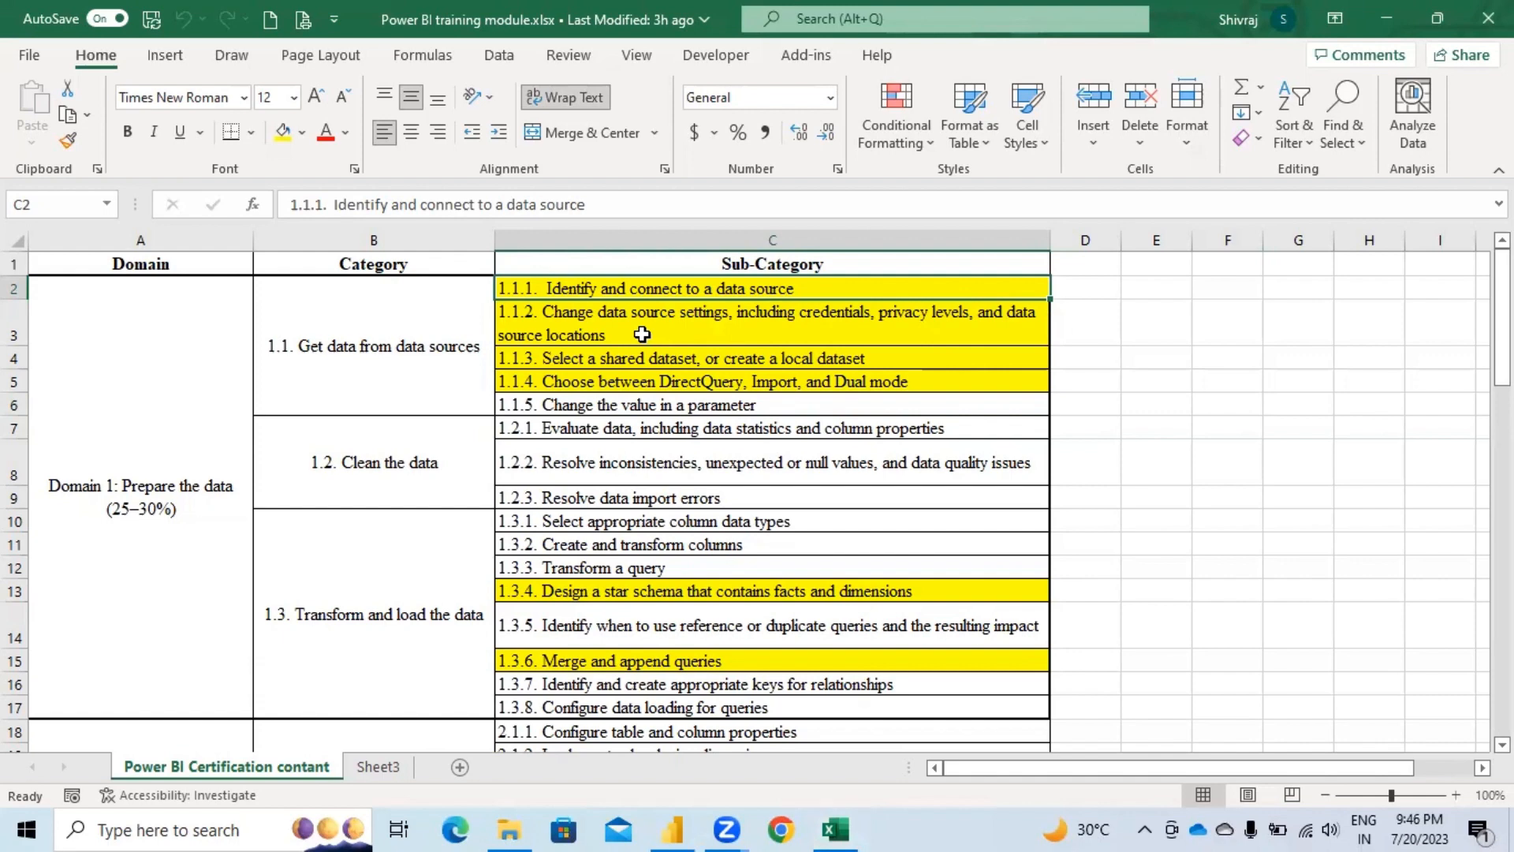
# Step: Switch to Power BI Desktop, dismiss the start screen and open the data source settings
pyautogui.click(642, 334)
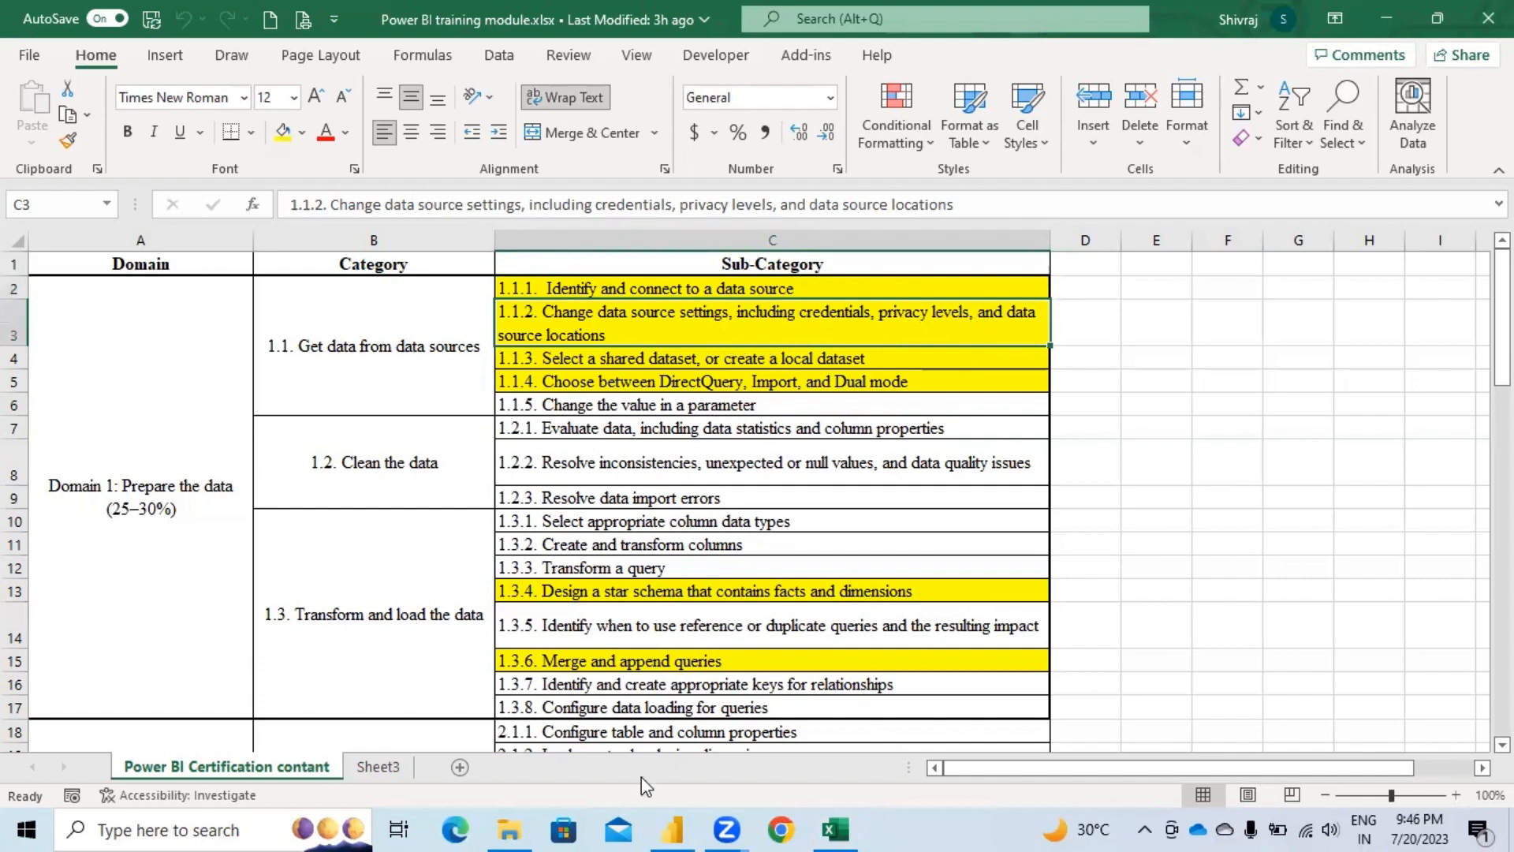
pyautogui.click(672, 829)
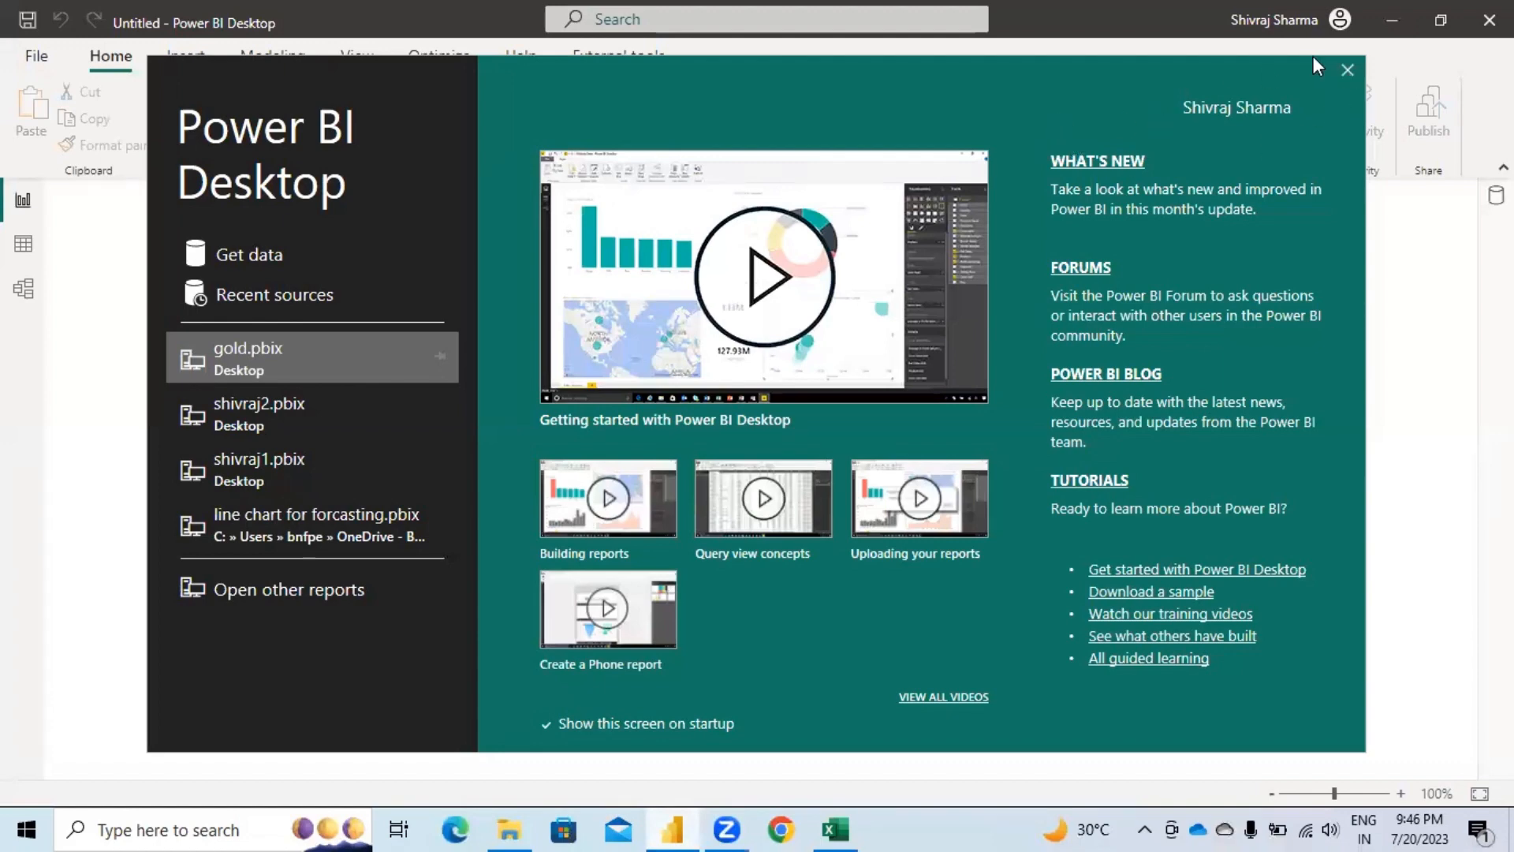
pyautogui.click(1348, 70)
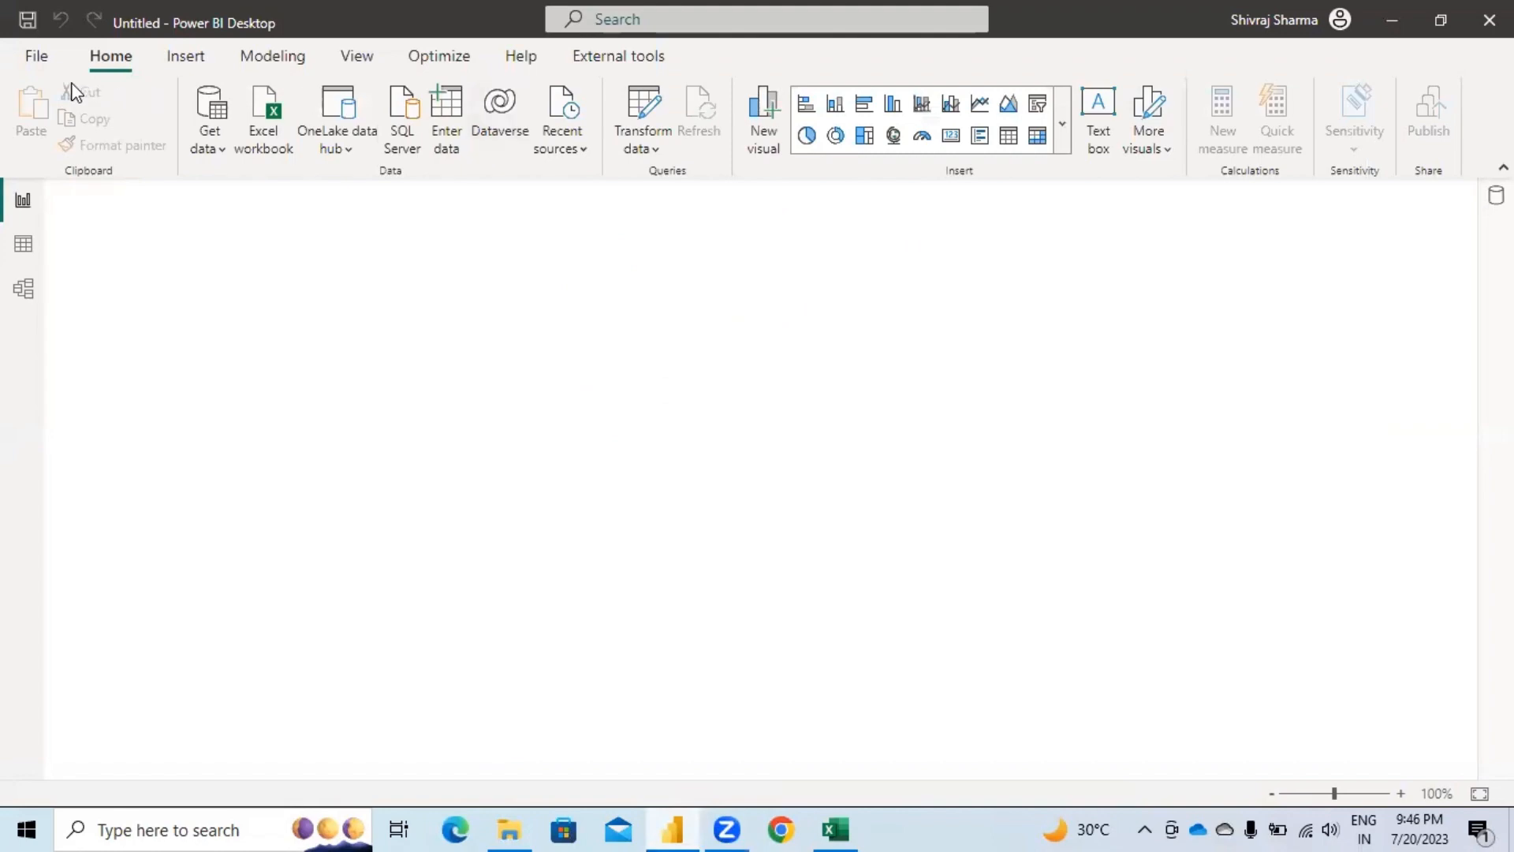
pyautogui.click(37, 57)
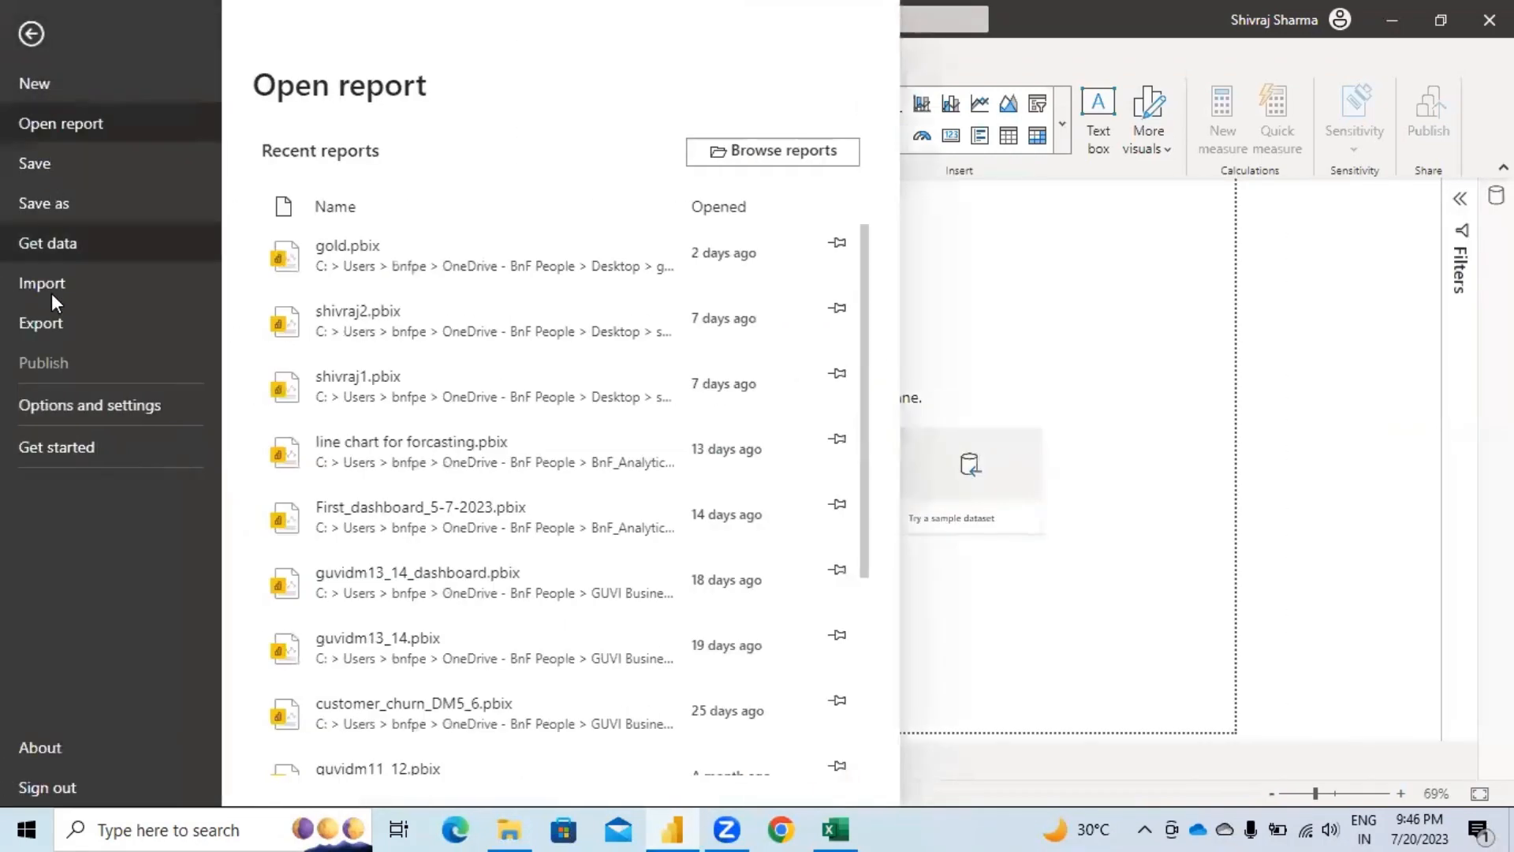
pyautogui.click(80, 407)
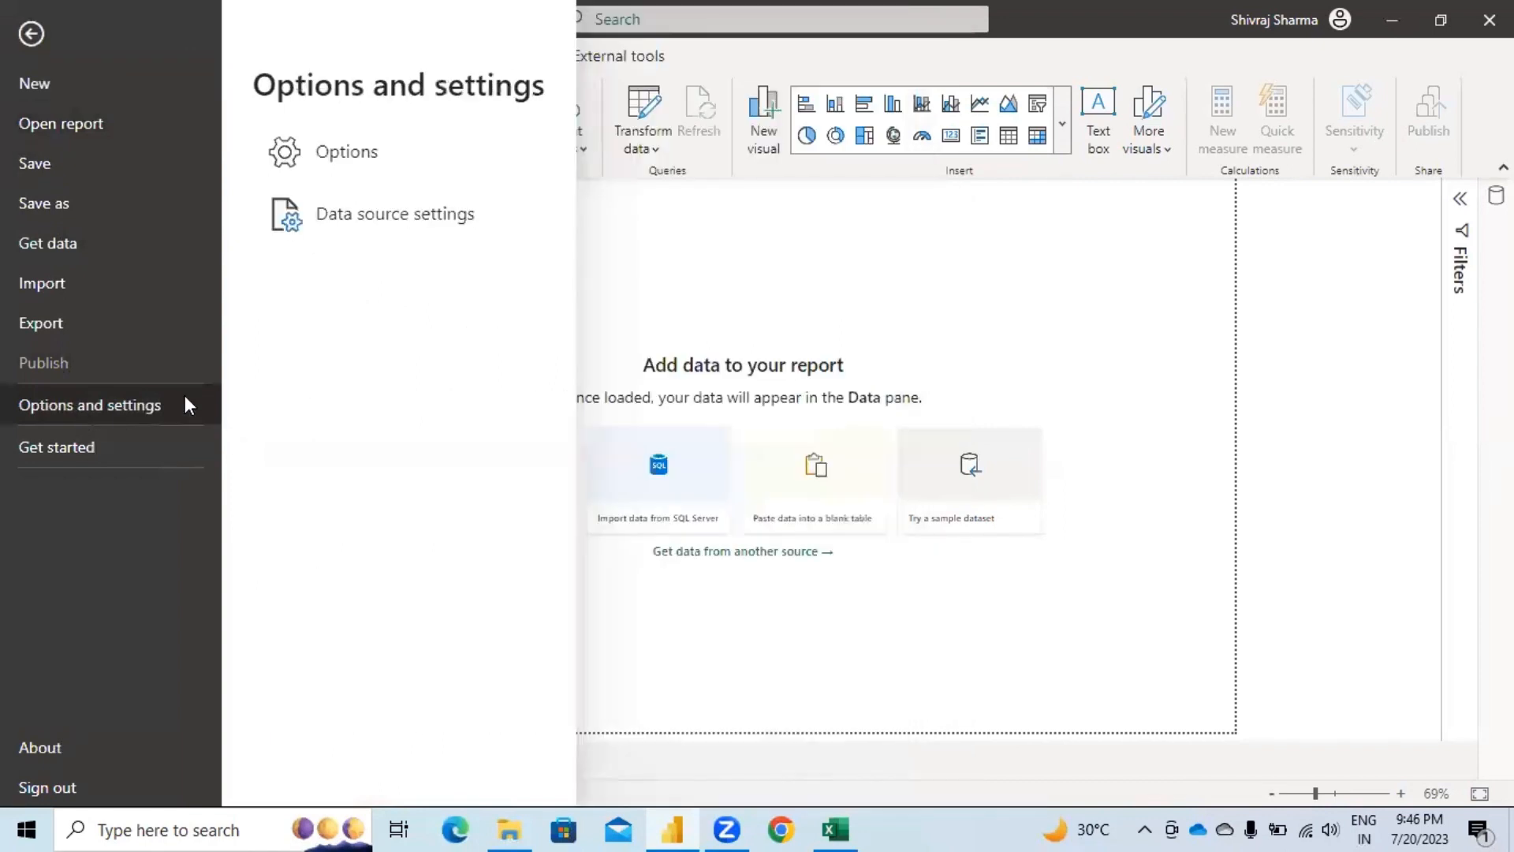
pyautogui.click(374, 219)
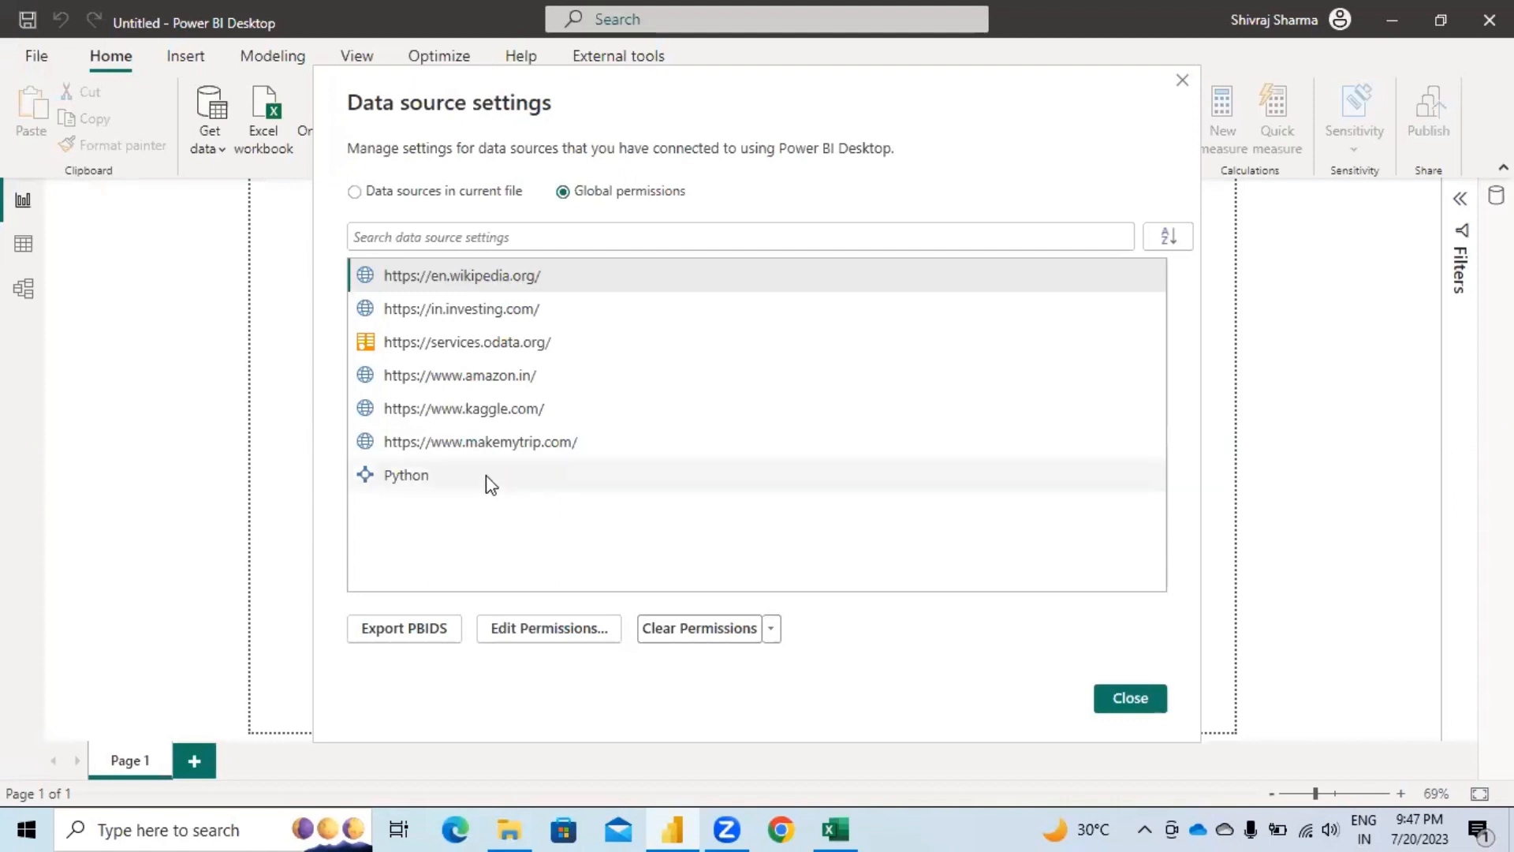
pyautogui.click(472, 341)
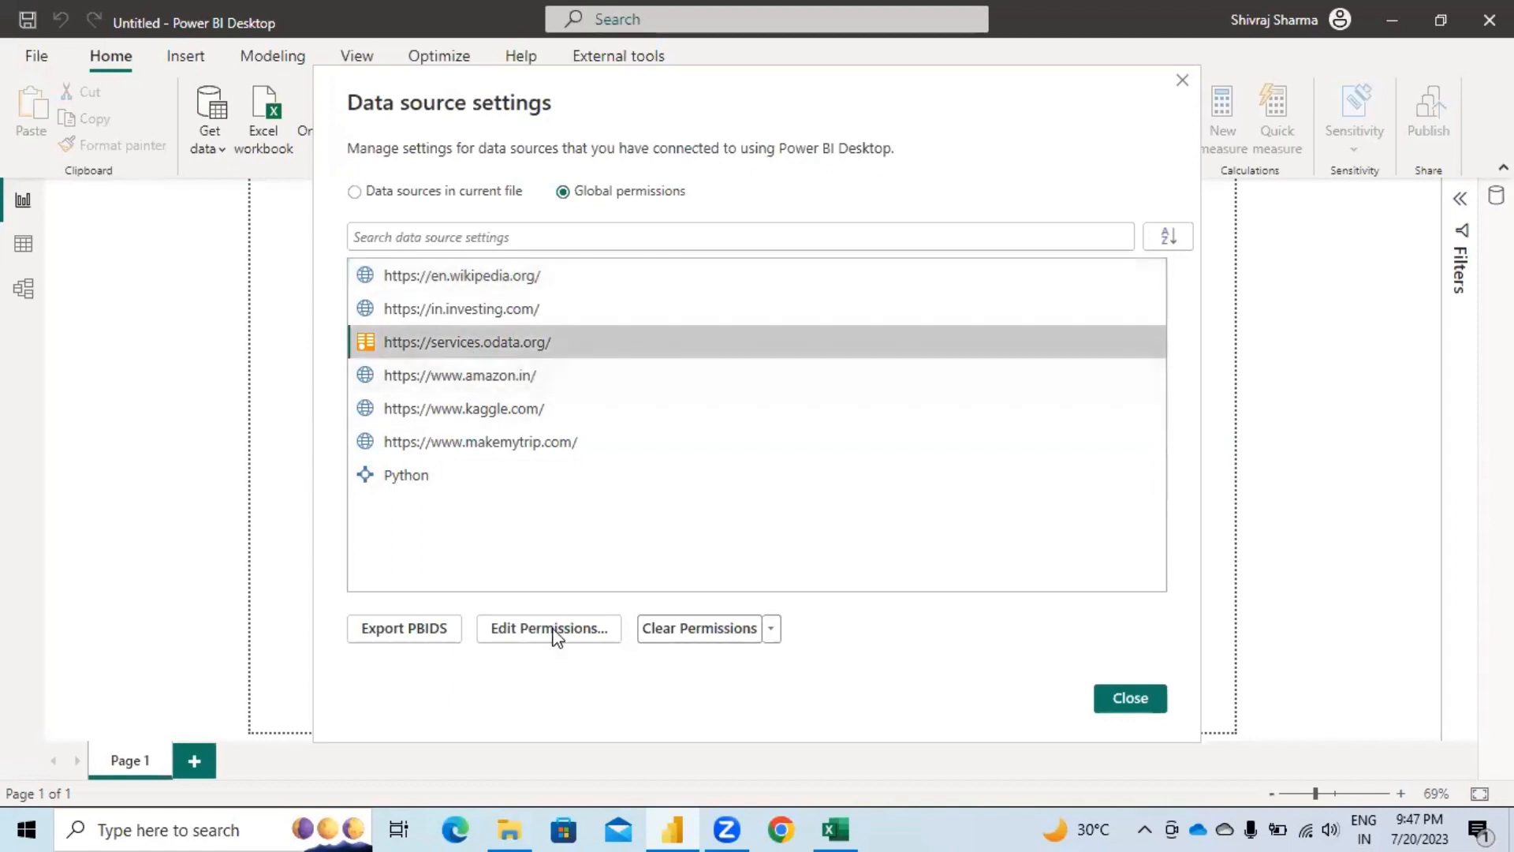
pyautogui.click(521, 631)
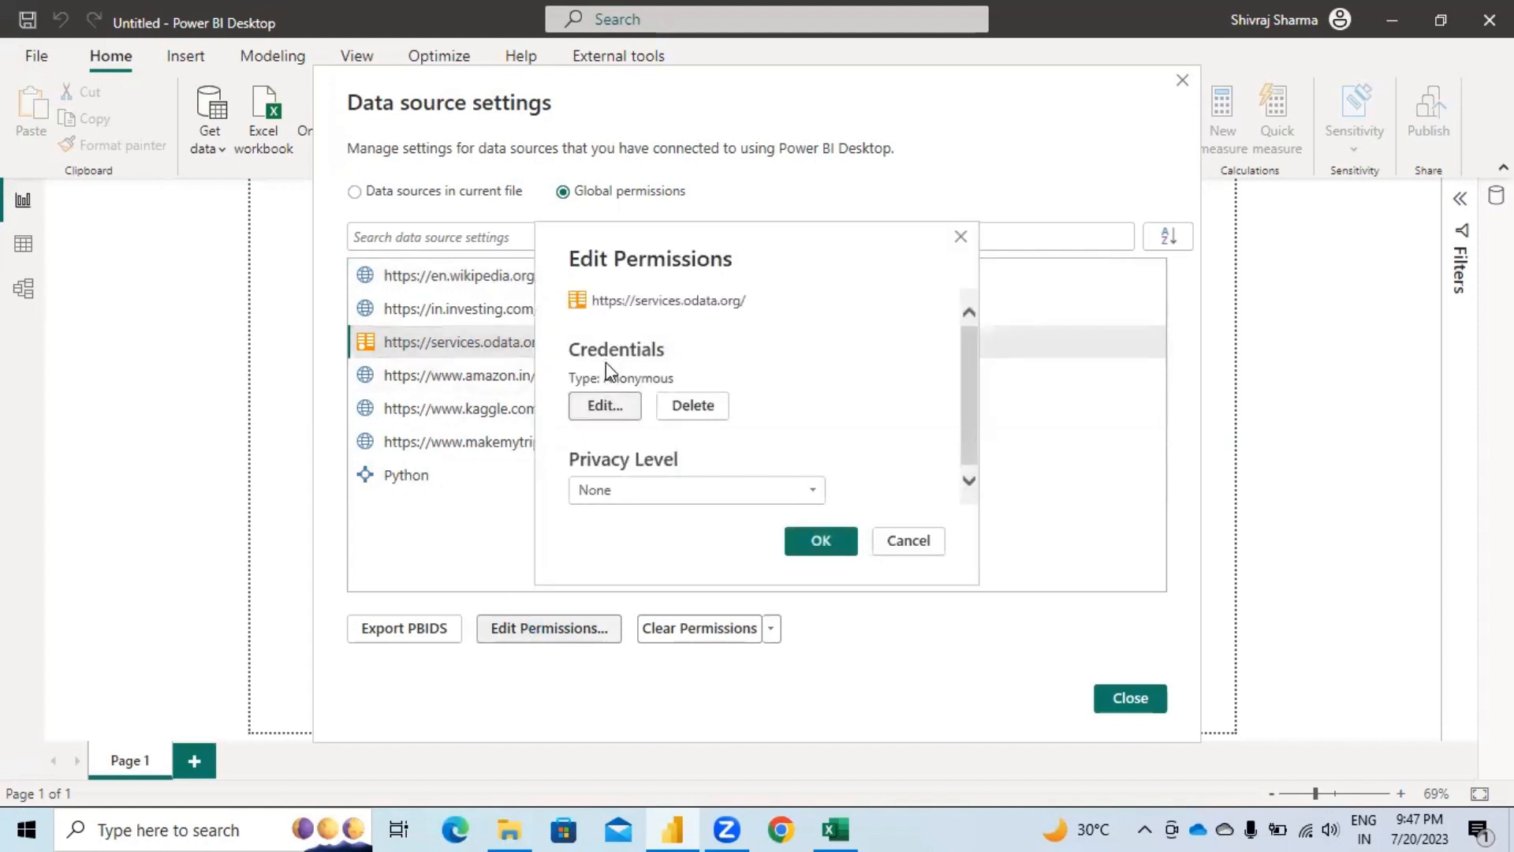
pyautogui.click(605, 407)
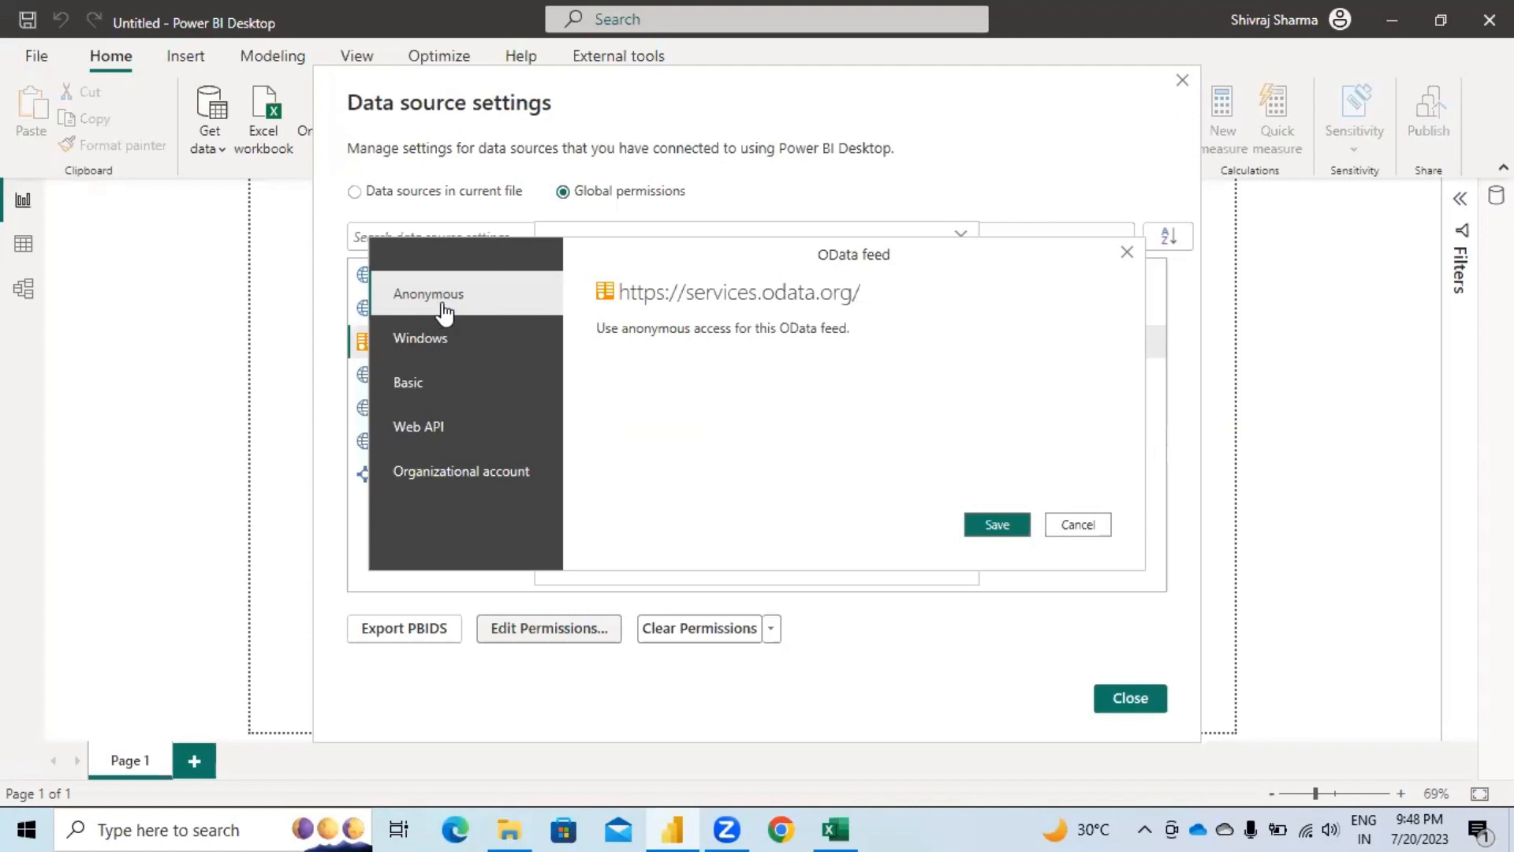
# Step: Examine the Windows, Basic, Web API and Organizational account authentication options for the OData feed, leaving the credentials editor without saving
pyautogui.click(428, 345)
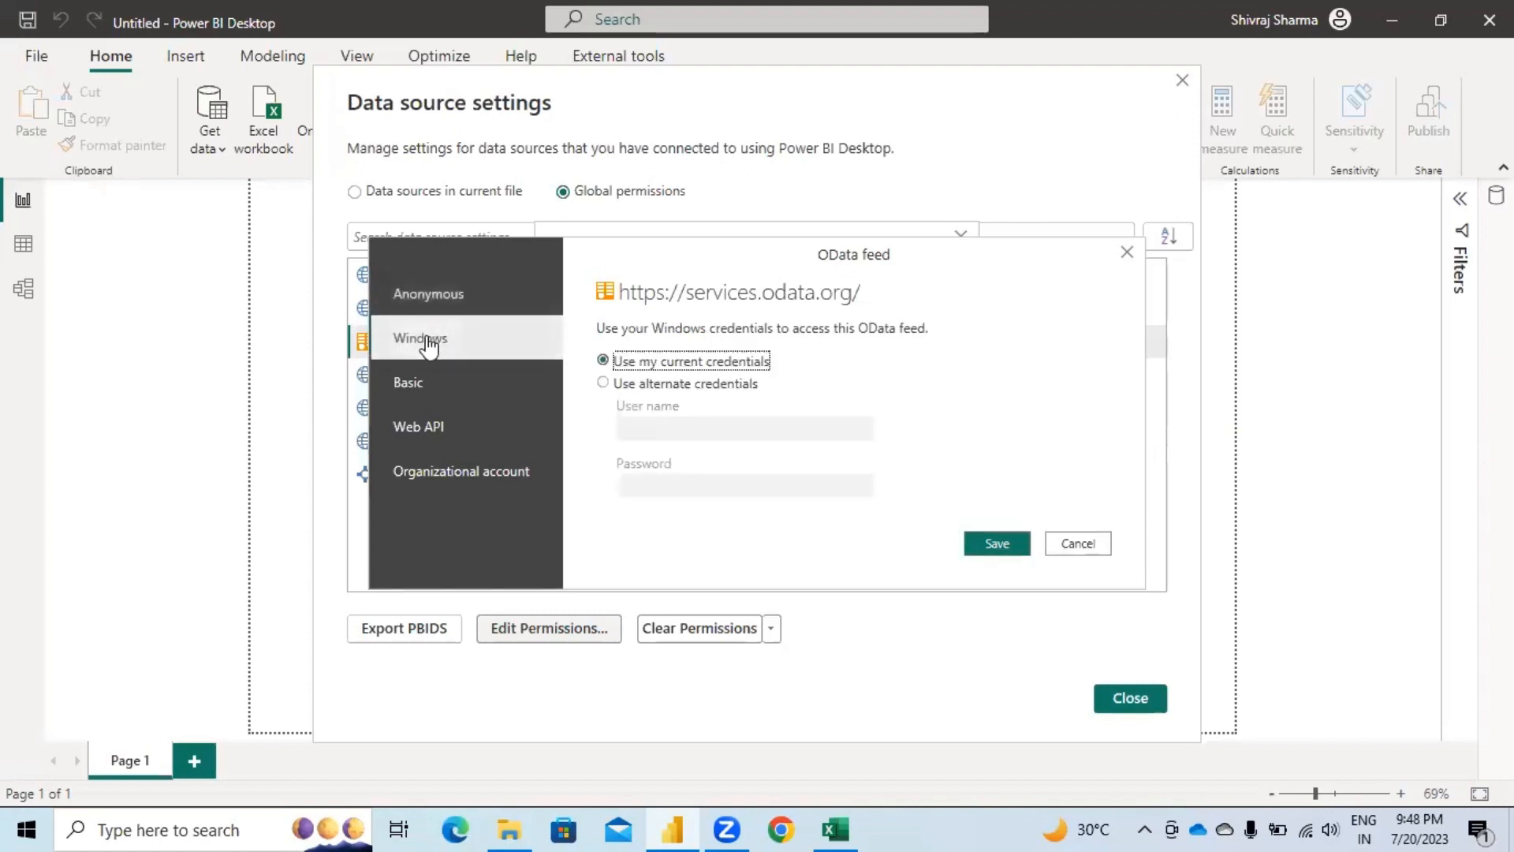
pyautogui.click(603, 383)
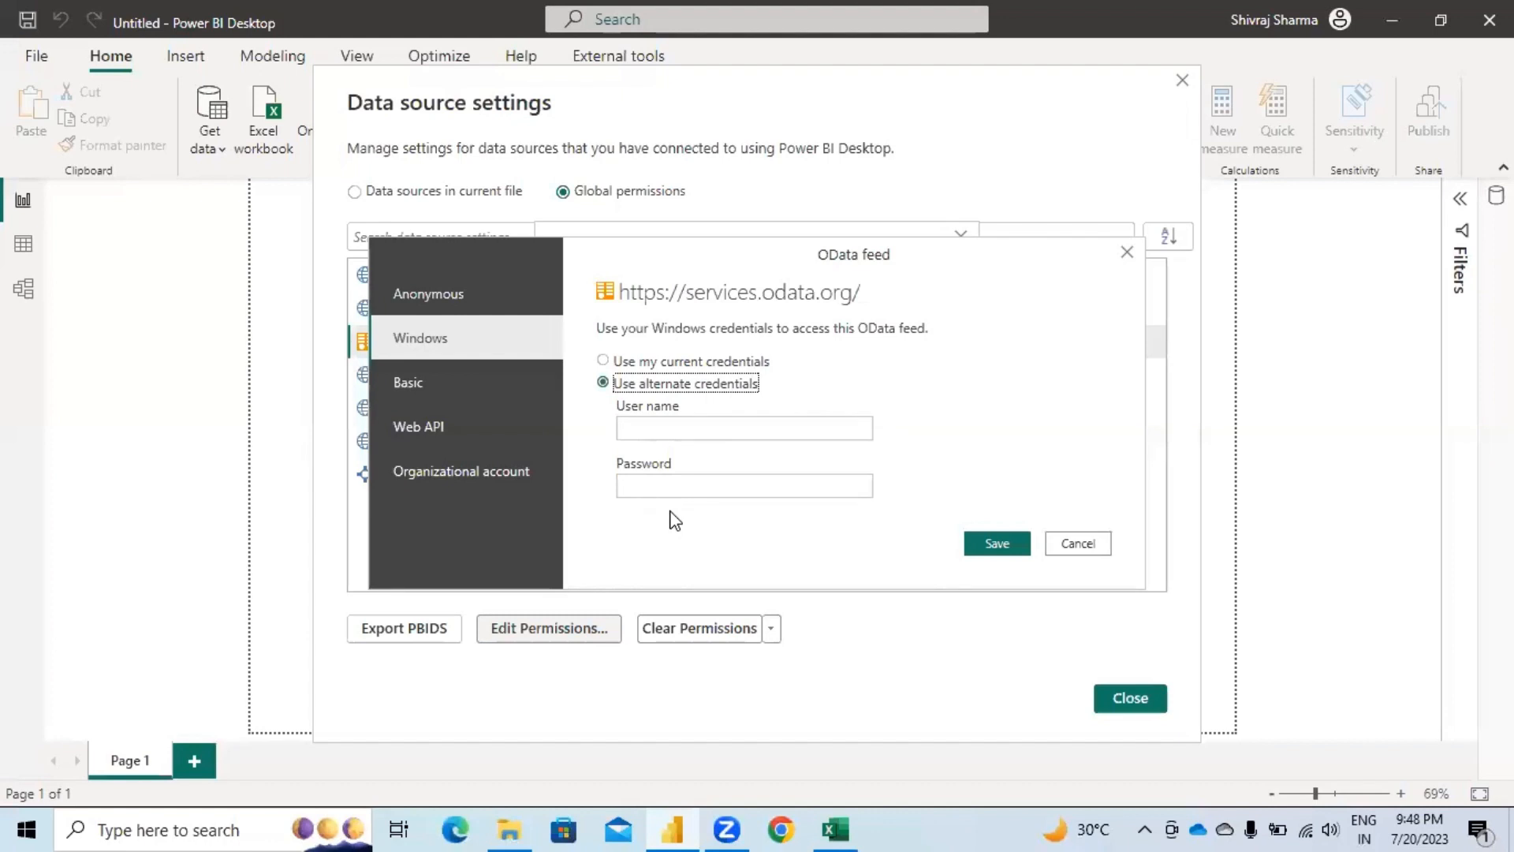
pyautogui.click(602, 362)
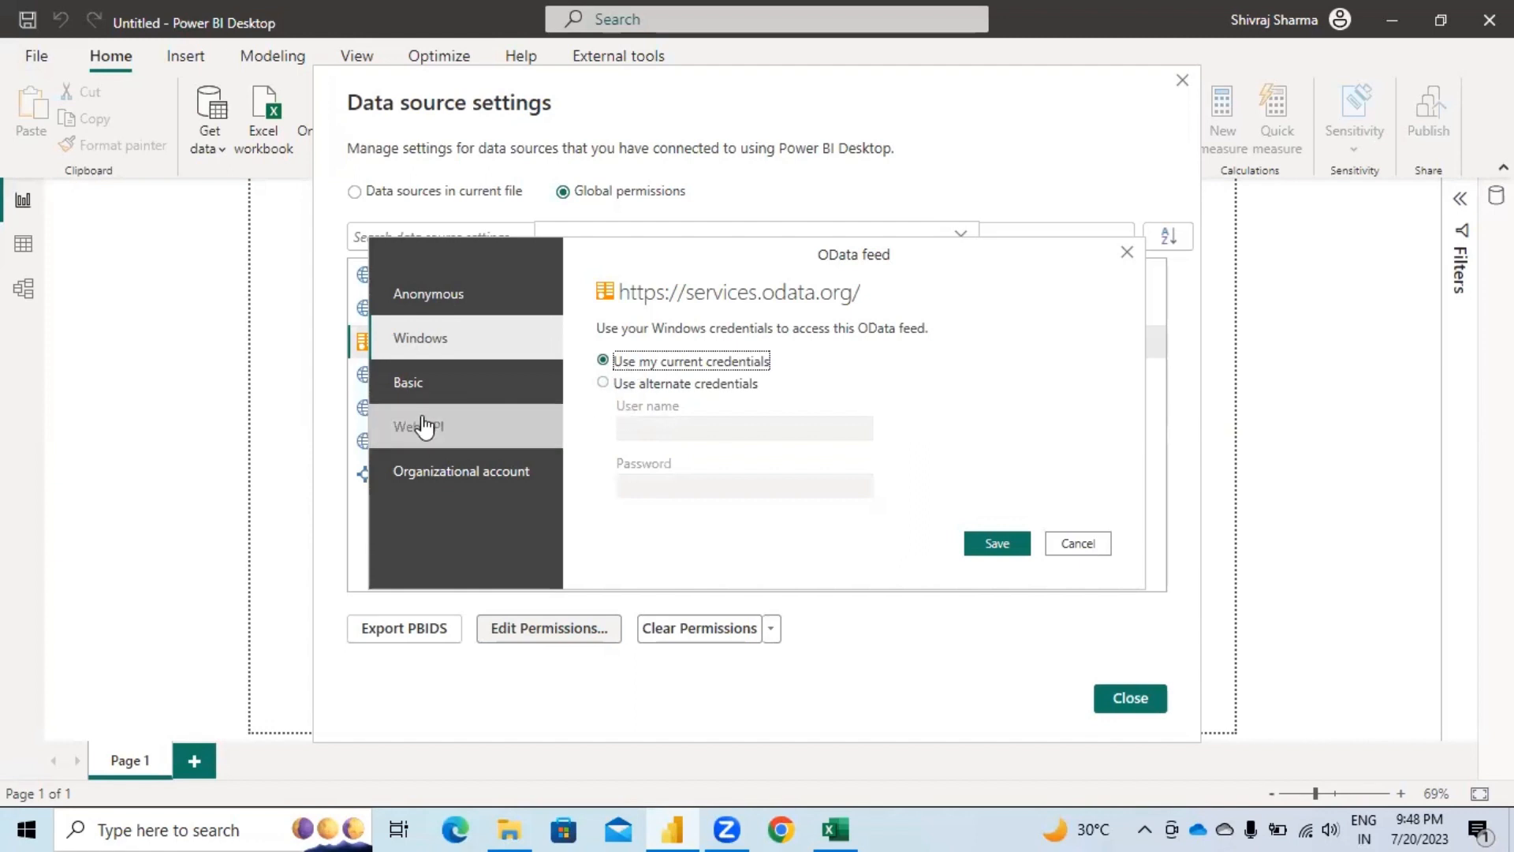
pyautogui.click(417, 388)
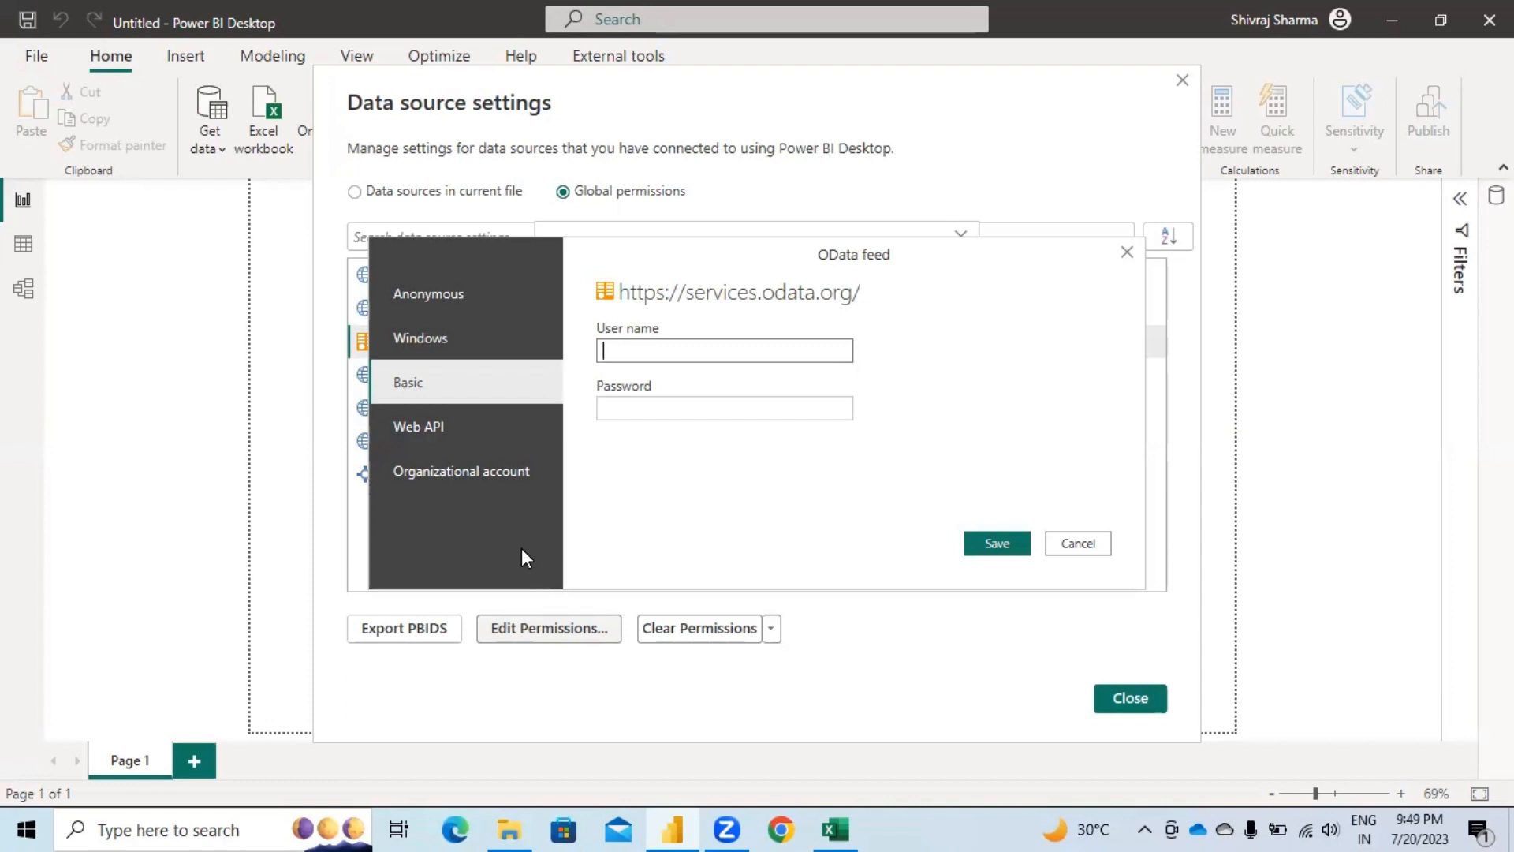
pyautogui.click(429, 440)
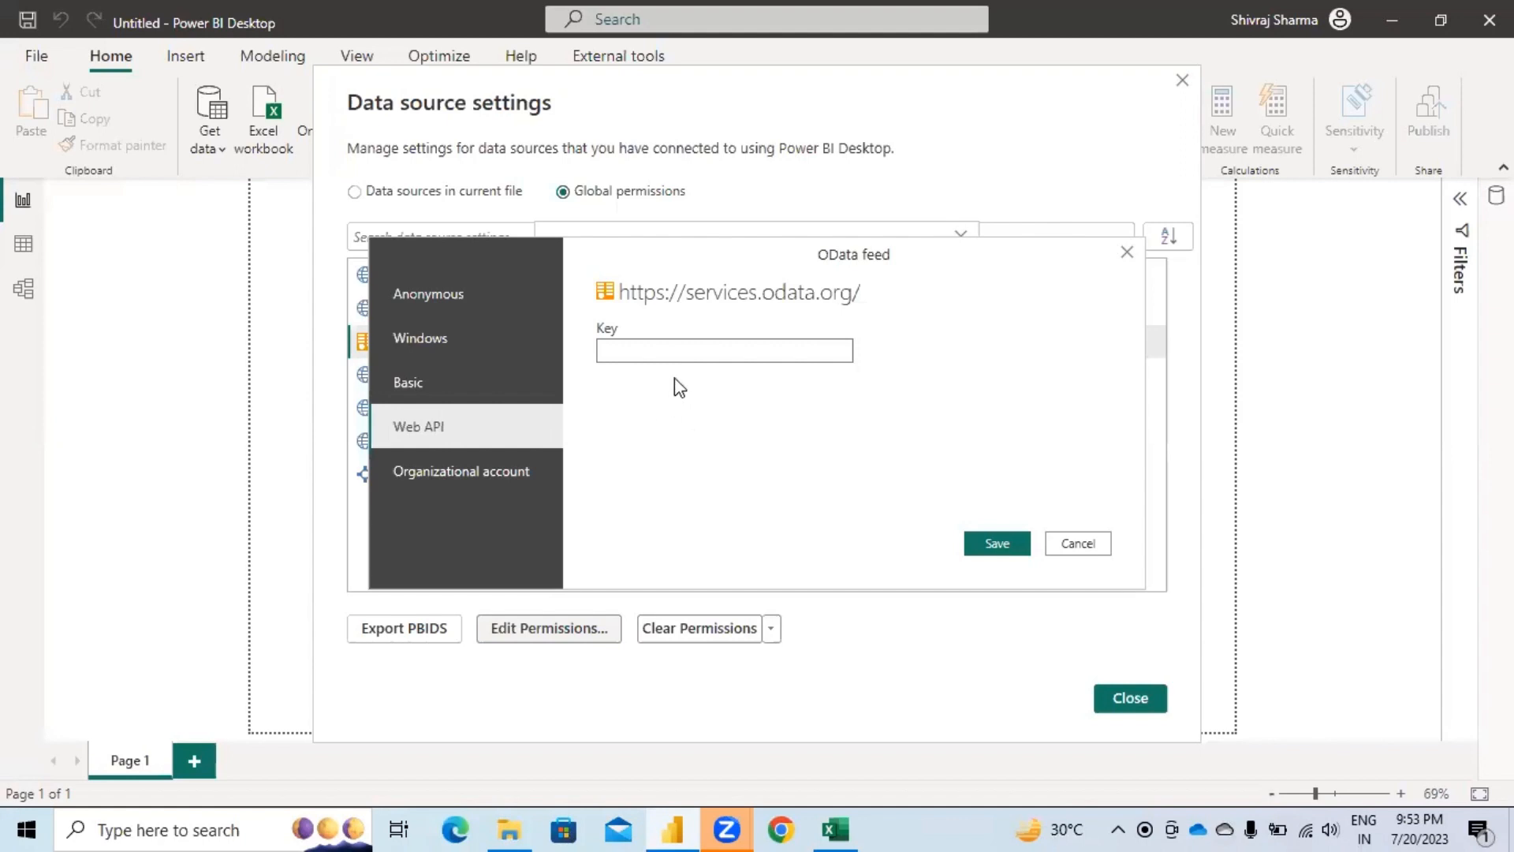
pyautogui.click(682, 354)
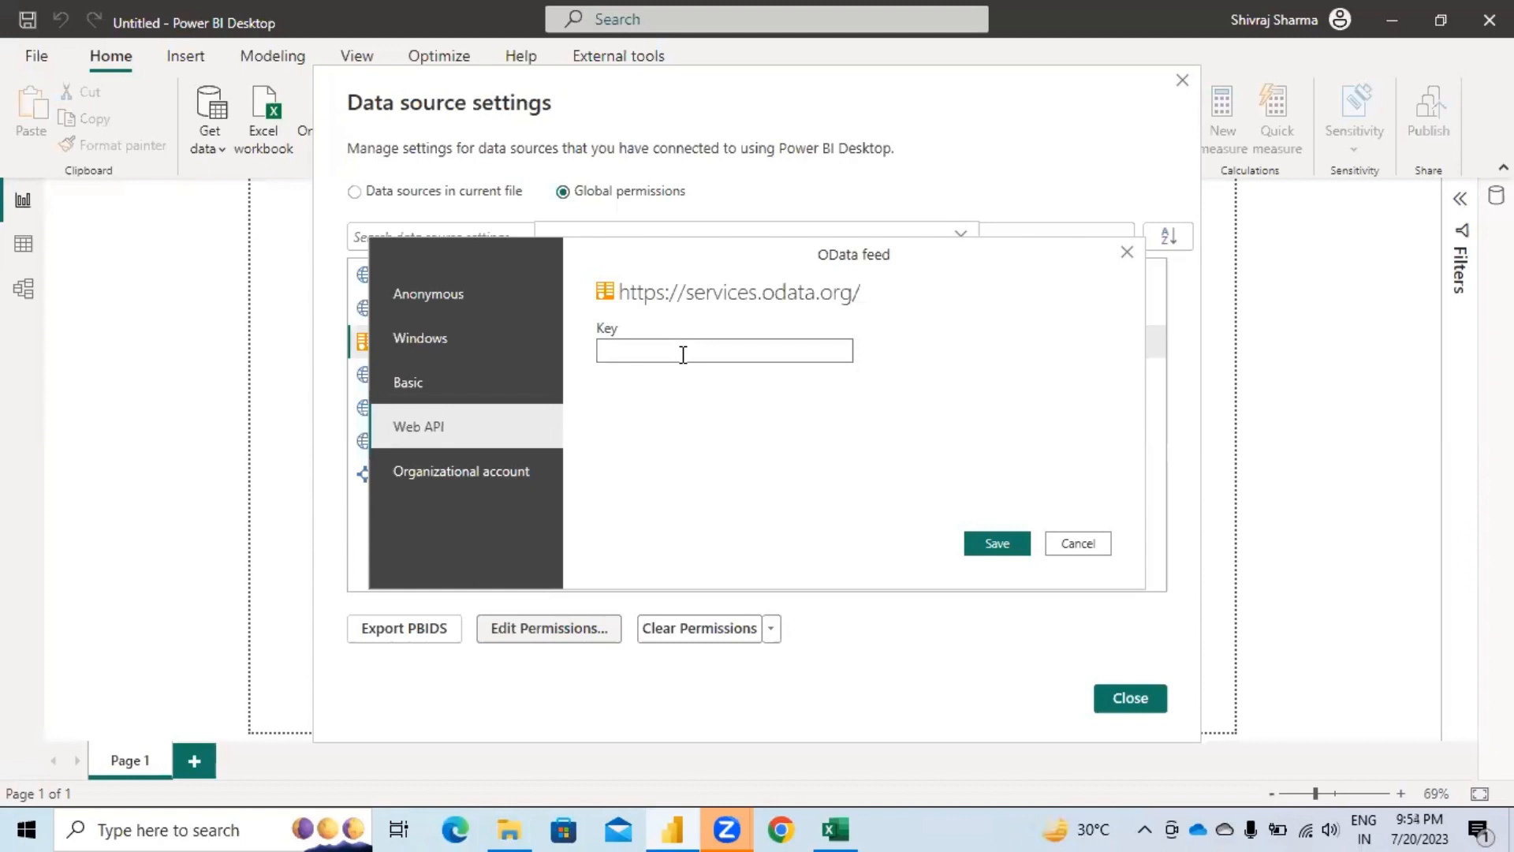
pyautogui.click(451, 477)
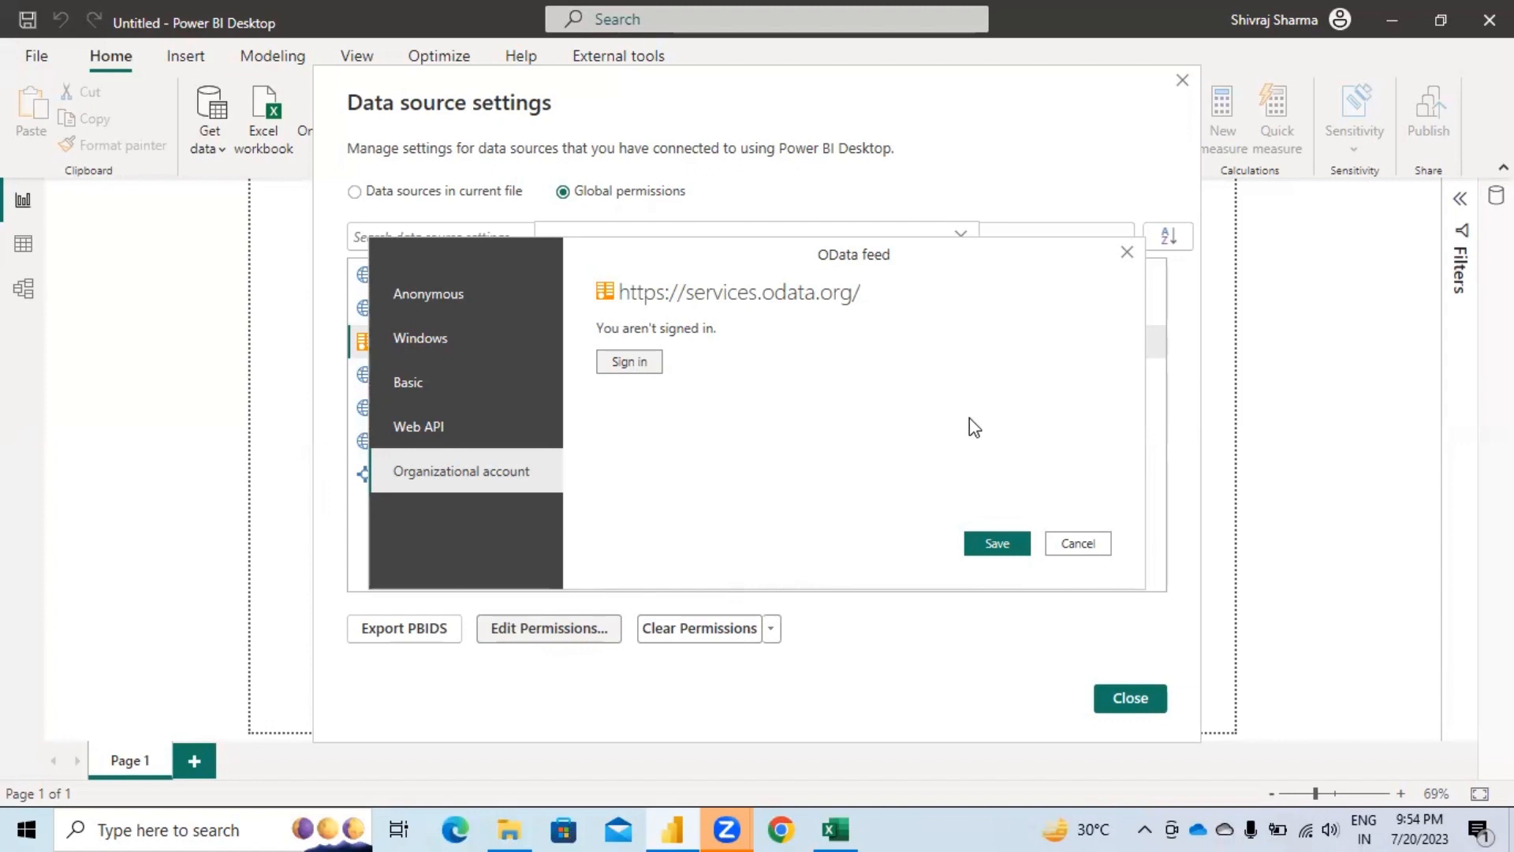
pyautogui.click(1075, 546)
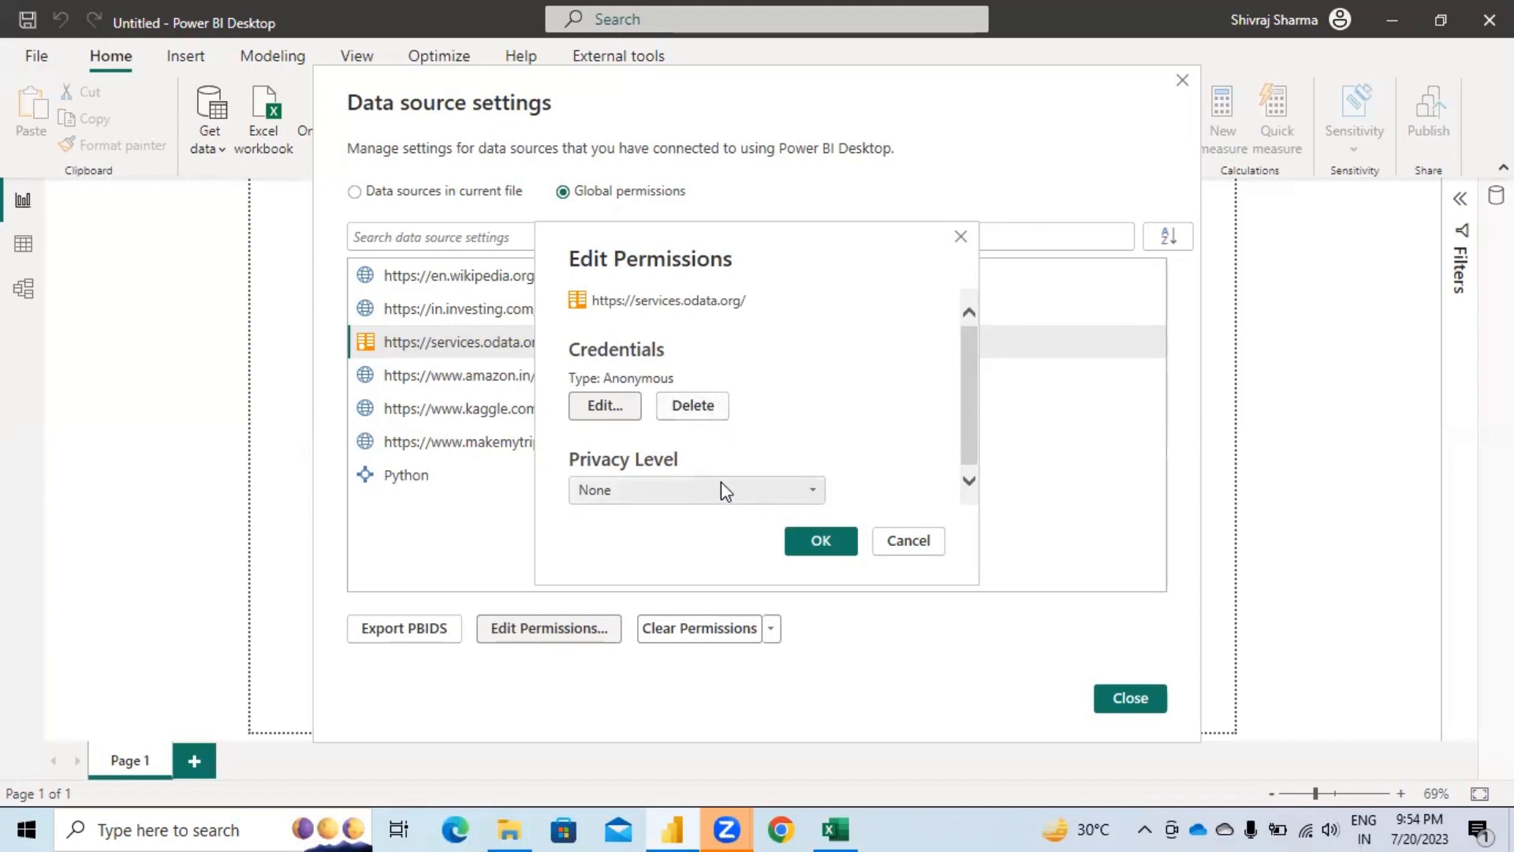
pyautogui.scroll(-1, 845, 416)
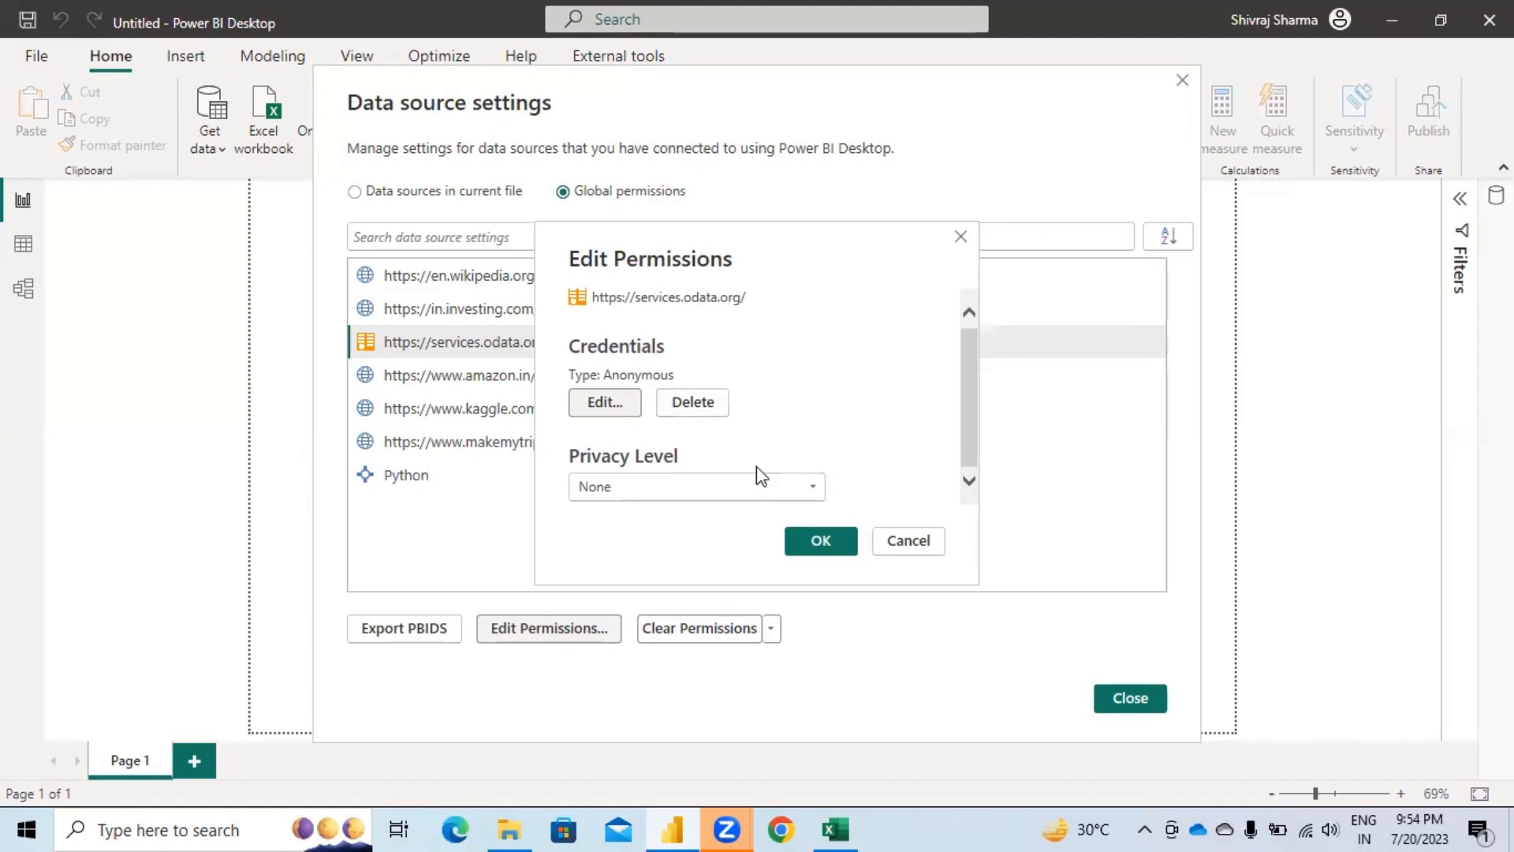
pyautogui.click(605, 416)
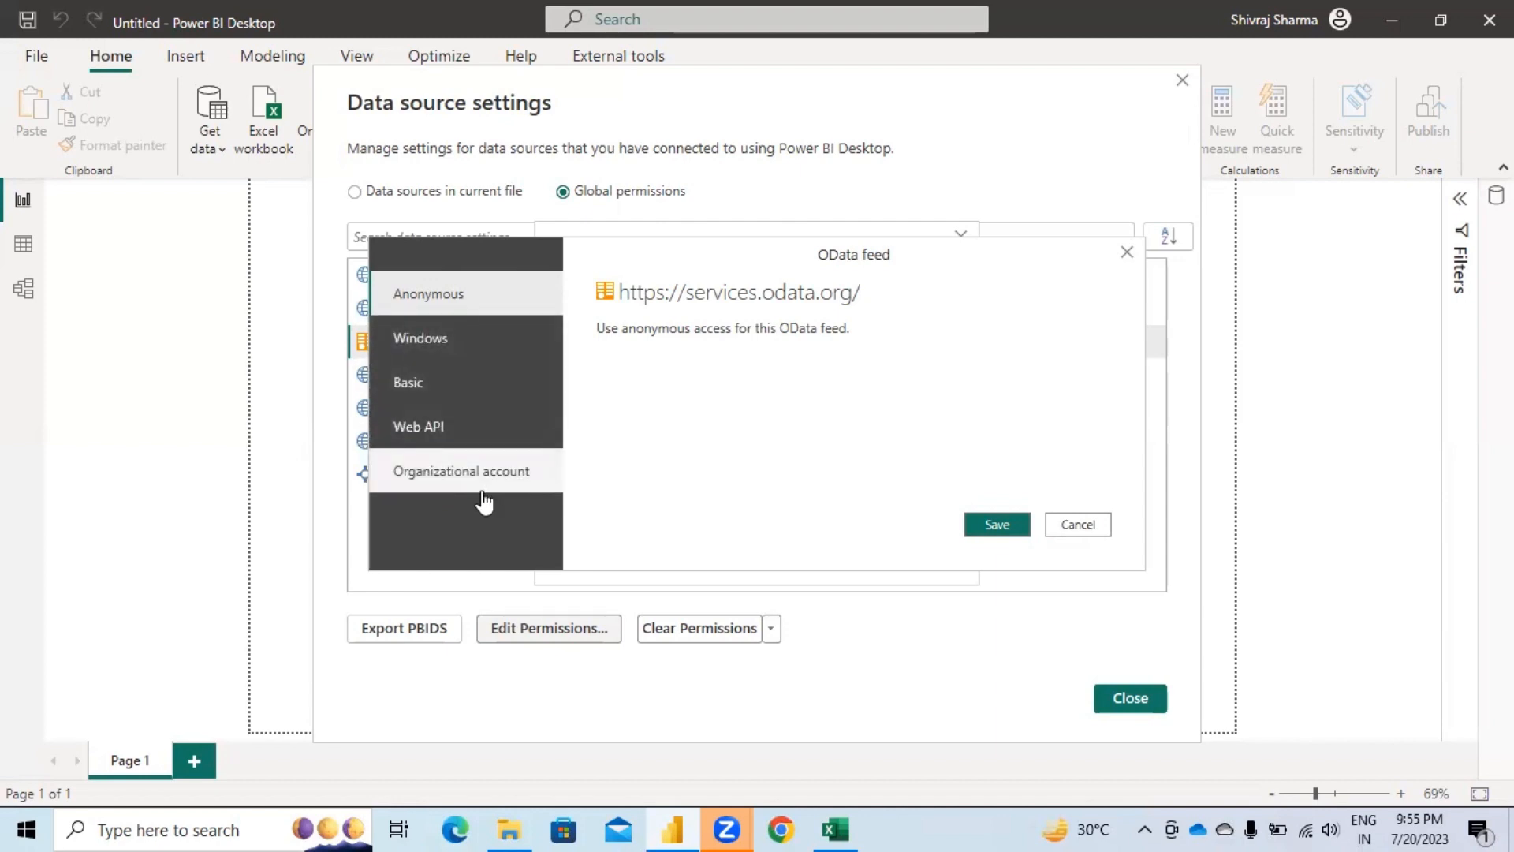
pyautogui.click(1075, 527)
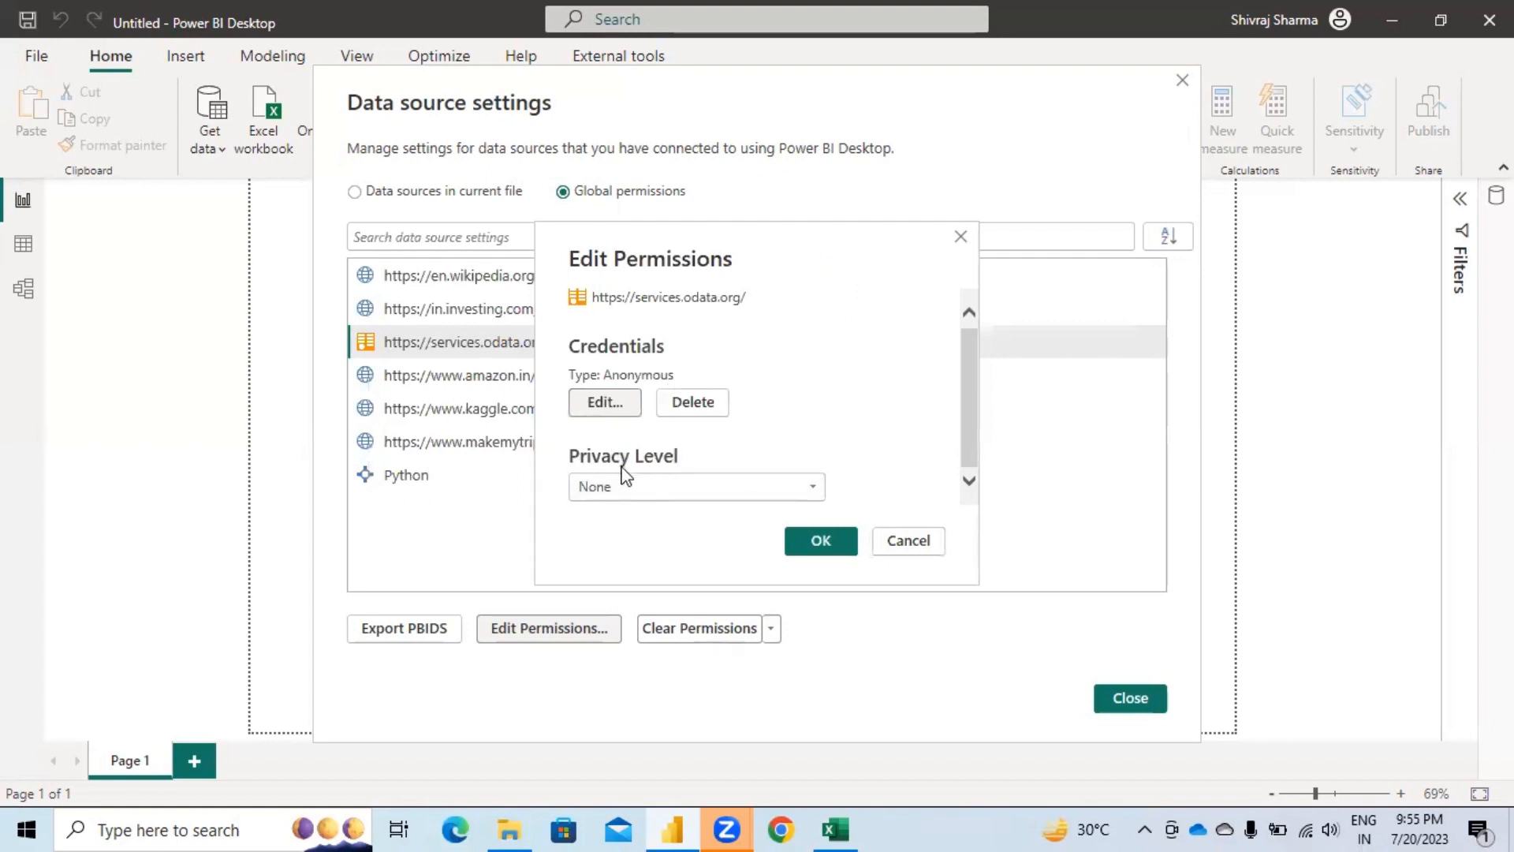
pyautogui.click(812, 490)
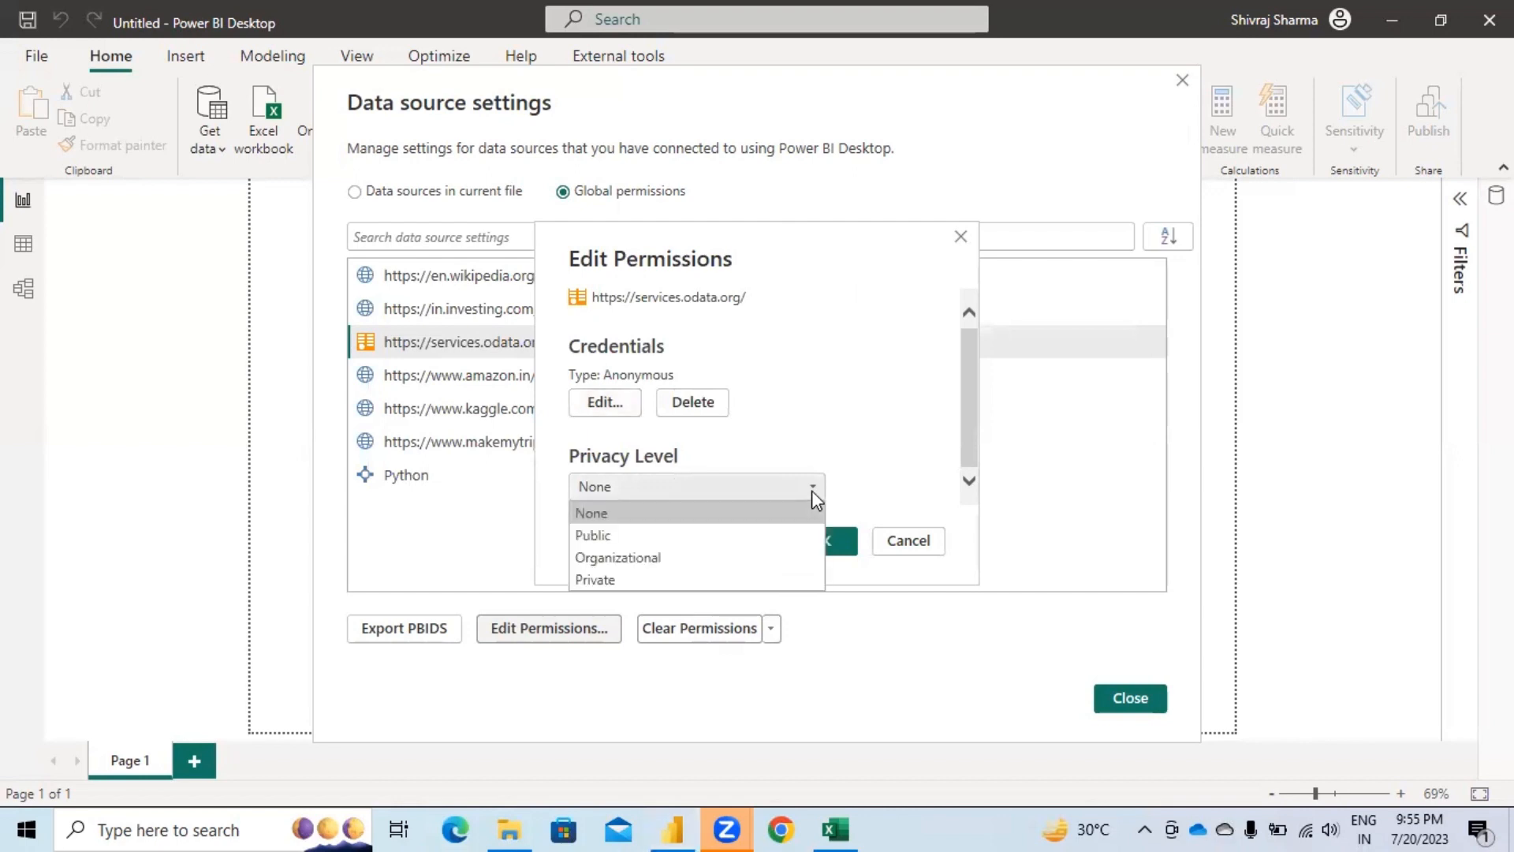
pyautogui.click(694, 573)
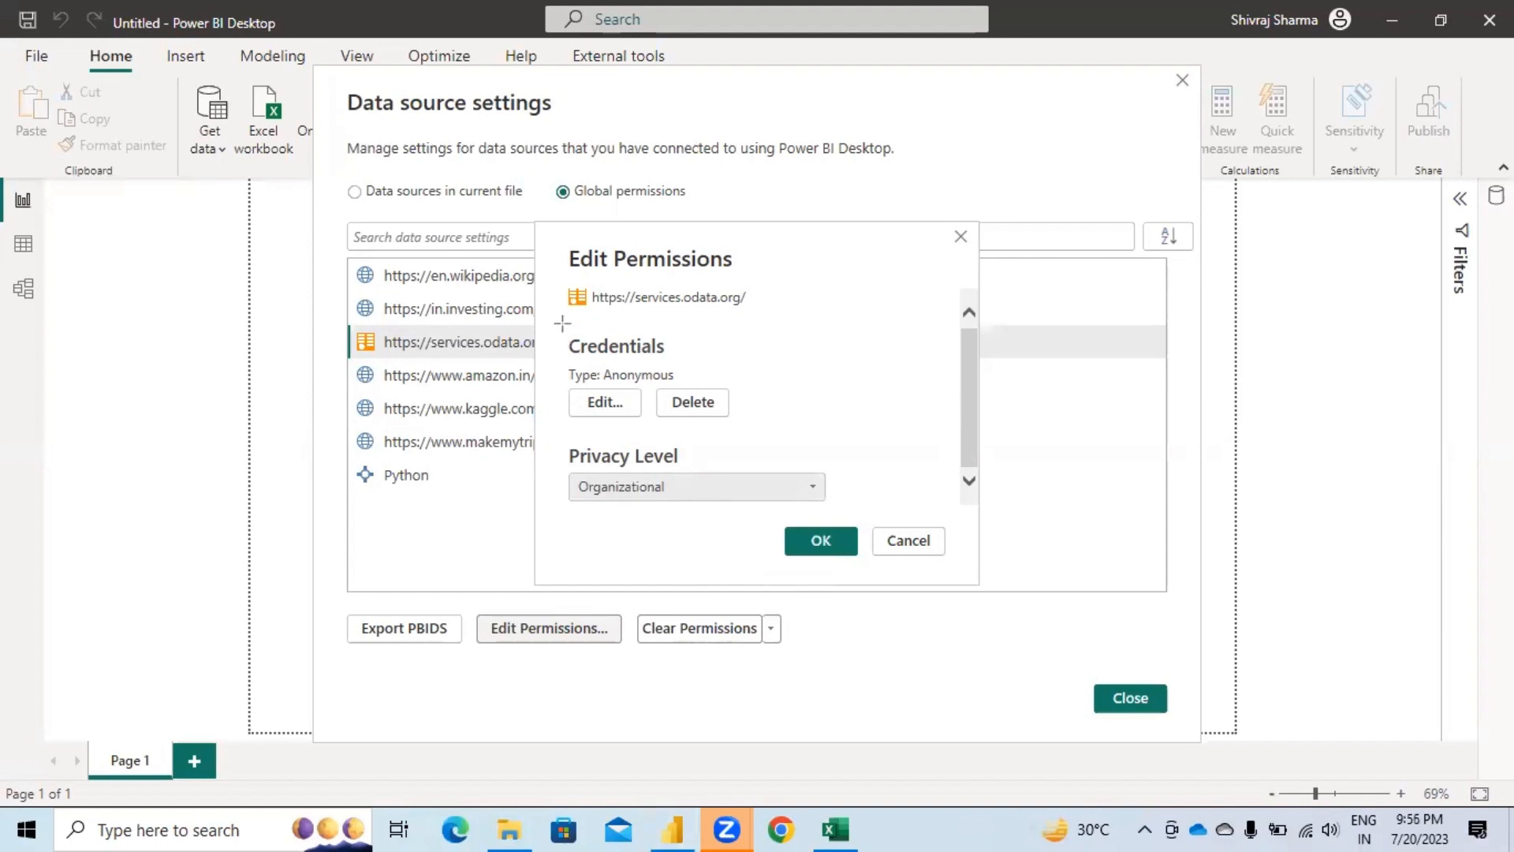
pyautogui.moveTo(563, 323)
pyautogui.mouseDown()
pyautogui.moveTo(572, 369)
pyautogui.moveTo(689, 373)
pyautogui.mouseUp()
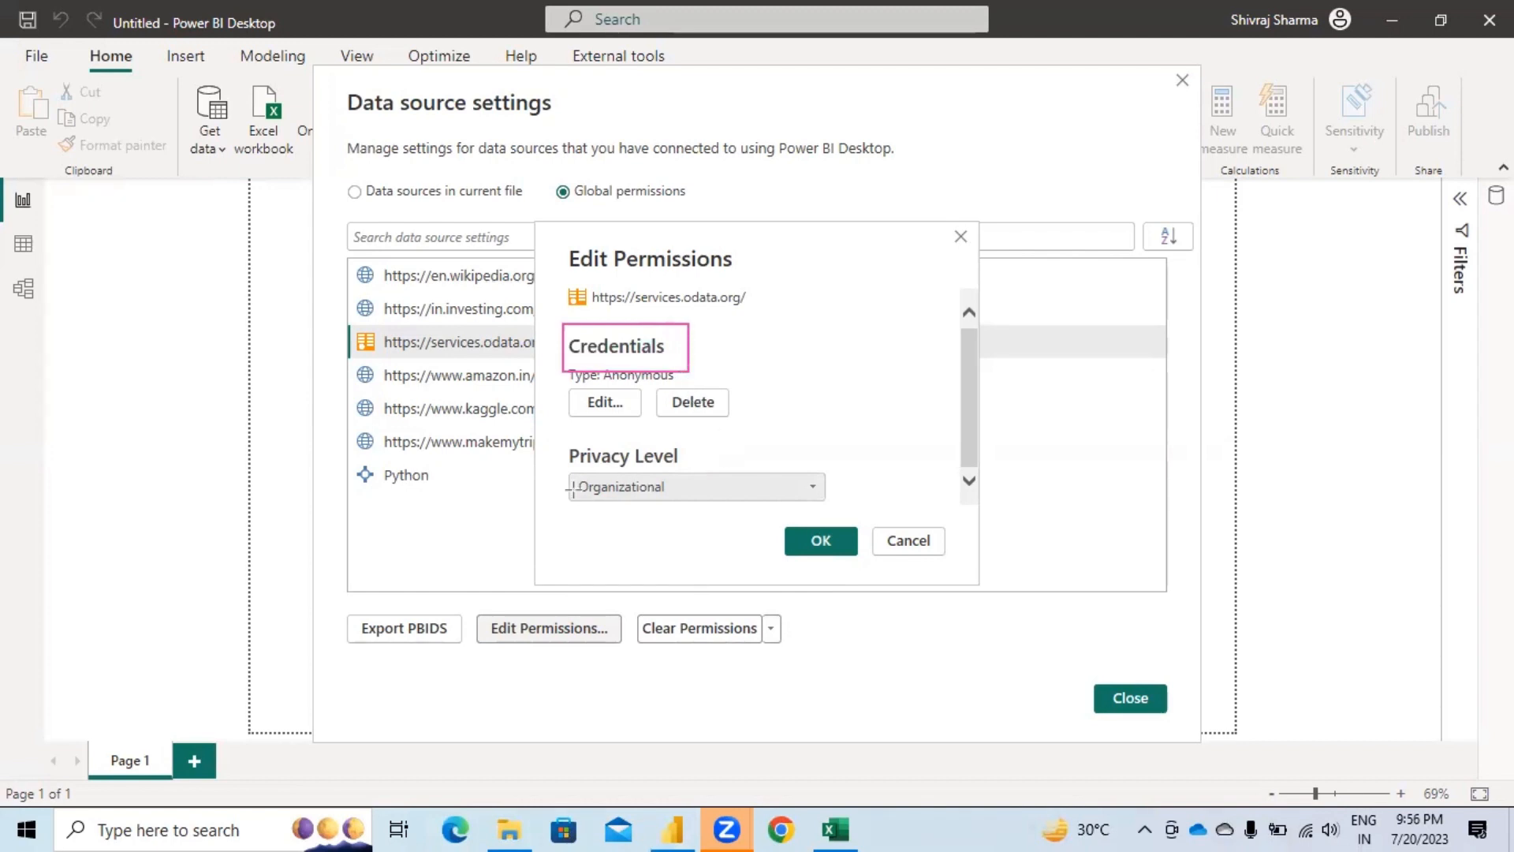
pyautogui.moveTo(558, 464)
pyautogui.mouseDown()
pyautogui.moveTo(562, 505)
pyautogui.moveTo(715, 506)
pyautogui.mouseUp()
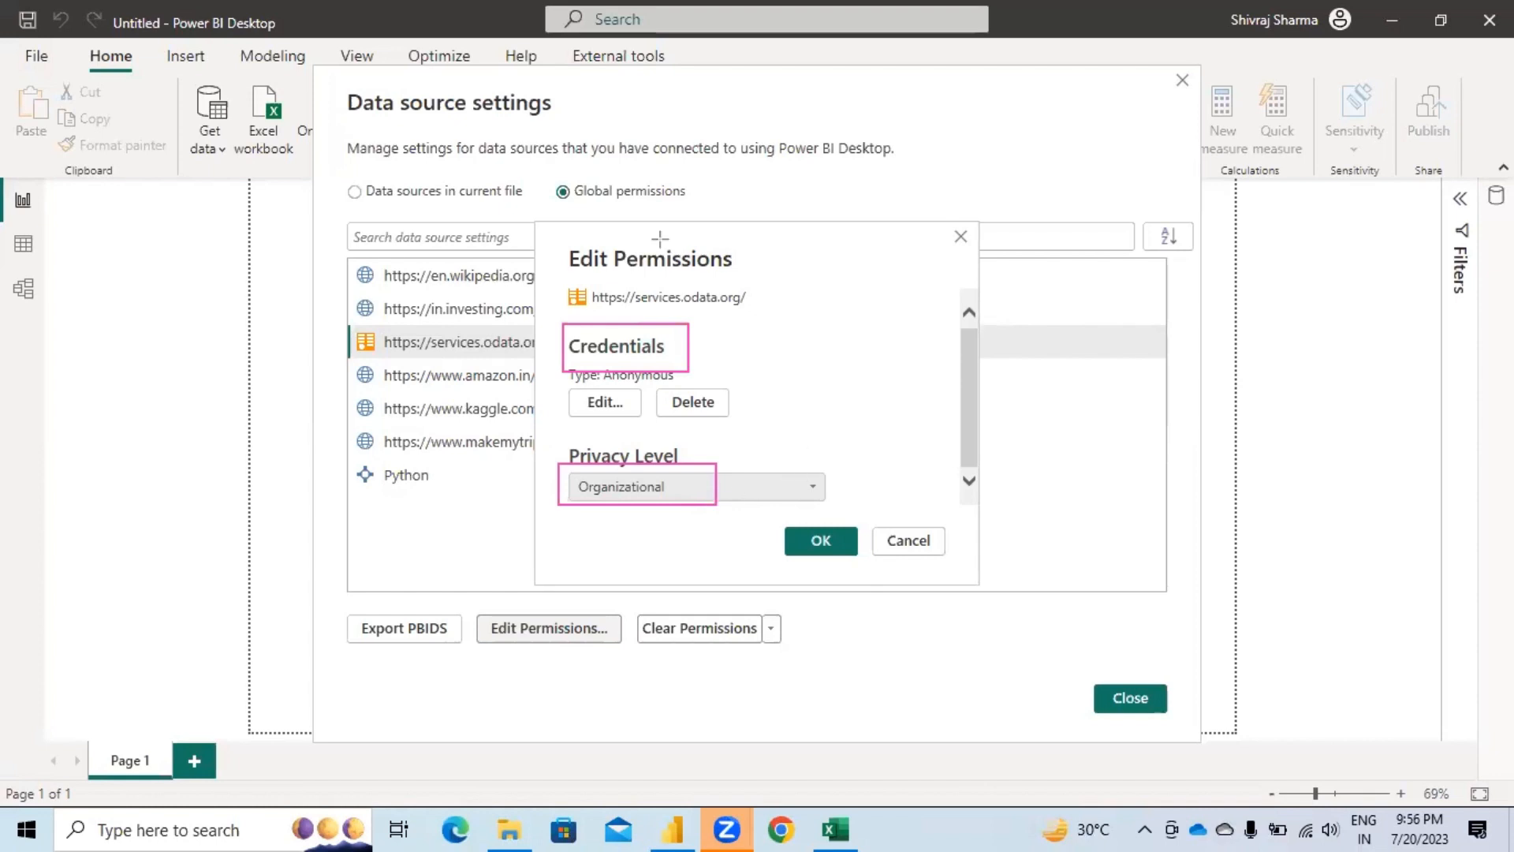
pyautogui.click(812, 486)
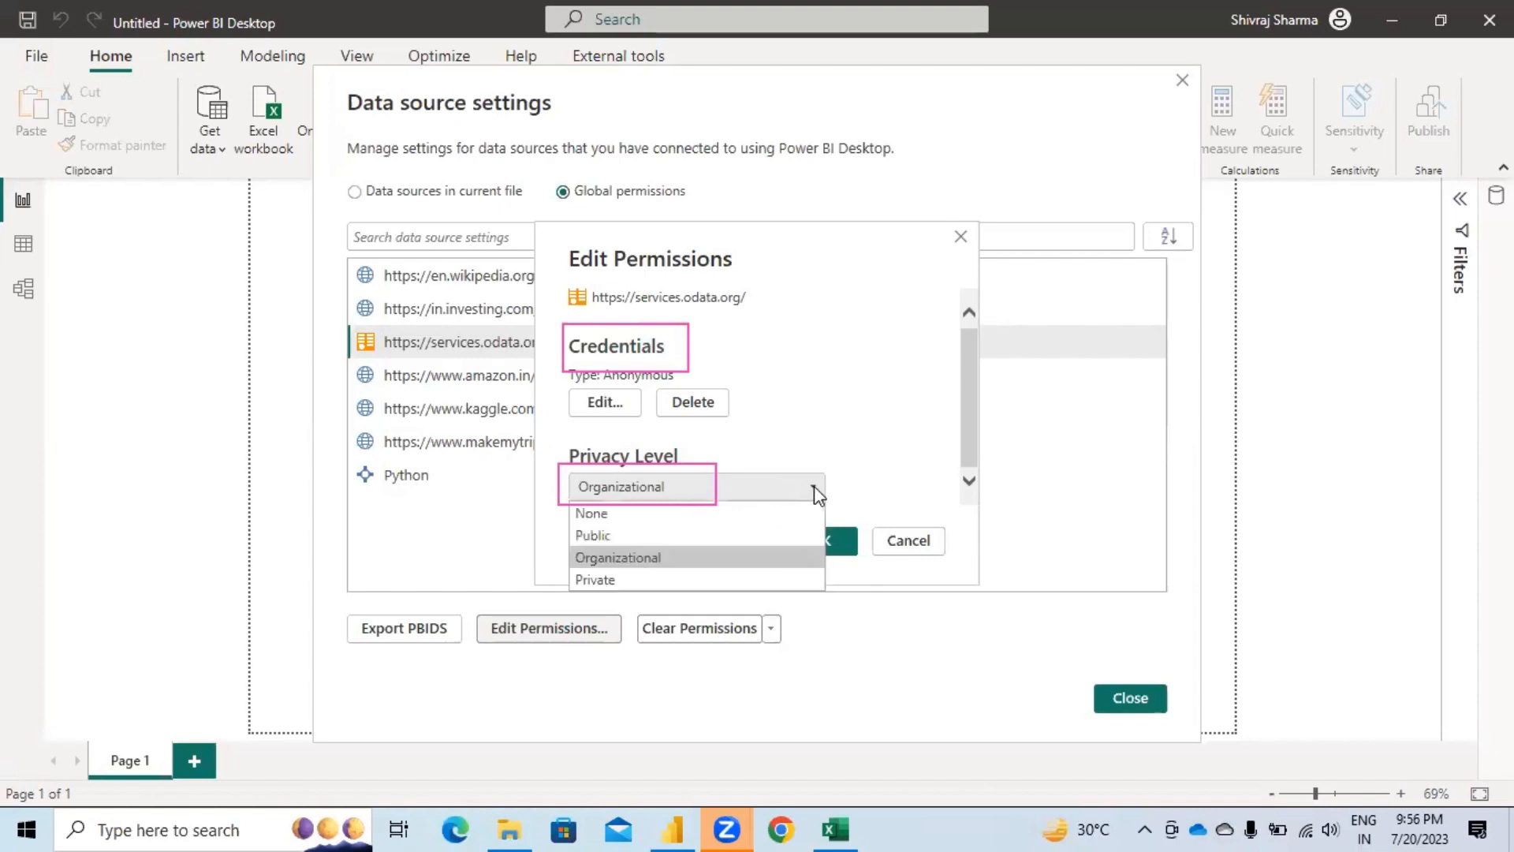
pyautogui.click(596, 579)
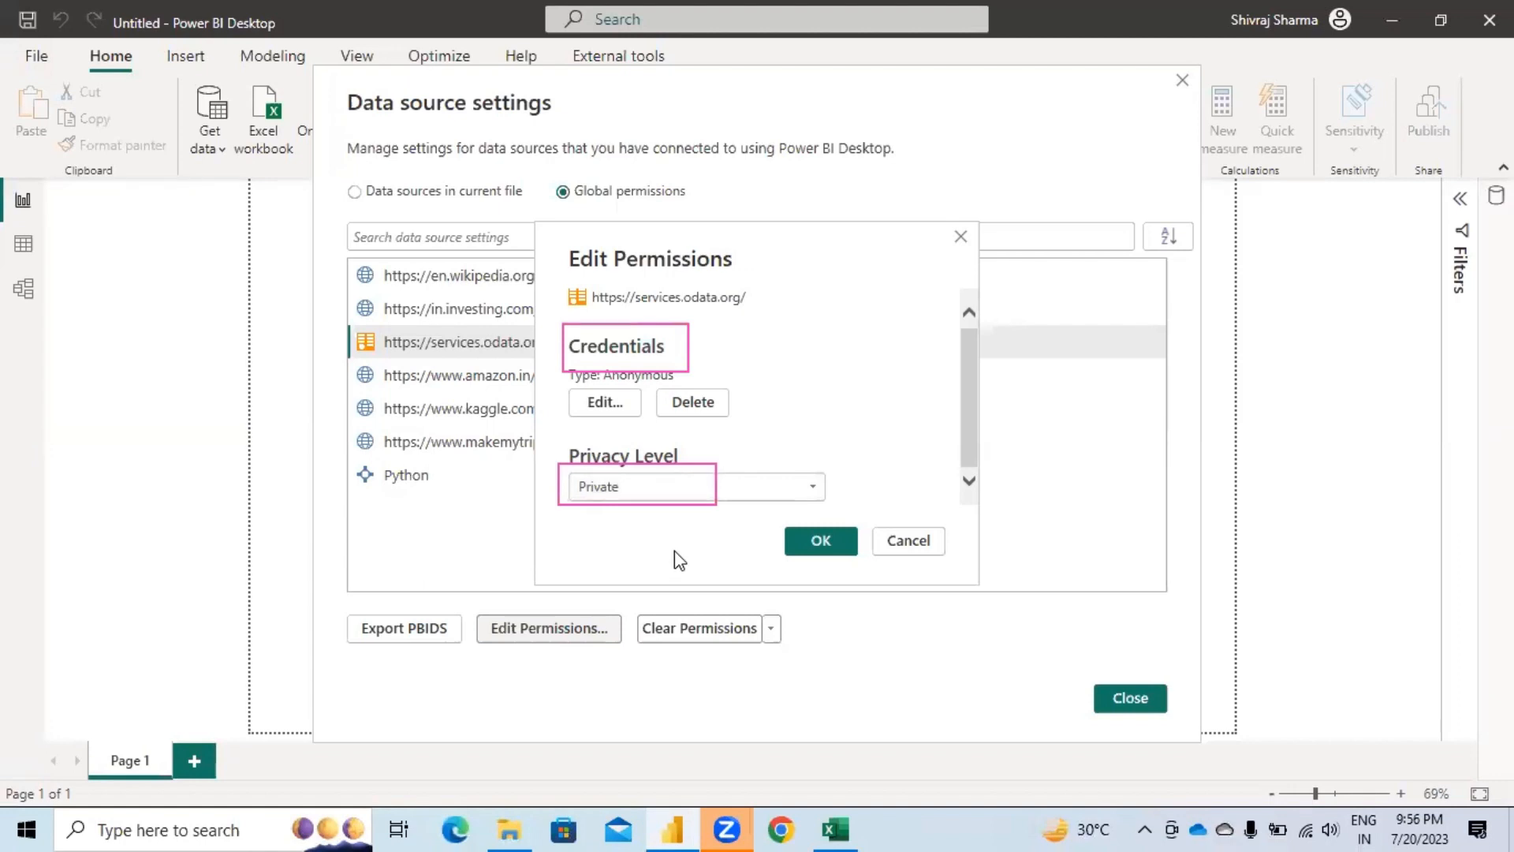
# Step: Set the OData source's privacy level to None and accept the permissions
pyautogui.click(812, 487)
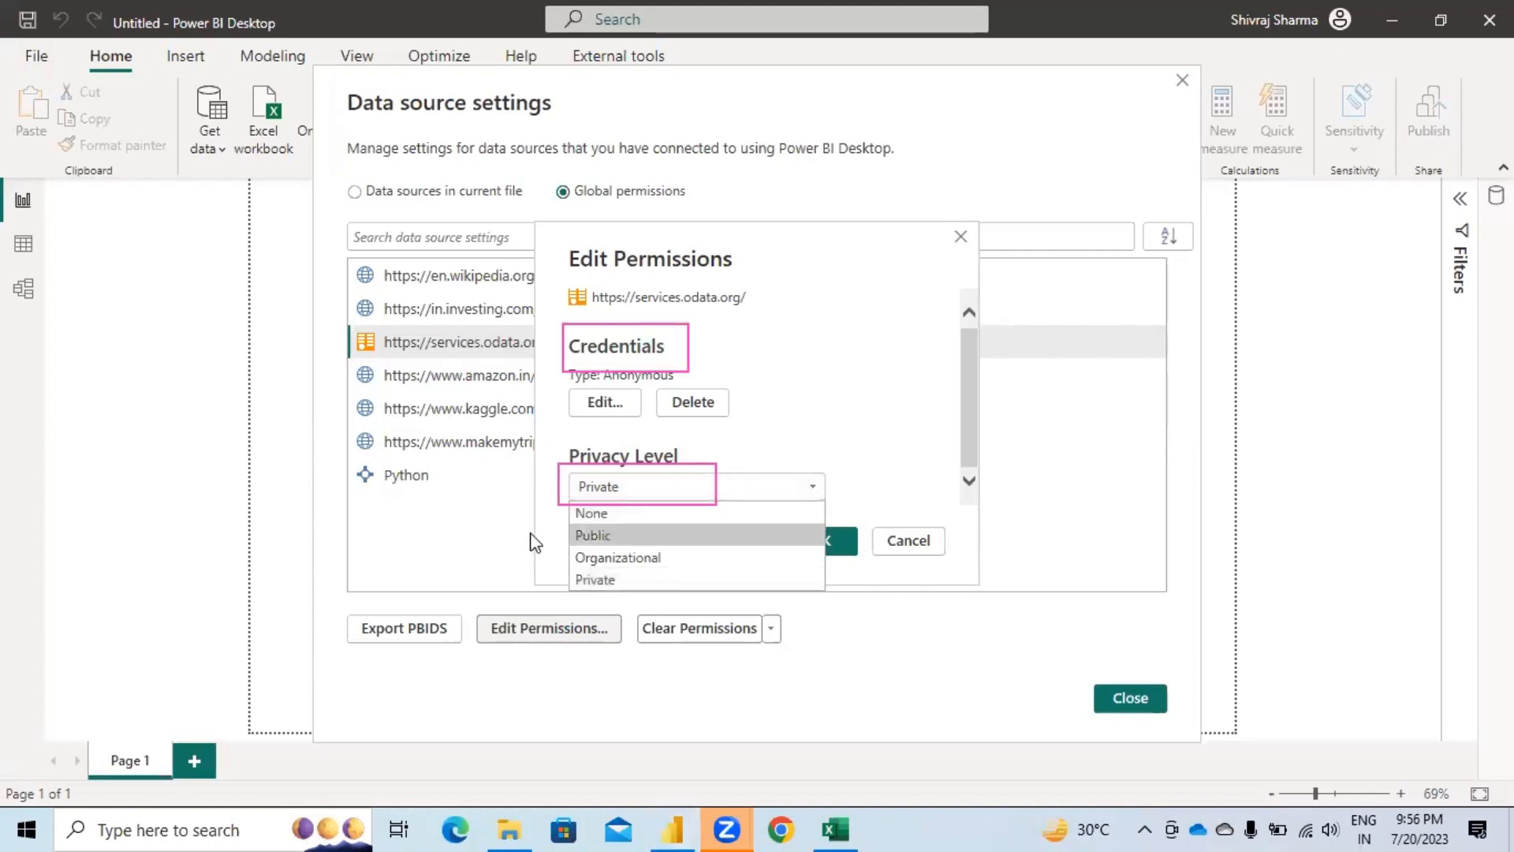
pyautogui.click(602, 513)
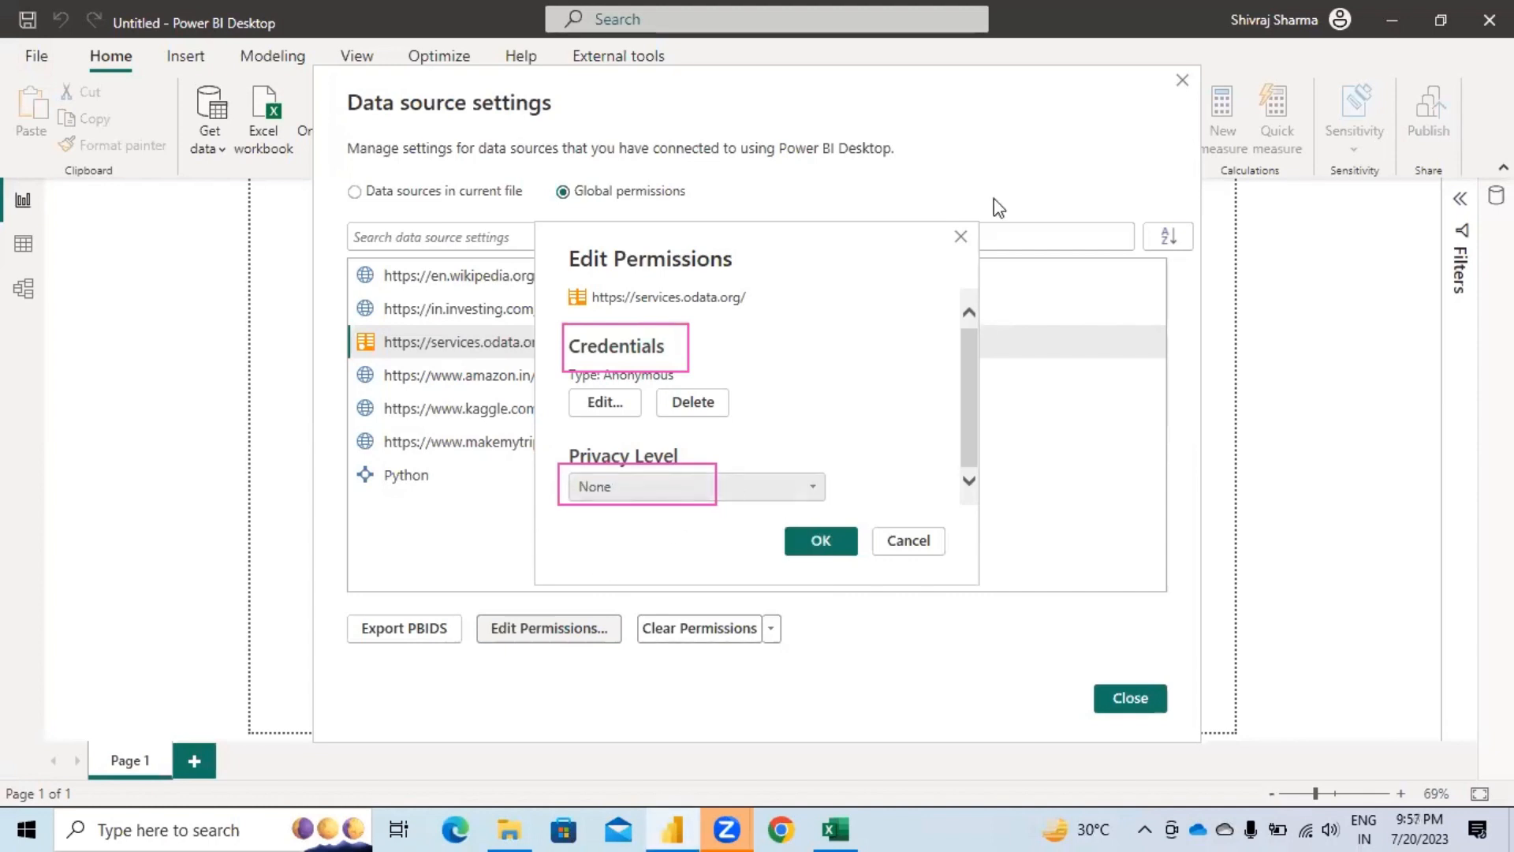
pyautogui.click(821, 540)
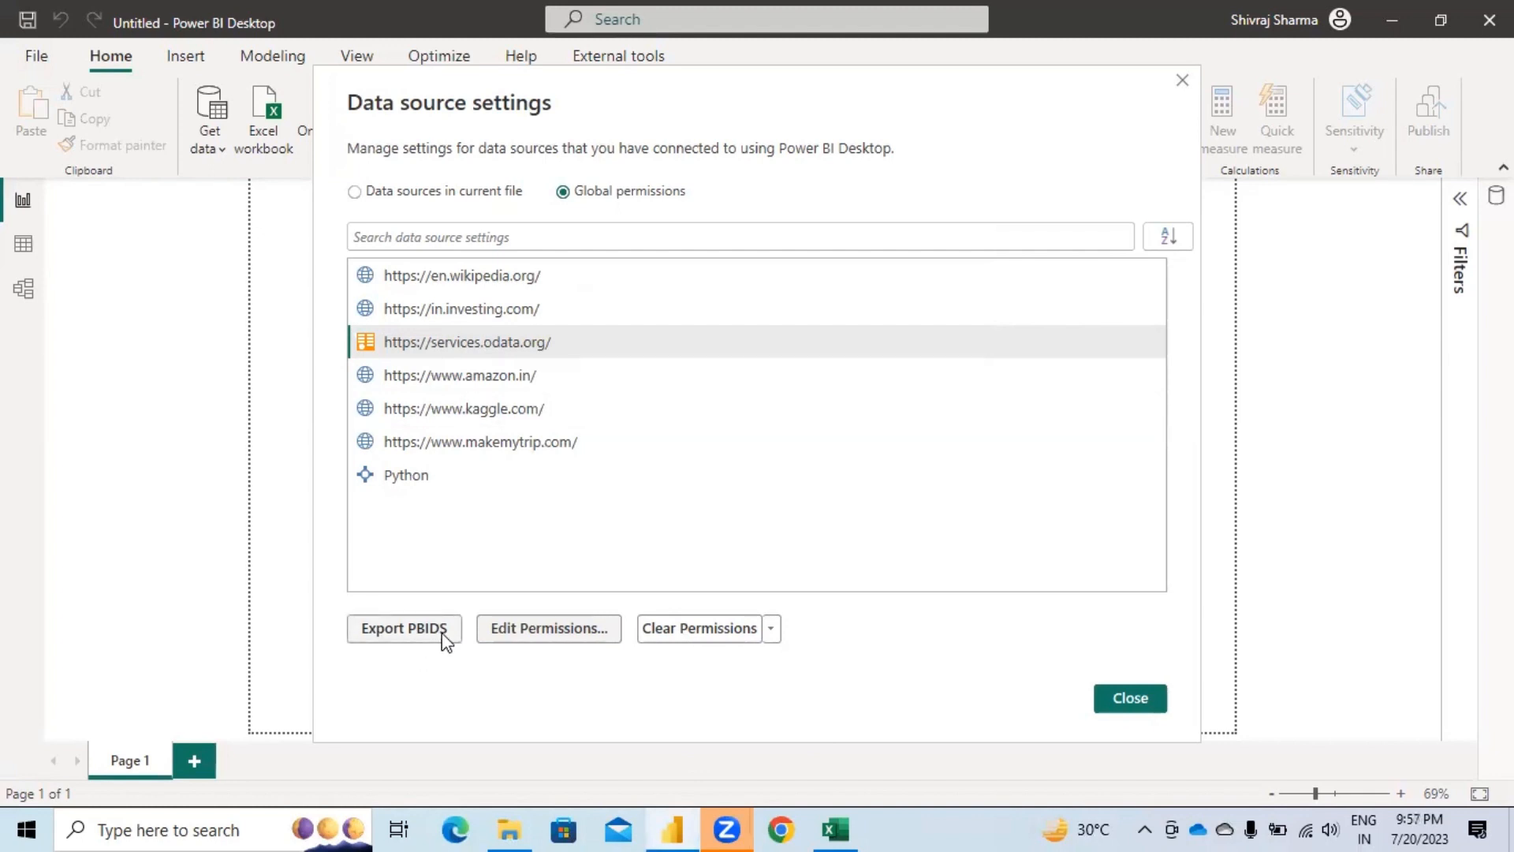
# Step: View the PBIDS export options for the OData source without saving, and check the data sources in the current file before closing the settings
pyautogui.click(380, 637)
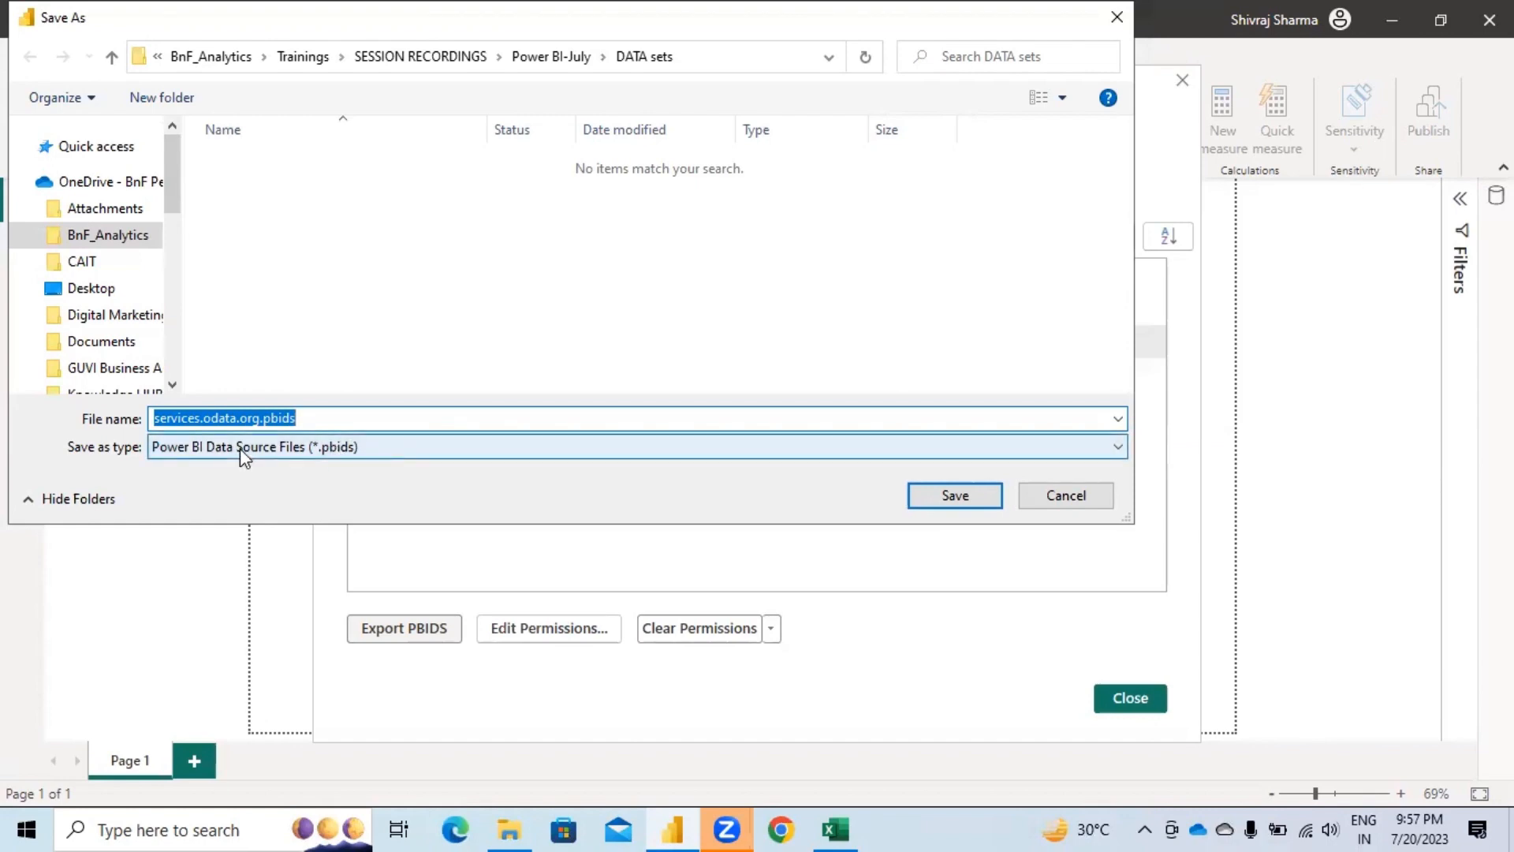
pyautogui.click(1061, 497)
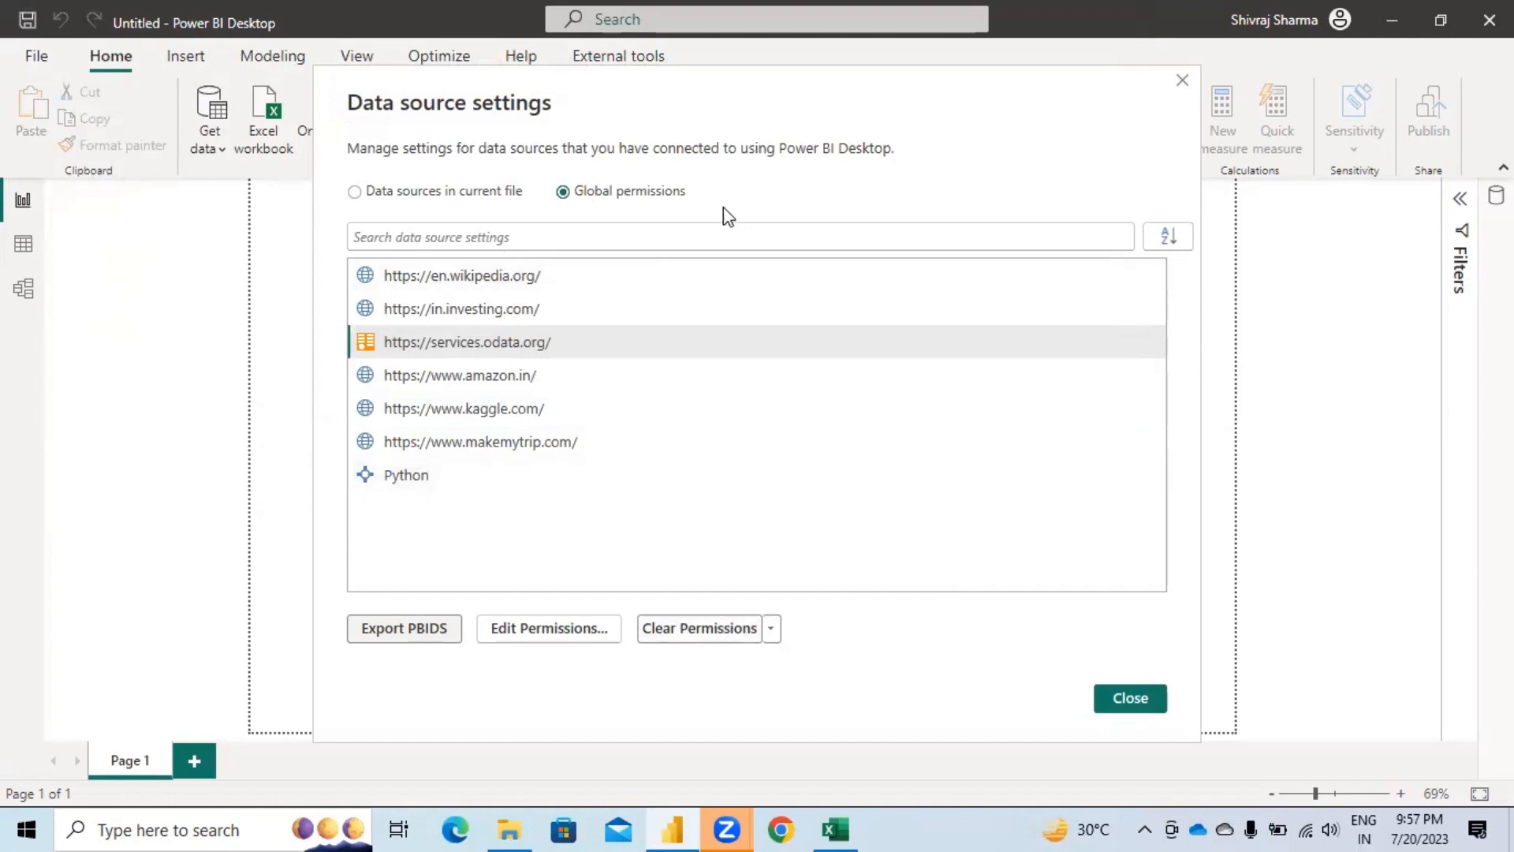
pyautogui.click(354, 192)
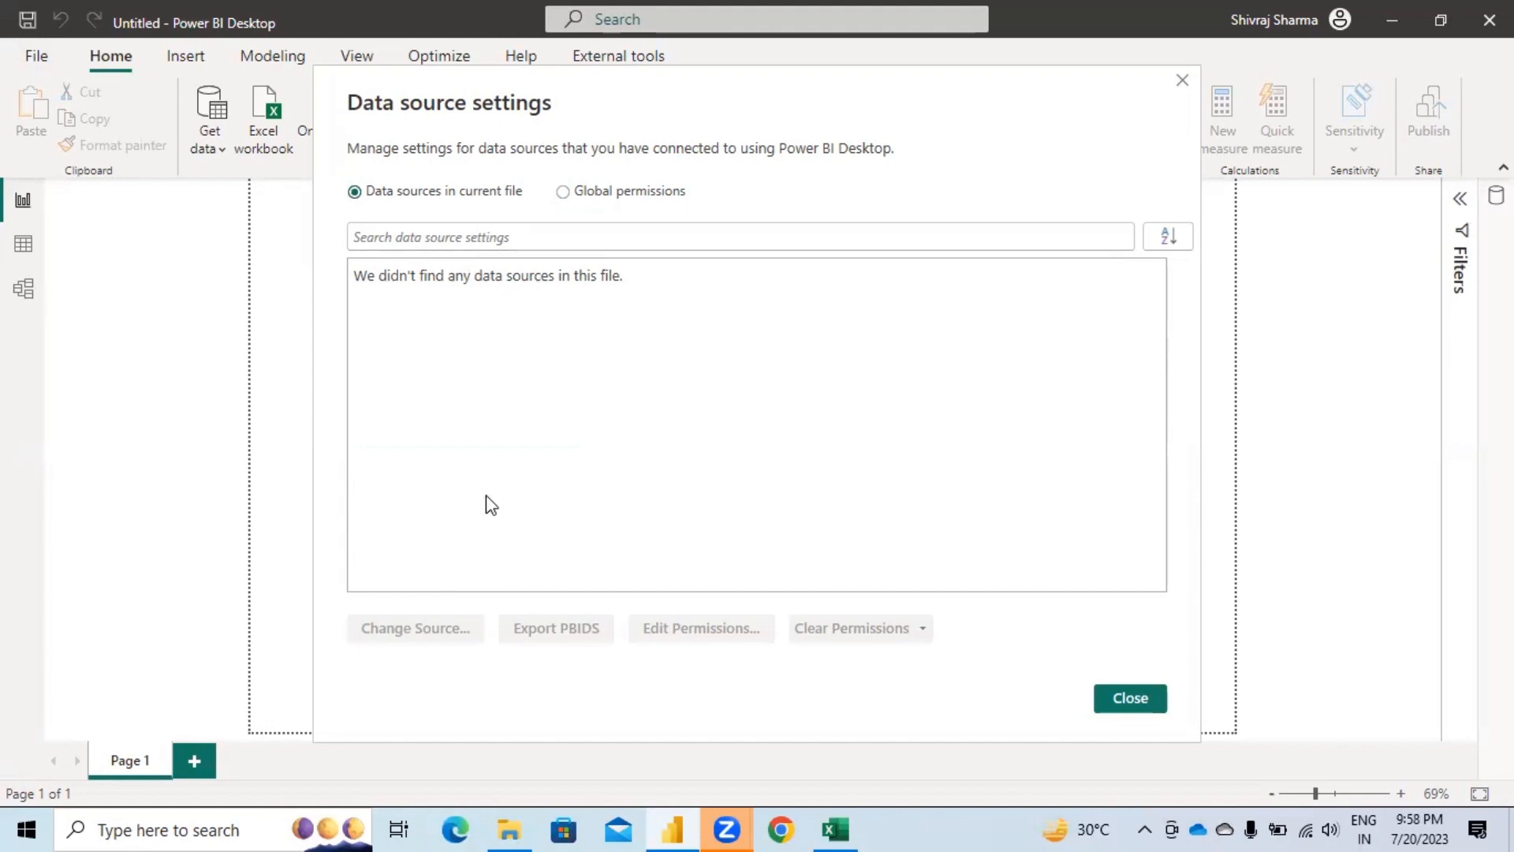
pyautogui.click(1121, 706)
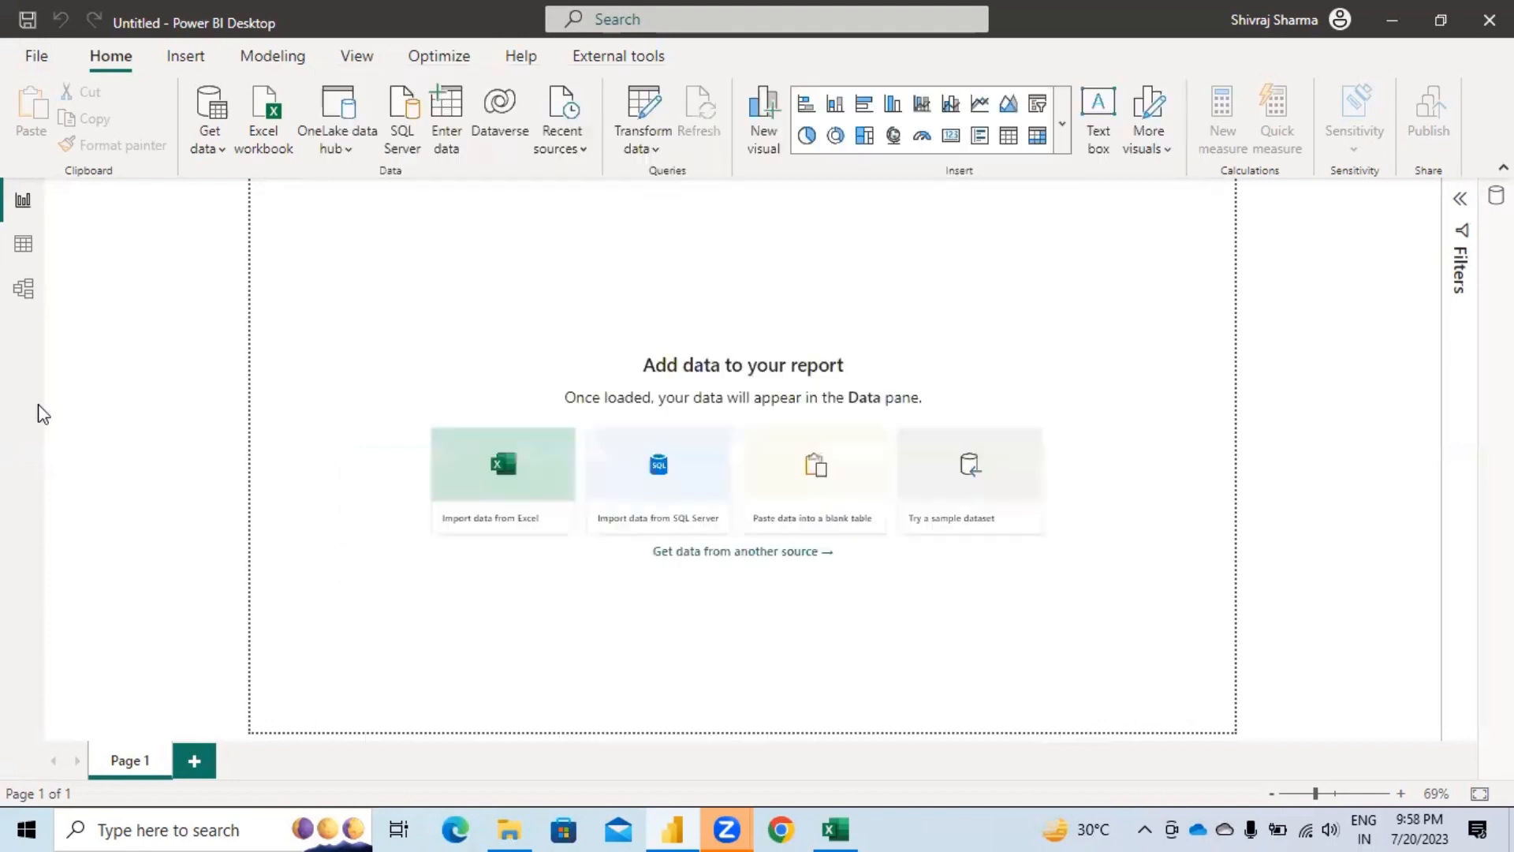
# Step: Load Sample - Superstore.csv into the report as a Text/CSV data source
pyautogui.click(214, 154)
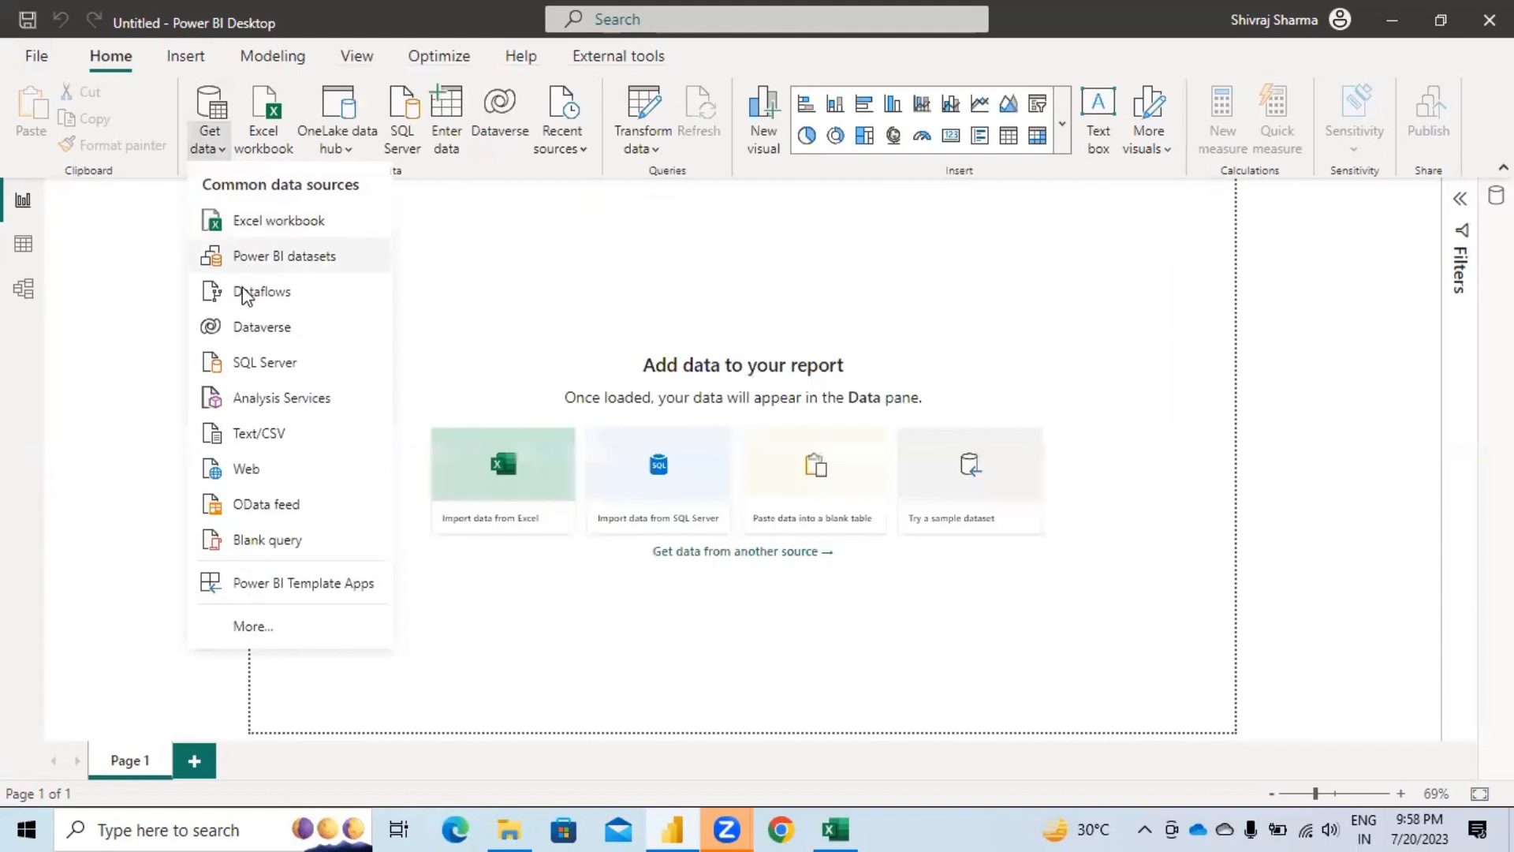
pyautogui.click(252, 433)
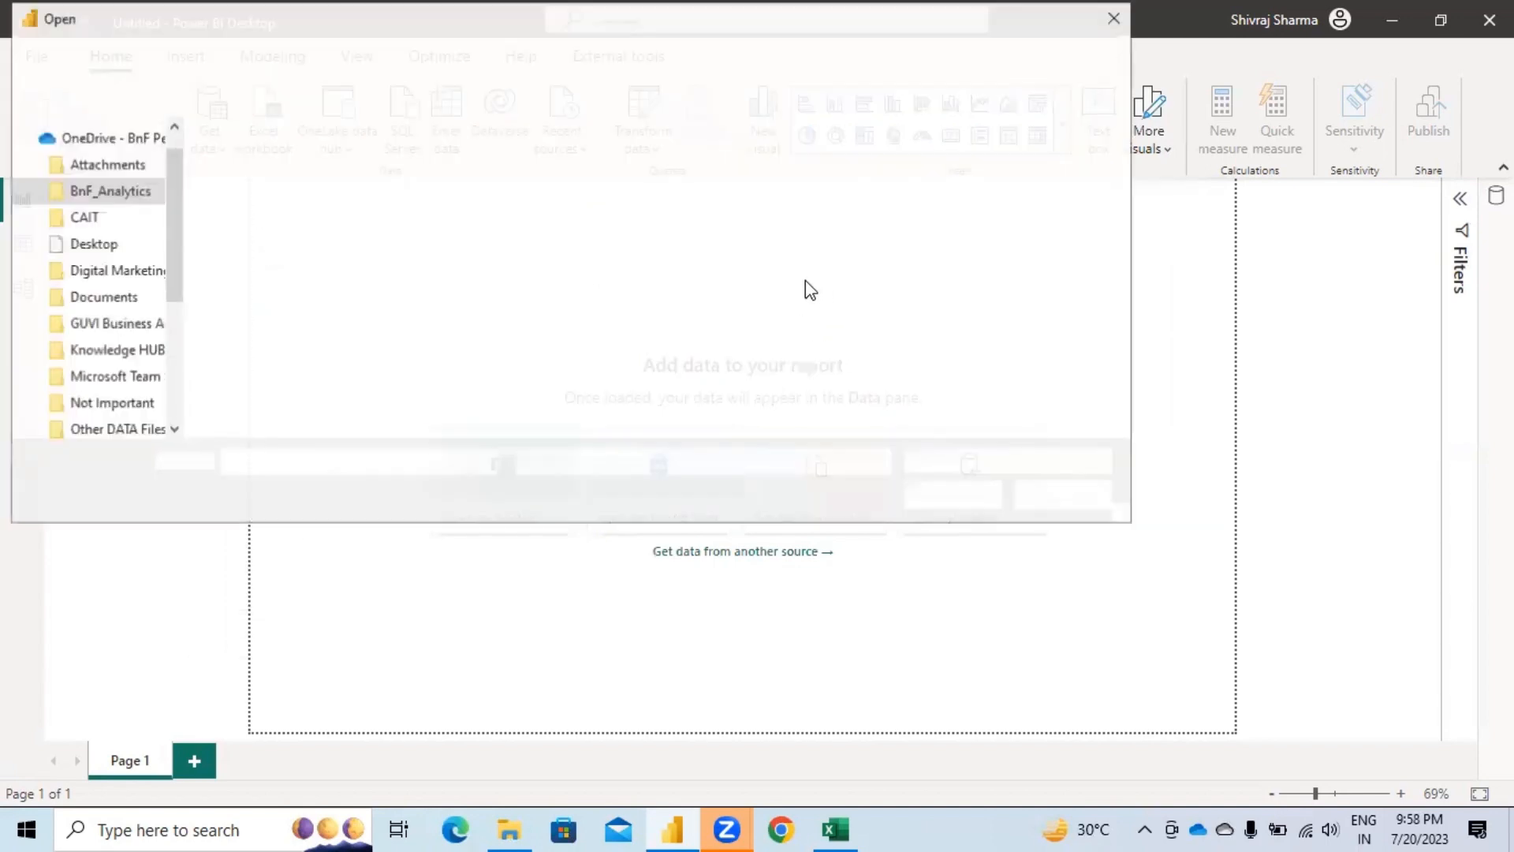
pyautogui.doubleClick(252, 160)
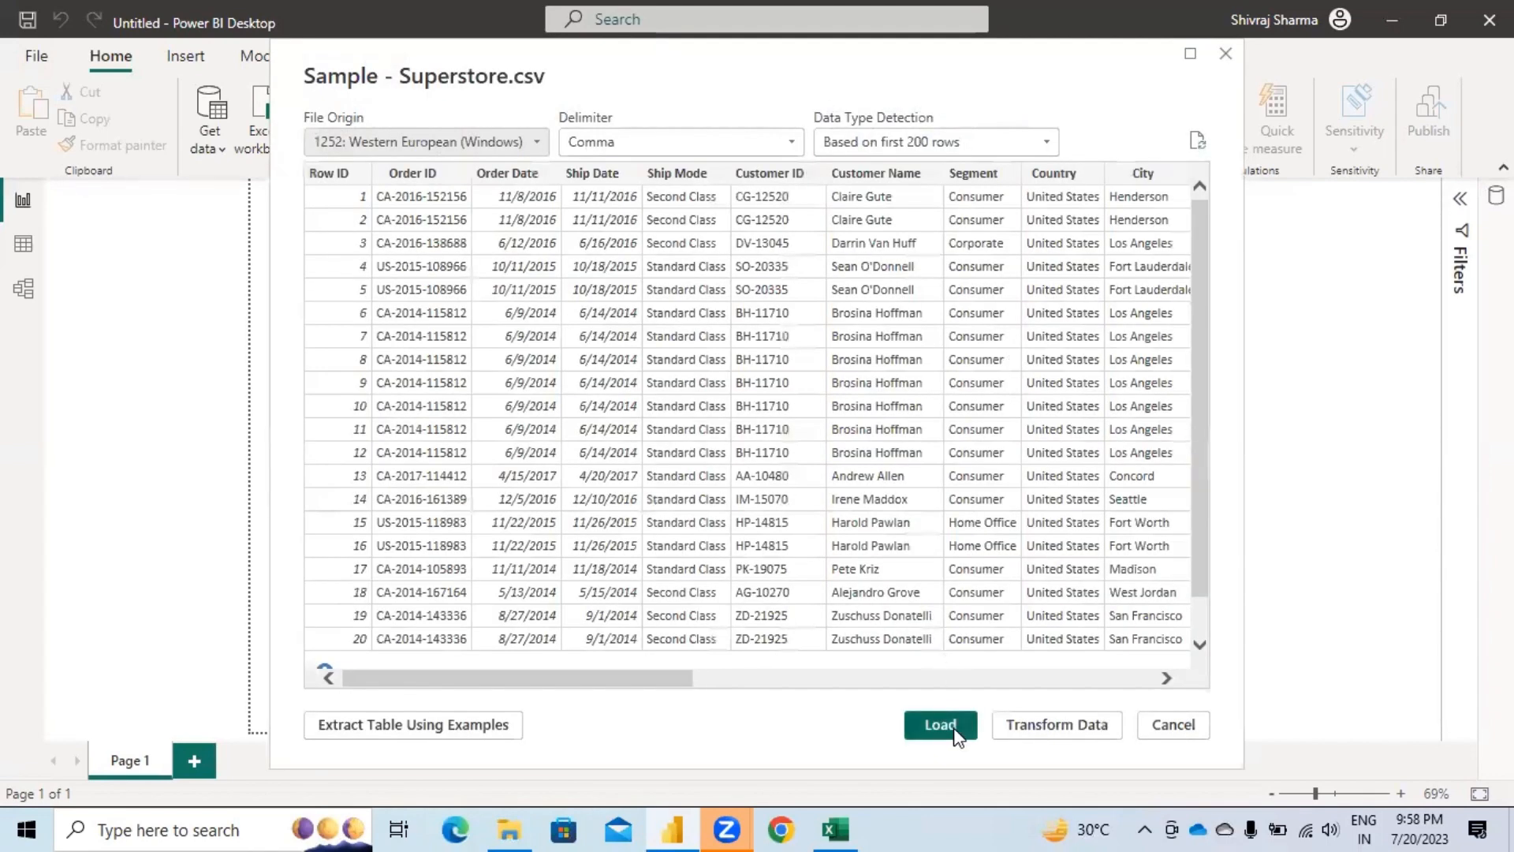
pyautogui.click(941, 725)
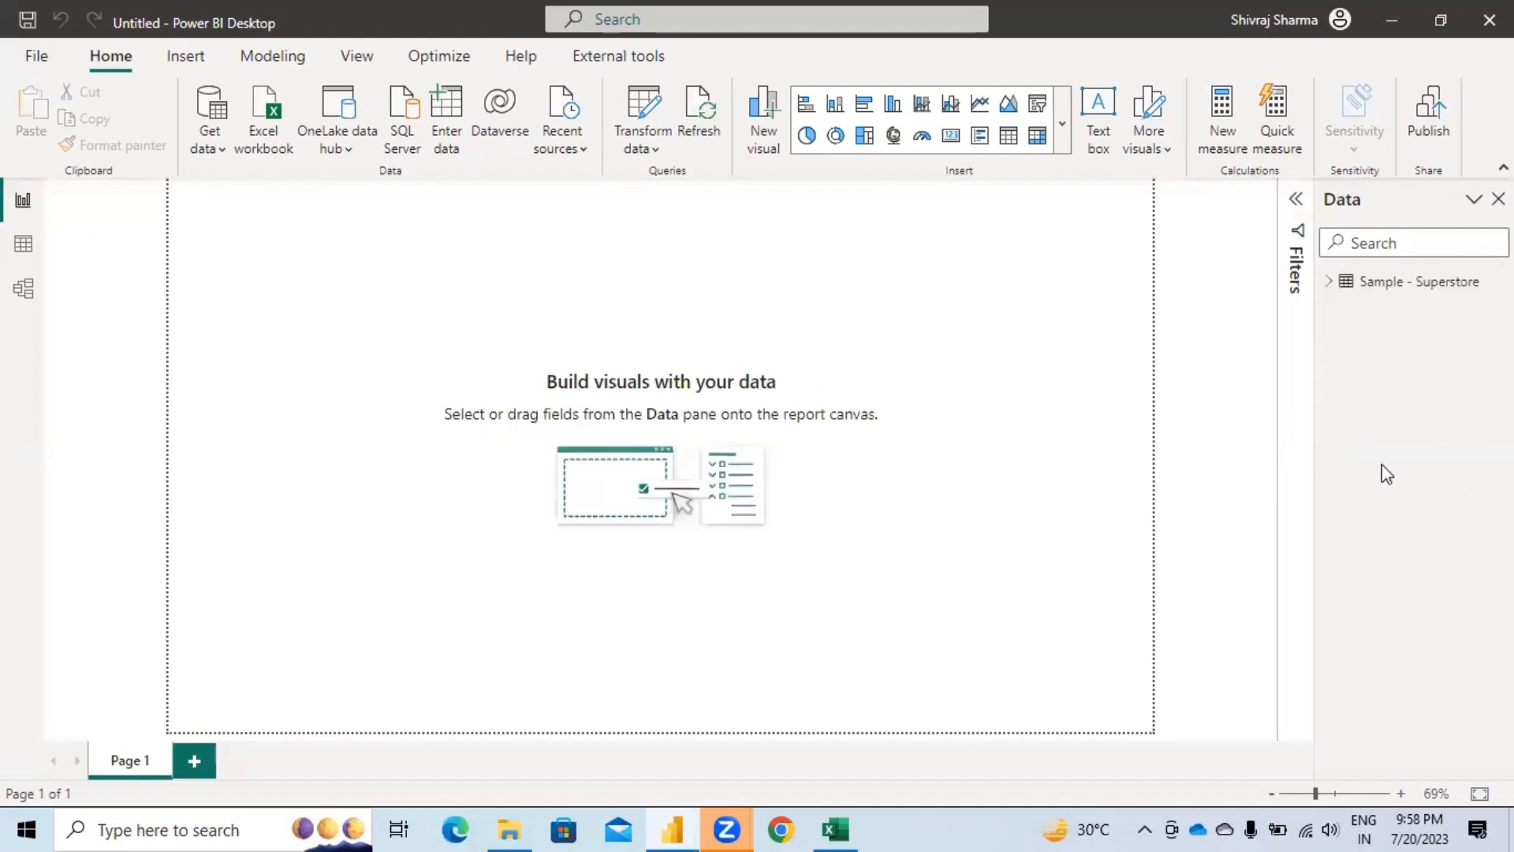
# Step: Check the Sample - Superstore.csv entry and its Clear Permissions options in the current file's data source settings, and close the settings
pyautogui.click(31, 56)
pyautogui.click(63, 405)
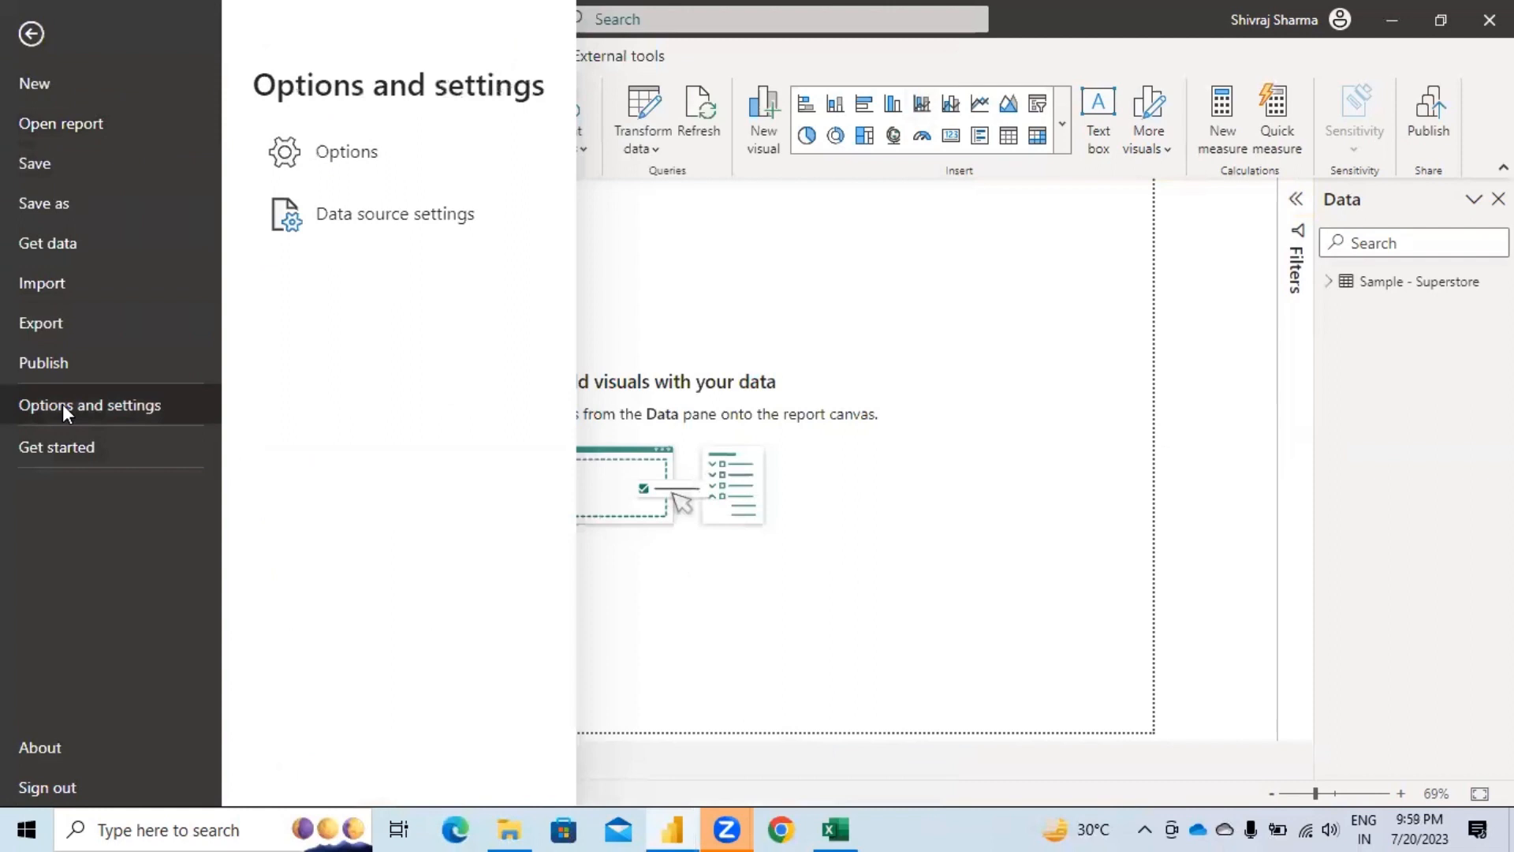
pyautogui.click(471, 221)
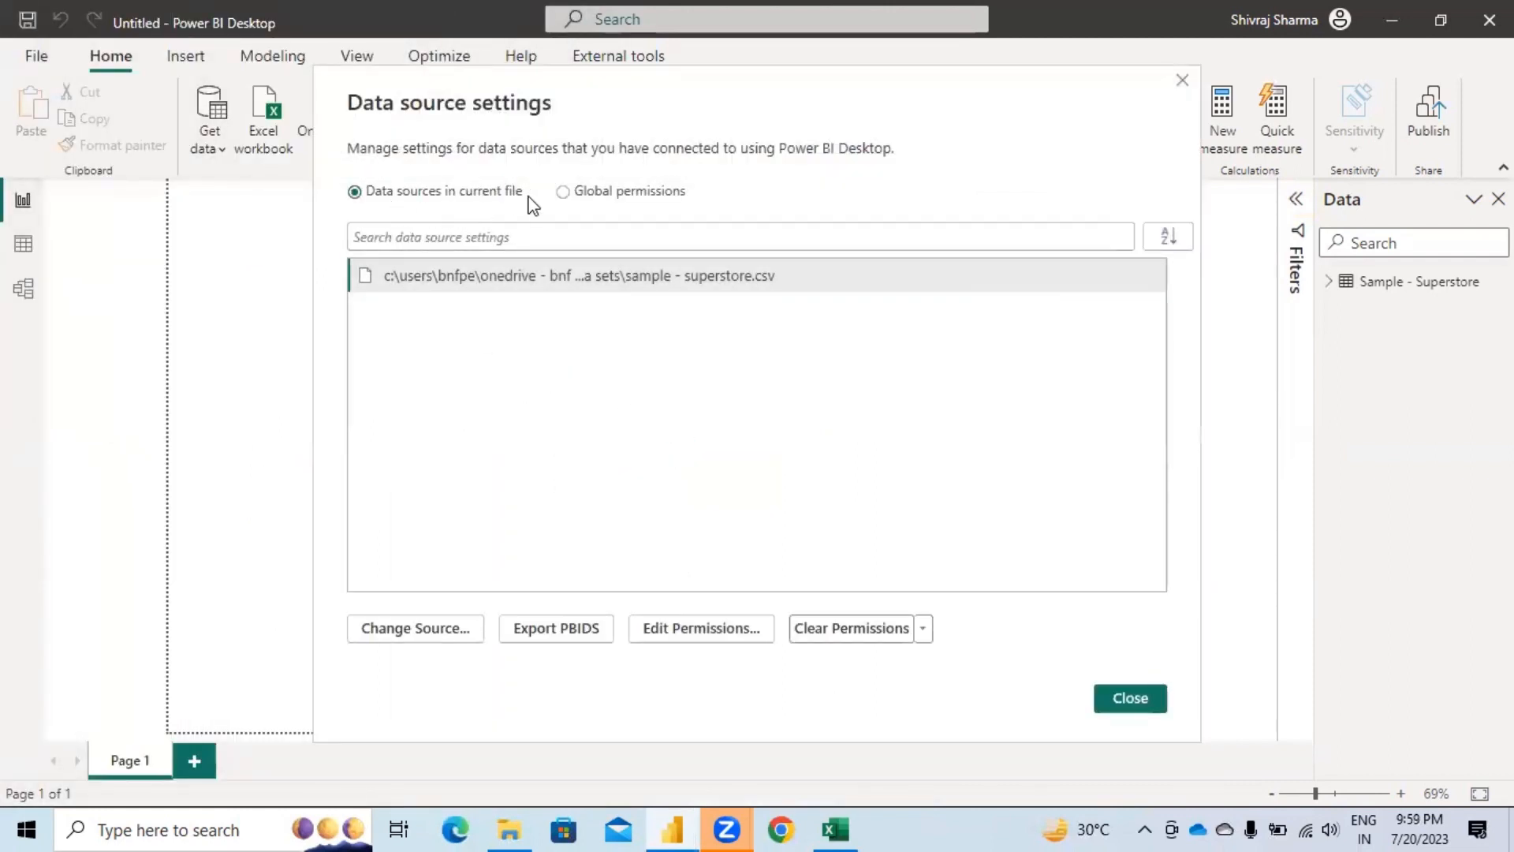
pyautogui.click(532, 285)
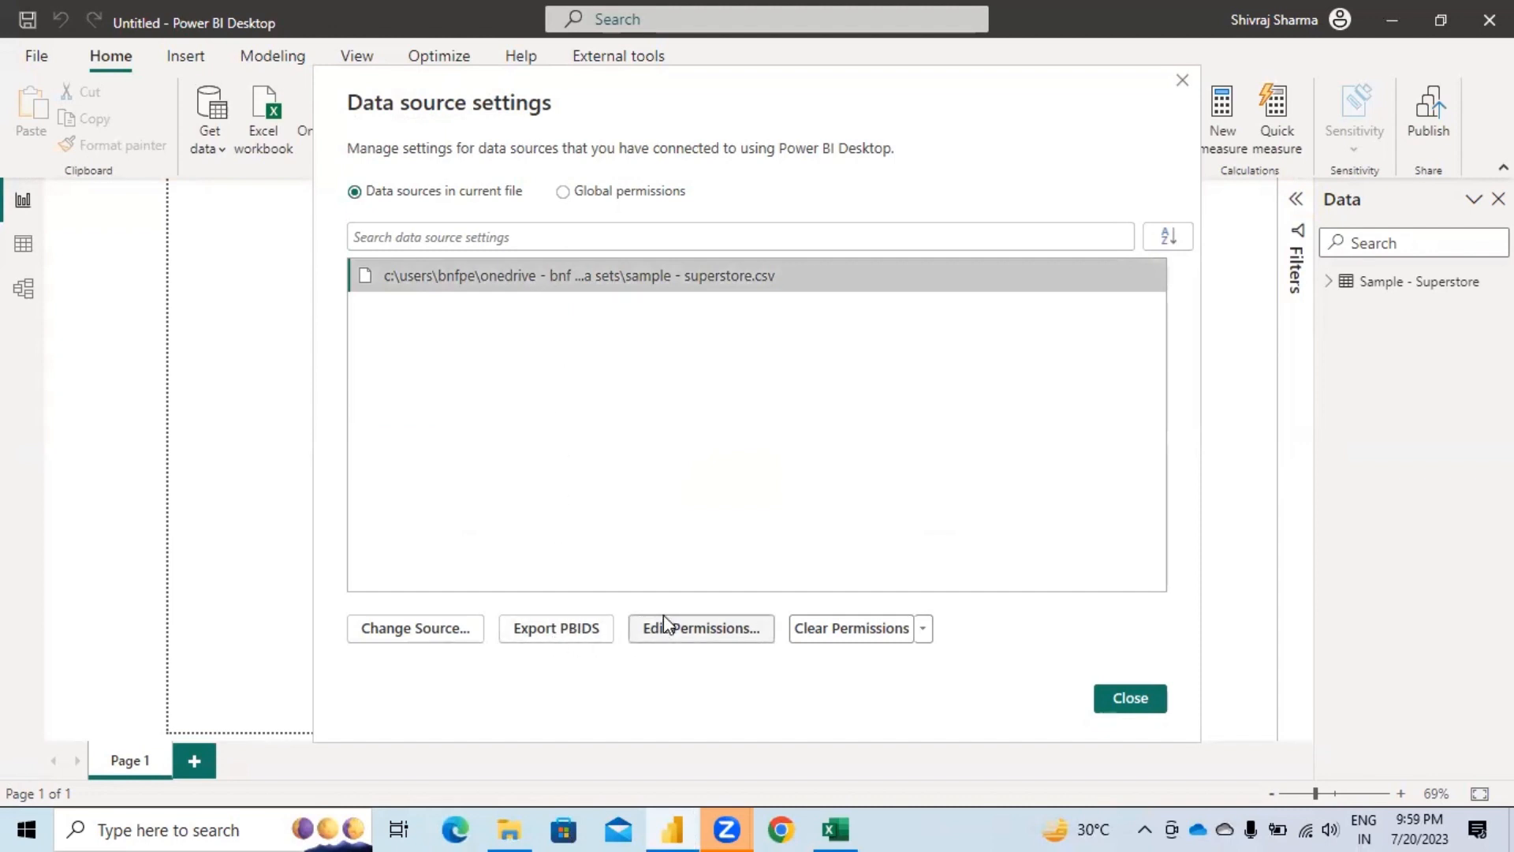
pyautogui.click(924, 629)
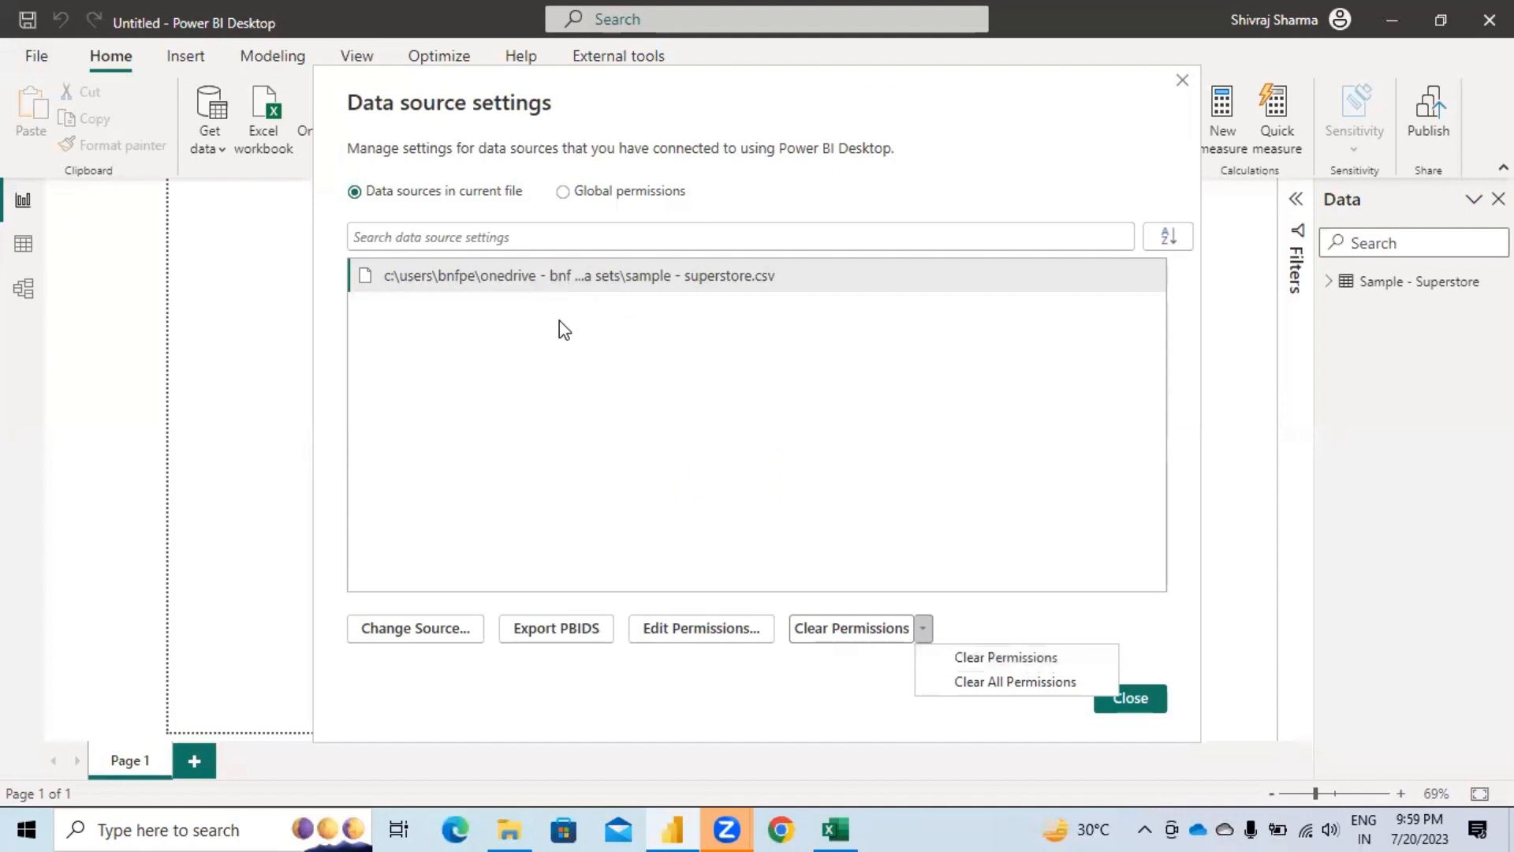
pyautogui.click(769, 517)
pyautogui.click(1142, 698)
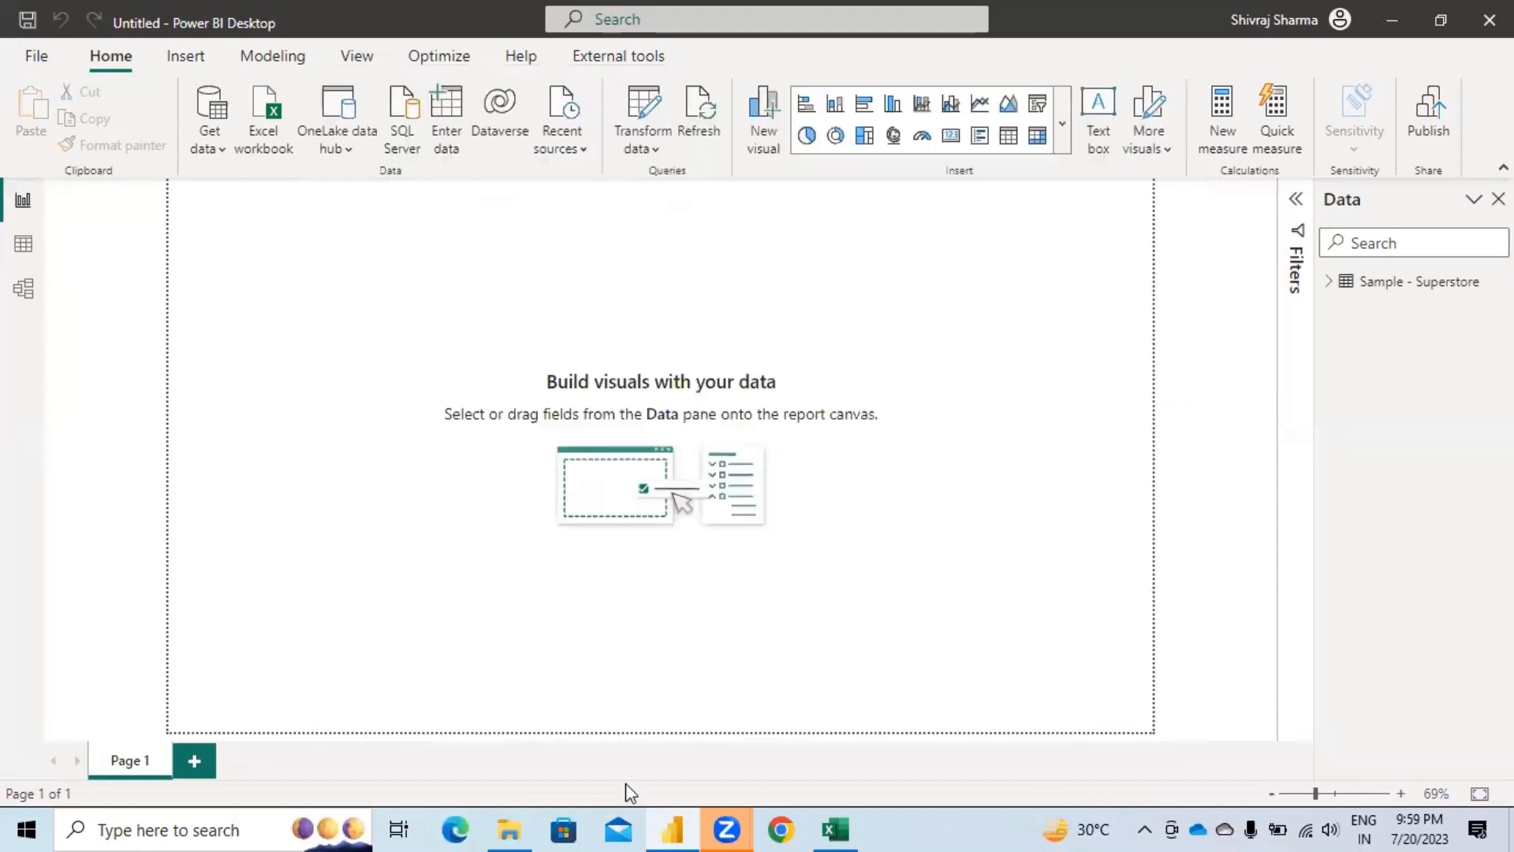
# Step: Build a clustered bar chart of Sales by Sub-Category and enlarge it to fill most of the report page
pyautogui.click(1329, 283)
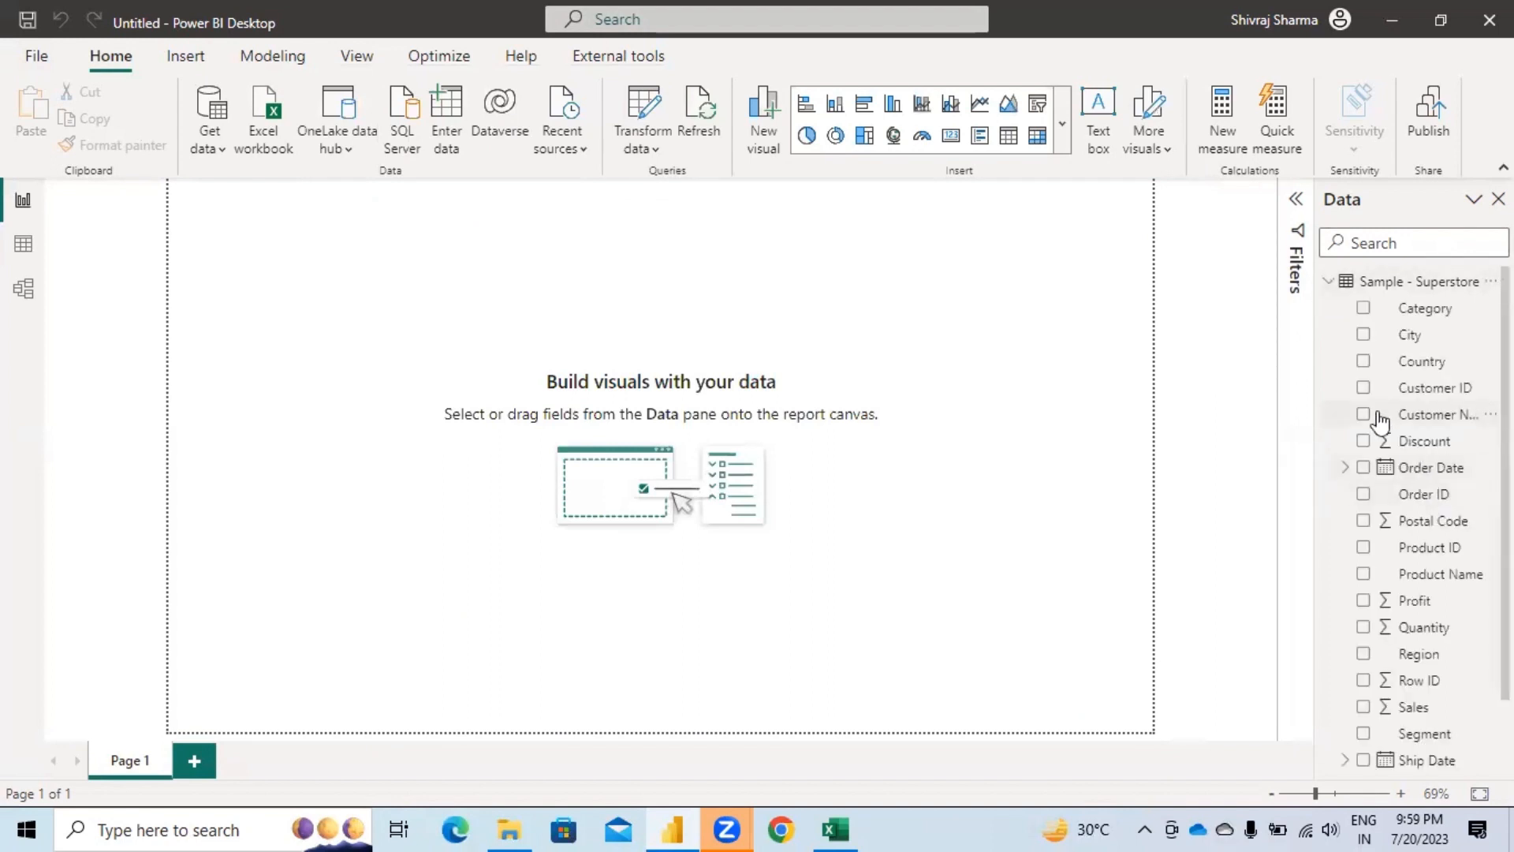
pyautogui.scroll(-2, 1420, 627)
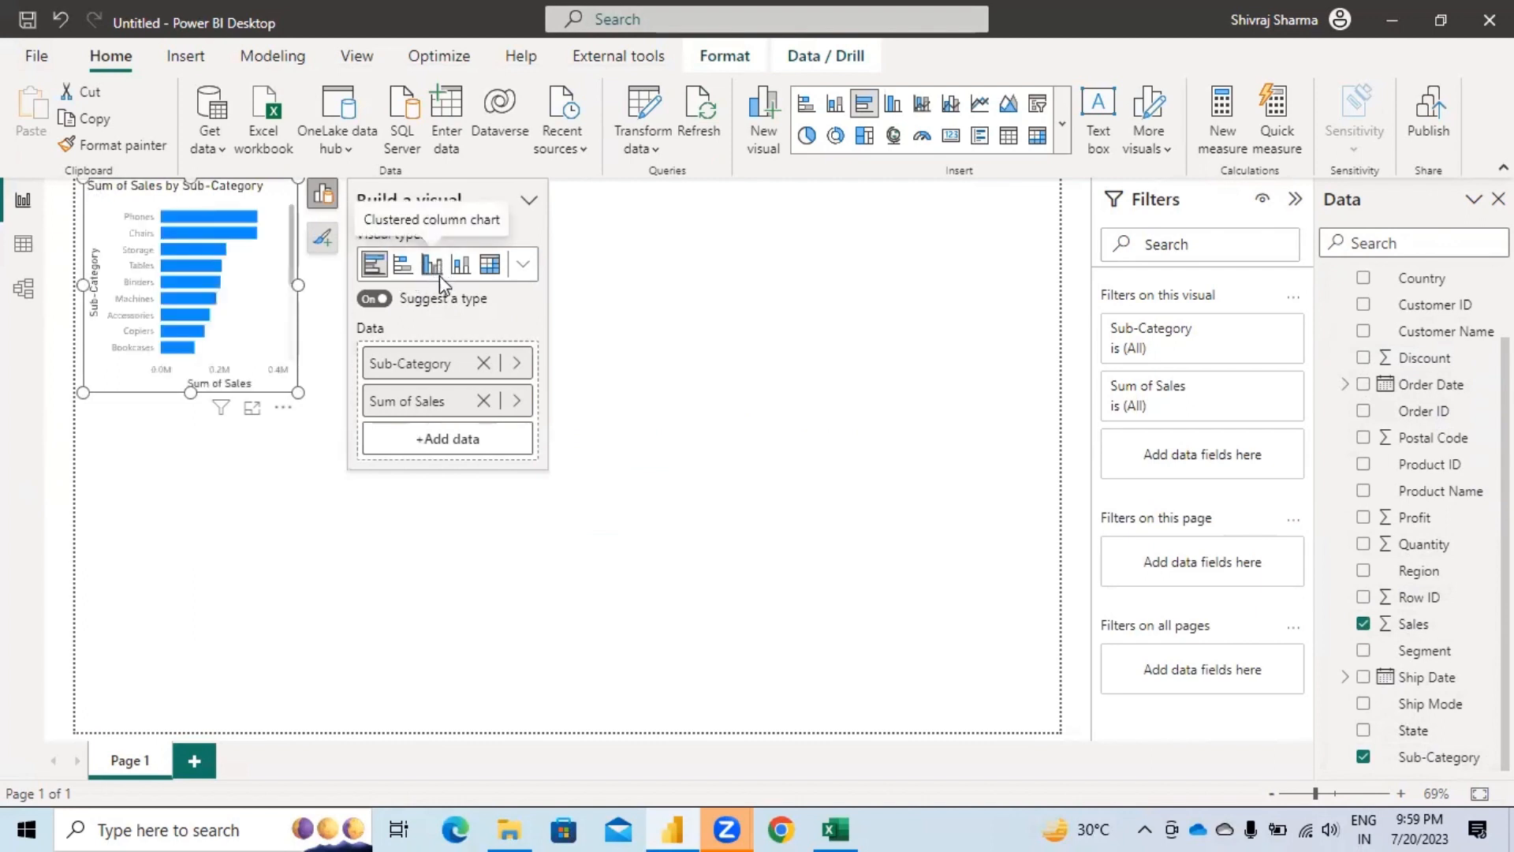
pyautogui.click(697, 569)
pyautogui.moveTo(698, 569); pyautogui.dragTo(963, 692)
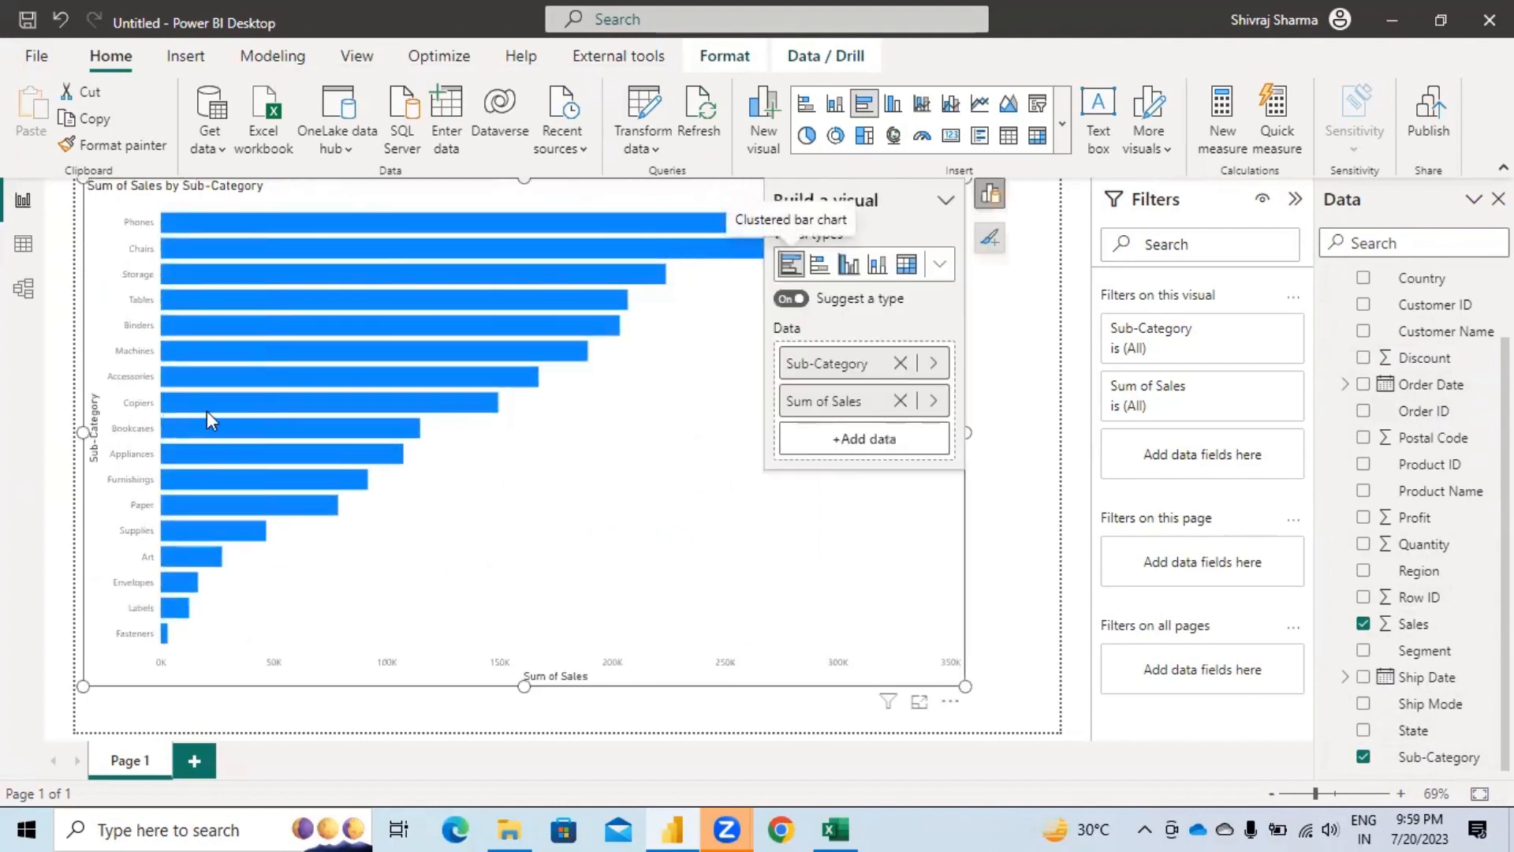
# Step: Switch to File Explorer and open the DATA sets folder under BnF_Analytics, Trainings, SESSION RECORDINGS, Power BI-July
pyautogui.click(508, 828)
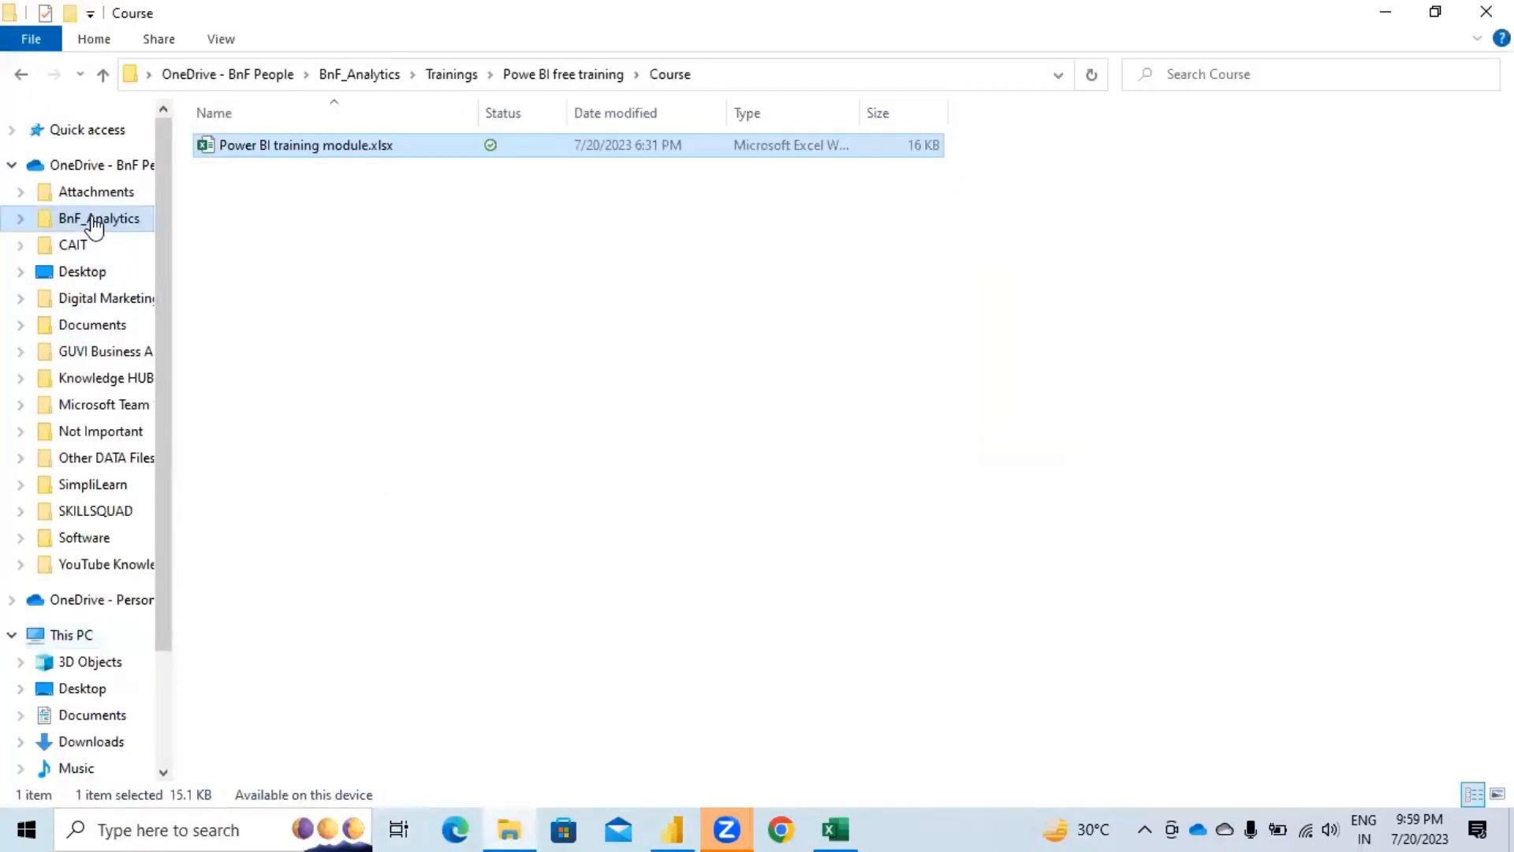
pyautogui.click(101, 218)
pyautogui.doubleClick(253, 402)
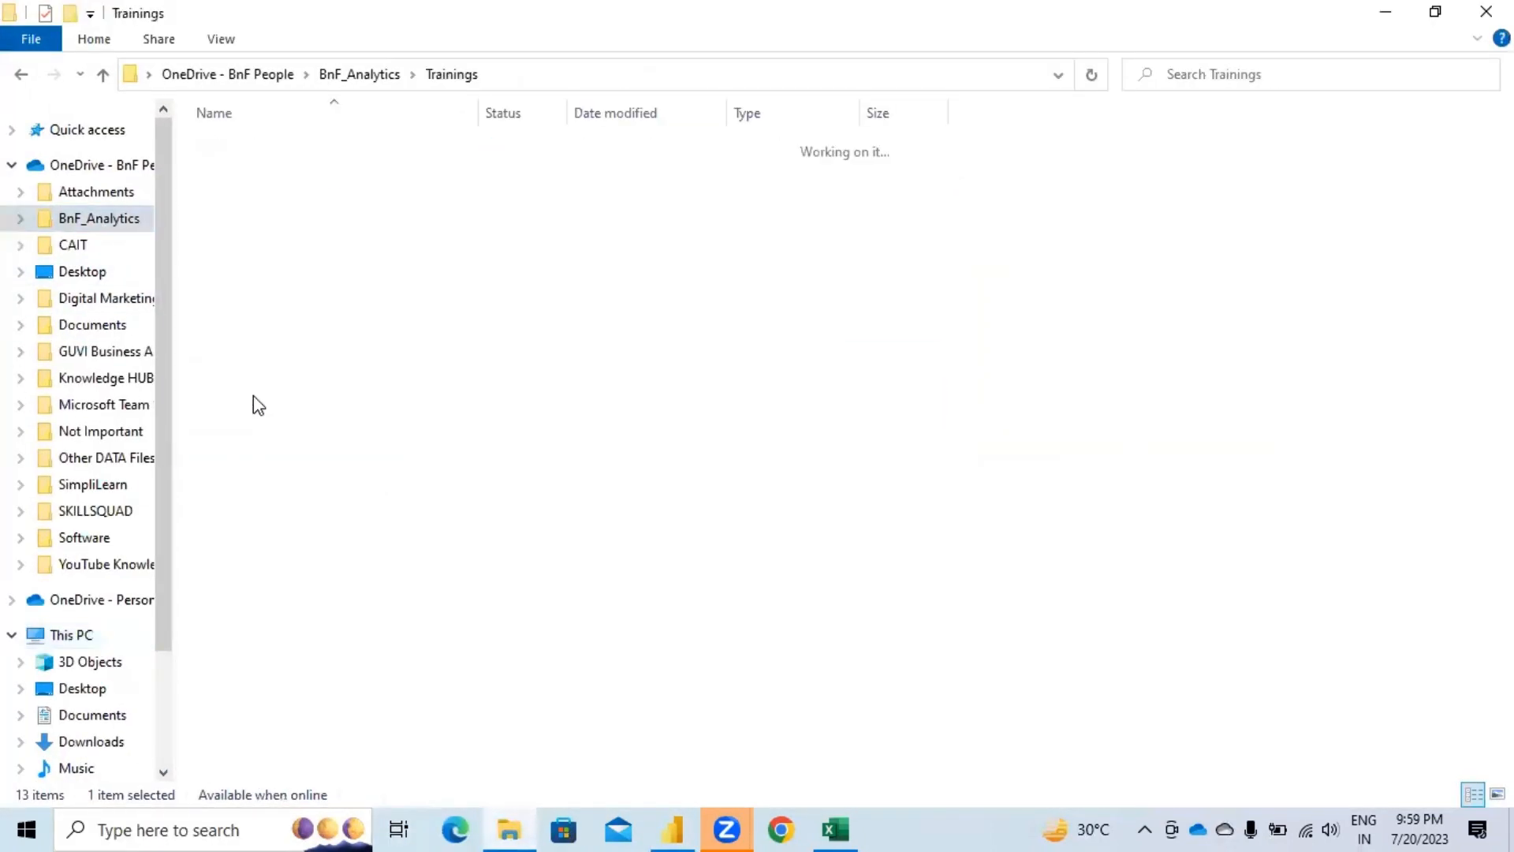
pyautogui.doubleClick(272, 172)
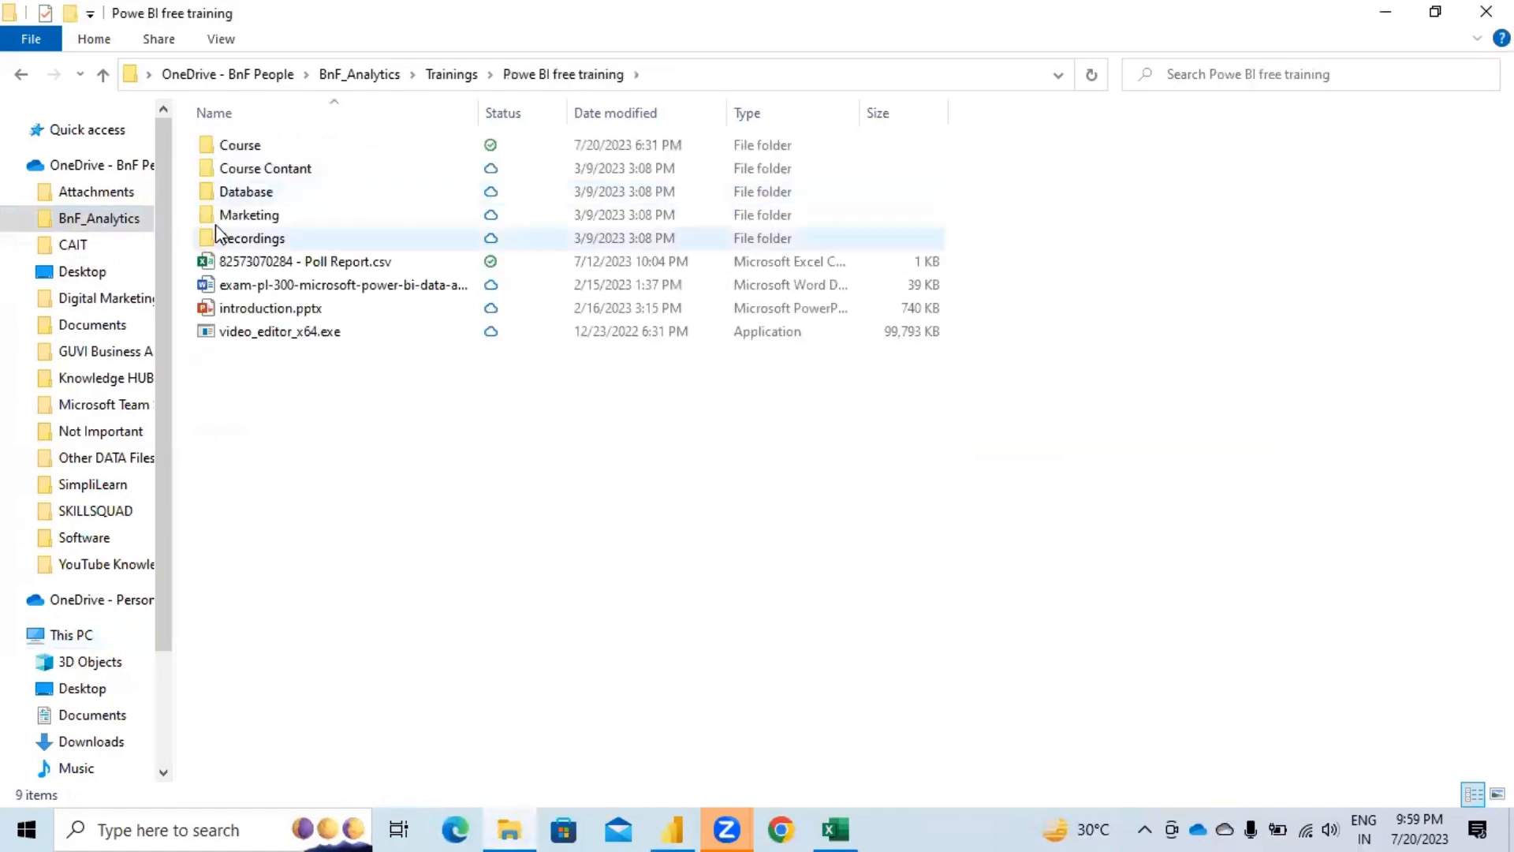
pyautogui.doubleClick(265, 239)
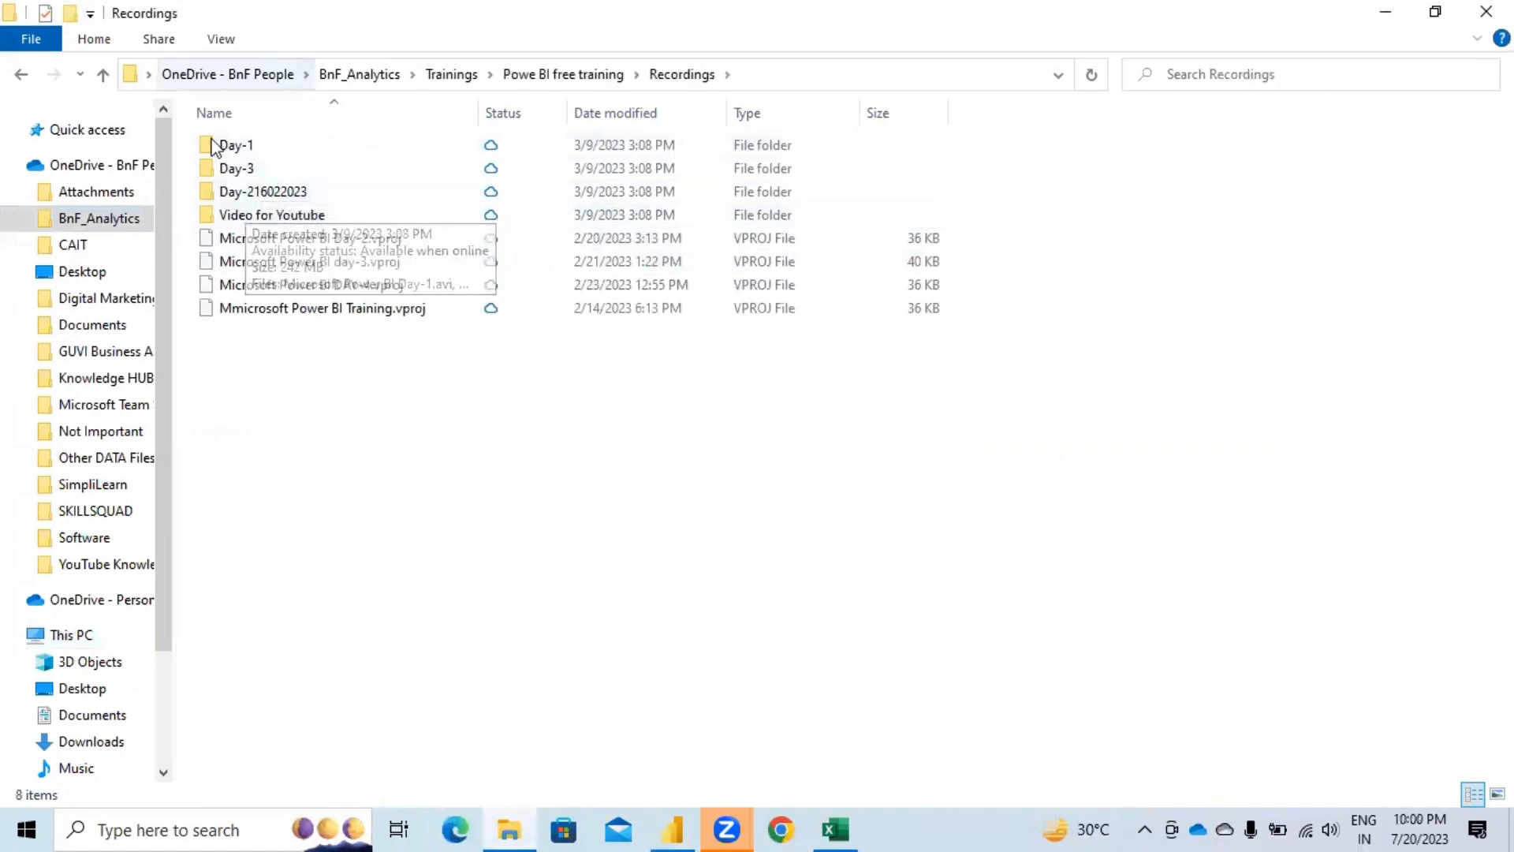
pyautogui.click(93, 221)
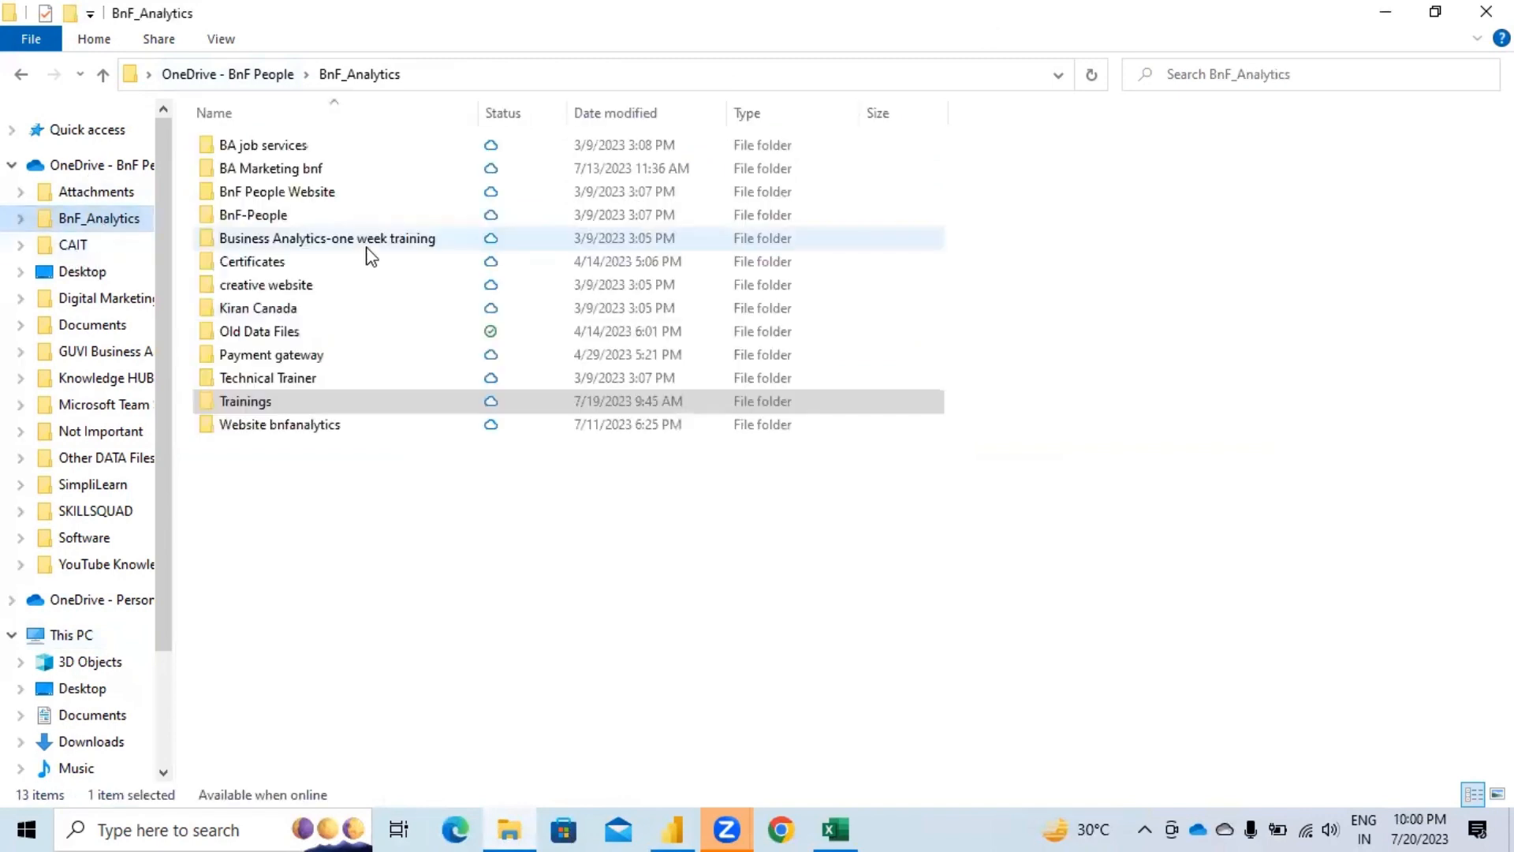
pyautogui.doubleClick(285, 404)
pyautogui.doubleClick(296, 242)
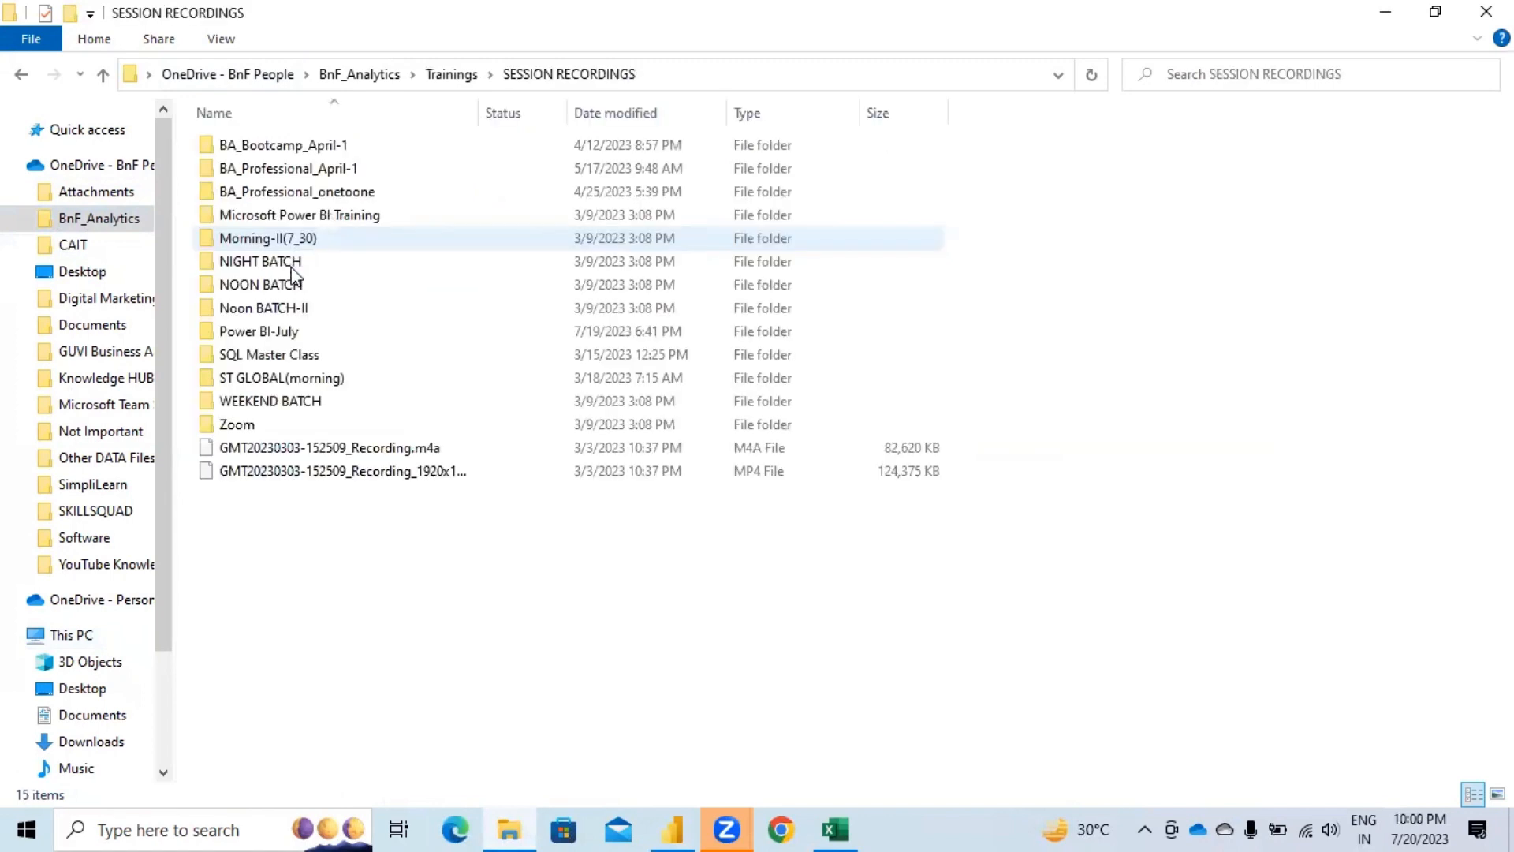
pyautogui.doubleClick(285, 335)
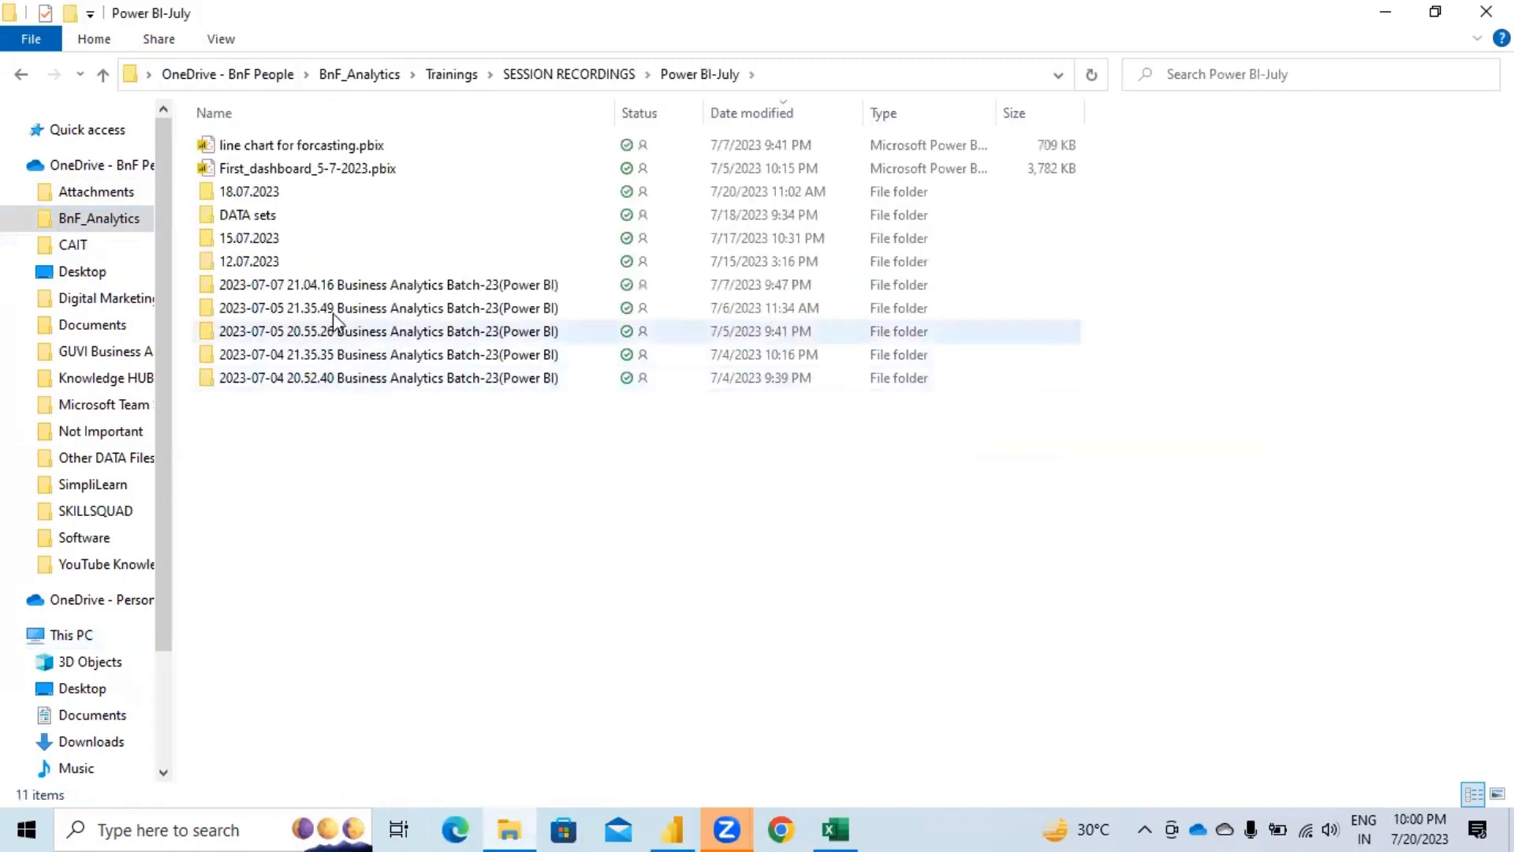
pyautogui.doubleClick(259, 214)
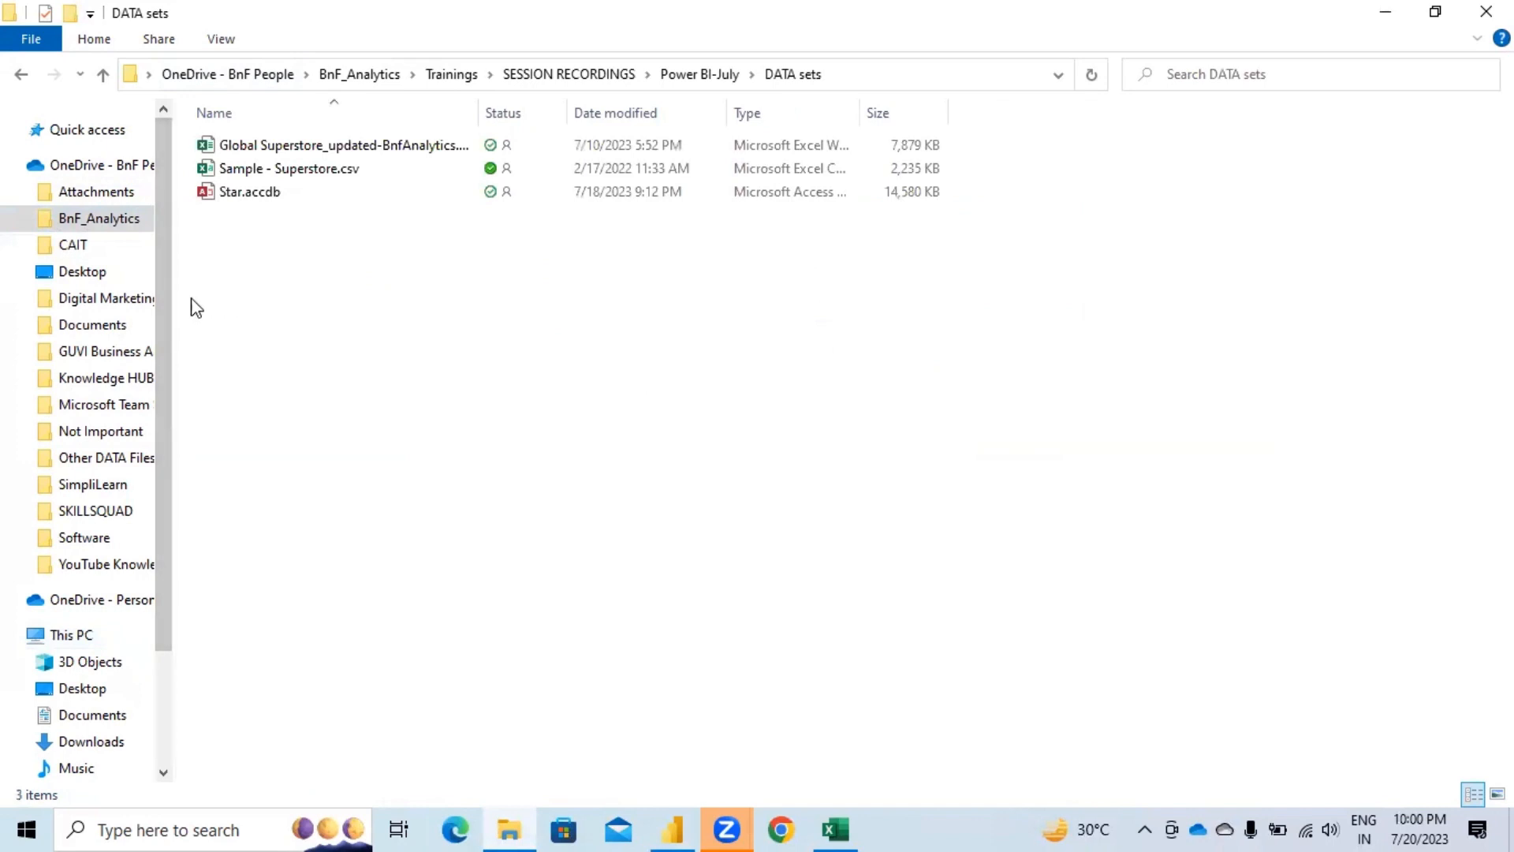
# Step: Rename Sample - Superstore.csv by removing the "Sample - " prefix, and close File Explorer
pyautogui.click(290, 173)
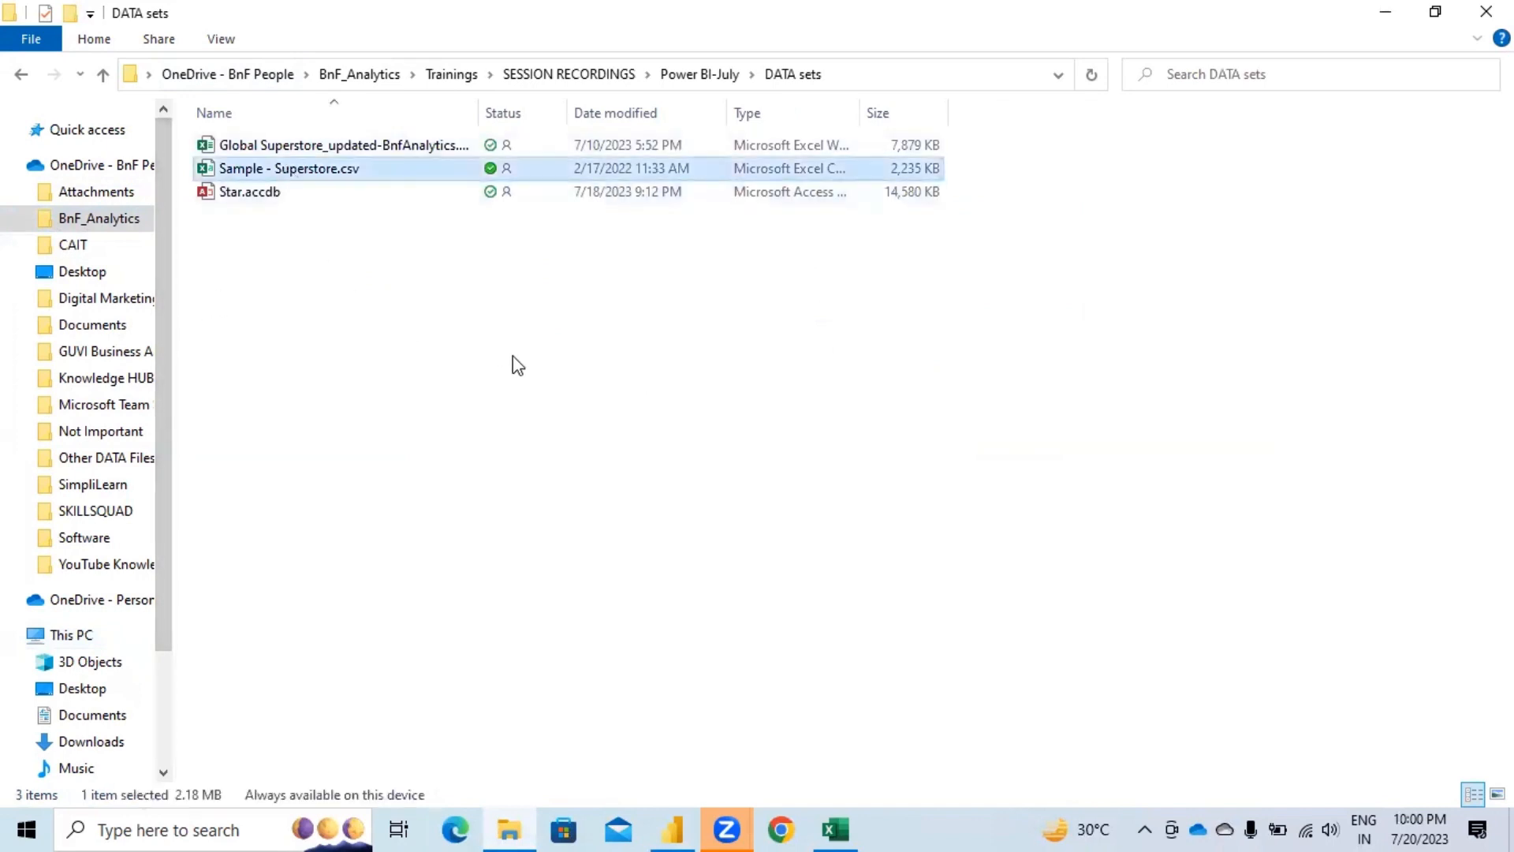
pyautogui.click(251, 169)
pyautogui.rightClick(246, 170)
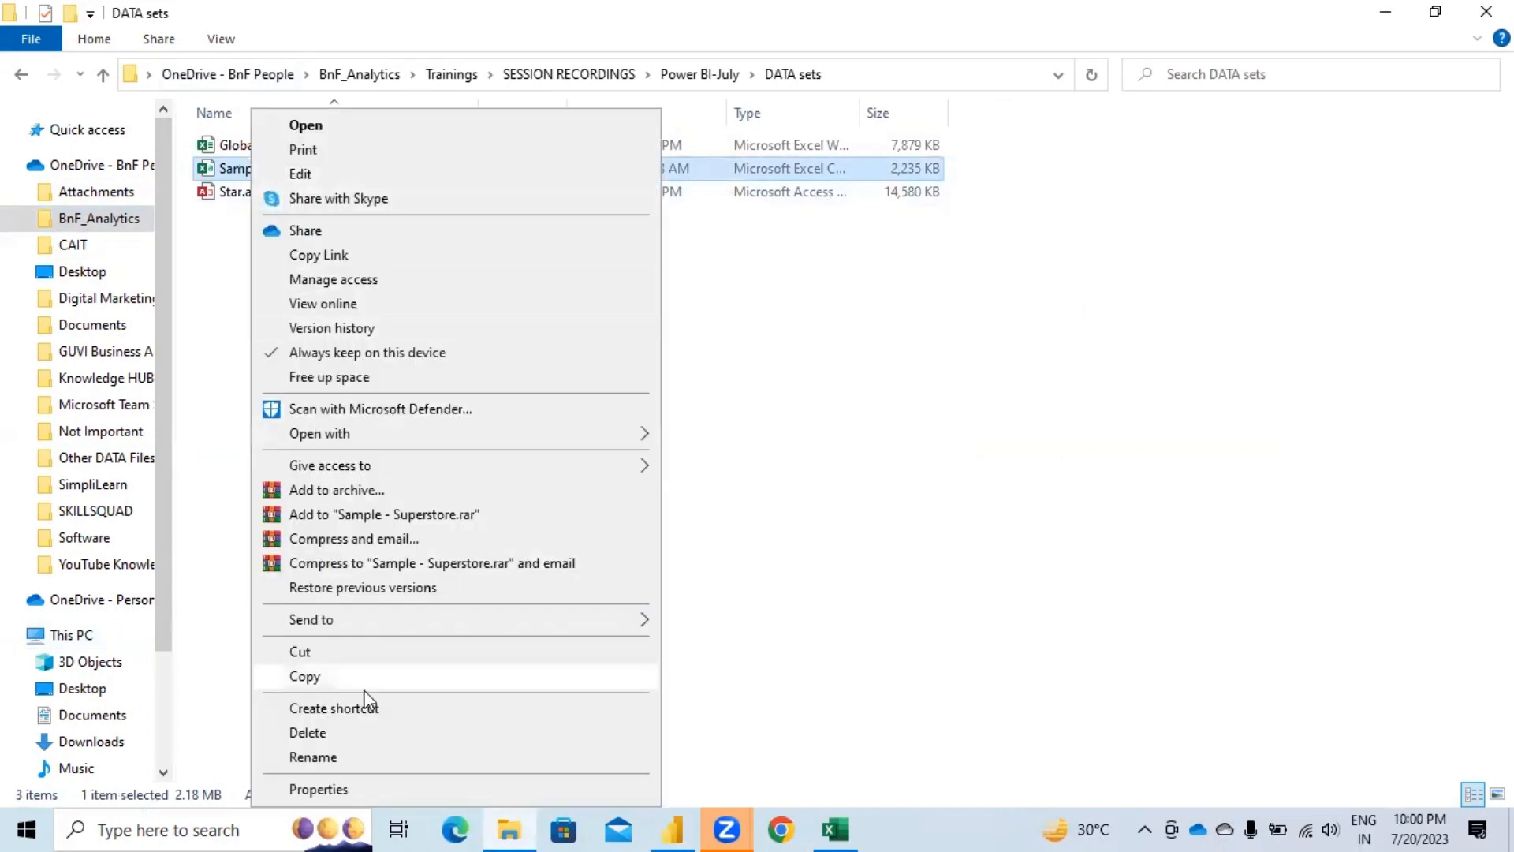
pyautogui.click(308, 757)
pyautogui.click(280, 174)
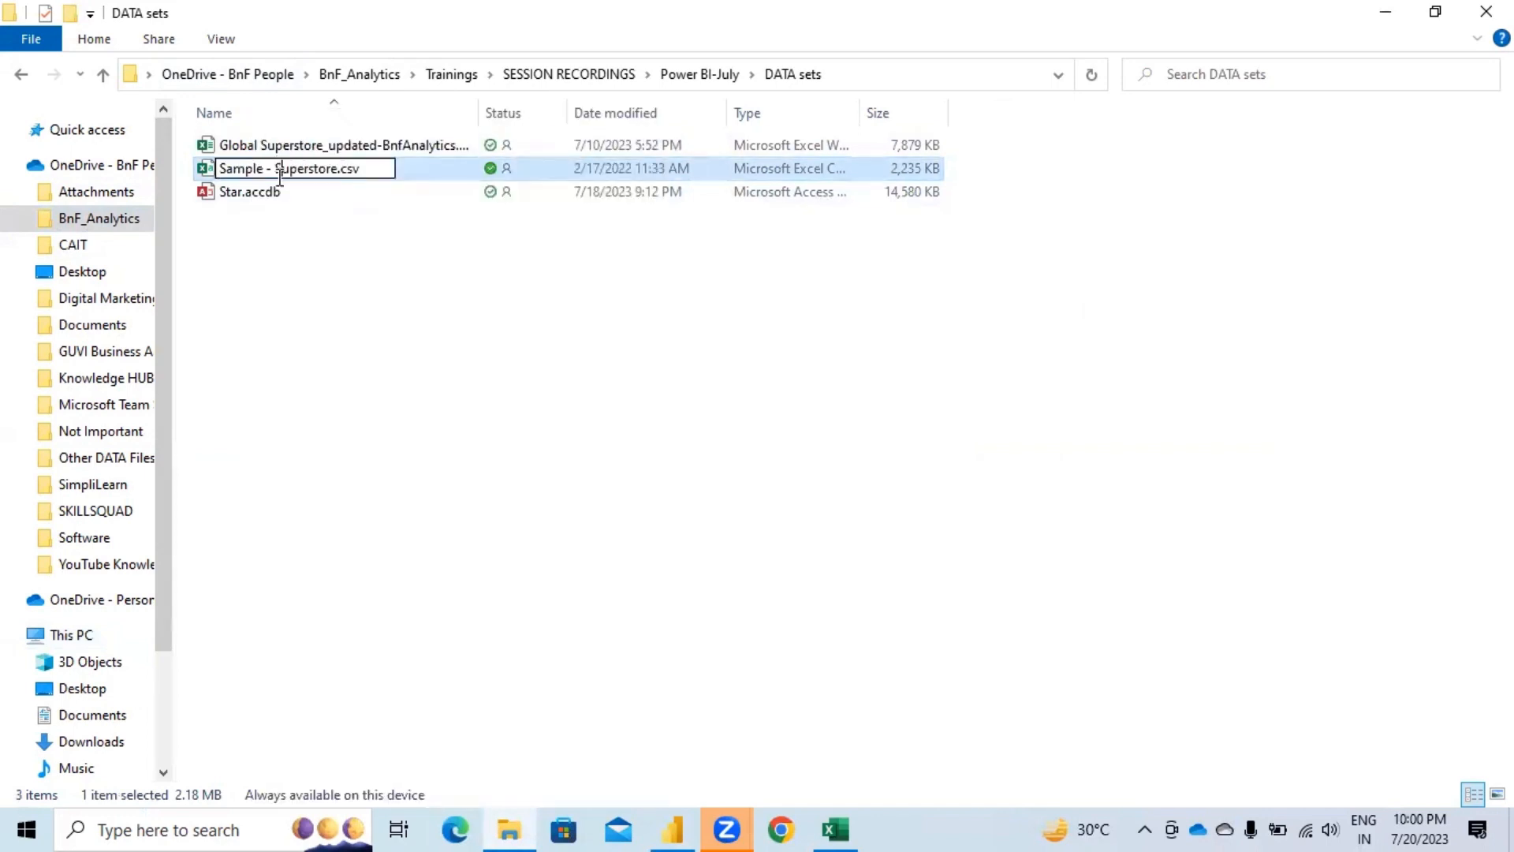
pyautogui.press('BackSpace')
pyautogui.press('BackSpace')
pyautogui.press('BackSpace')
pyautogui.press('BackSpace')
pyautogui.press('BackSpace')
pyautogui.press('BackSpace')
pyautogui.press('BackSpace')
pyautogui.press('BackSpace')
pyautogui.press('BackSpace')
pyautogui.click(497, 423)
pyautogui.click(1474, 10)
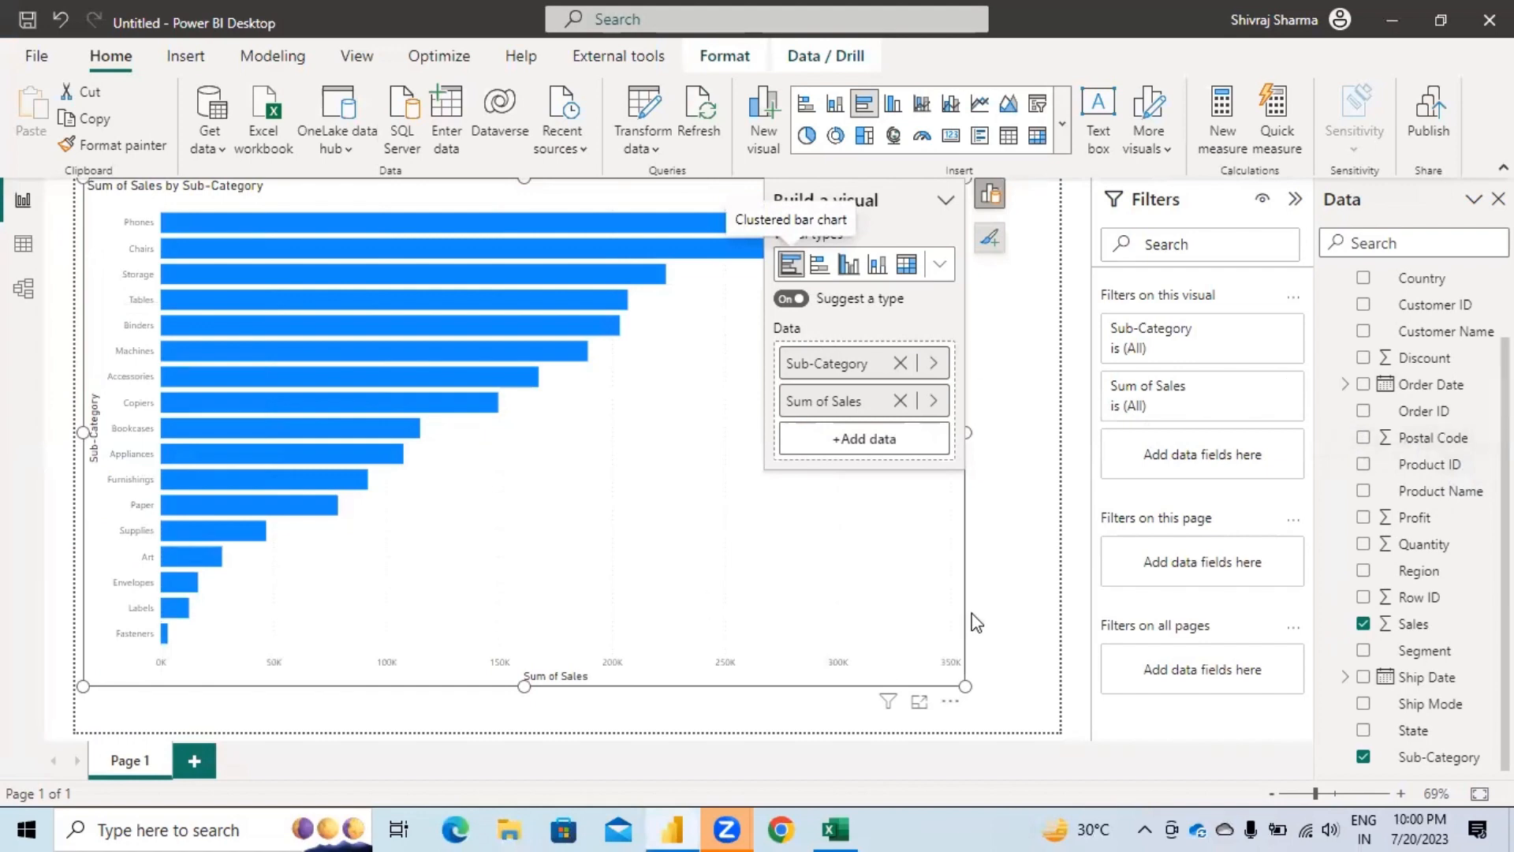
# Step: Check the full path of the CSV source in the current file's data source settings and close them
pyautogui.click(35, 57)
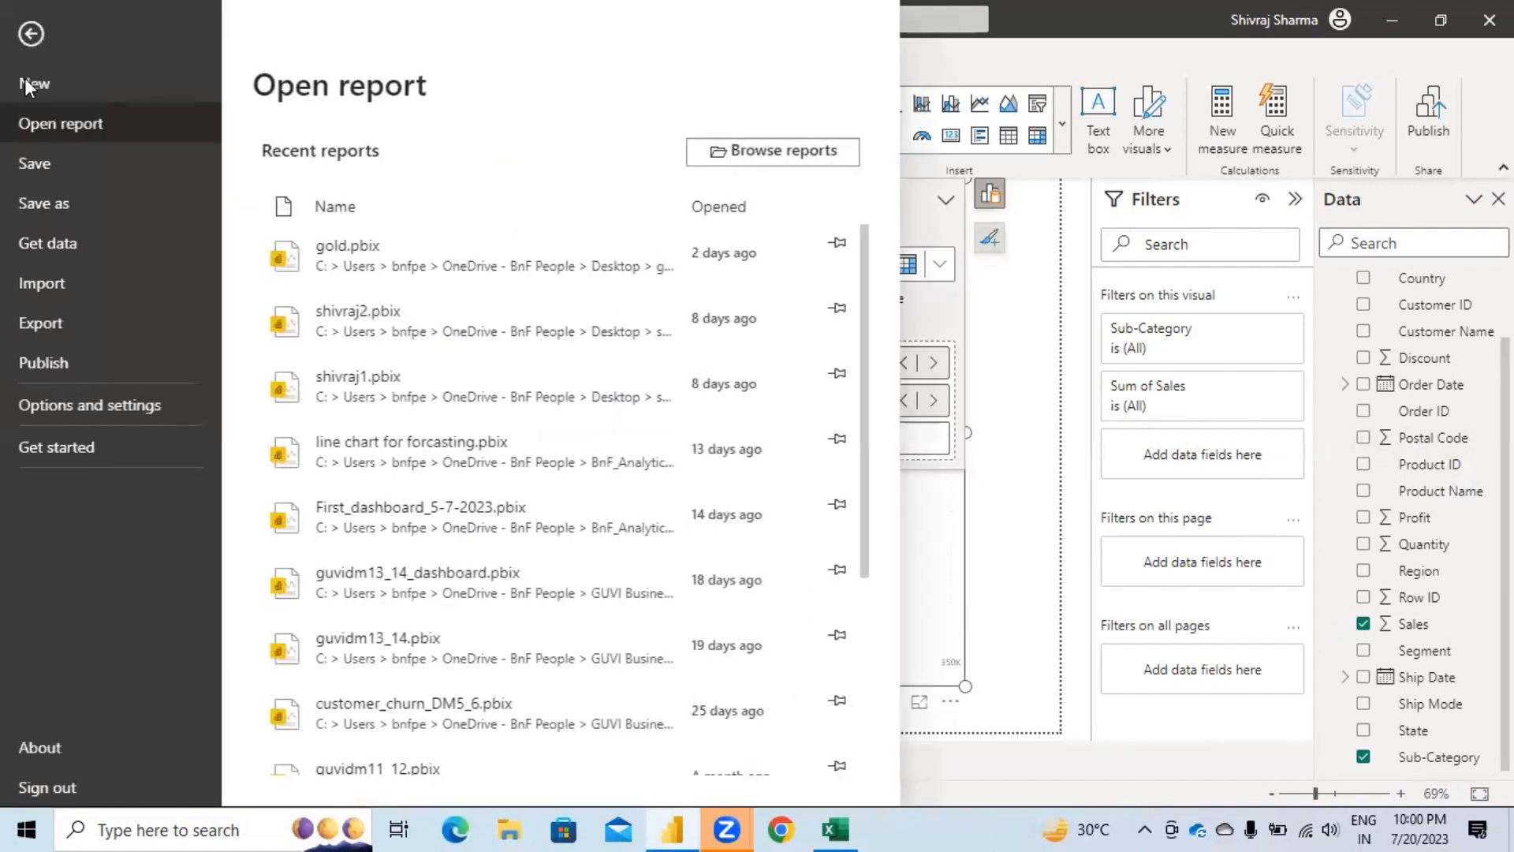
pyautogui.click(81, 412)
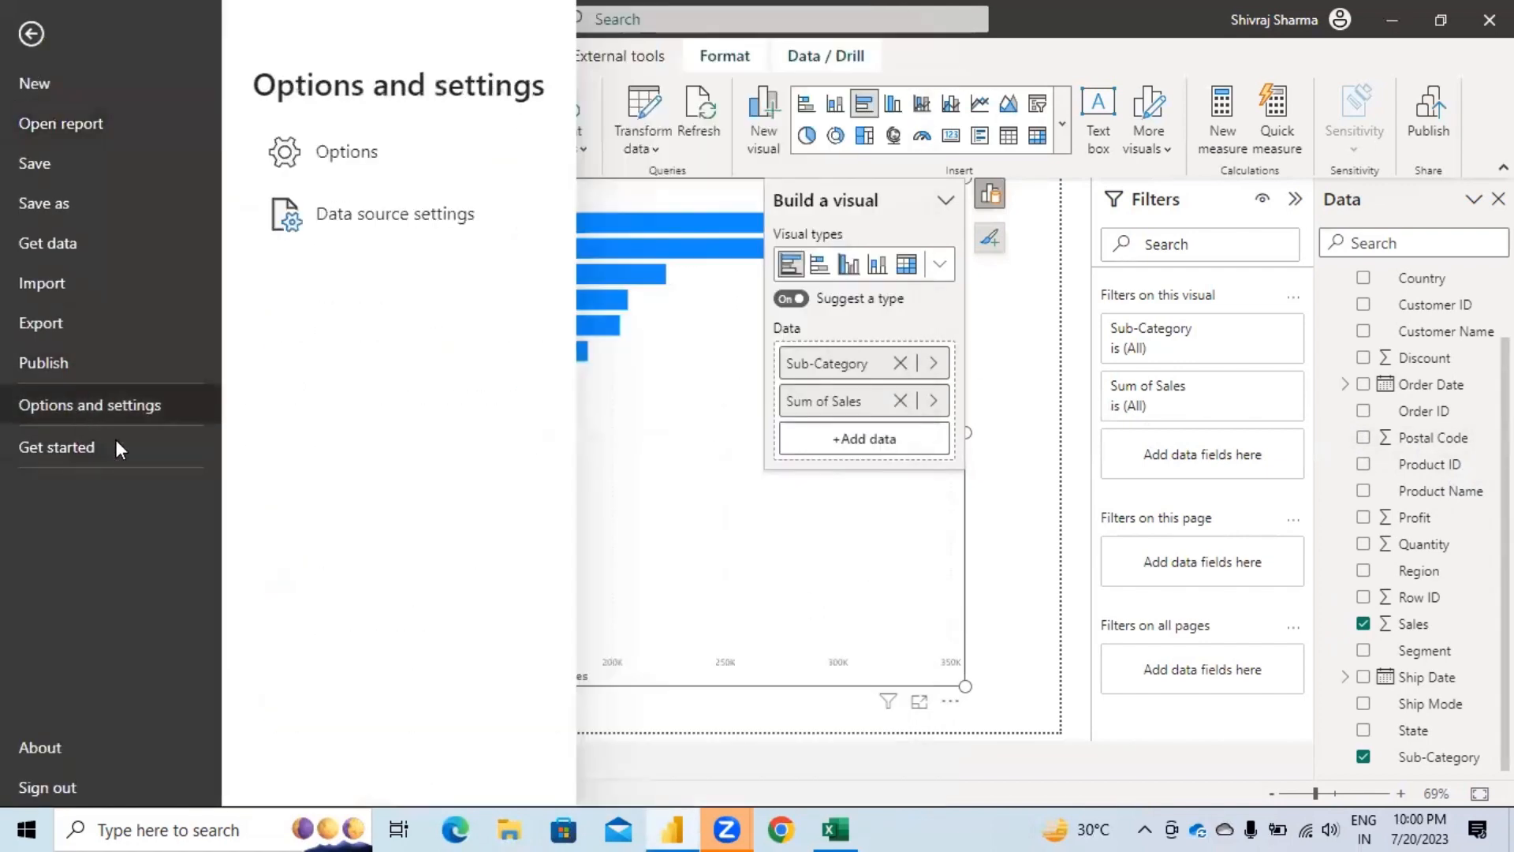
pyautogui.click(378, 221)
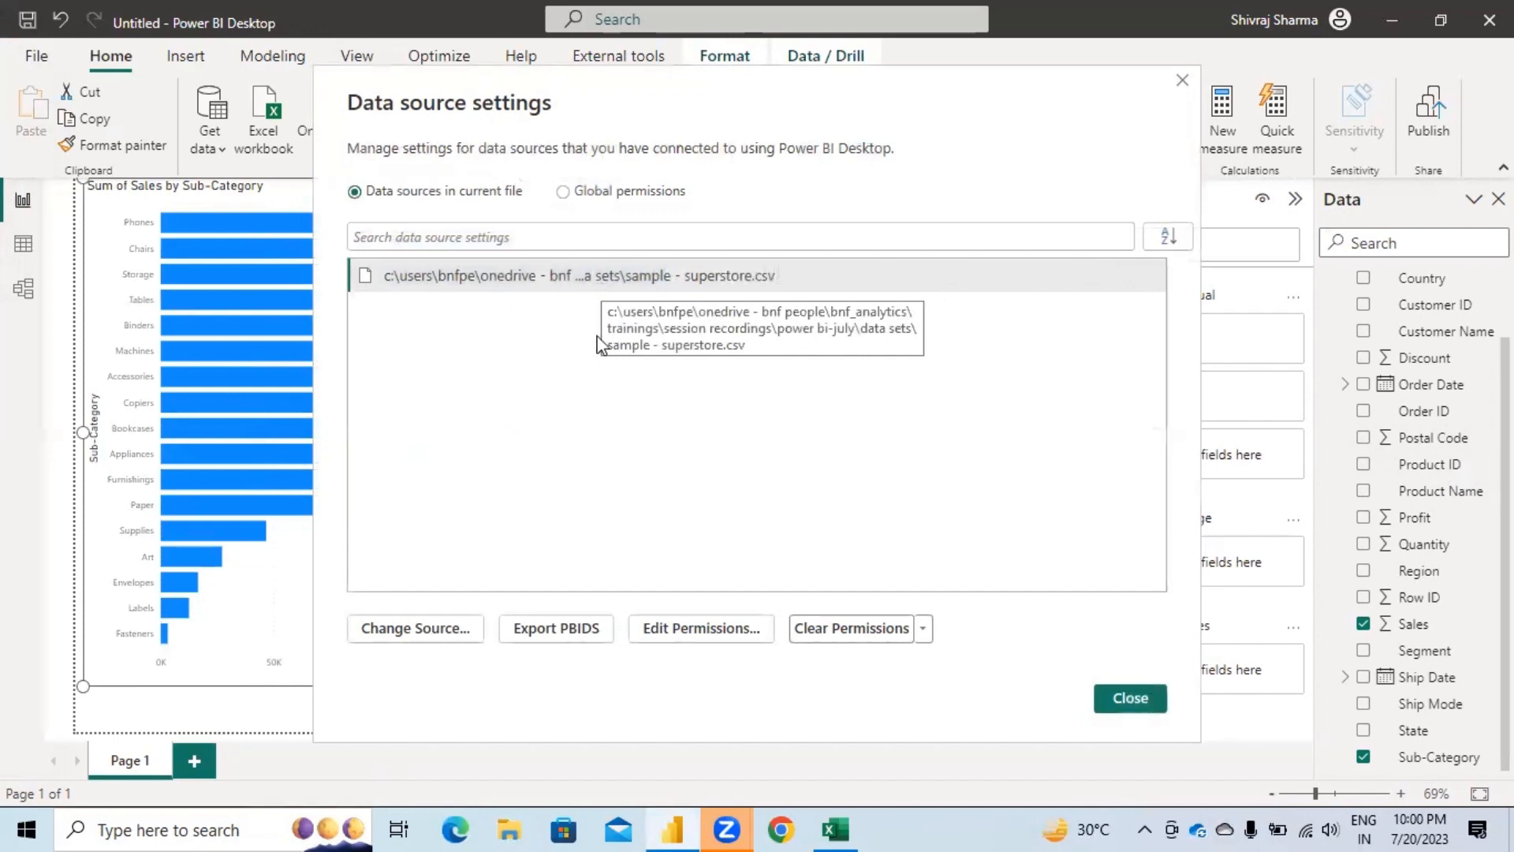
pyautogui.click(1142, 702)
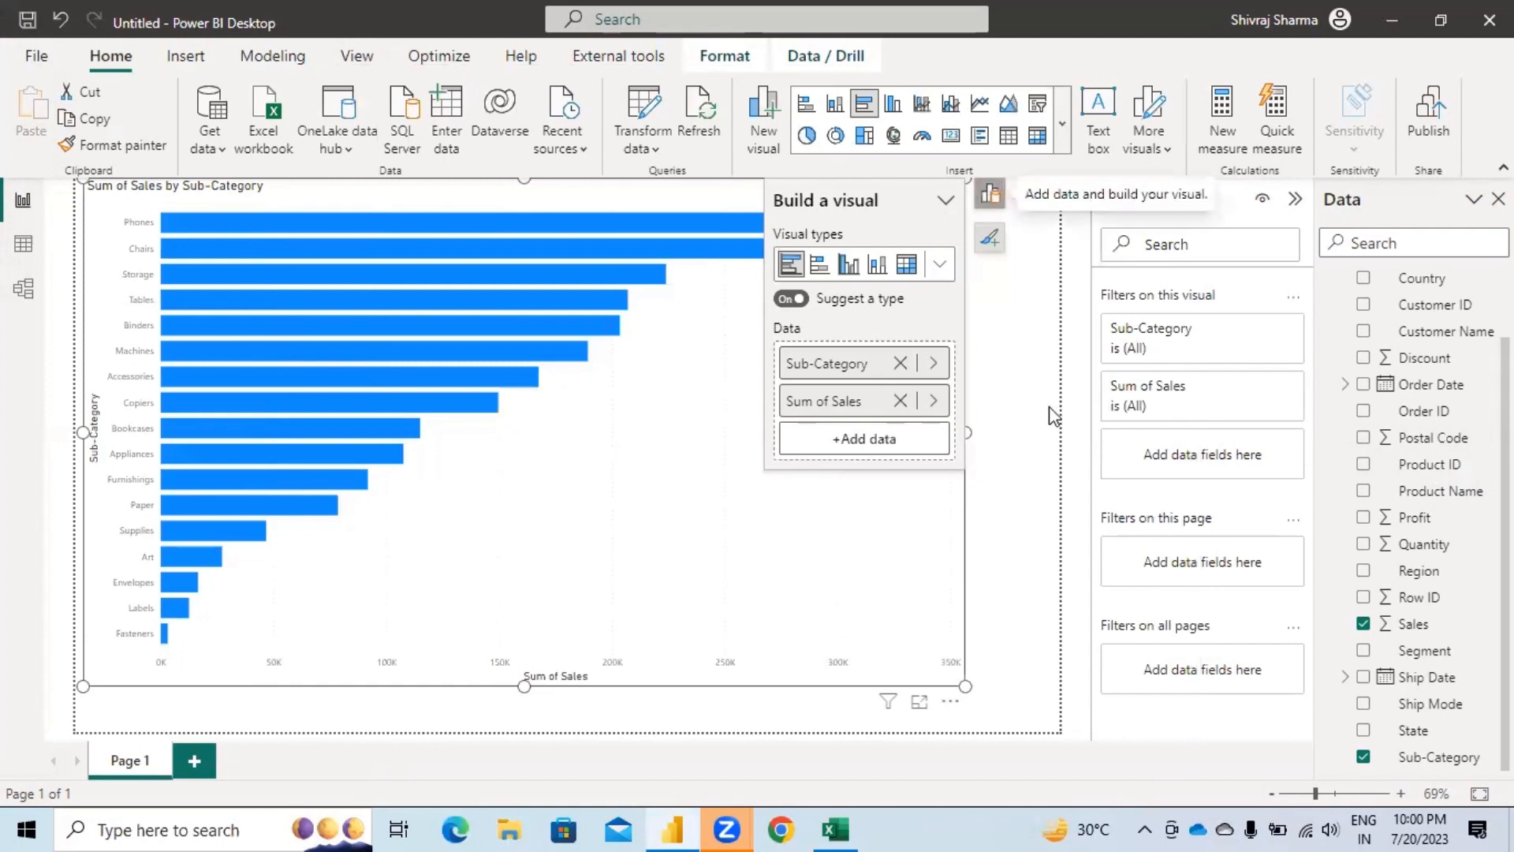
# Step: Replace Sales with State in the Sub-Category visual and try to refresh the report data
pyautogui.click(991, 194)
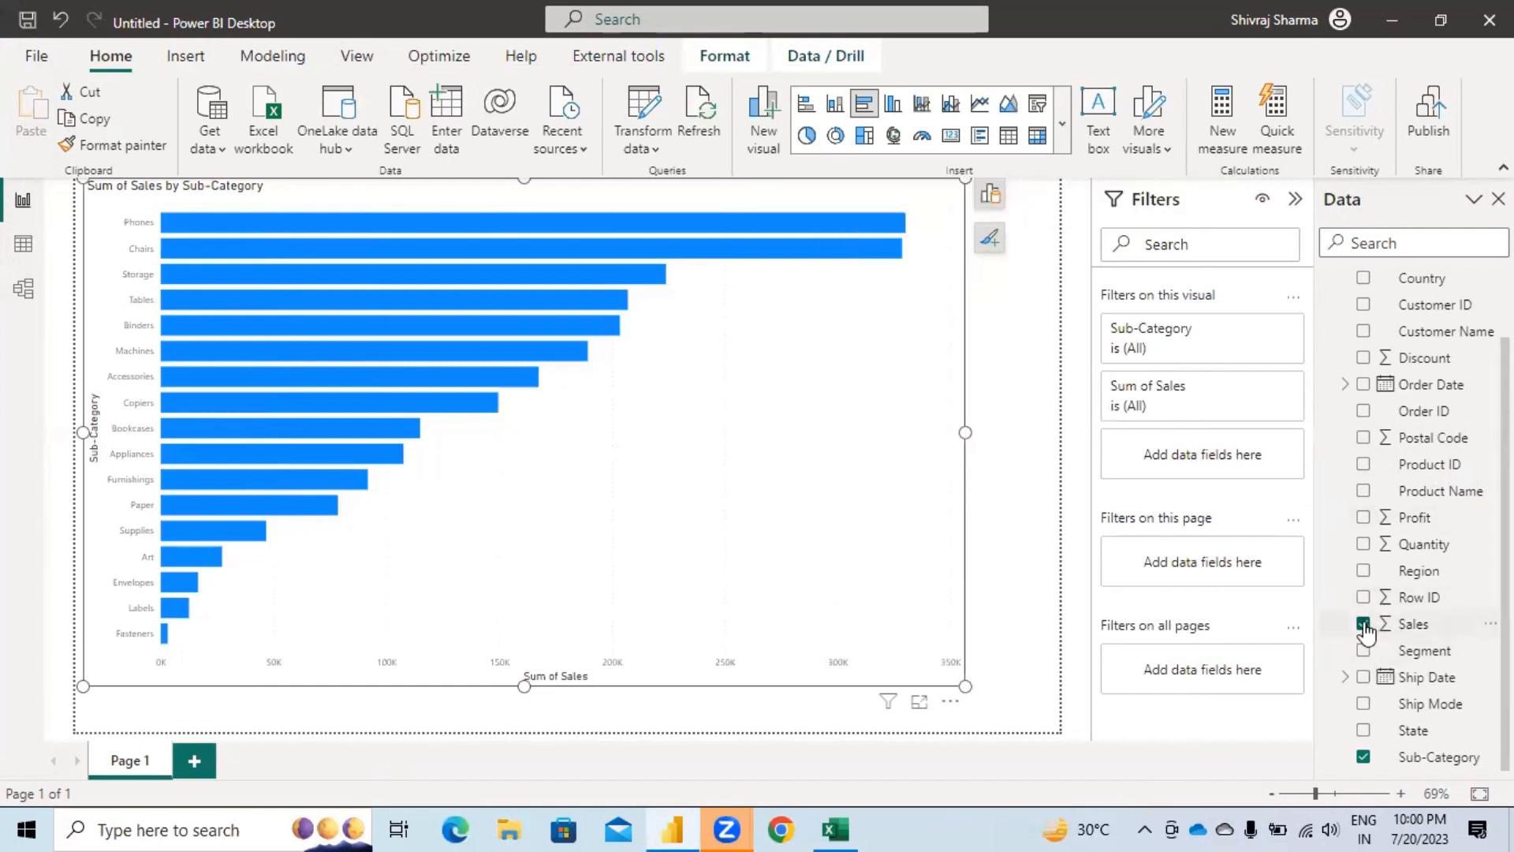
pyautogui.click(1363, 623)
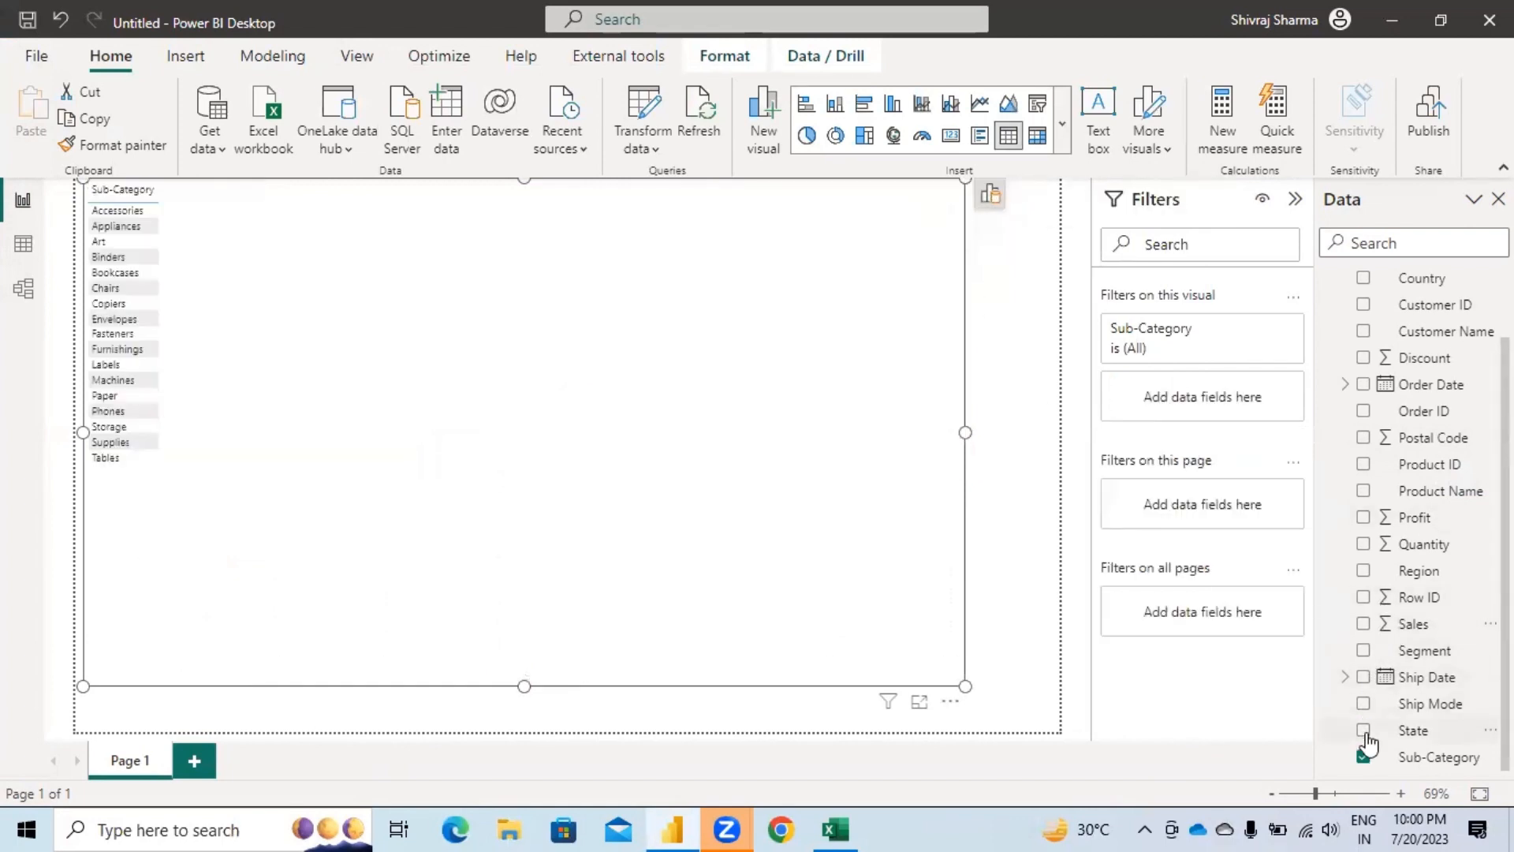
pyautogui.click(1363, 730)
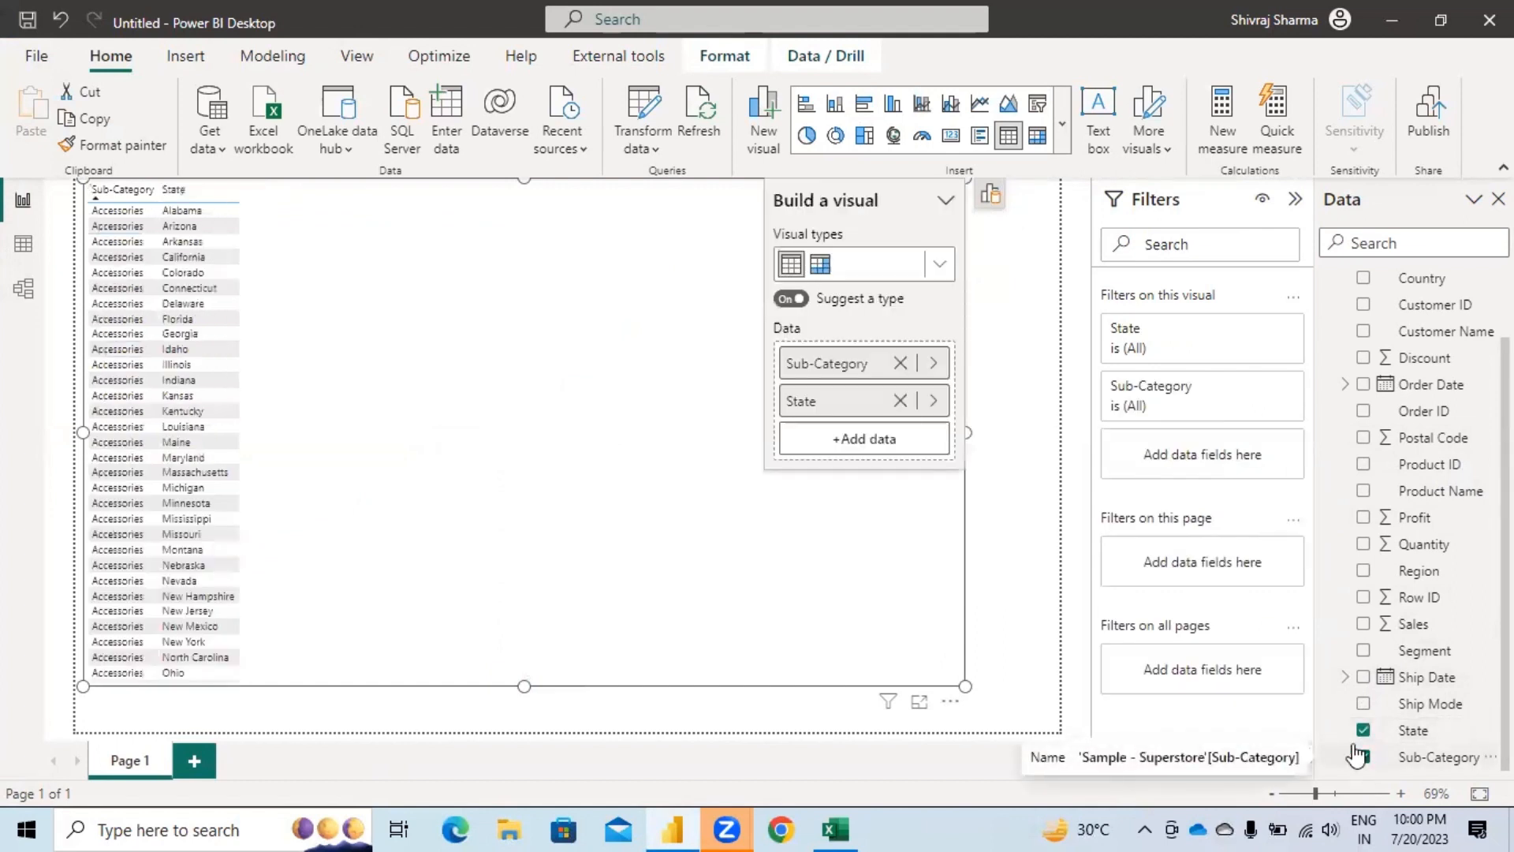
pyautogui.click(989, 194)
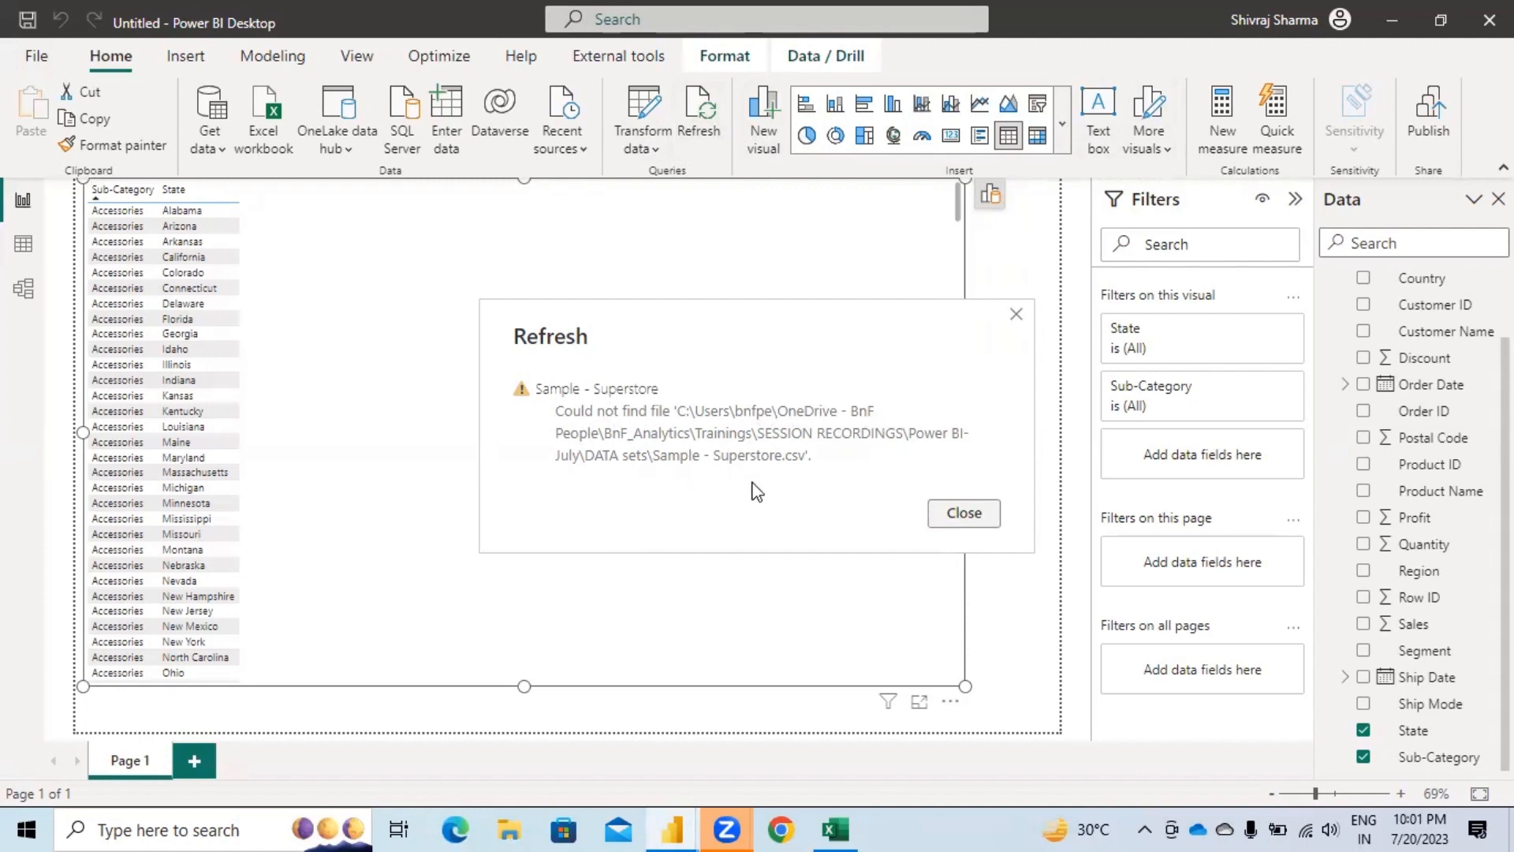
pyautogui.click(984, 519)
# Step: View the rows of the Sample - Superstore table and add Sales to the Sub-Category and State visual on the report page
pyautogui.click(23, 244)
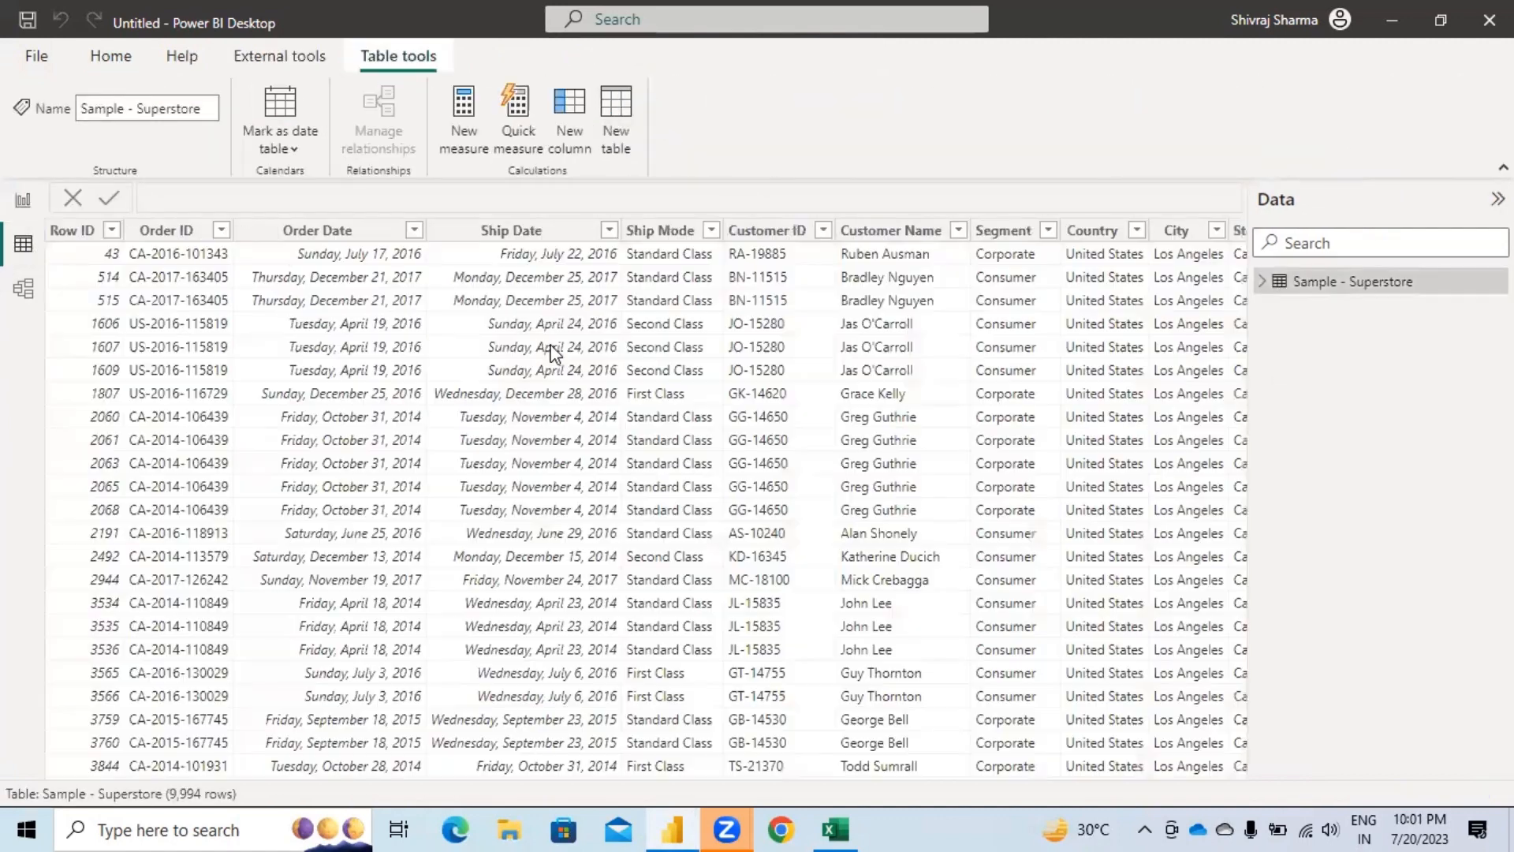
pyautogui.click(26, 203)
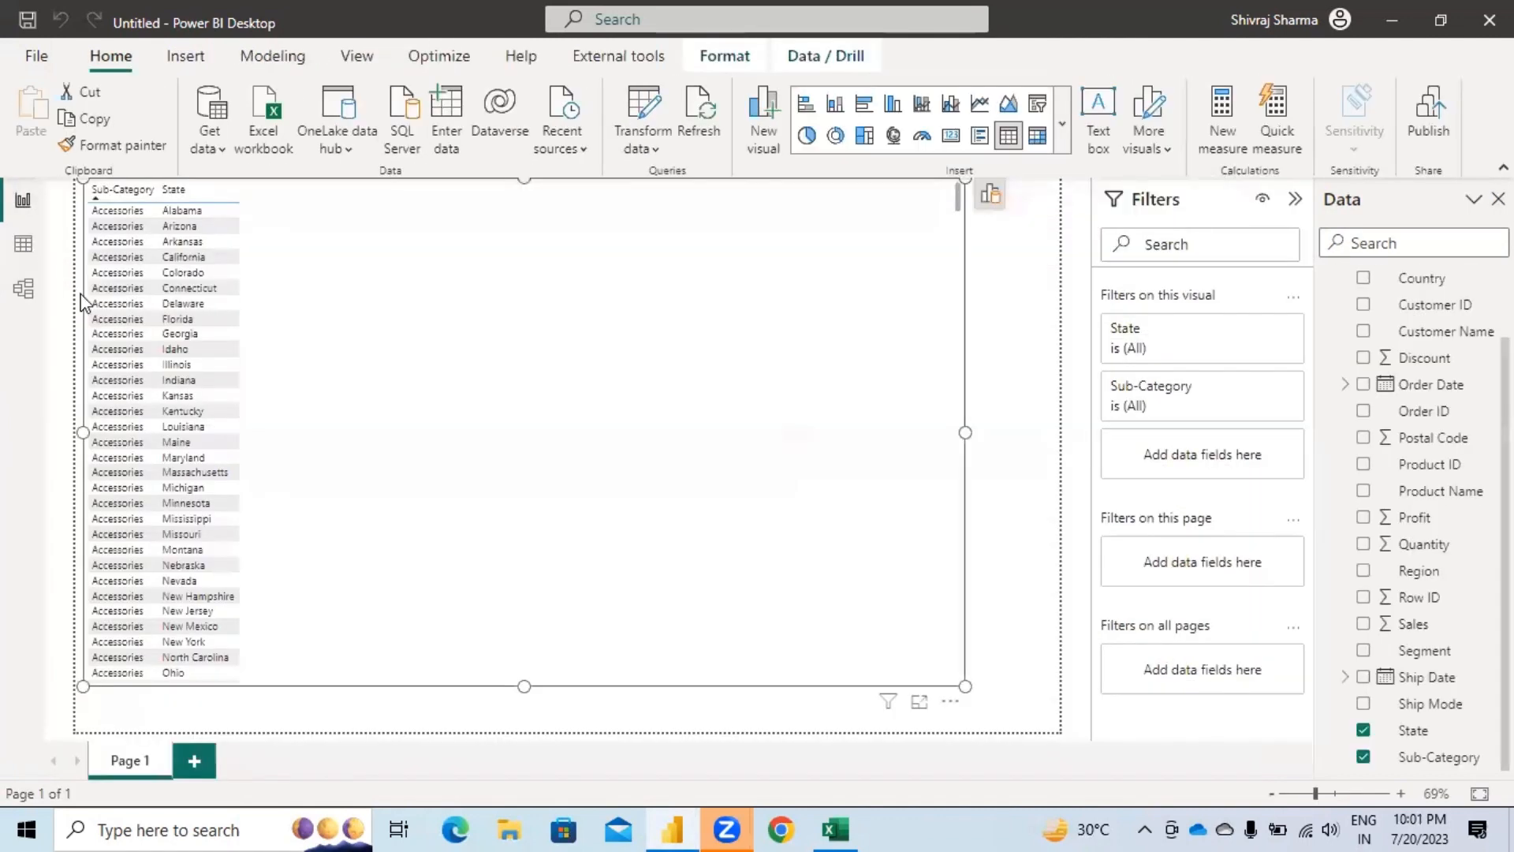
pyautogui.click(1363, 624)
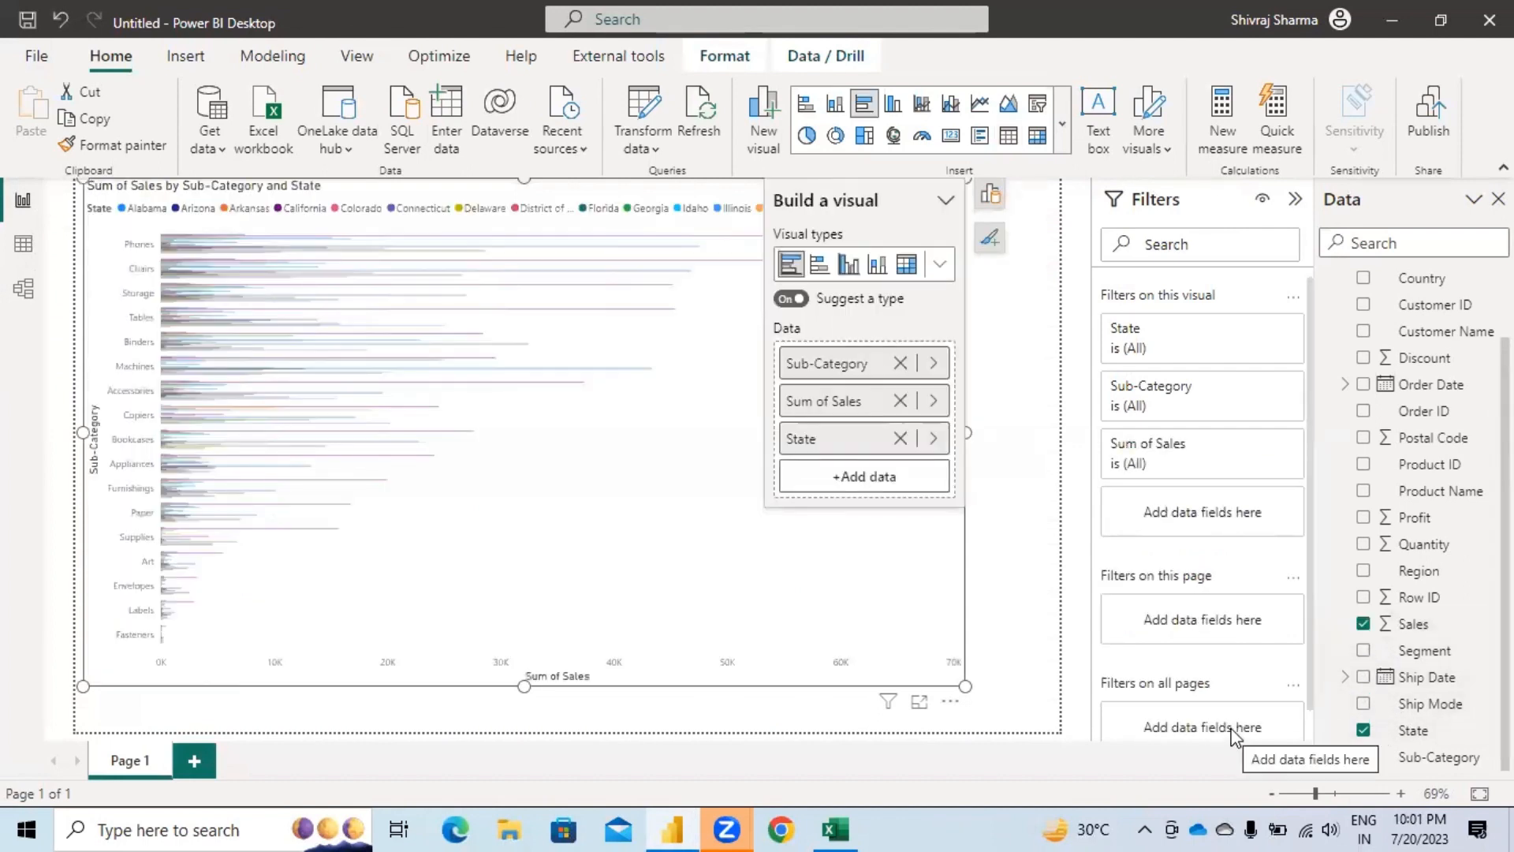
# Step: Remove State from the Sub-Category sales visual, glance at the model view, and close the visual-building options on the report page
pyautogui.click(1363, 731)
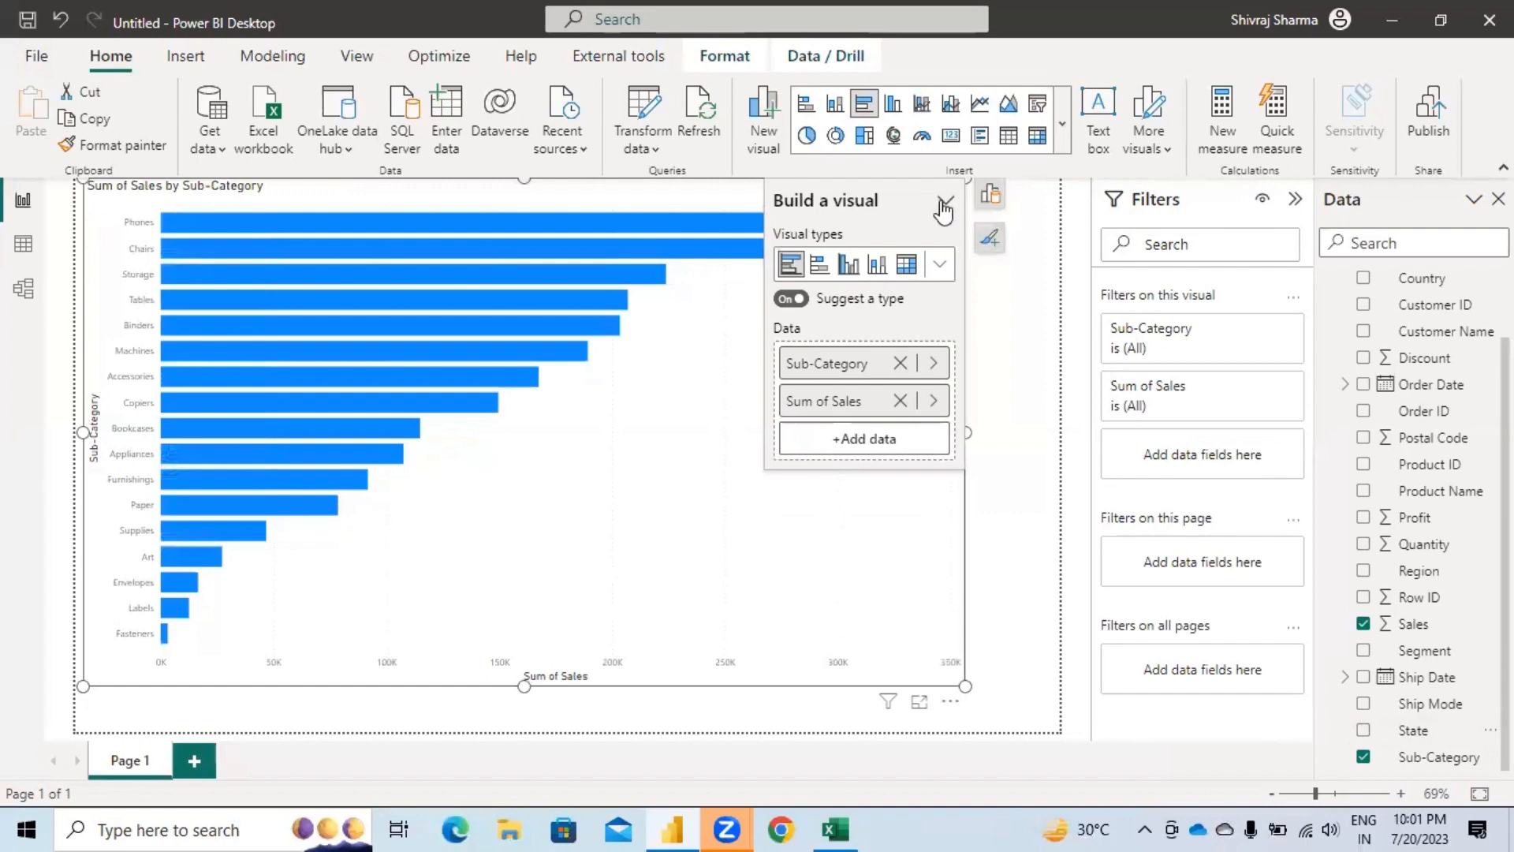
pyautogui.click(23, 289)
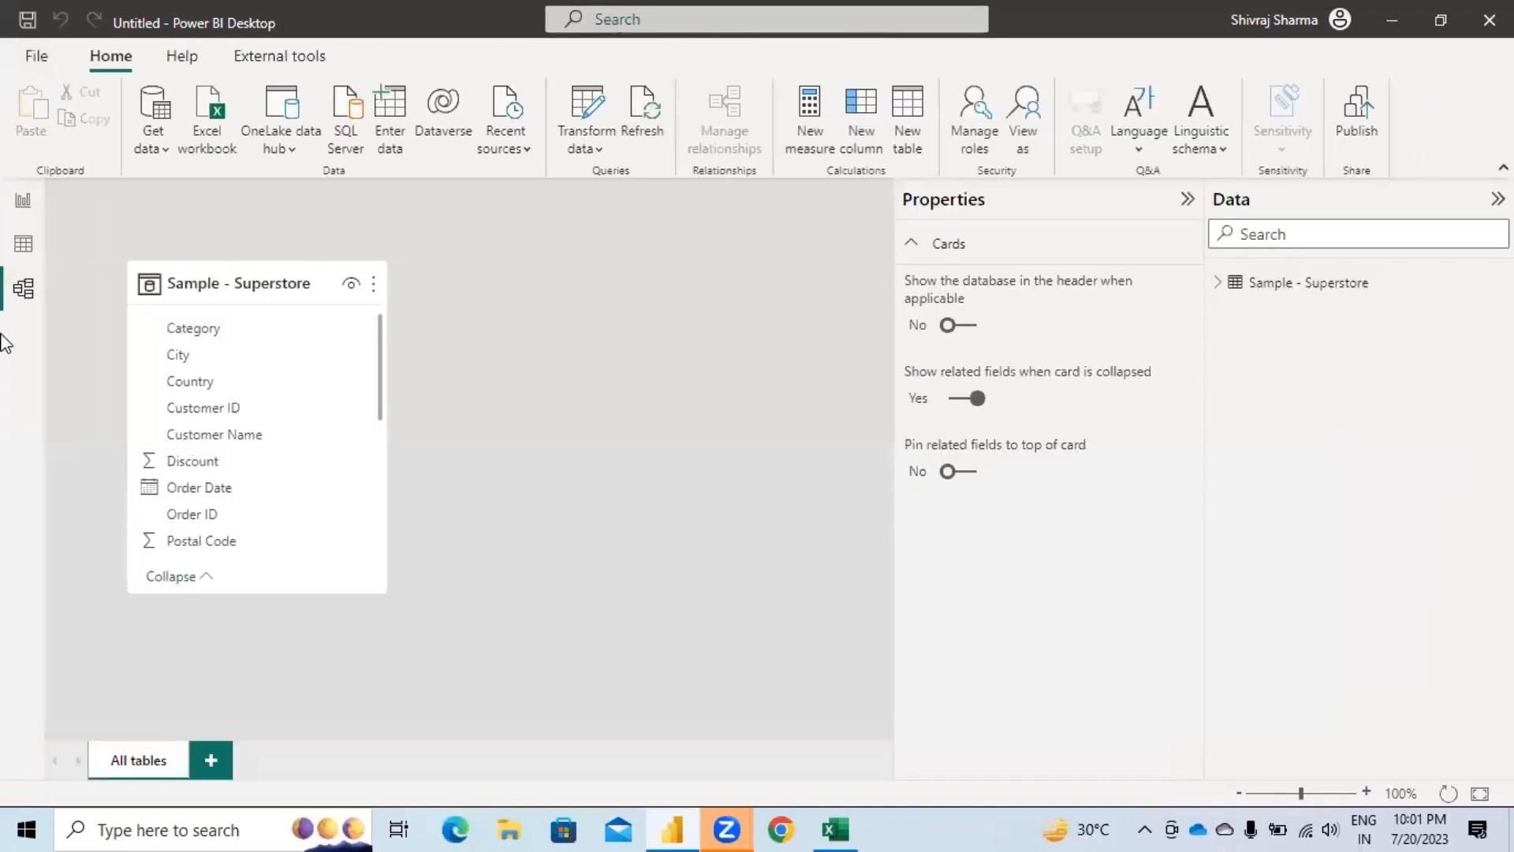
pyautogui.click(24, 200)
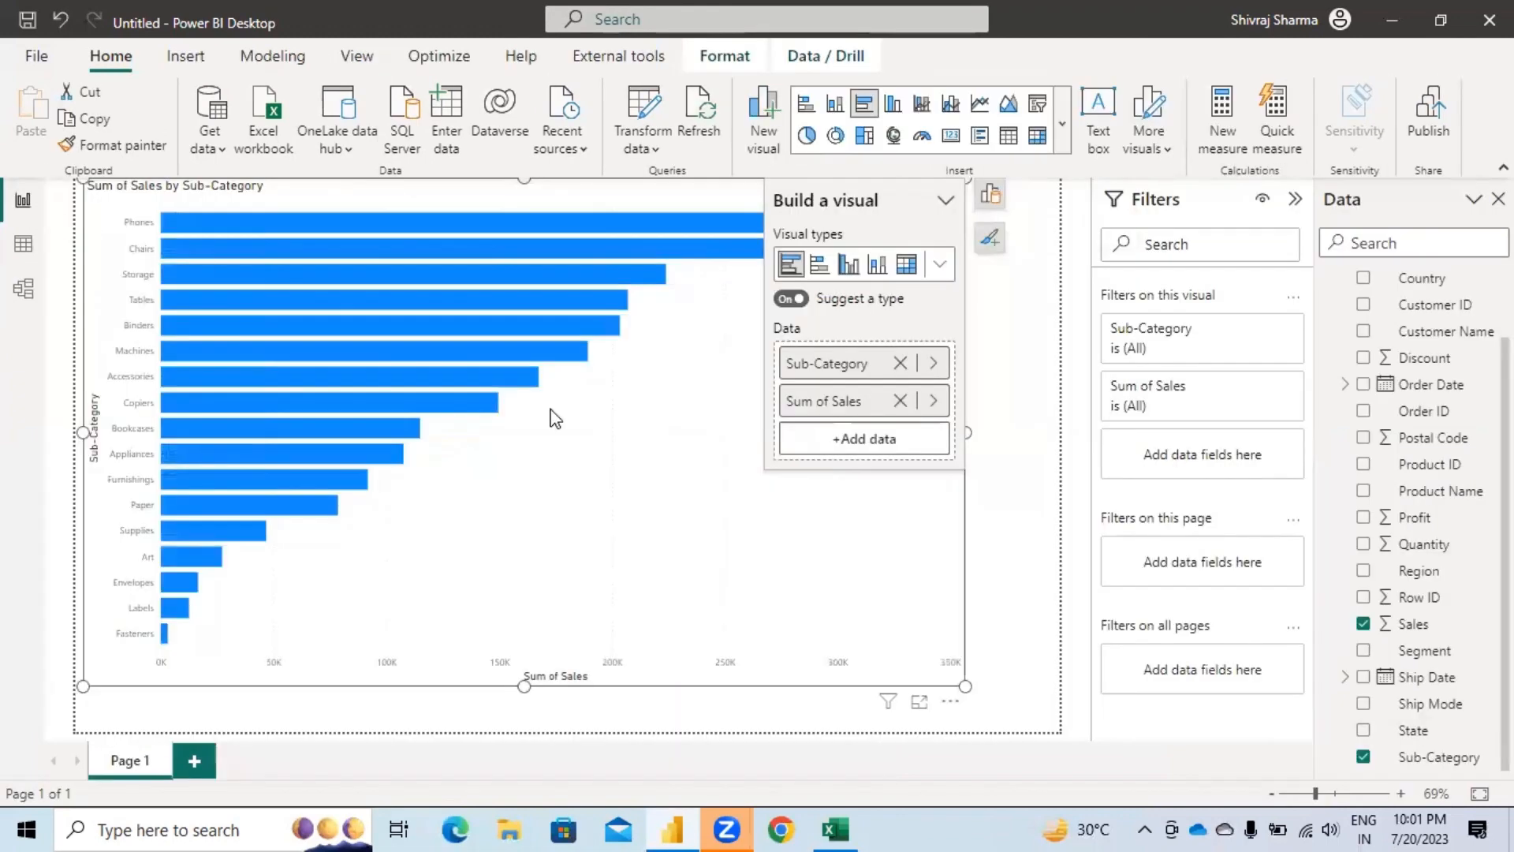
pyautogui.click(990, 194)
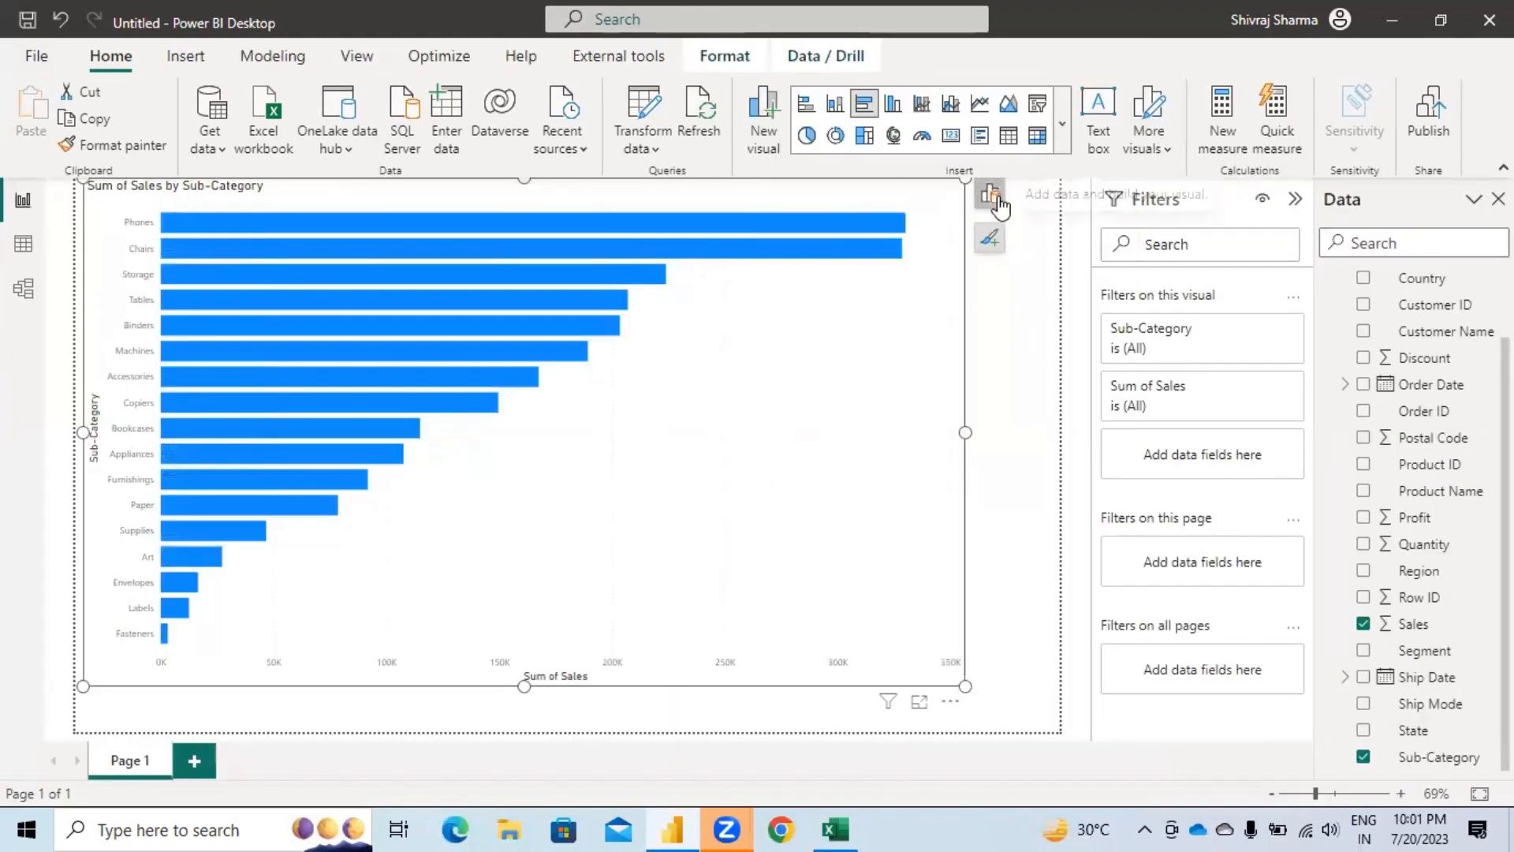
# Step: Browse to Superstore.csv in the DATA sets folder as the new file path for the current file's CSV data source
pyautogui.click(33, 61)
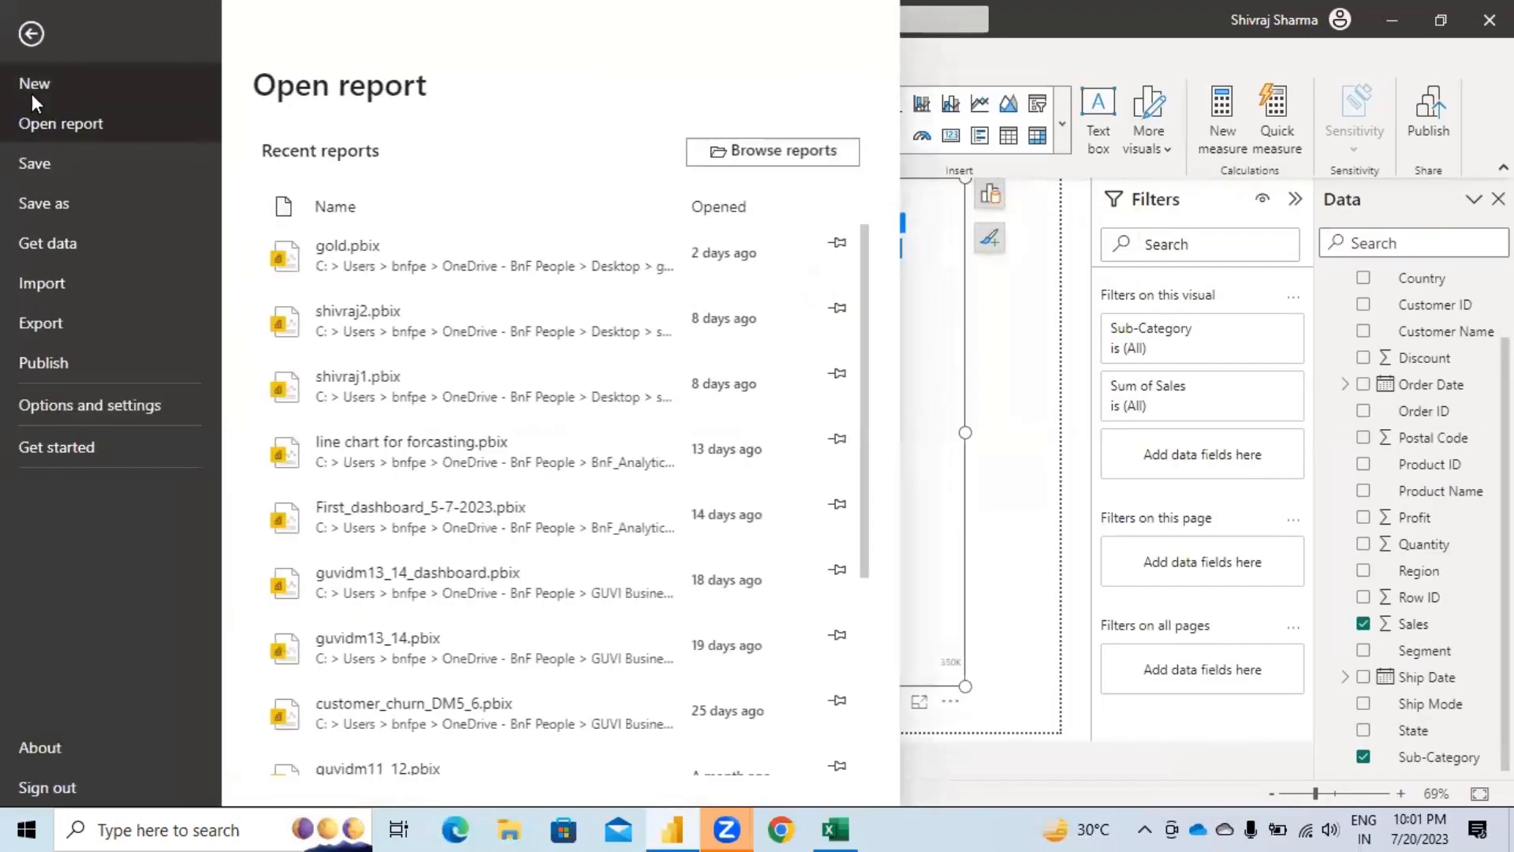
pyautogui.click(126, 404)
pyautogui.click(420, 219)
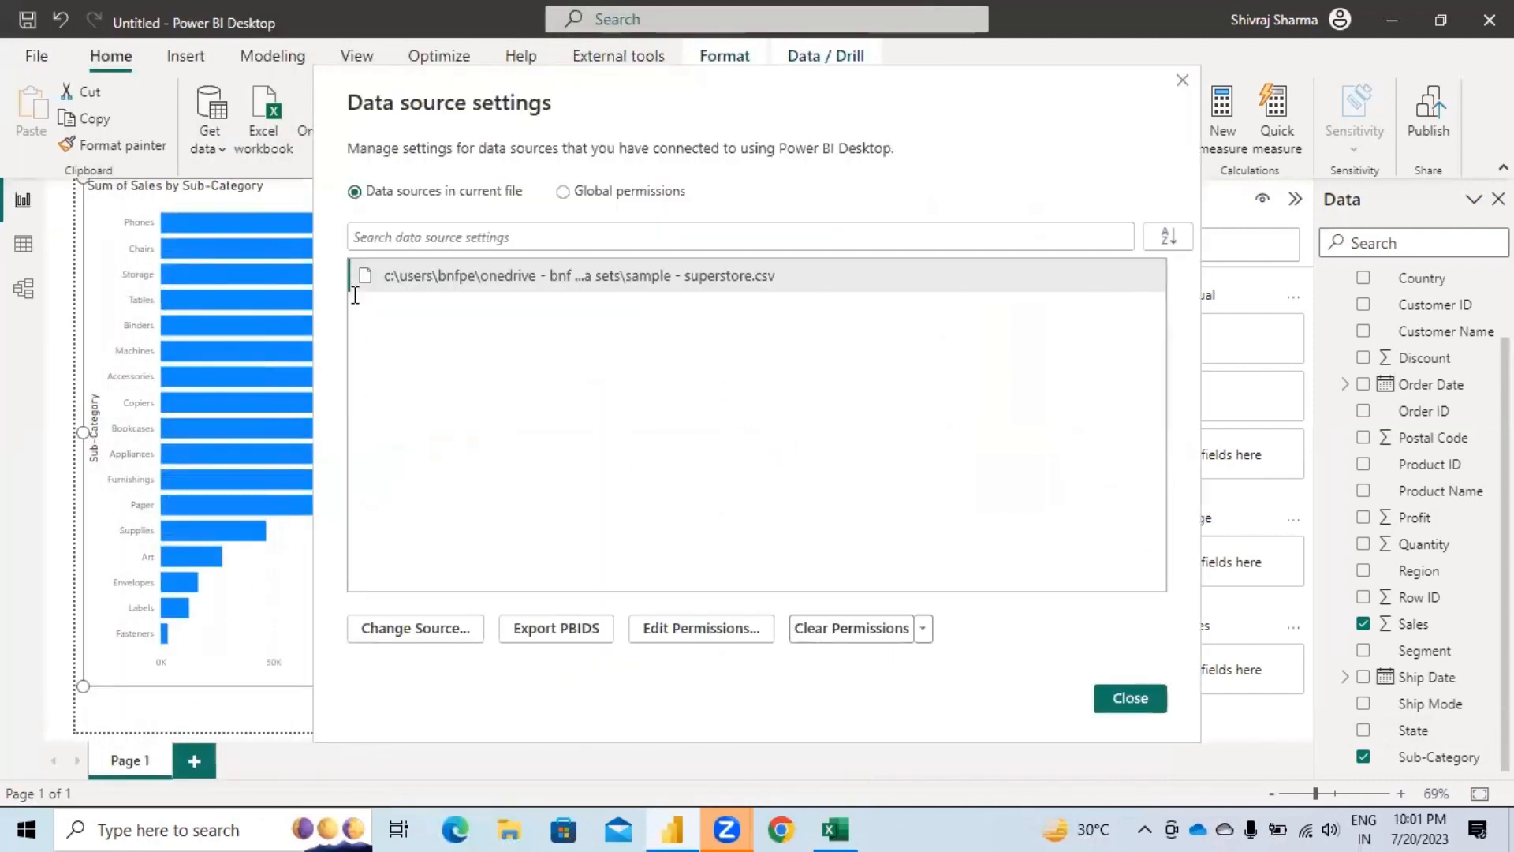
pyautogui.click(483, 278)
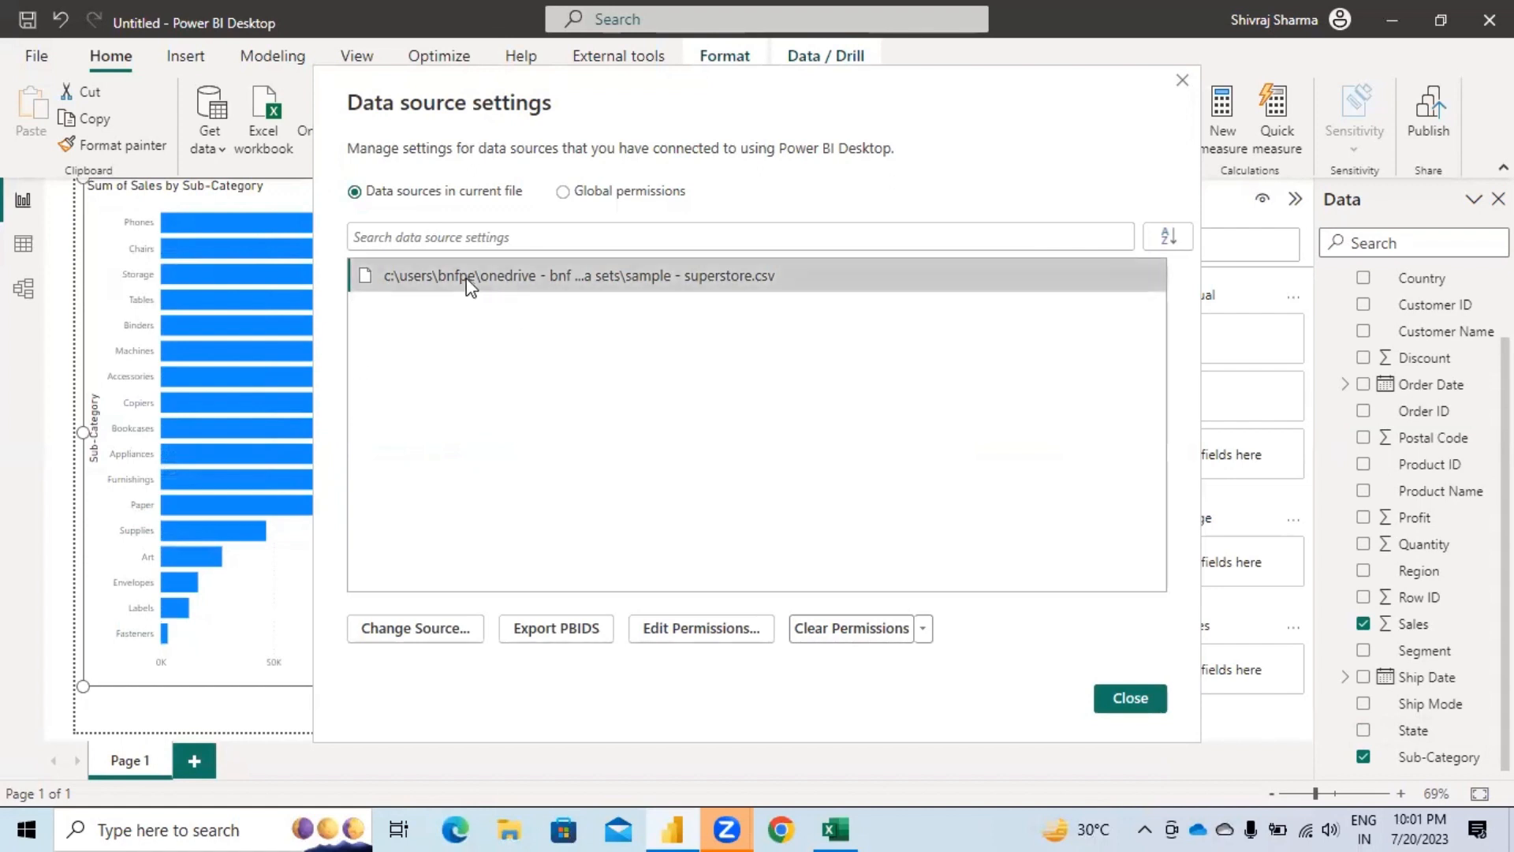
pyautogui.click(418, 636)
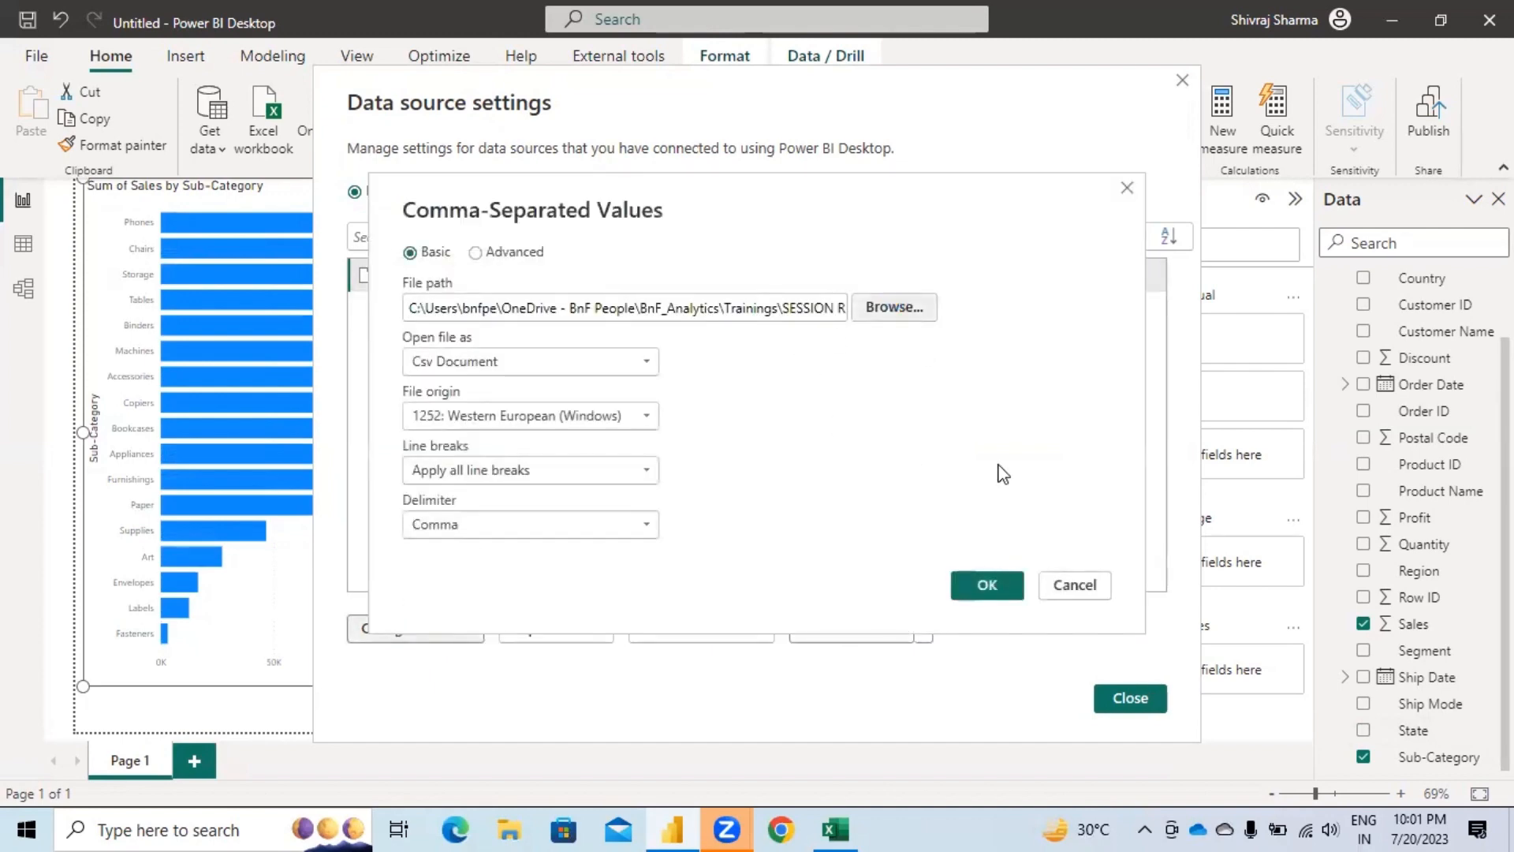
pyautogui.click(894, 307)
pyautogui.click(638, 334)
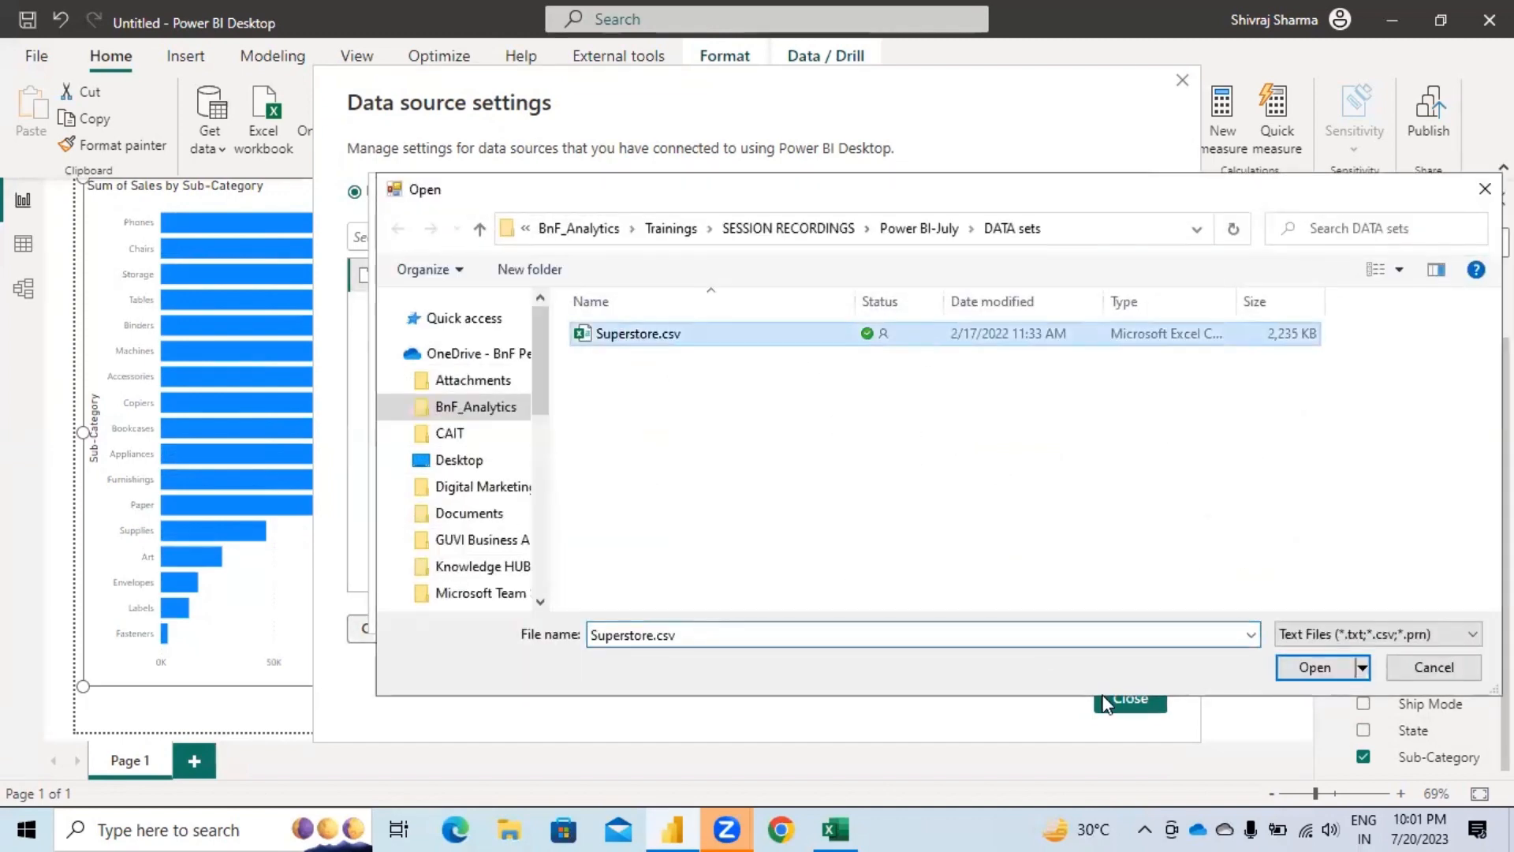
pyautogui.click(1309, 667)
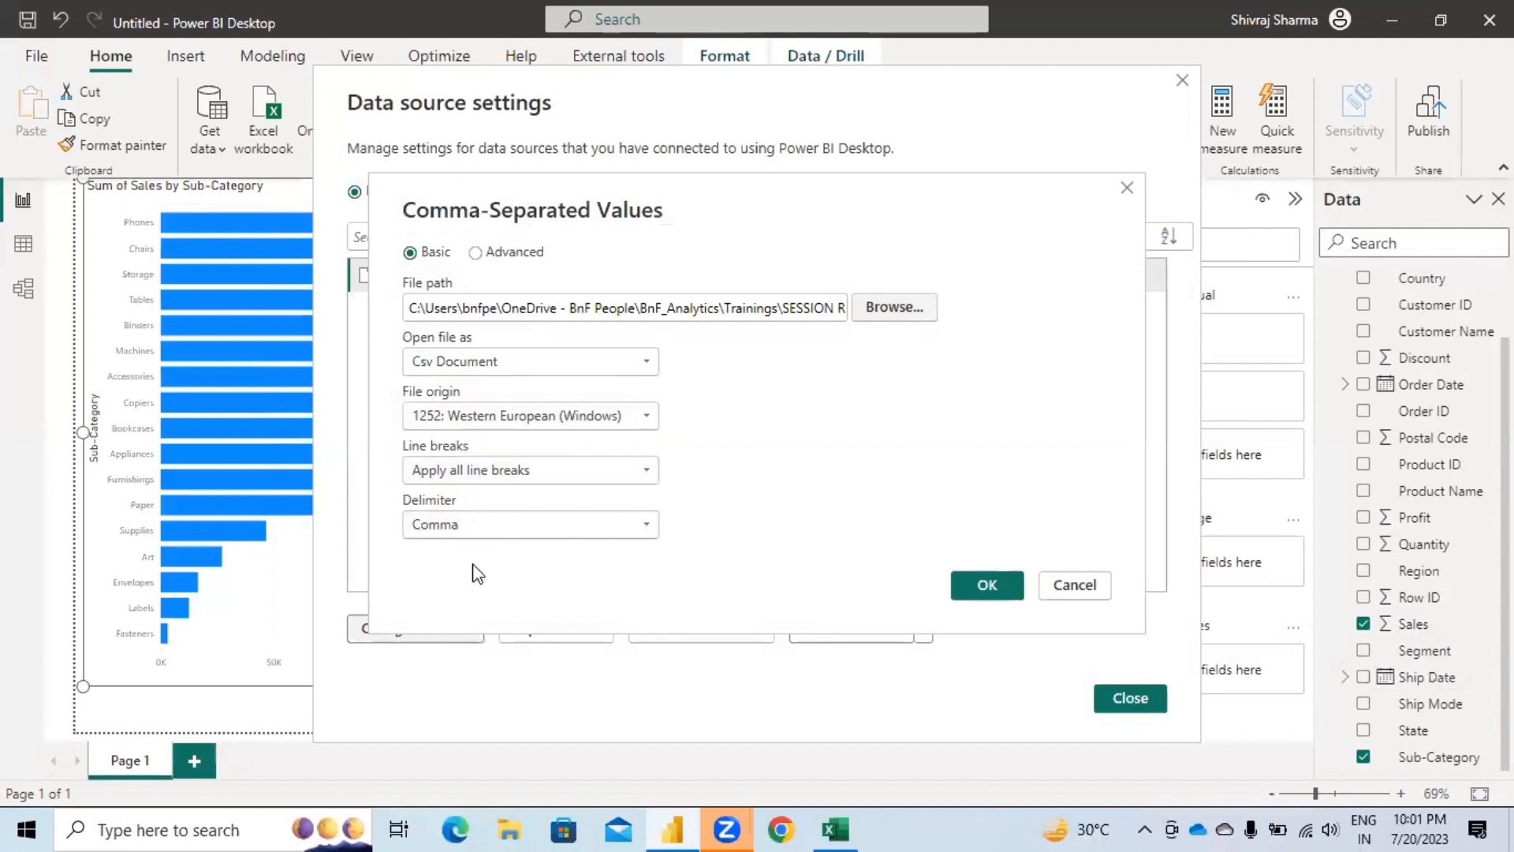
# Step: Look at the Advanced file path parts, confirm the changed CSV source in Basic mode, and apply the pending query changes
pyautogui.click(476, 253)
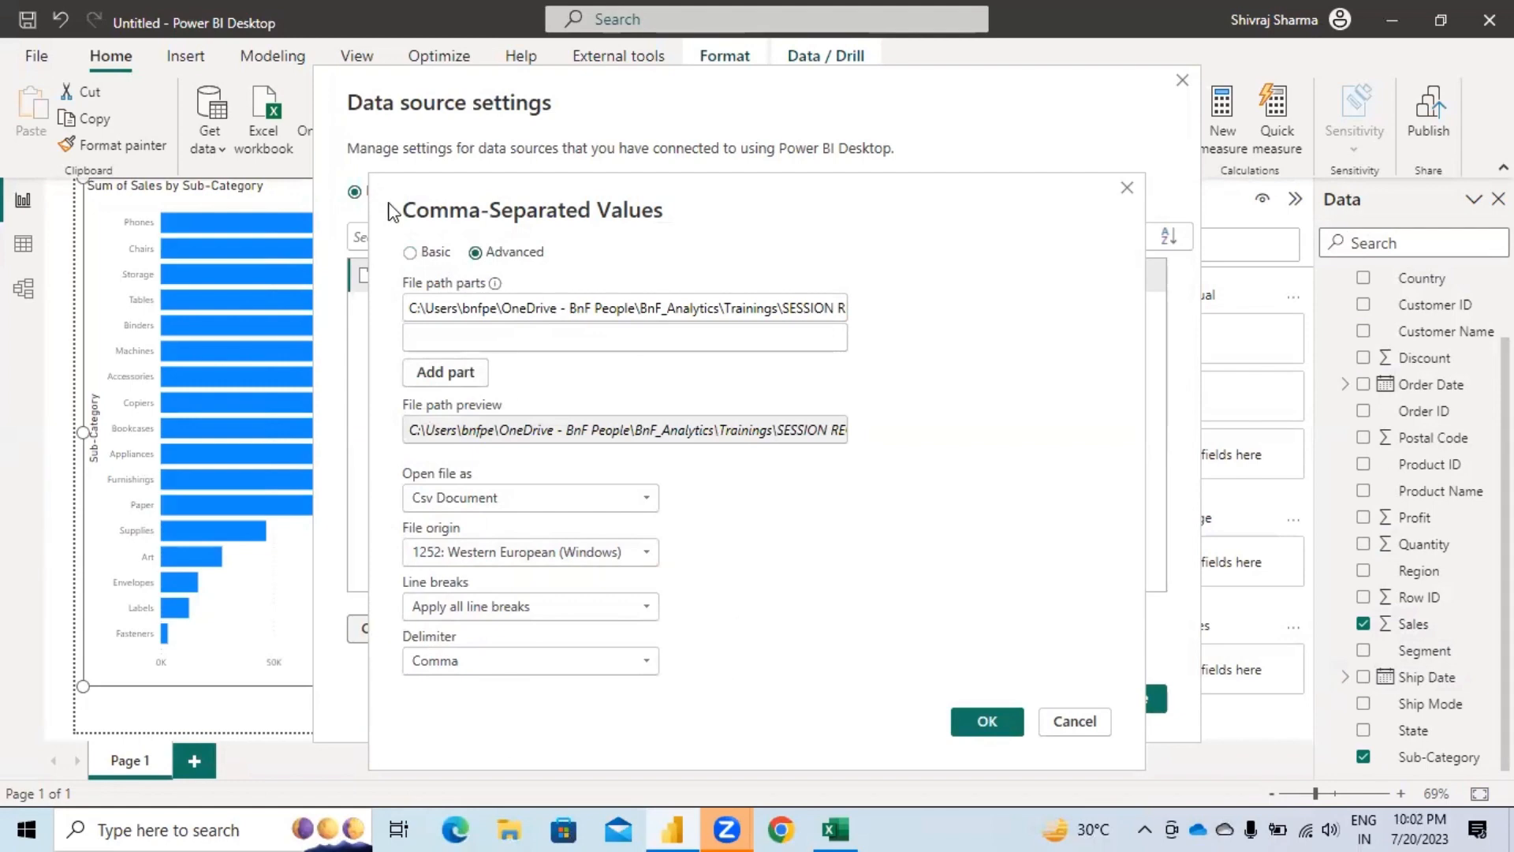
pyautogui.click(409, 252)
pyautogui.click(986, 584)
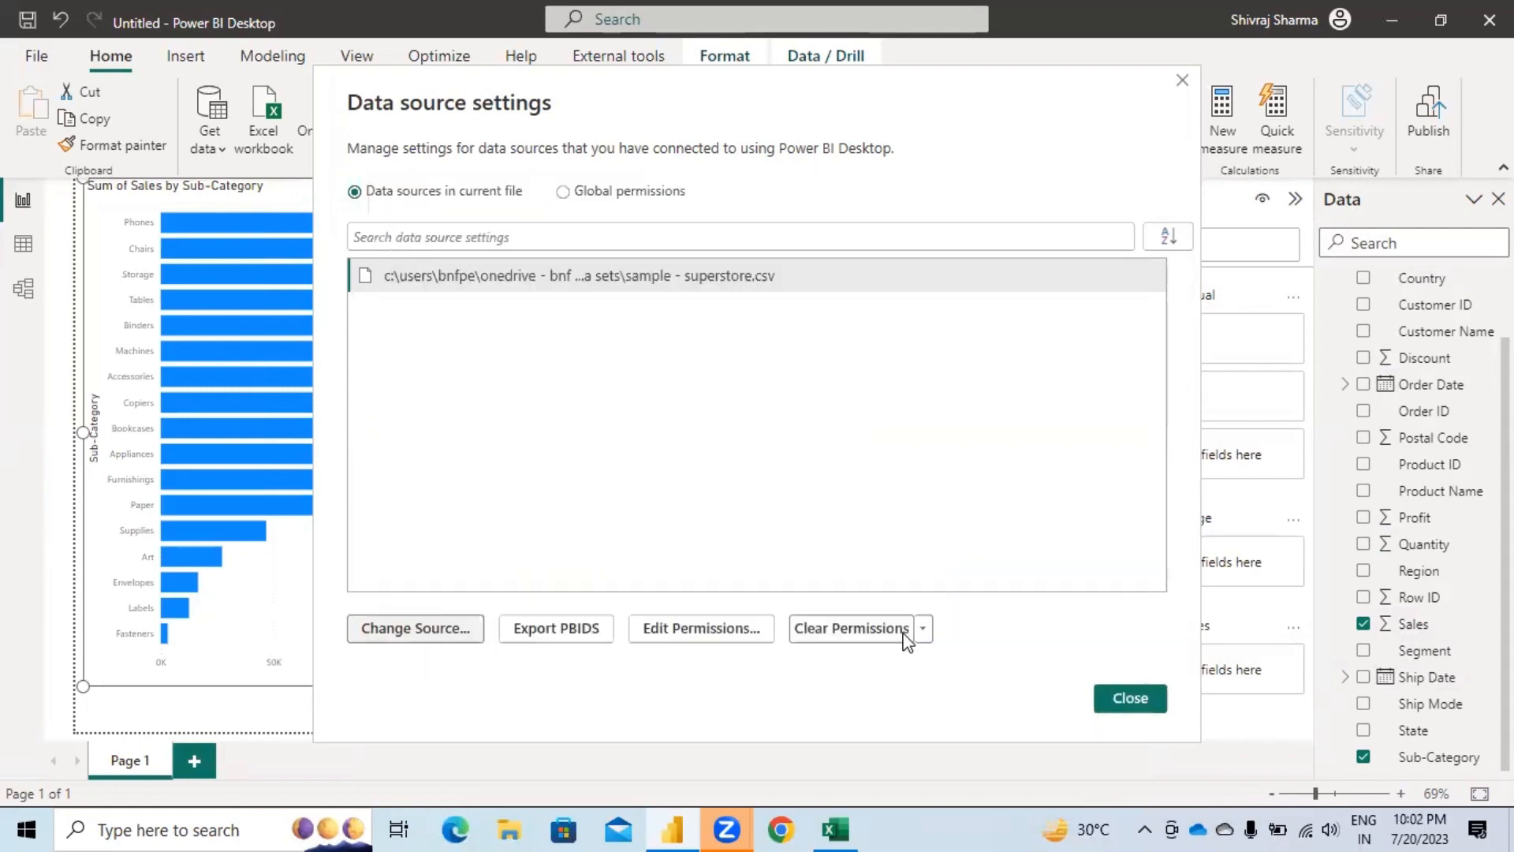
pyautogui.click(1105, 704)
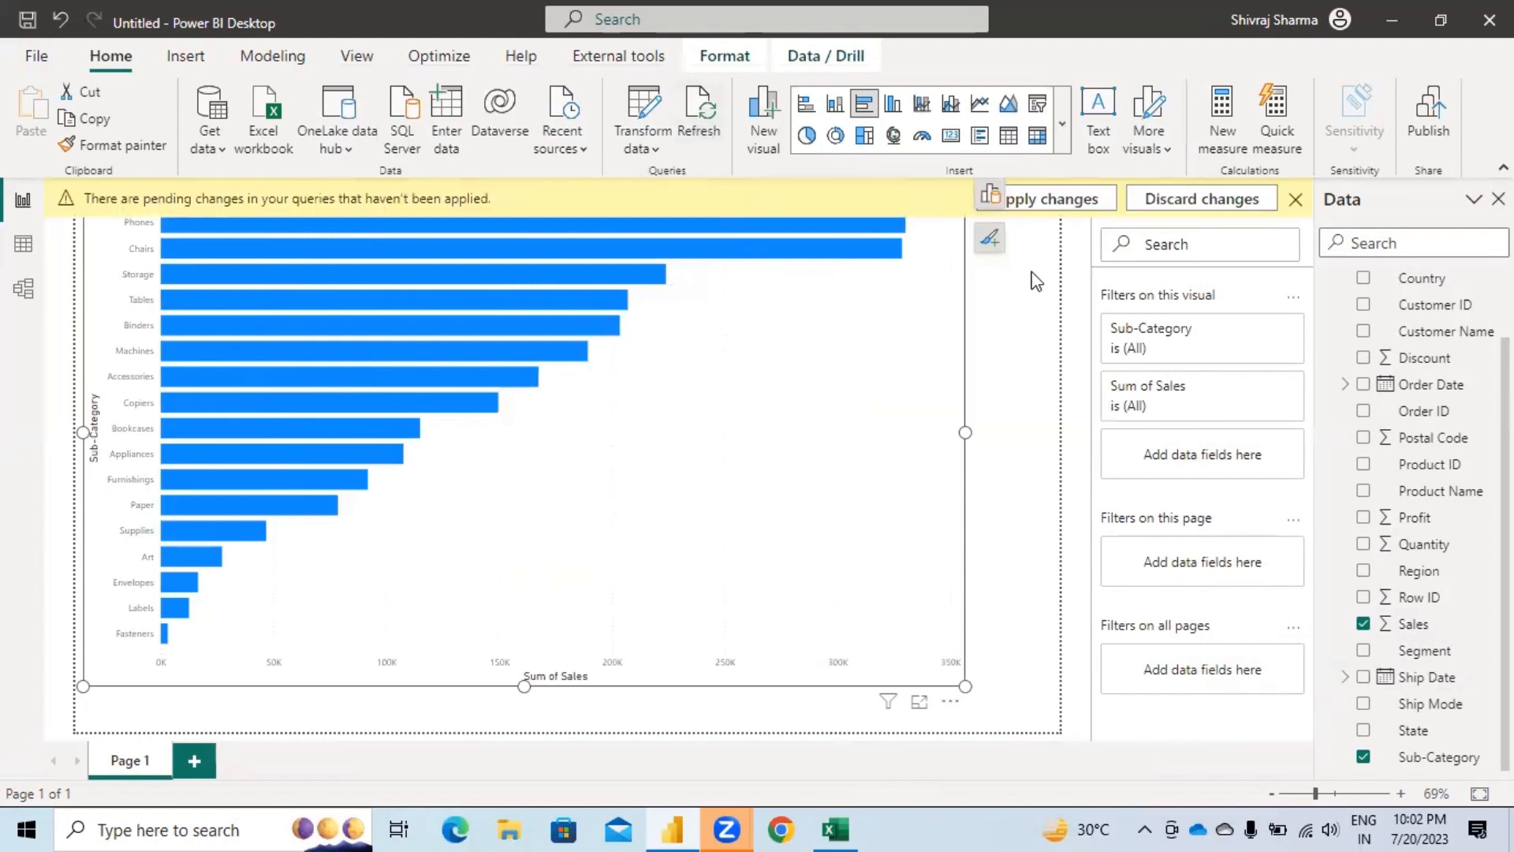
pyautogui.scroll(2, 1425, 469)
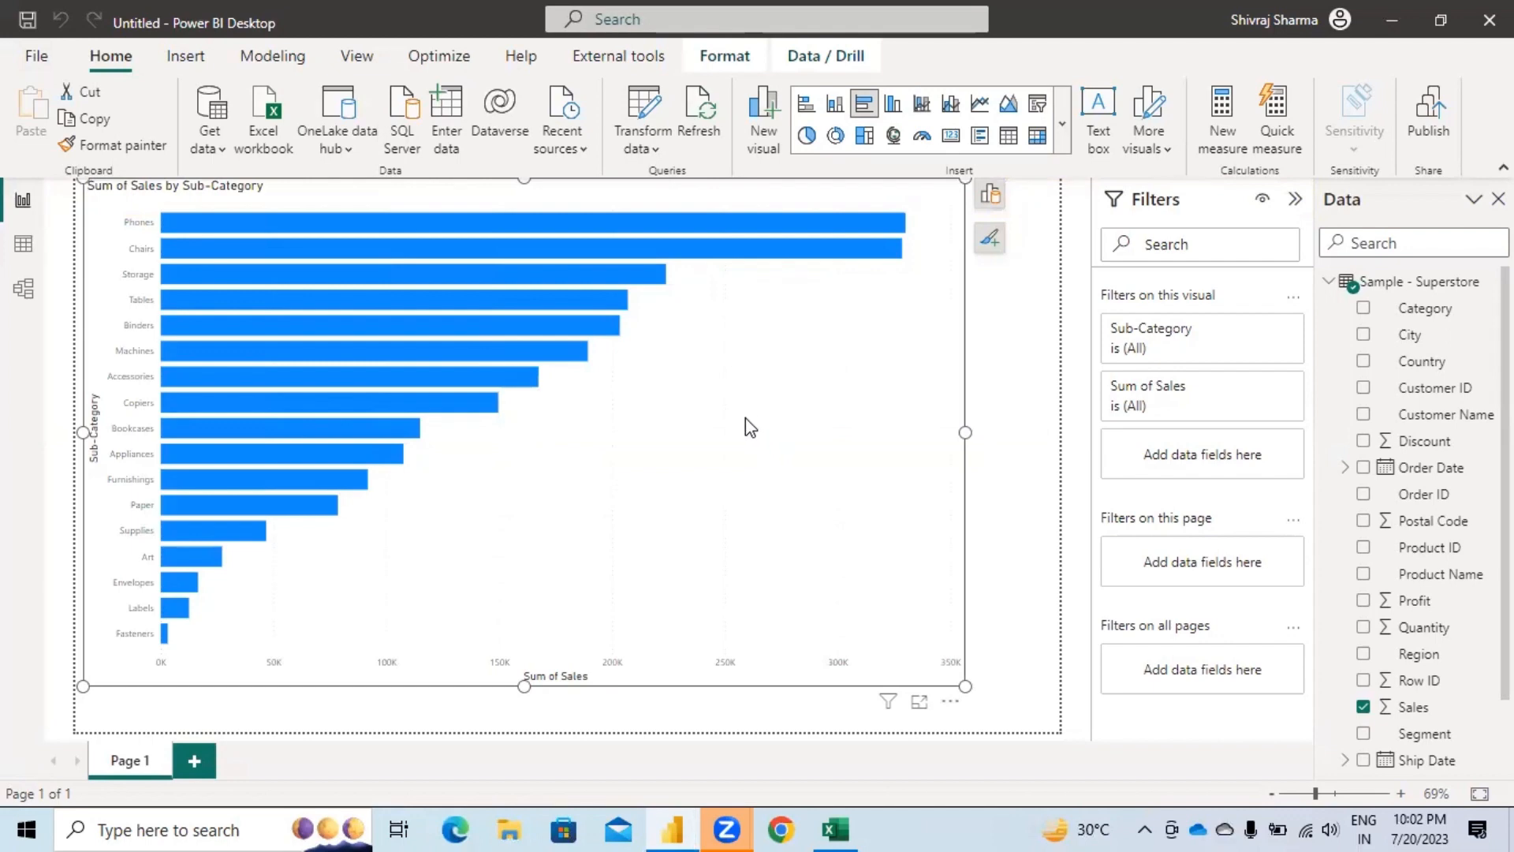
# Step: Check the superstore.csv path and the available privacy levels in the data source settings, leaving its permissions unedited
pyautogui.click(37, 55)
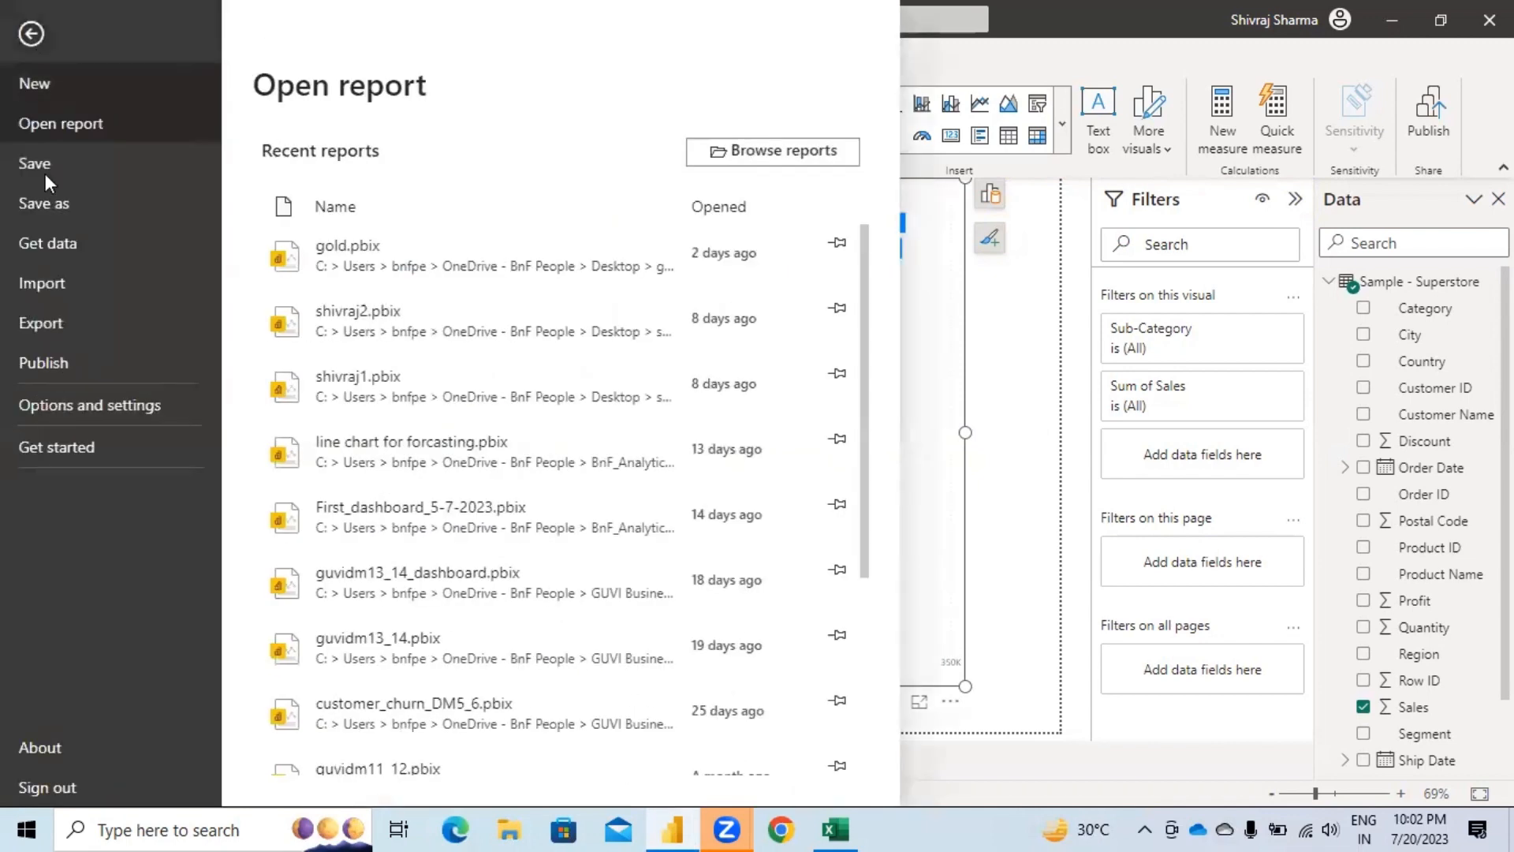
pyautogui.click(106, 402)
pyautogui.click(367, 215)
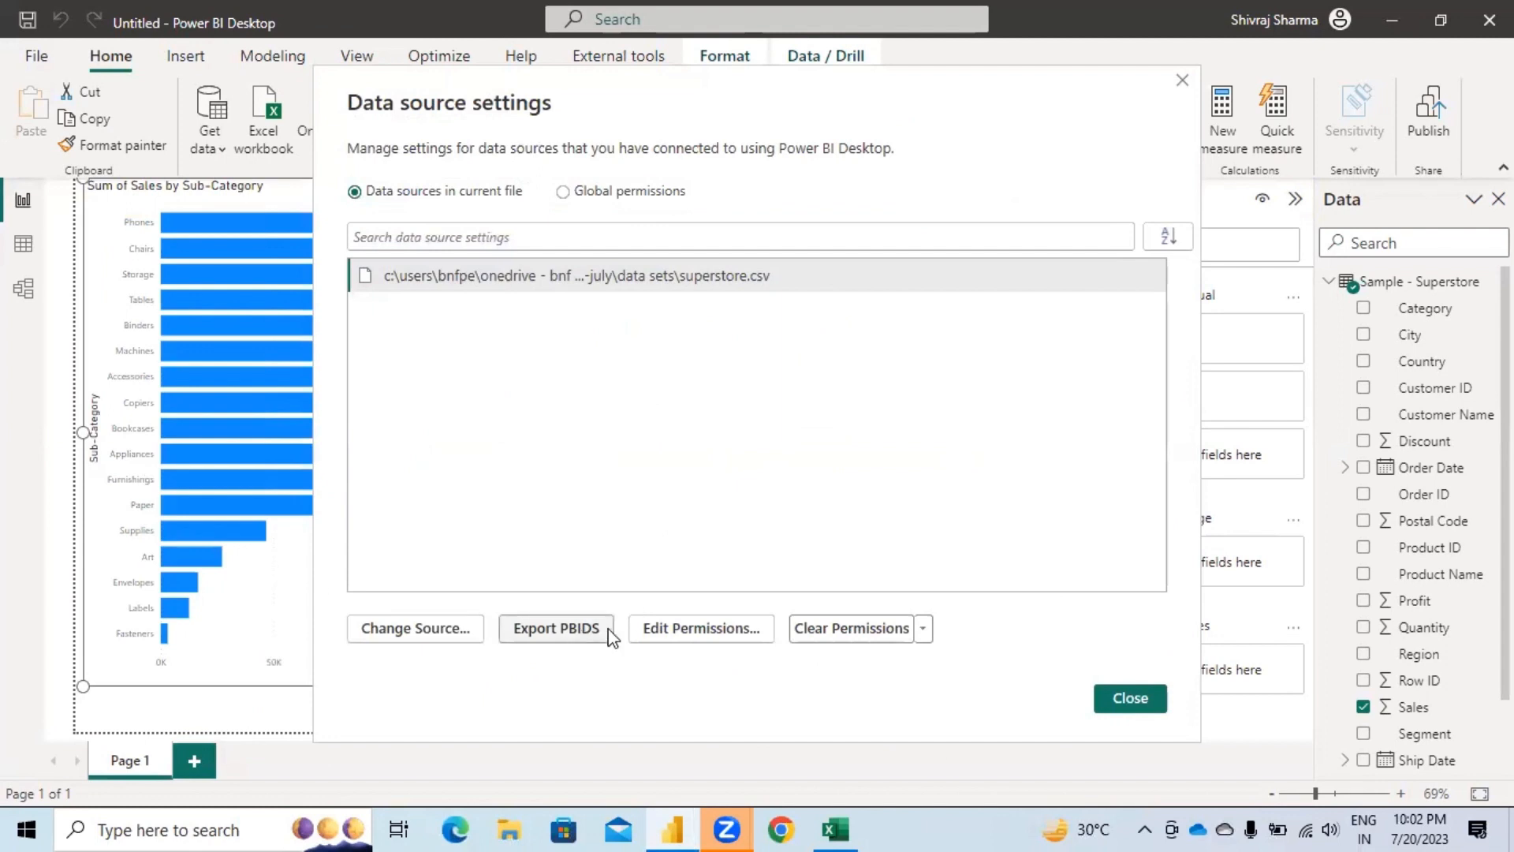
pyautogui.click(732, 638)
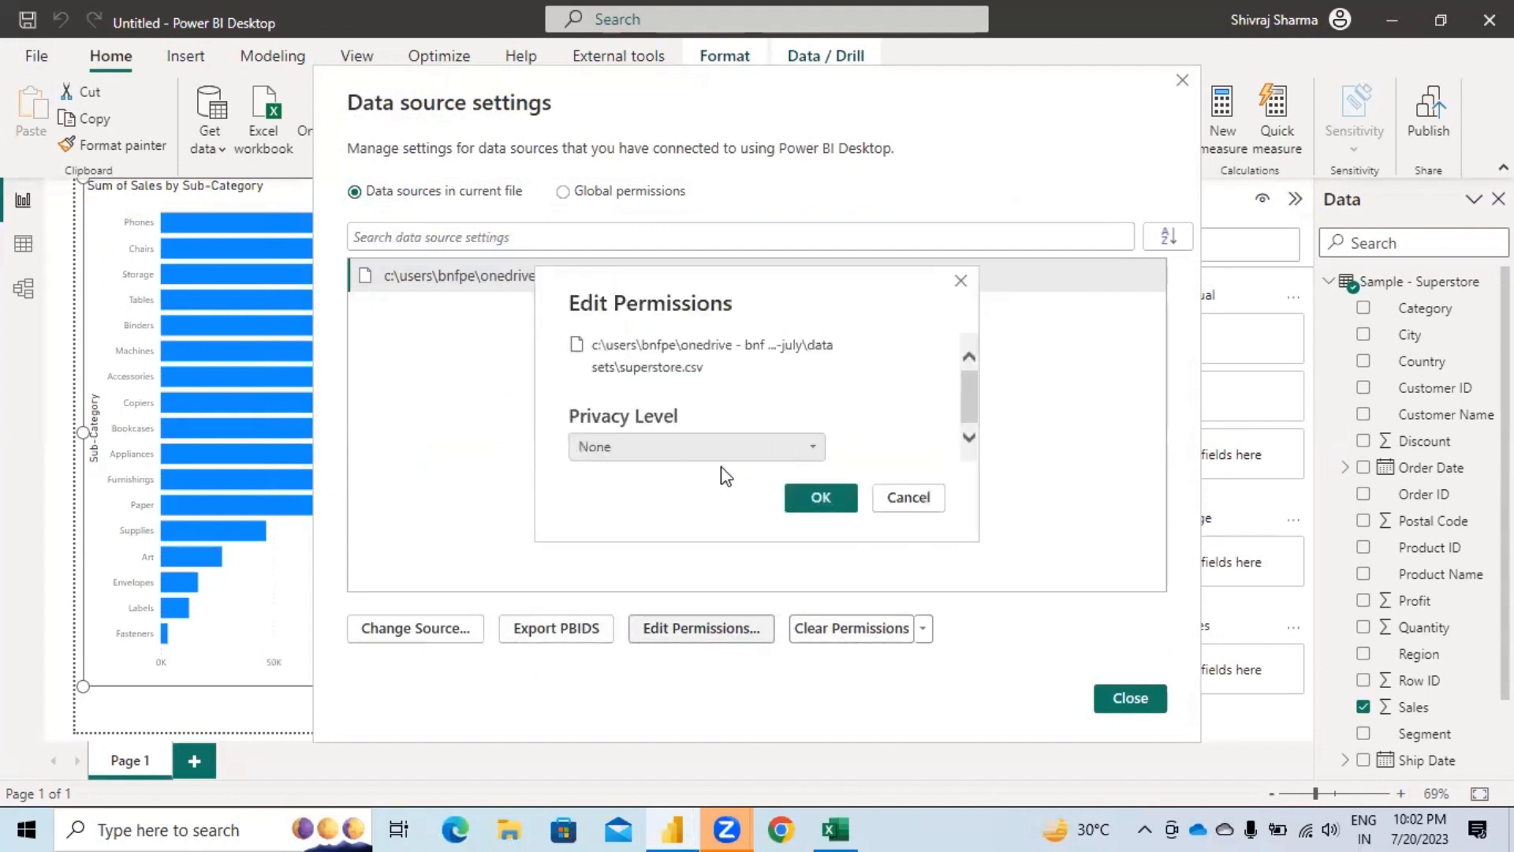
pyautogui.click(817, 450)
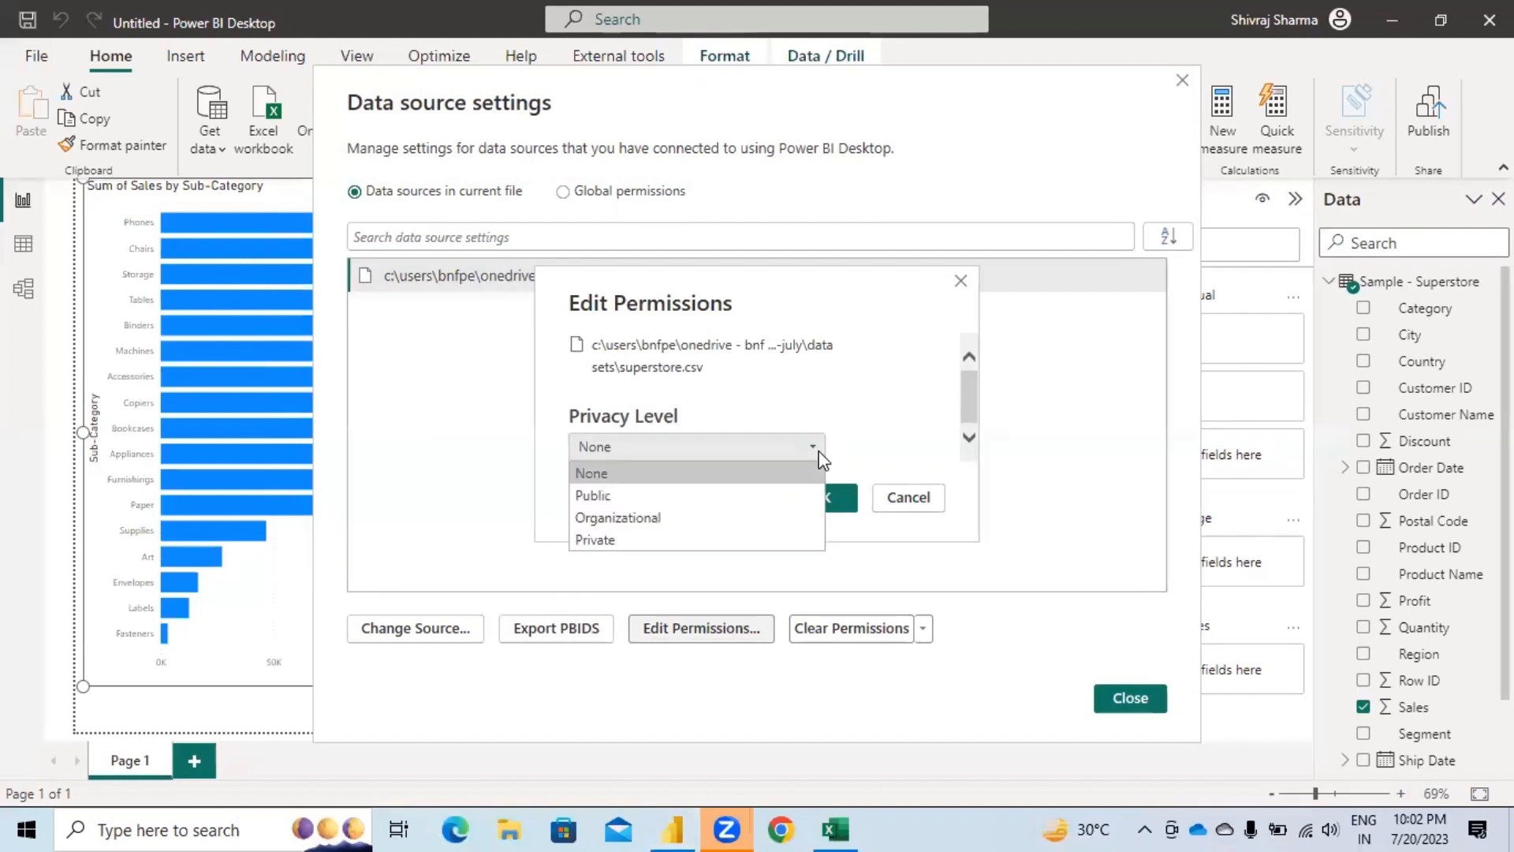
pyautogui.click(887, 385)
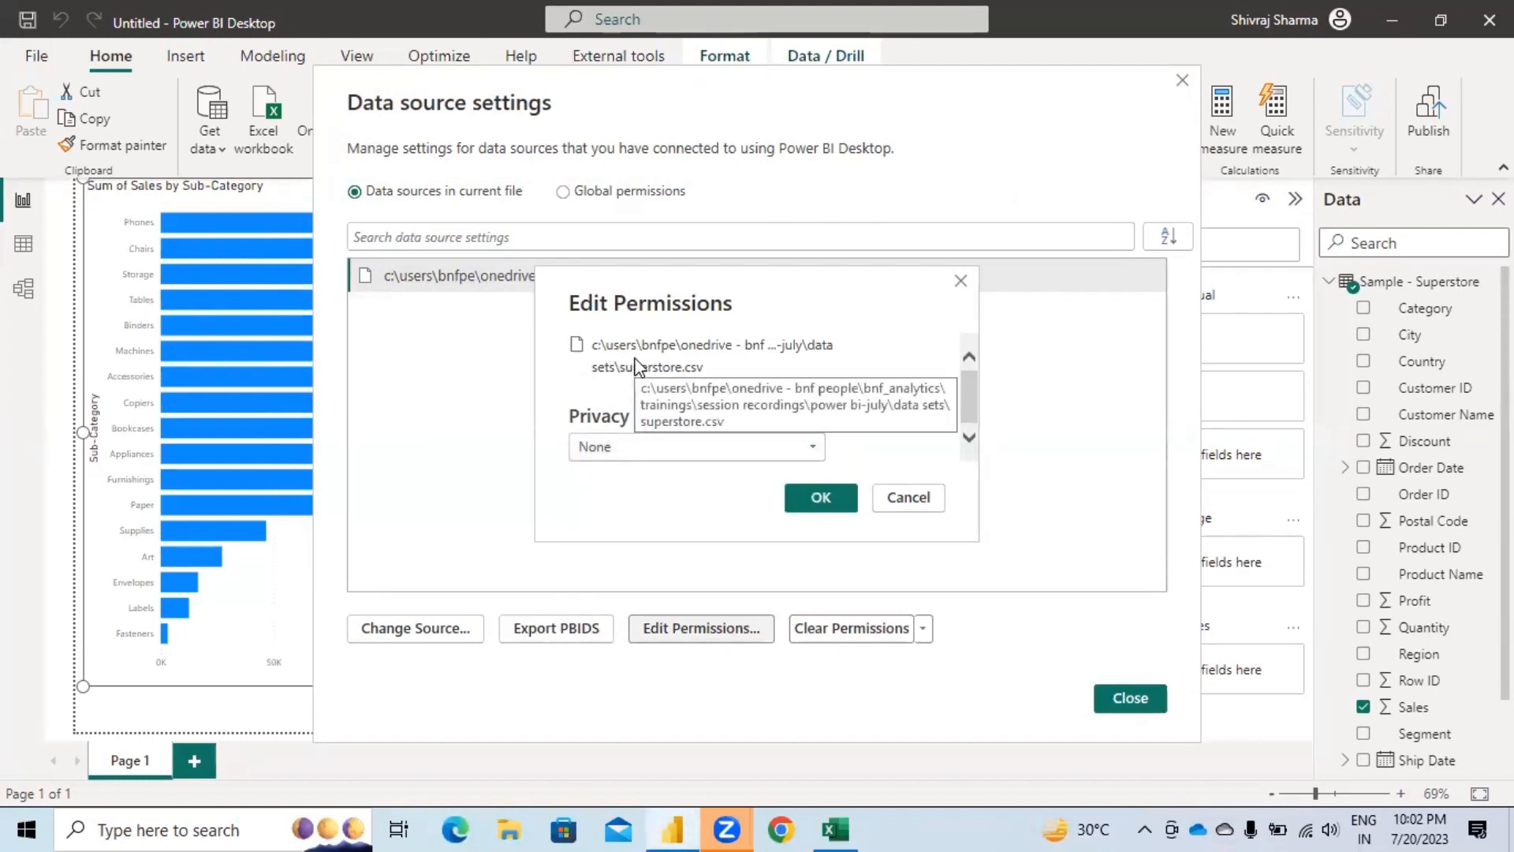
pyautogui.click(909, 497)
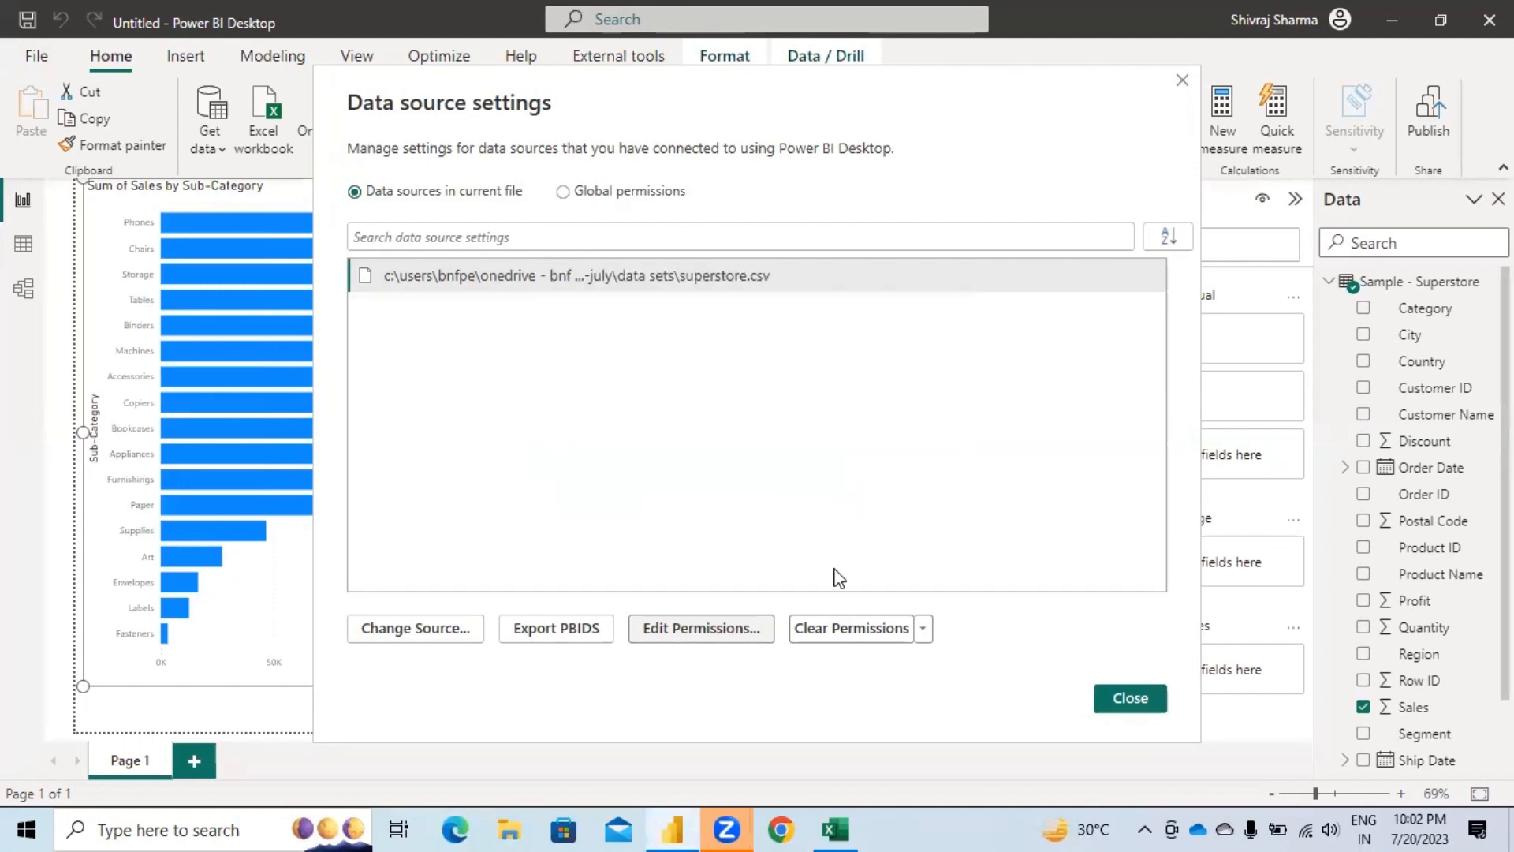
pyautogui.click(1131, 699)
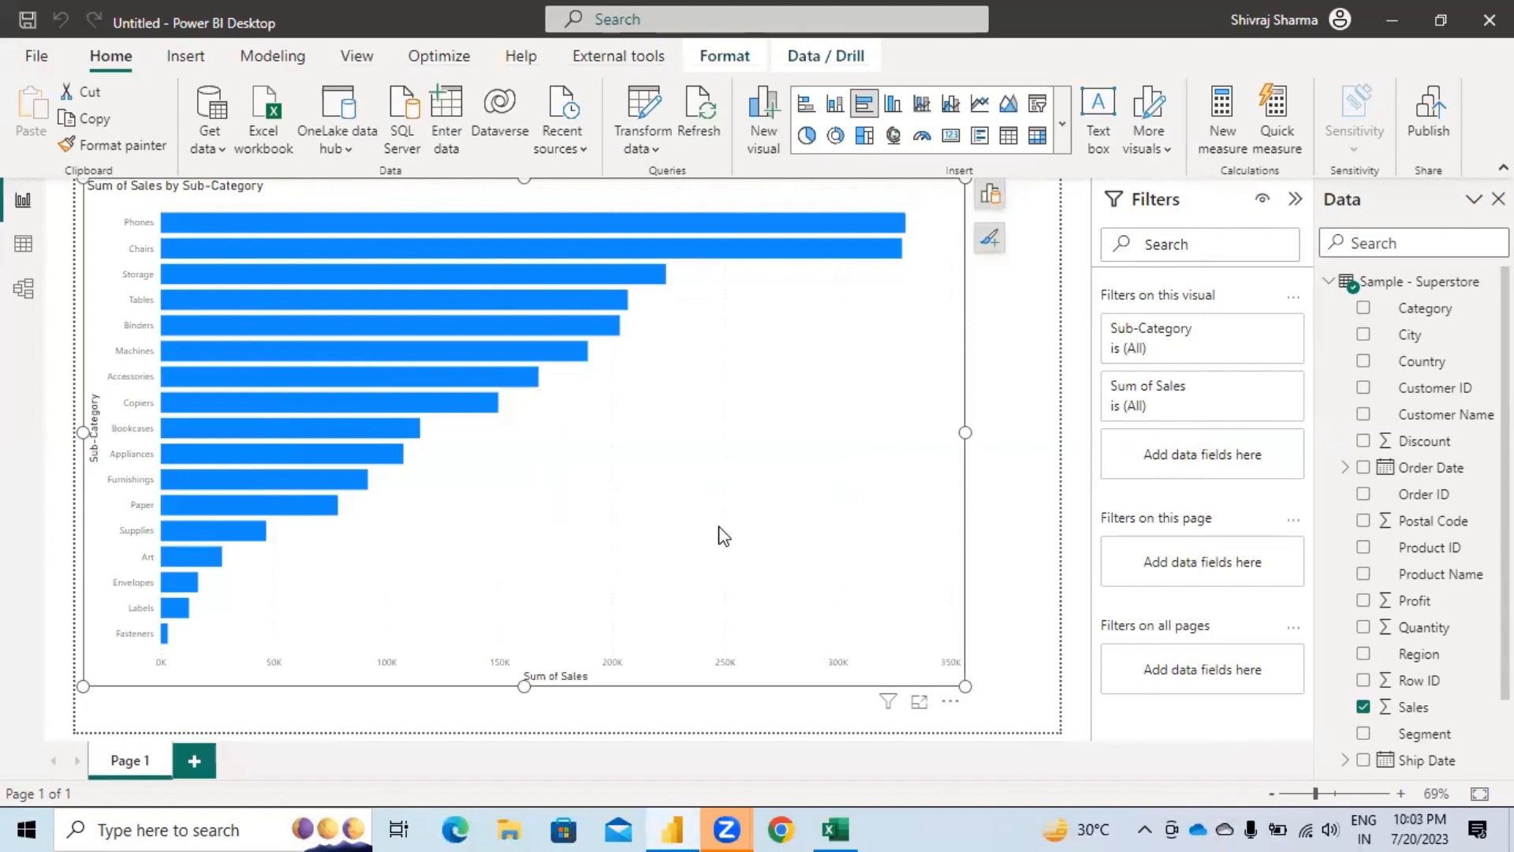
# Step: Switch to the Power BI training module workbook in Excel and clear the fill of cell C5, topic 1.1.4
pyautogui.click(834, 822)
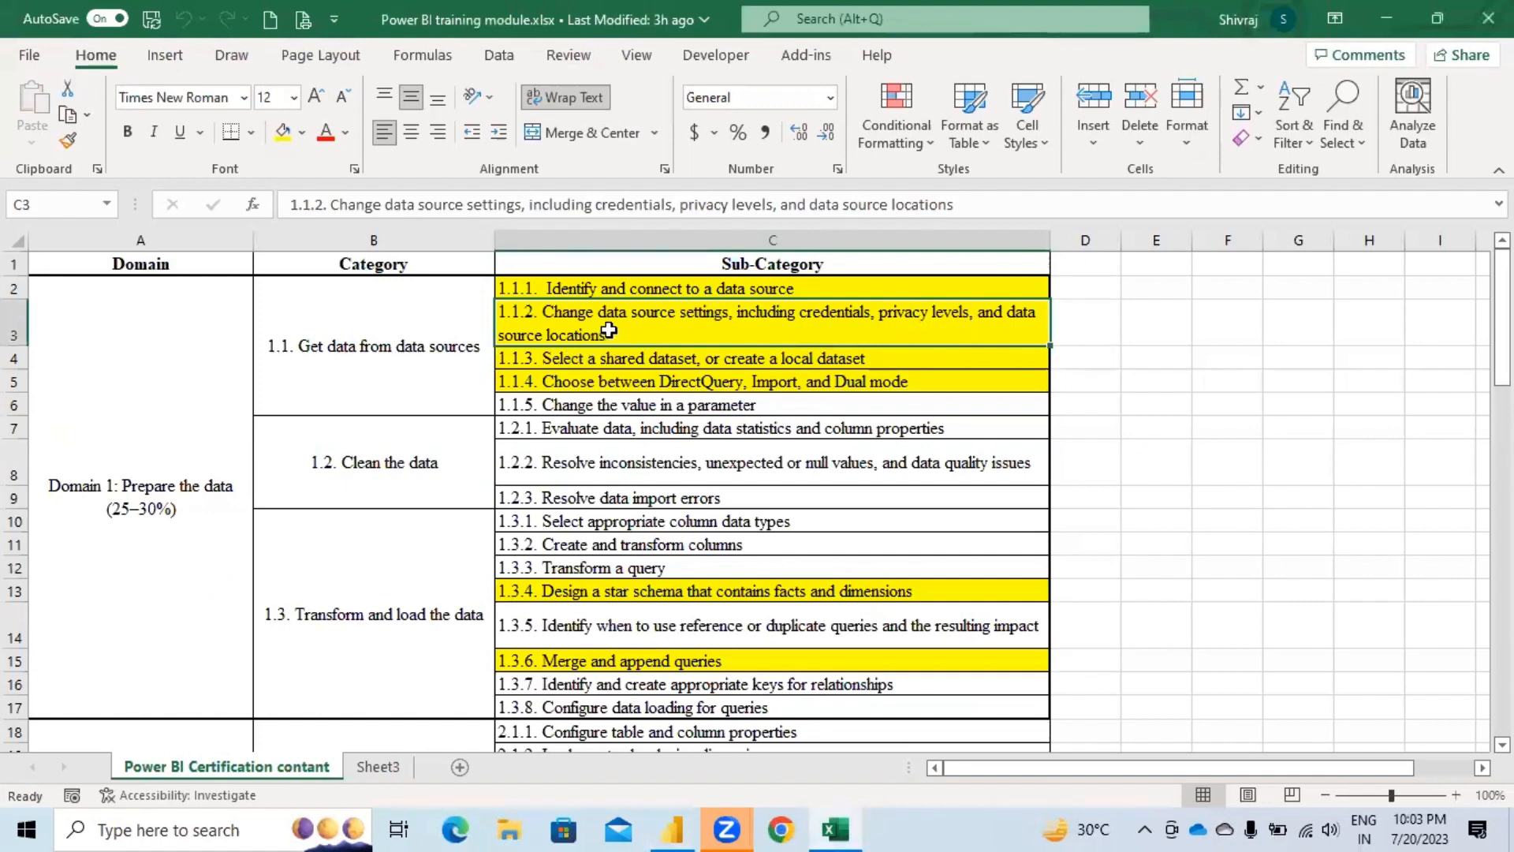
pyautogui.click(878, 356)
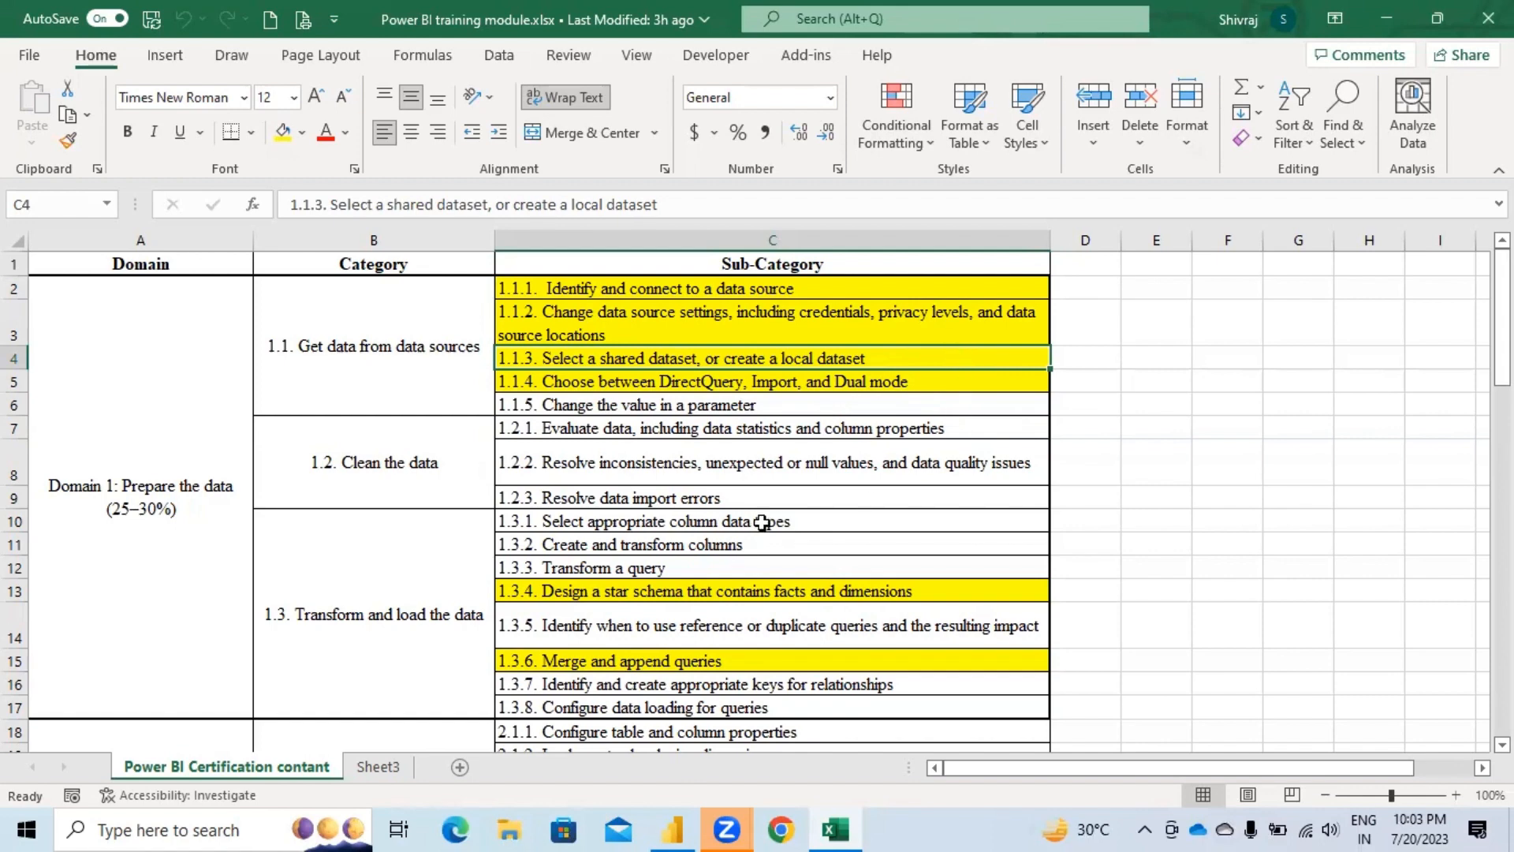
pyautogui.click(644, 382)
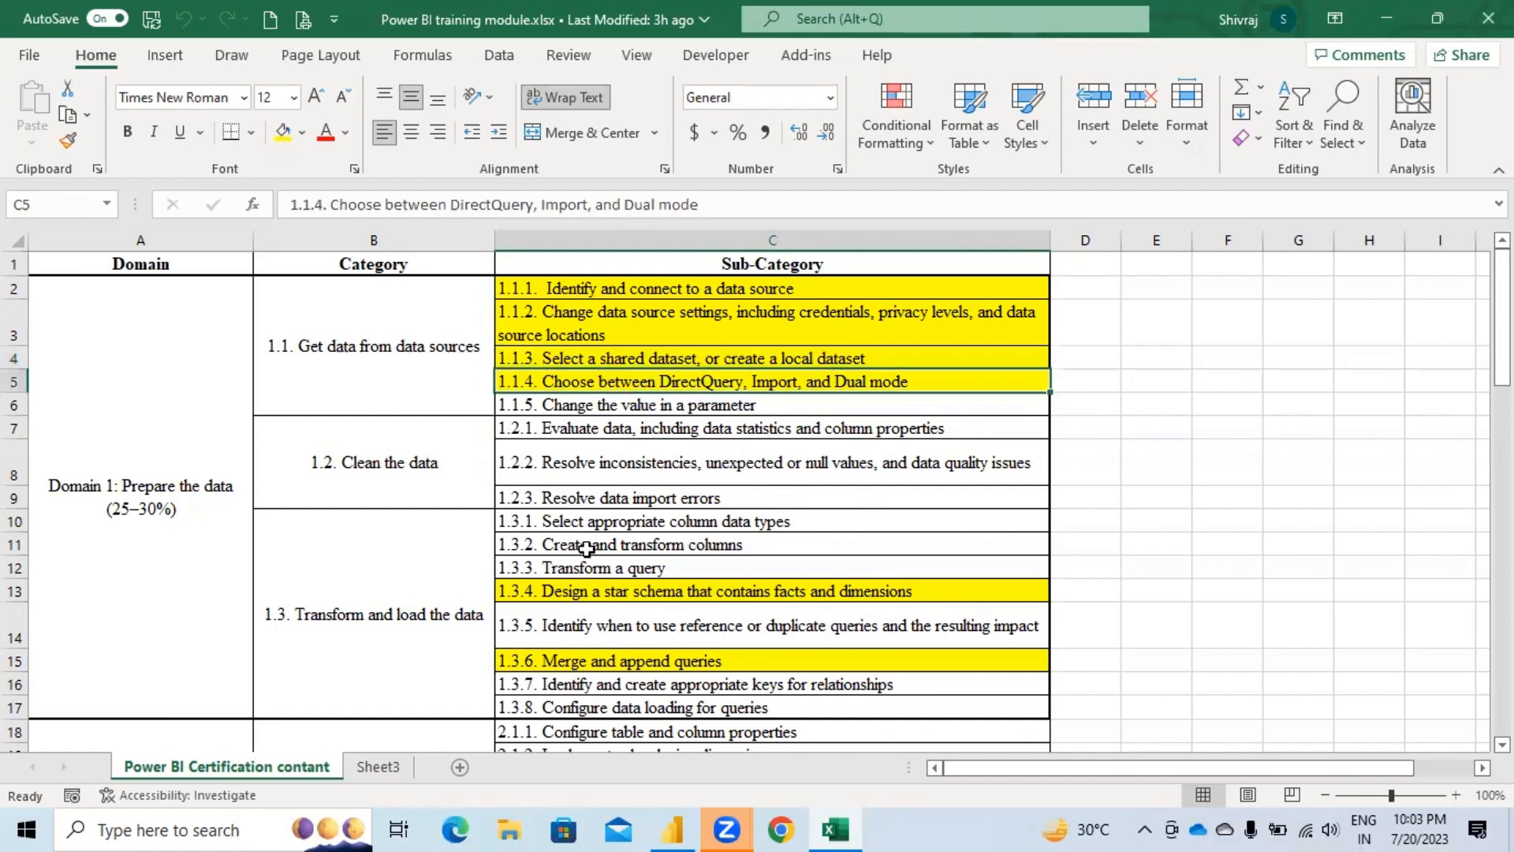
pyautogui.click(302, 133)
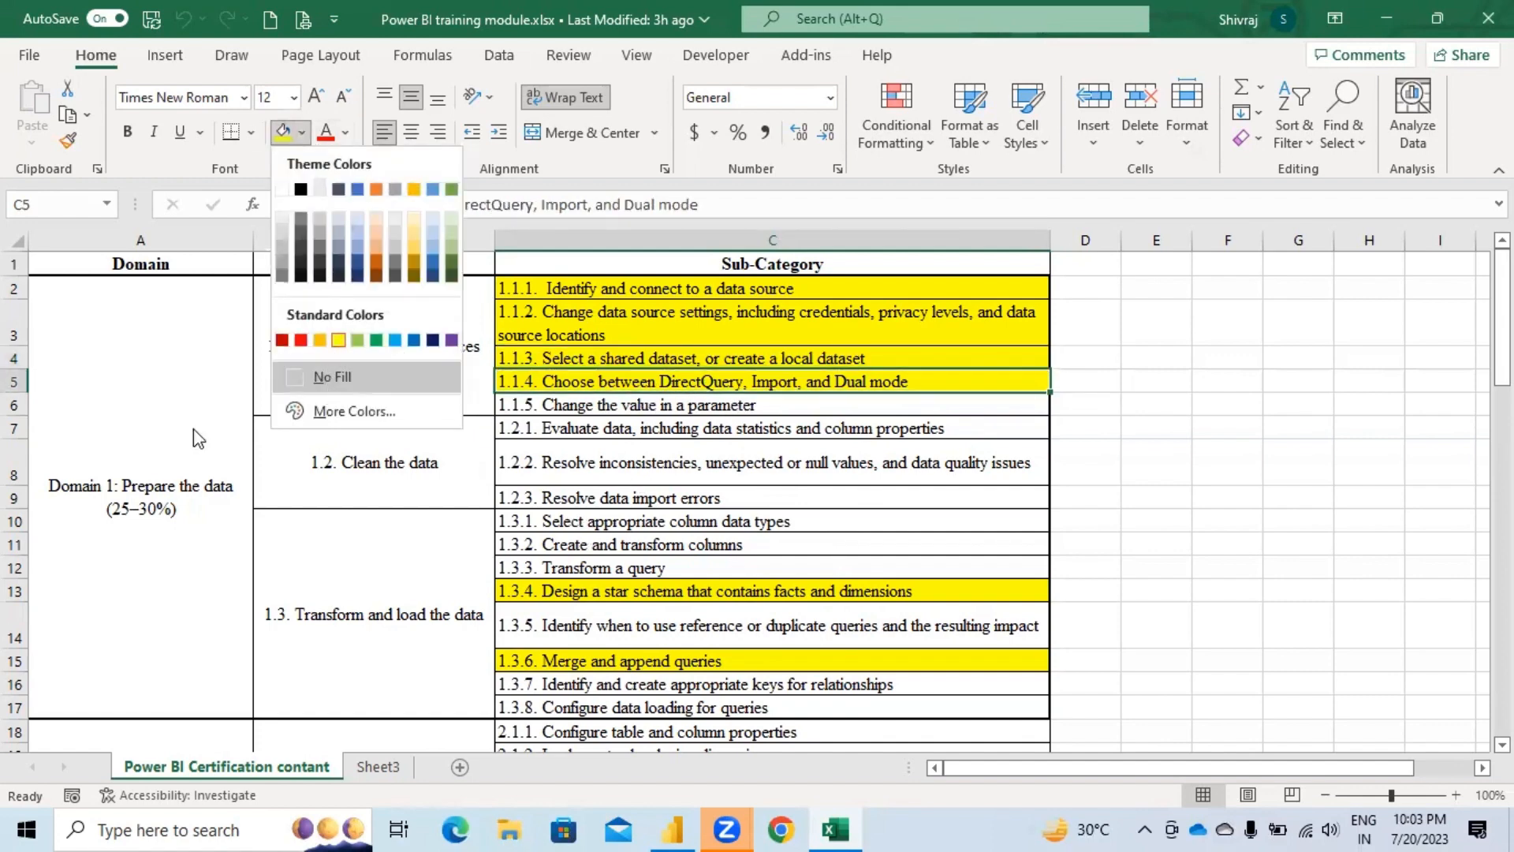
pyautogui.click(332, 377)
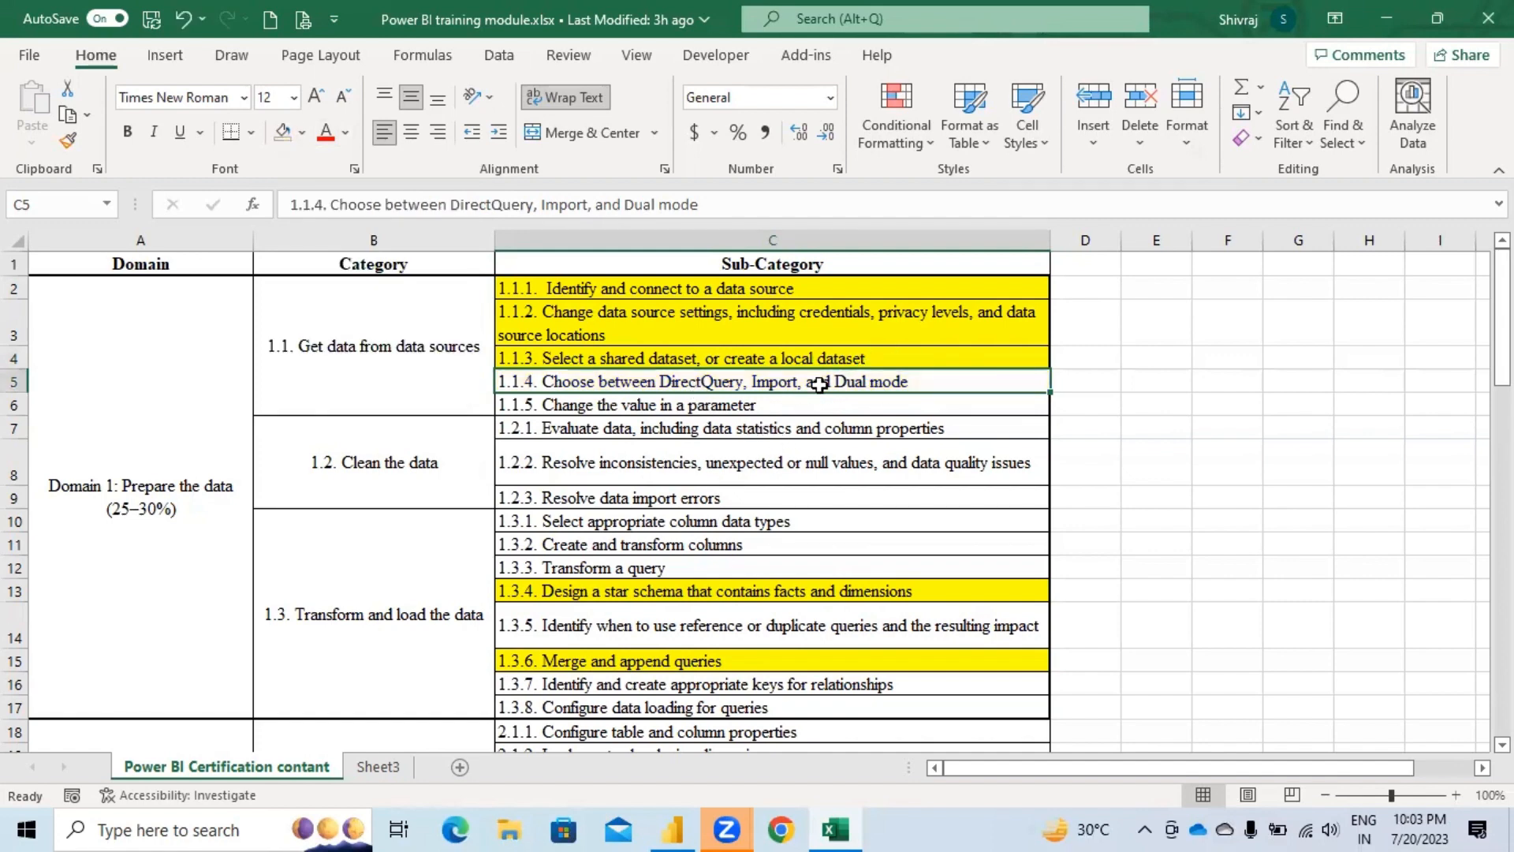
# Step: Switch back to Power BI Desktop and try to connect to a MySQL database from the Database connectors
pyautogui.click(672, 828)
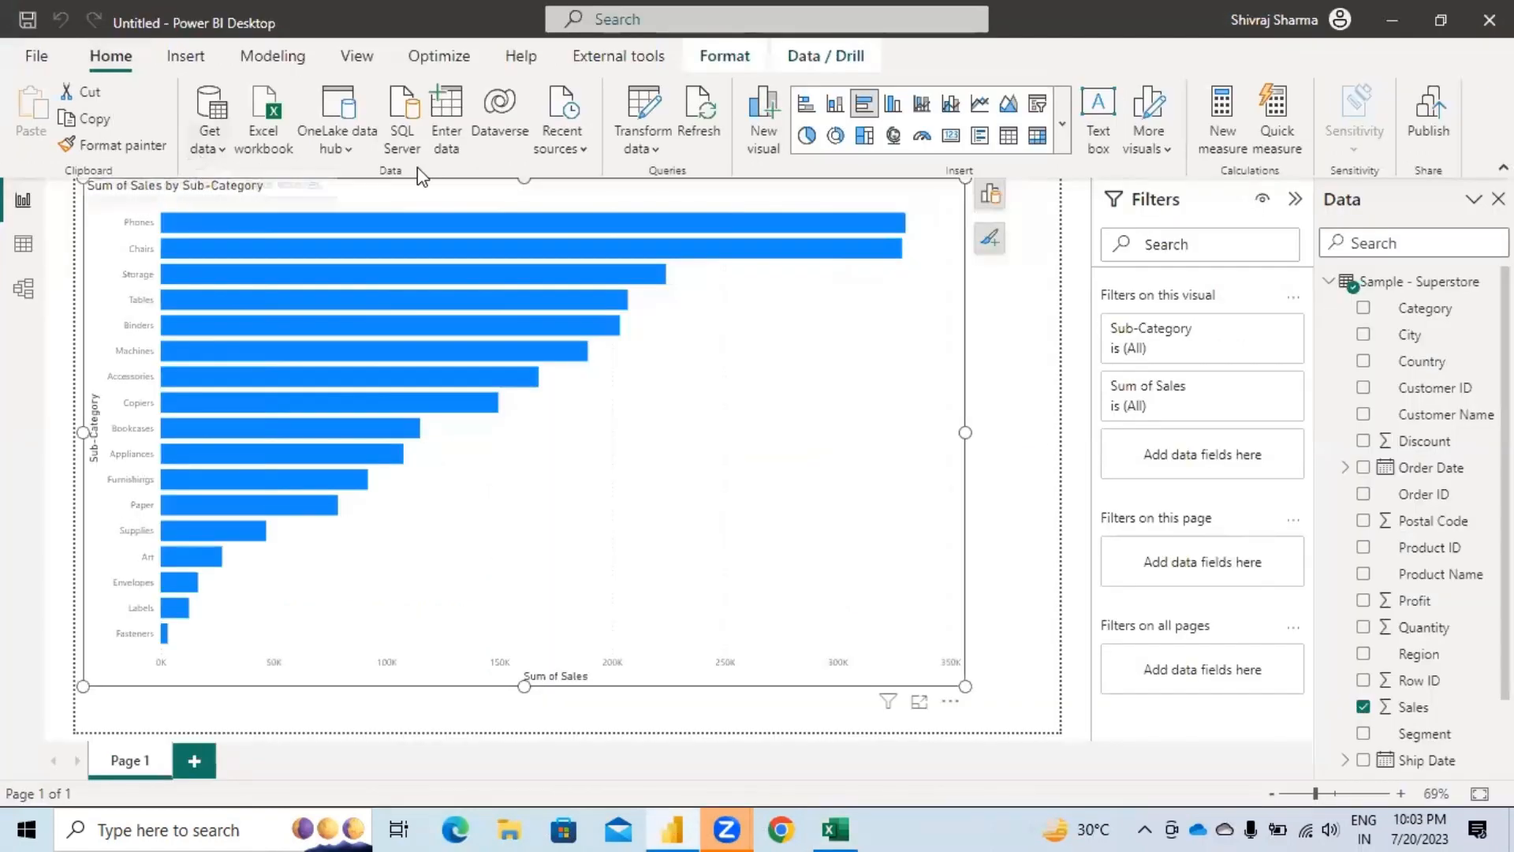
pyautogui.click(218, 151)
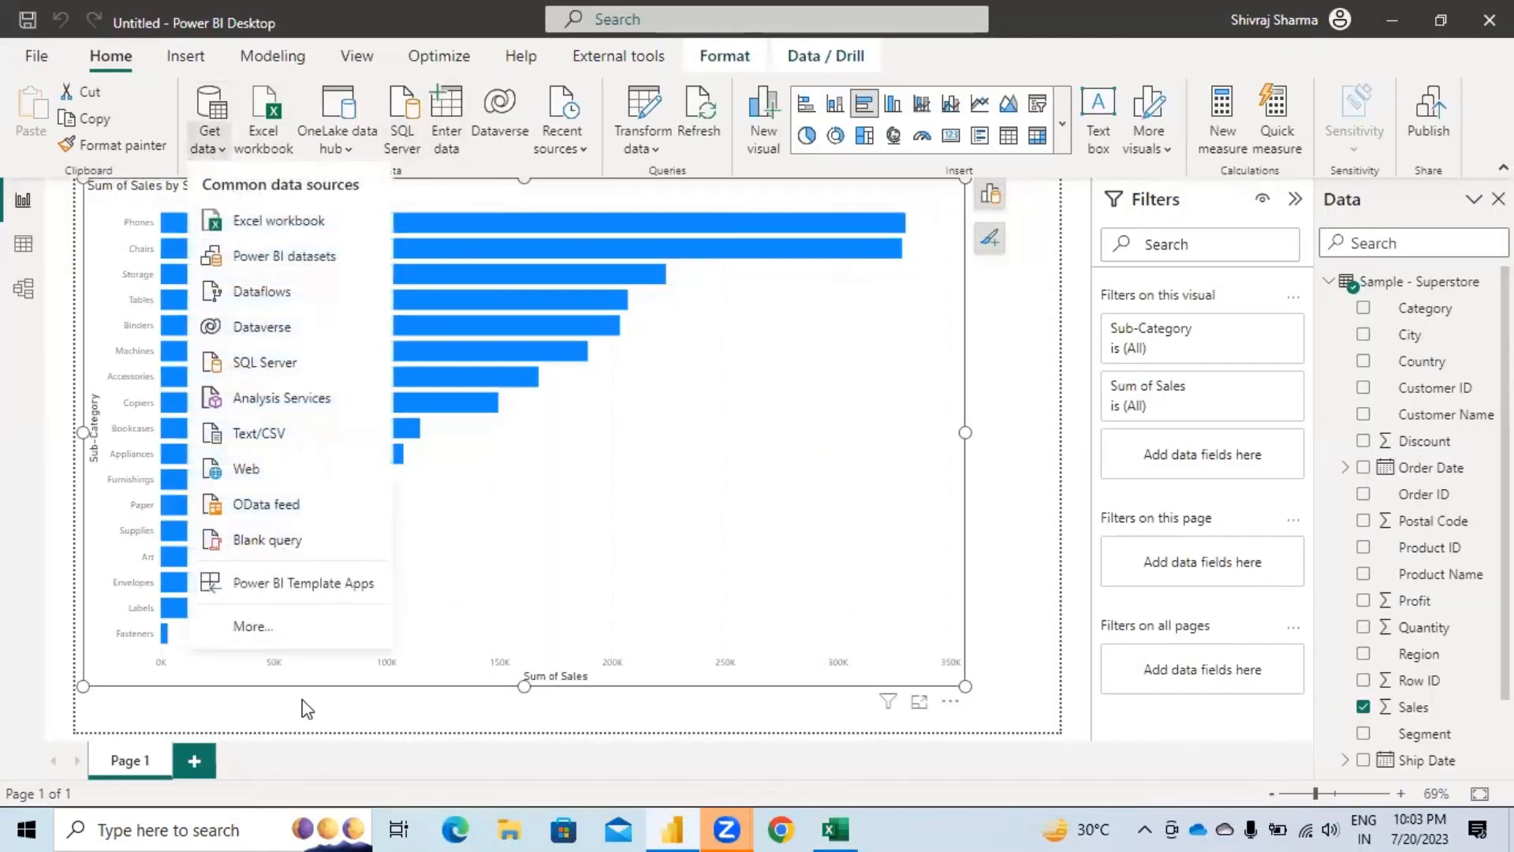
pyautogui.click(253, 624)
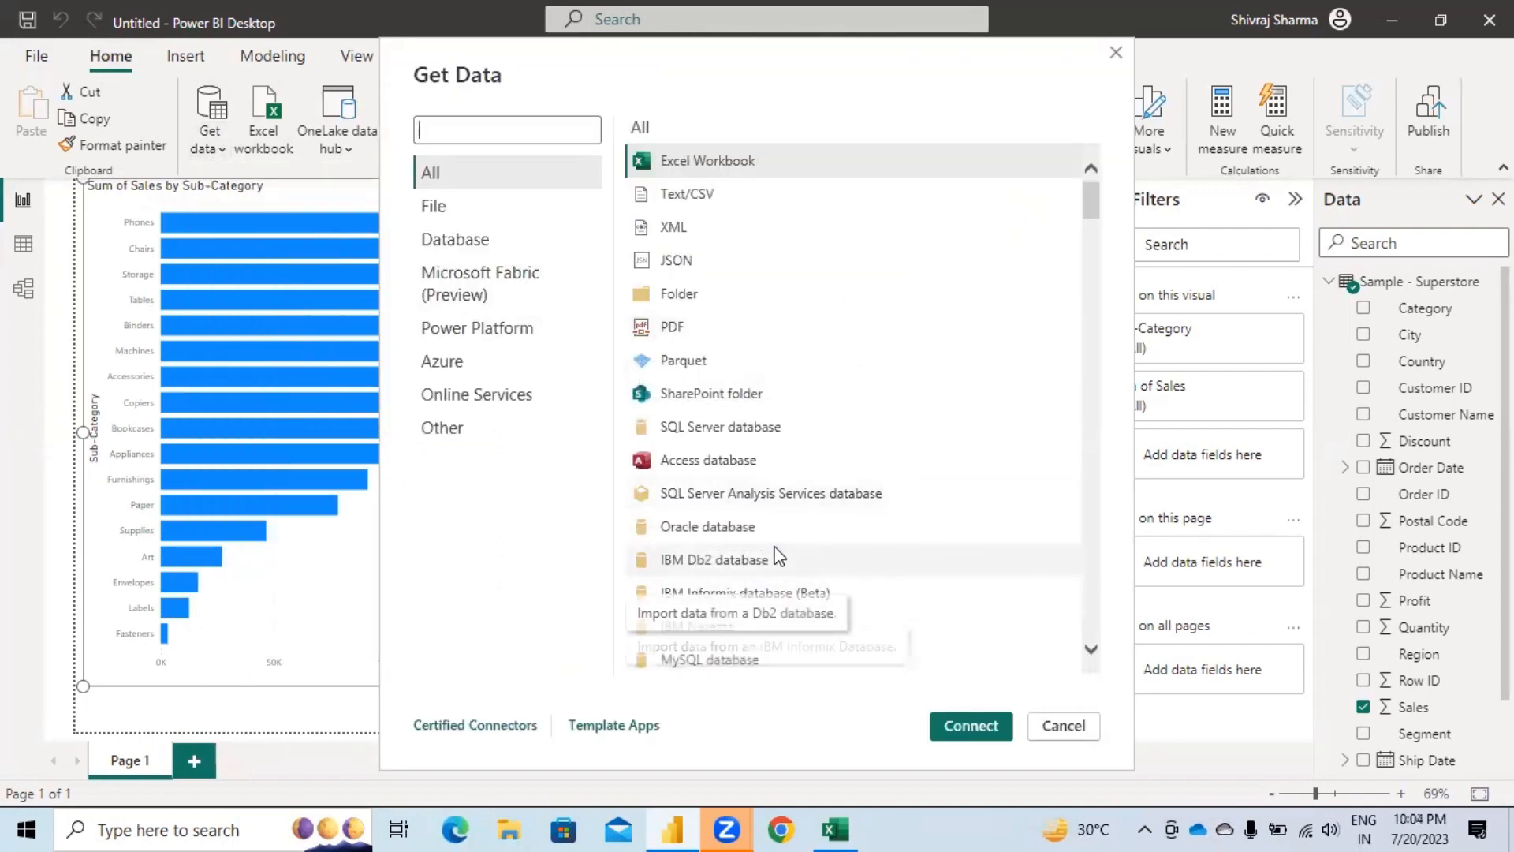
pyautogui.click(455, 239)
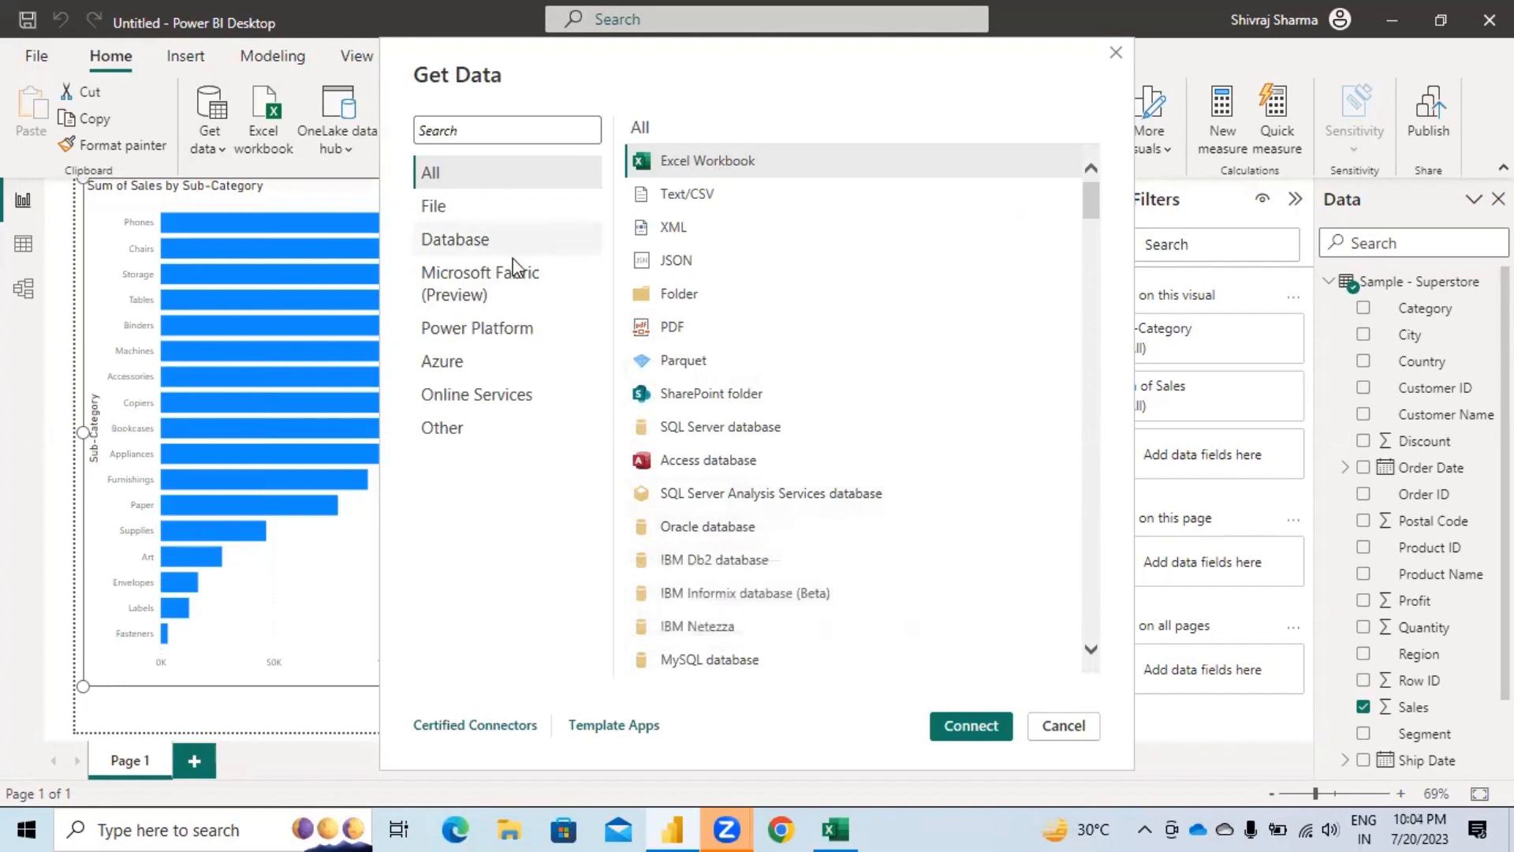
pyautogui.click(710, 394)
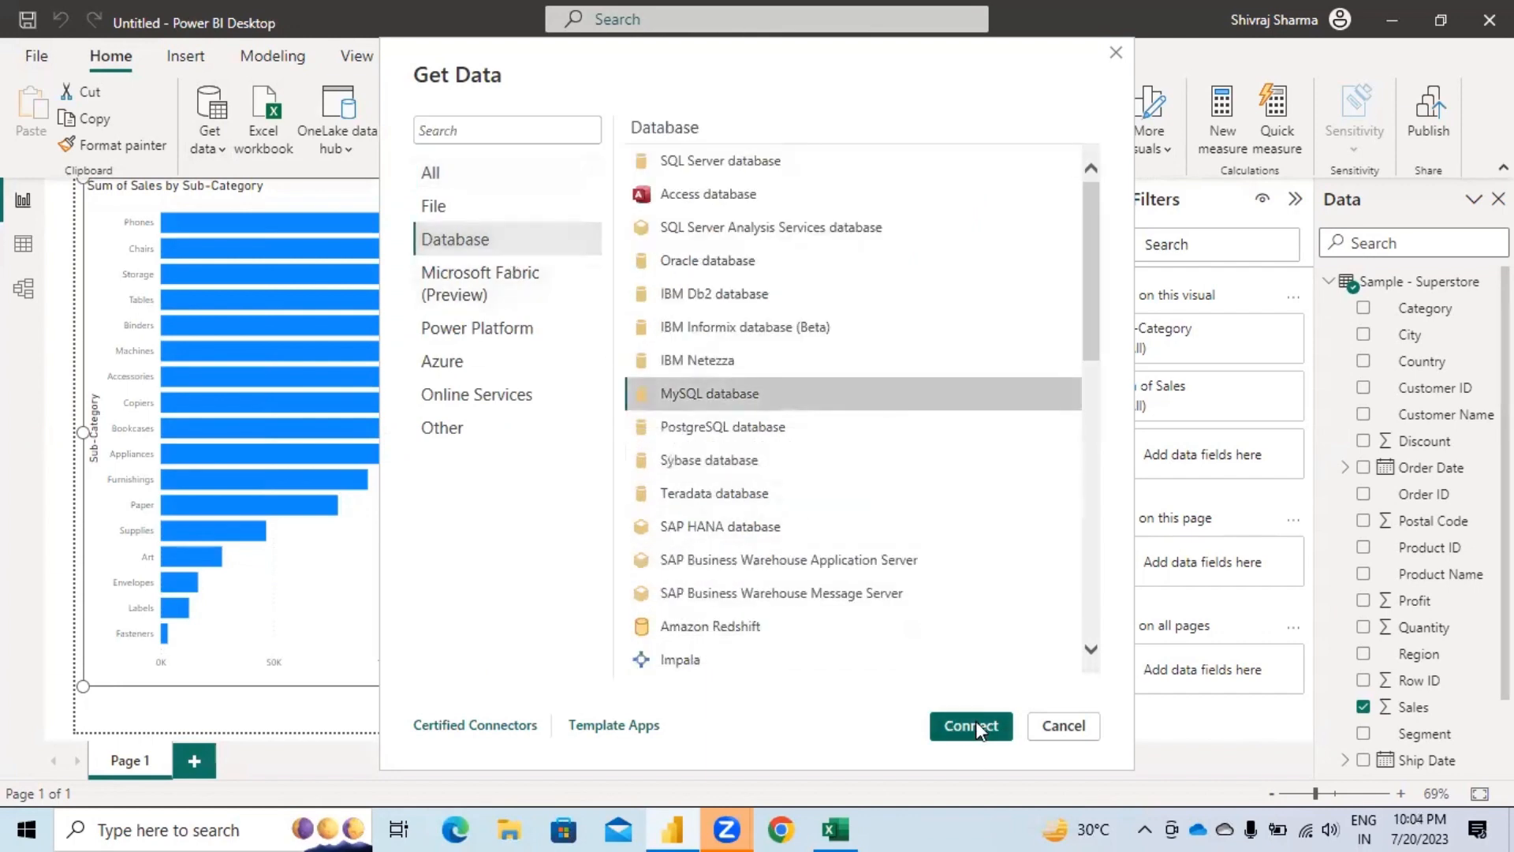
pyautogui.click(975, 722)
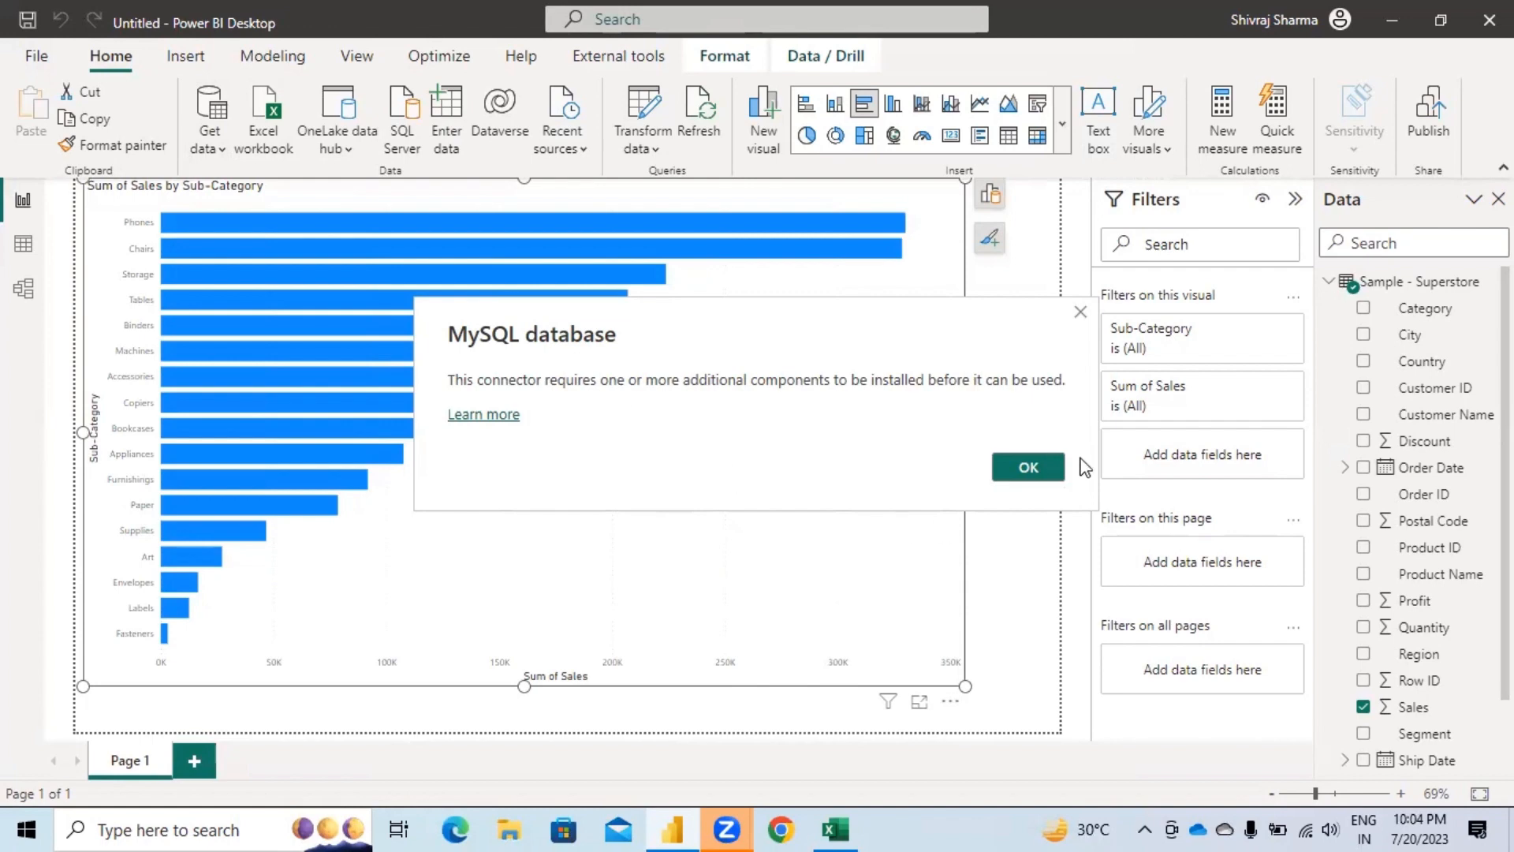
pyautogui.click(1029, 469)
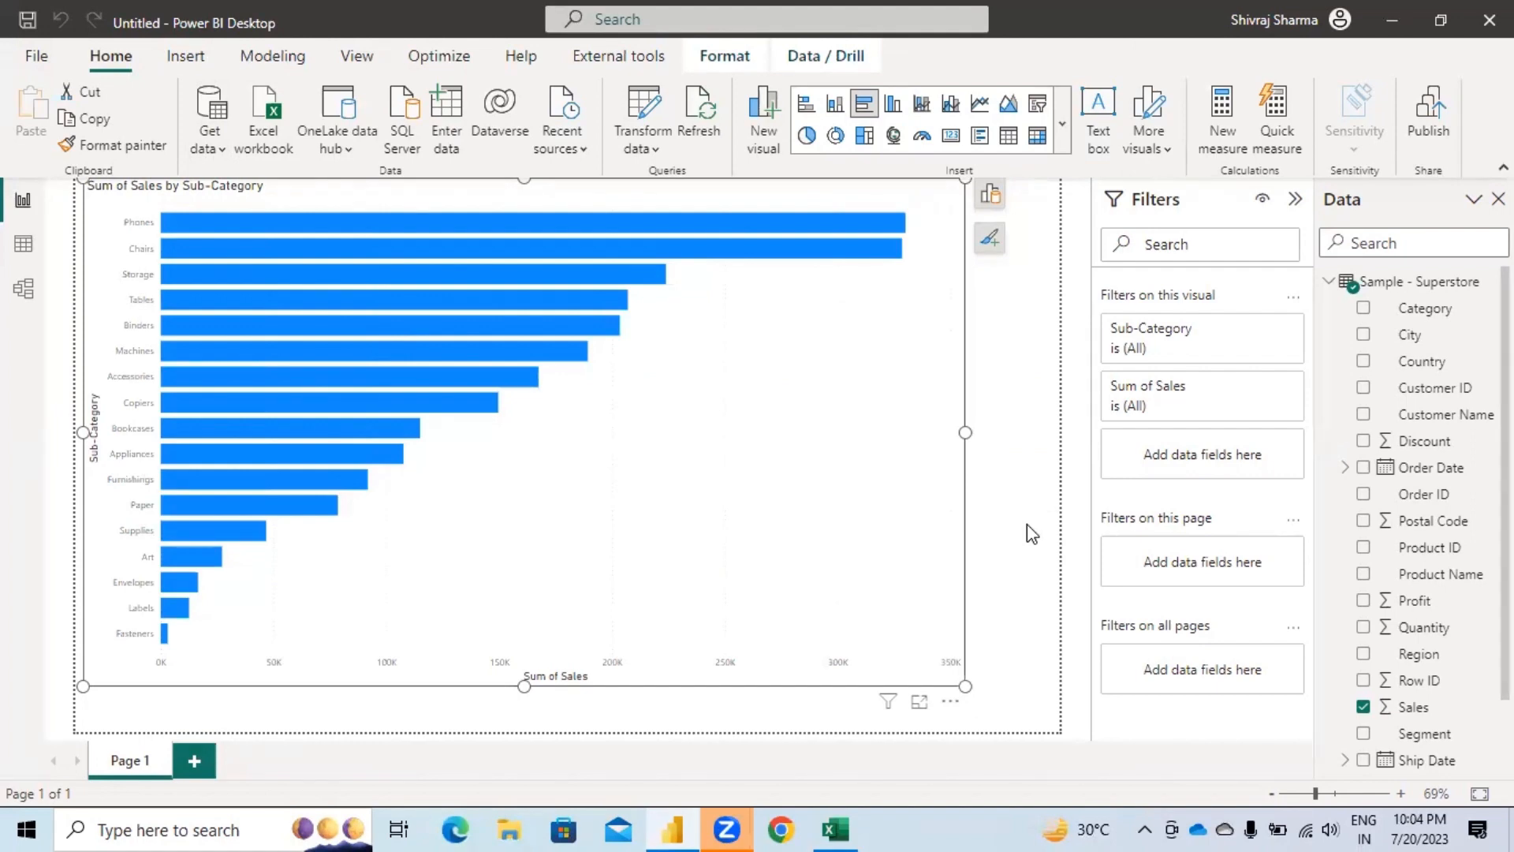
# Step: Switch to the Power BI training module workbook in Excel and fill cell C6, topic 1.1.5, with yellow
pyautogui.click(832, 829)
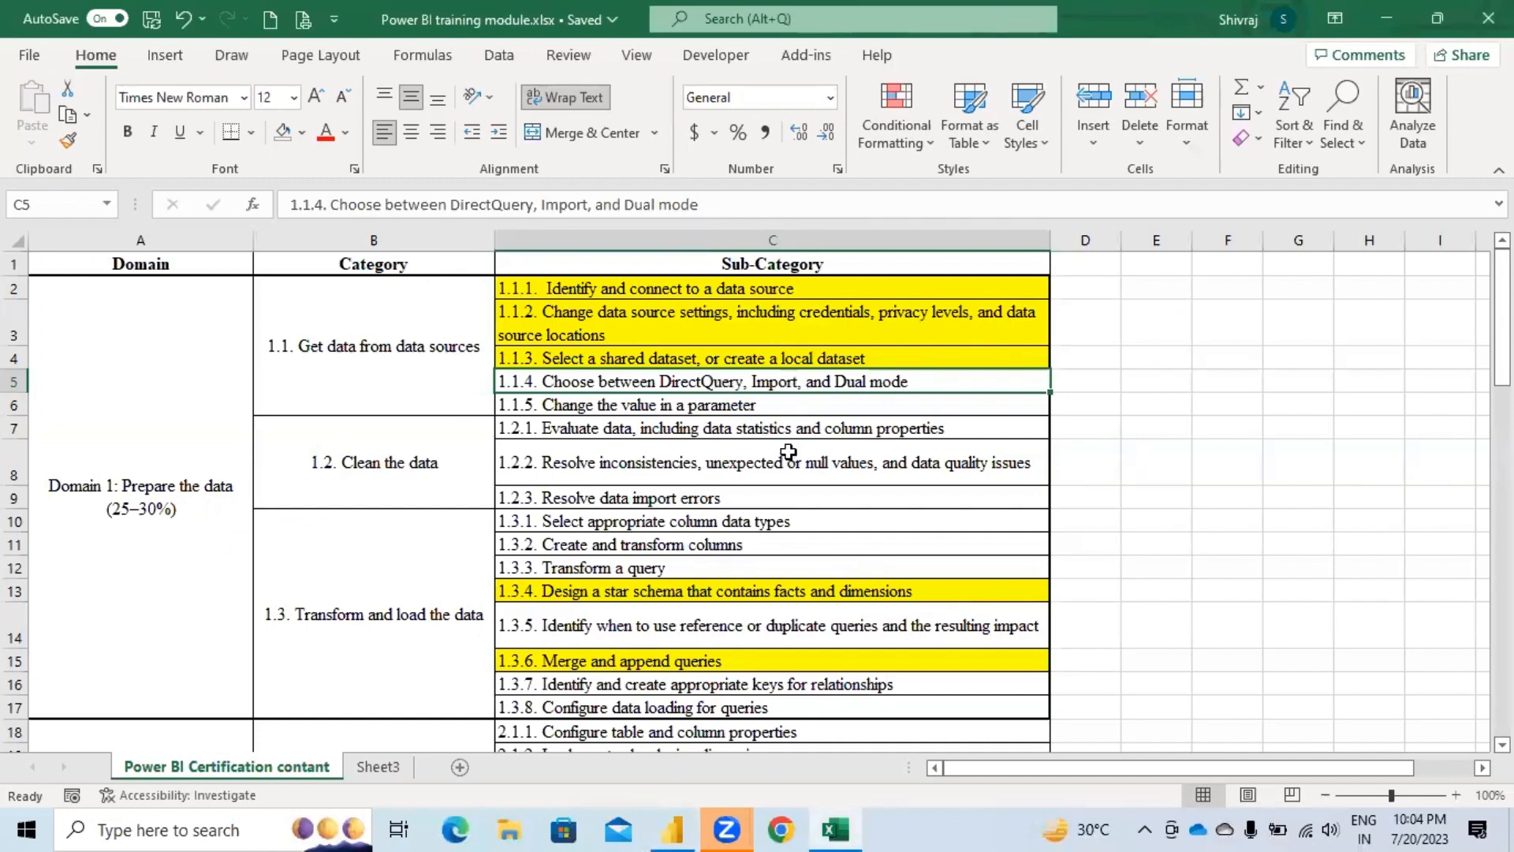
pyautogui.doubleClick(786, 380)
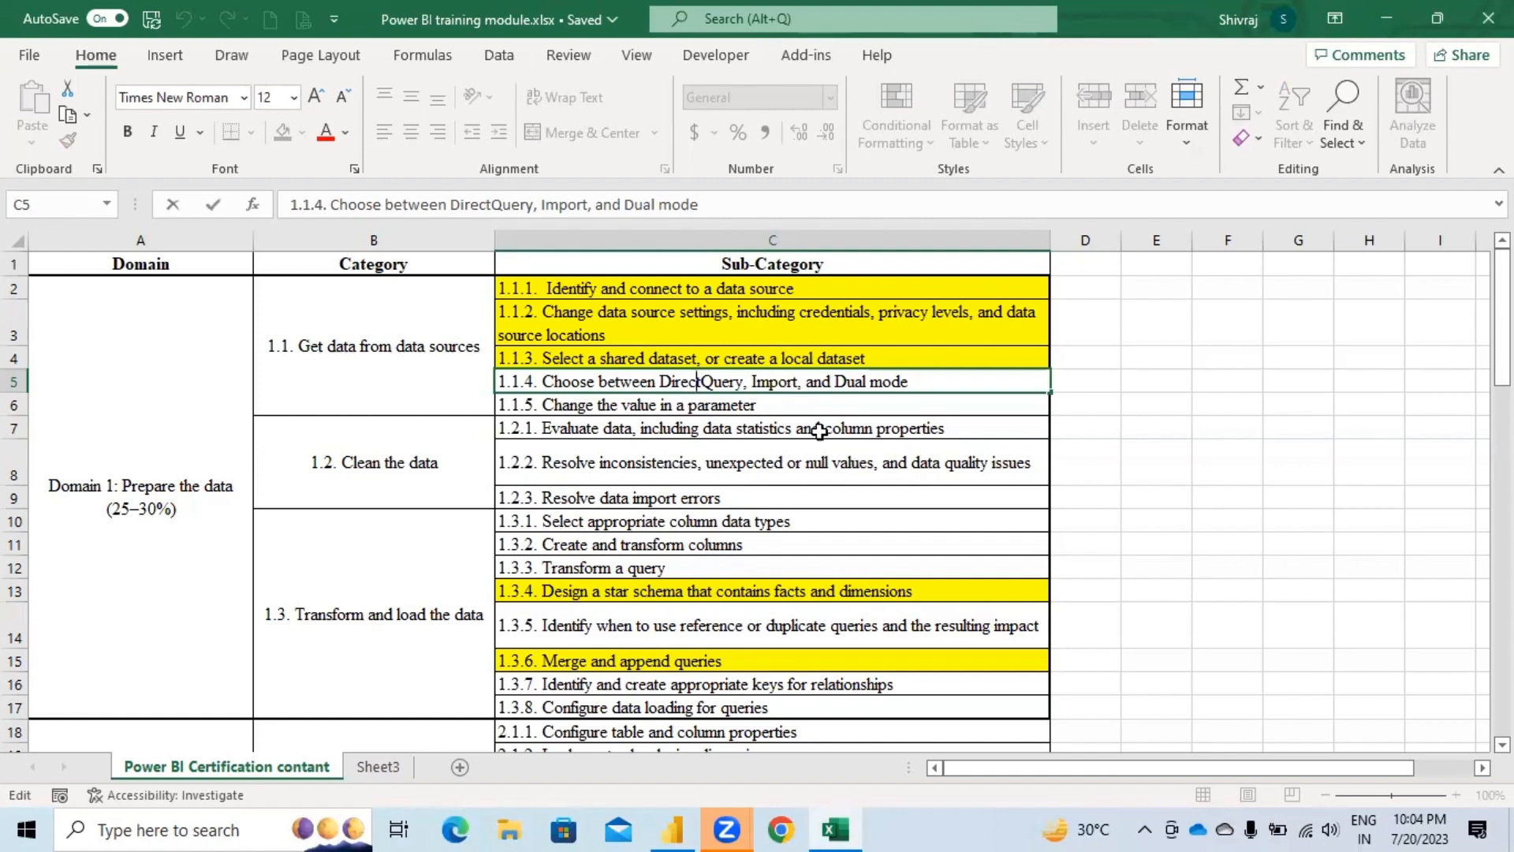
pyautogui.click(781, 410)
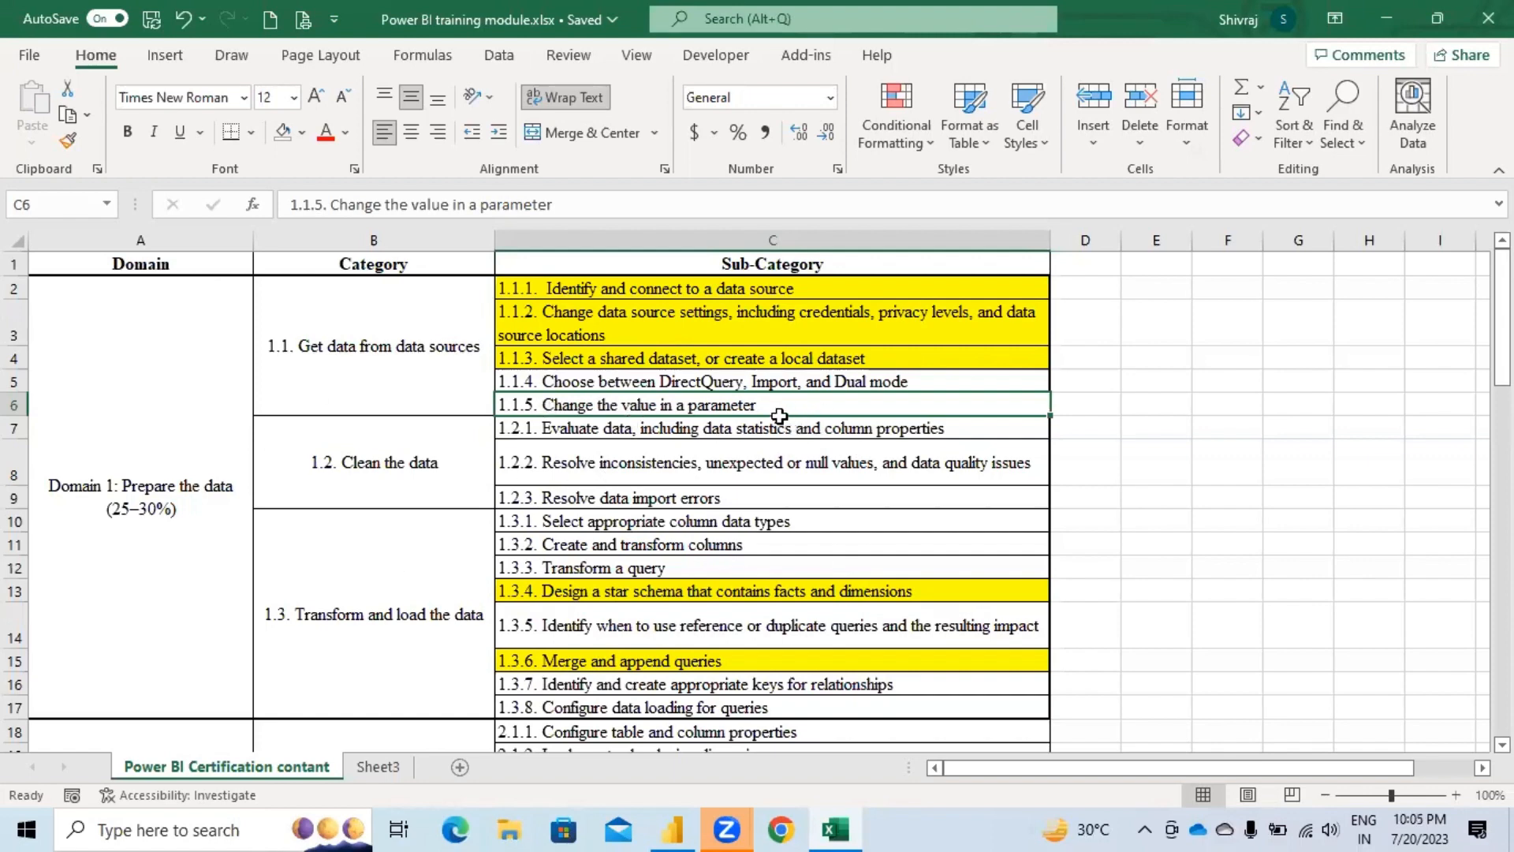
pyautogui.click(302, 133)
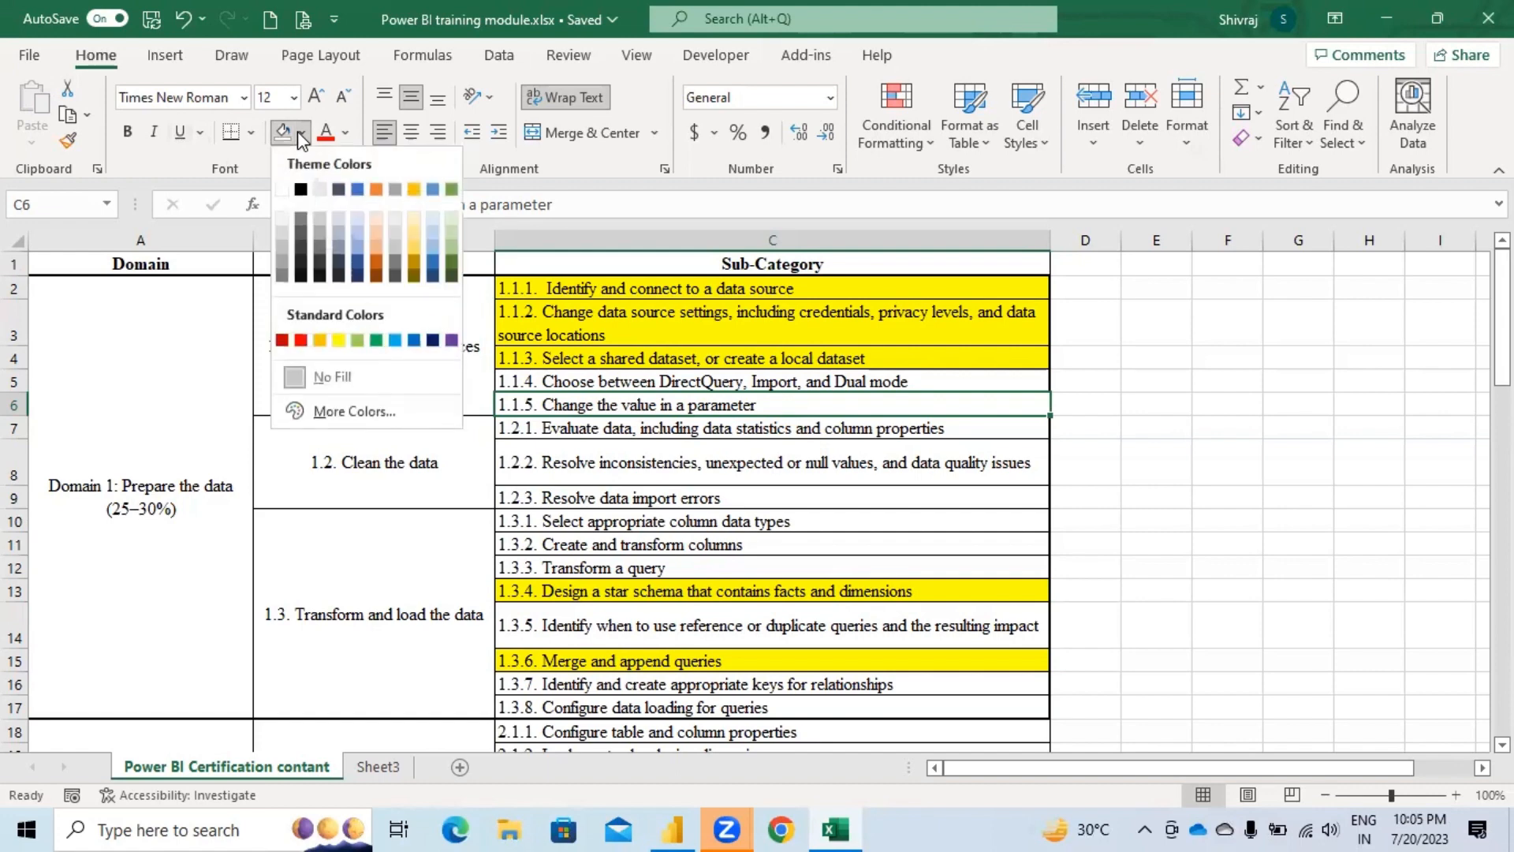
pyautogui.click(339, 340)
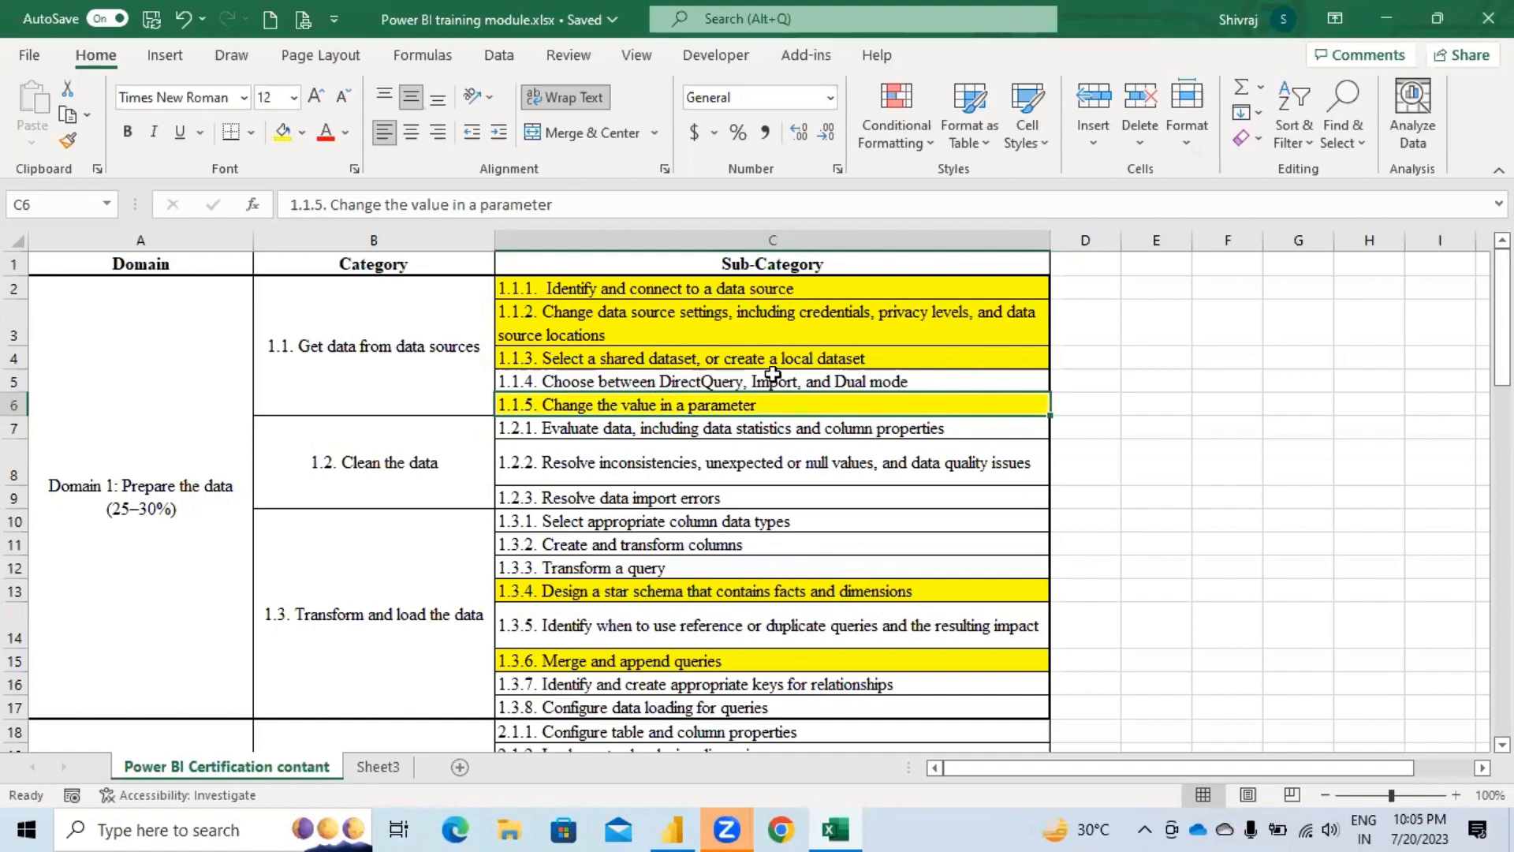
# Step: Switch back to Power BI Desktop and look at the Sample - Superstore table in Data view and Model view
pyautogui.click(672, 829)
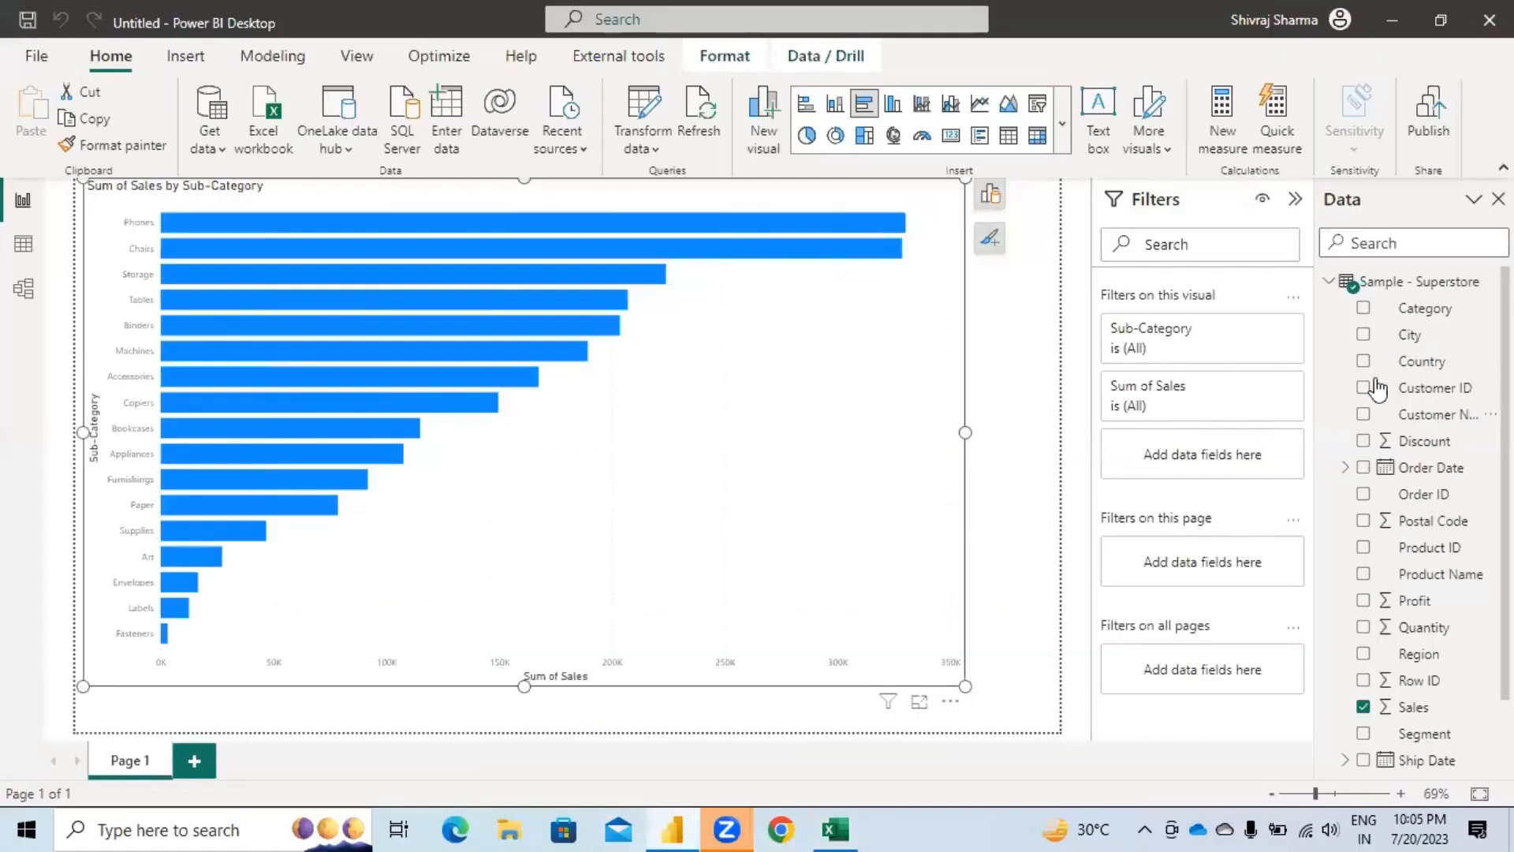
pyautogui.click(1416, 286)
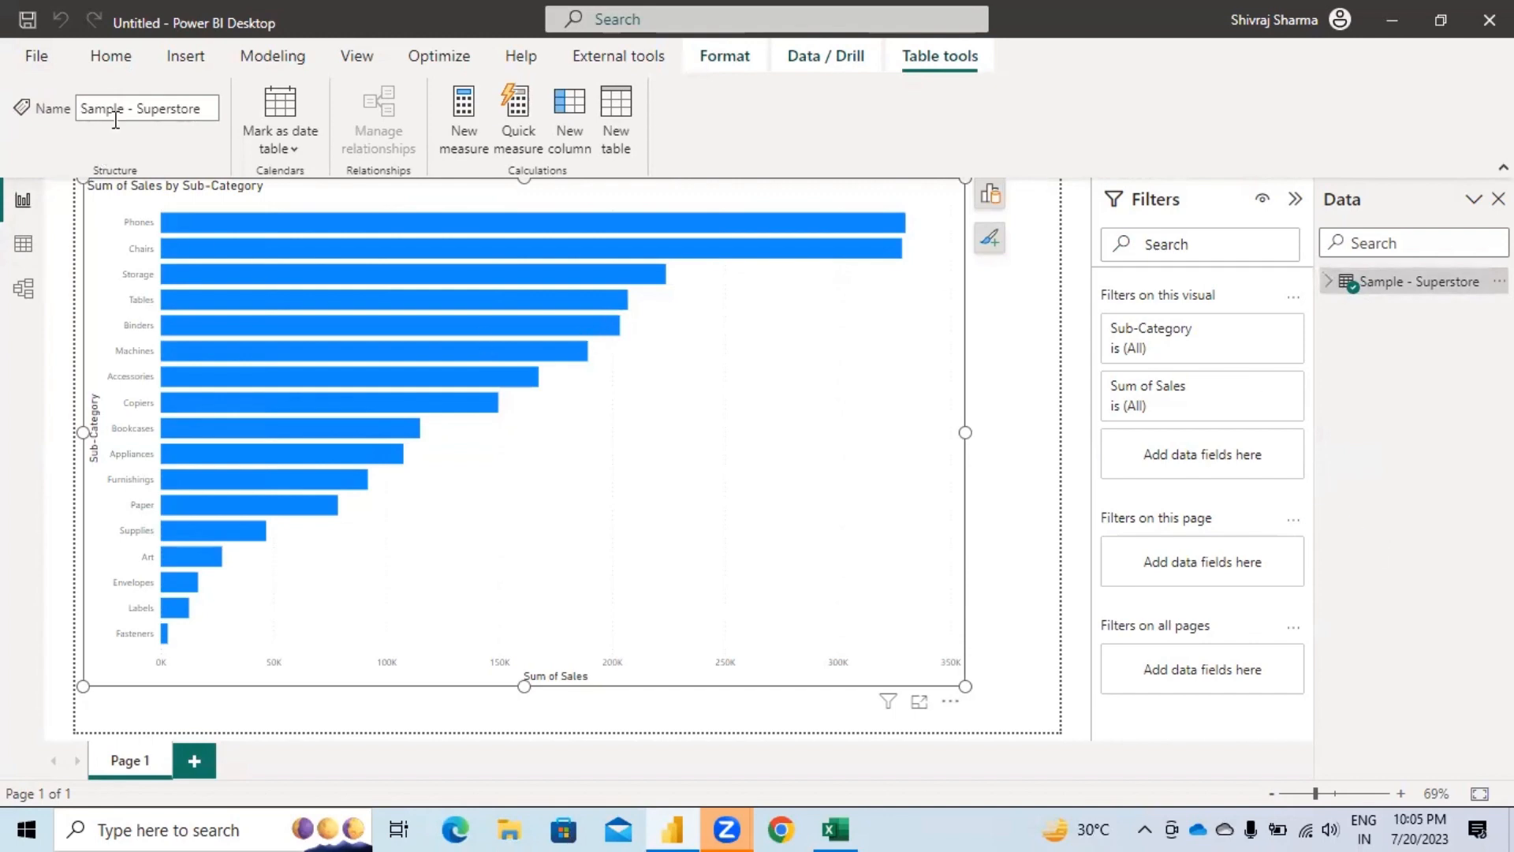
pyautogui.click(112, 61)
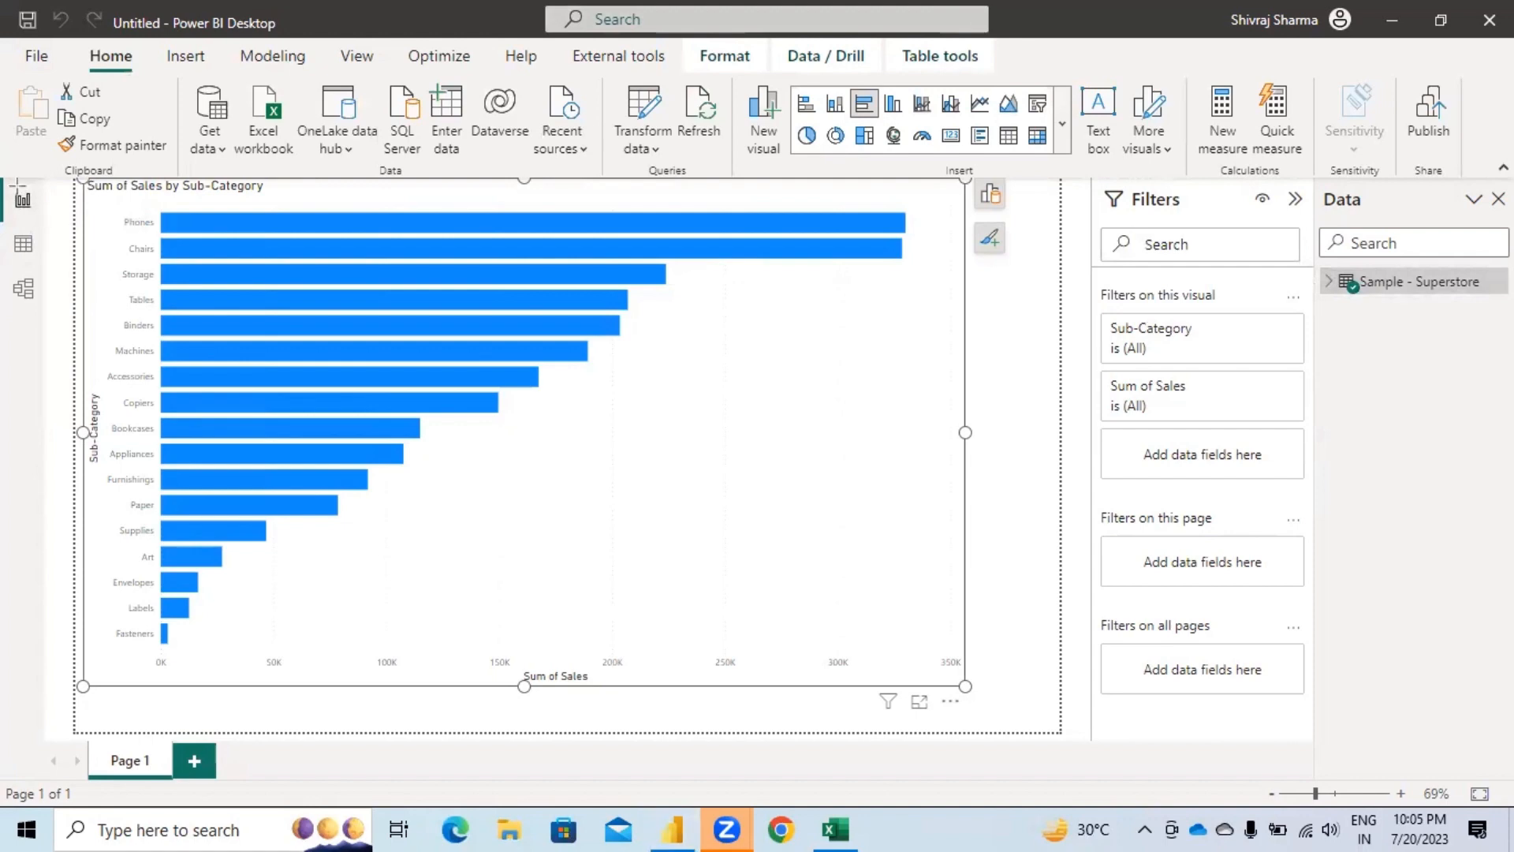
pyautogui.moveTo(11, 180); pyautogui.dragTo(46, 311)
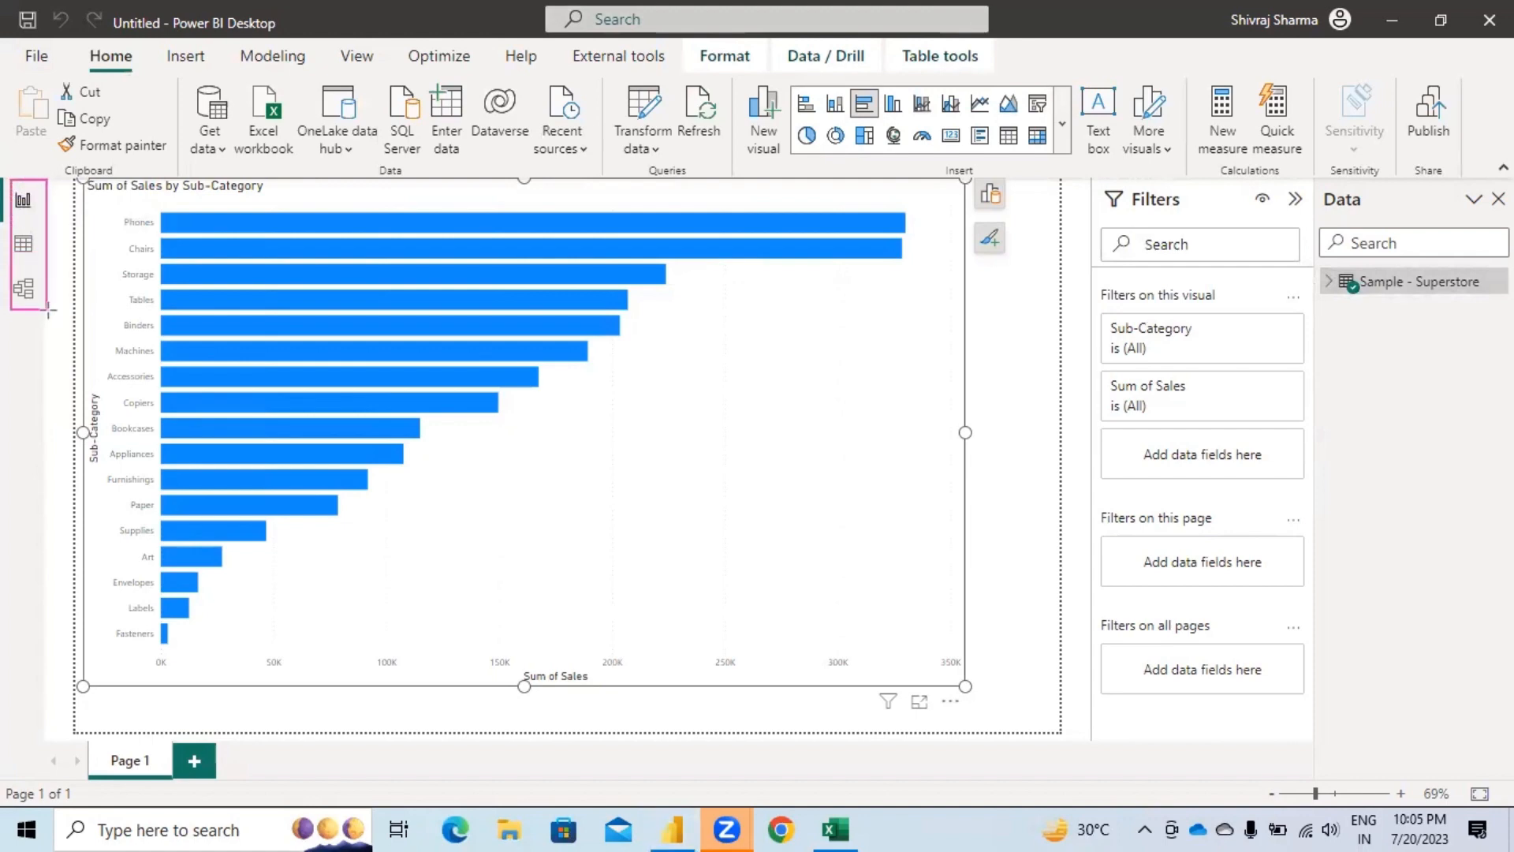
pyautogui.click(30, 245)
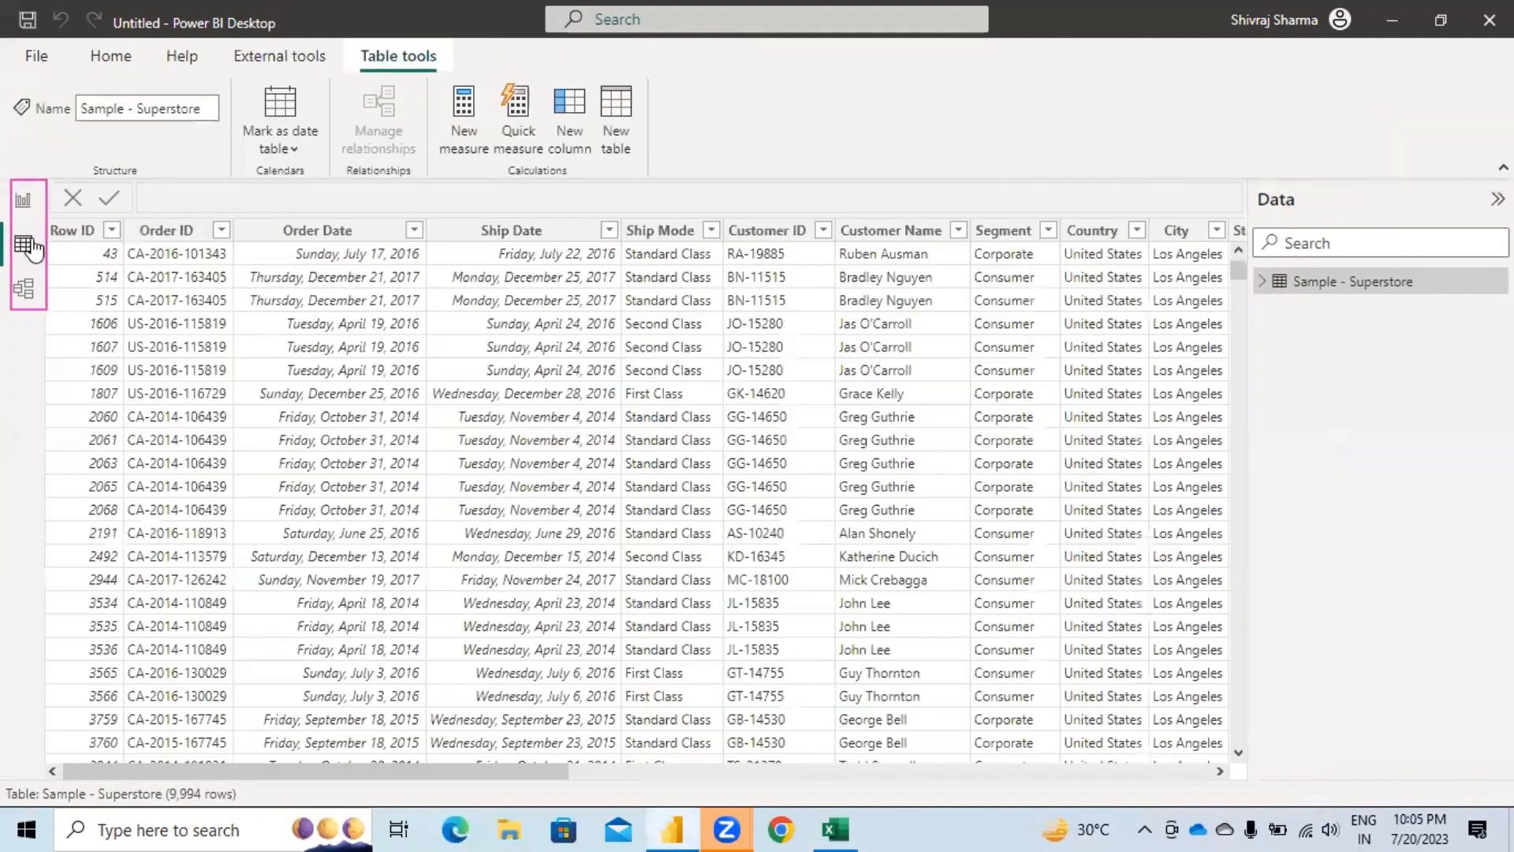
pyautogui.click(30, 290)
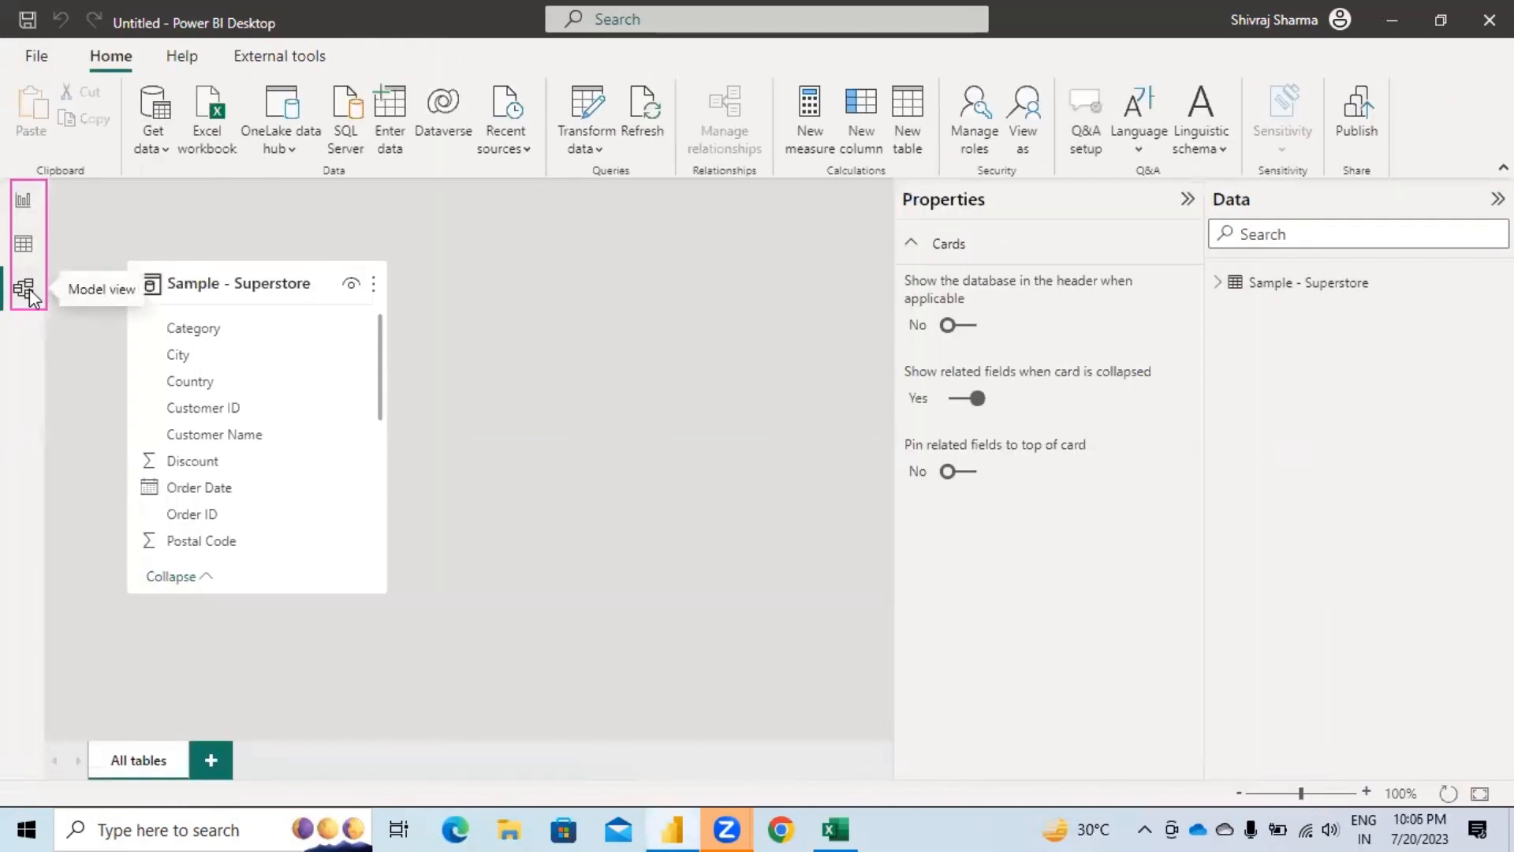
# Step: Compare the Superstore rows in Data view with the report's bar chart and the table's expanded field list
pyautogui.click(23, 246)
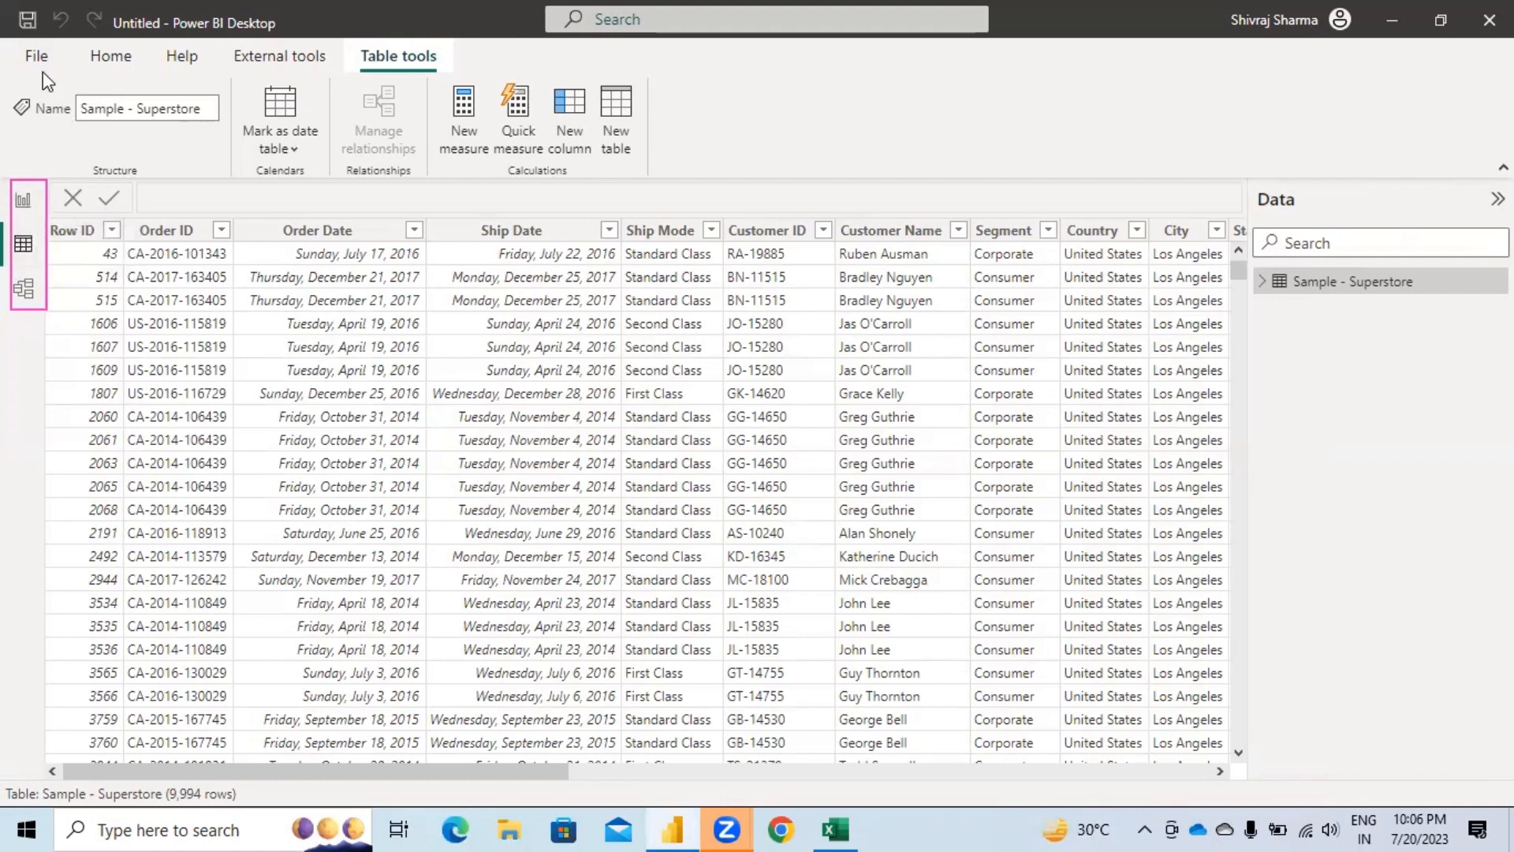
pyautogui.click(113, 63)
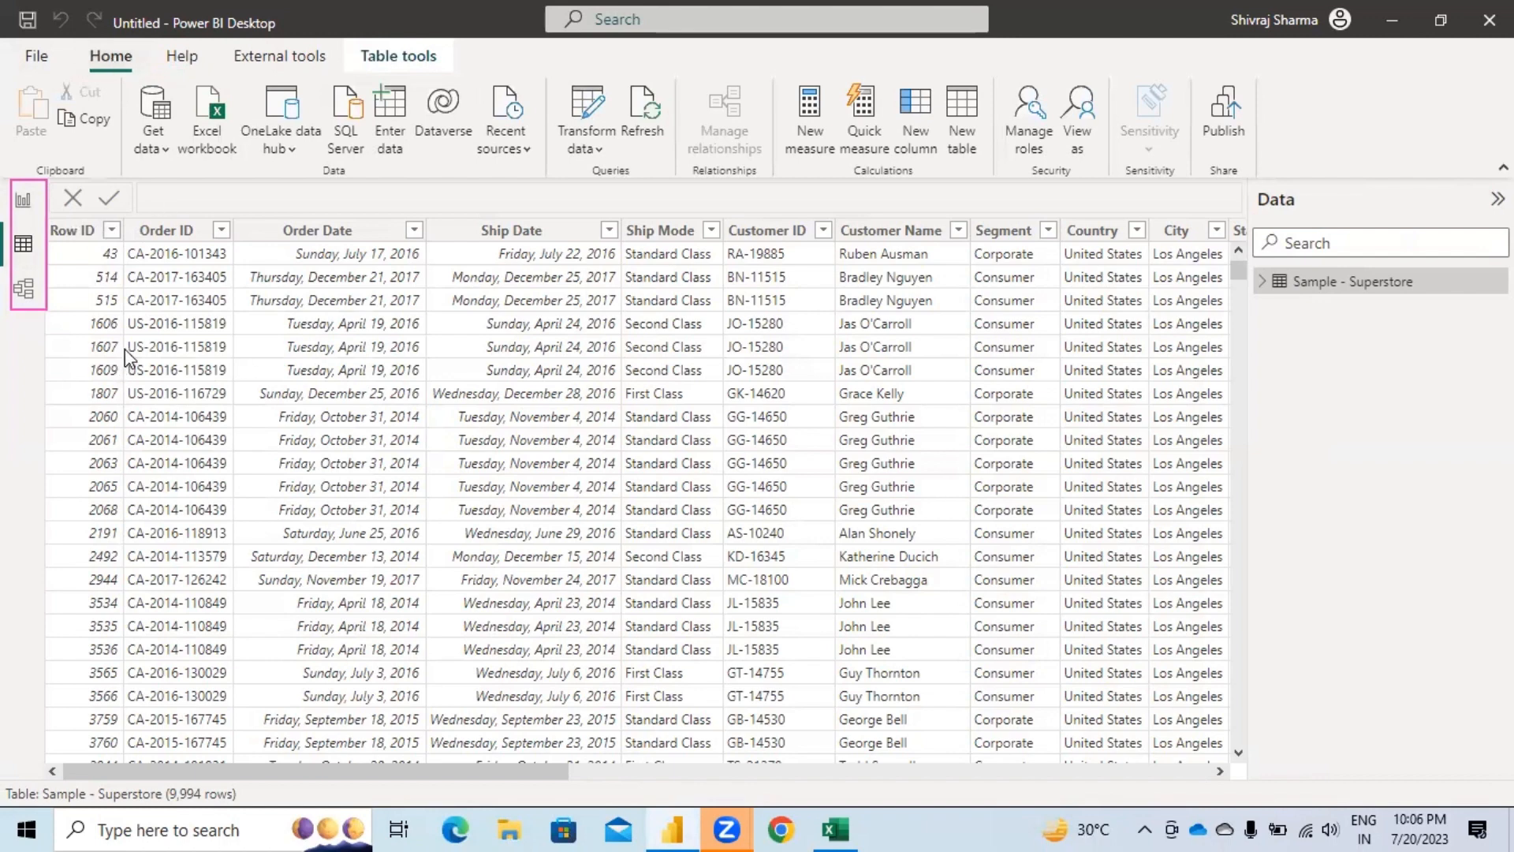
pyautogui.click(23, 206)
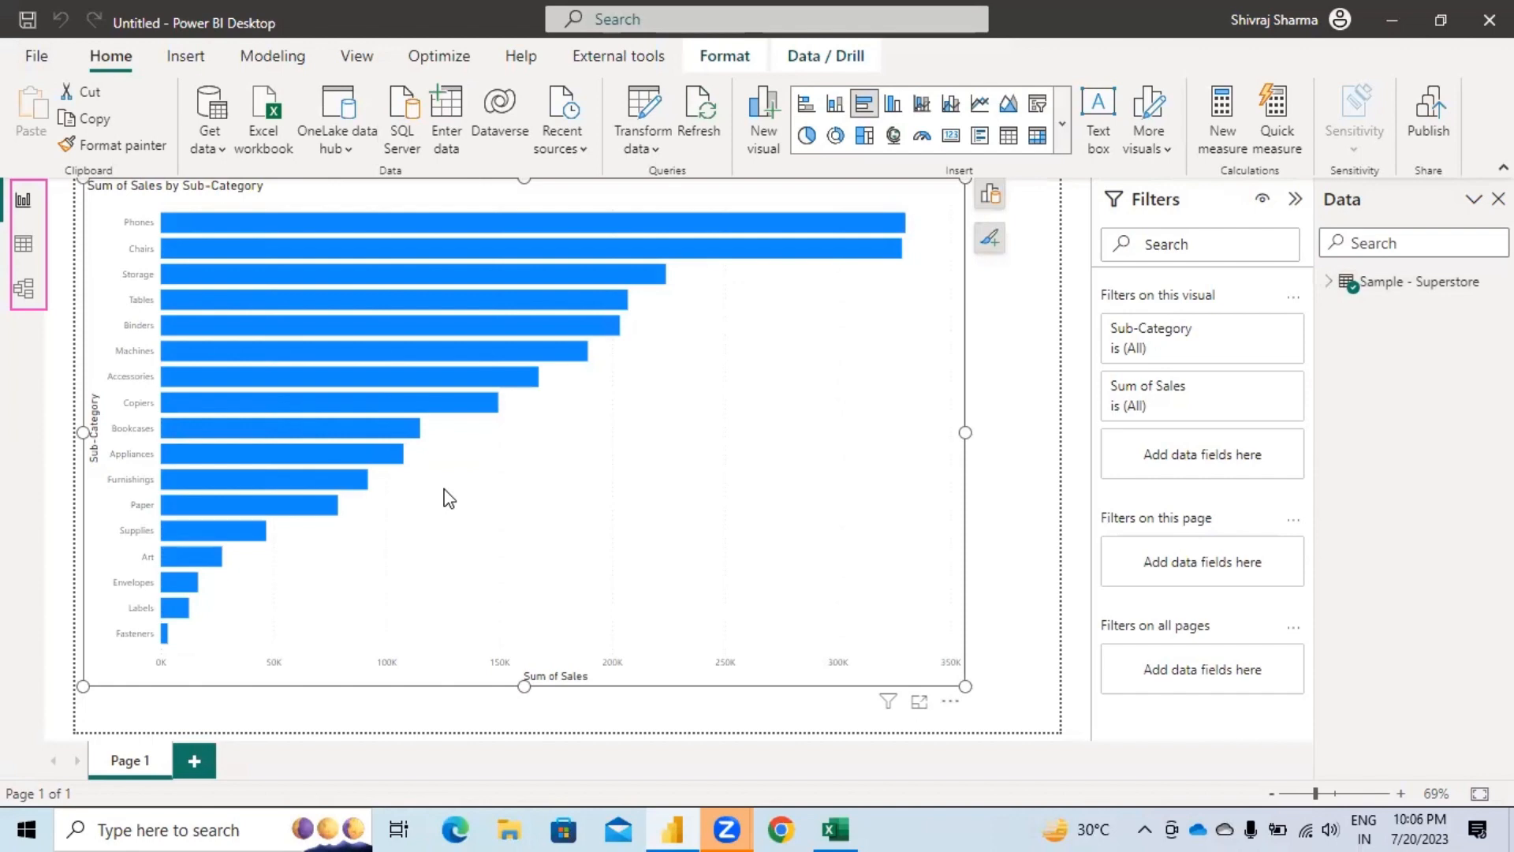
pyautogui.click(1329, 282)
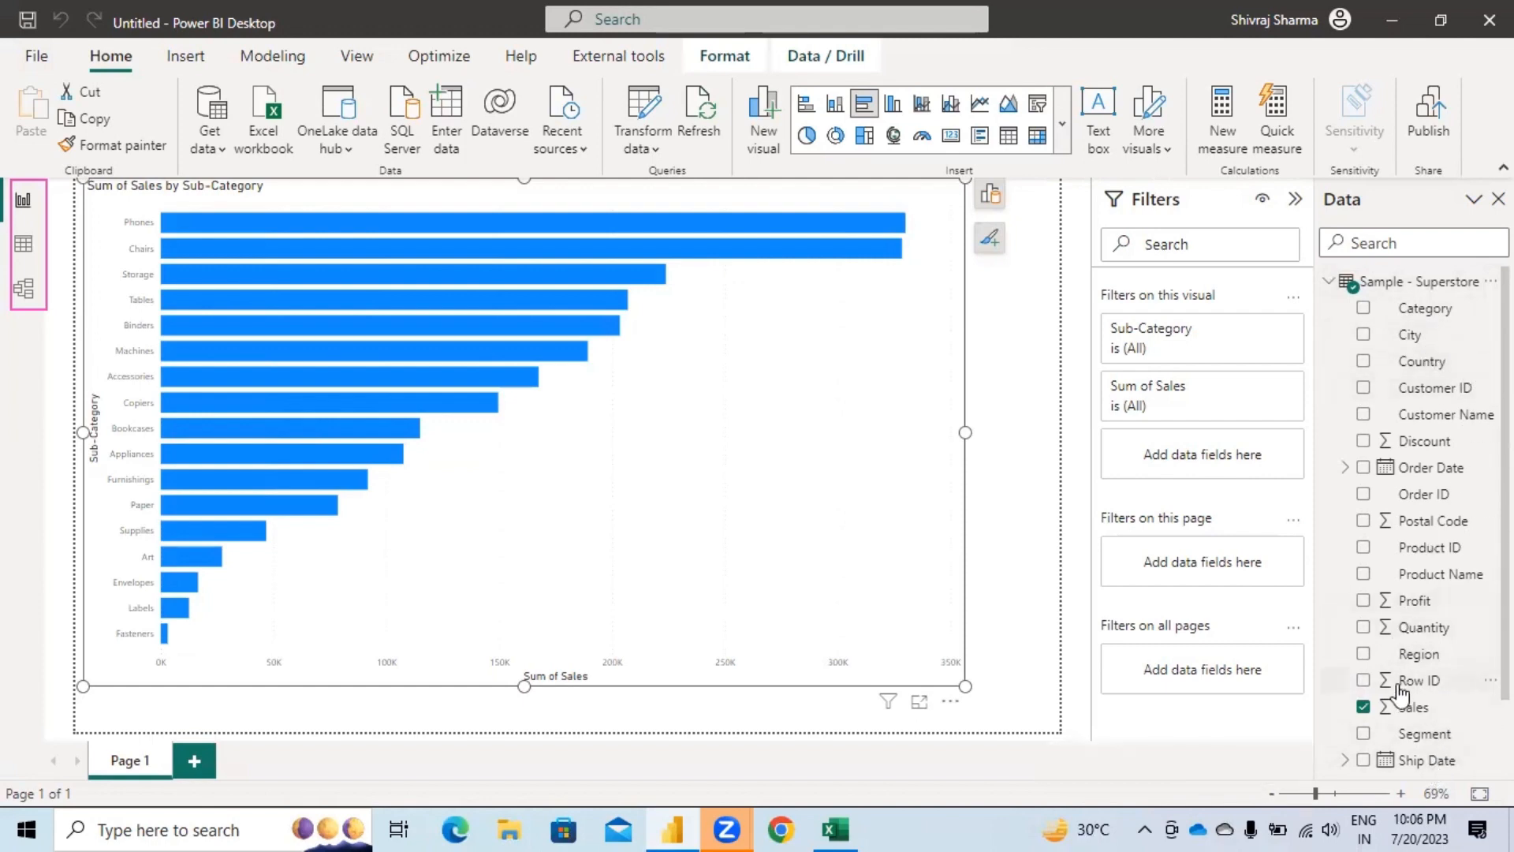
pyautogui.click(23, 244)
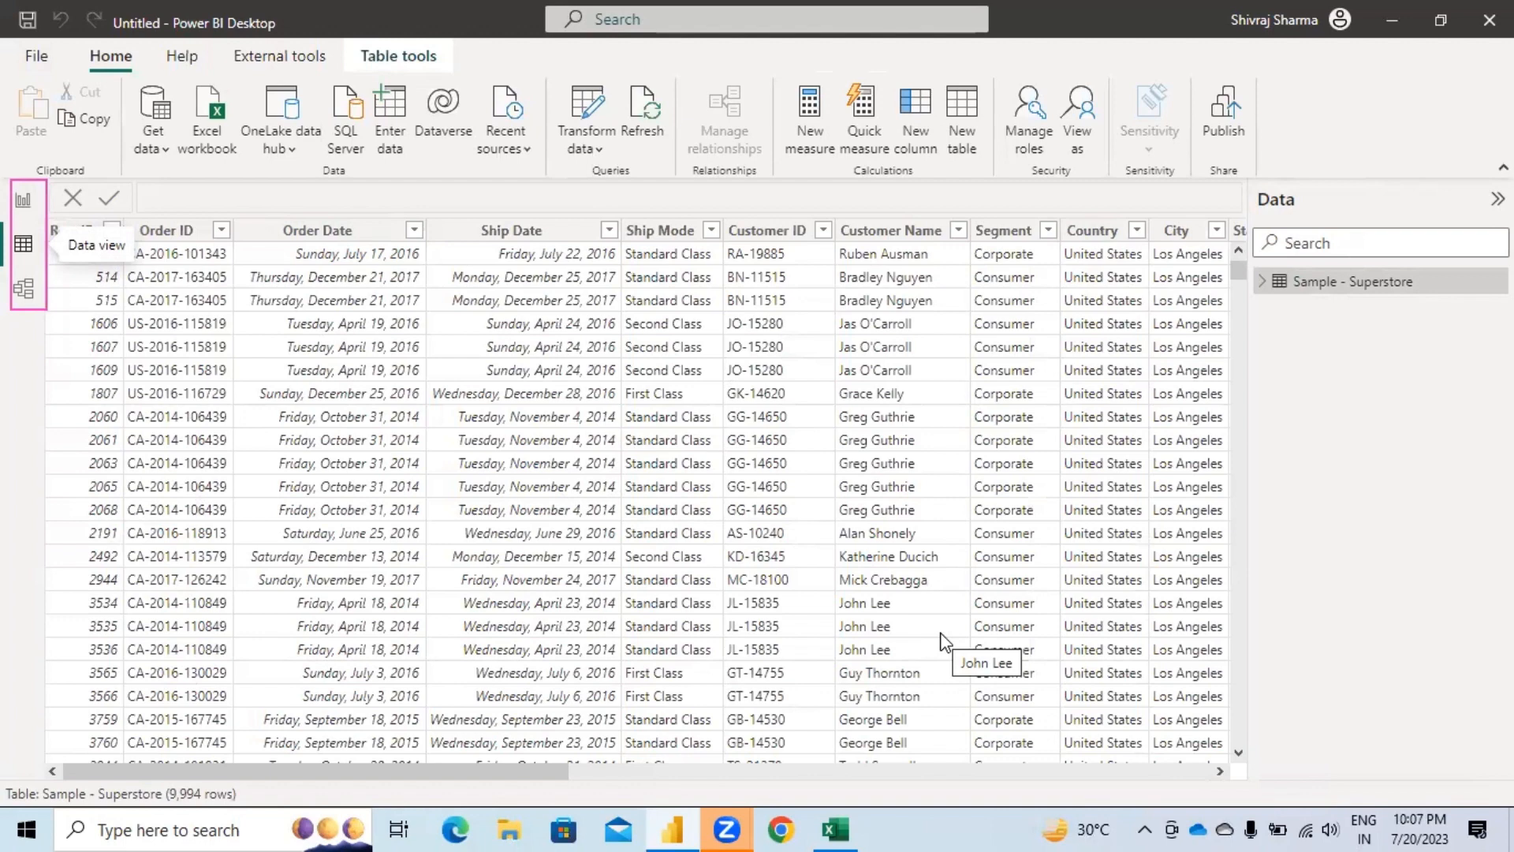
# Step: Switch to the training module workbook in Excel and fill cells C7:C10, topics 1.2.1 to 1.3.1, with a medium blue theme colour
pyautogui.click(849, 828)
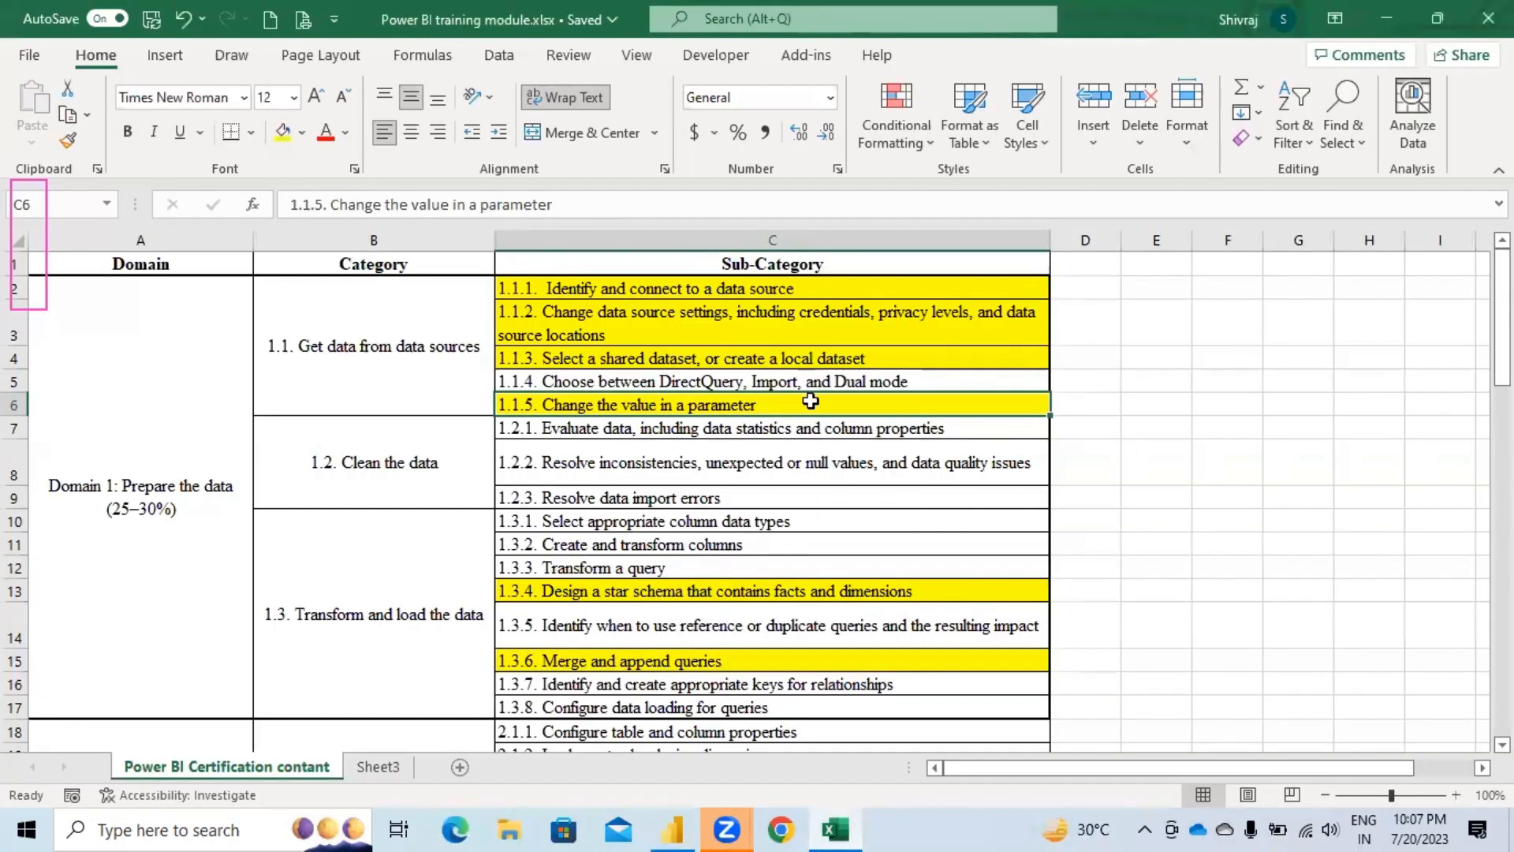
pyautogui.click(1078, 377)
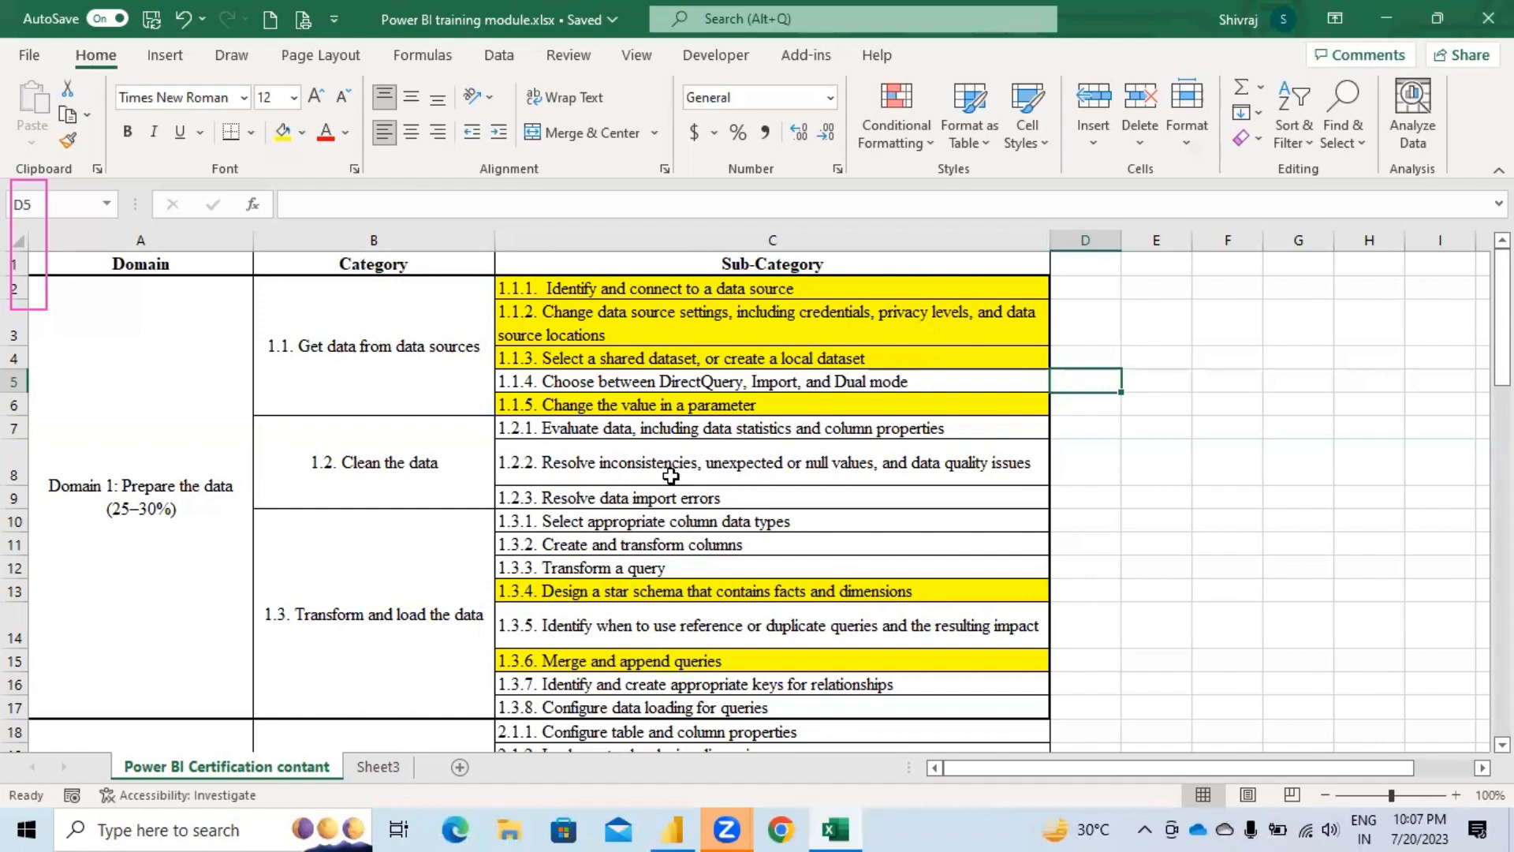
pyautogui.click(381, 499)
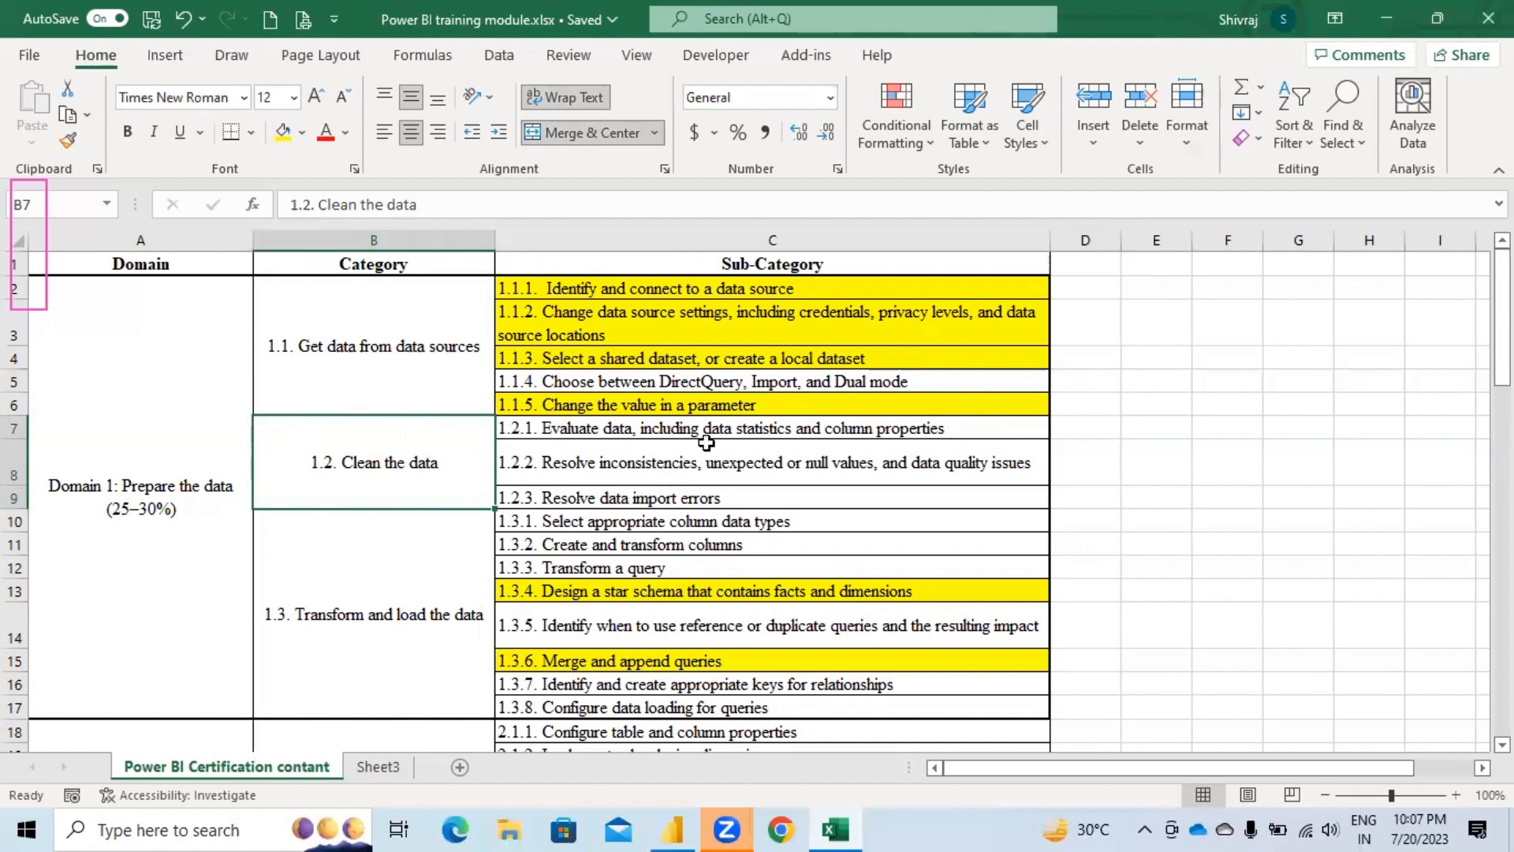
pyautogui.click(975, 426)
pyautogui.moveTo(974, 426); pyautogui.dragTo(968, 472)
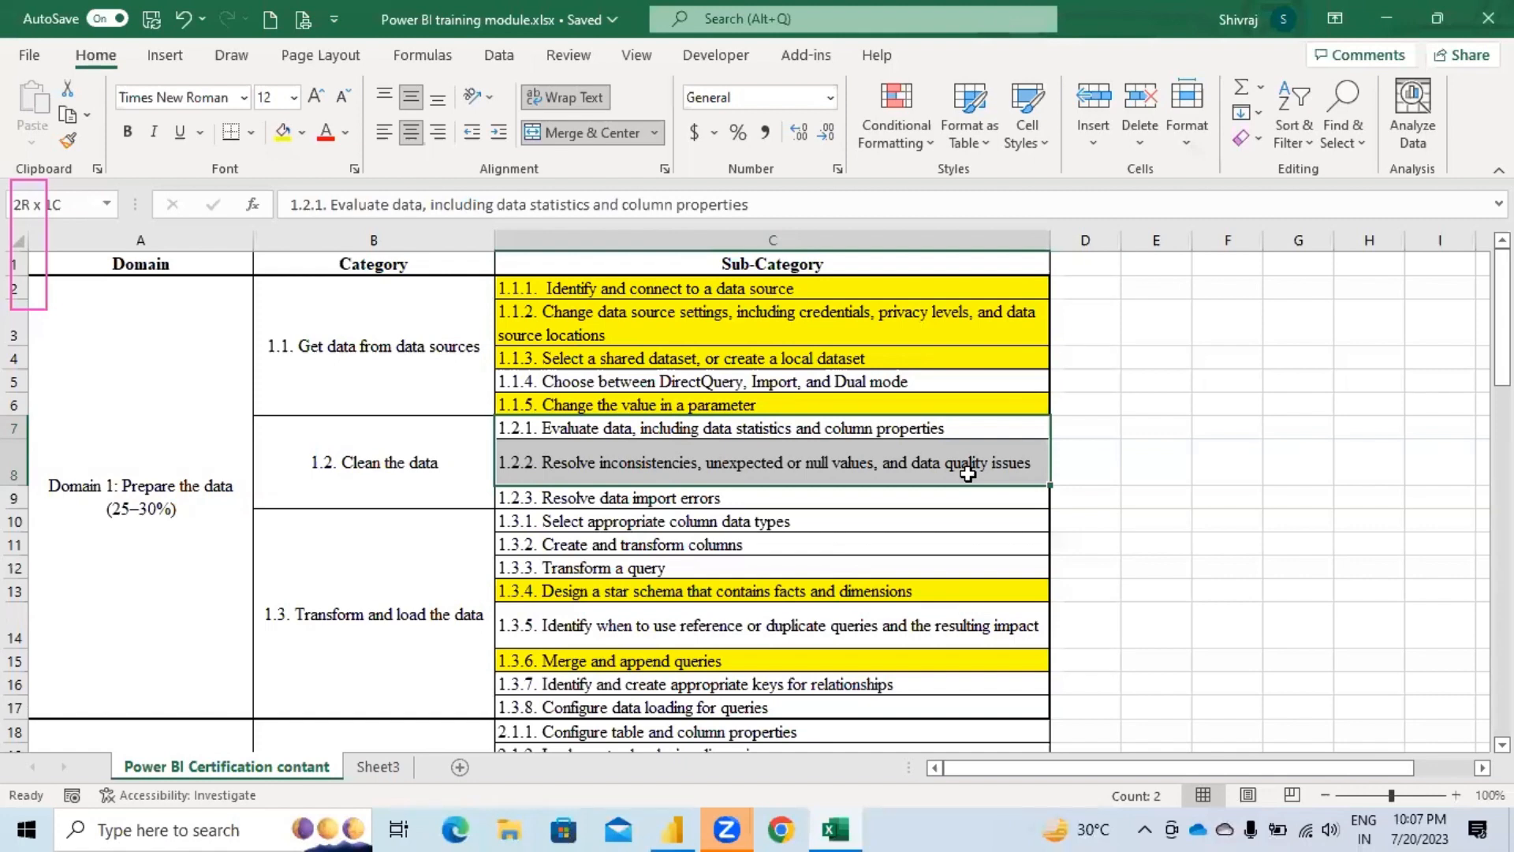
pyautogui.moveTo(968, 472); pyautogui.dragTo(954, 494)
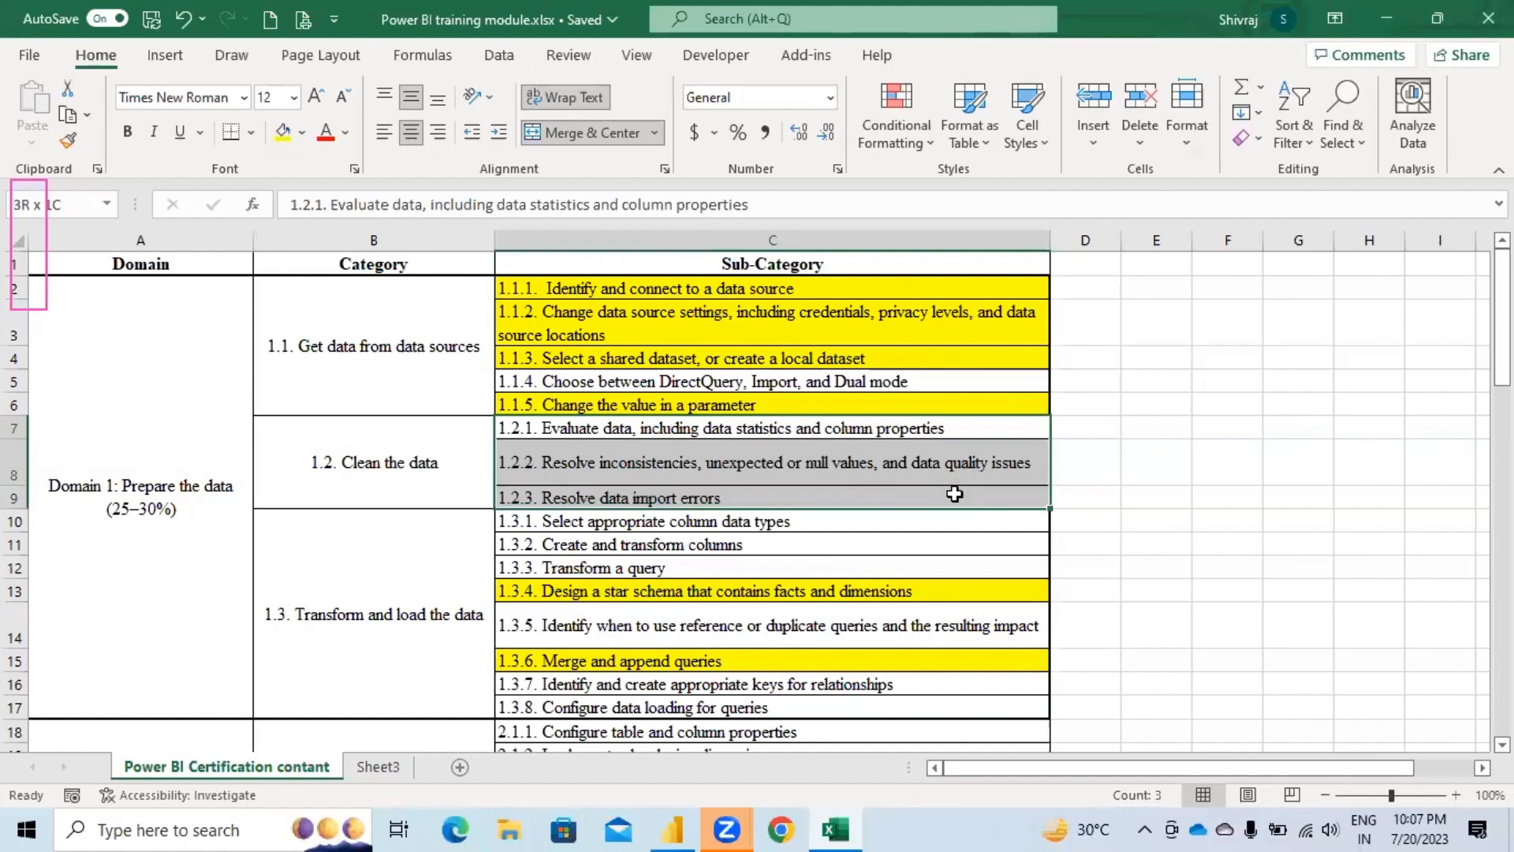
pyautogui.moveTo(954, 494); pyautogui.dragTo(951, 513)
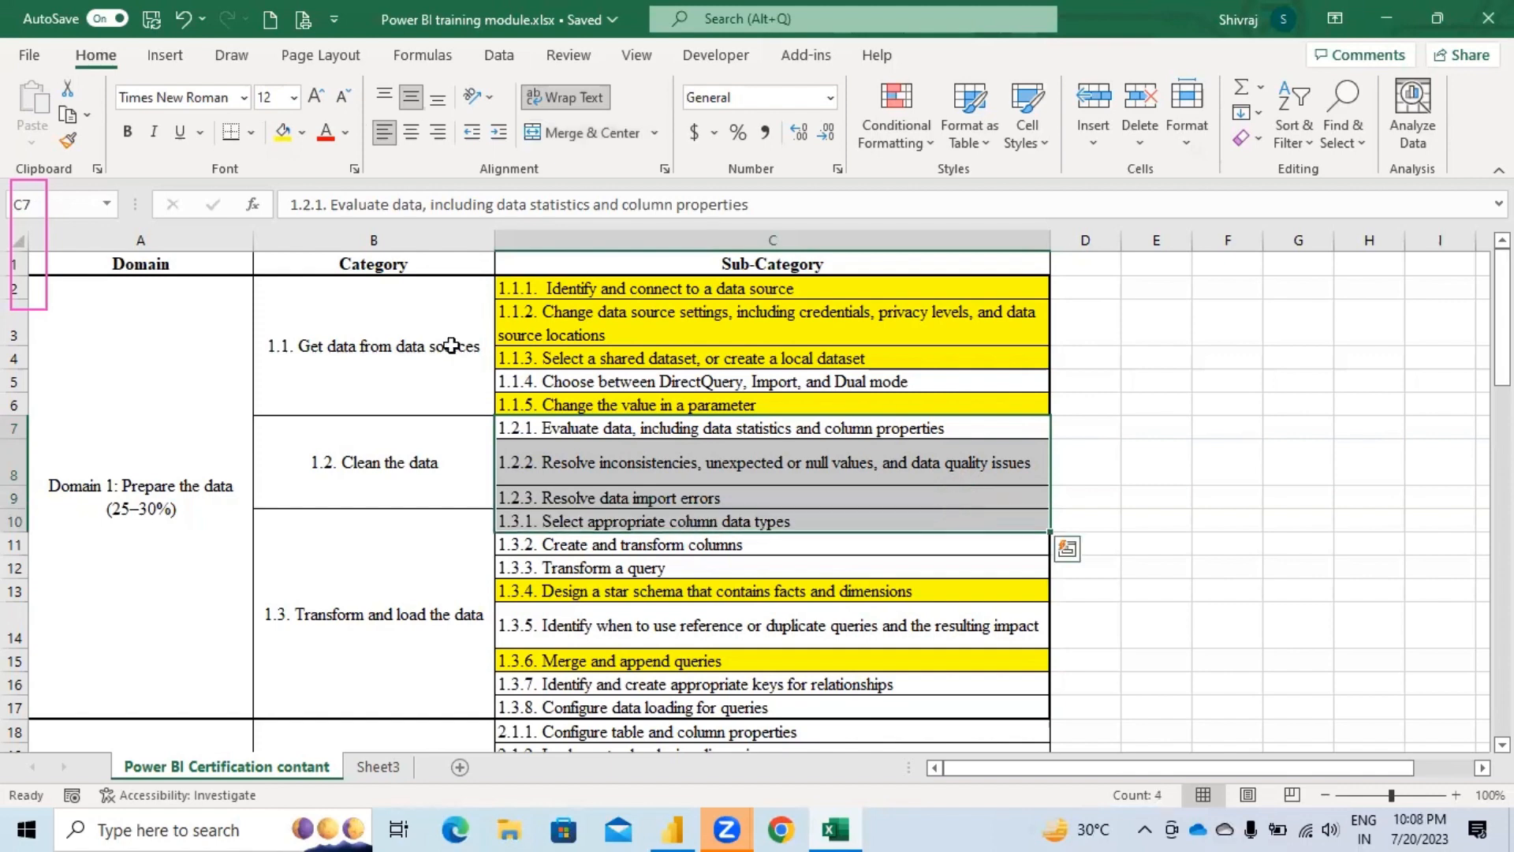
pyautogui.click(302, 134)
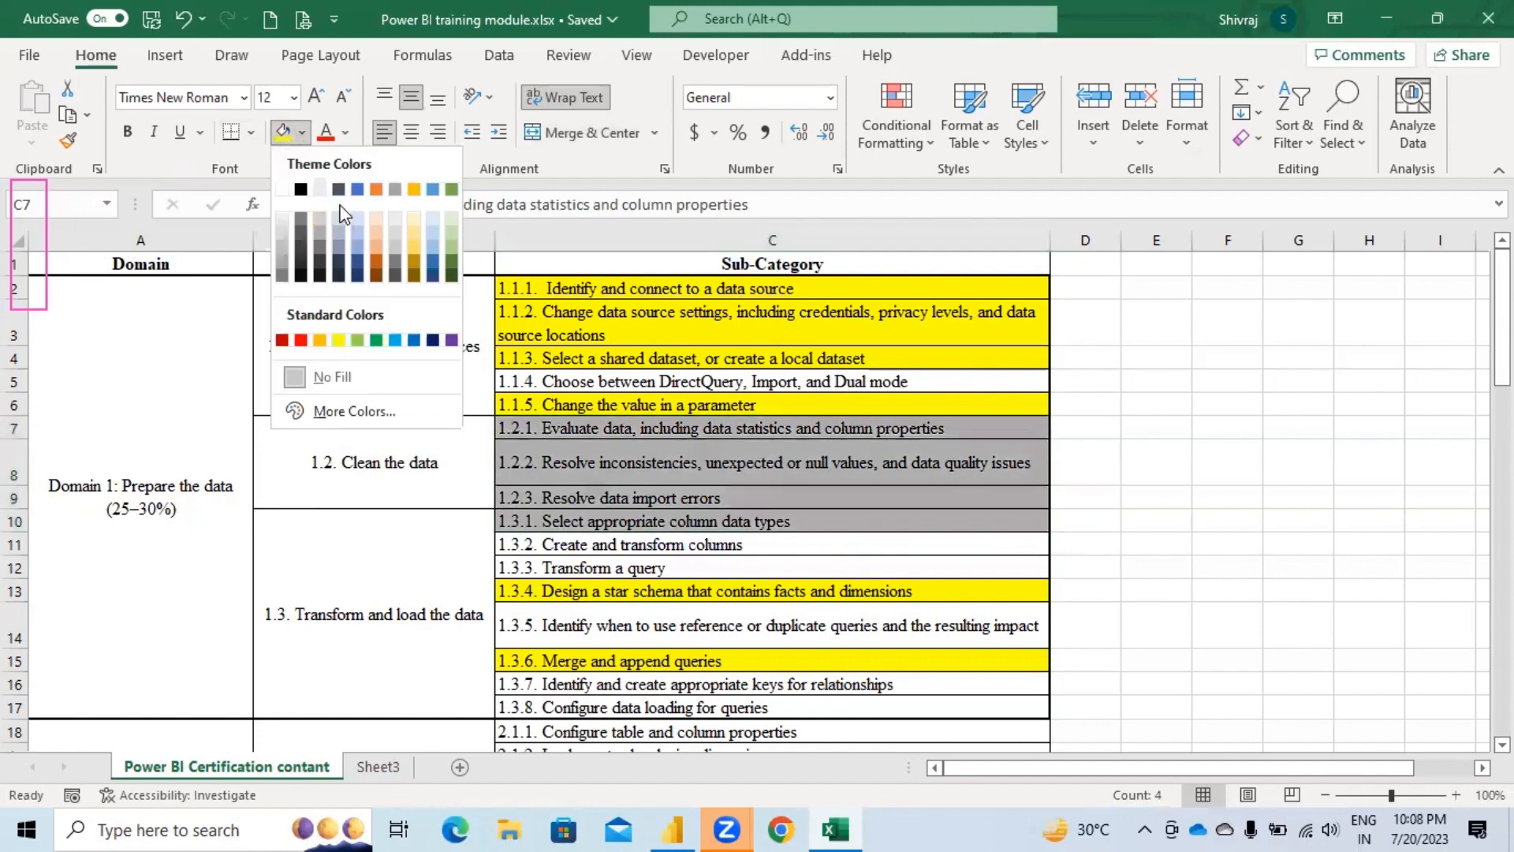
pyautogui.click(357, 247)
pyautogui.click(357, 246)
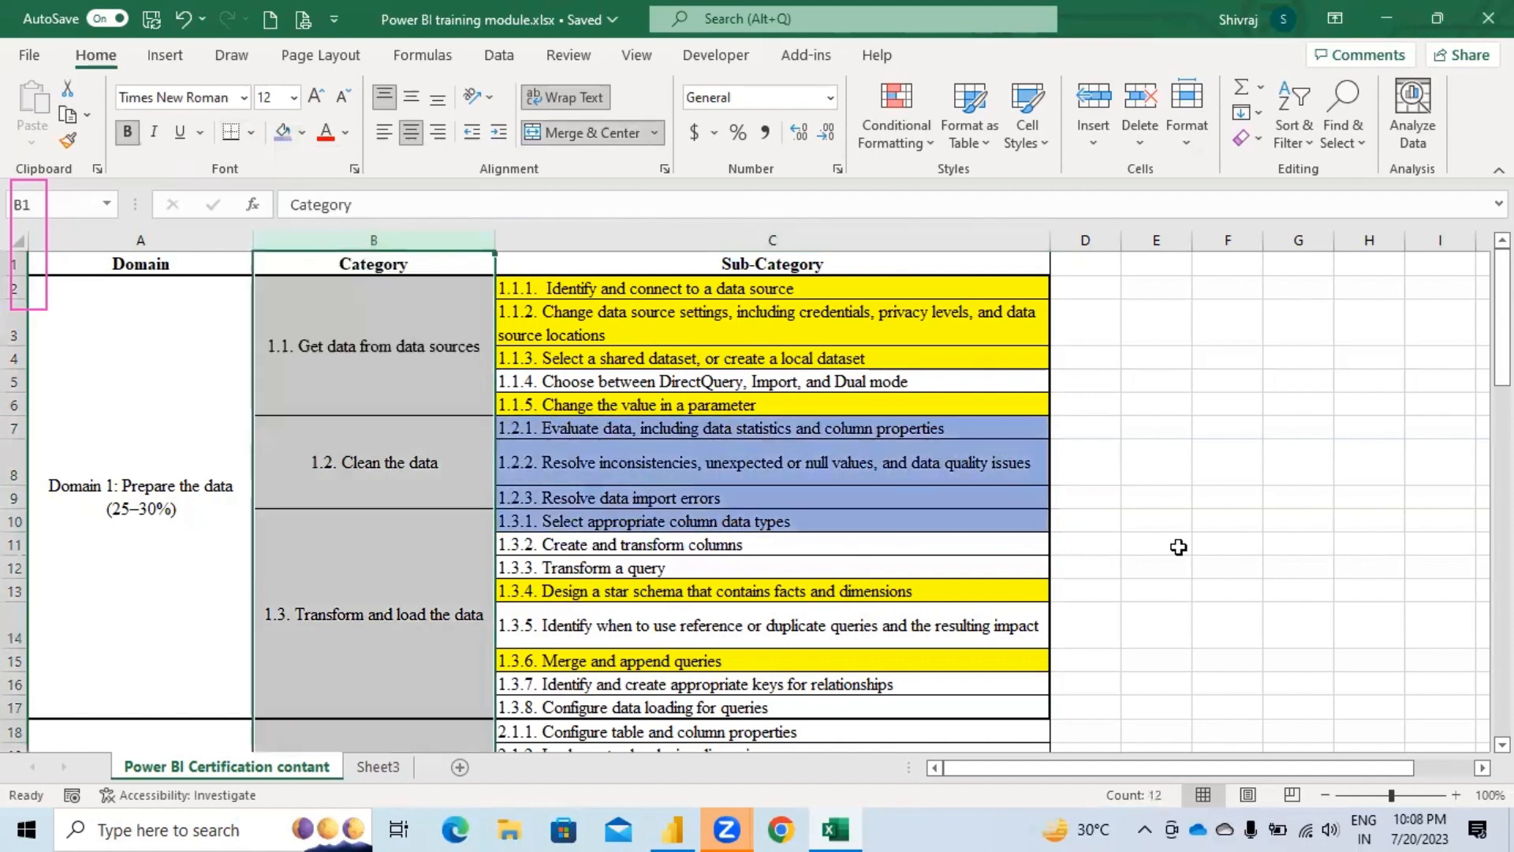
pyautogui.click(1143, 488)
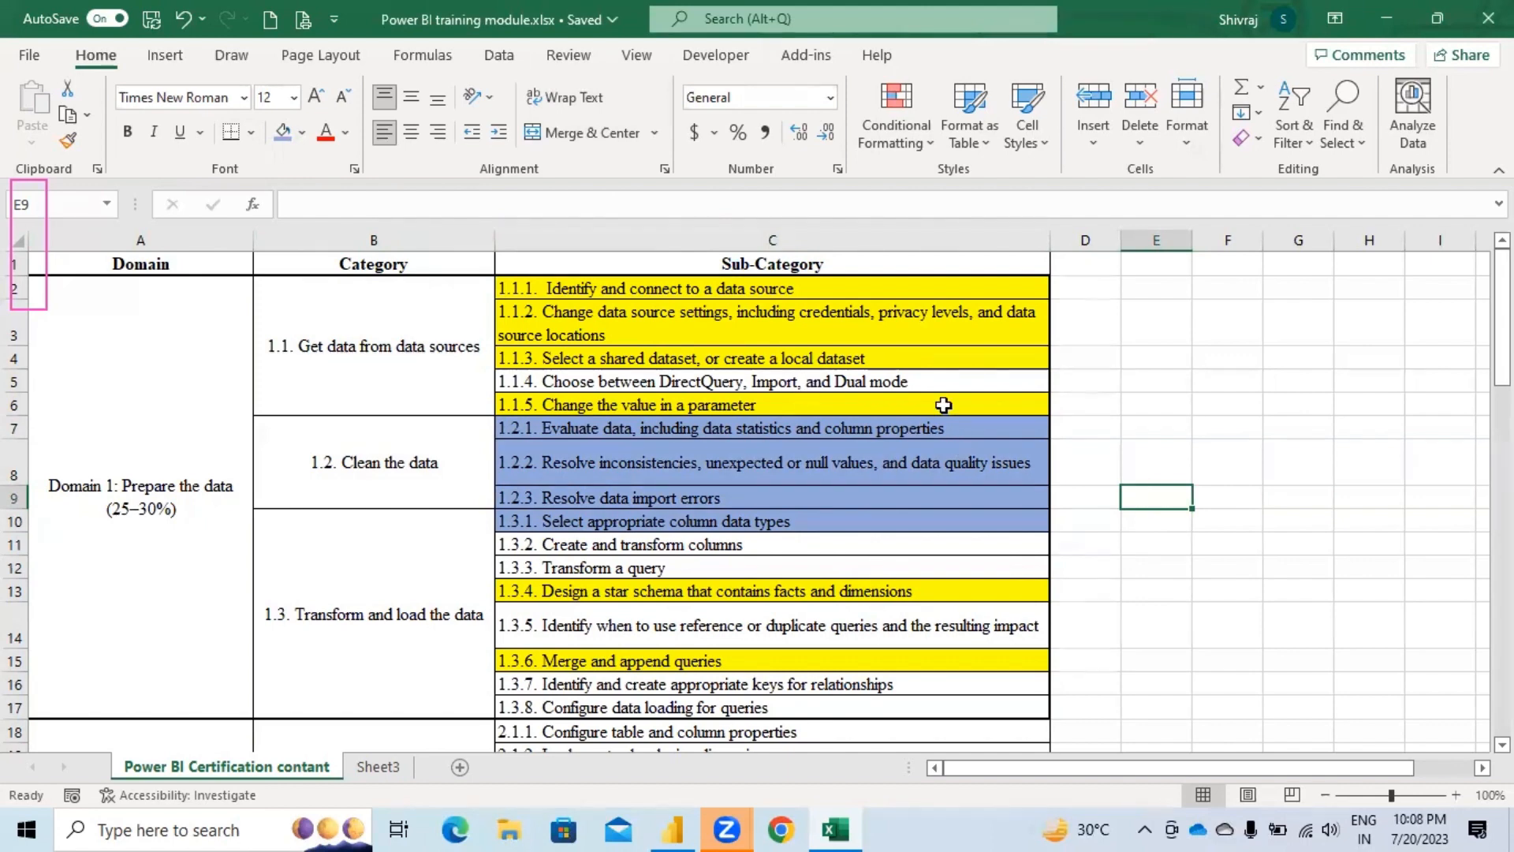
pyautogui.click(958, 428)
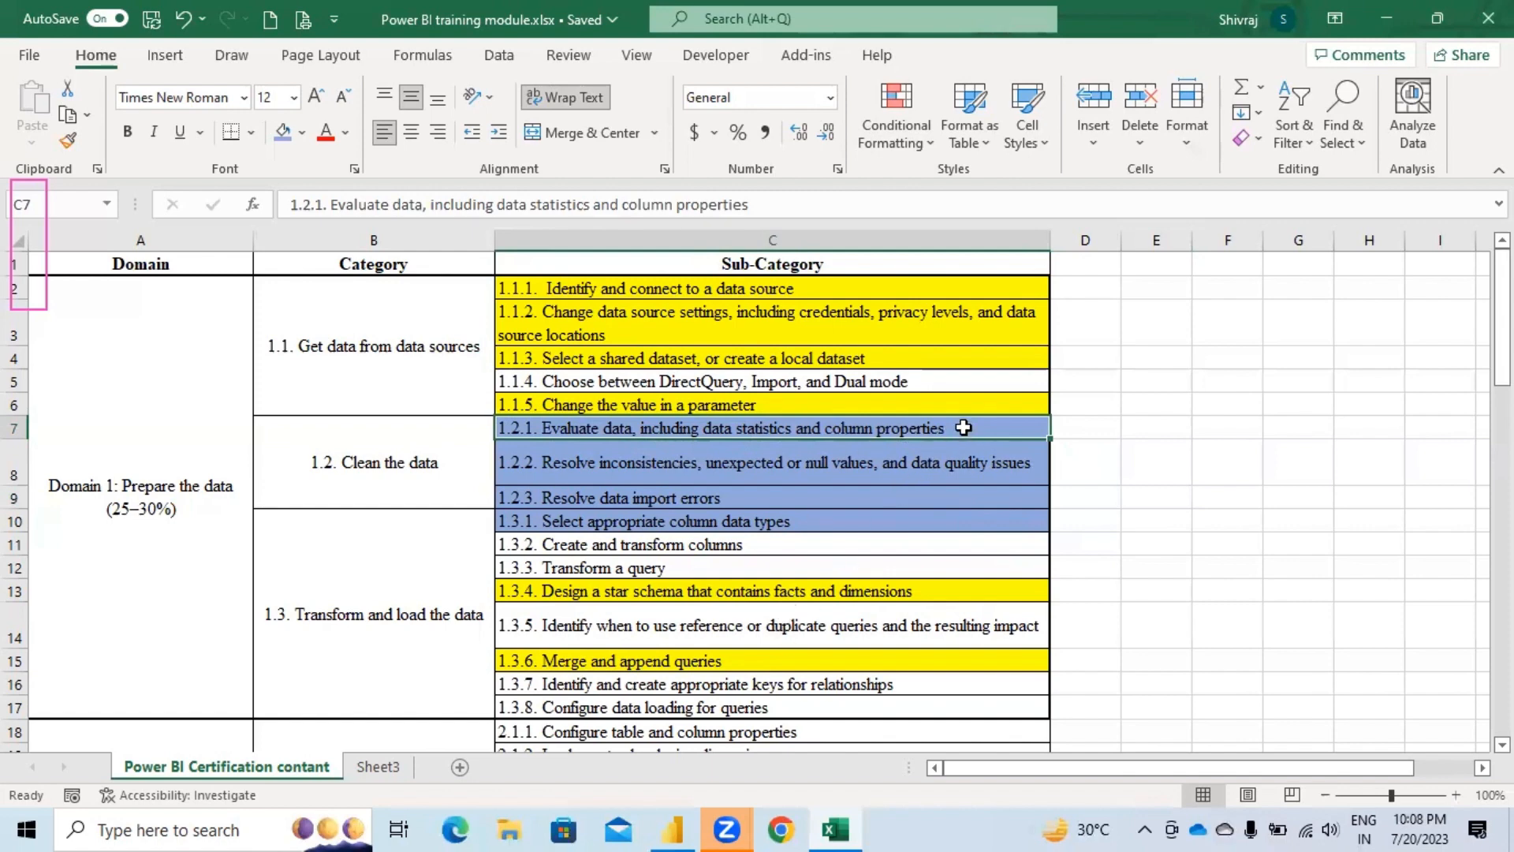
pyautogui.click(675, 828)
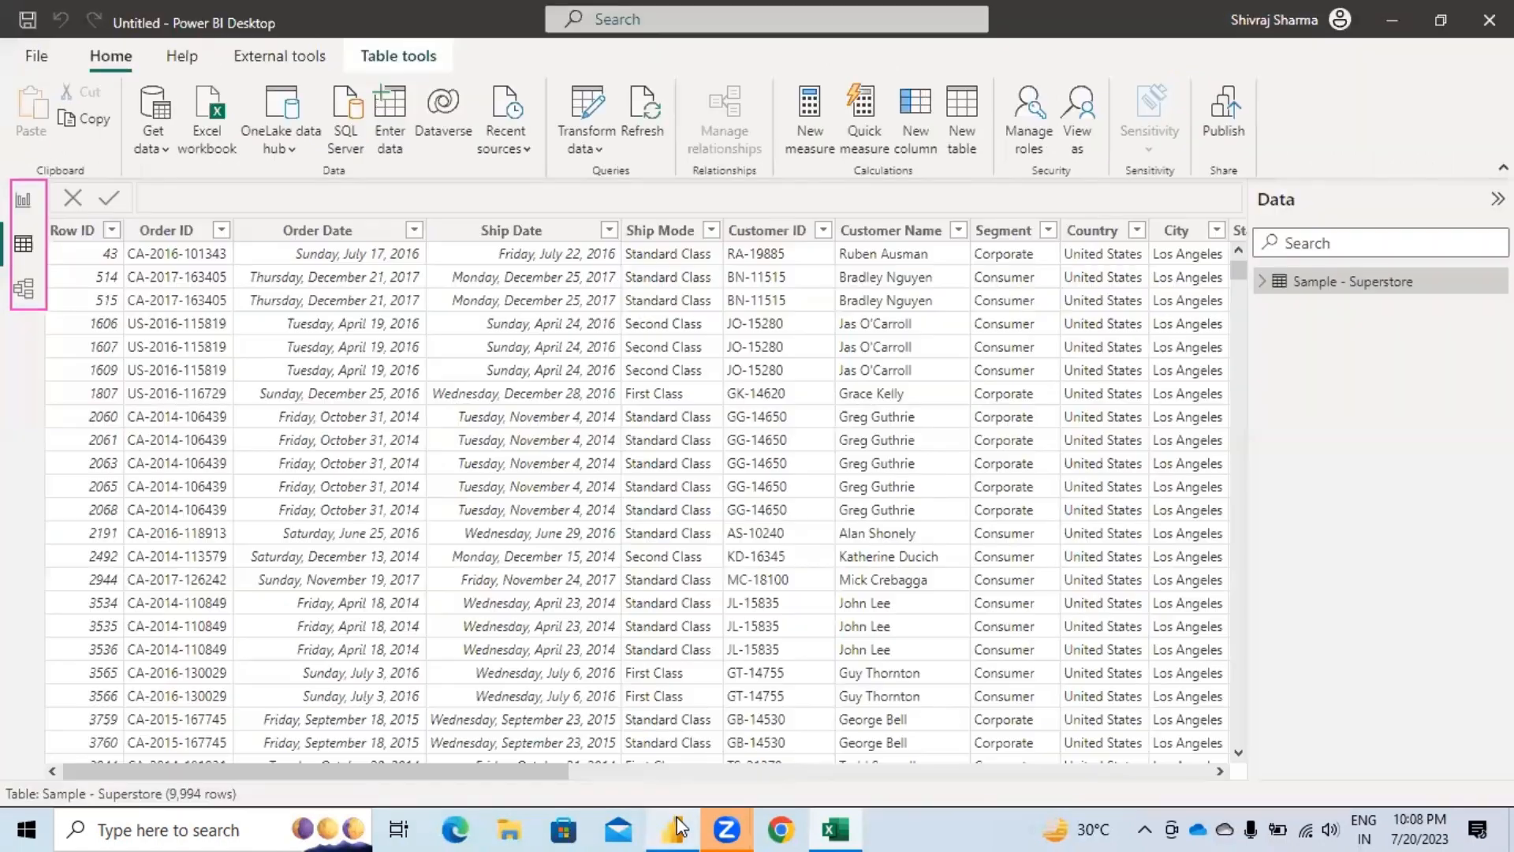
pyautogui.click(676, 828)
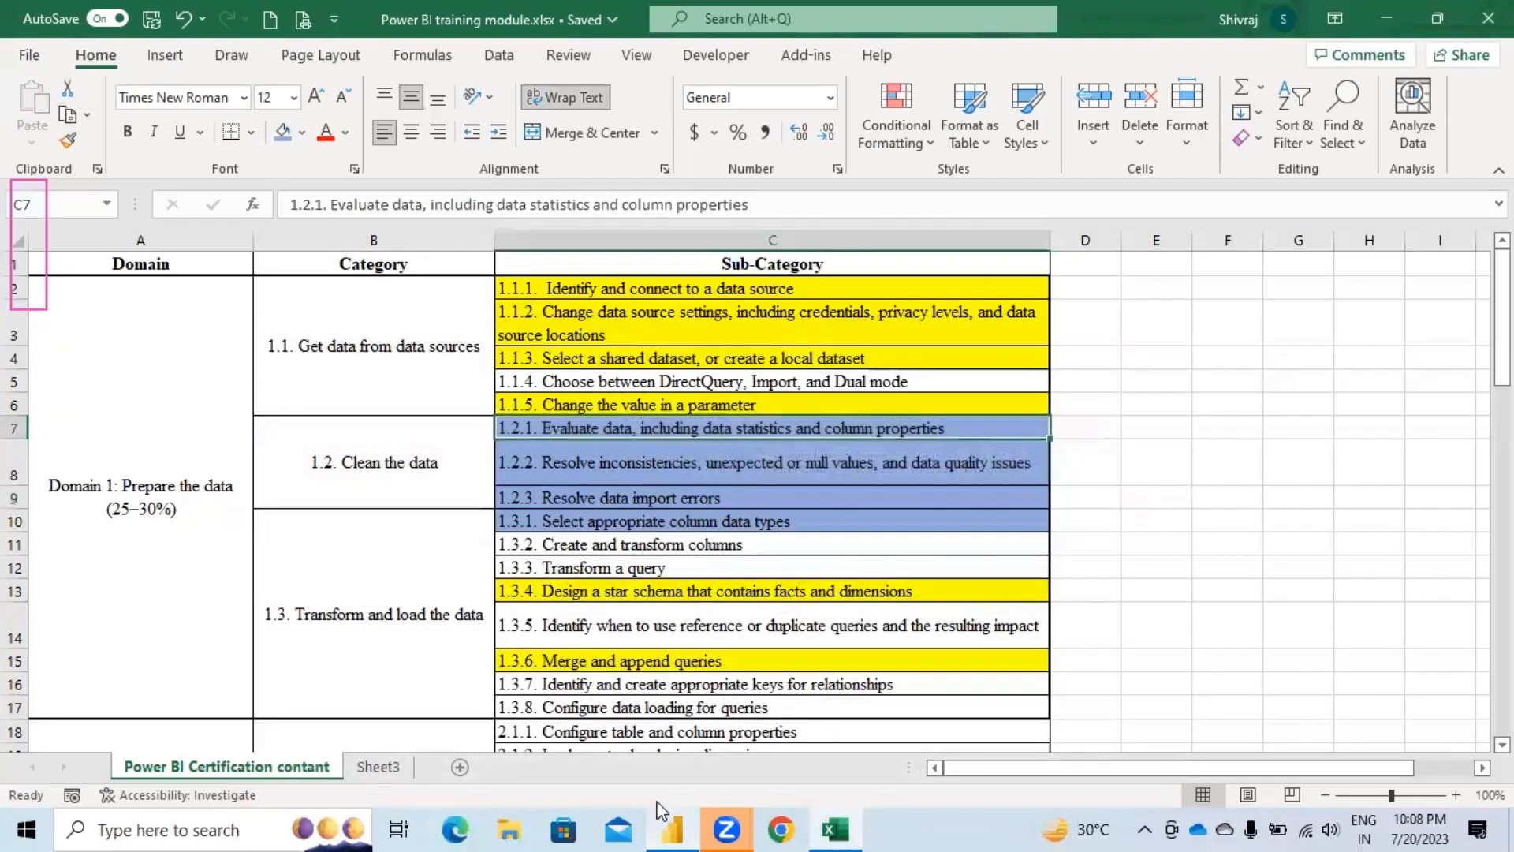
# Step: Clear the fill of cell C6, topic 1.1.5 on changing the value in a parameter
pyautogui.click(773, 404)
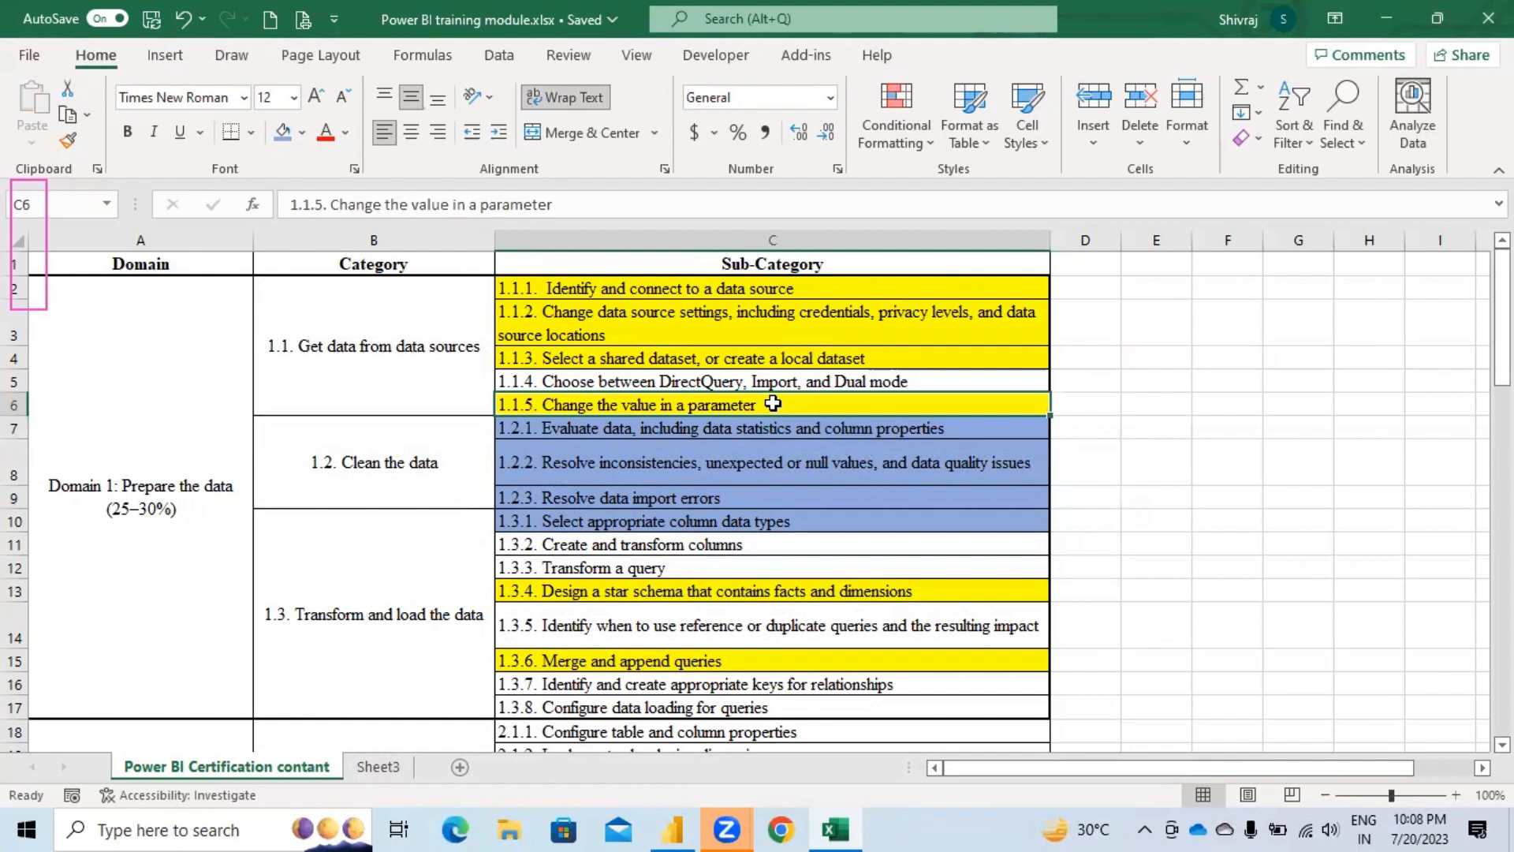
pyautogui.click(306, 135)
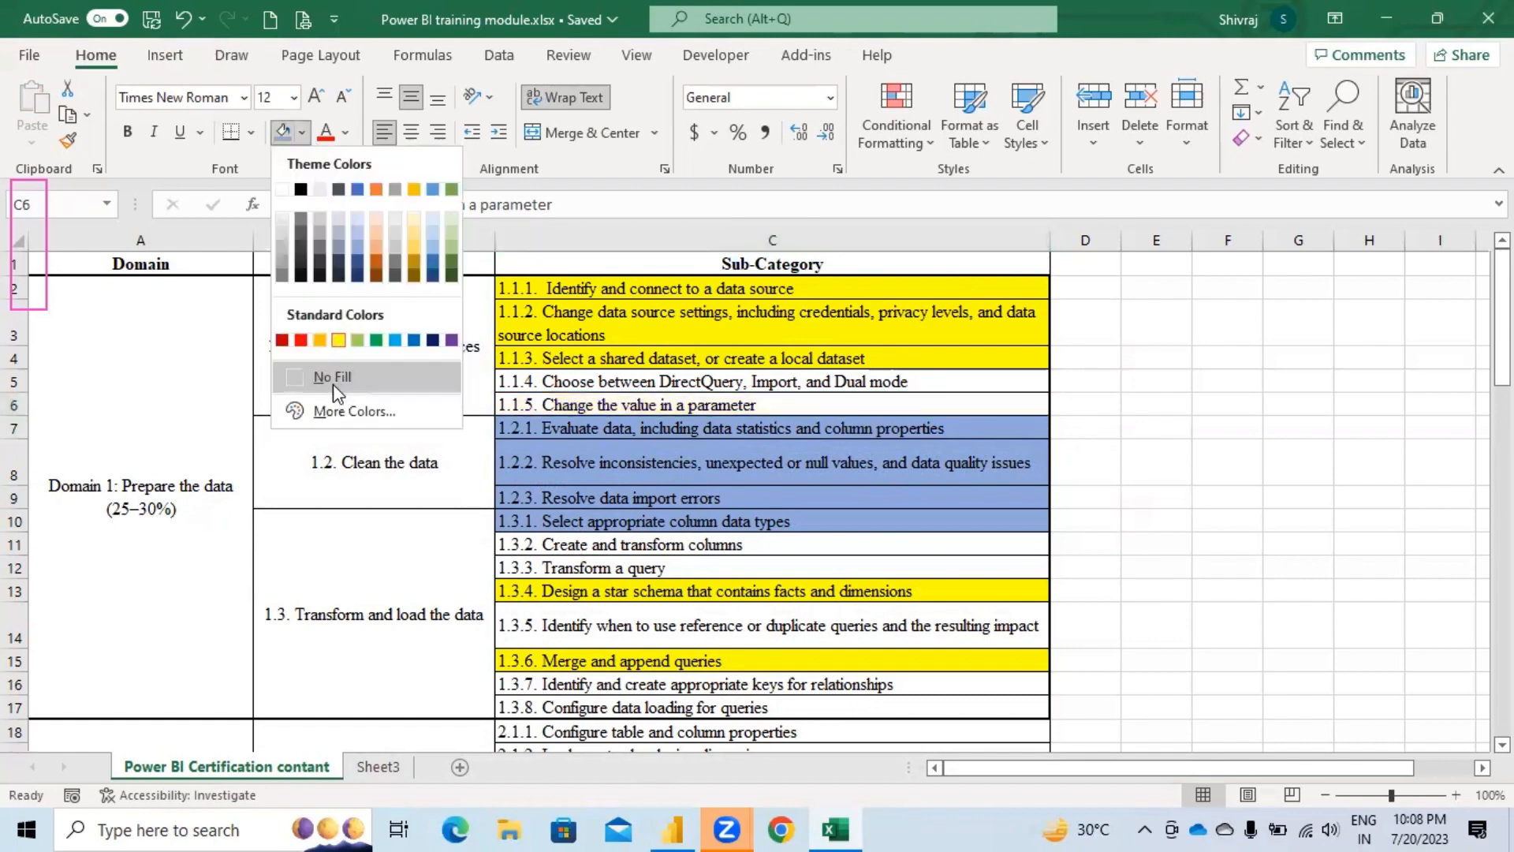
pyautogui.click(334, 385)
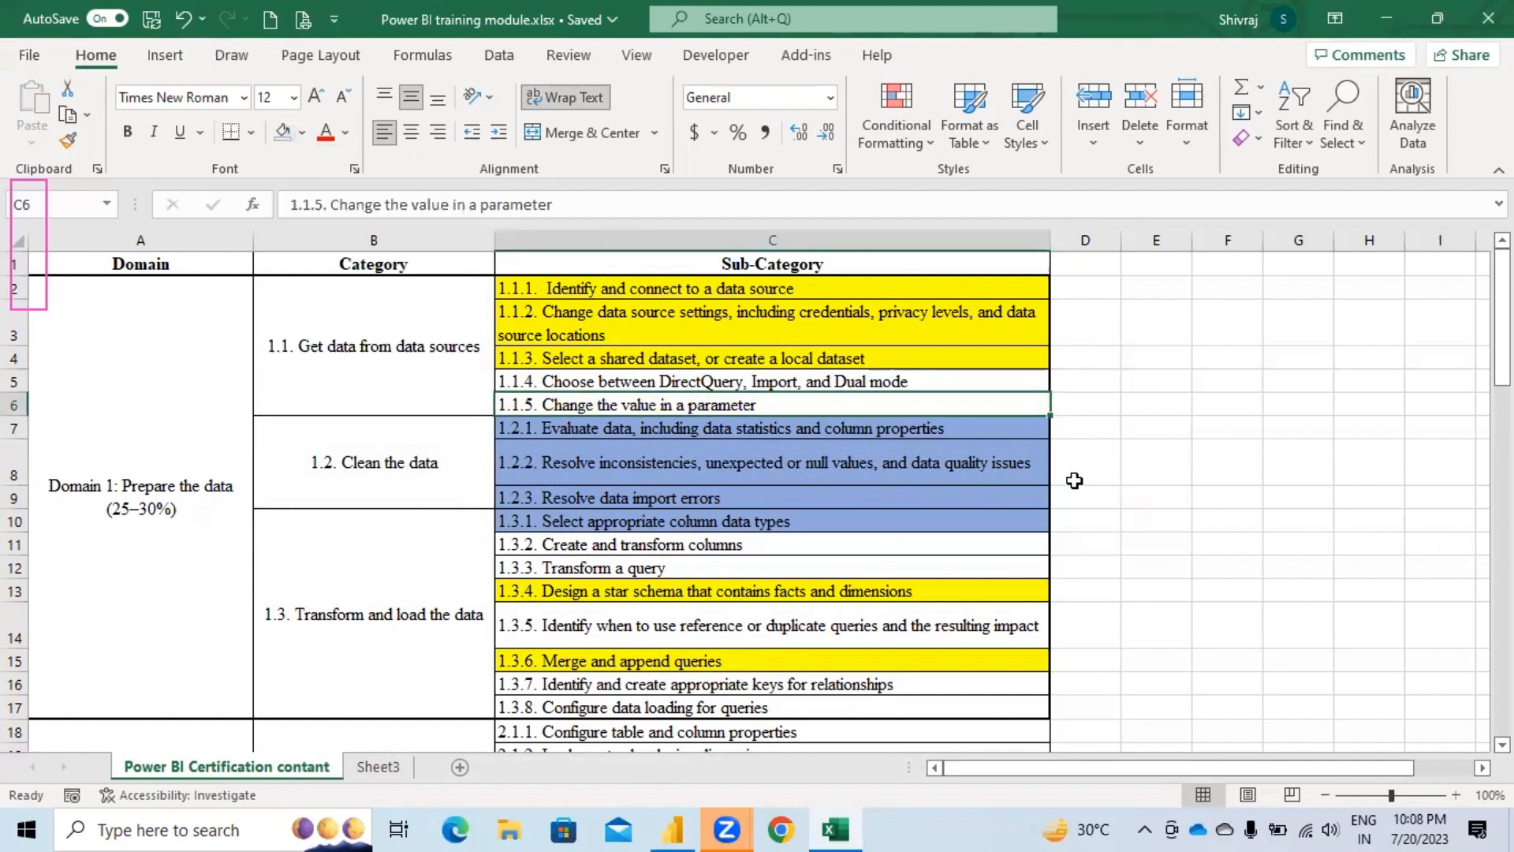
pyautogui.click(945, 379)
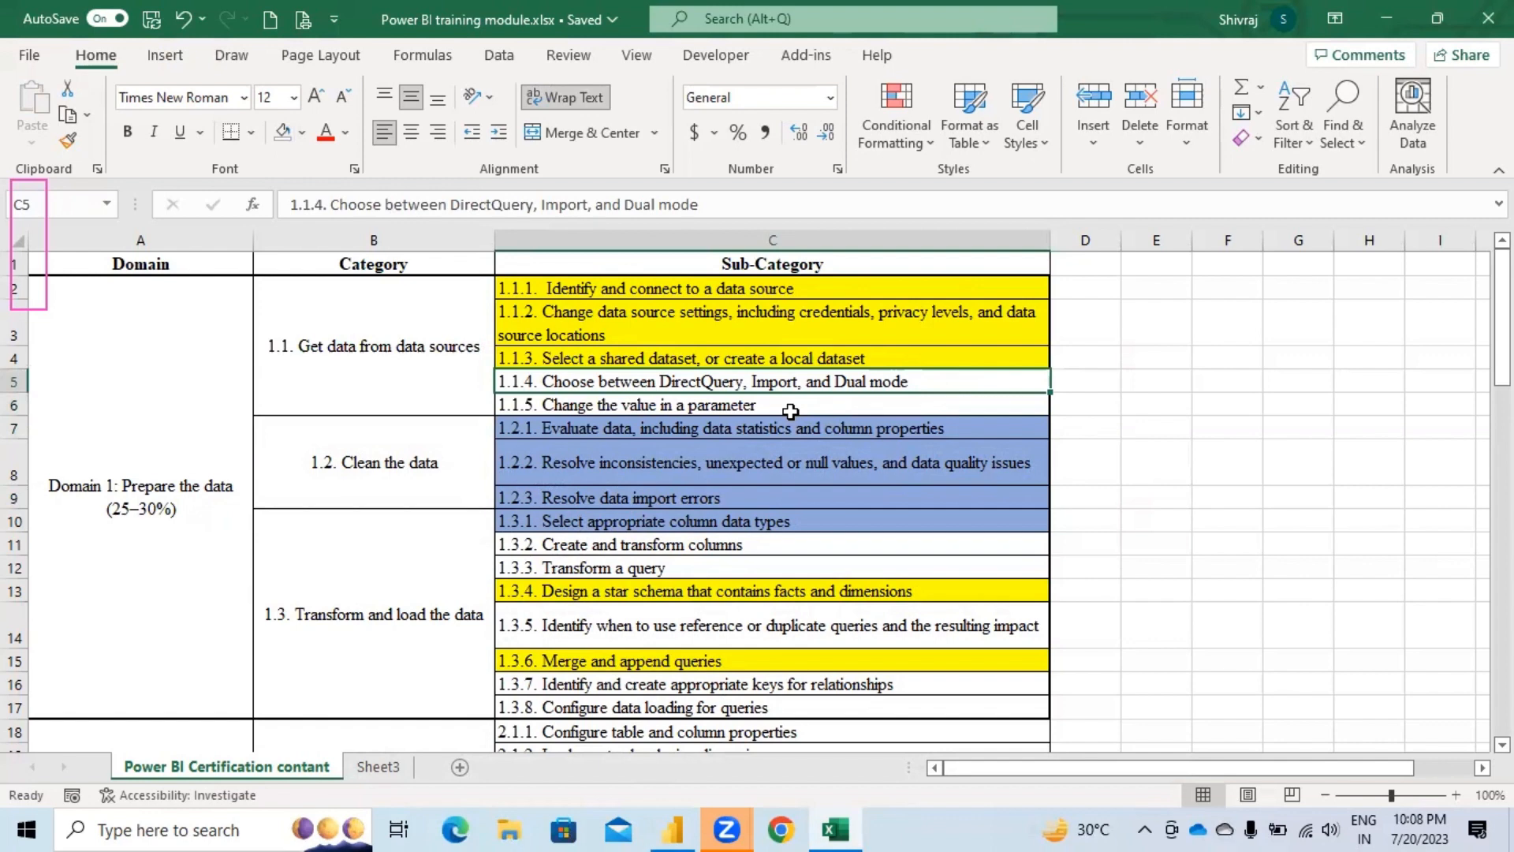
pyautogui.click(791, 411)
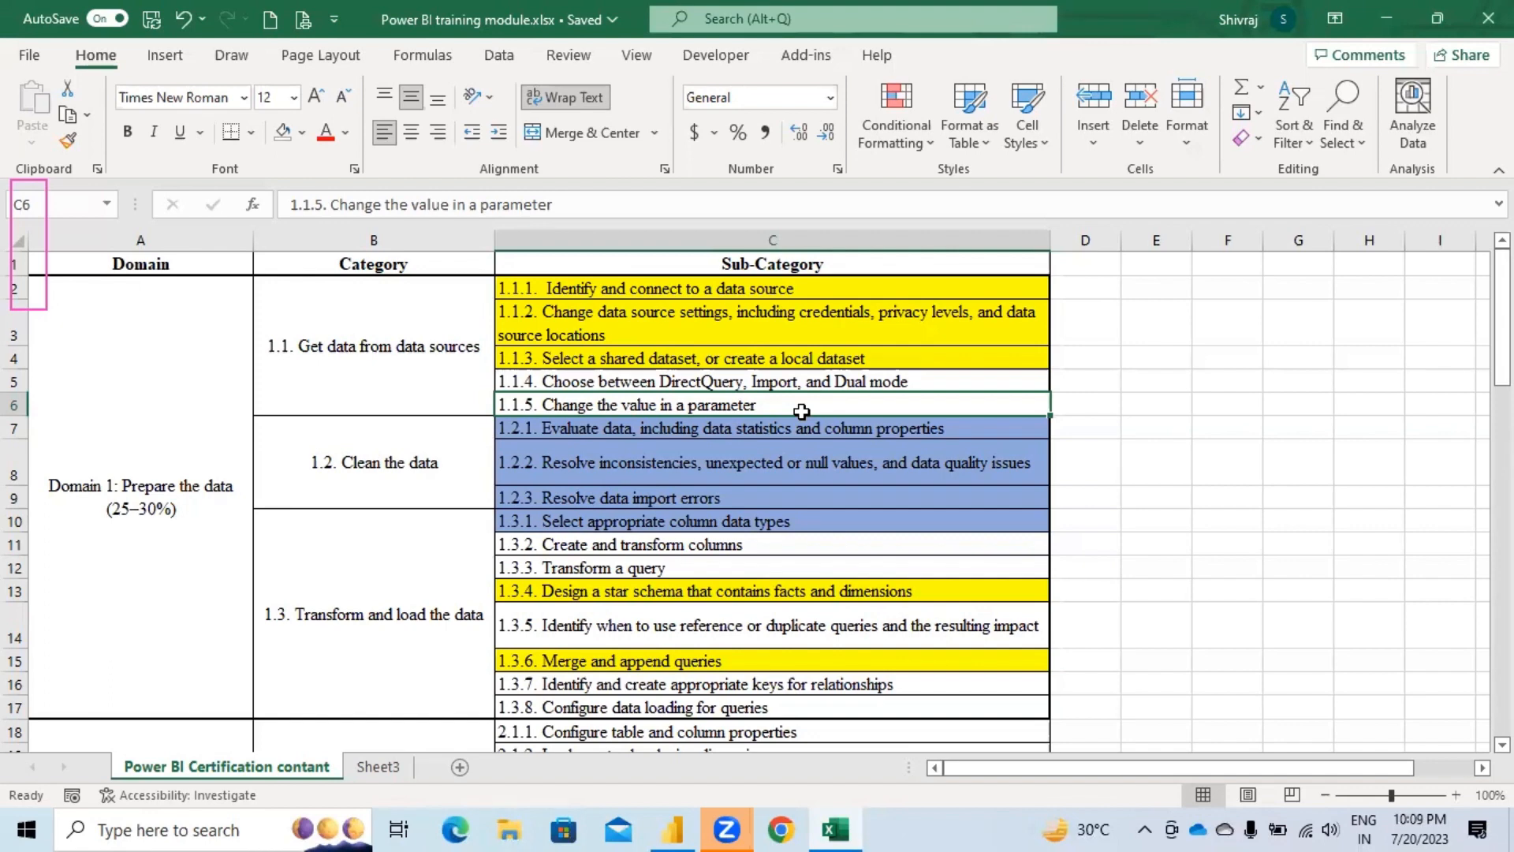
pyautogui.click(968, 434)
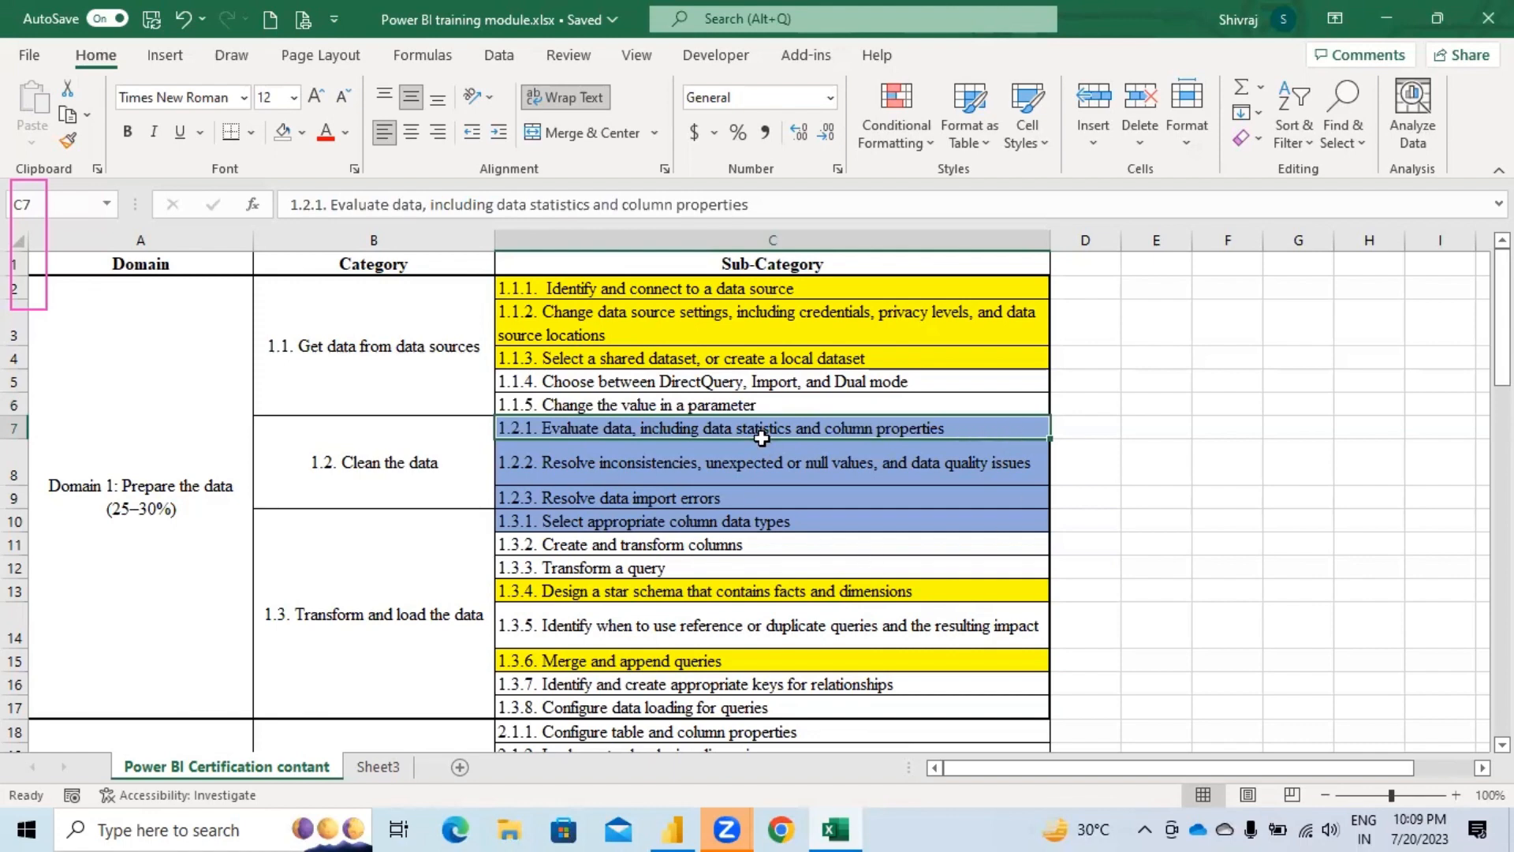
pyautogui.click(773, 409)
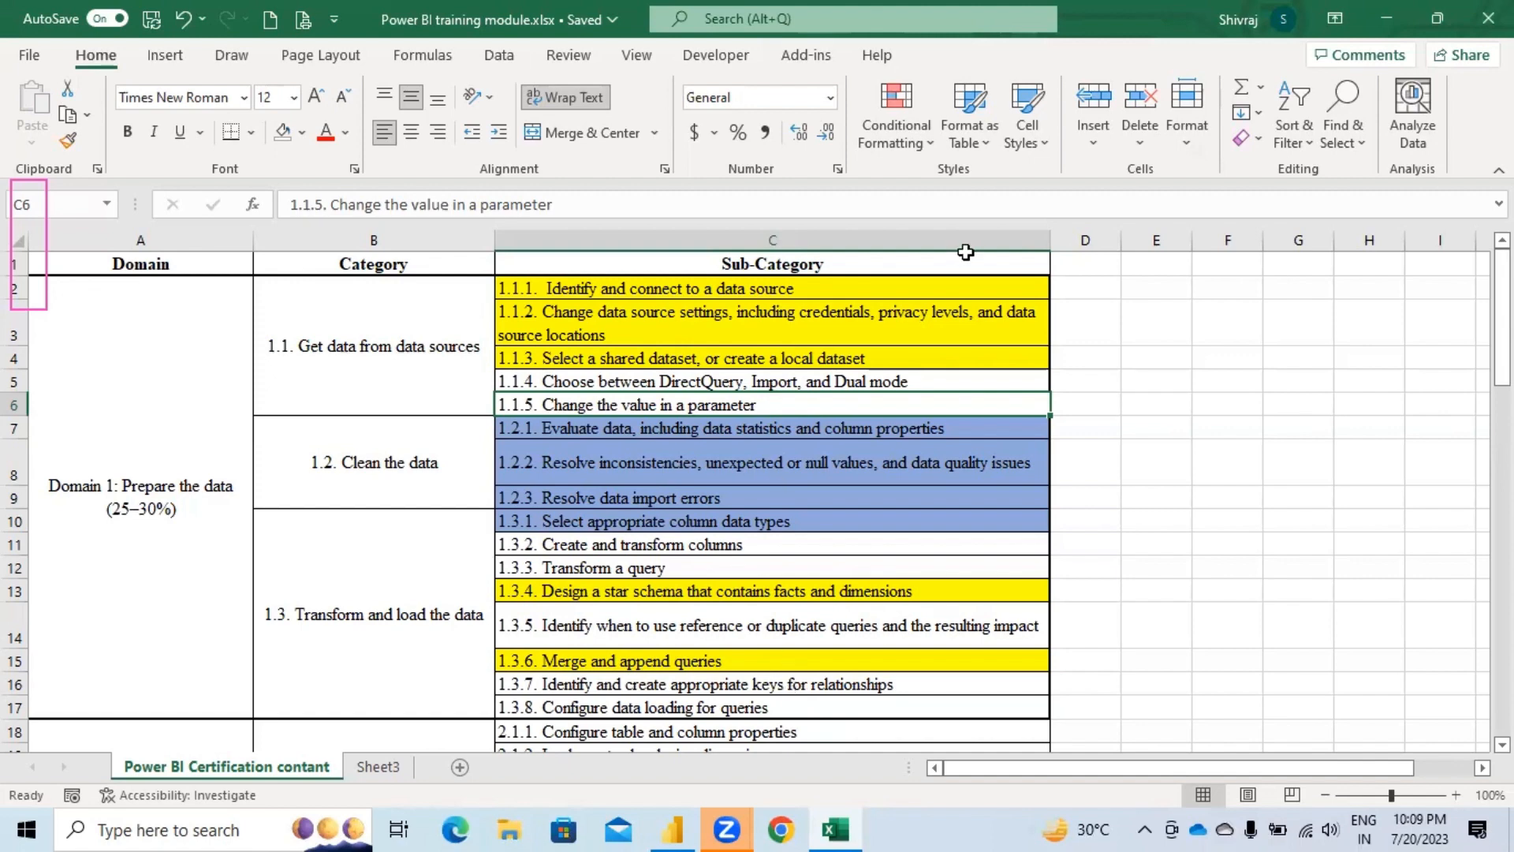
# Step: Go back to the training module workbook in Excel and select topic 1.2.1 on evaluating data statistics and column properties
pyautogui.click(977, 184)
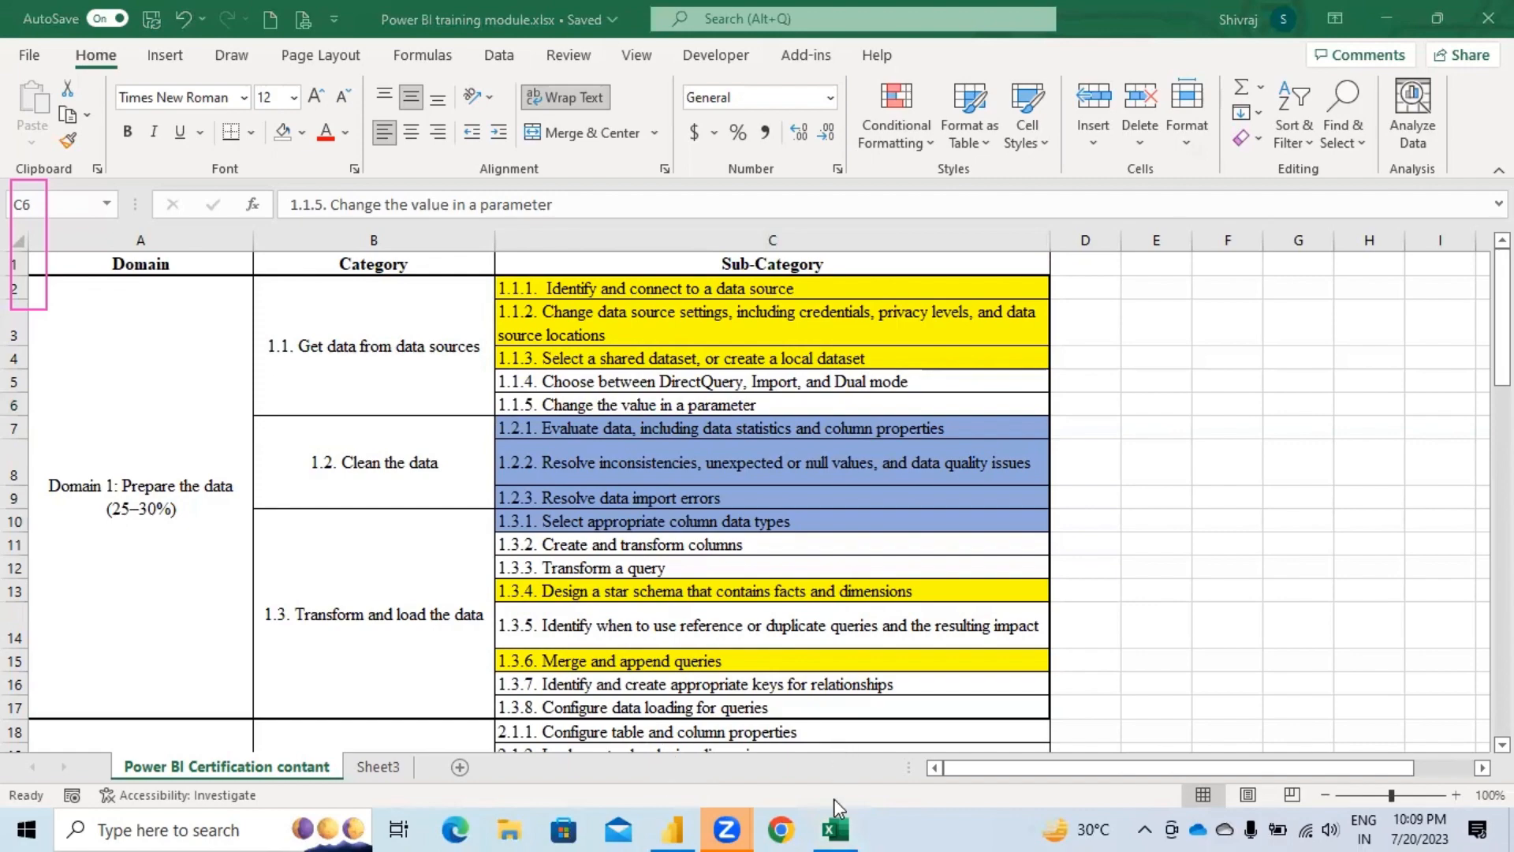
pyautogui.click(672, 826)
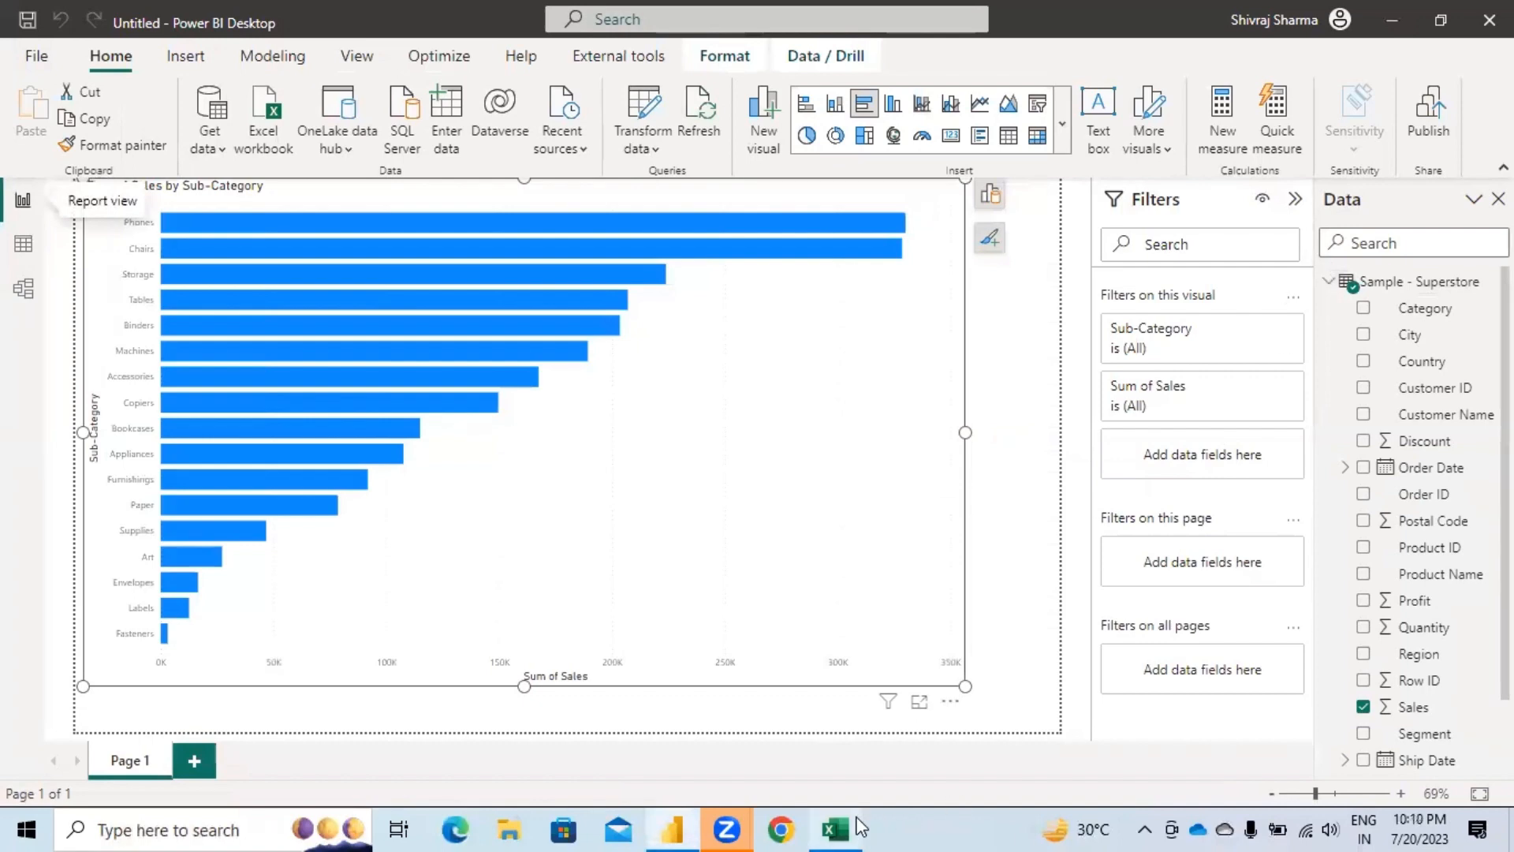
pyautogui.click(836, 829)
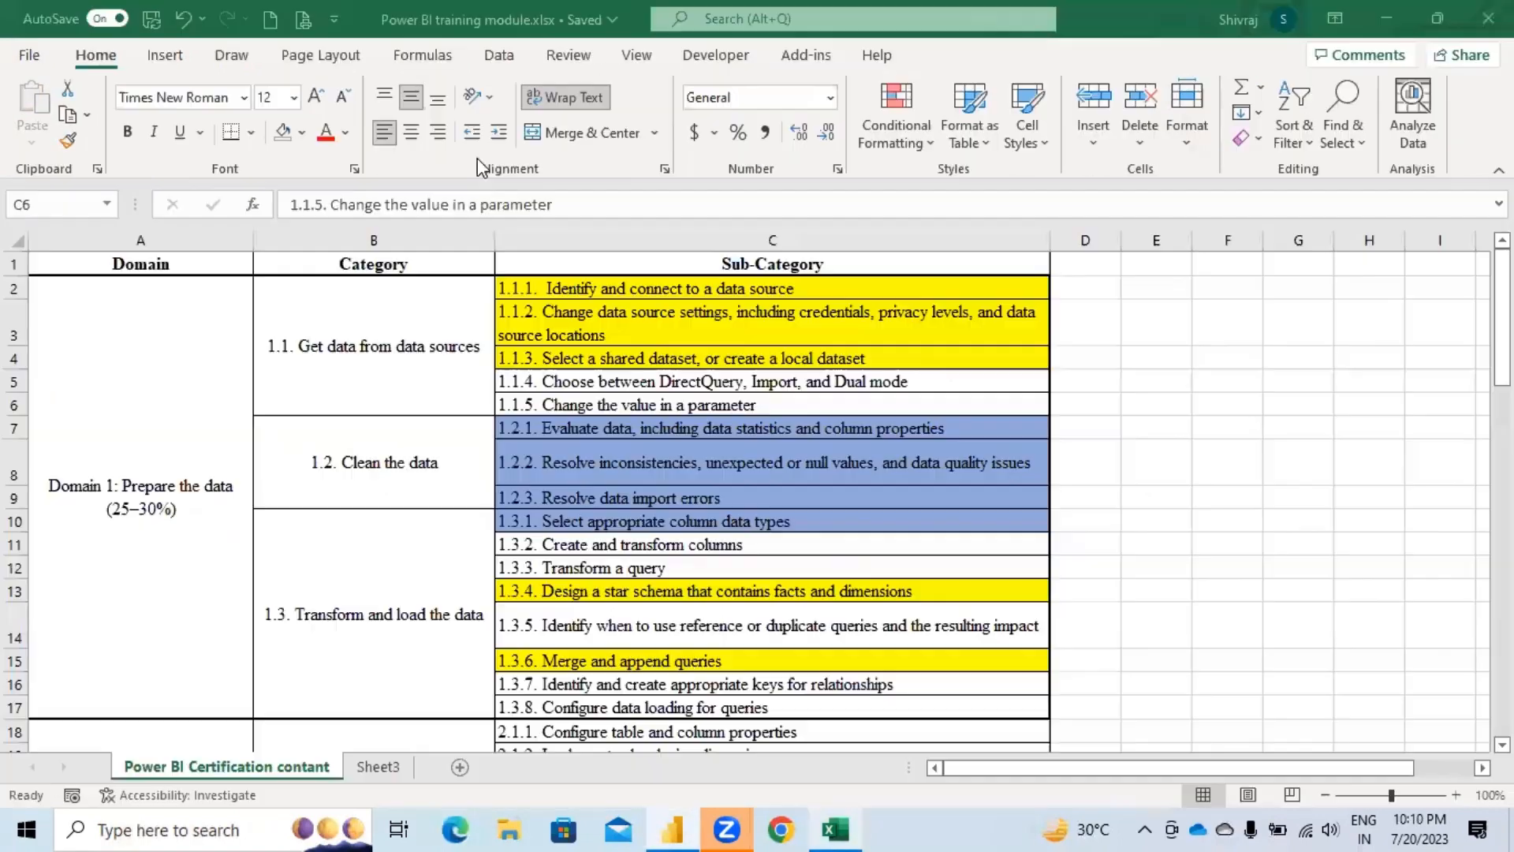
pyautogui.click(656, 426)
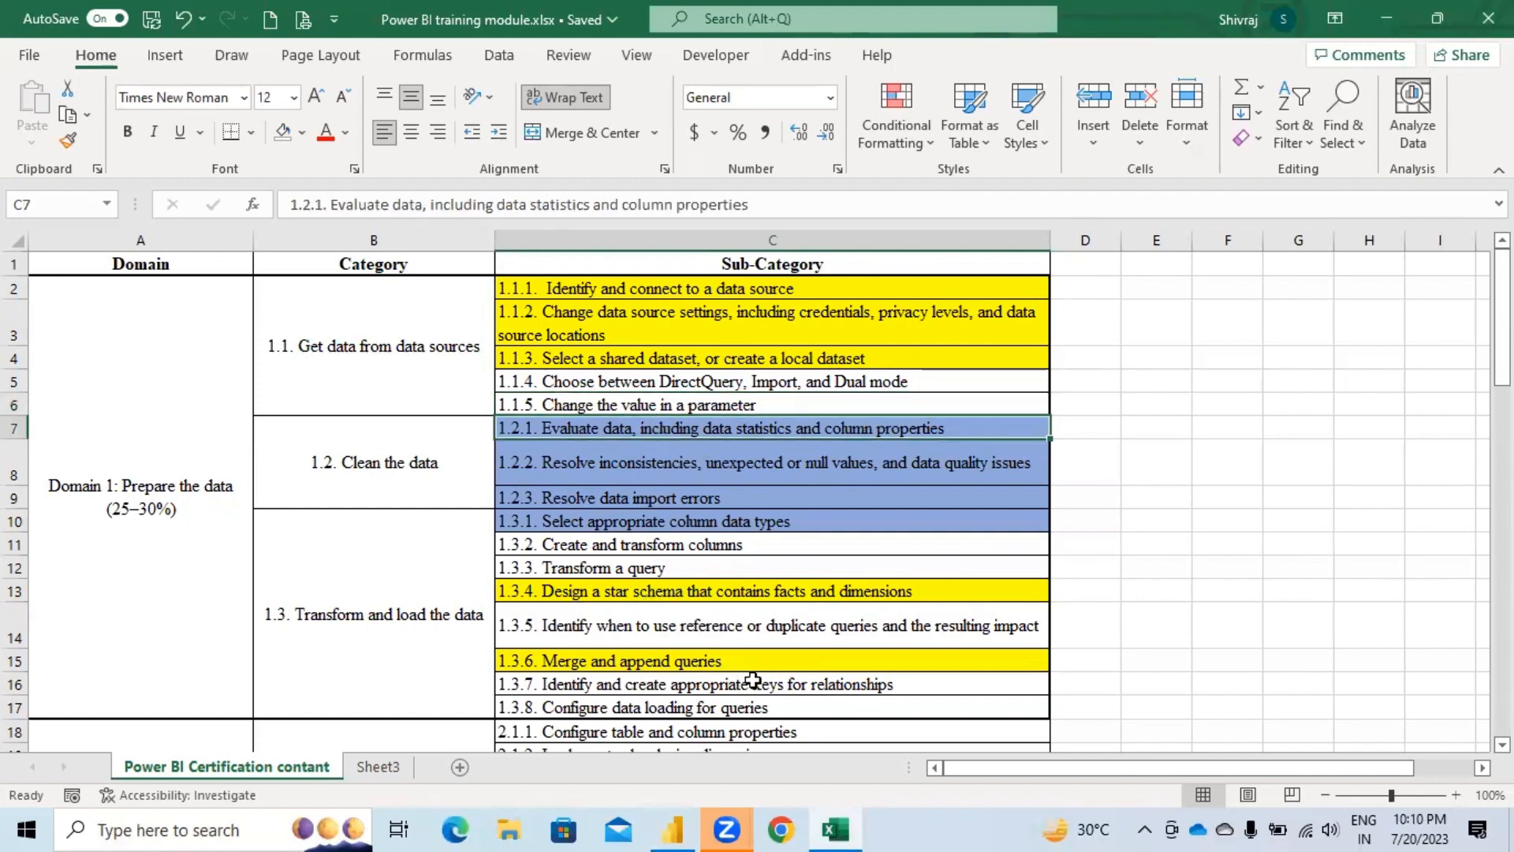
# Step: Switch to Power BI Desktop and open the Sample - Superstore table's query for editing in Power Query Editor
pyautogui.click(665, 829)
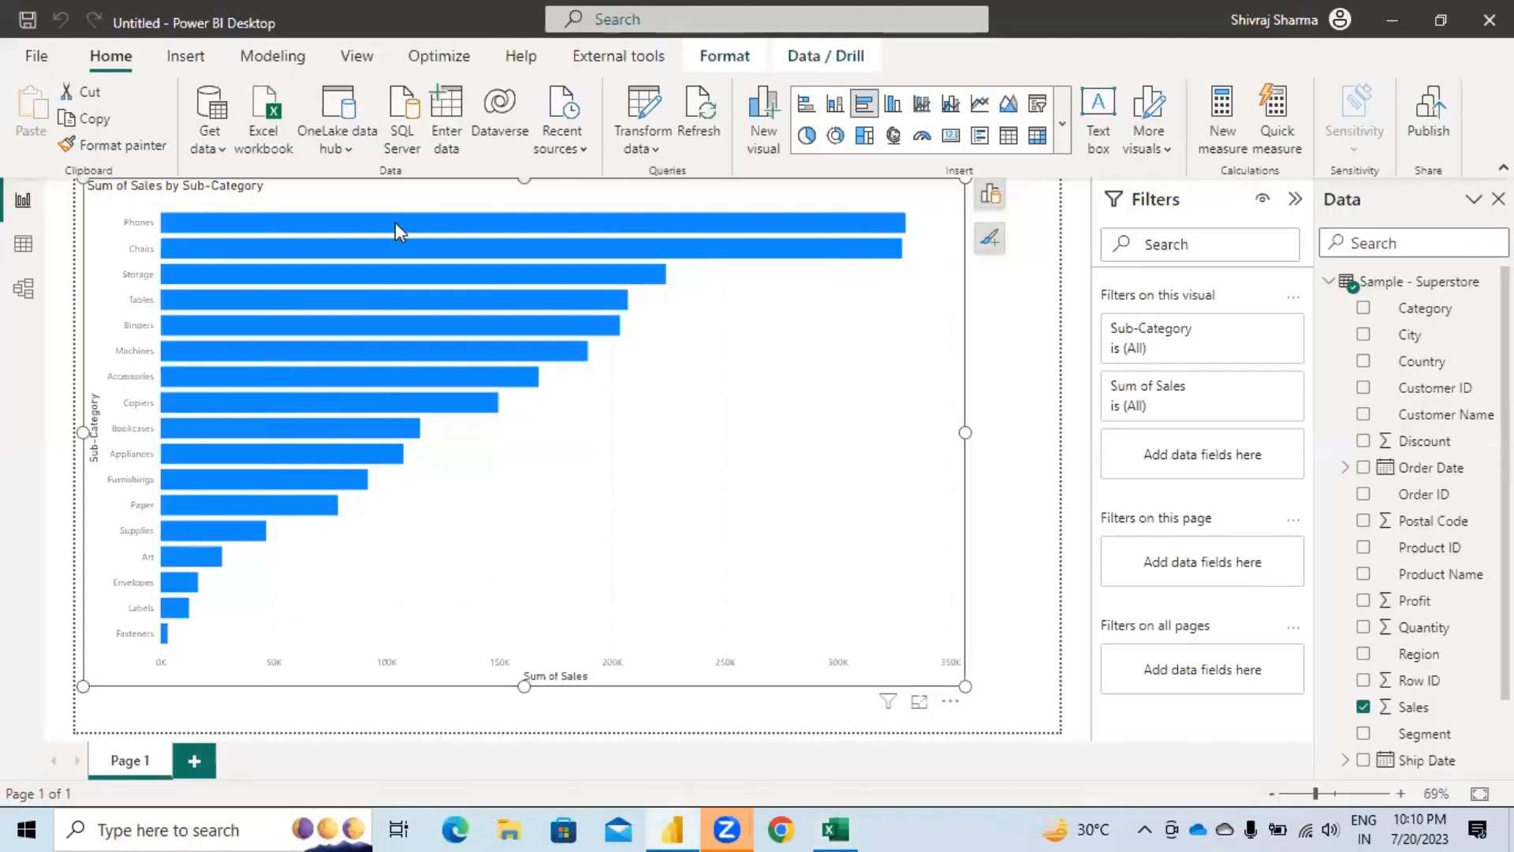
pyautogui.rightClick(1373, 282)
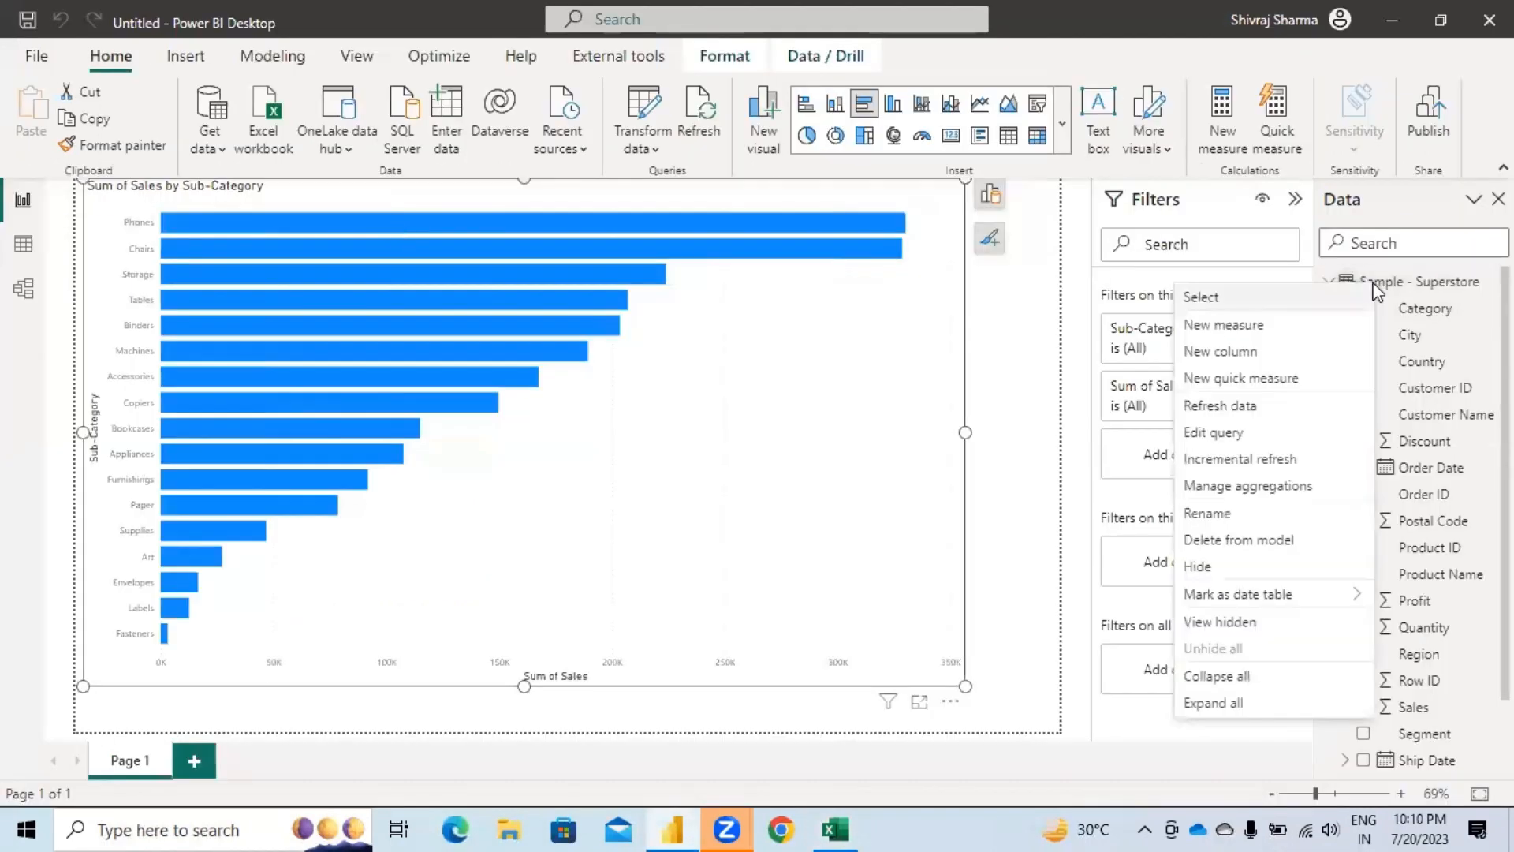
pyautogui.click(1242, 439)
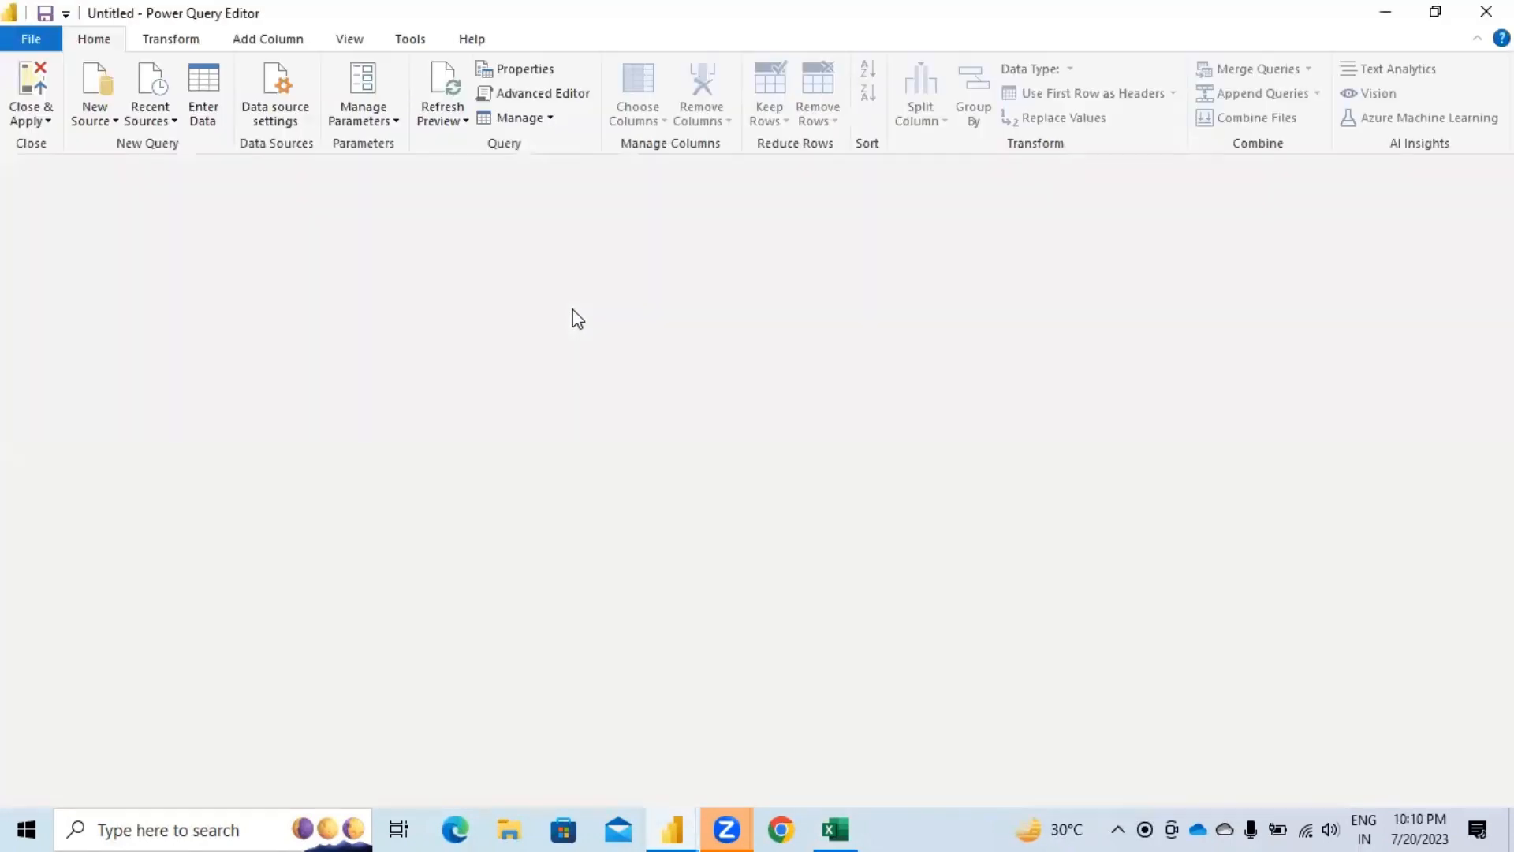
pyautogui.click(1373, 65)
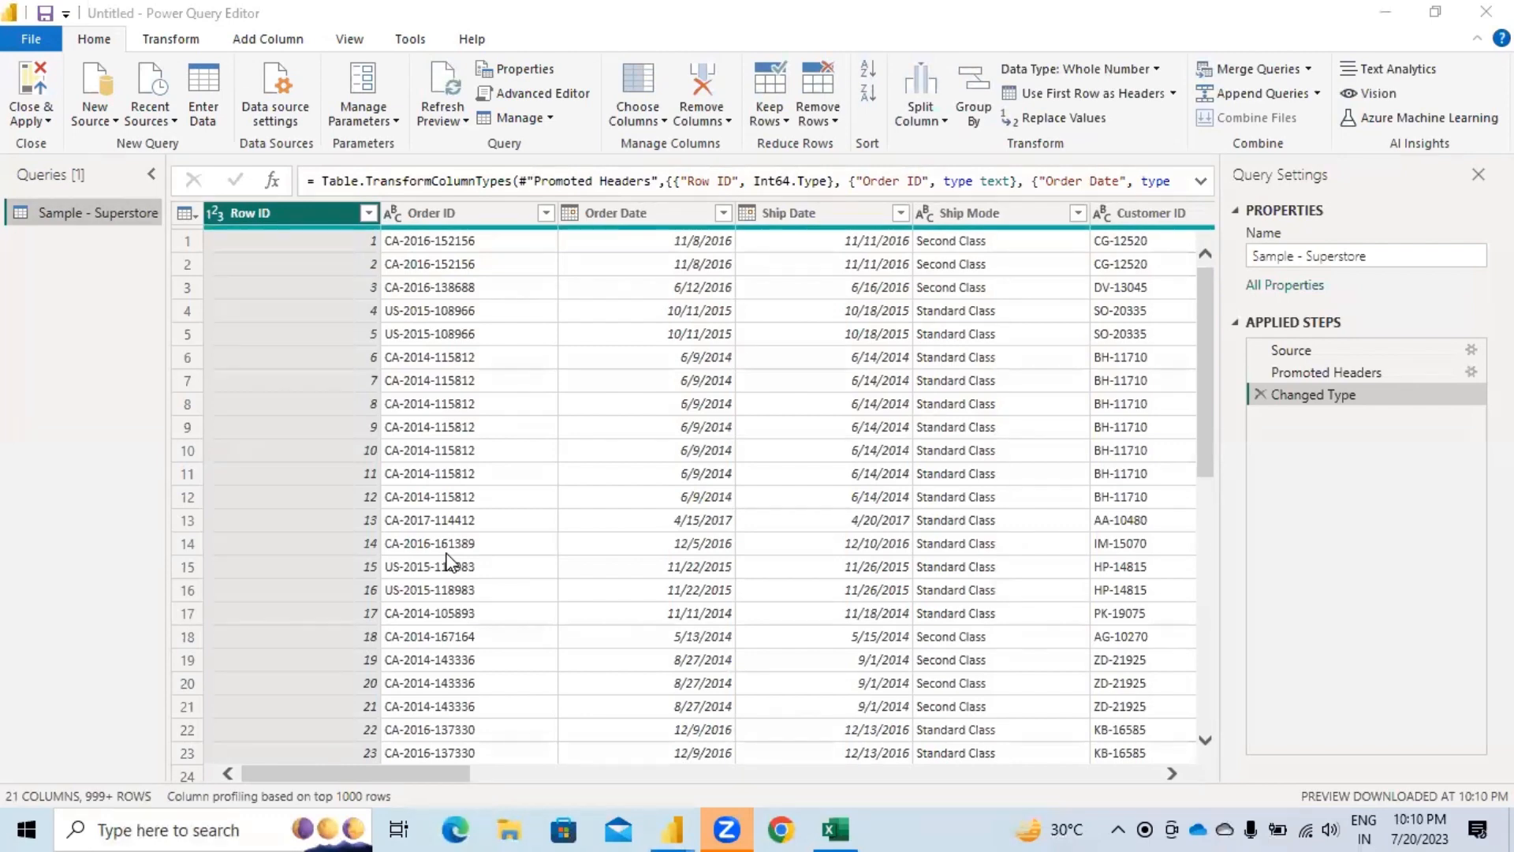
# Step: Try the monospaced font in the query's data preview and turn it off again
pyautogui.click(347, 41)
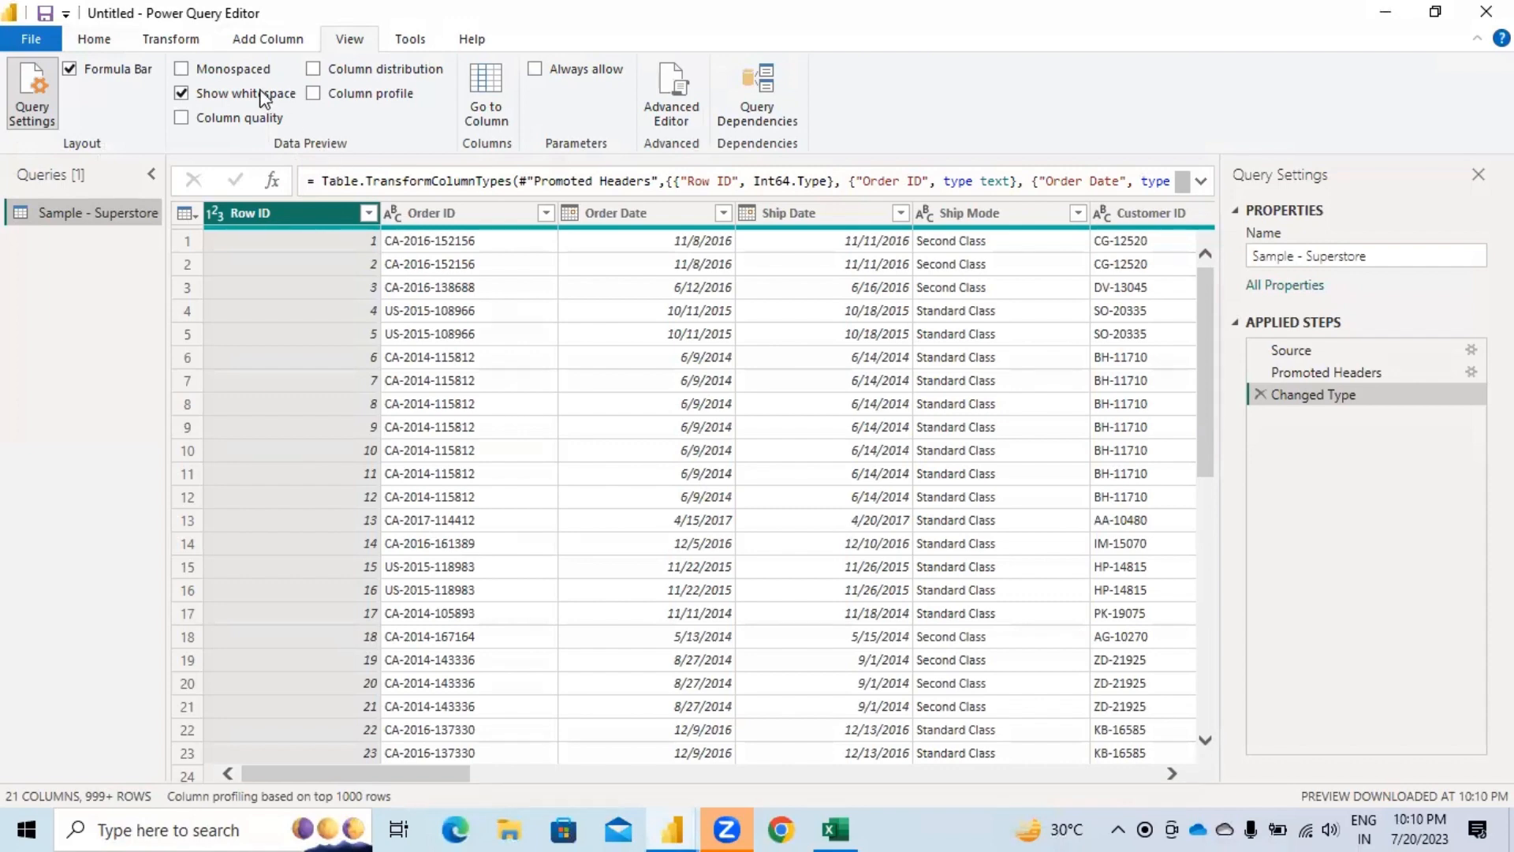
pyautogui.click(180, 70)
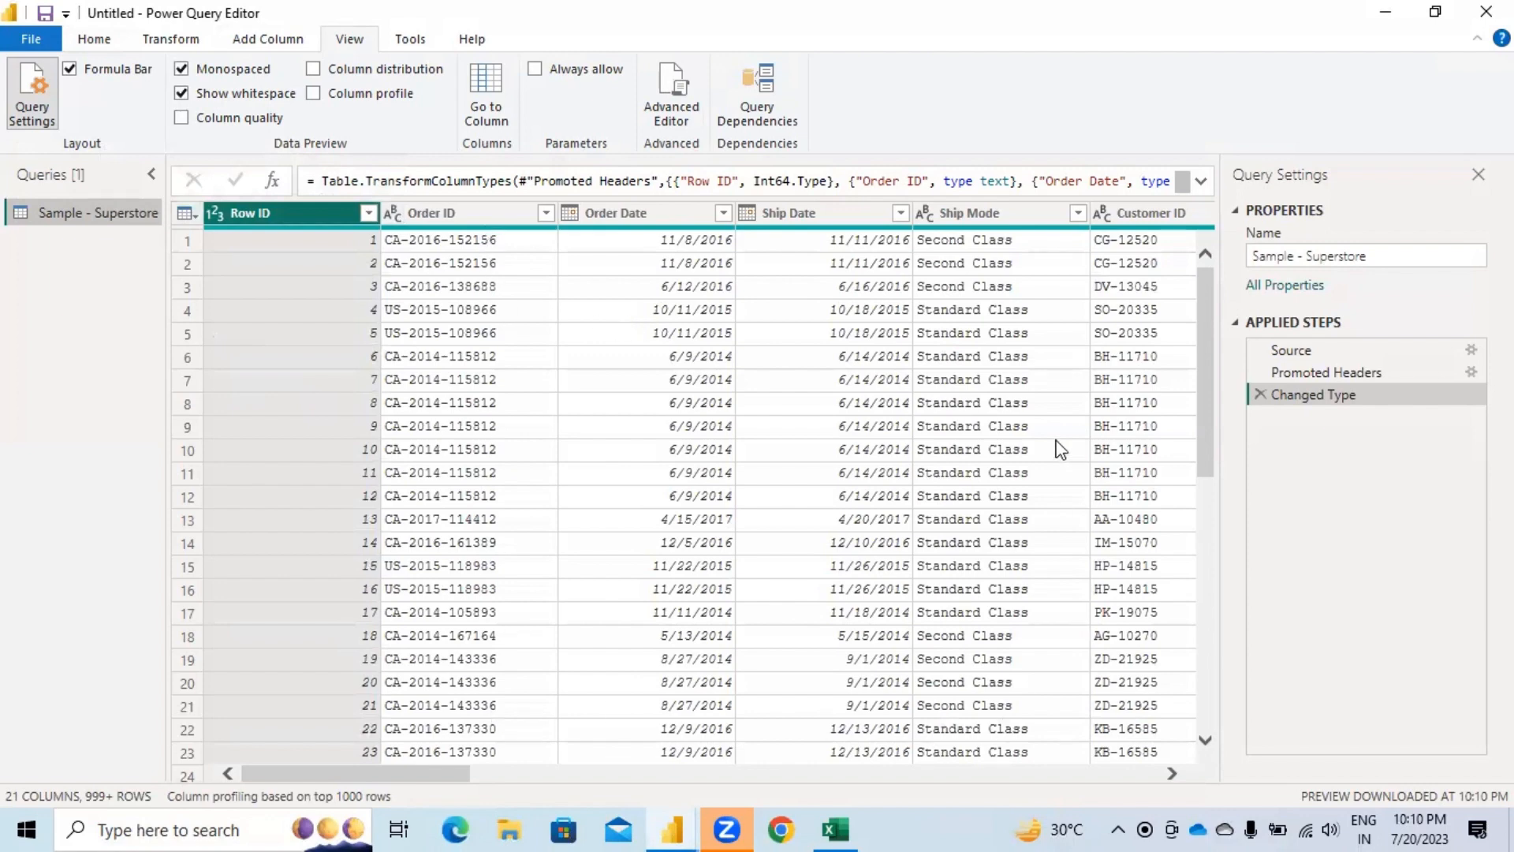
pyautogui.click(188, 70)
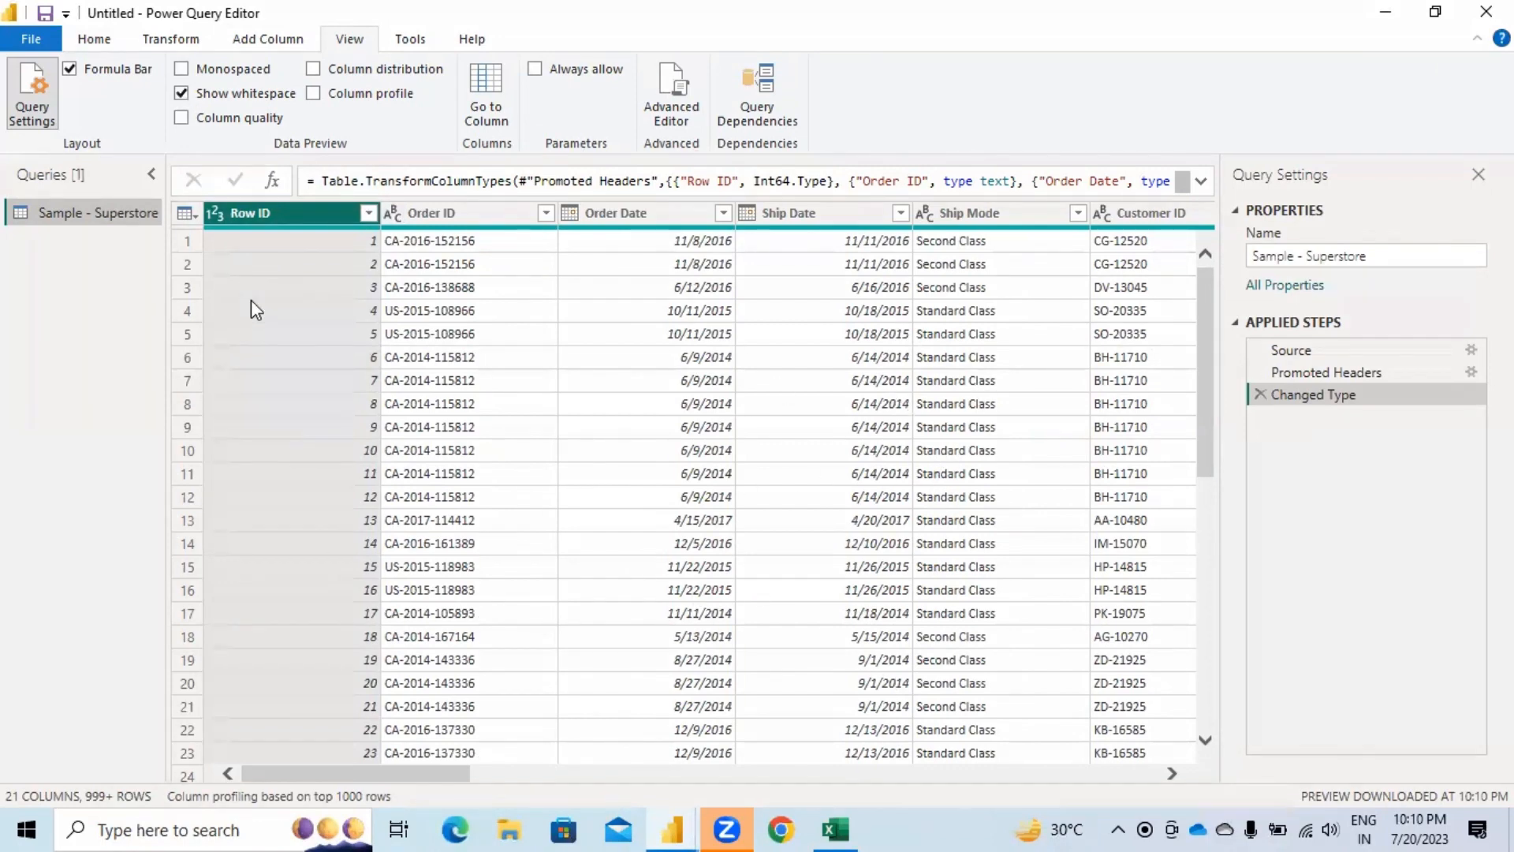
# Step: Show column quality in the data preview, examine the Row ID and Order ID statistics, and return to the report window
pyautogui.click(182, 117)
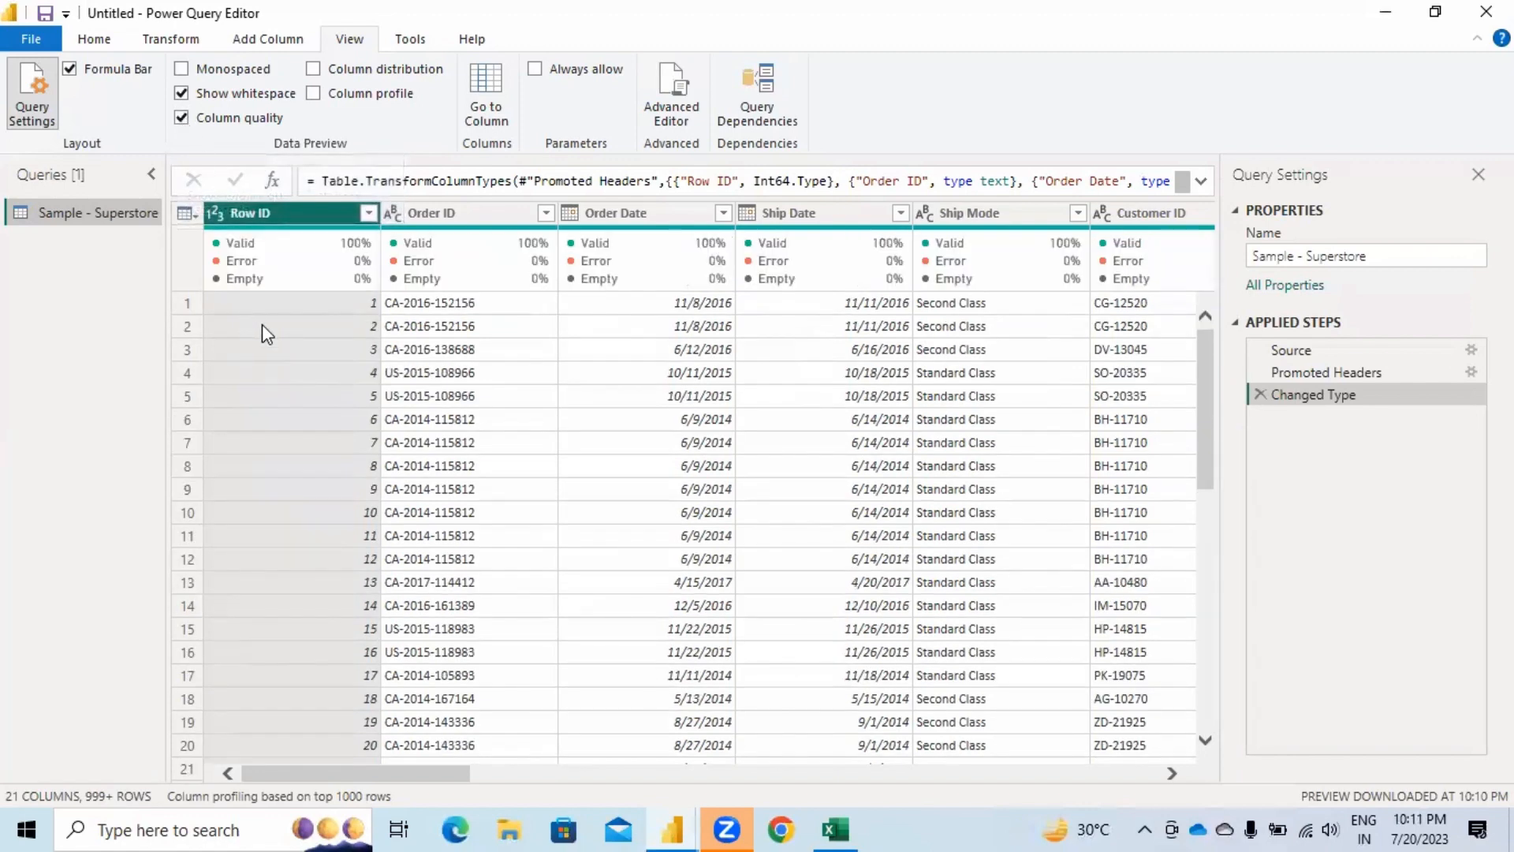
pyautogui.moveTo(288, 251)
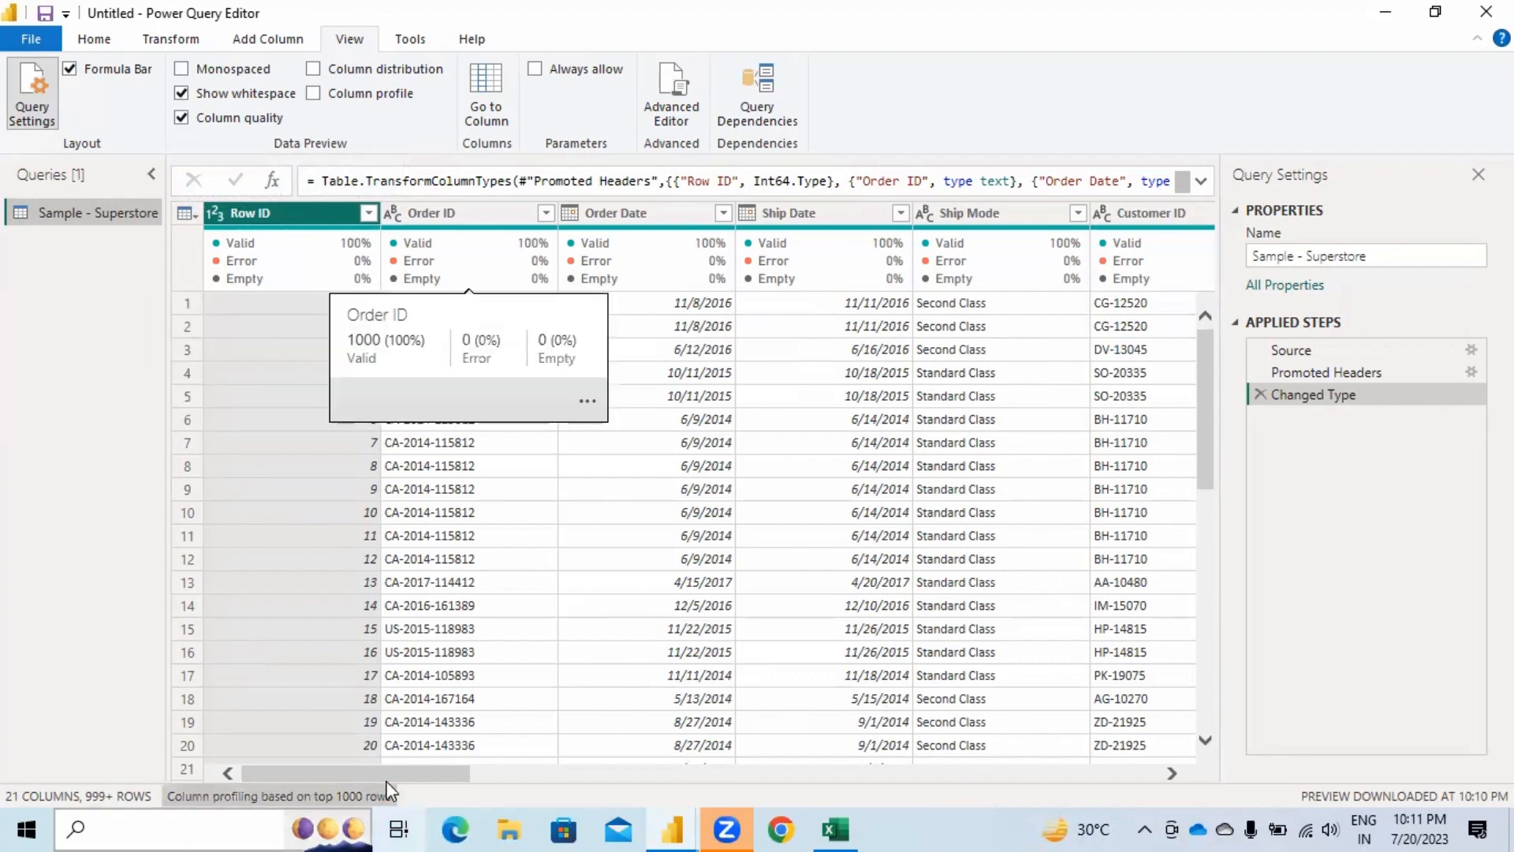
pyautogui.moveTo(382, 774); pyautogui.dragTo(229, 756)
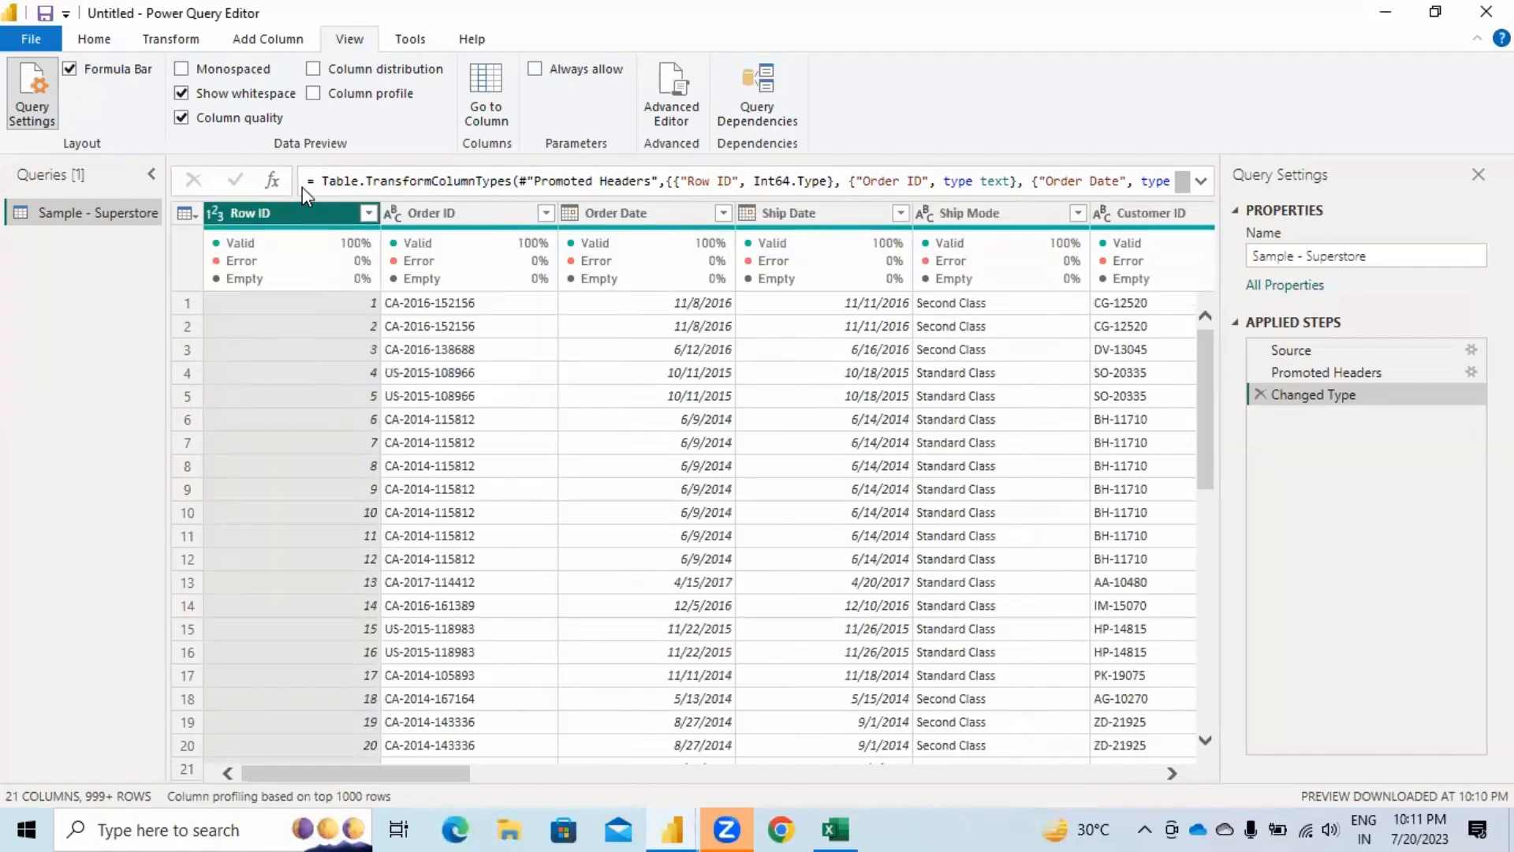
pyautogui.click(289, 322)
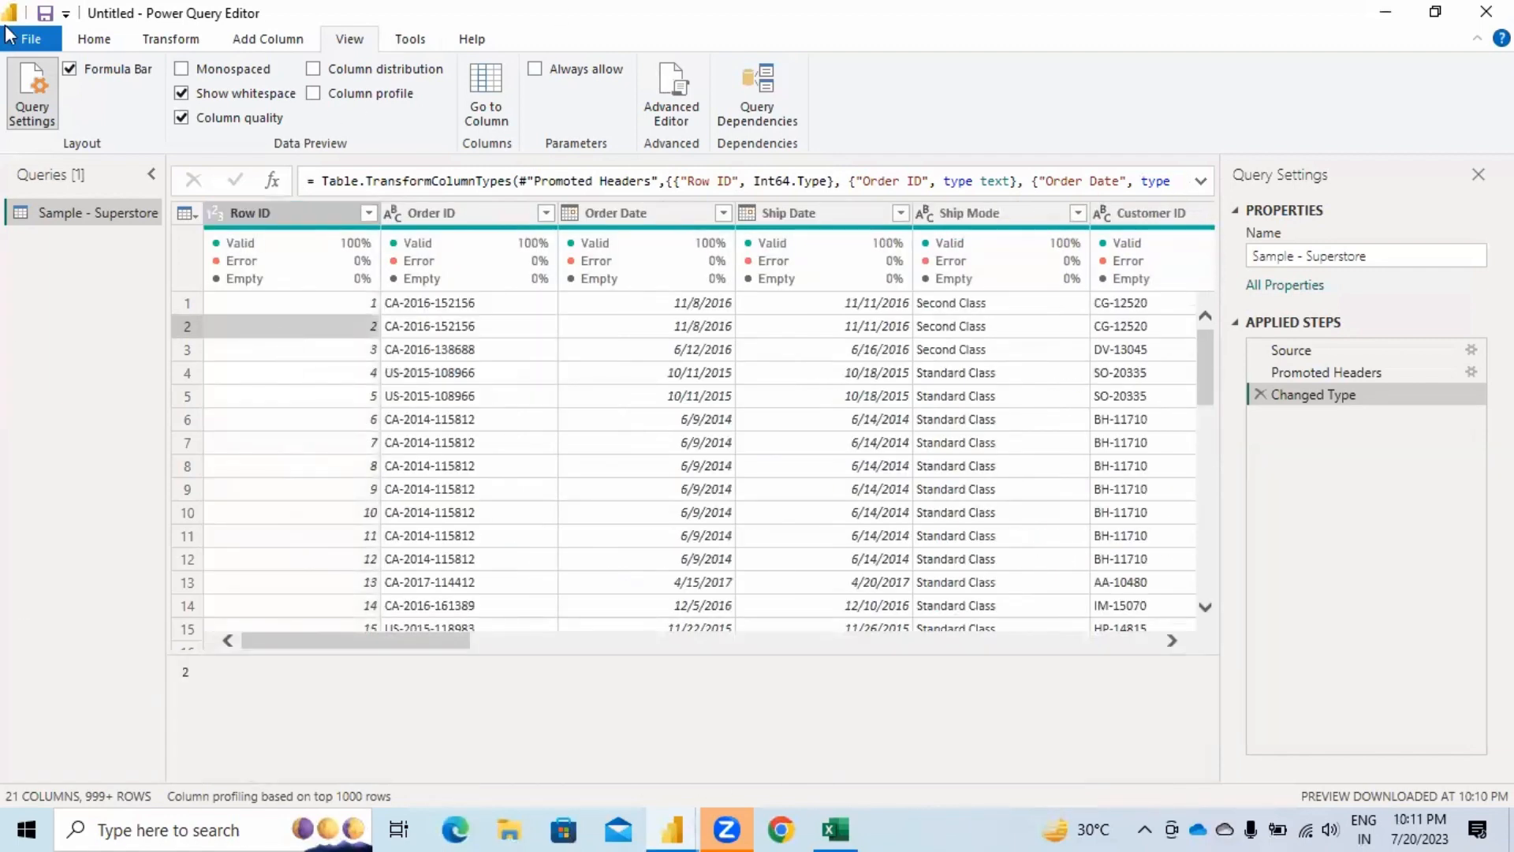
pyautogui.moveTo(672, 828)
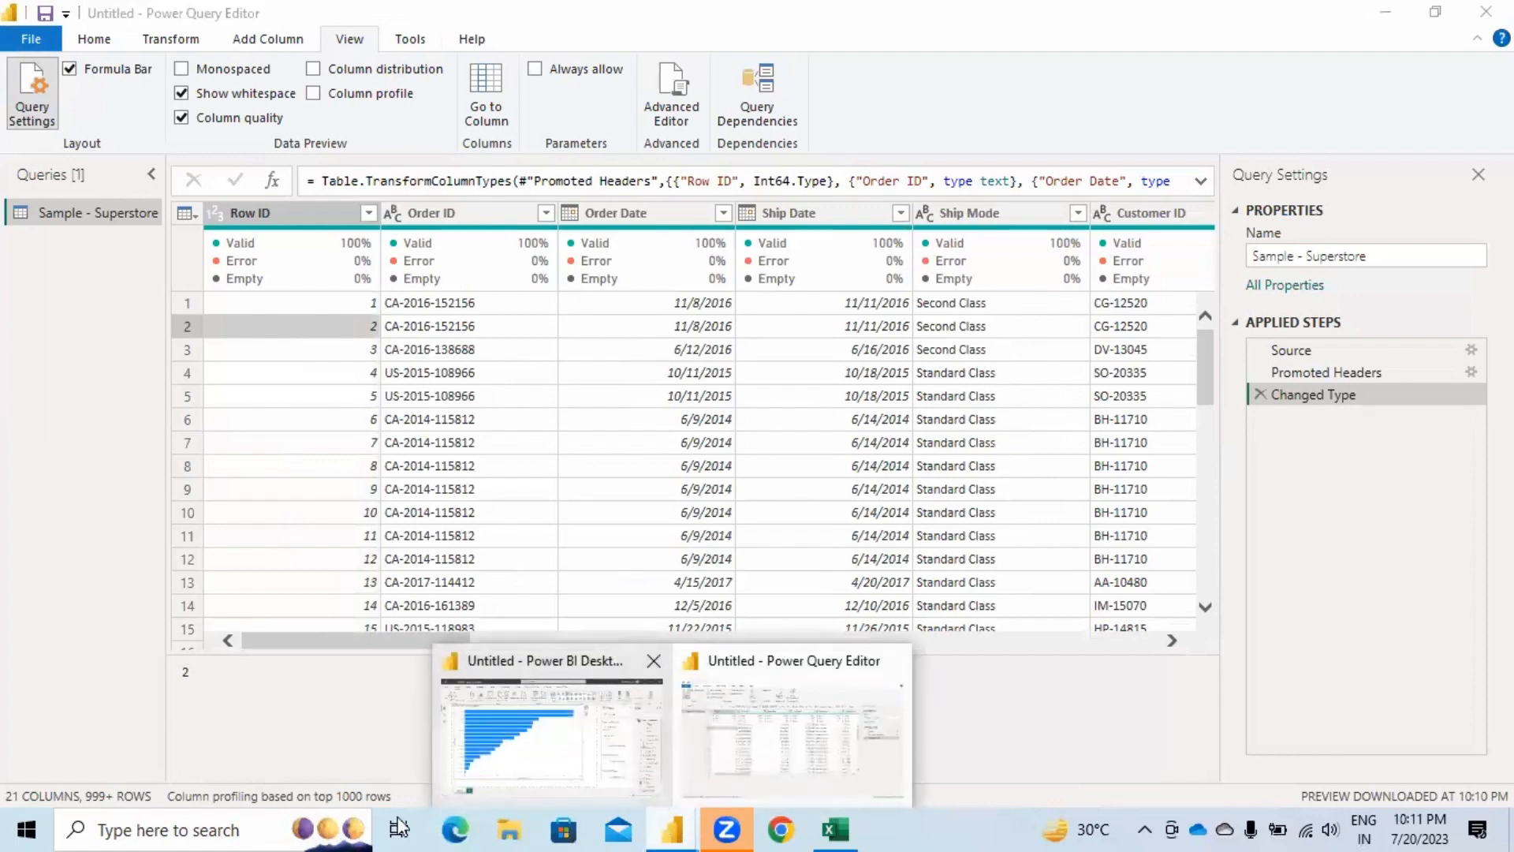
pyautogui.click(504, 741)
pyautogui.click(209, 143)
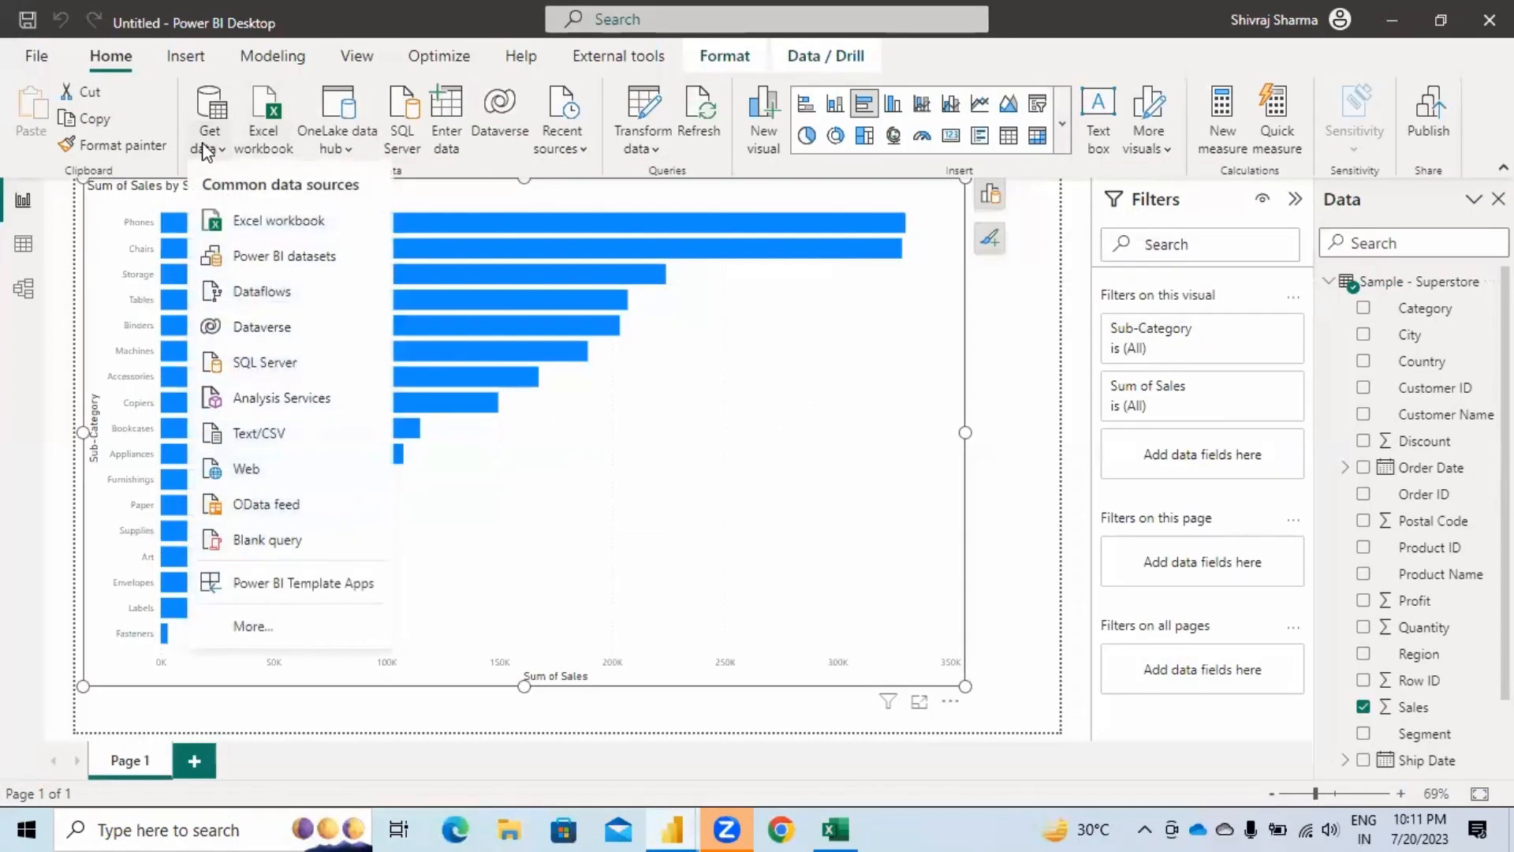
pyautogui.click(278, 435)
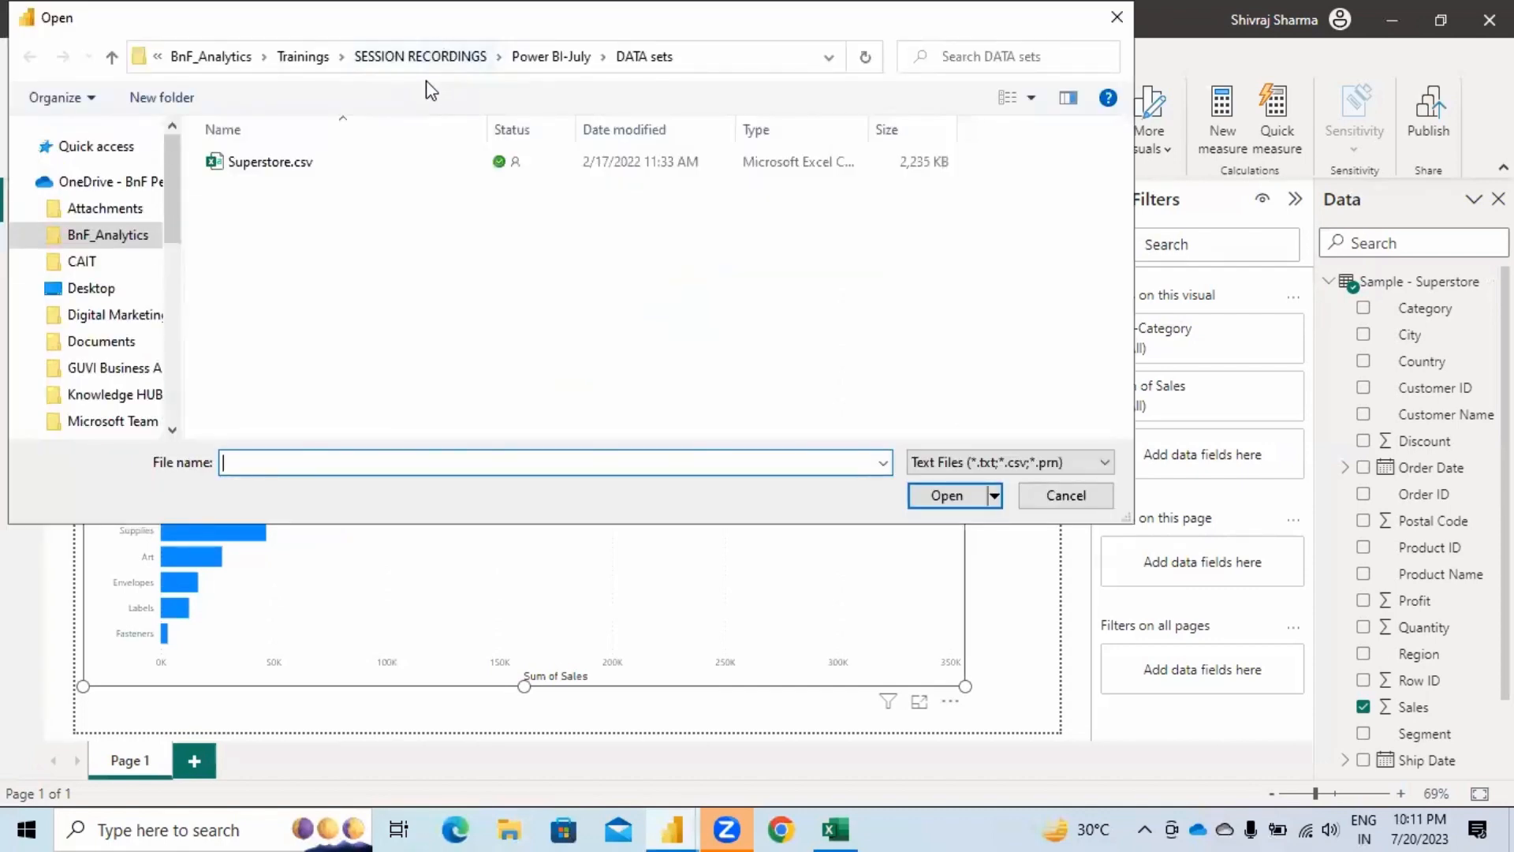
pyautogui.click(523, 59)
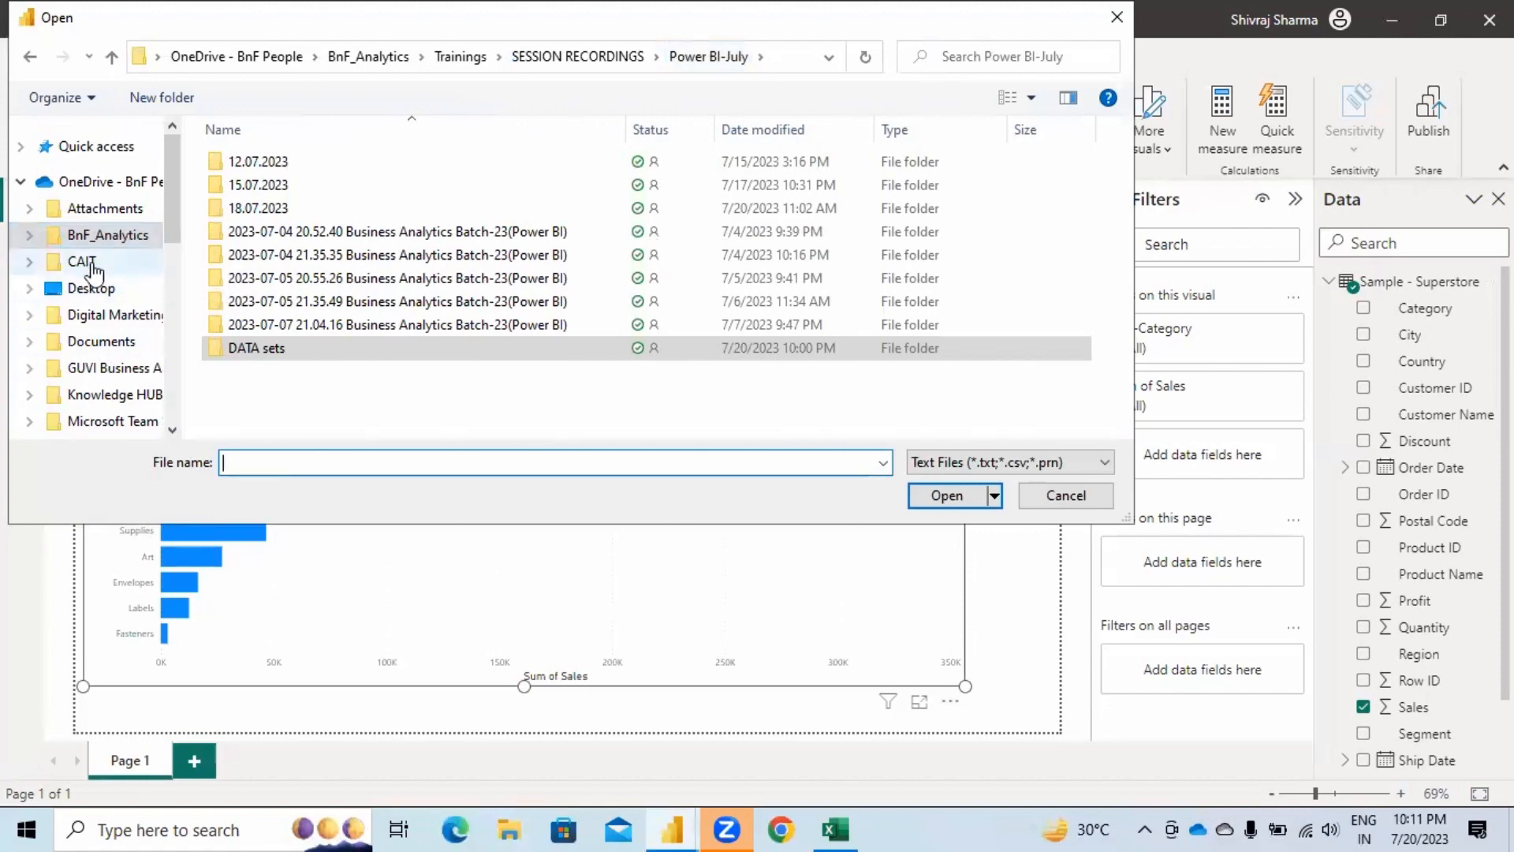
pyautogui.scroll(-2, 98, 306)
pyautogui.scroll(-2, 99, 306)
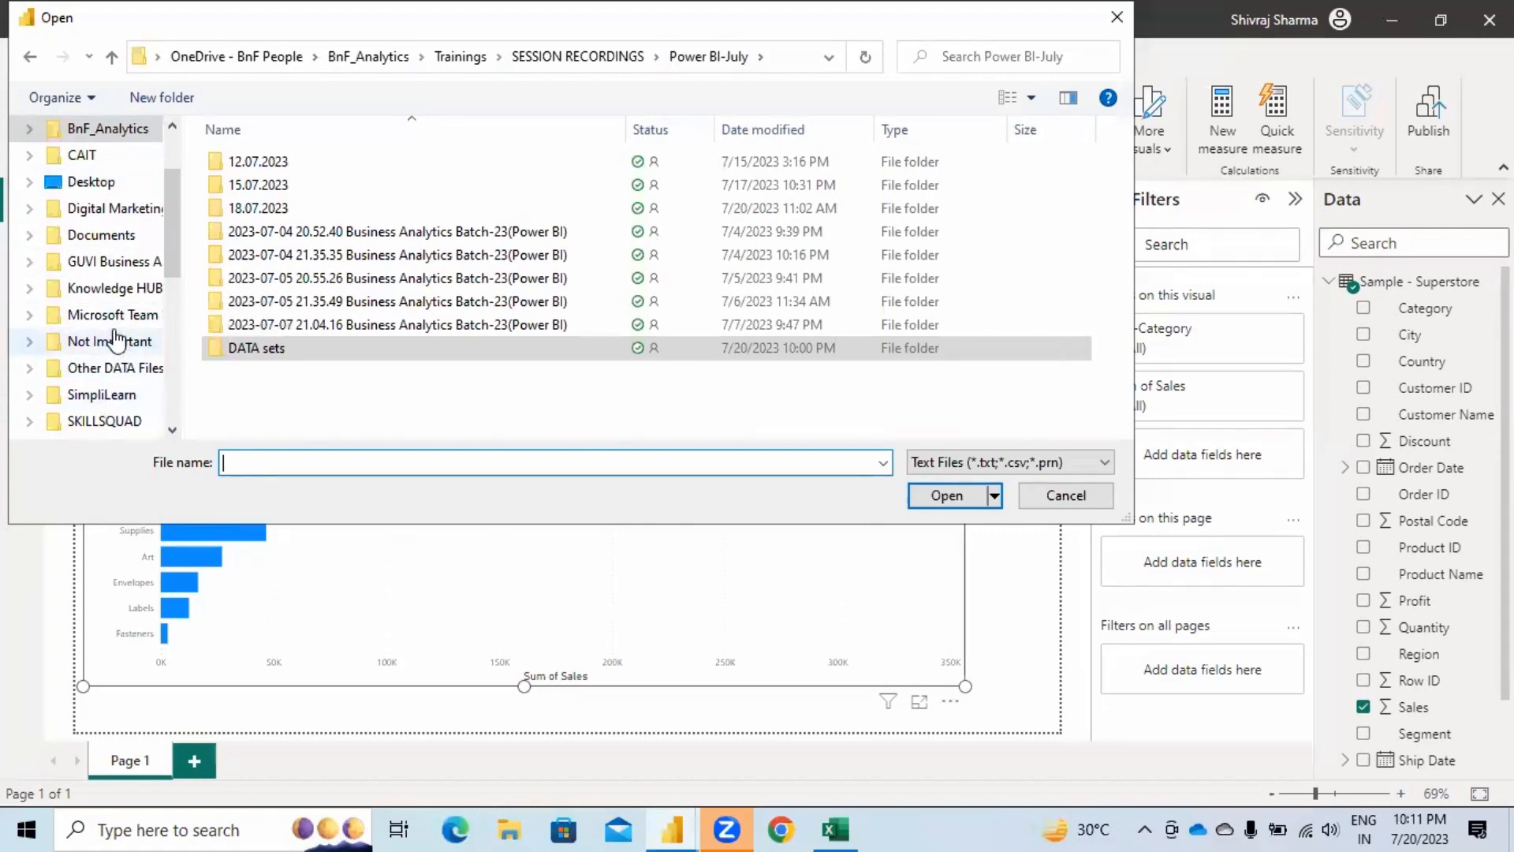
pyautogui.click(115, 287)
pyautogui.scroll(-4, 347, 294)
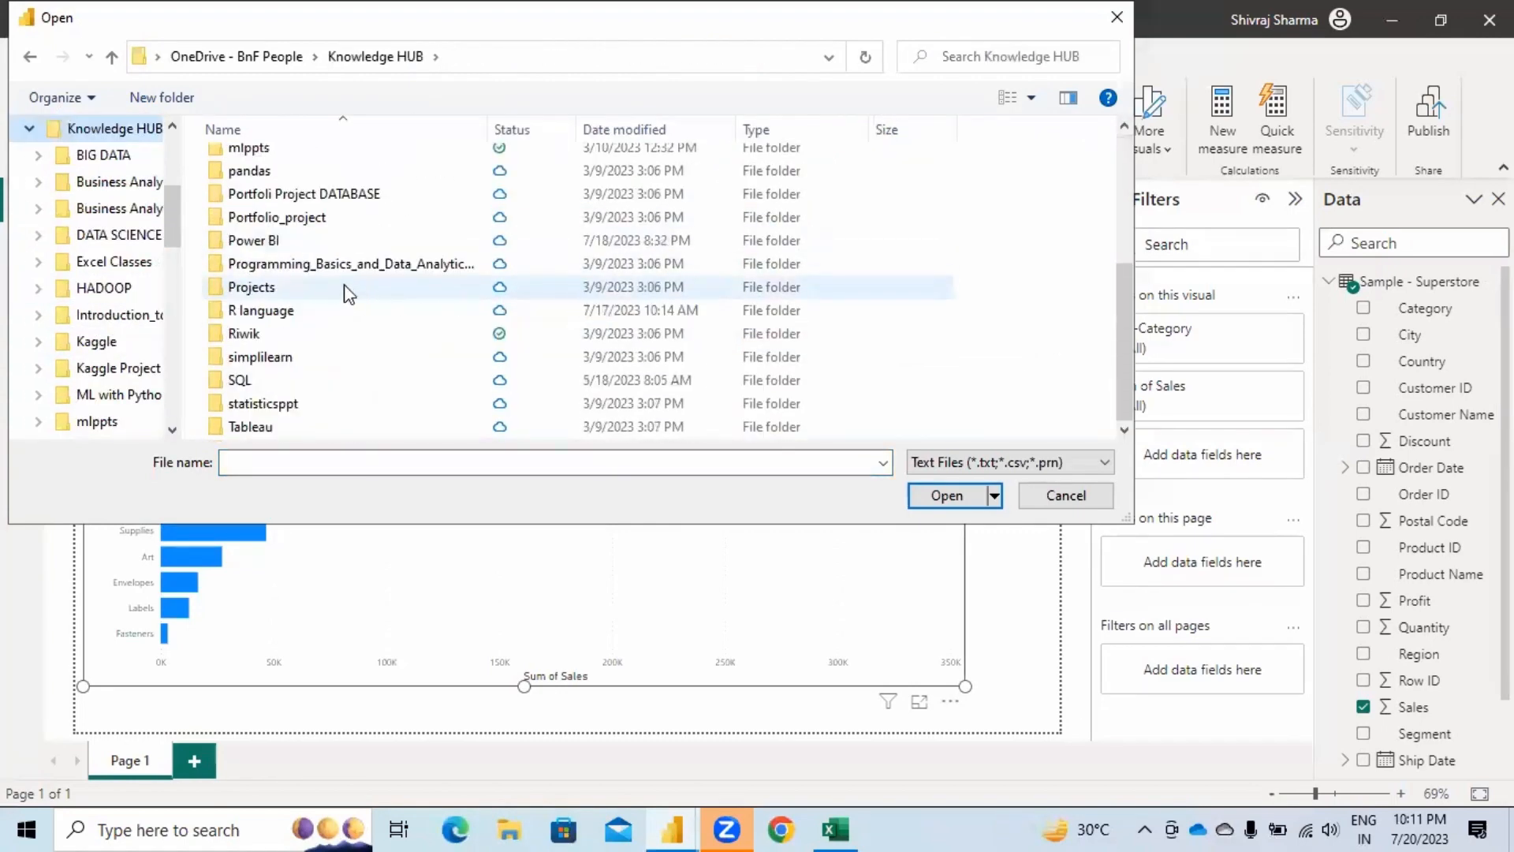
pyautogui.doubleClick(272, 241)
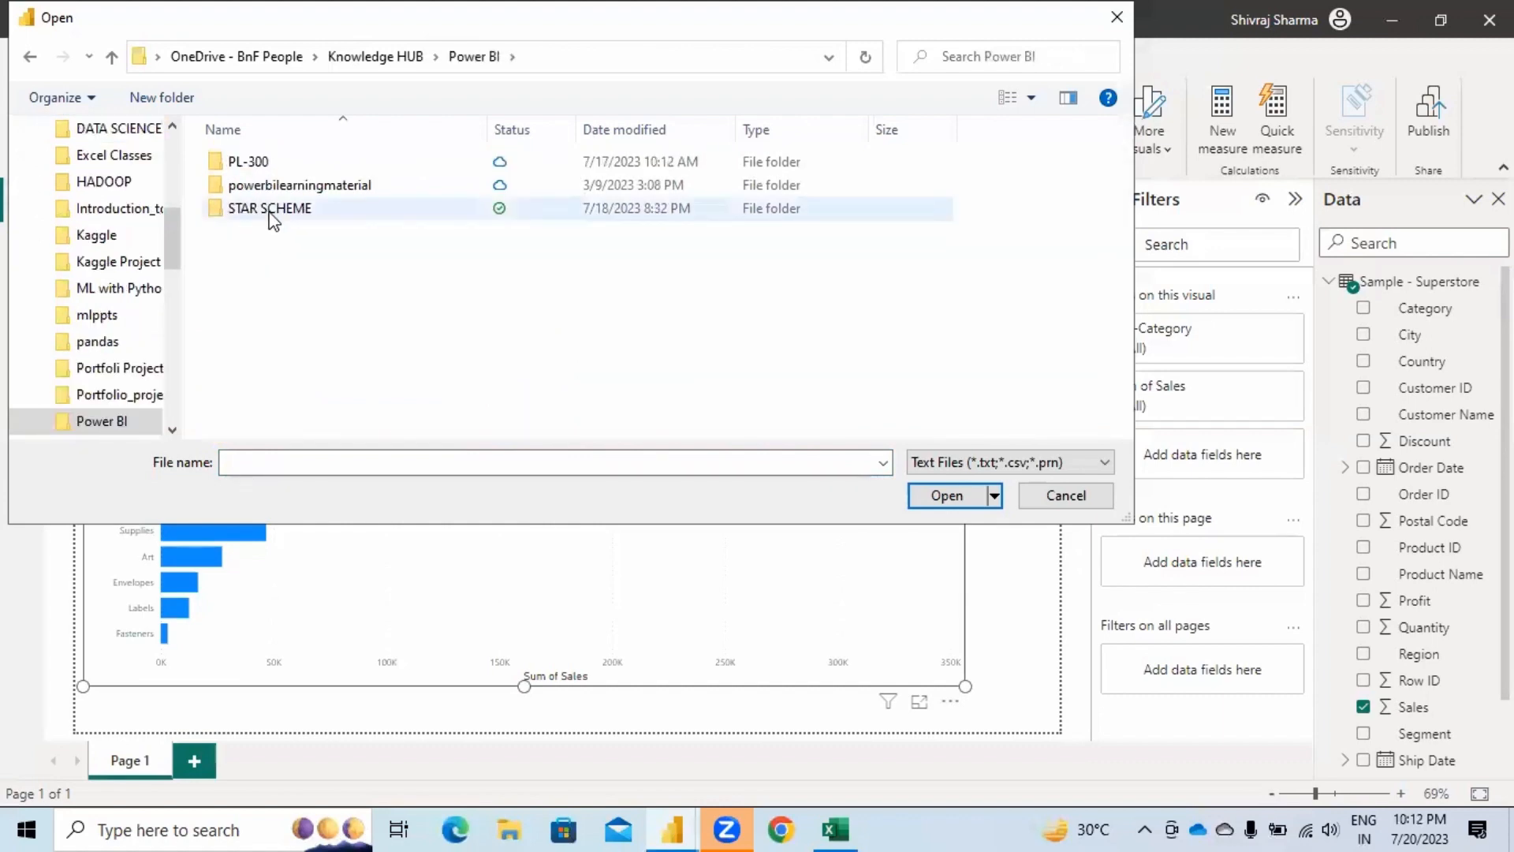
pyautogui.doubleClick(271, 212)
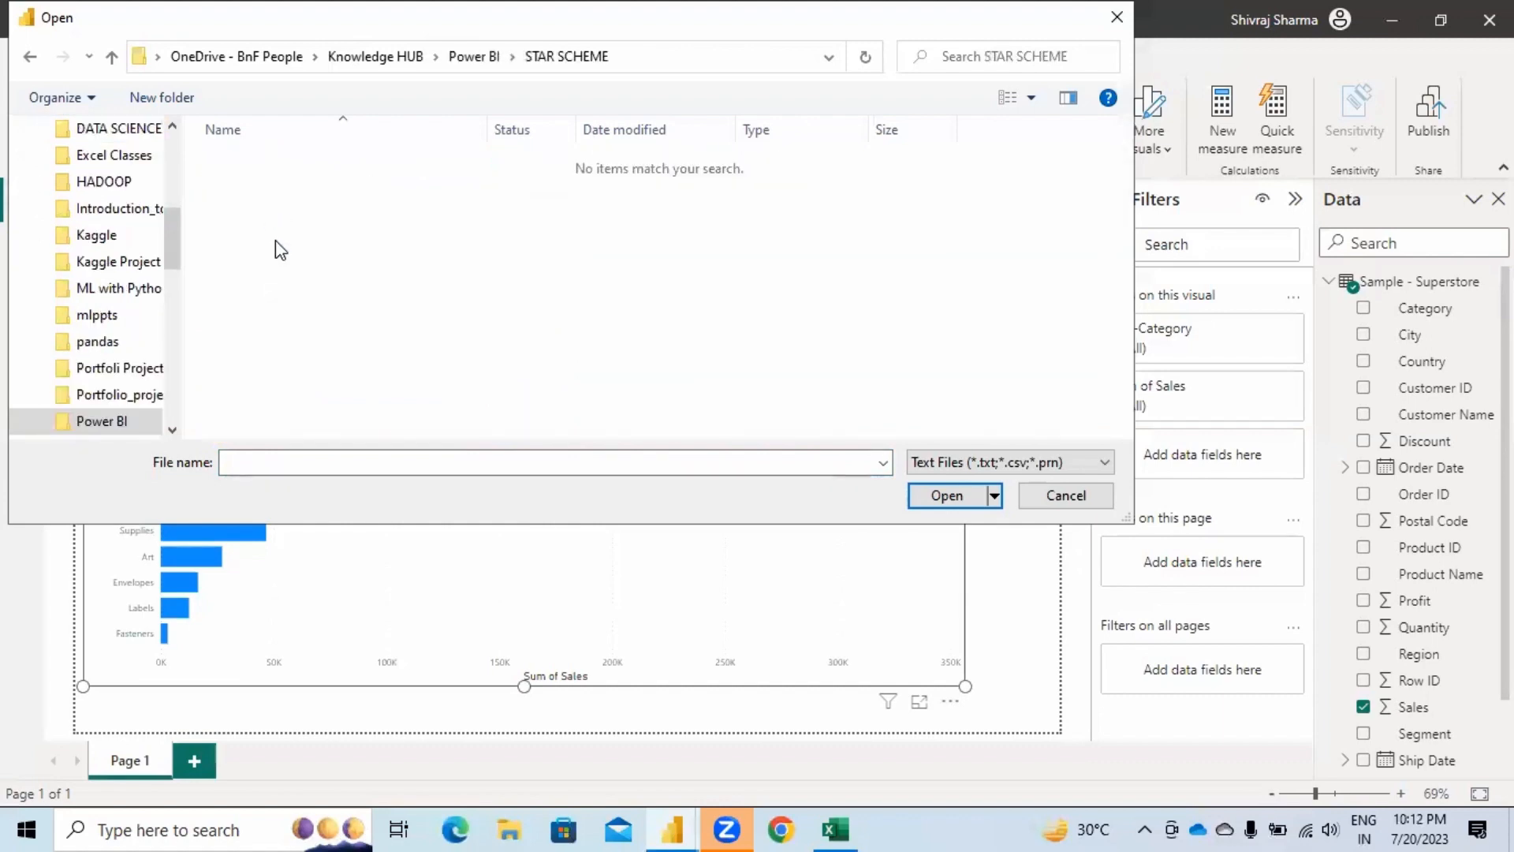
pyautogui.click(1065, 498)
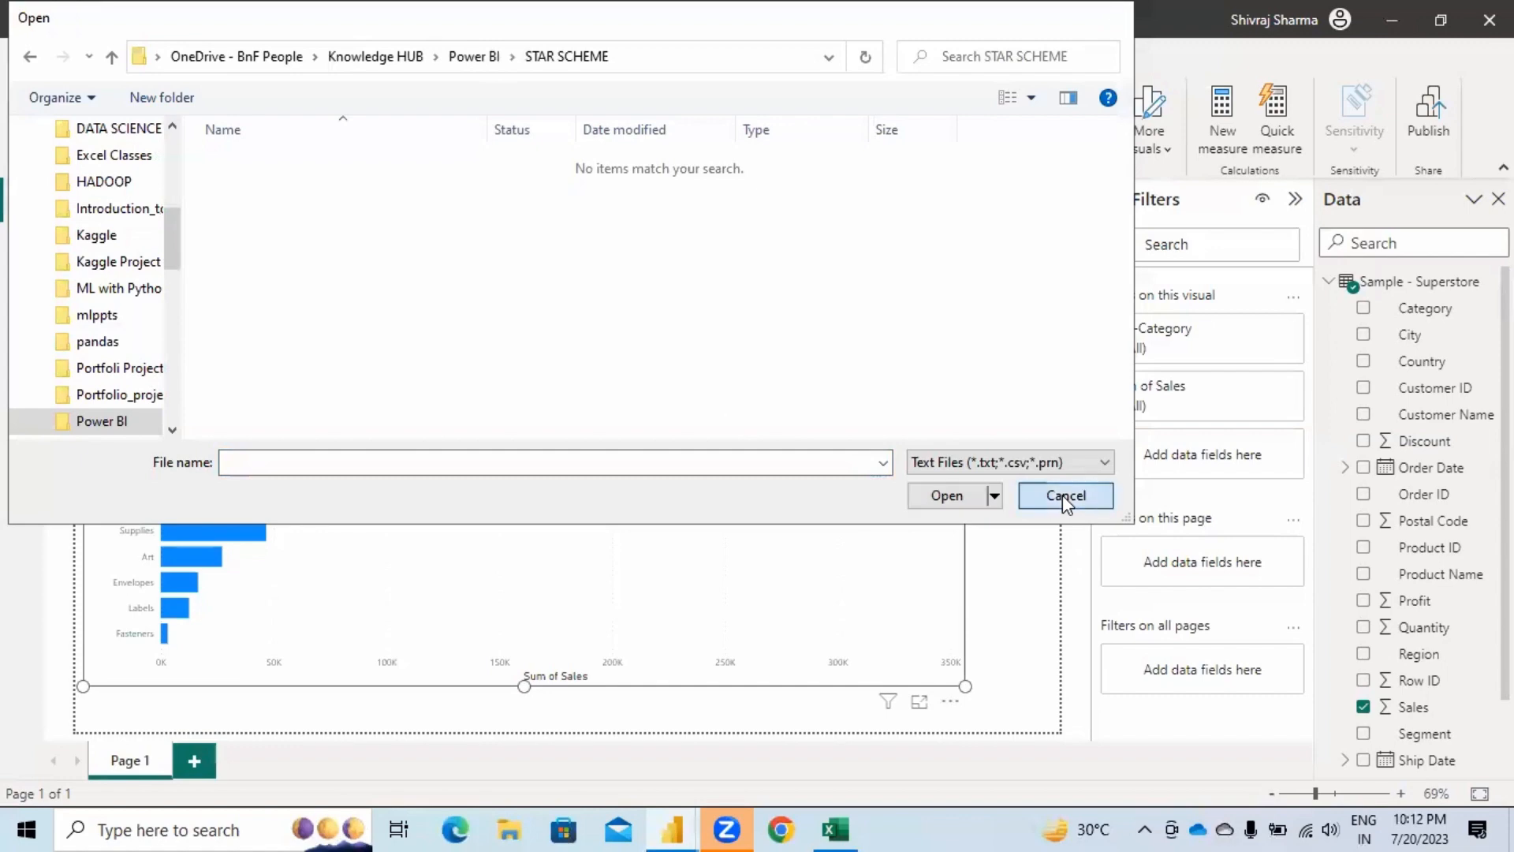
# Step: Connect to the Access database Star.accdb as a new data source
pyautogui.click(192, 158)
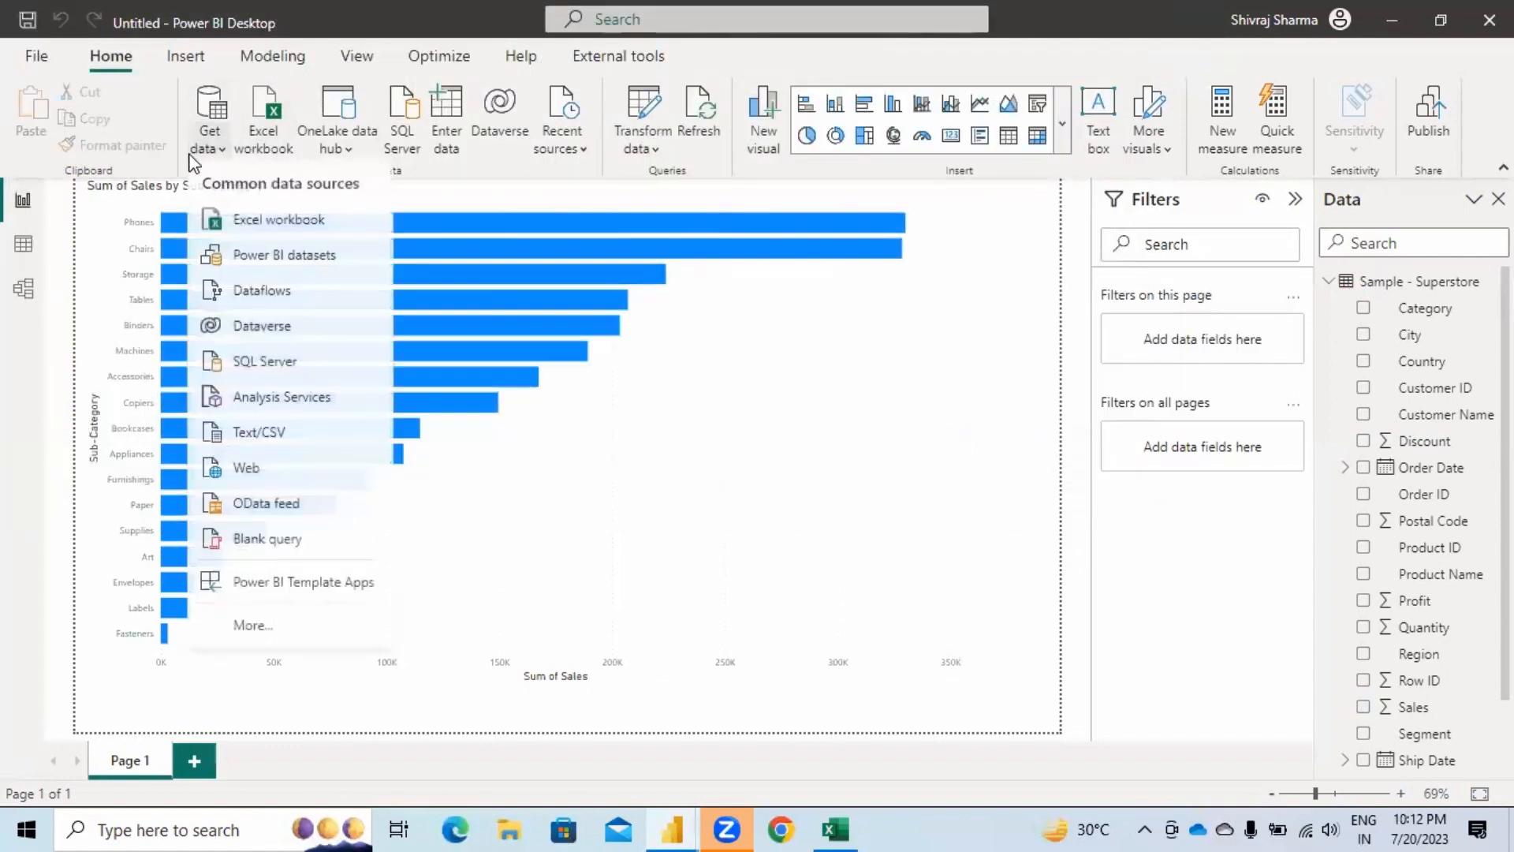
pyautogui.click(276, 631)
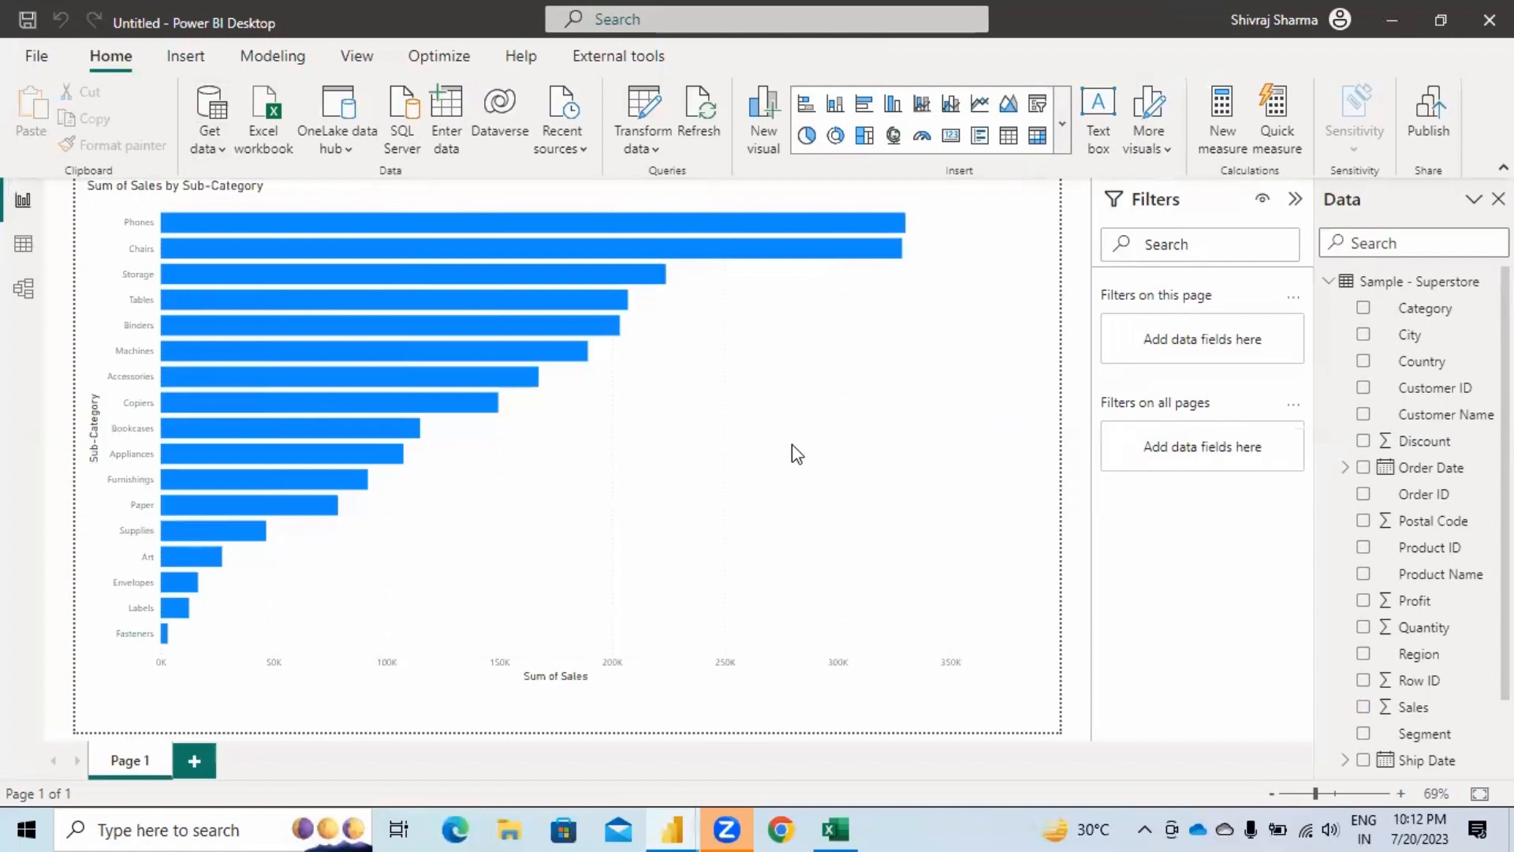
pyautogui.click(733, 472)
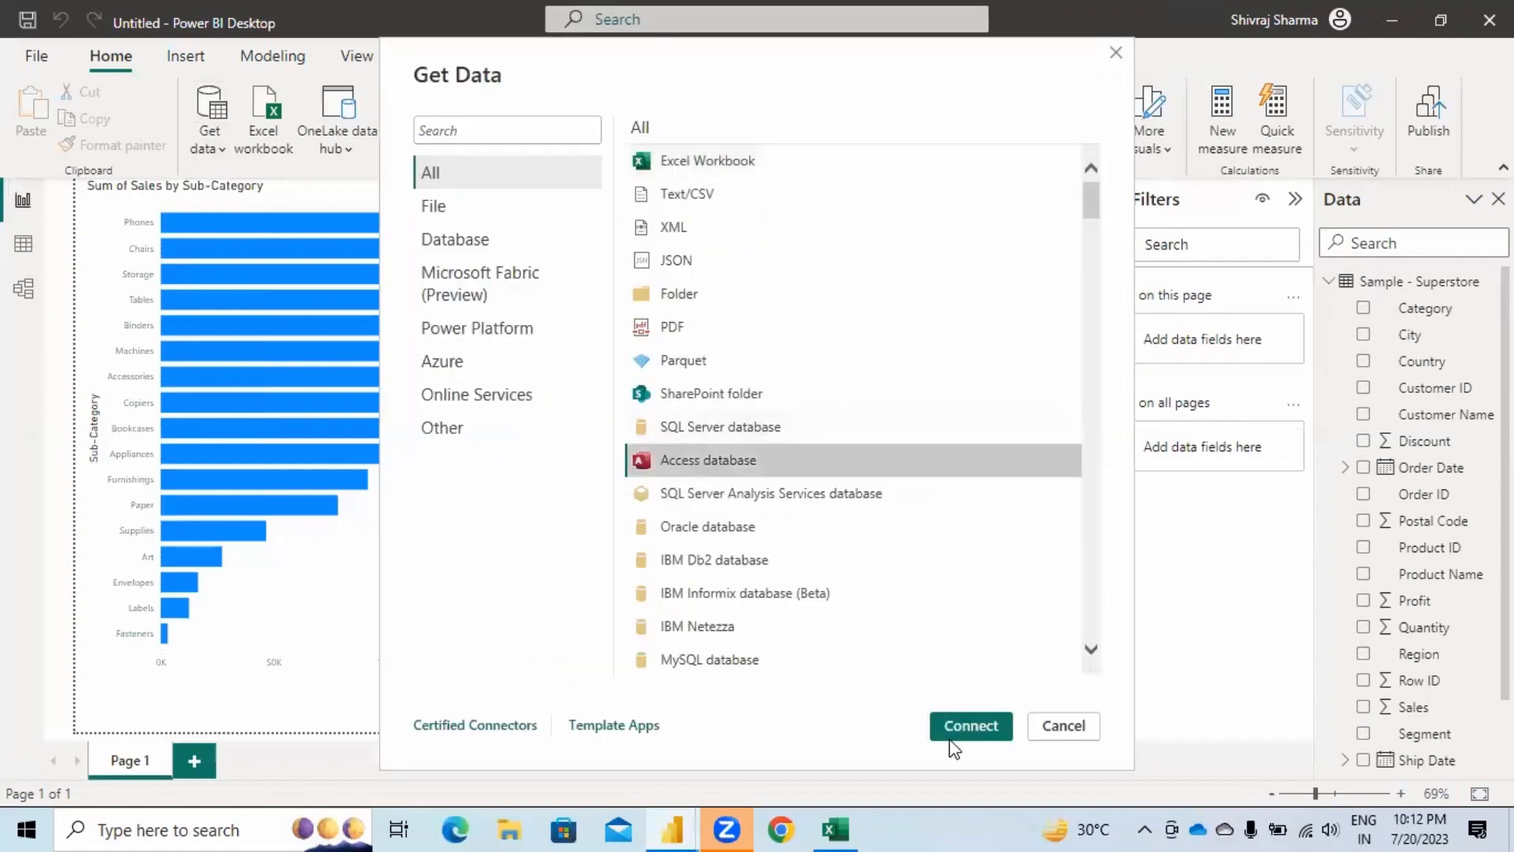
pyautogui.click(971, 726)
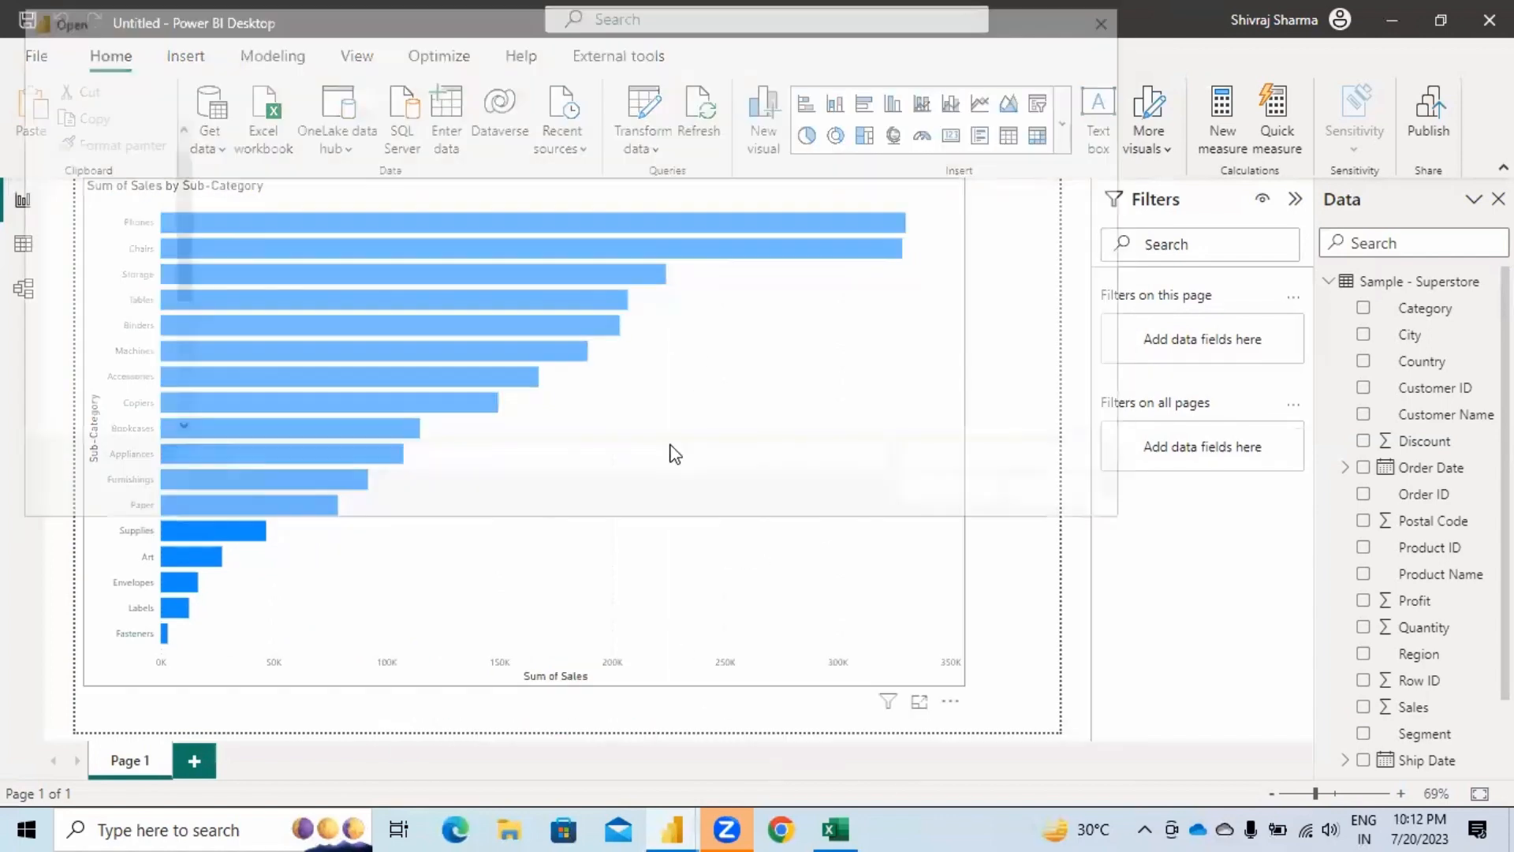
pyautogui.click(253, 162)
pyautogui.click(946, 495)
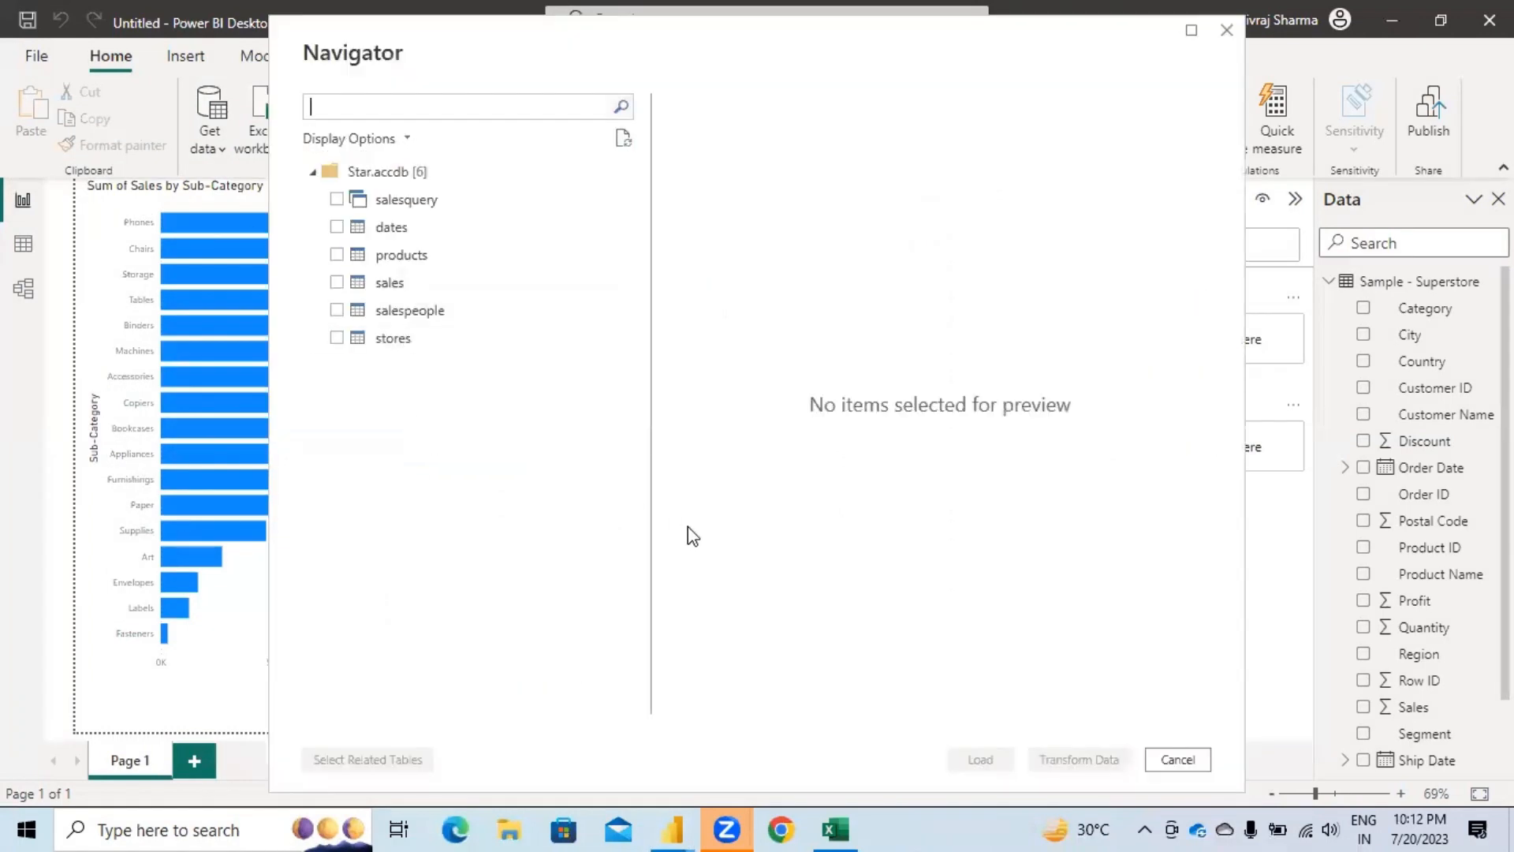
# Step: Load salesquery, dates, products, sales, salespeople and stores from Star.accdb into the report
pyautogui.click(337, 199)
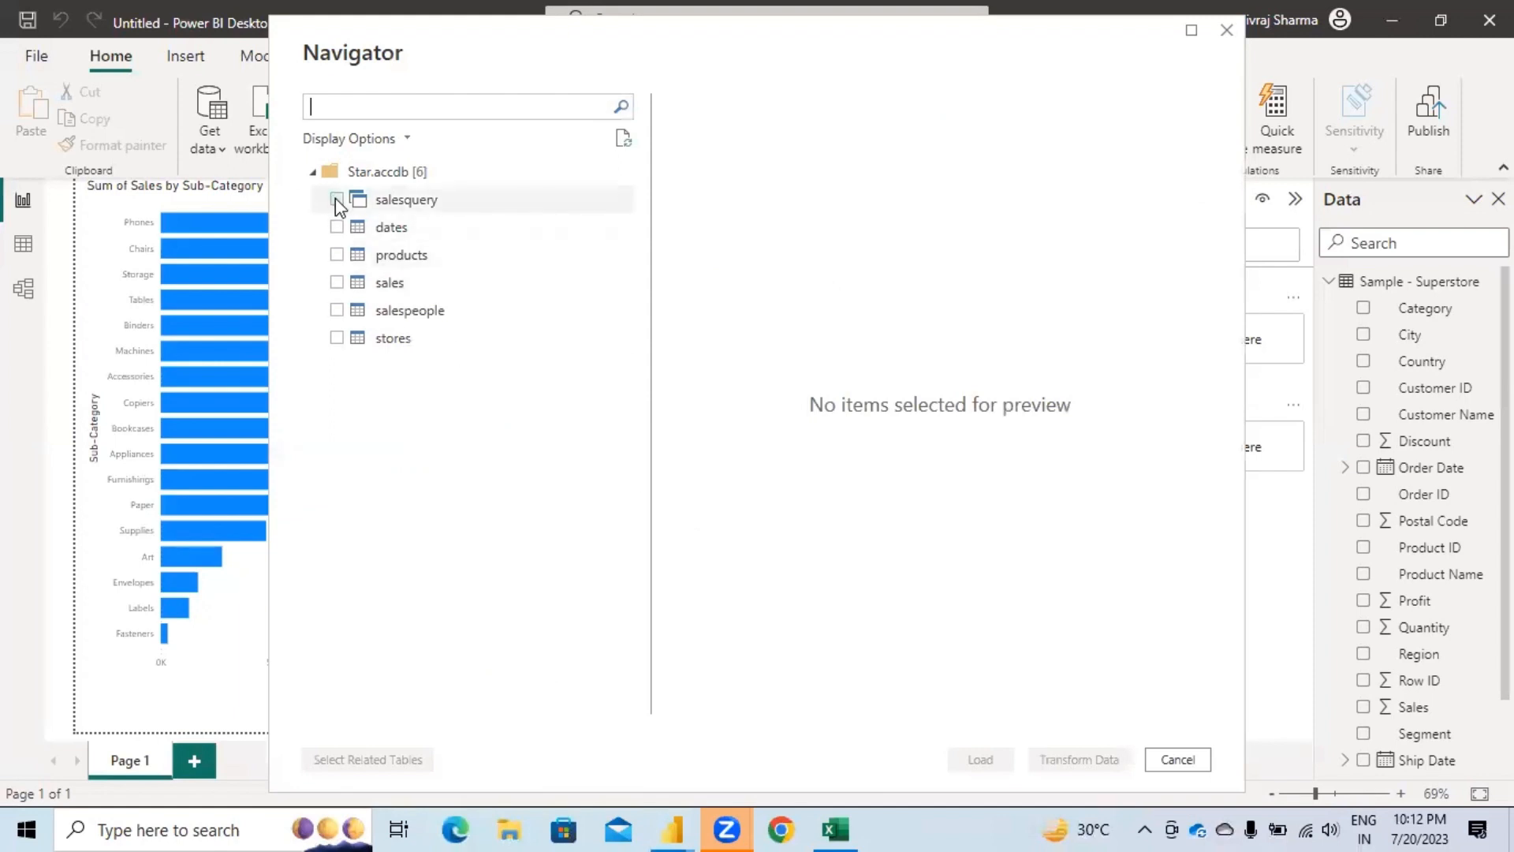
pyautogui.click(336, 227)
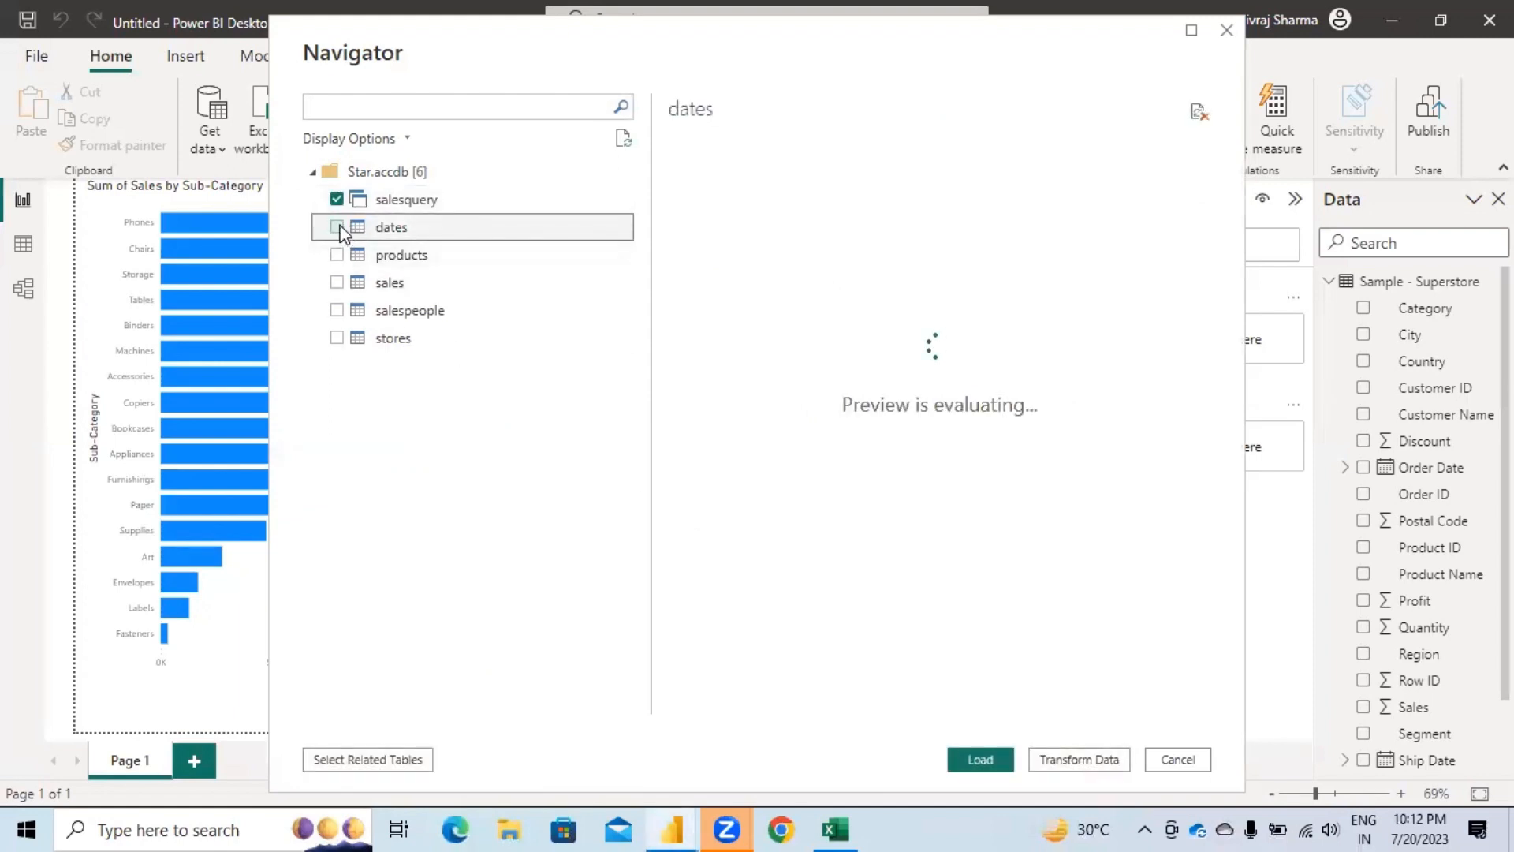
pyautogui.click(335, 254)
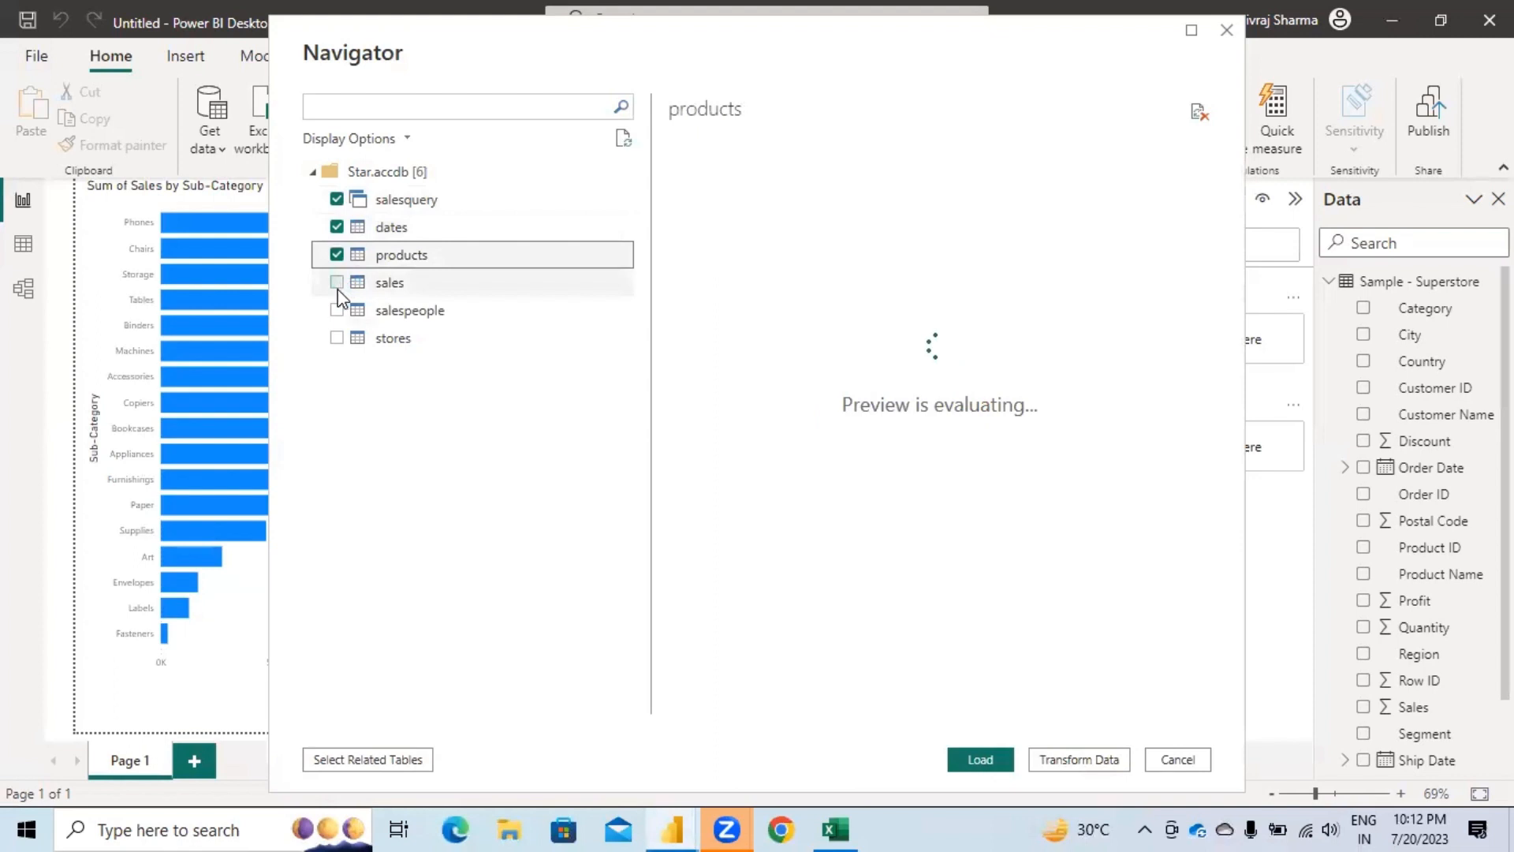
pyautogui.click(337, 283)
pyautogui.click(337, 310)
pyautogui.click(337, 338)
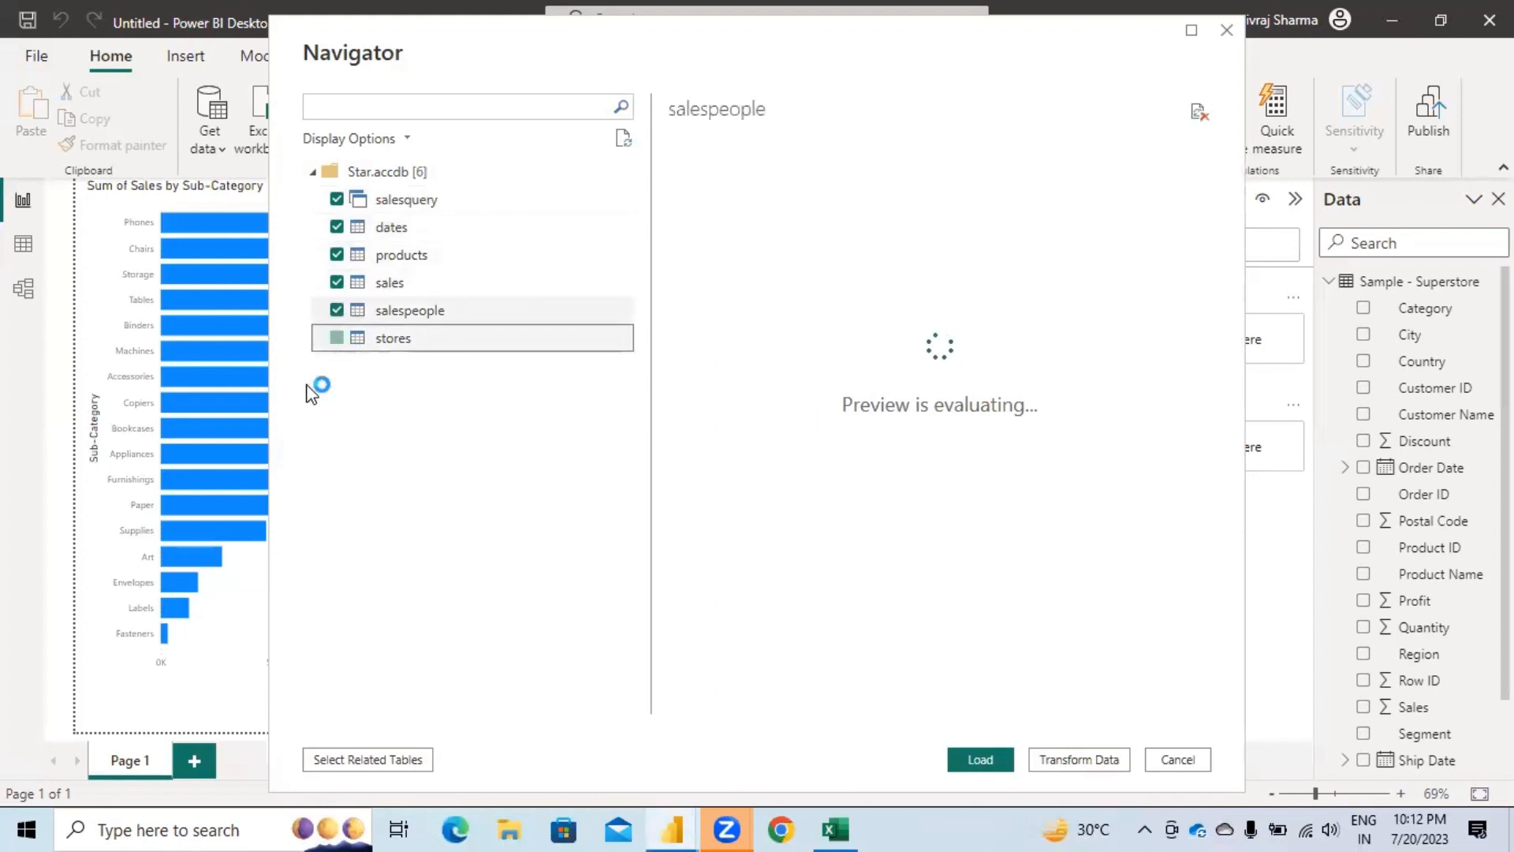
pyautogui.click(982, 762)
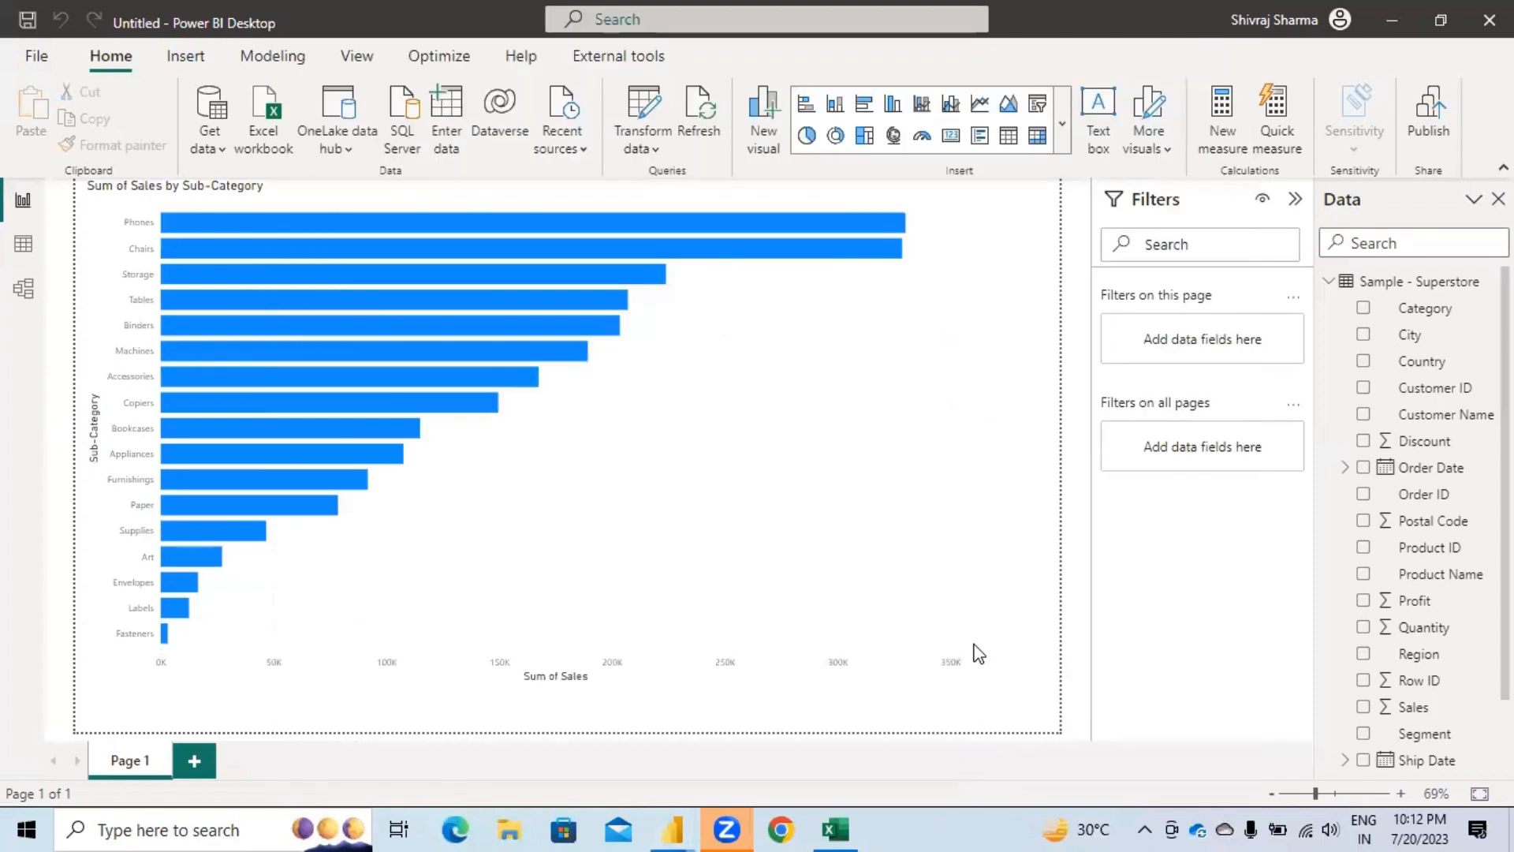
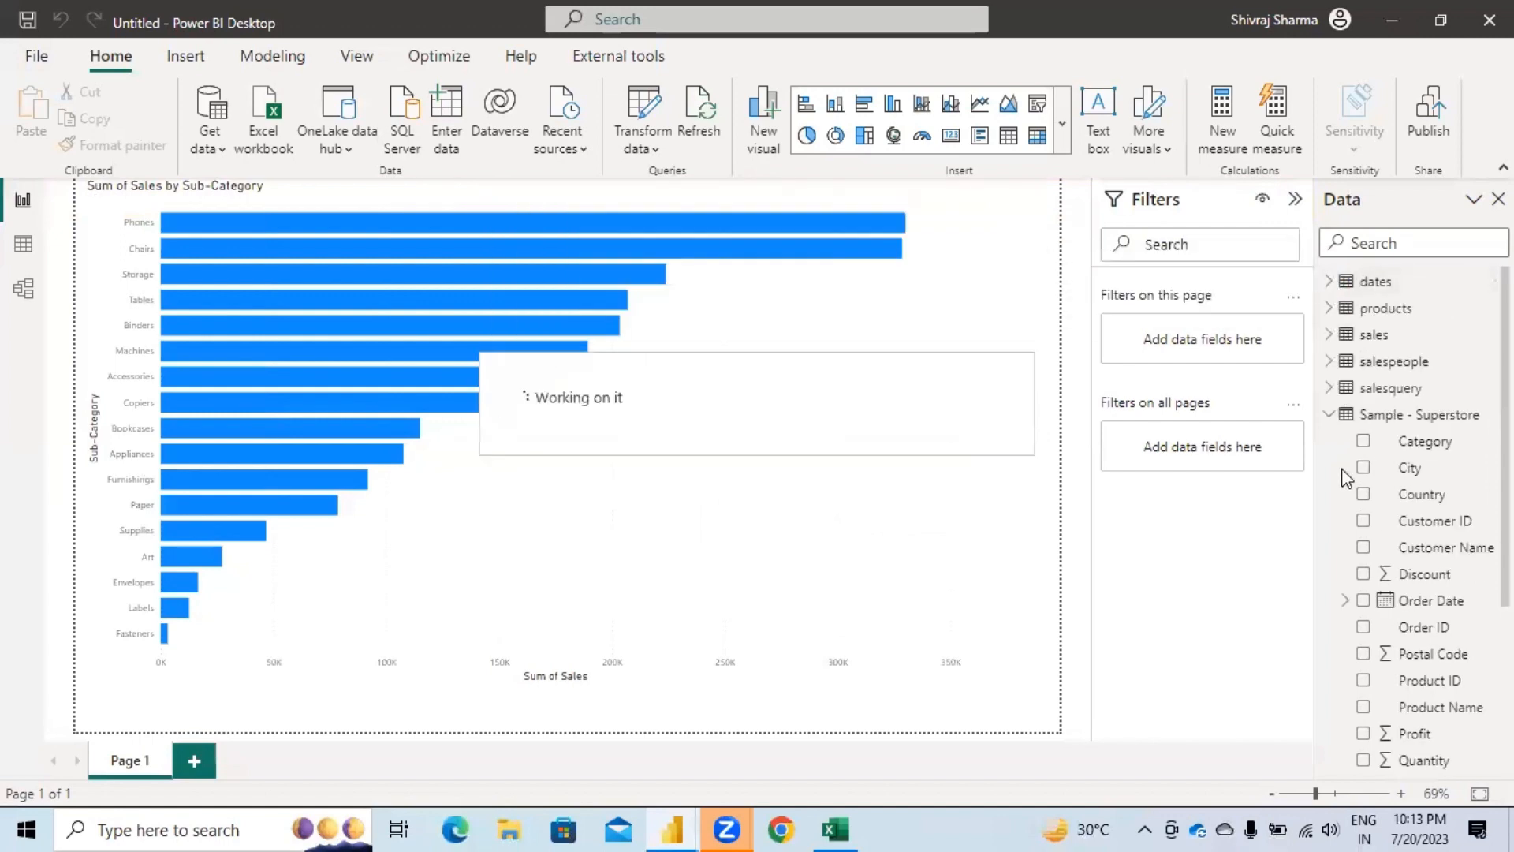
# Step: Collapse the Sample - Superstore fields, switch to the Power Query Editor and refresh the stores query's preview
pyautogui.click(1330, 415)
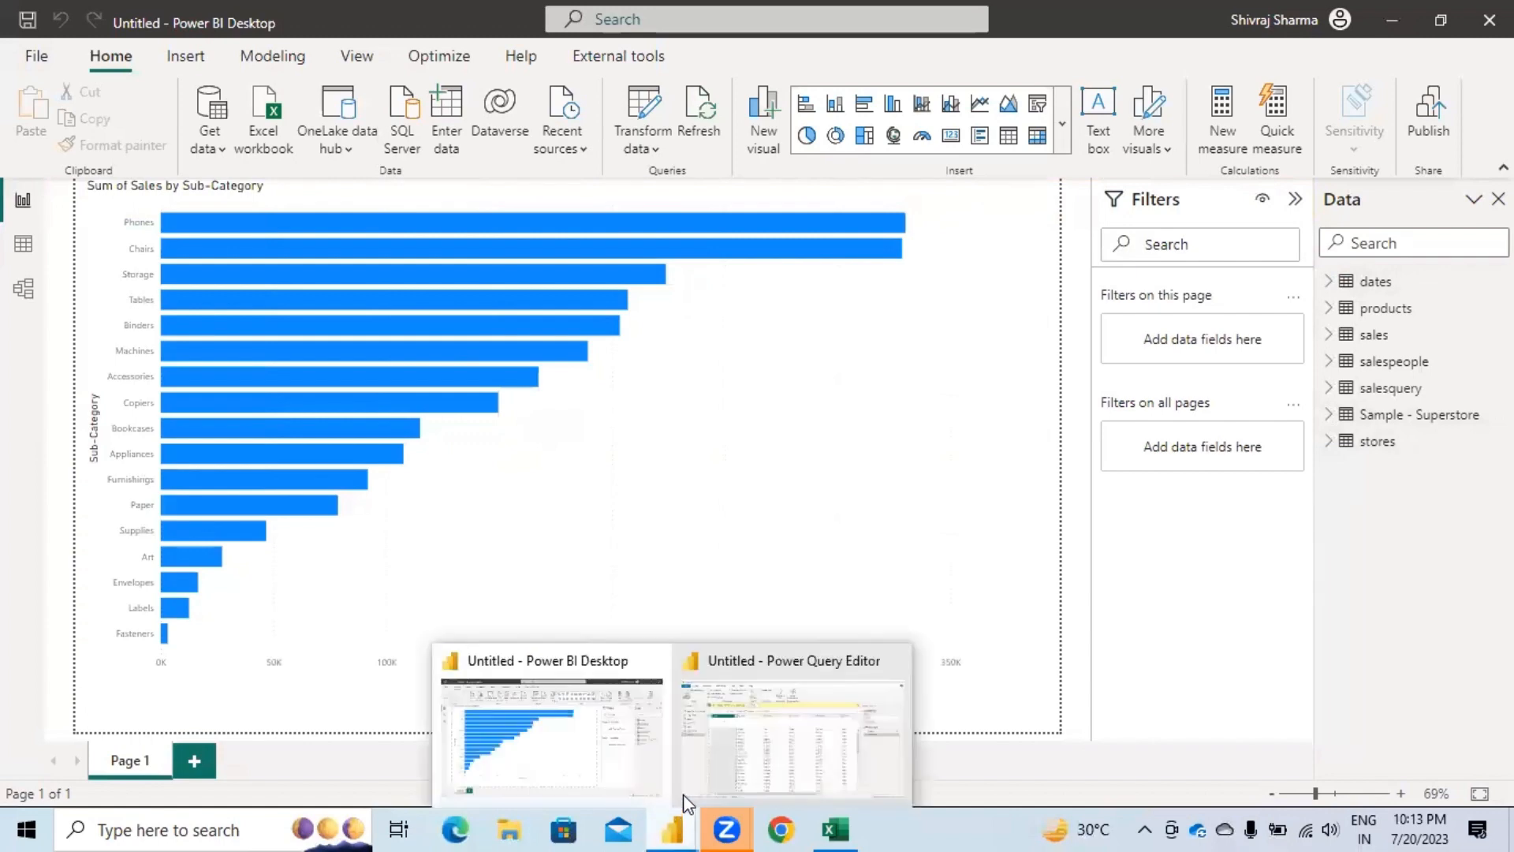
pyautogui.click(684, 827)
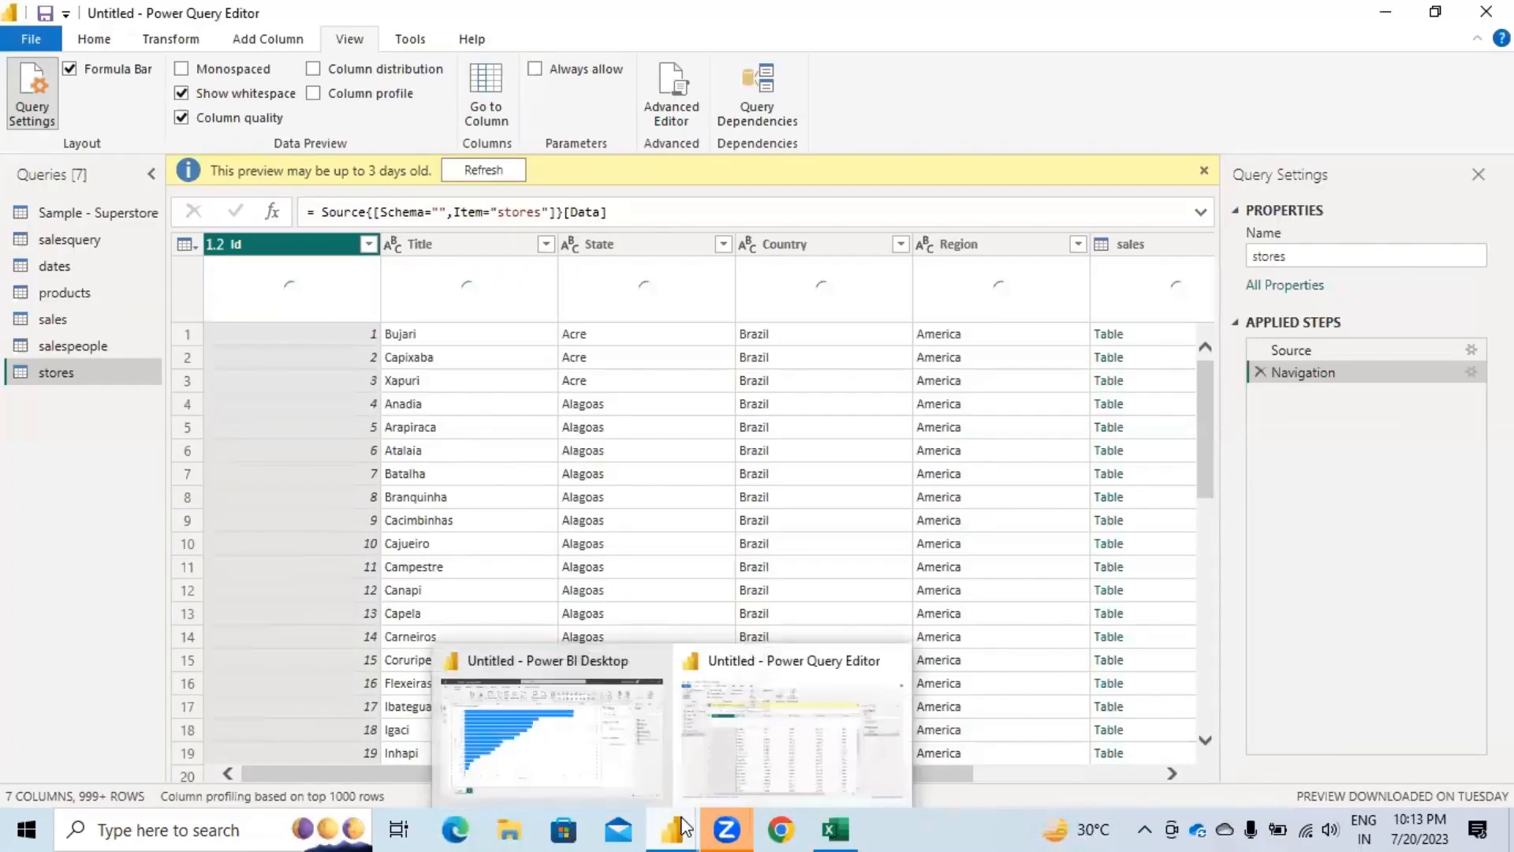
pyautogui.click(478, 169)
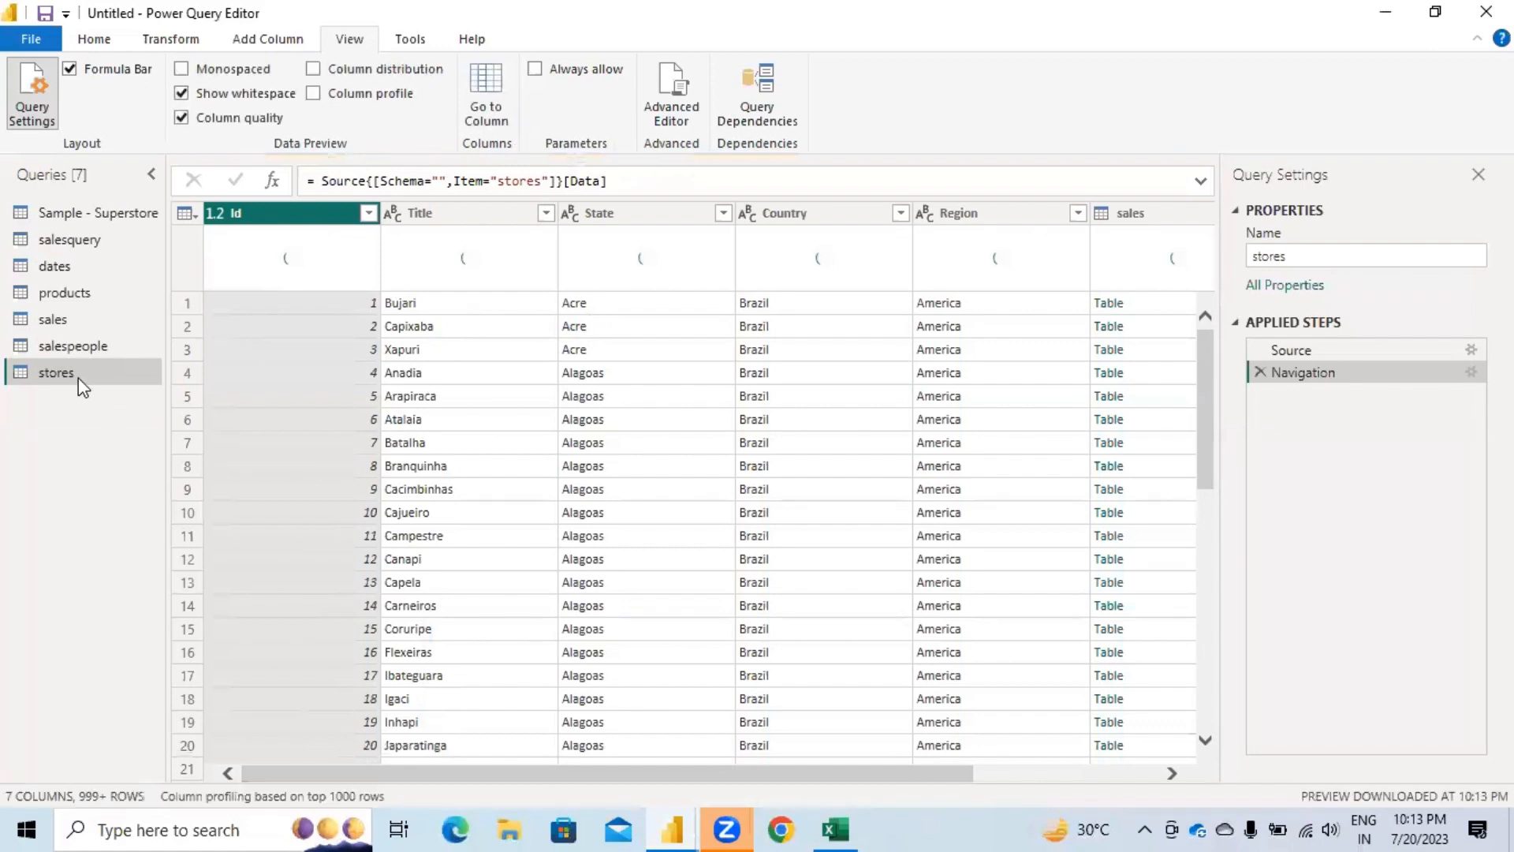
# Step: Examine the column quality statistics in the Sample - Superstore and salesquery queries, through salesquery's last columns
pyautogui.click(57, 214)
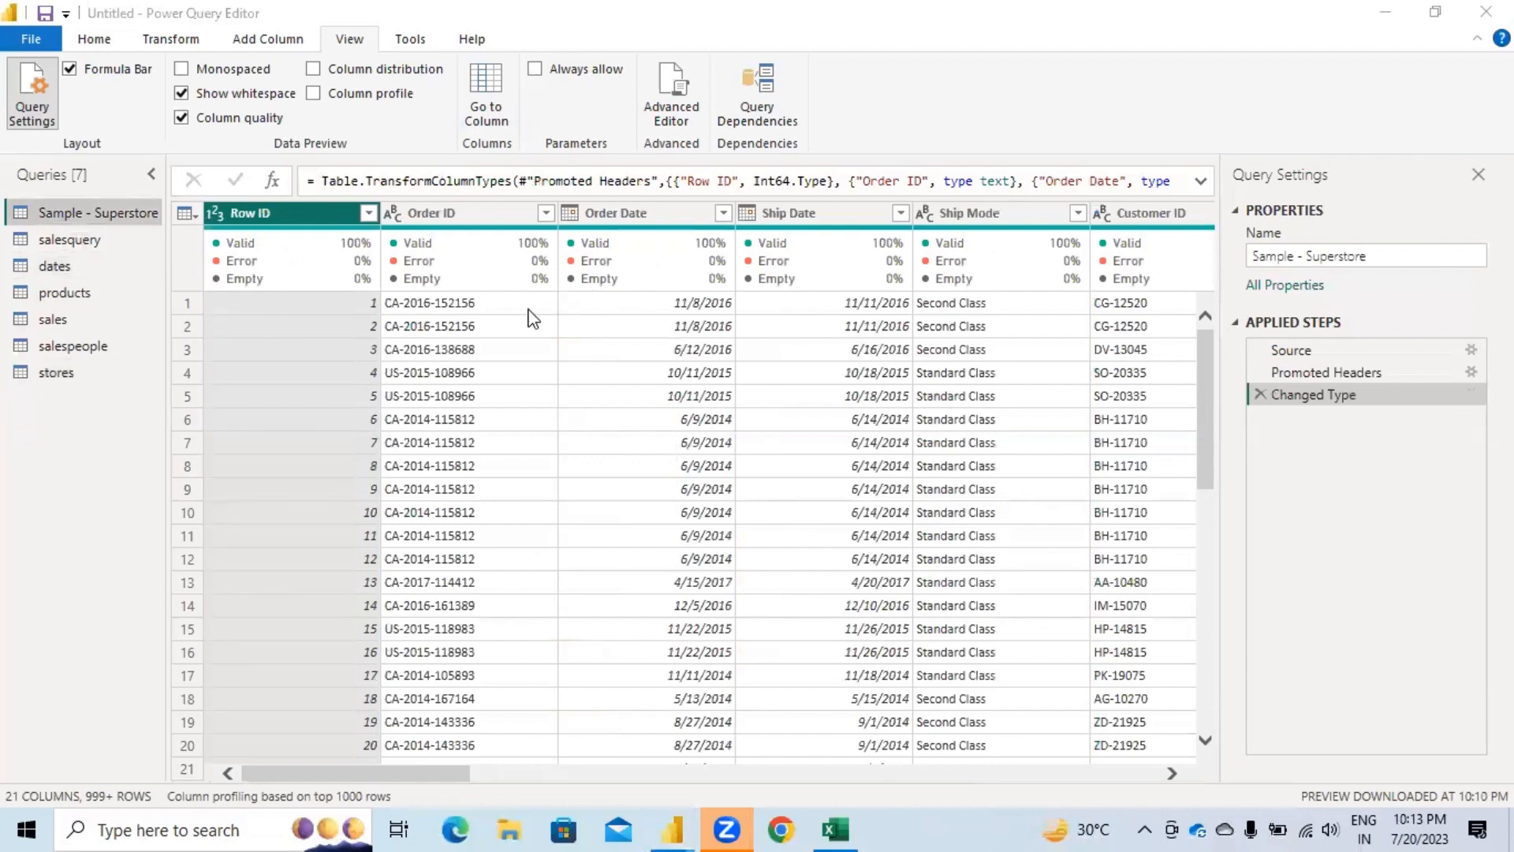
pyautogui.click(71, 242)
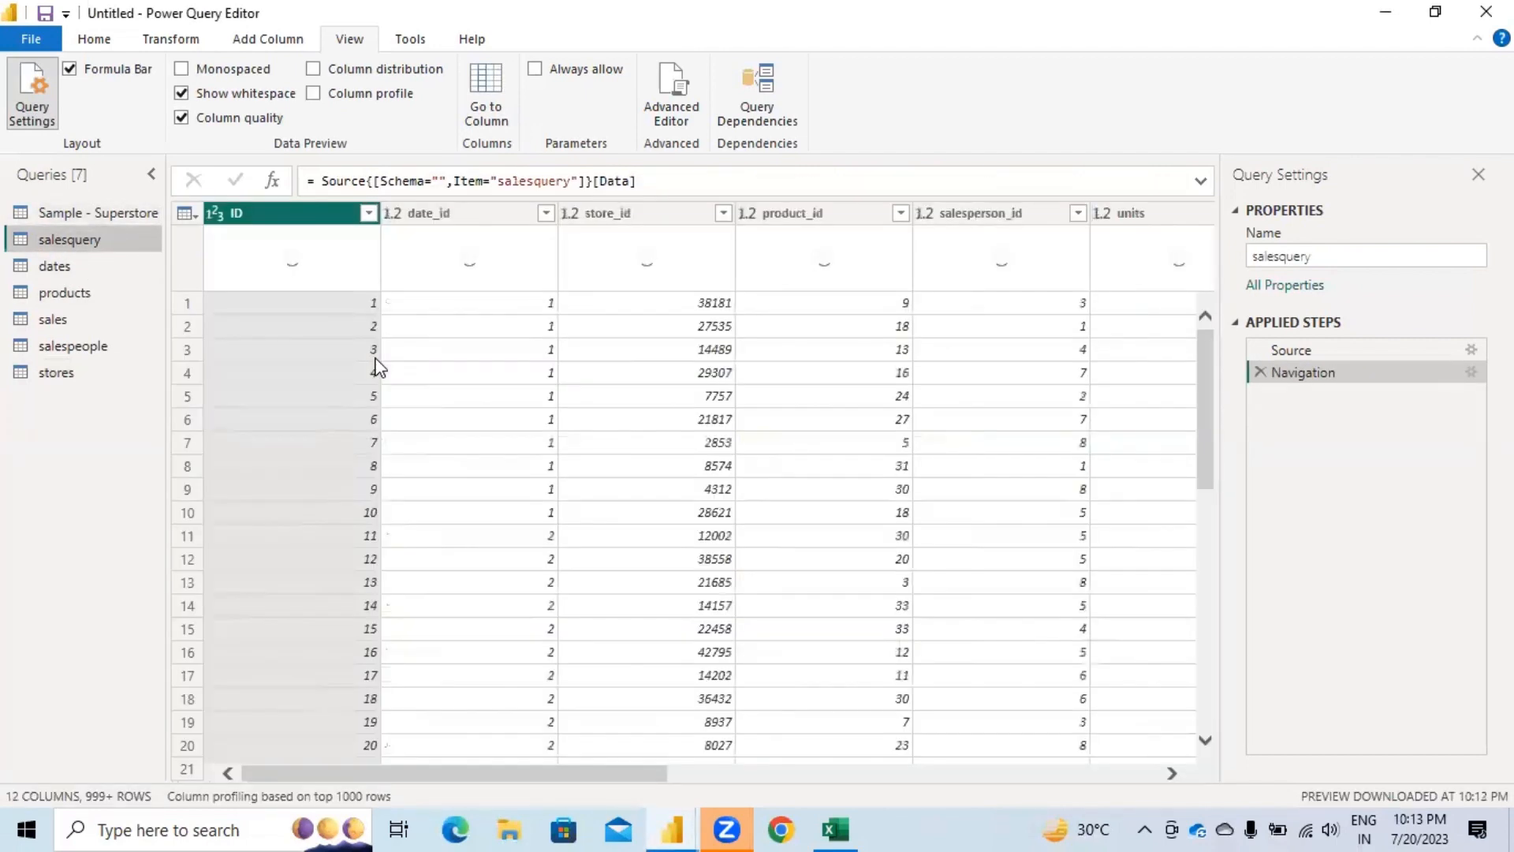
pyautogui.moveTo(663, 778); pyautogui.dragTo(1085, 781)
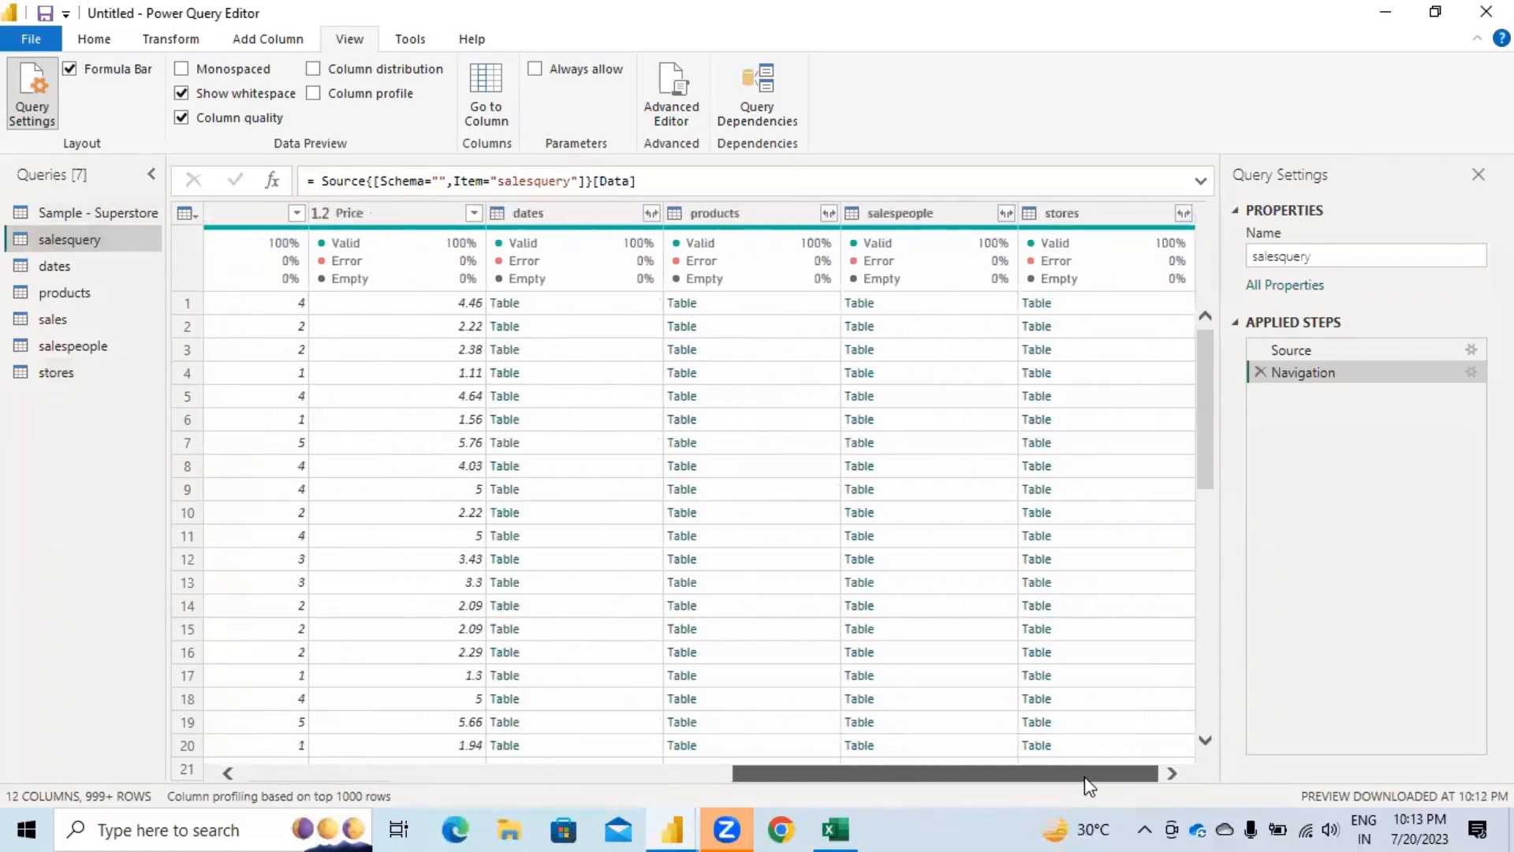
# Step: Refresh the outdated data previews of the dates and products queries
pyautogui.click(49, 268)
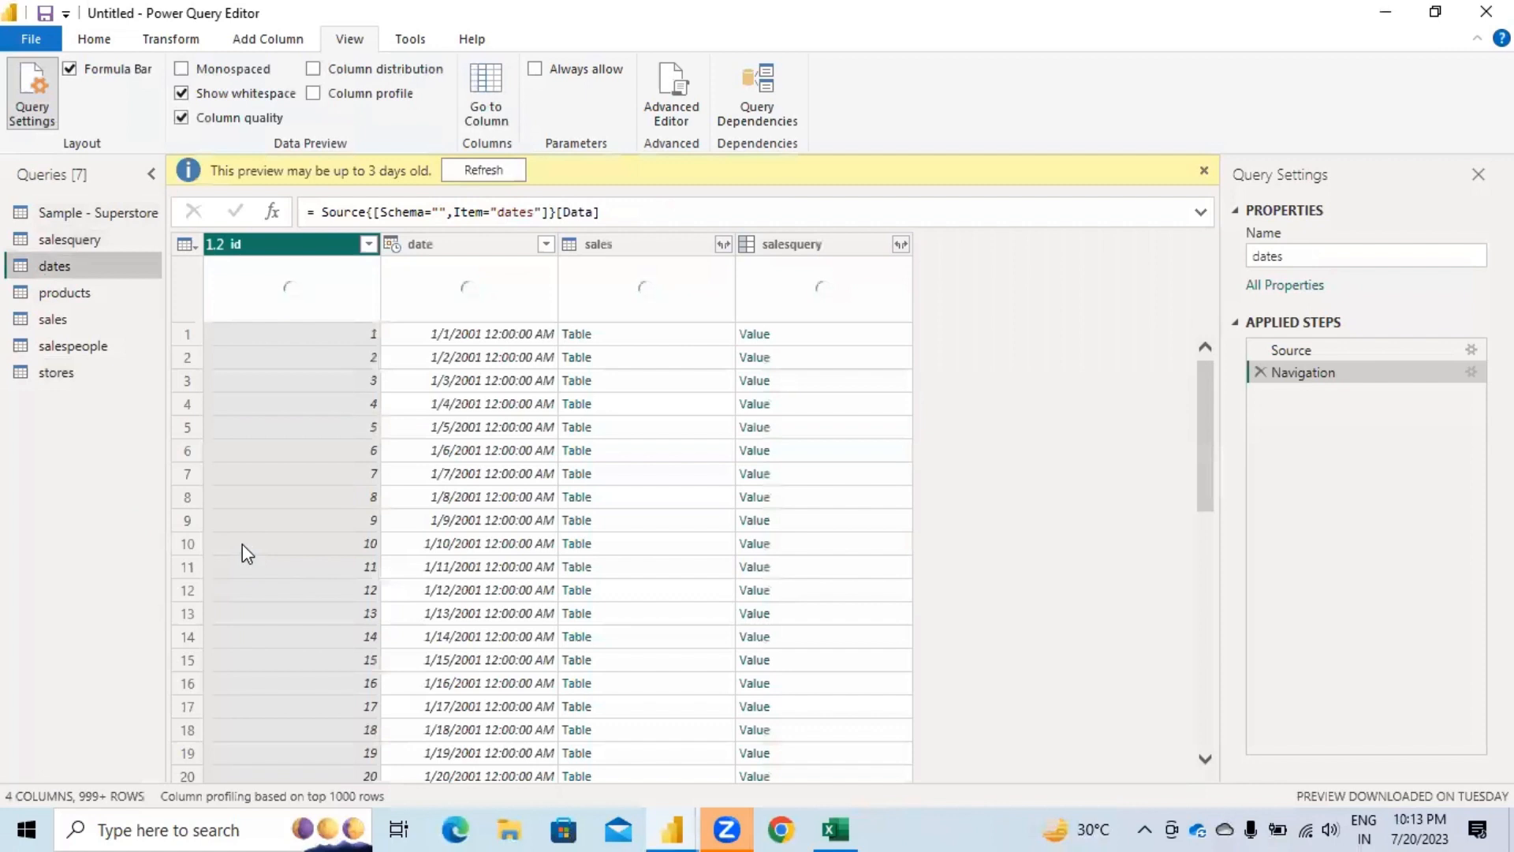
pyautogui.click(457, 175)
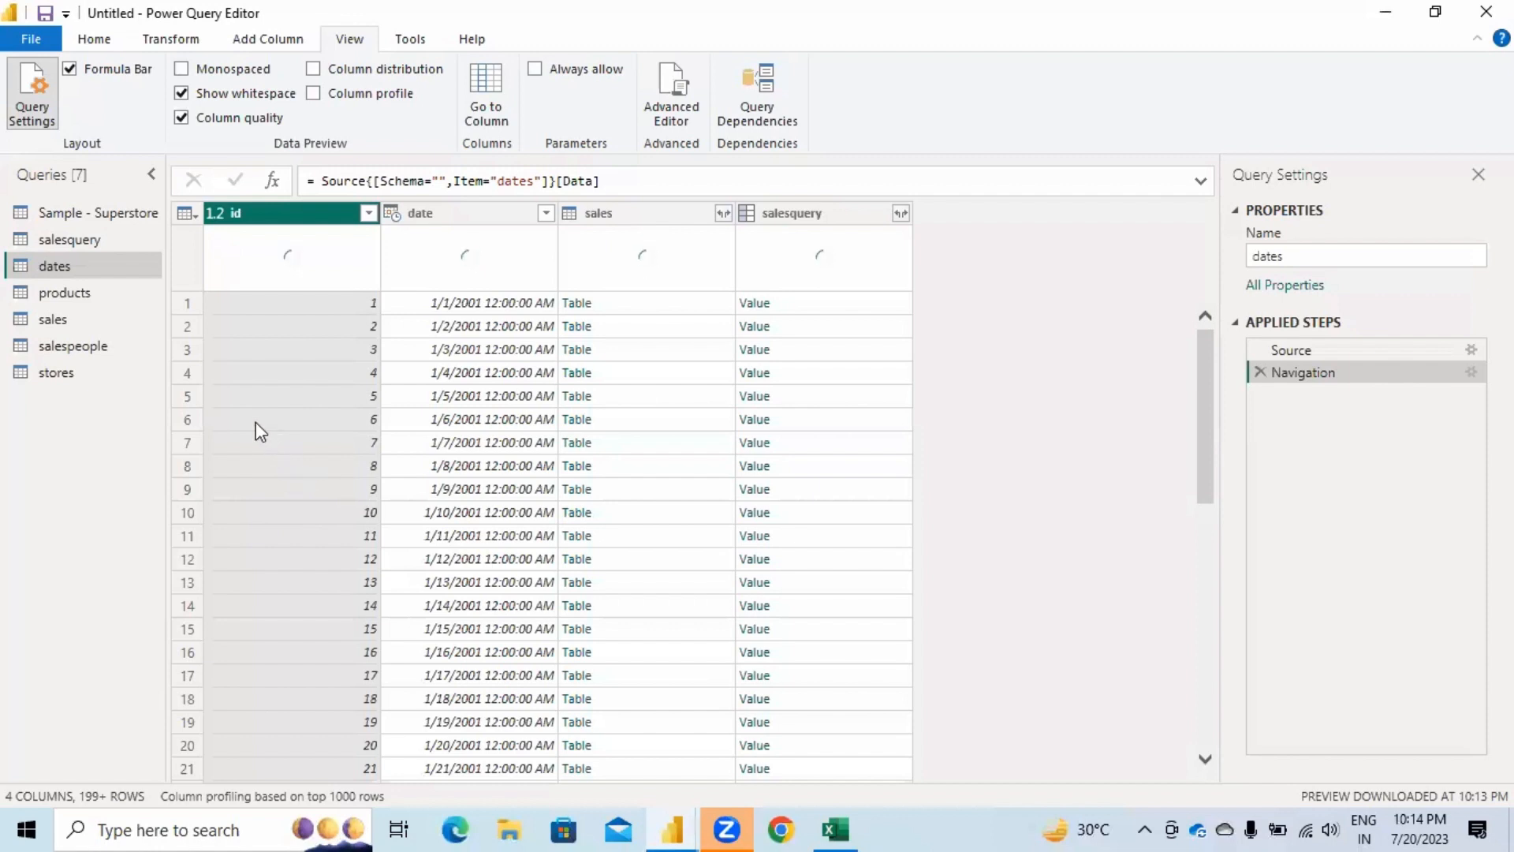
pyautogui.click(76, 297)
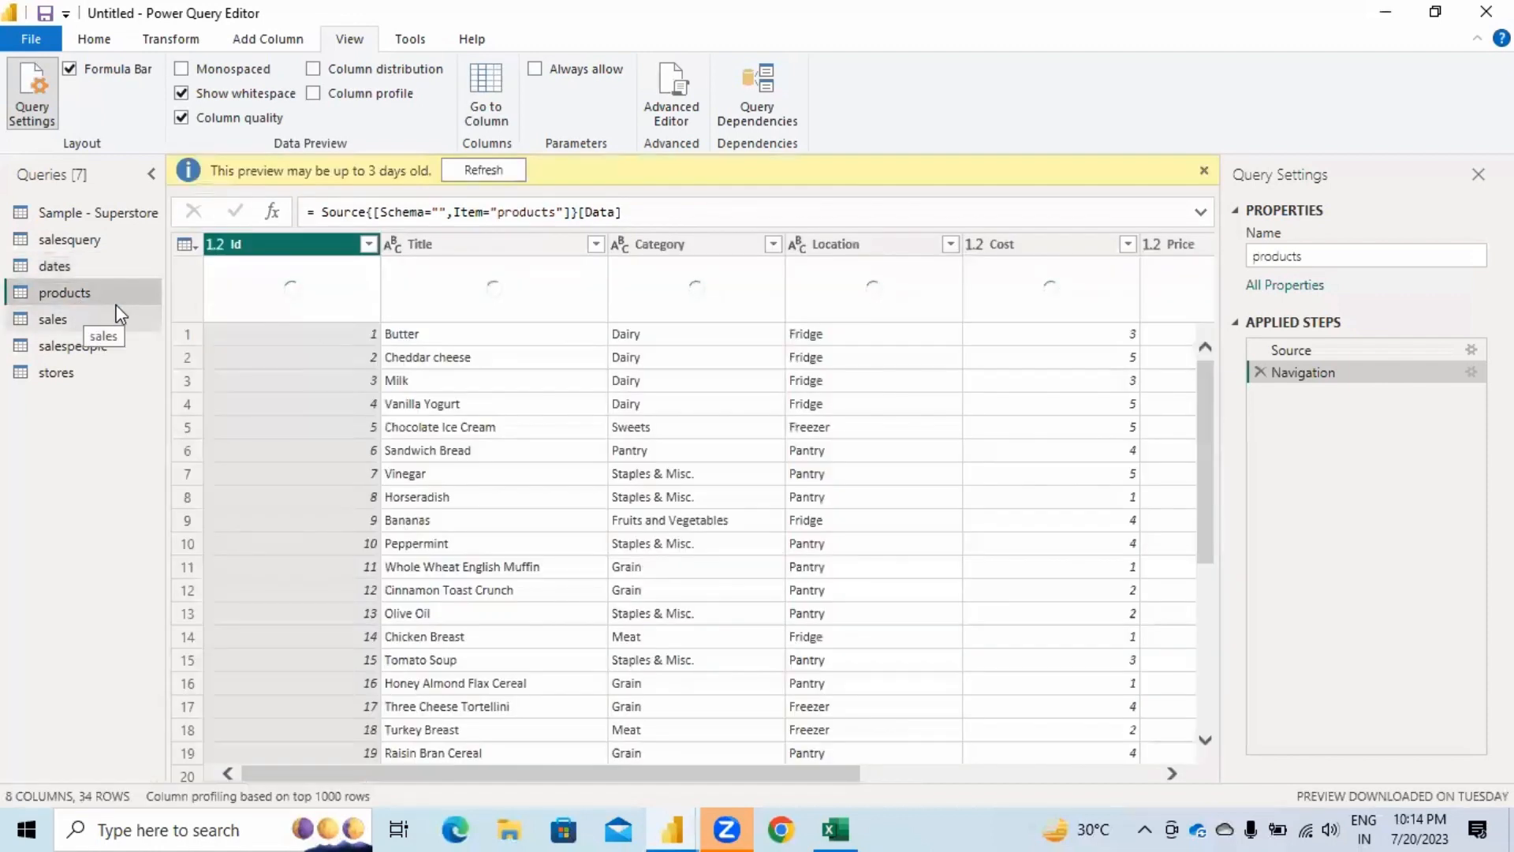
pyautogui.click(484, 170)
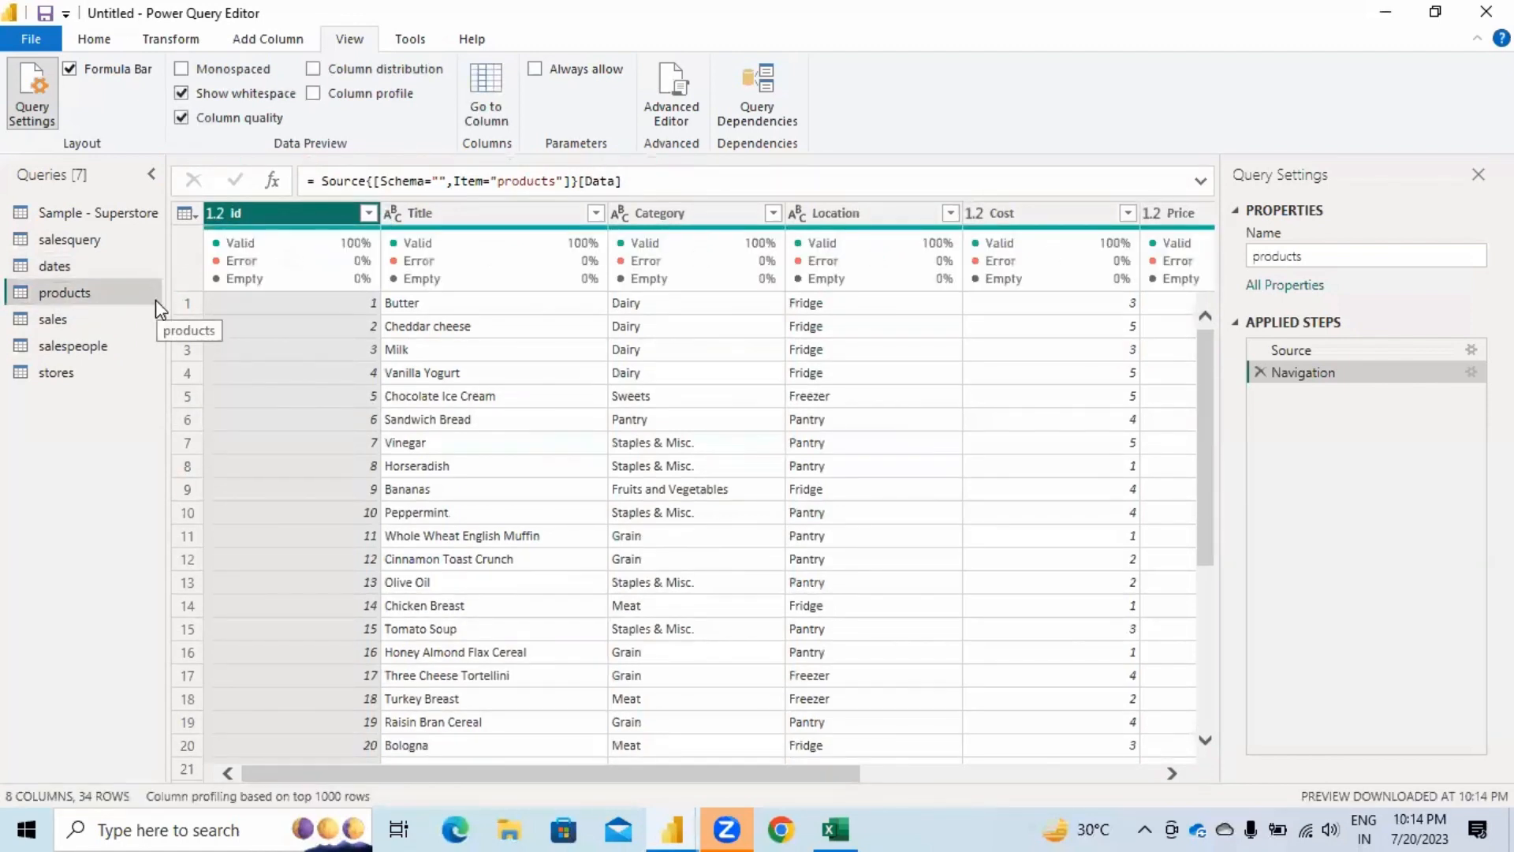
# Step: Examine the valid, error and empty statistics of the salesquery column in the products query
pyautogui.moveTo(486, 770); pyautogui.dragTo(860, 803)
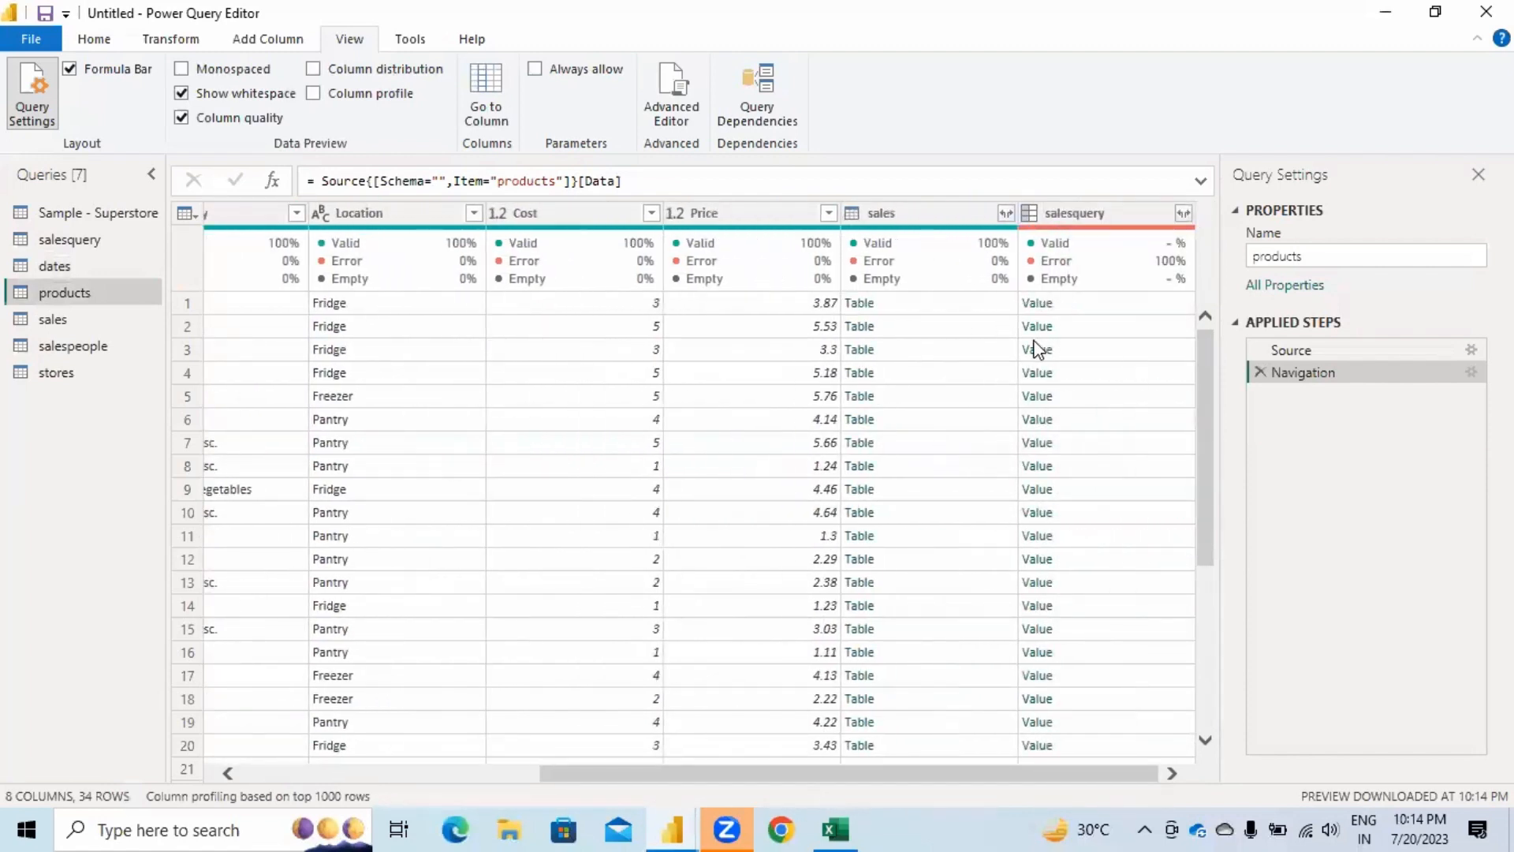
pyautogui.moveTo(1095, 237)
pyautogui.moveTo(1069, 264)
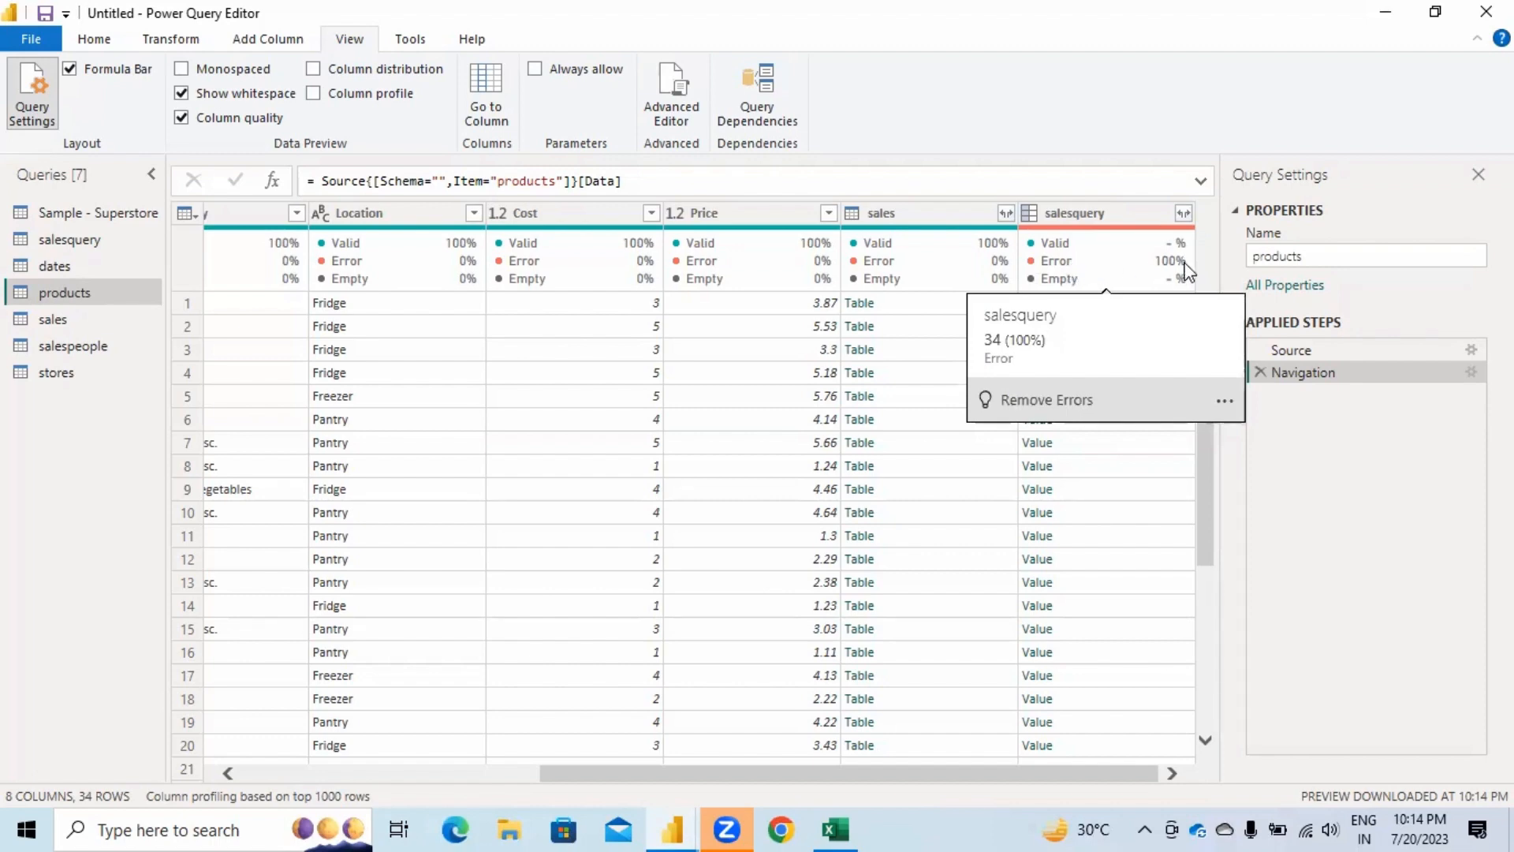
# Step: Refresh the sales query's data preview and view the column quality of its linked table columns
pyautogui.click(53, 319)
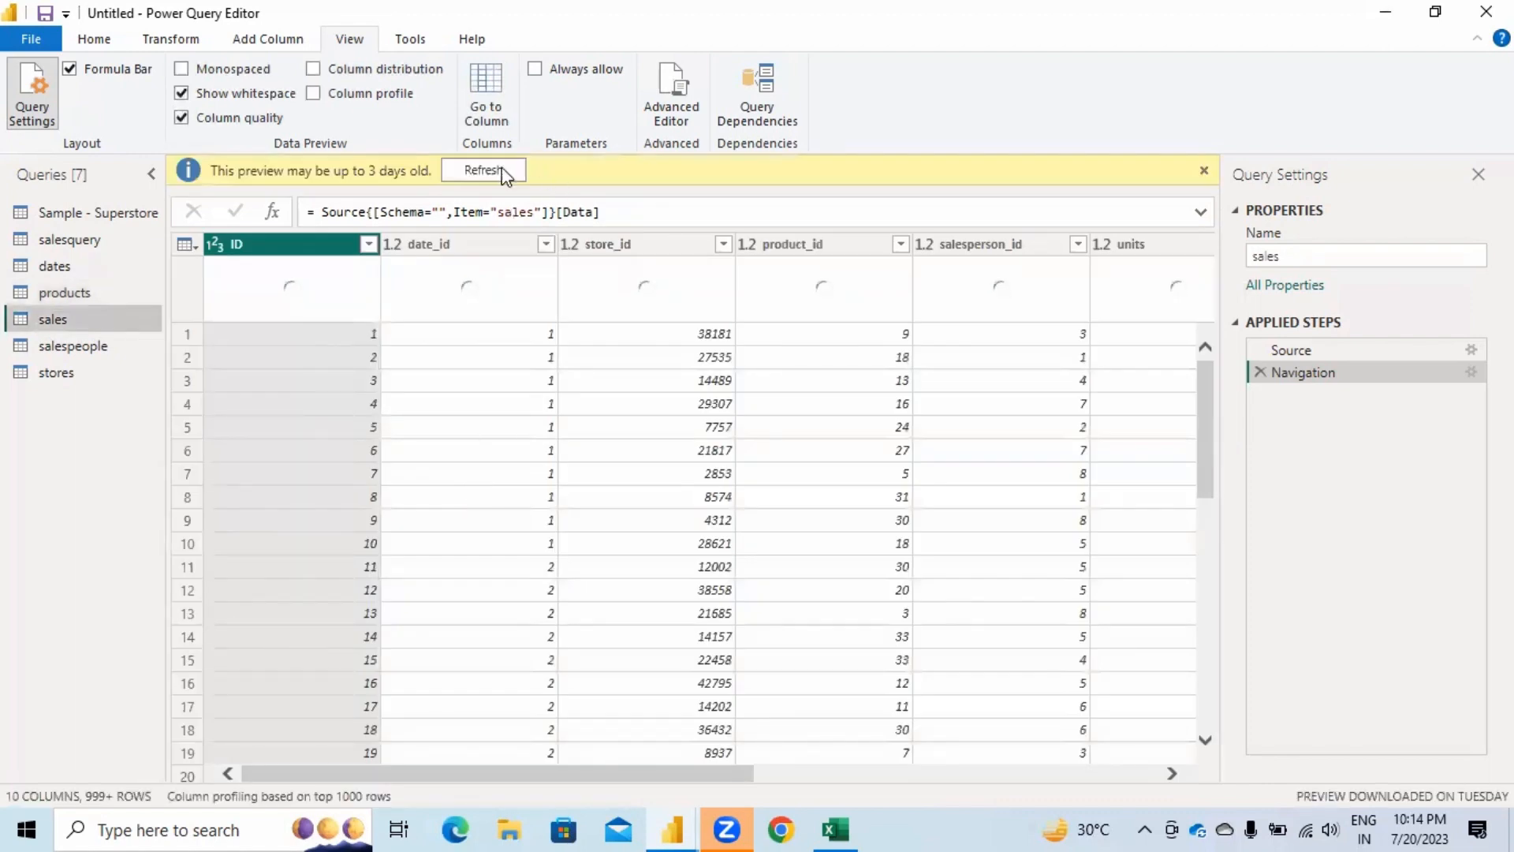
pyautogui.click(503, 170)
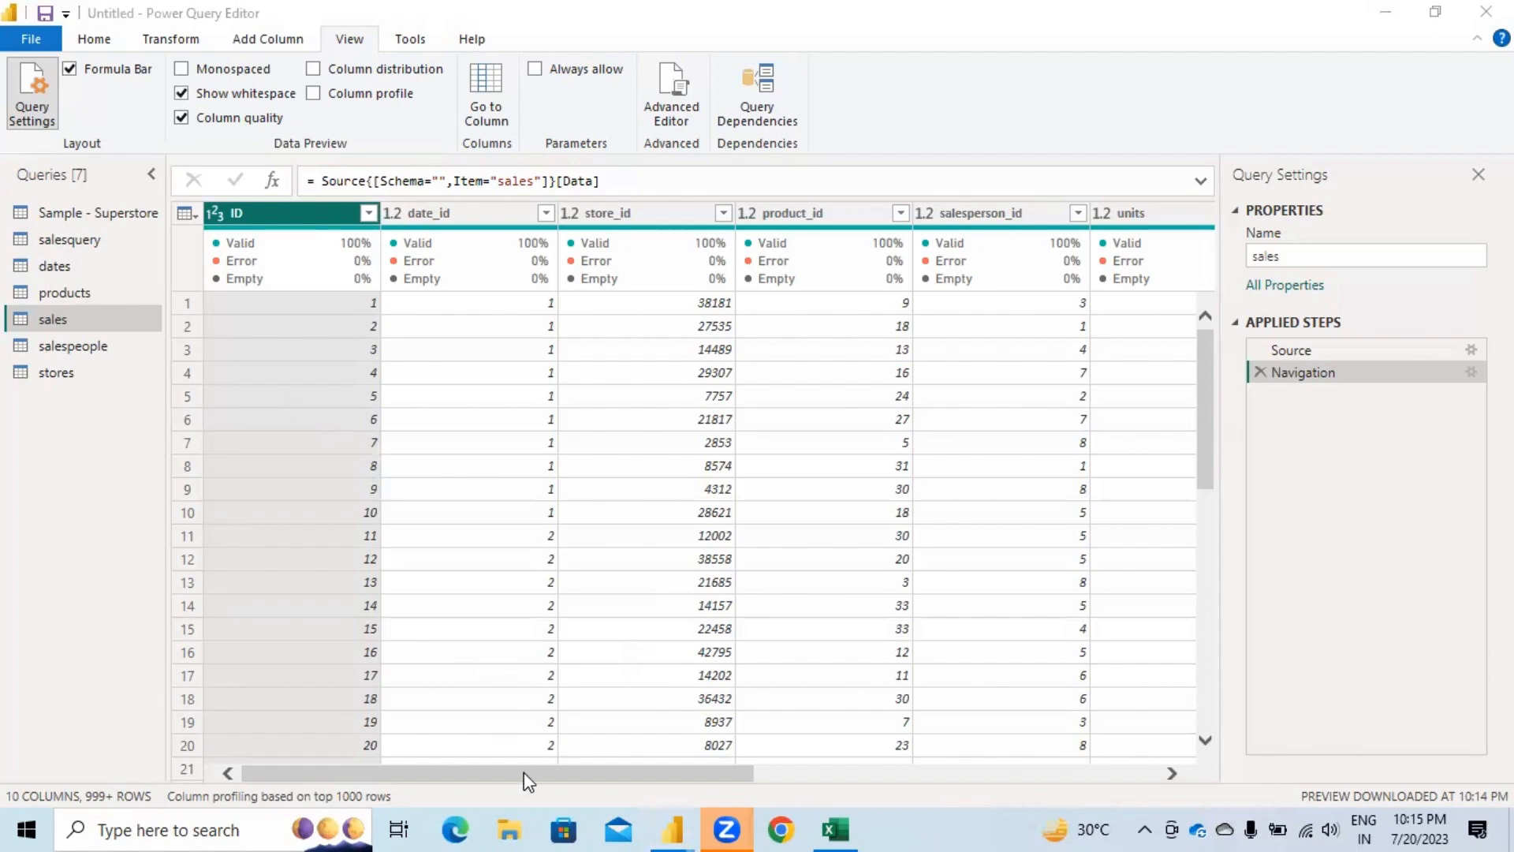
pyautogui.moveTo(524, 773); pyautogui.dragTo(952, 795)
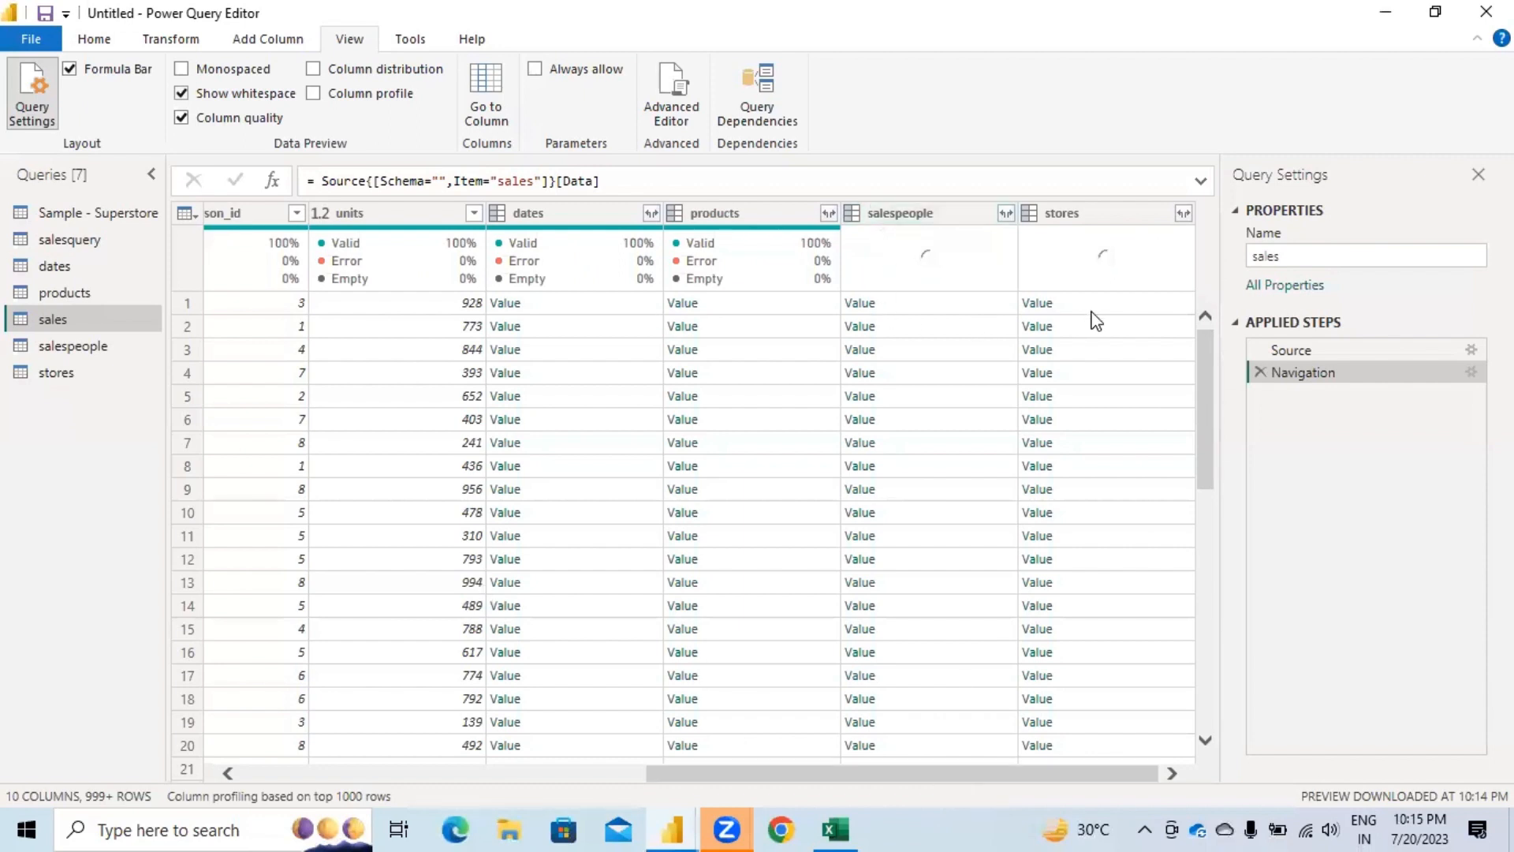
# Step: Refresh the salespeople query's data preview and examine the error statistics of its salesquery column
pyautogui.click(76, 348)
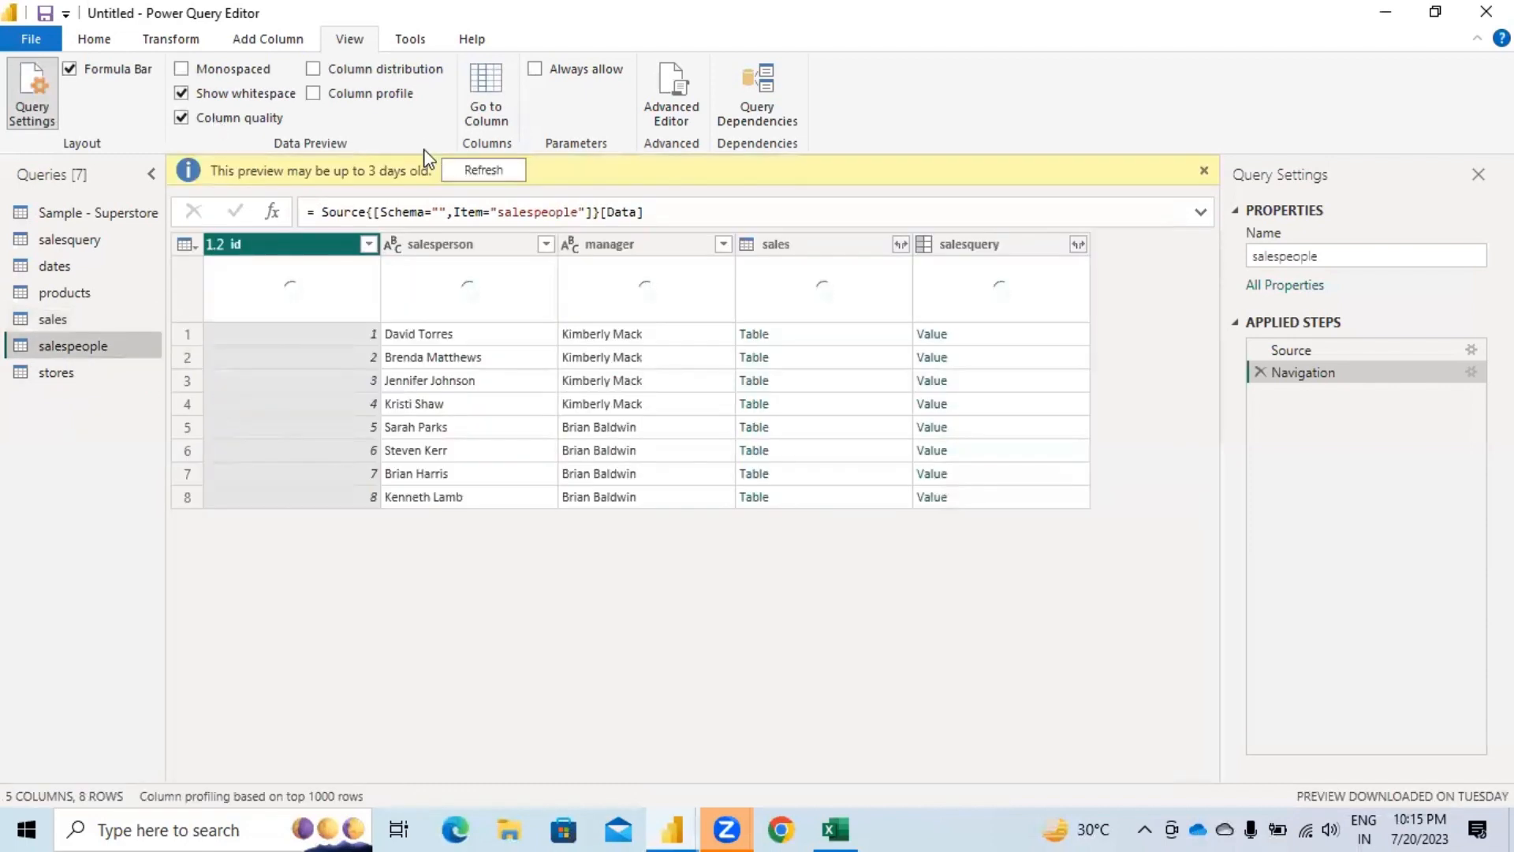
pyautogui.click(487, 170)
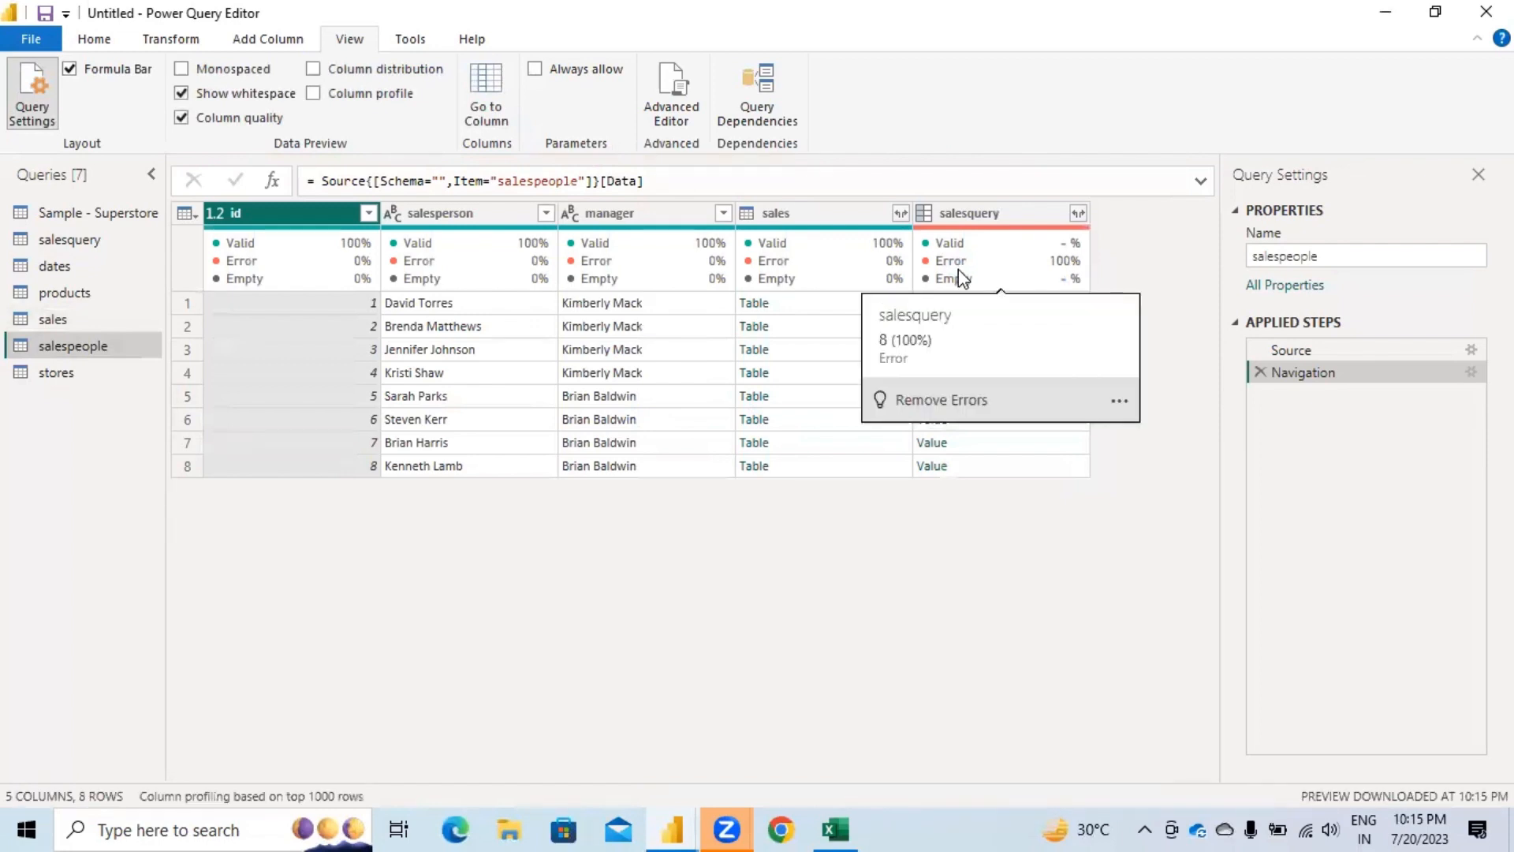
pyautogui.moveTo(1079, 266)
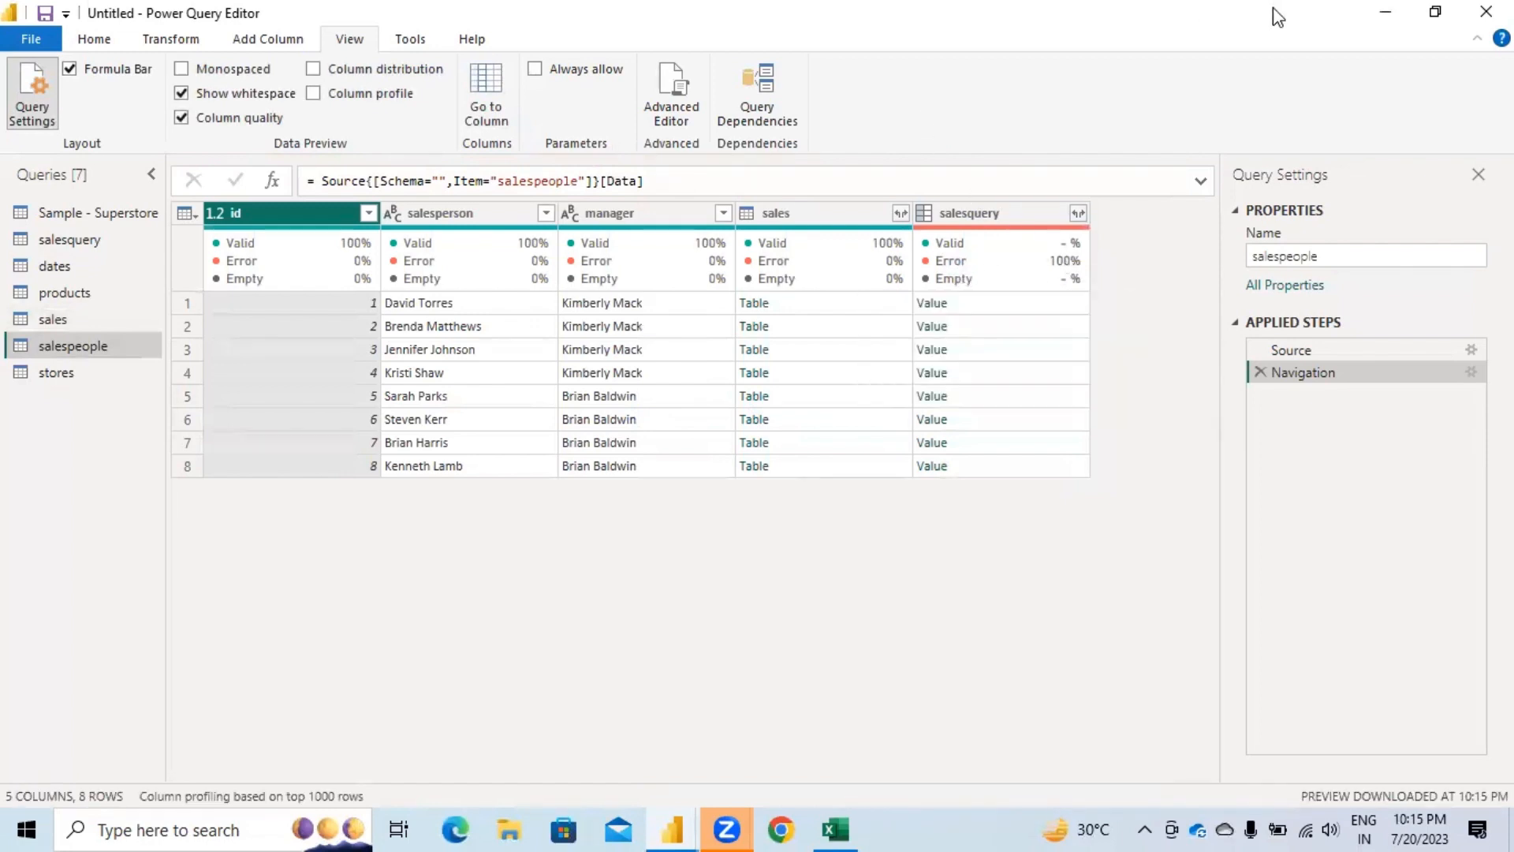
# Step: Hide column quality and show column distribution in the data preview of the Sample - Superstore query
pyautogui.click(180, 122)
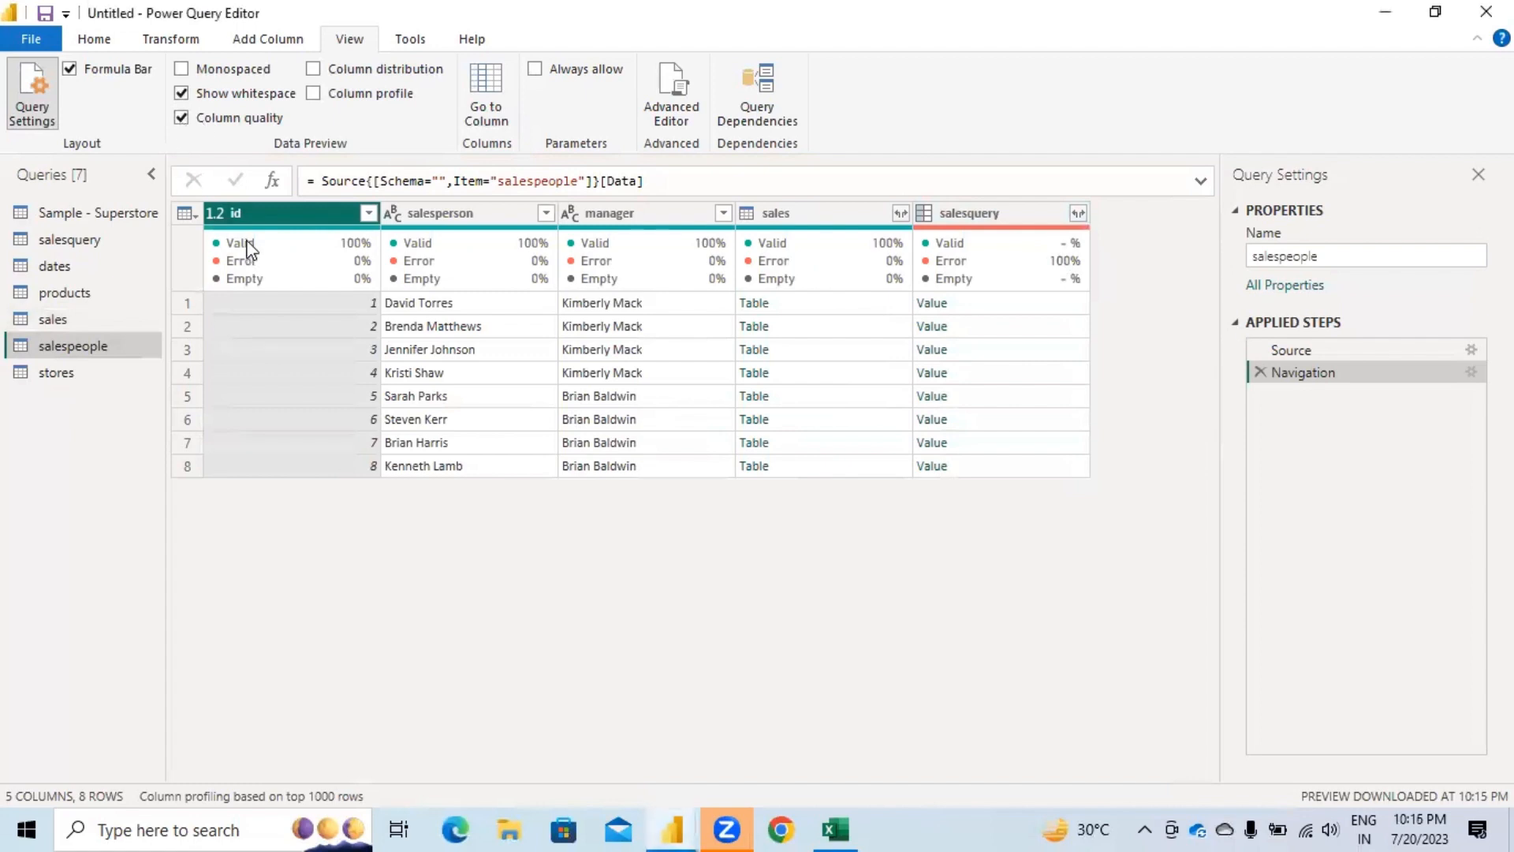
pyautogui.click(182, 118)
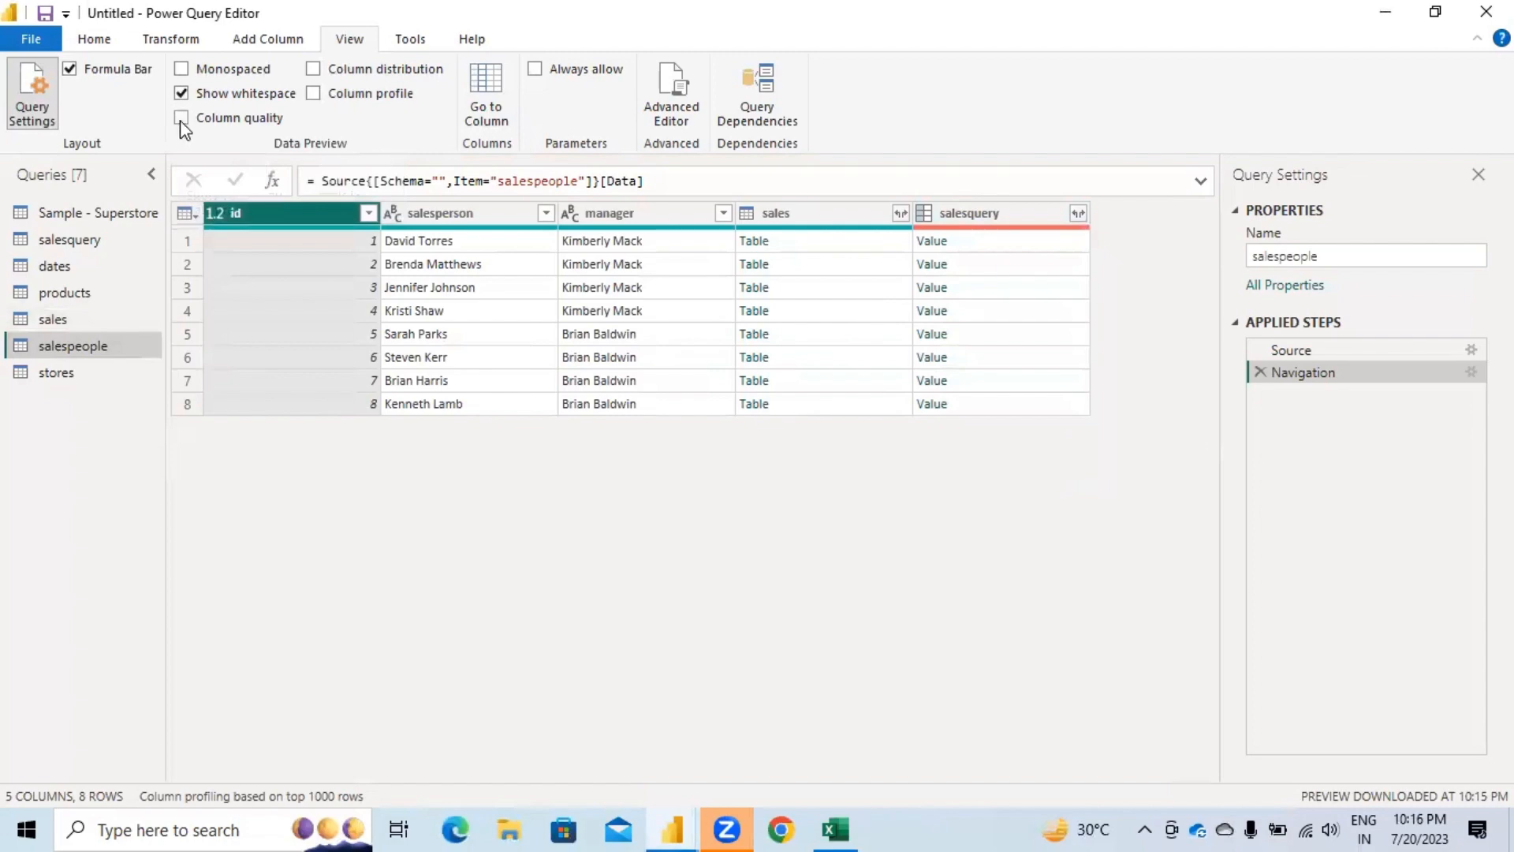
pyautogui.click(89, 213)
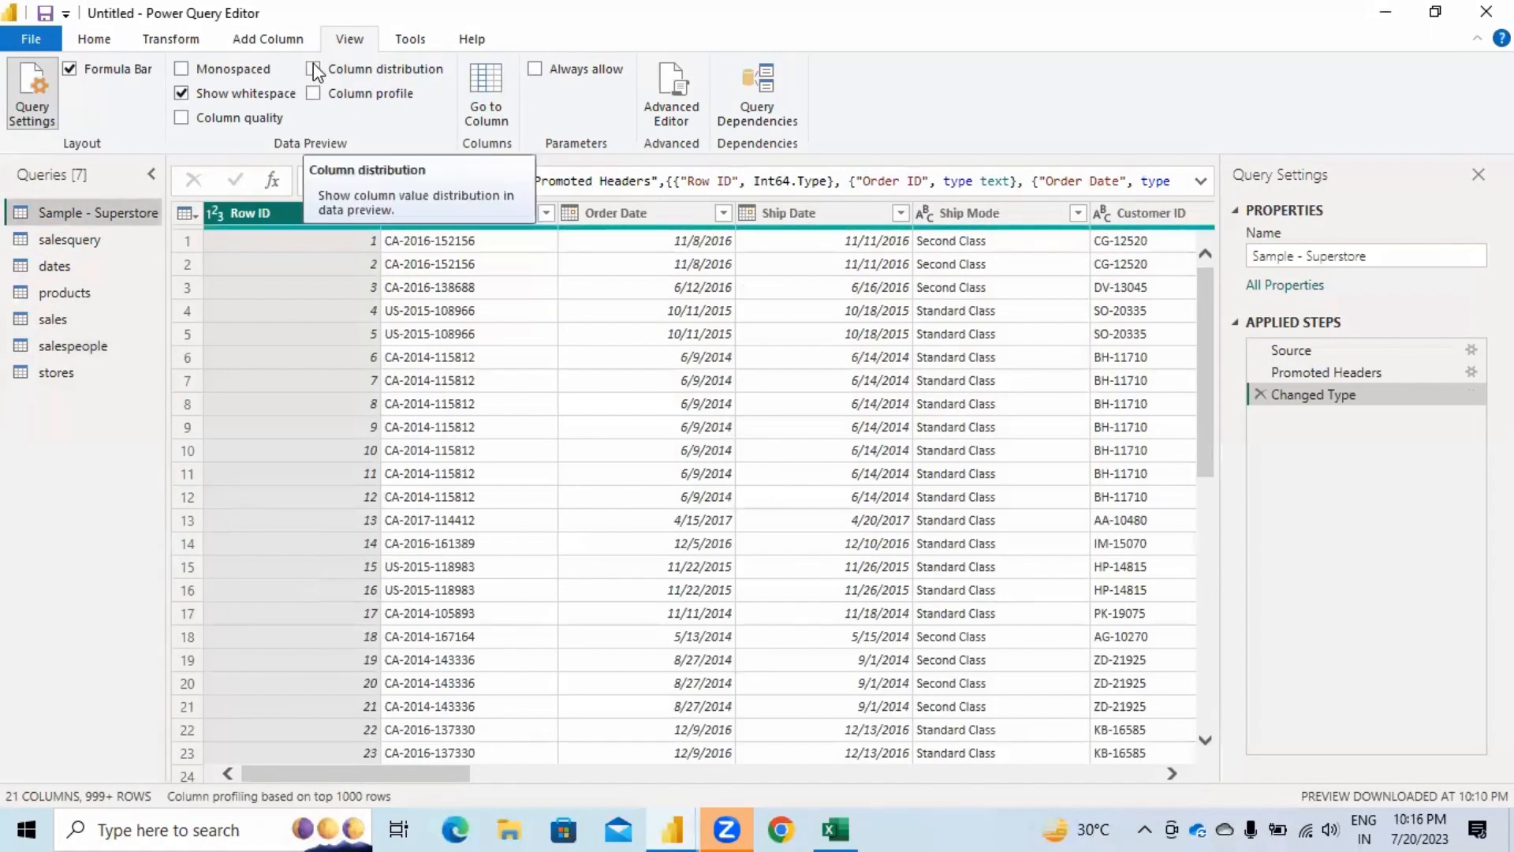
pyautogui.click(314, 69)
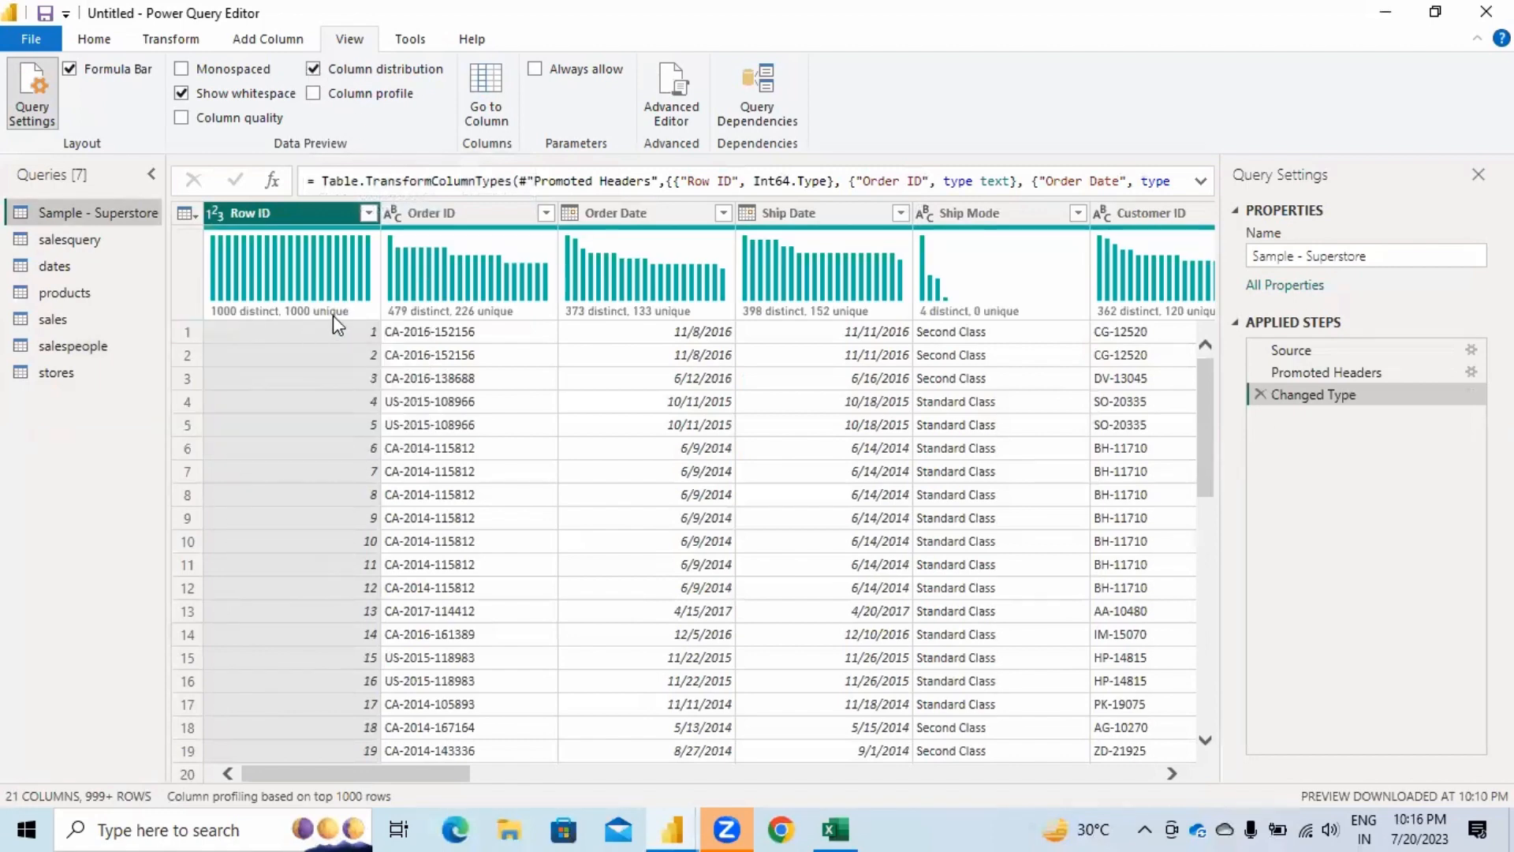
# Step: Examine the distinct and unique statistics of Row ID and Order ID, comparing repeated and single Order ID values
pyautogui.moveTo(334, 316)
pyautogui.moveTo(464, 325)
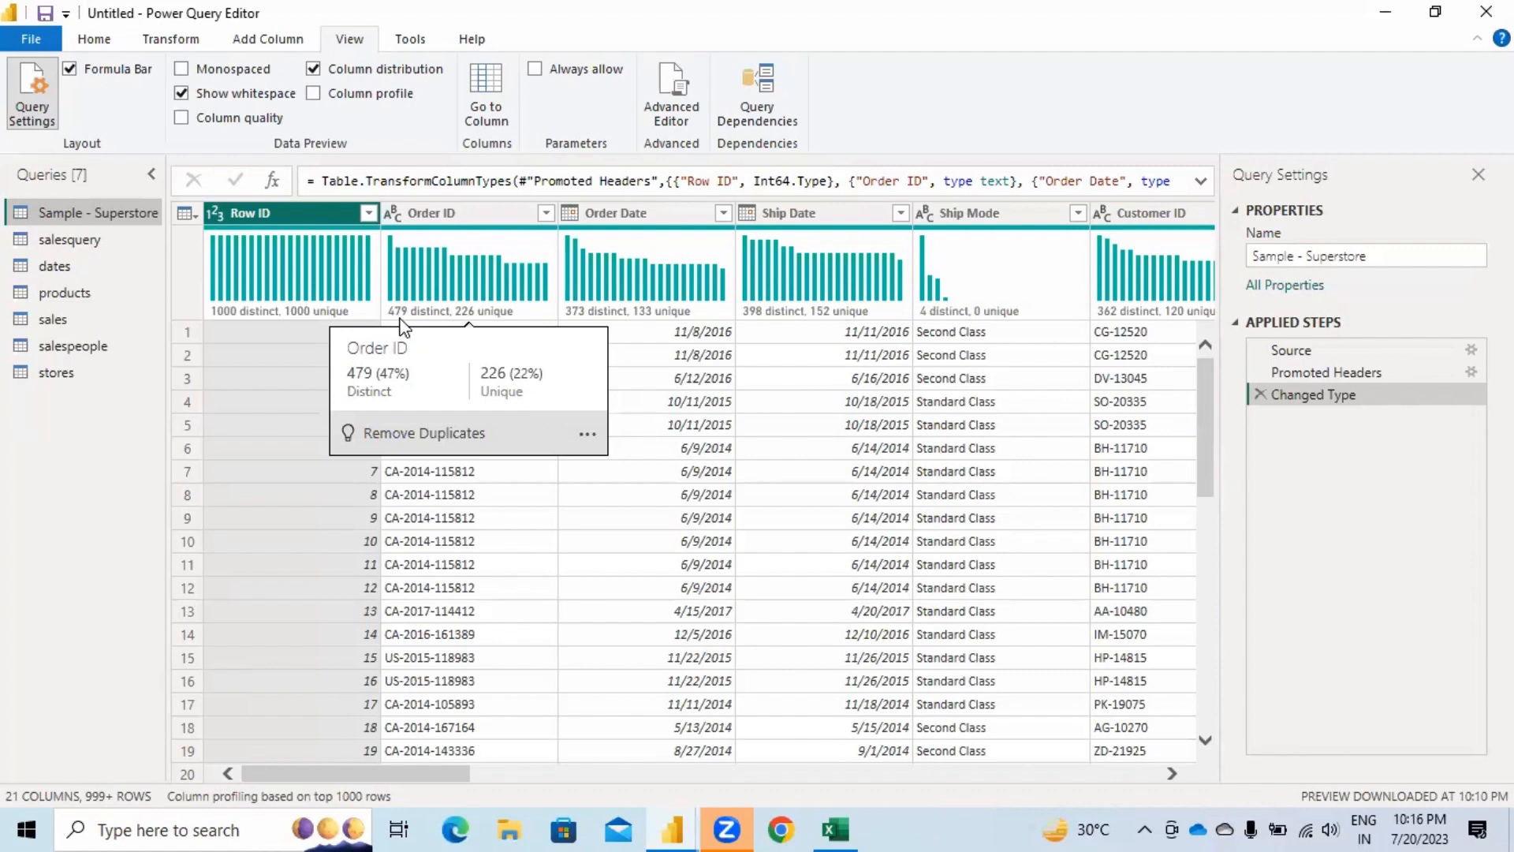
pyautogui.click(448, 473)
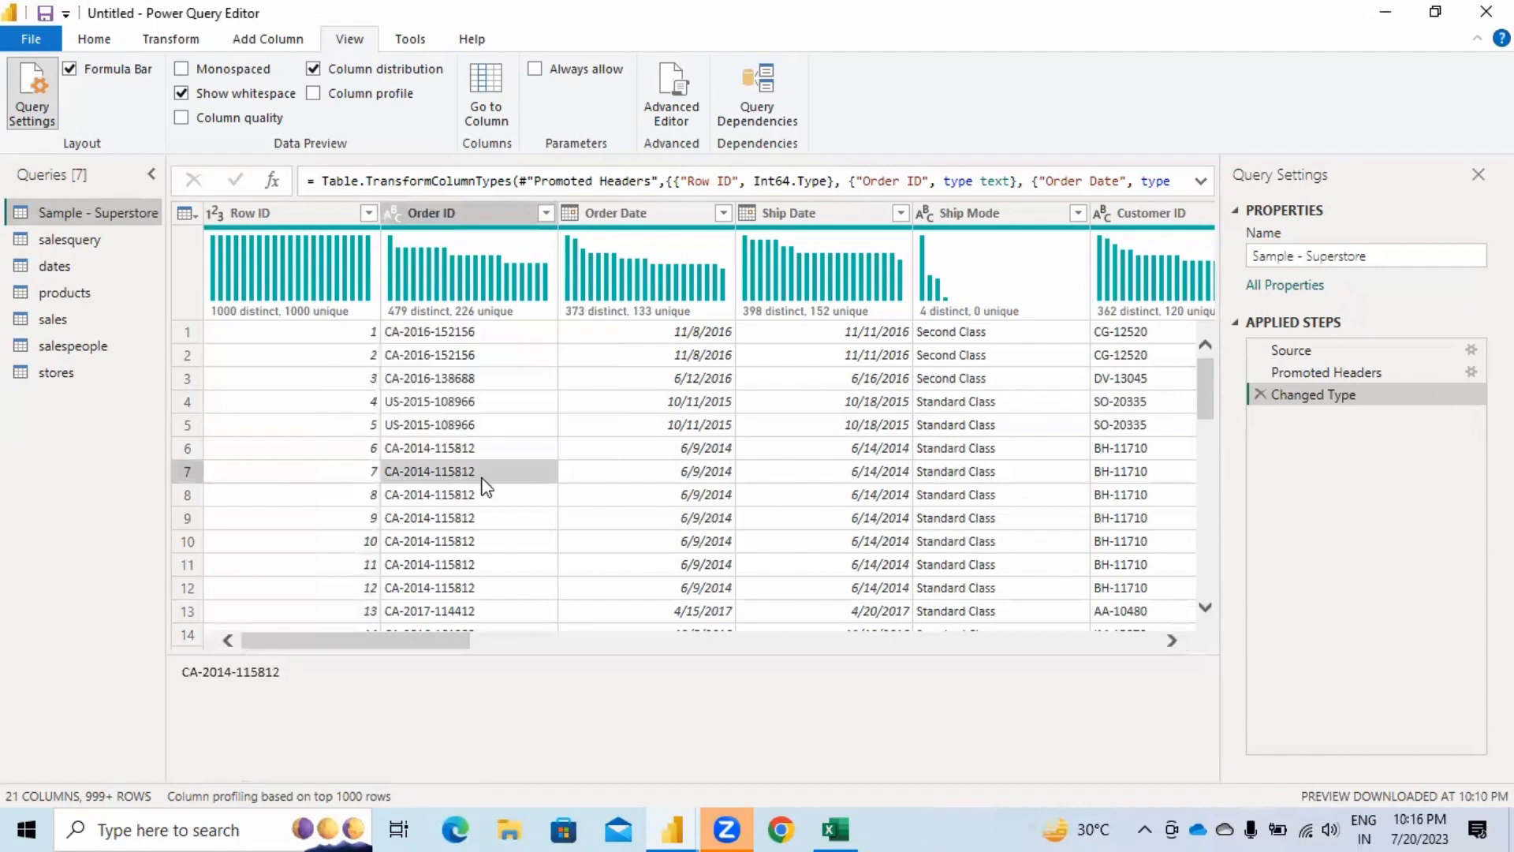
pyautogui.click(482, 451)
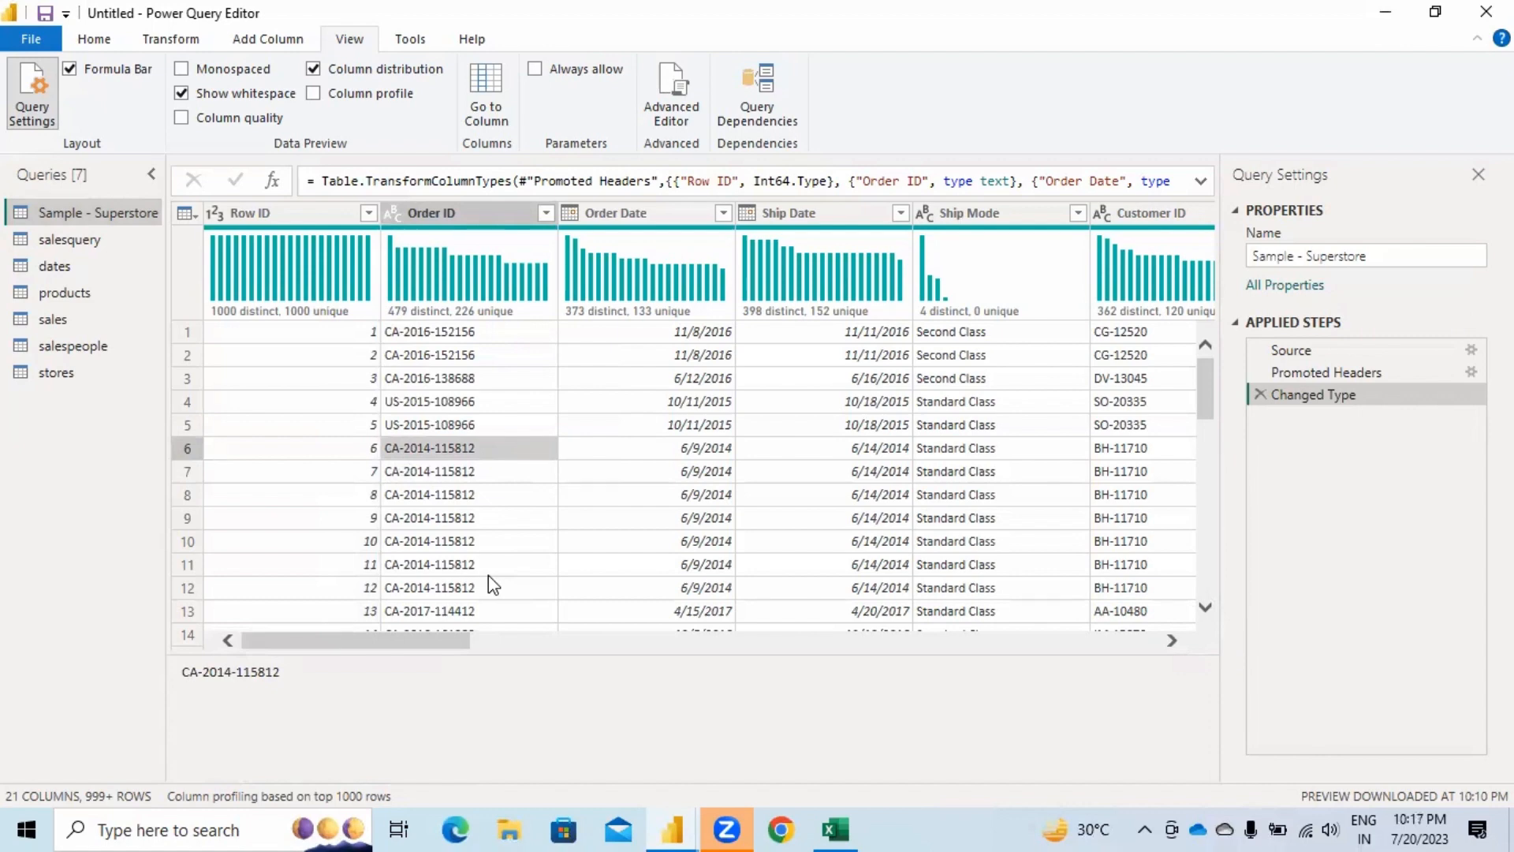
pyautogui.click(483, 382)
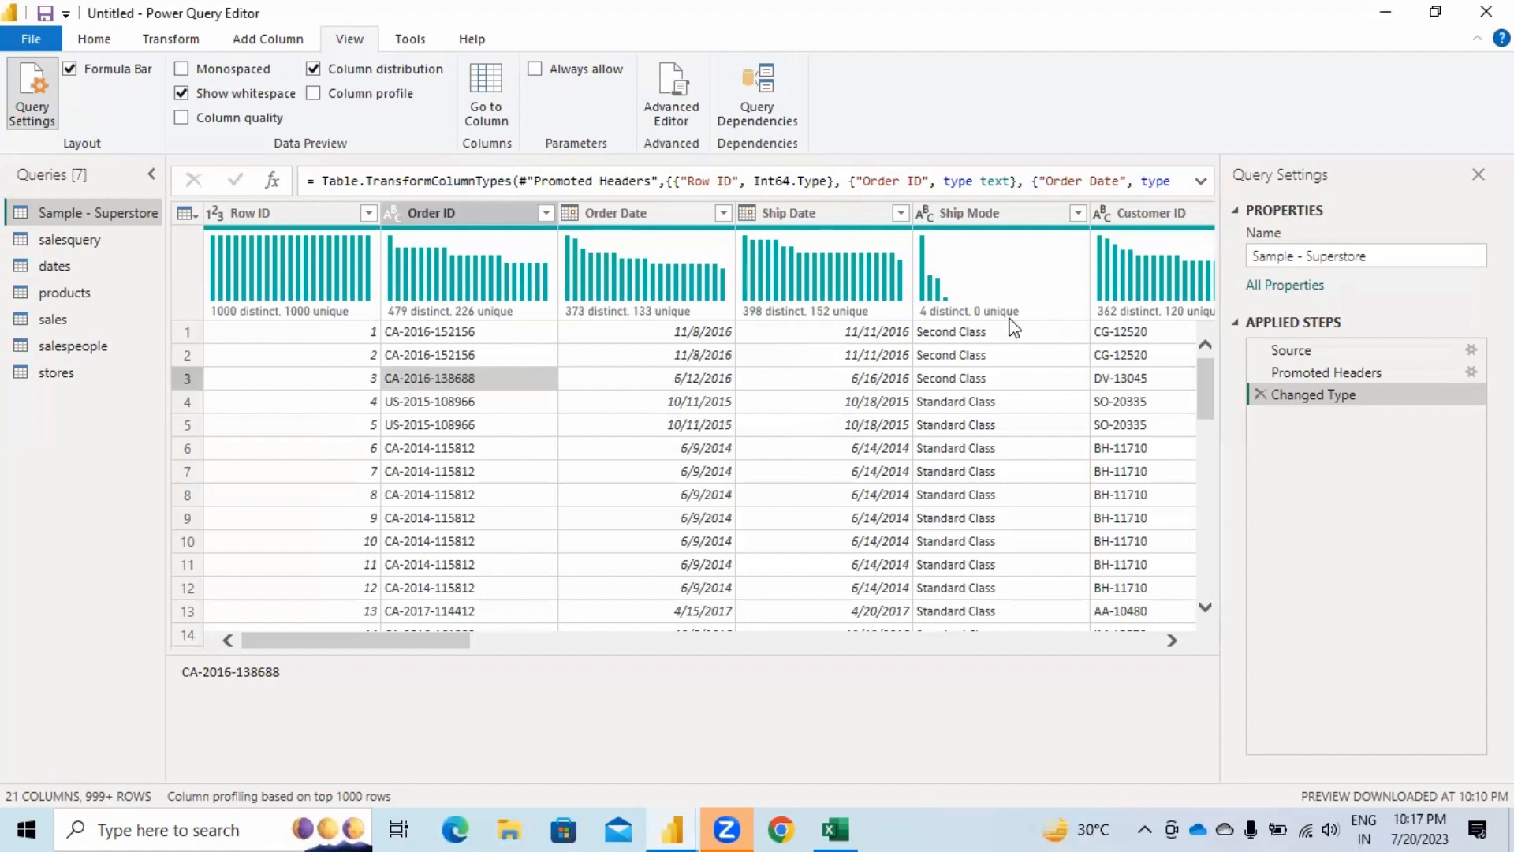
# Step: Examine the Ship Mode column's distribution and its list of filter values, leaving the filter unchanged
pyautogui.moveTo(381, 645); pyautogui.dragTo(486, 645)
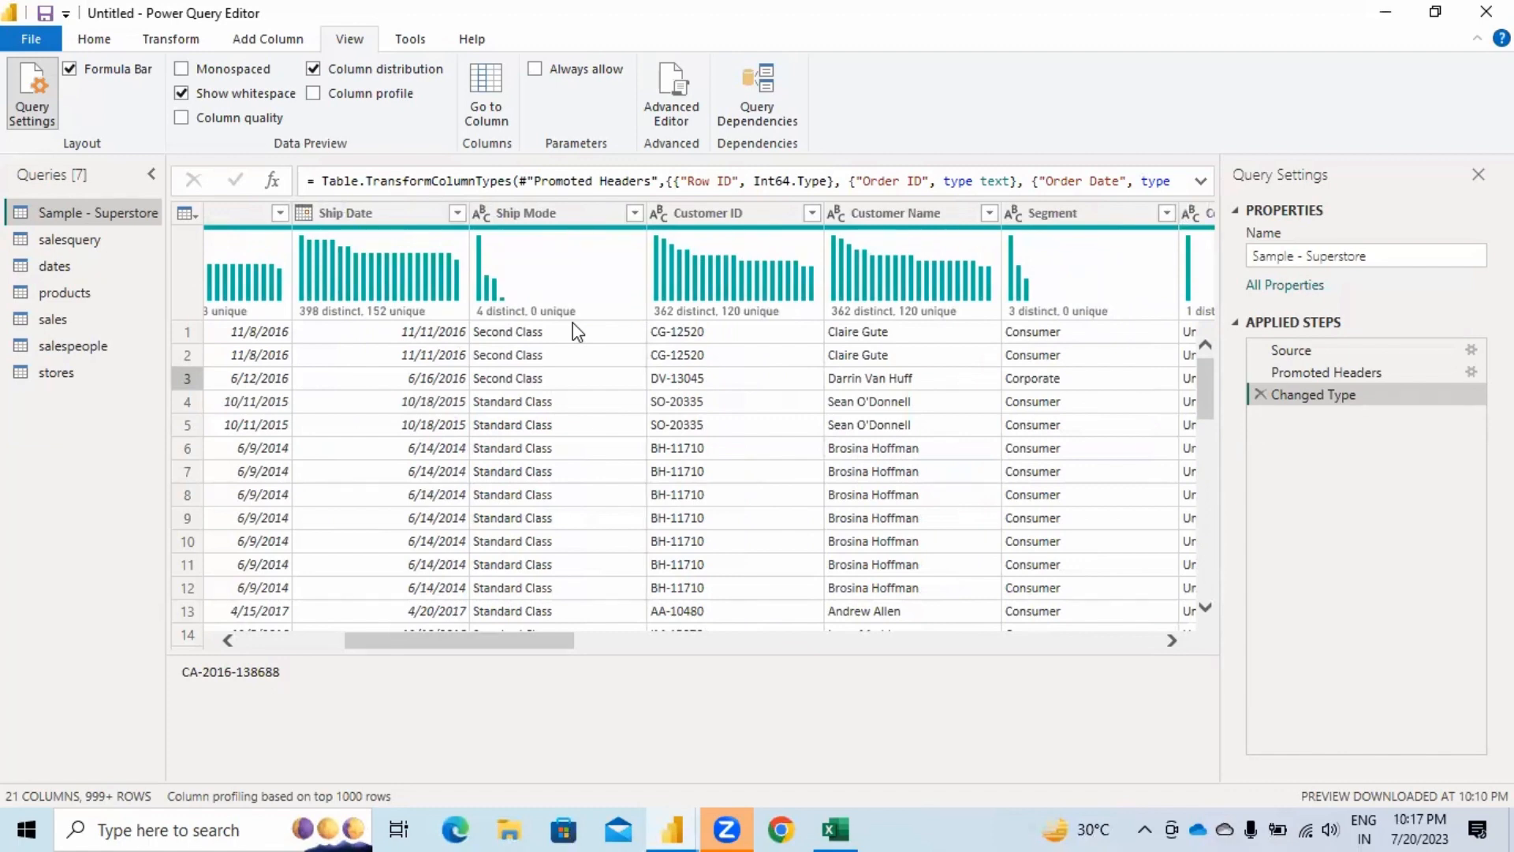
pyautogui.moveTo(509, 311)
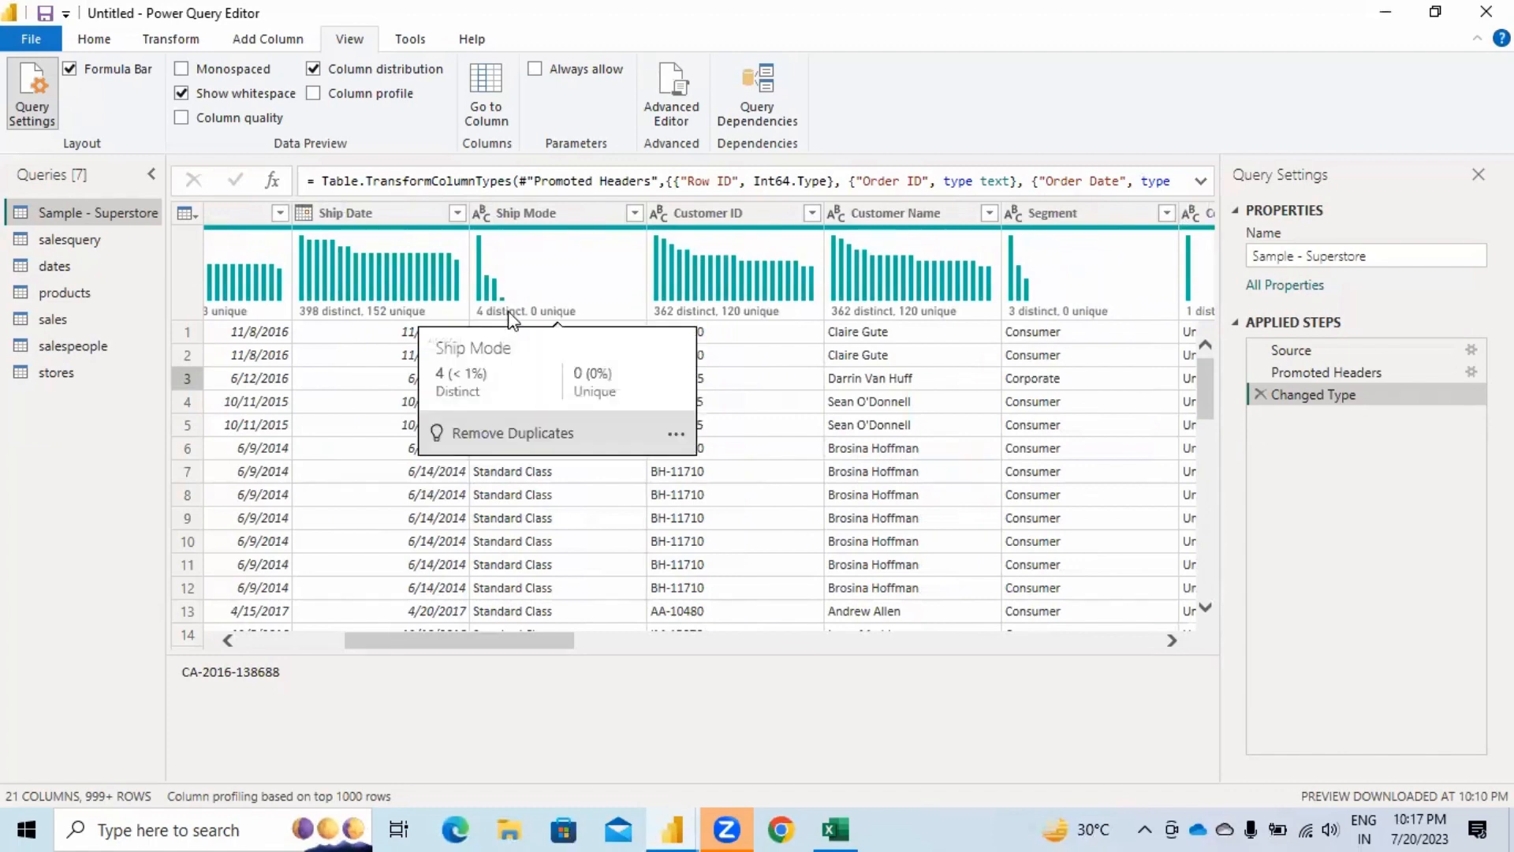
pyautogui.click(635, 212)
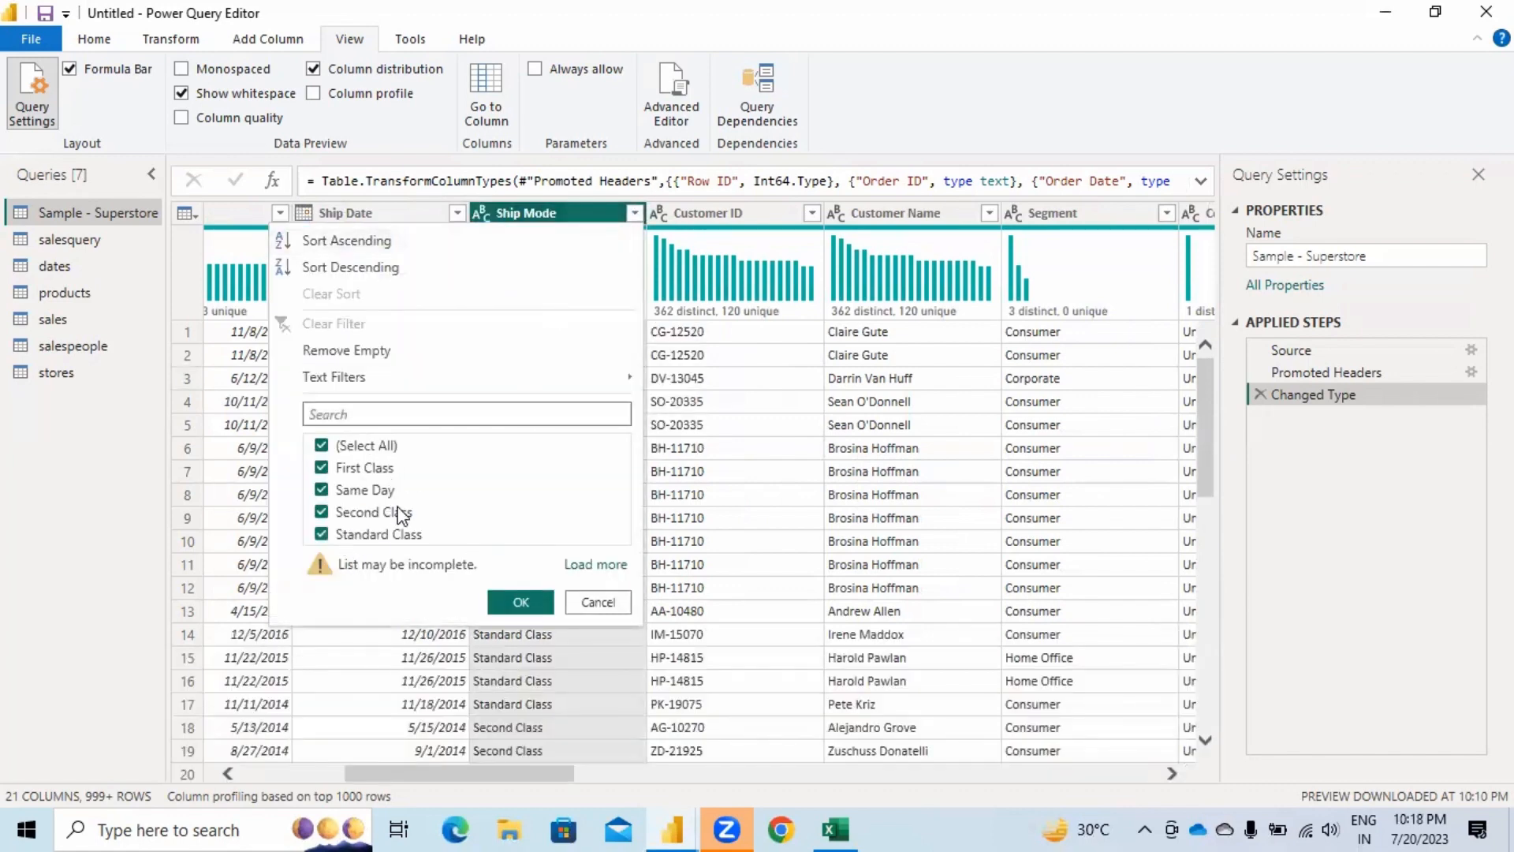
pyautogui.click(605, 602)
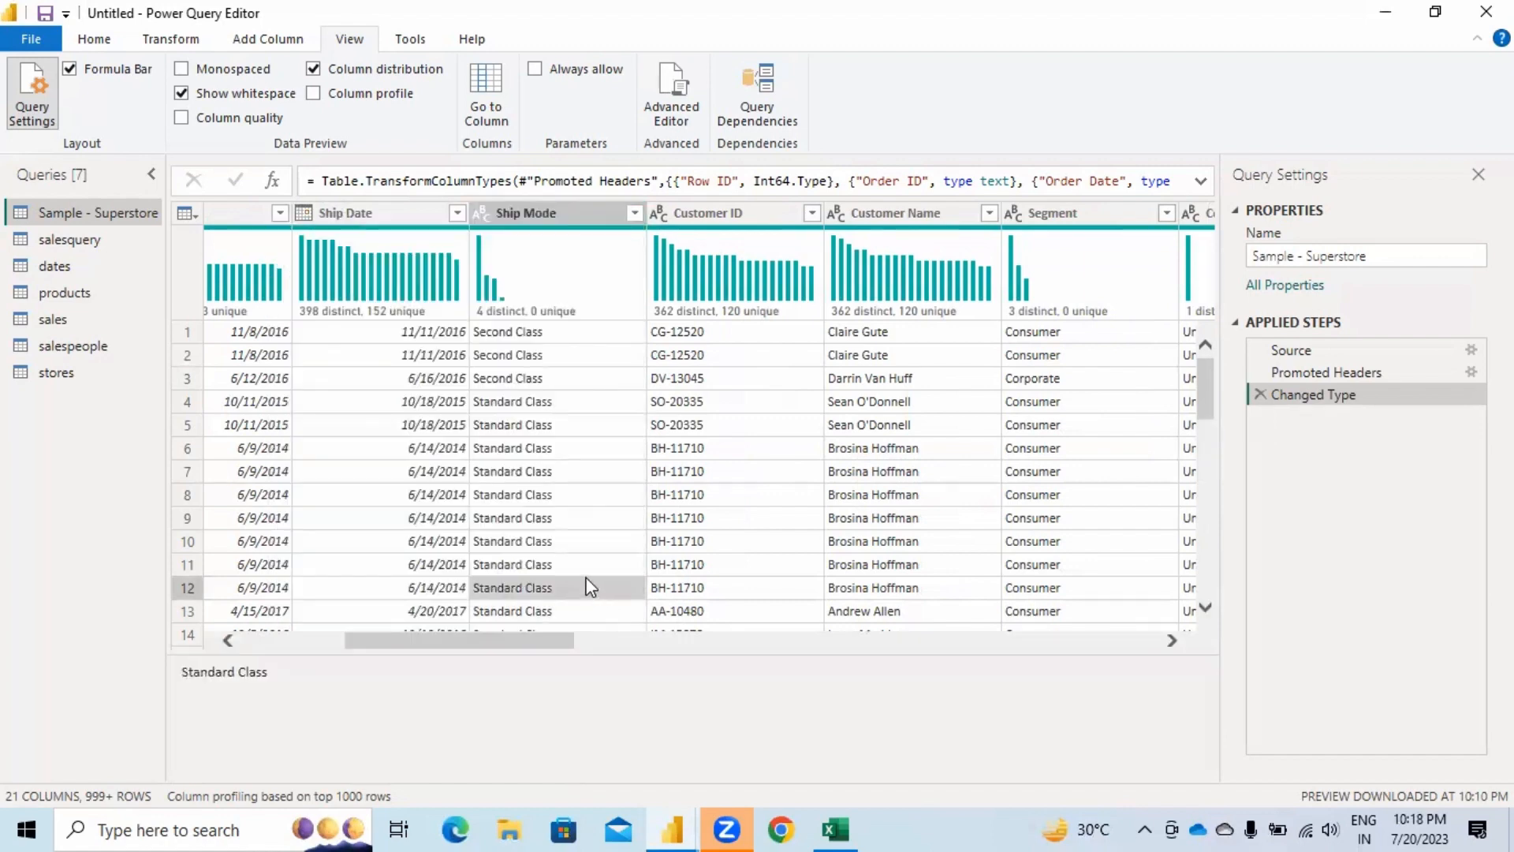
# Step: Examine the value distributions of the Customer ID and Sales columns in Sample - Superstore
pyautogui.click(730, 216)
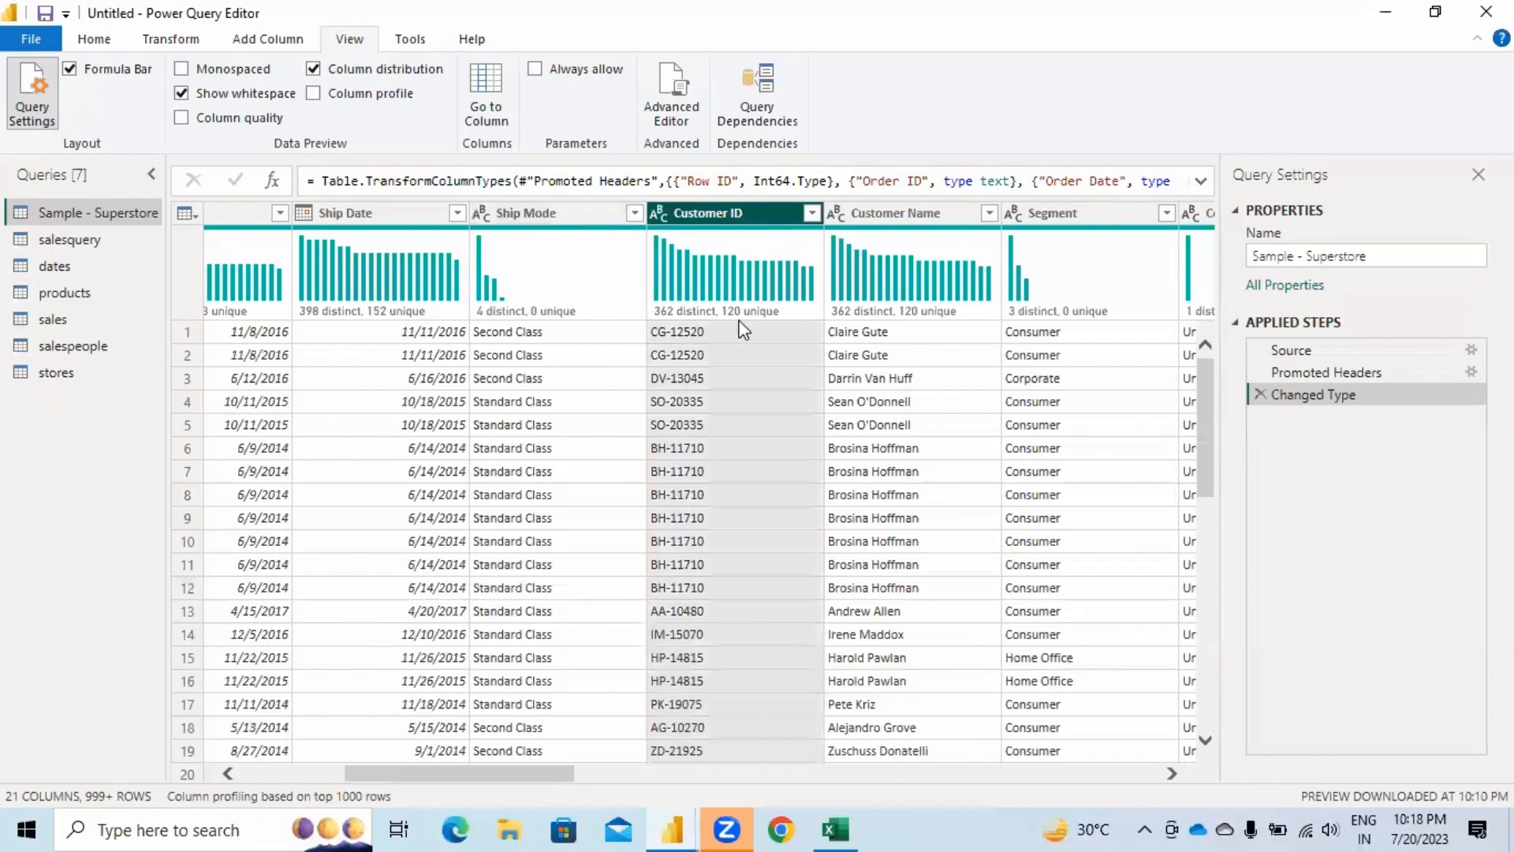
pyautogui.moveTo(543, 773); pyautogui.dragTo(1164, 796)
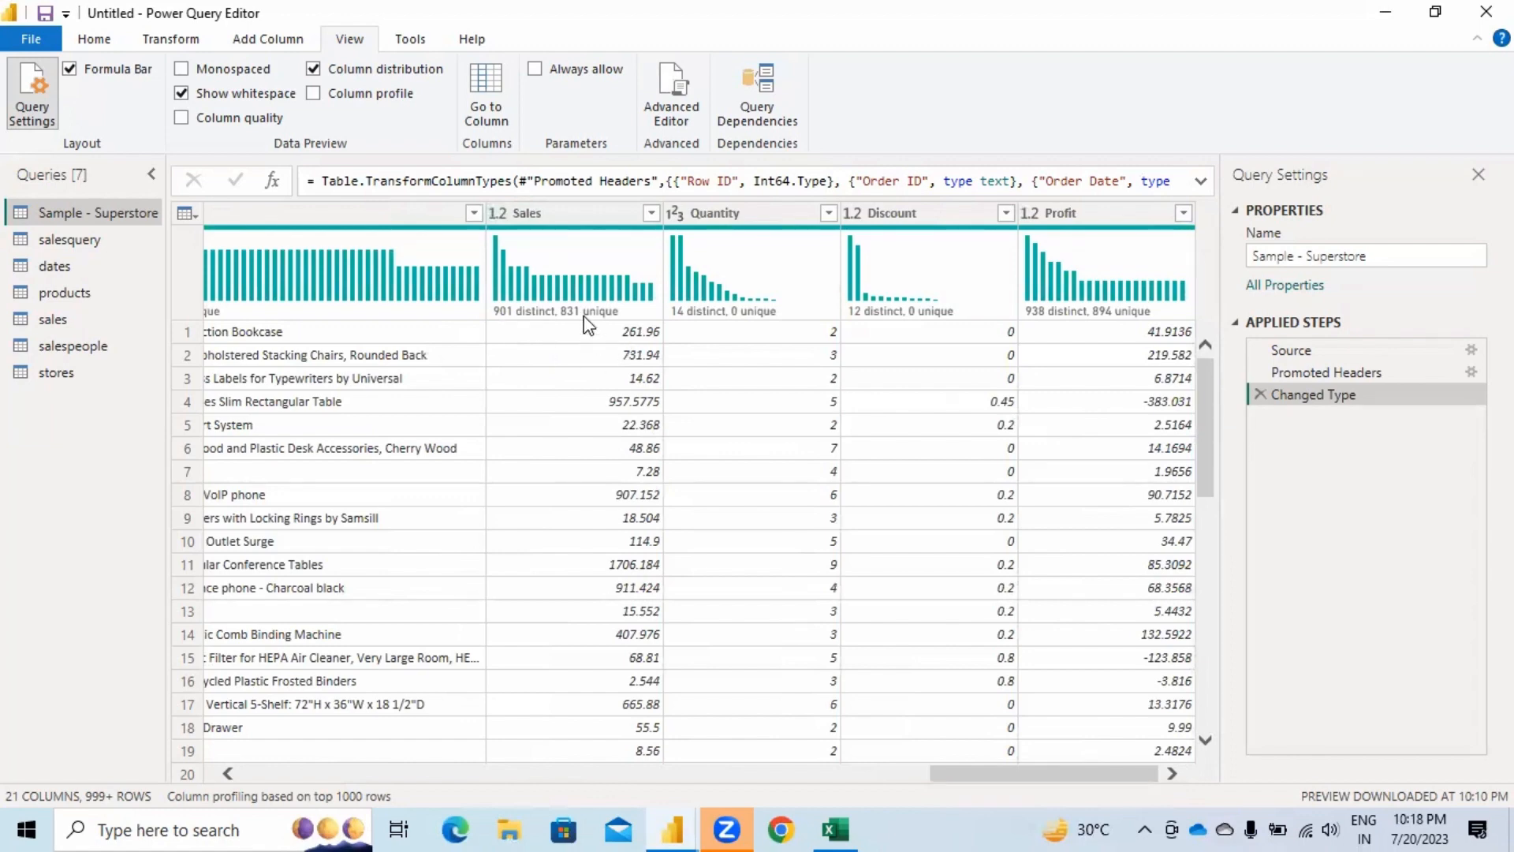
pyautogui.moveTo(584, 317)
# Step: Examine the store_id column's distribution and filter values in the sales query without applying a filter
pyautogui.doubleClick(53, 319)
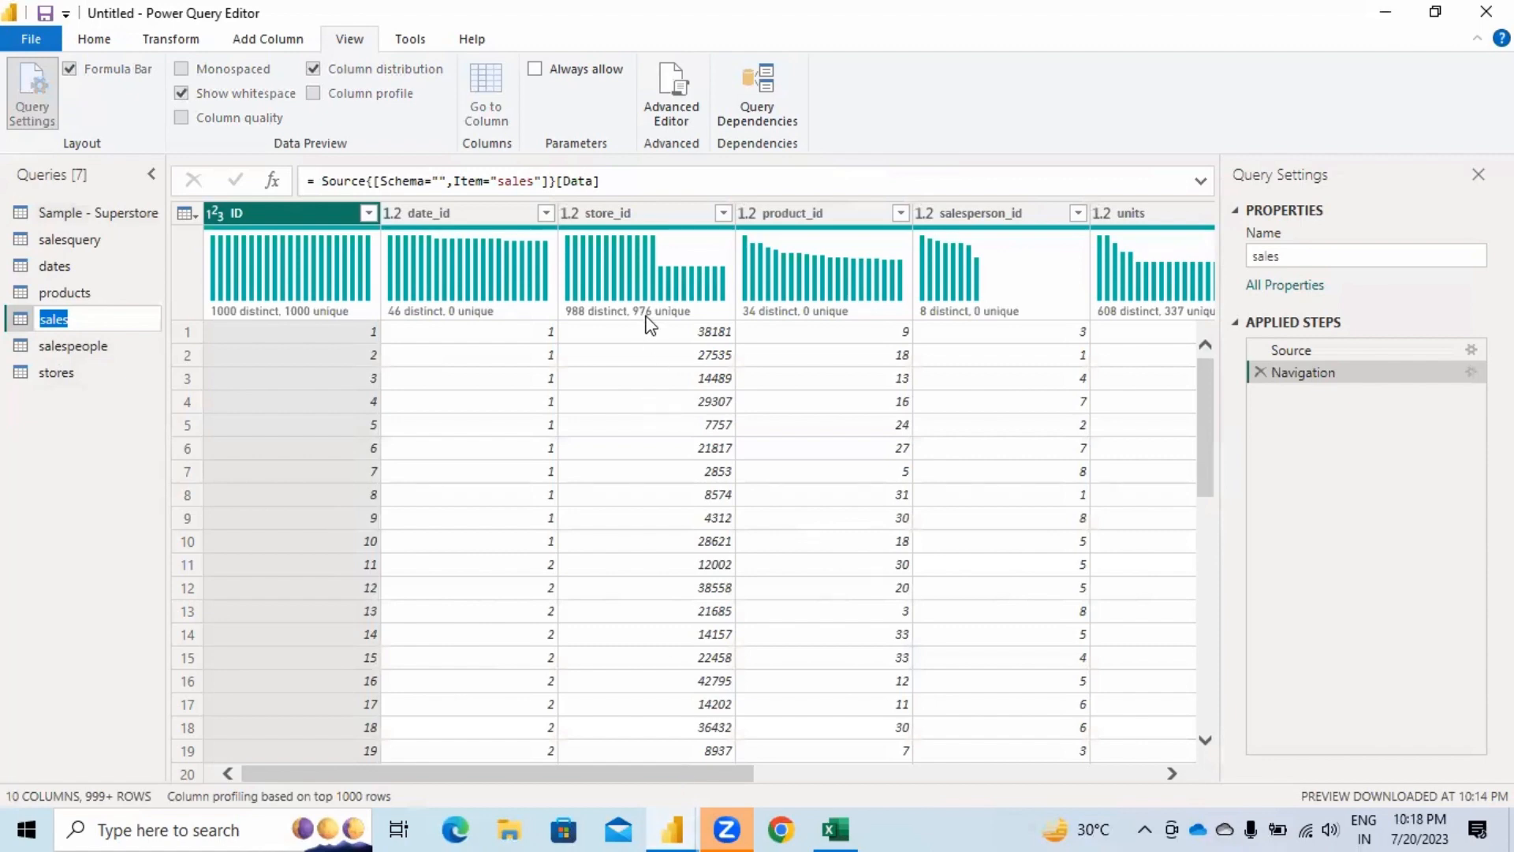
pyautogui.click(722, 213)
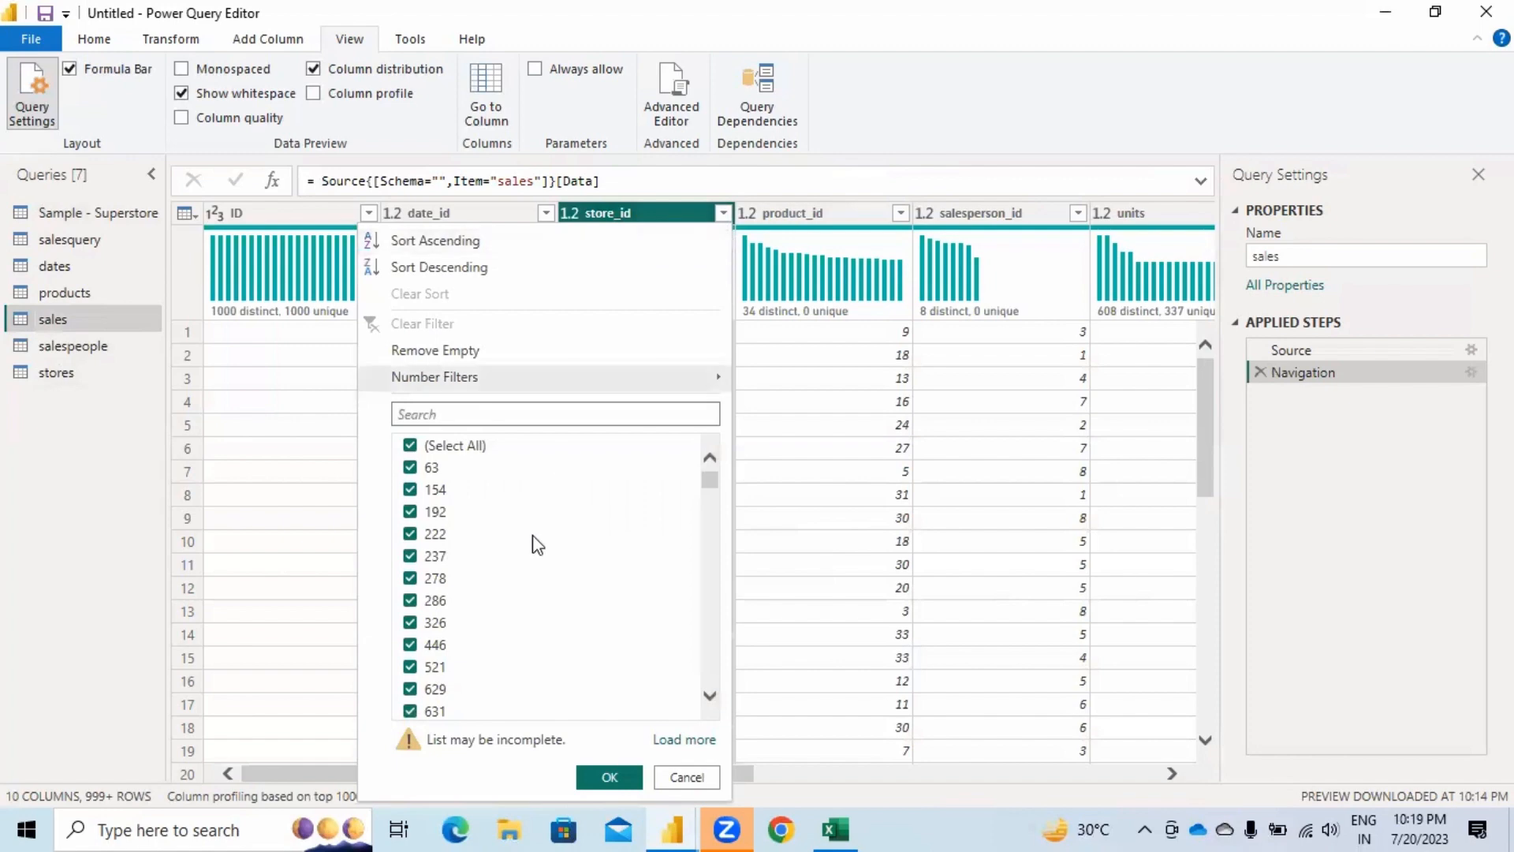
pyautogui.scroll(-10, 531, 537)
pyautogui.click(697, 779)
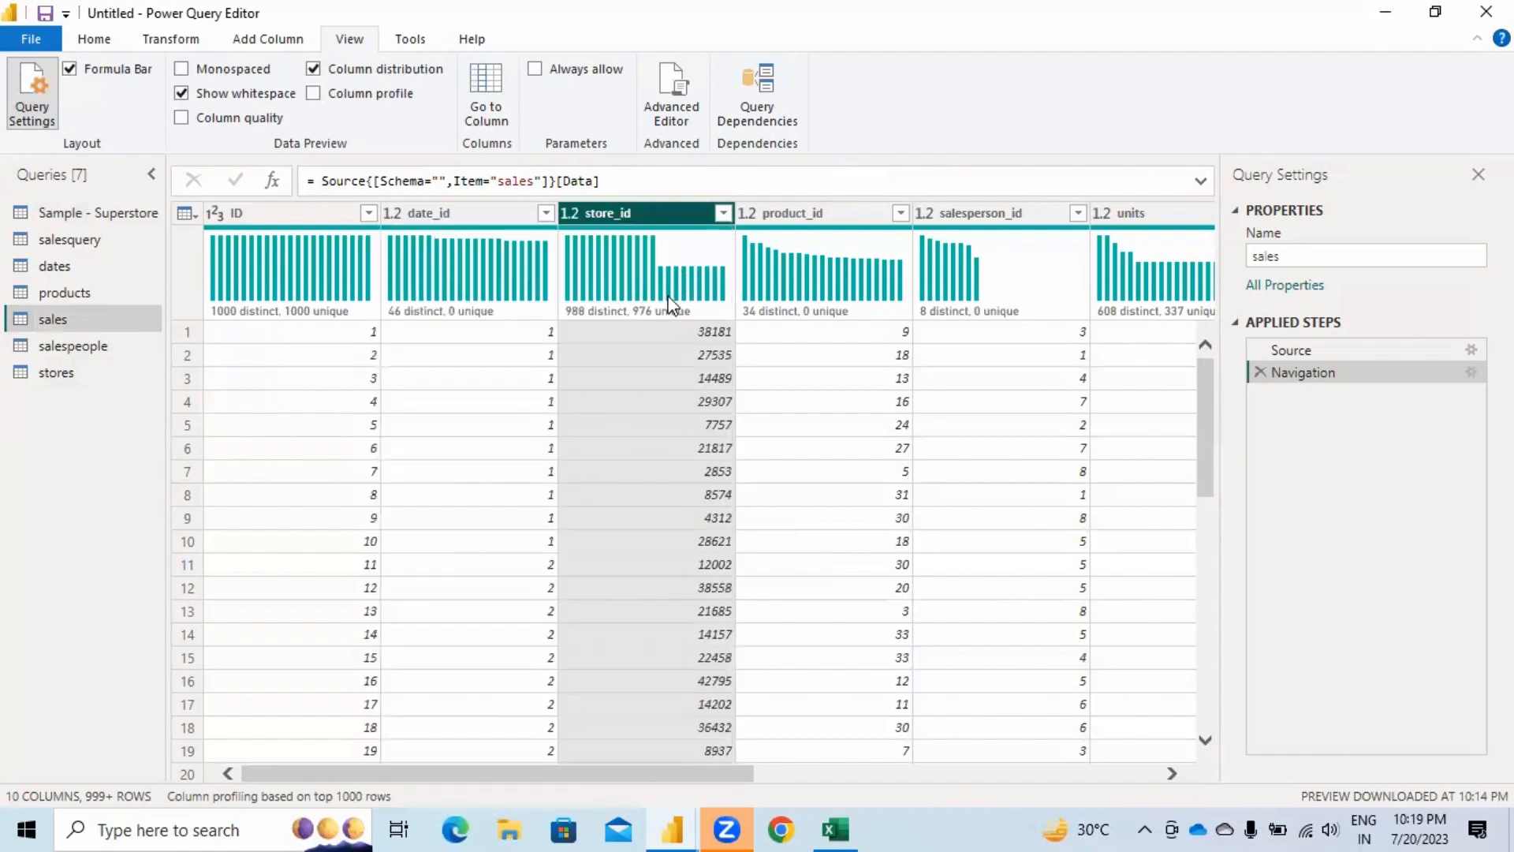
# Step: Remove duplicate rows from the sales query based on the store_id column
pyautogui.moveTo(669, 304)
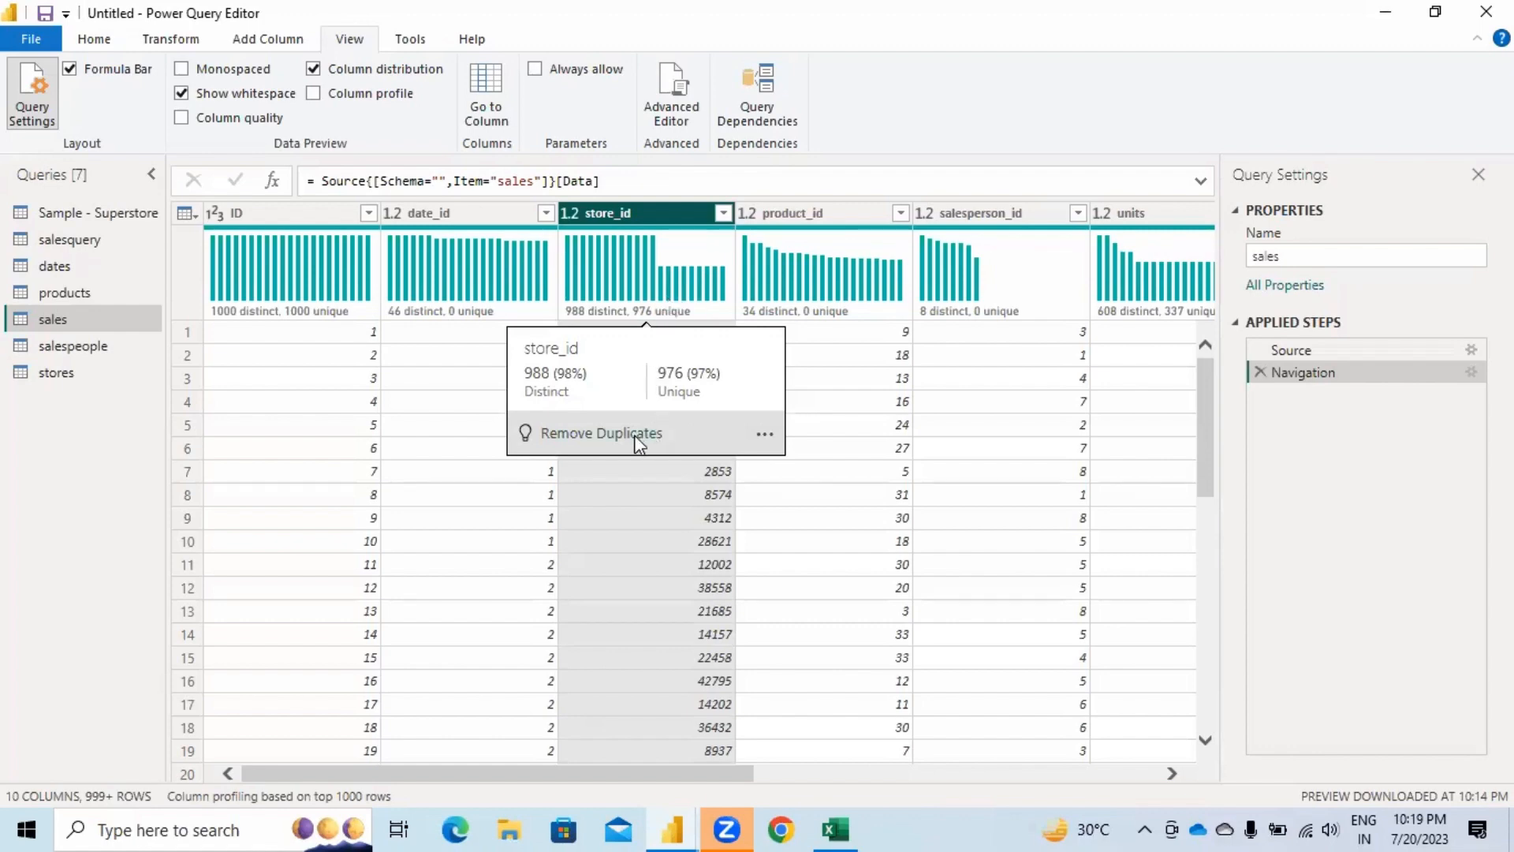
pyautogui.click(602, 433)
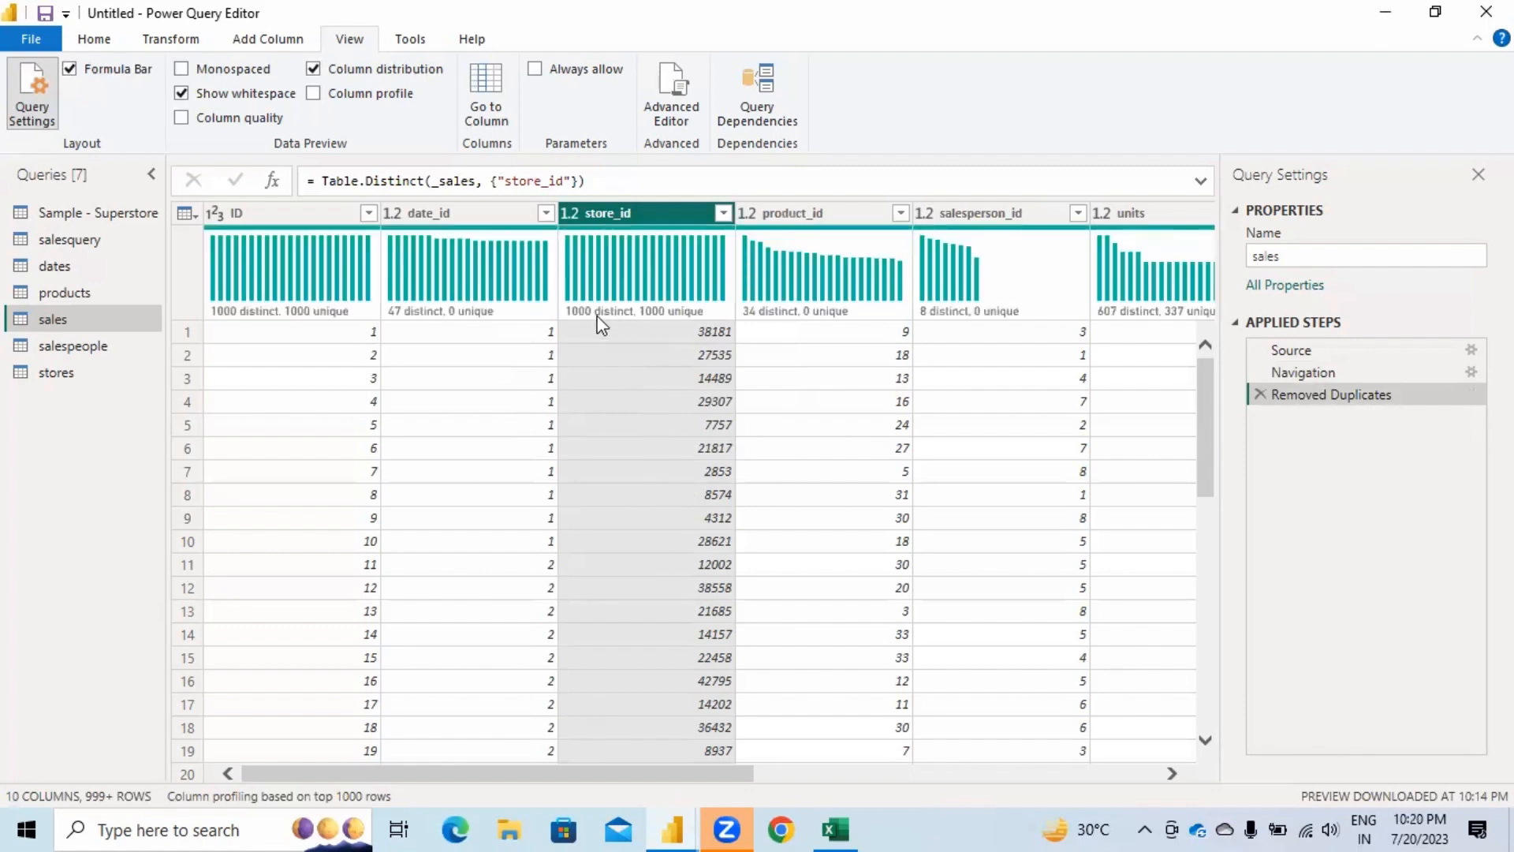
pyautogui.moveTo(602, 320)
pyautogui.moveTo(714, 318)
# Step: Remove duplicate rows from the sales query based on the units column
pyautogui.moveTo(514, 777); pyautogui.dragTo(719, 785)
pyautogui.click(797, 288)
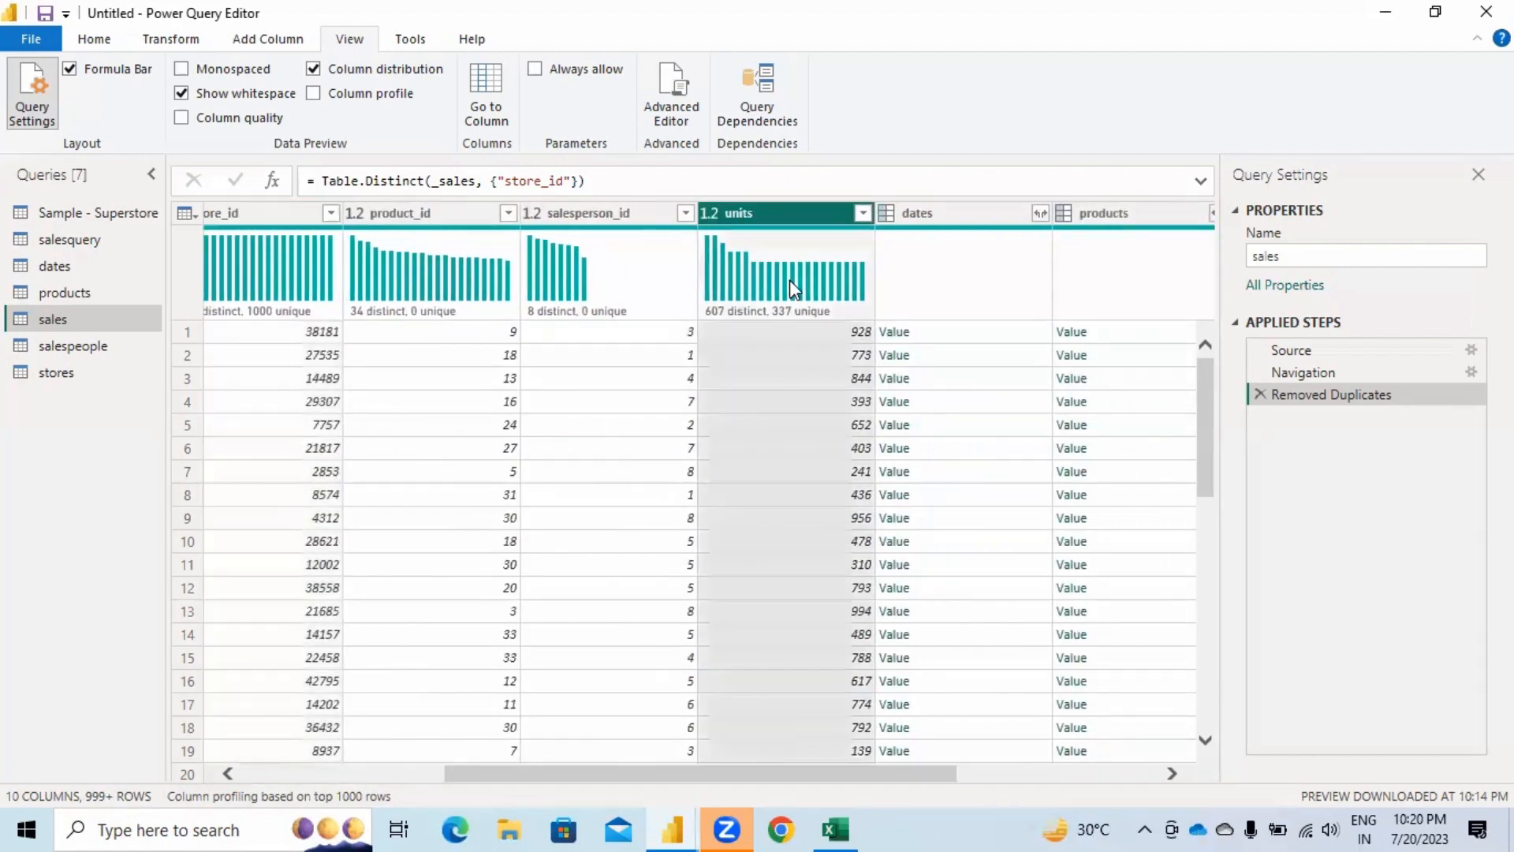
pyautogui.moveTo(759, 268)
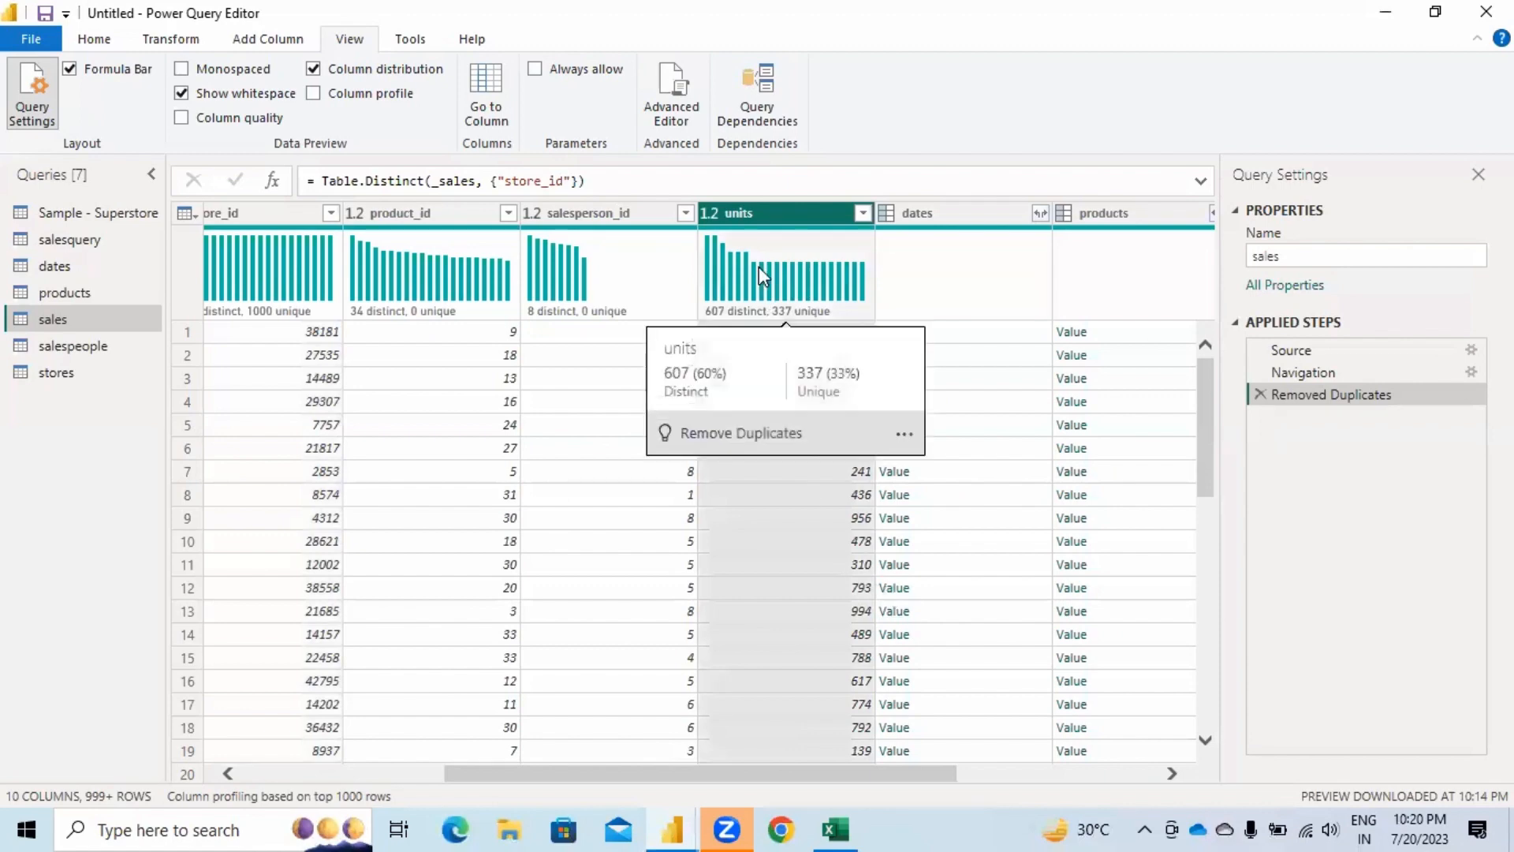
pyautogui.click(742, 433)
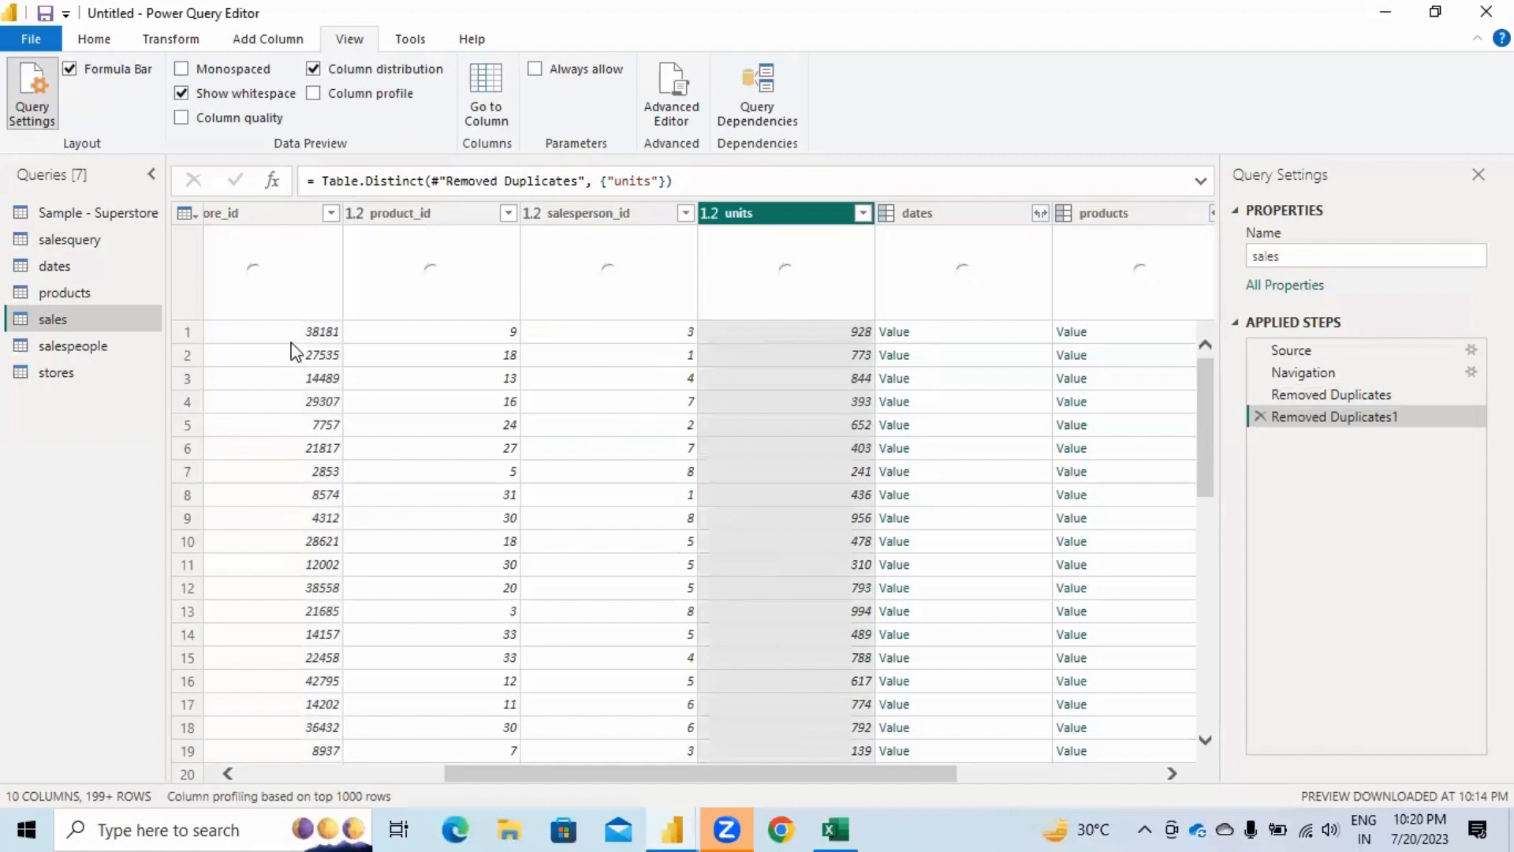
# Step: Open the Sample - Superstore query and replace the column distribution display with the column profile
pyautogui.doubleClick(73, 215)
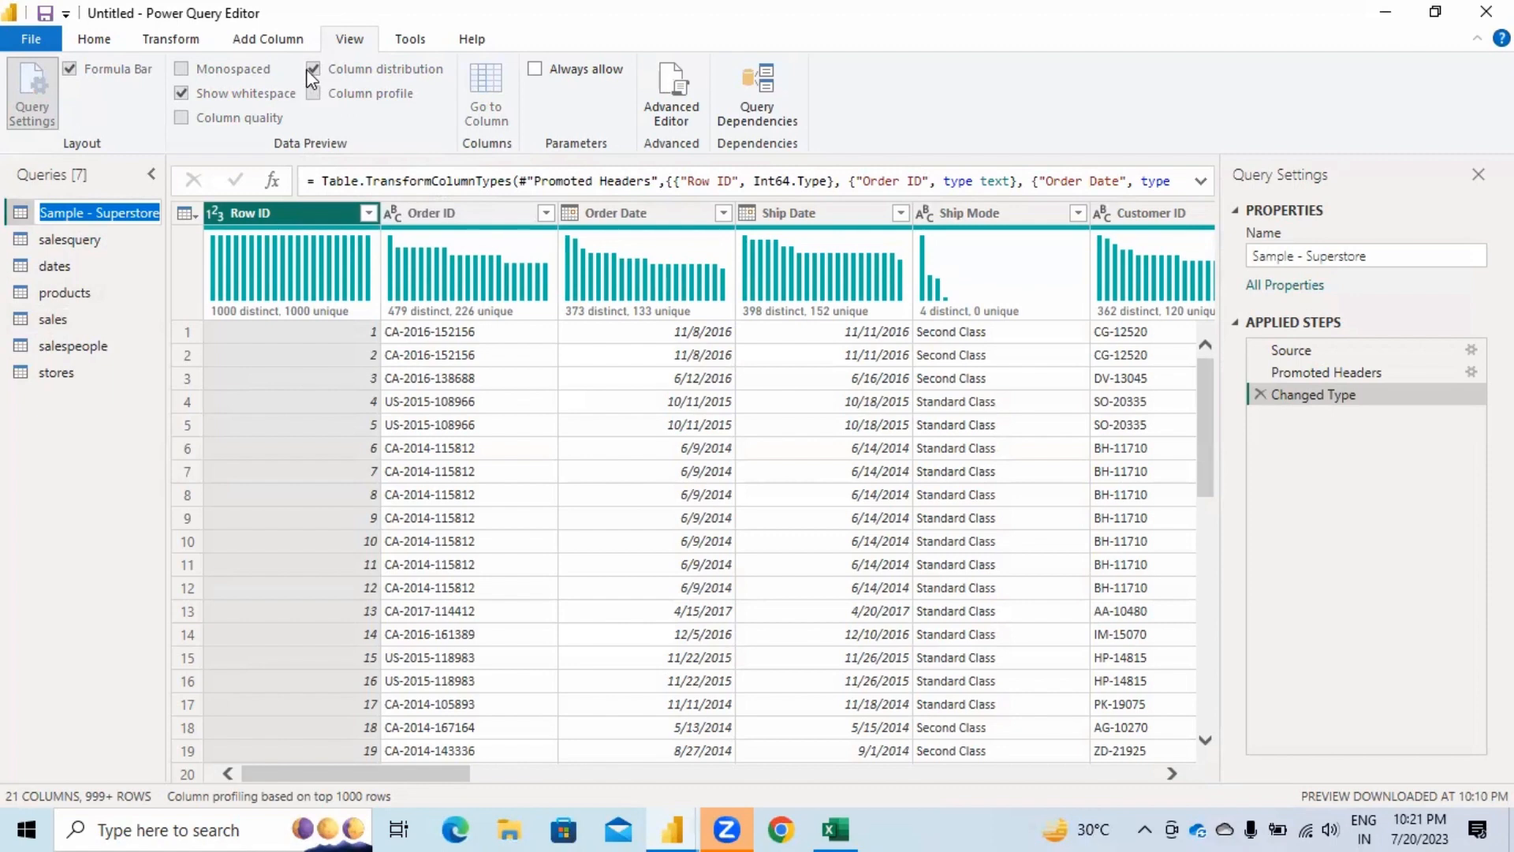
pyautogui.click(75, 500)
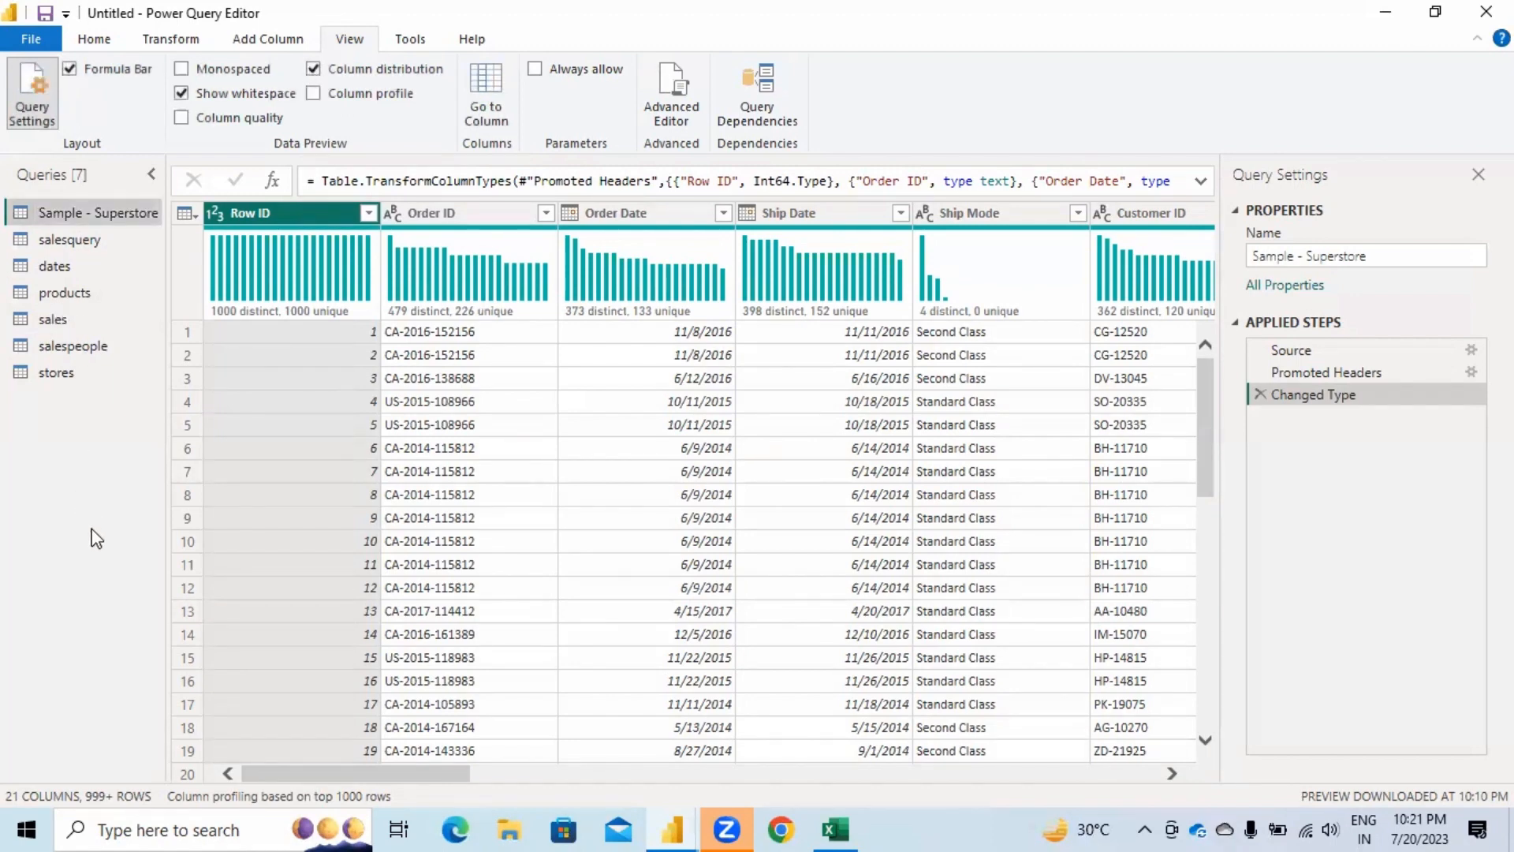
pyautogui.click(313, 69)
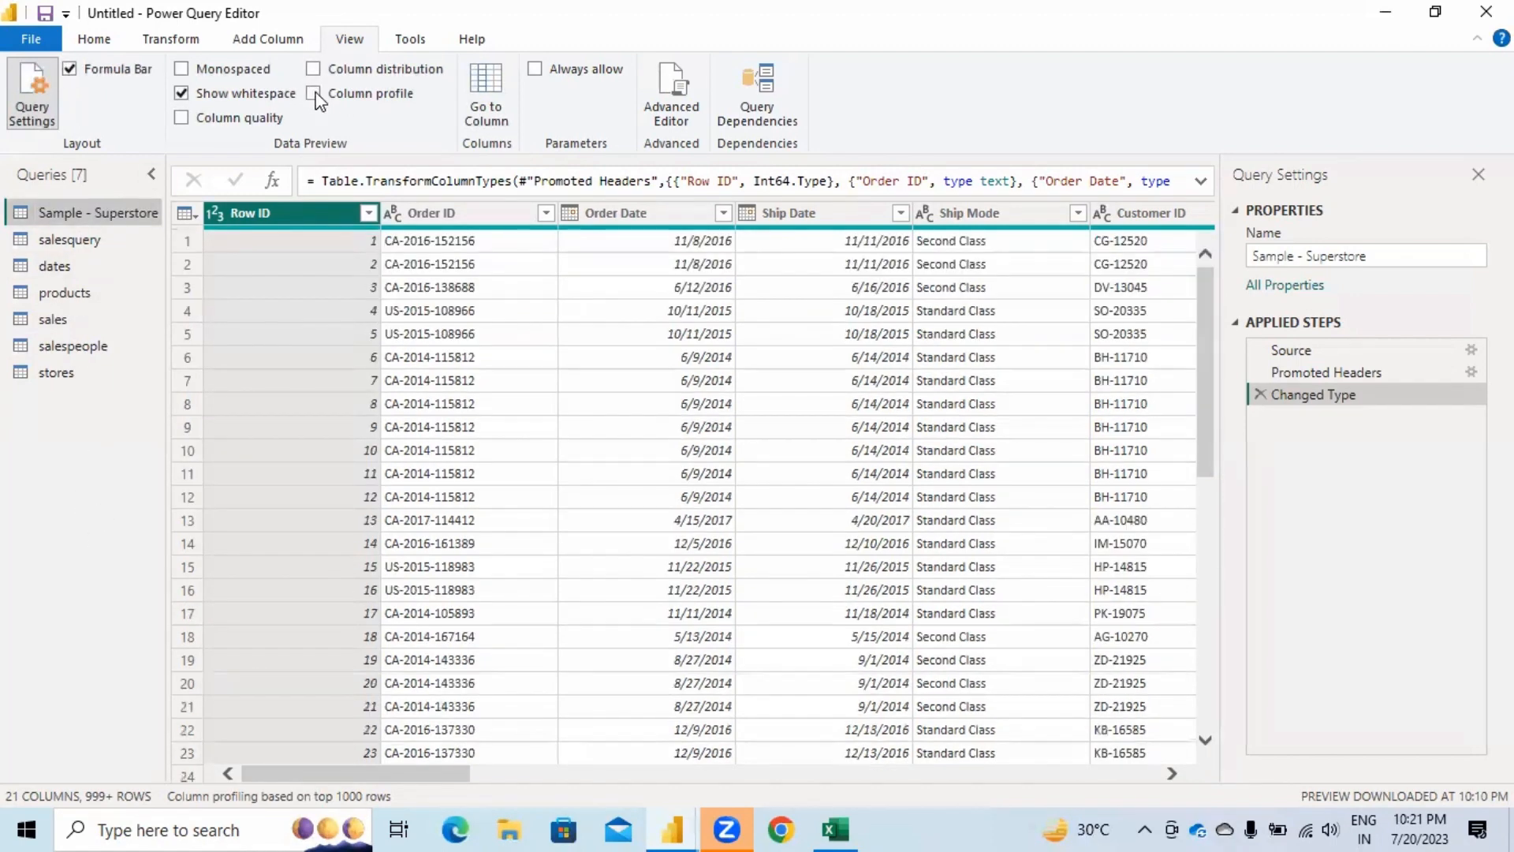
pyautogui.click(313, 93)
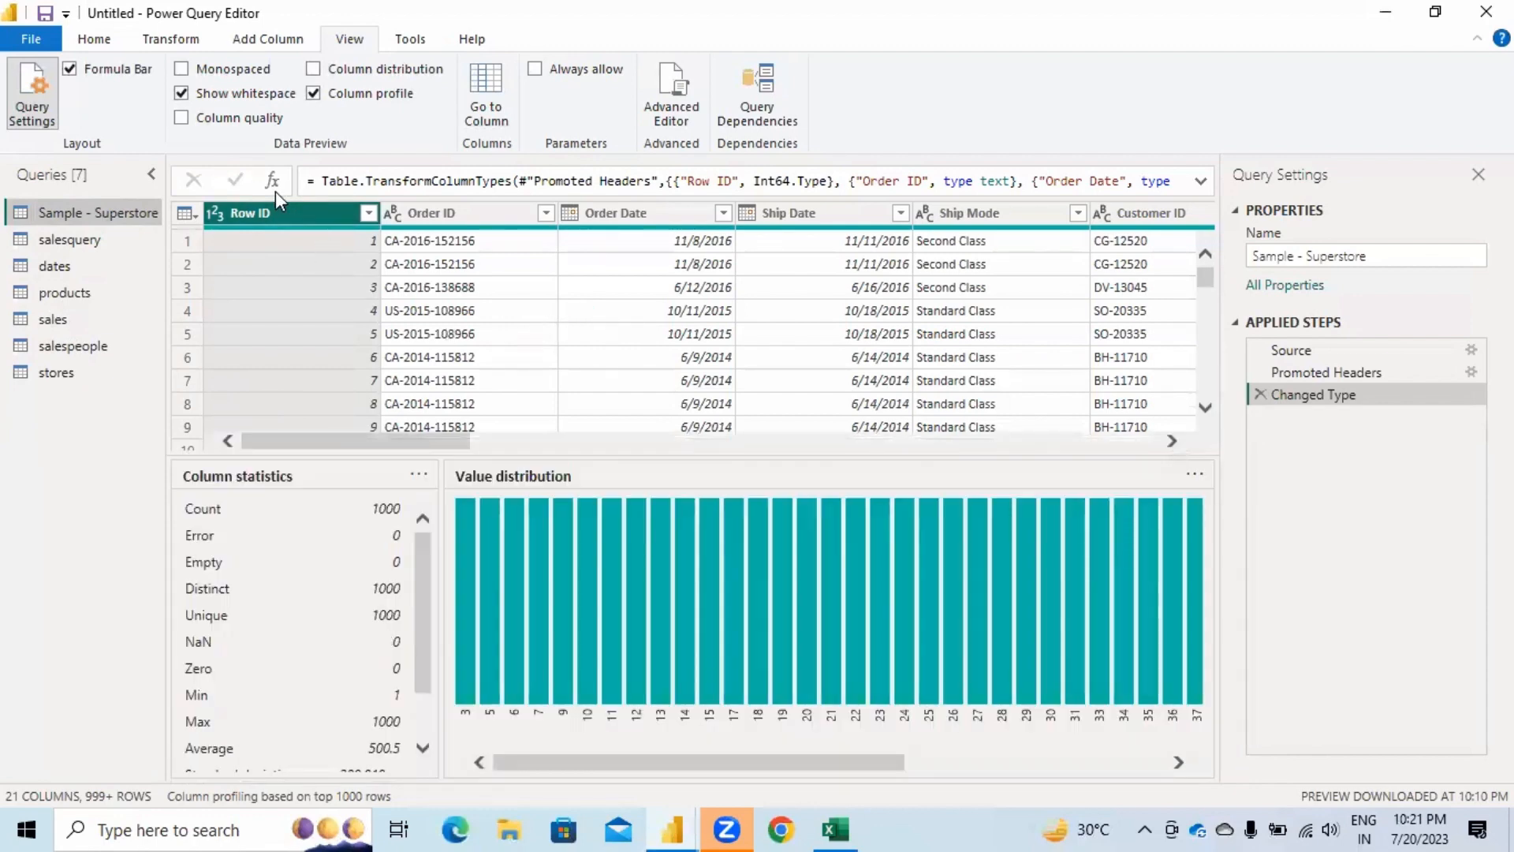
# Step: Examine the column statistics and value distributions of the Order Date, Customer ID and Sales columns in Sample - Superstore
pyautogui.click(675, 214)
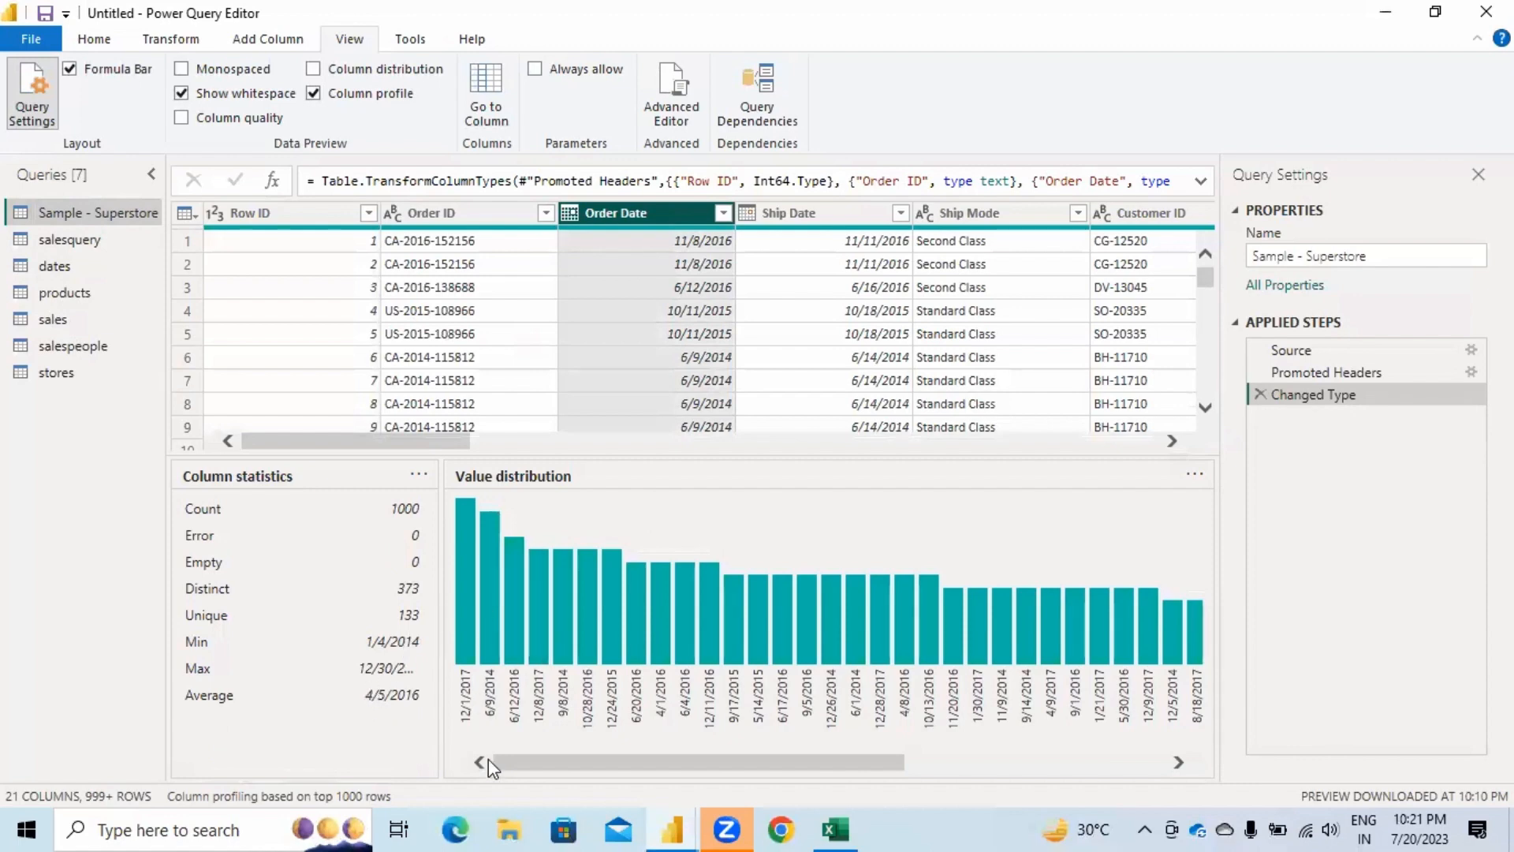
pyautogui.moveTo(535, 771); pyautogui.dragTo(867, 781)
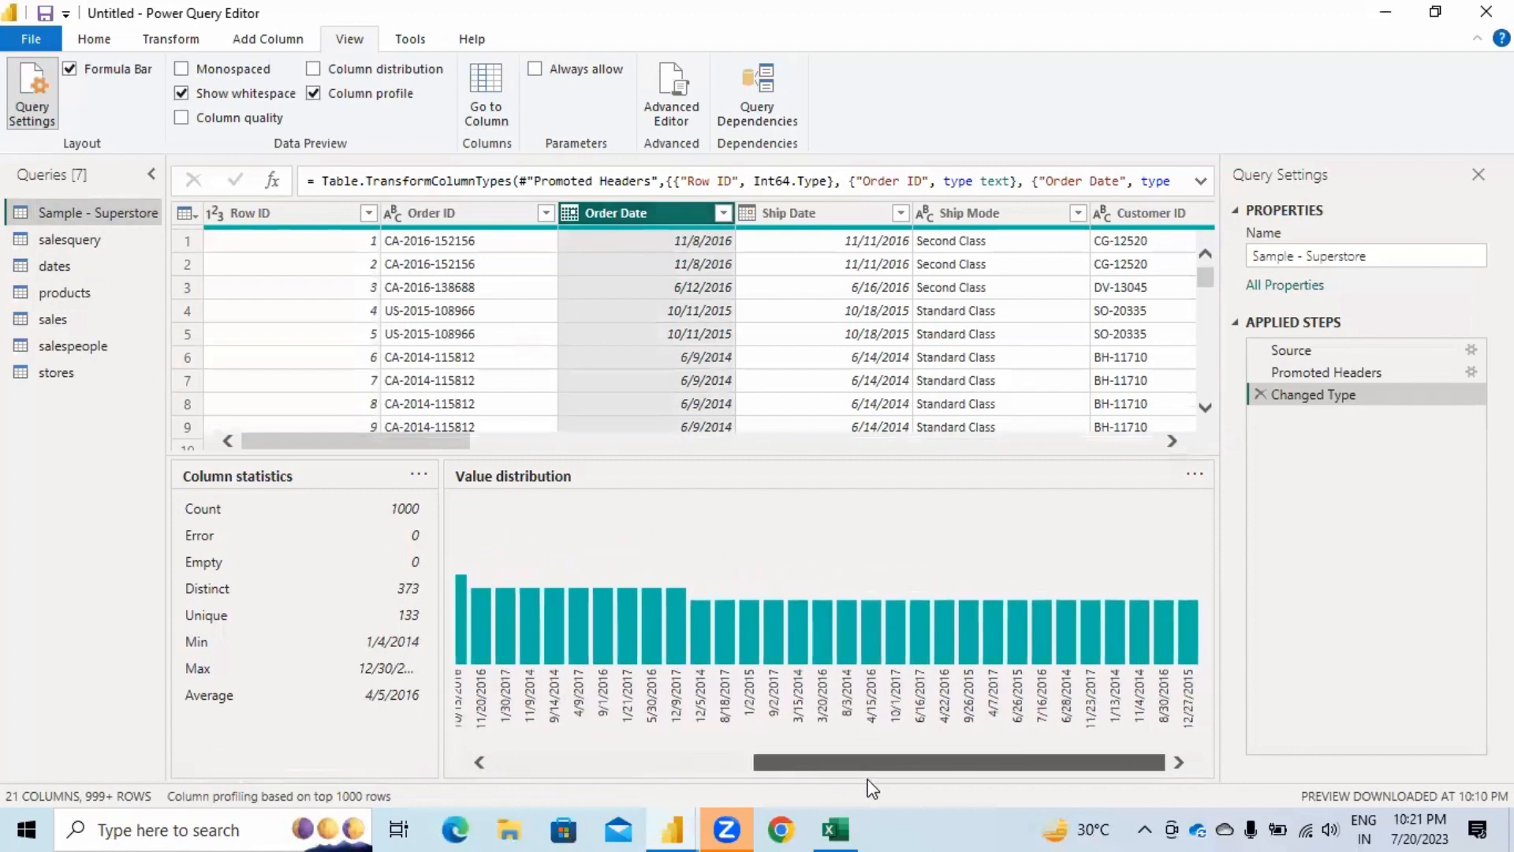
pyautogui.moveTo(765, 784); pyautogui.dragTo(489, 789)
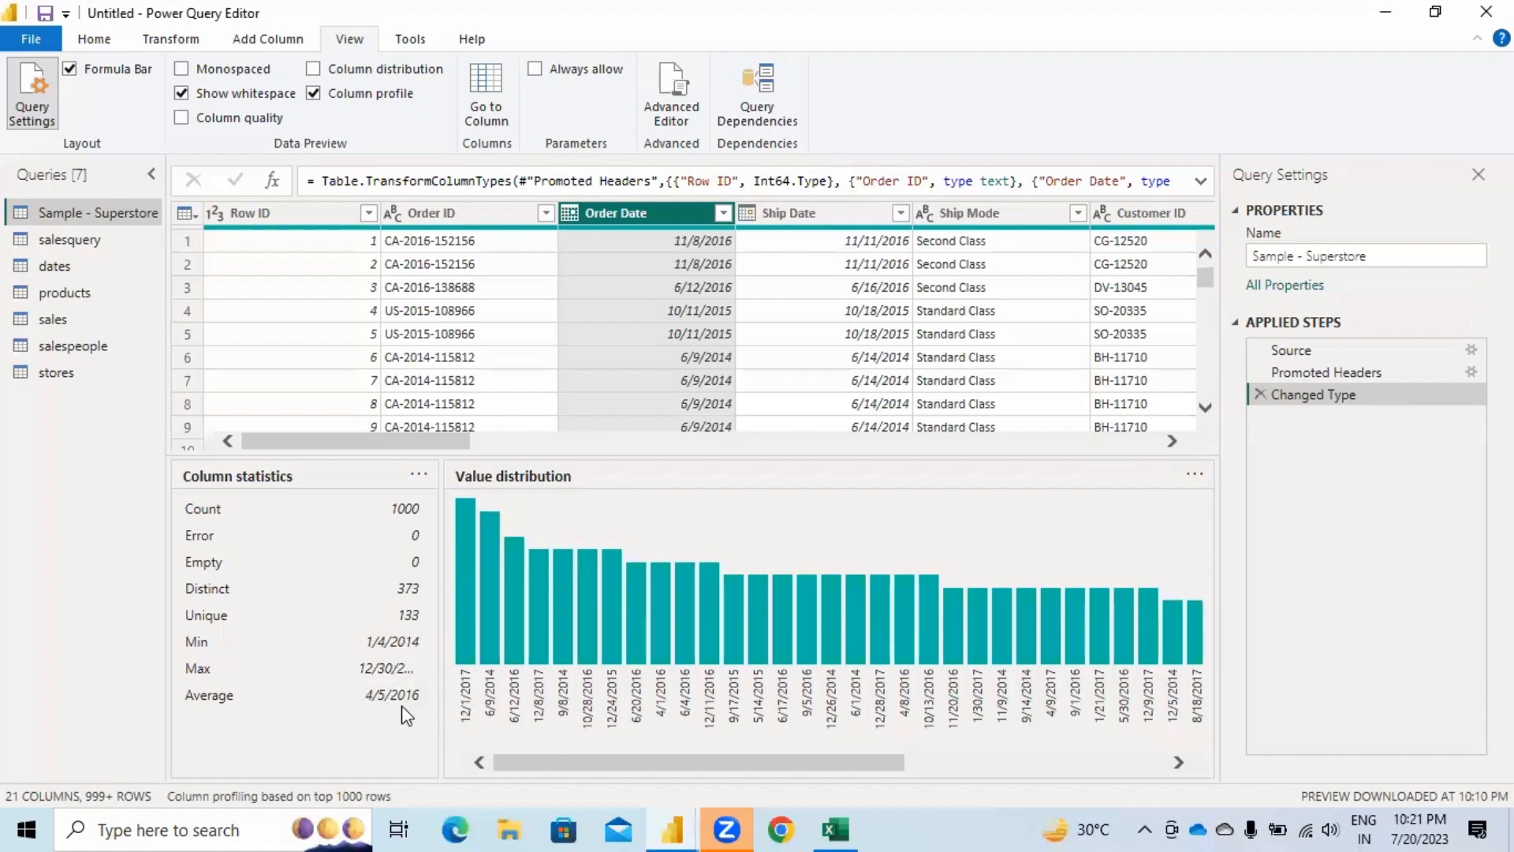
pyautogui.moveTo(447, 443); pyautogui.dragTo(577, 451)
pyautogui.click(645, 214)
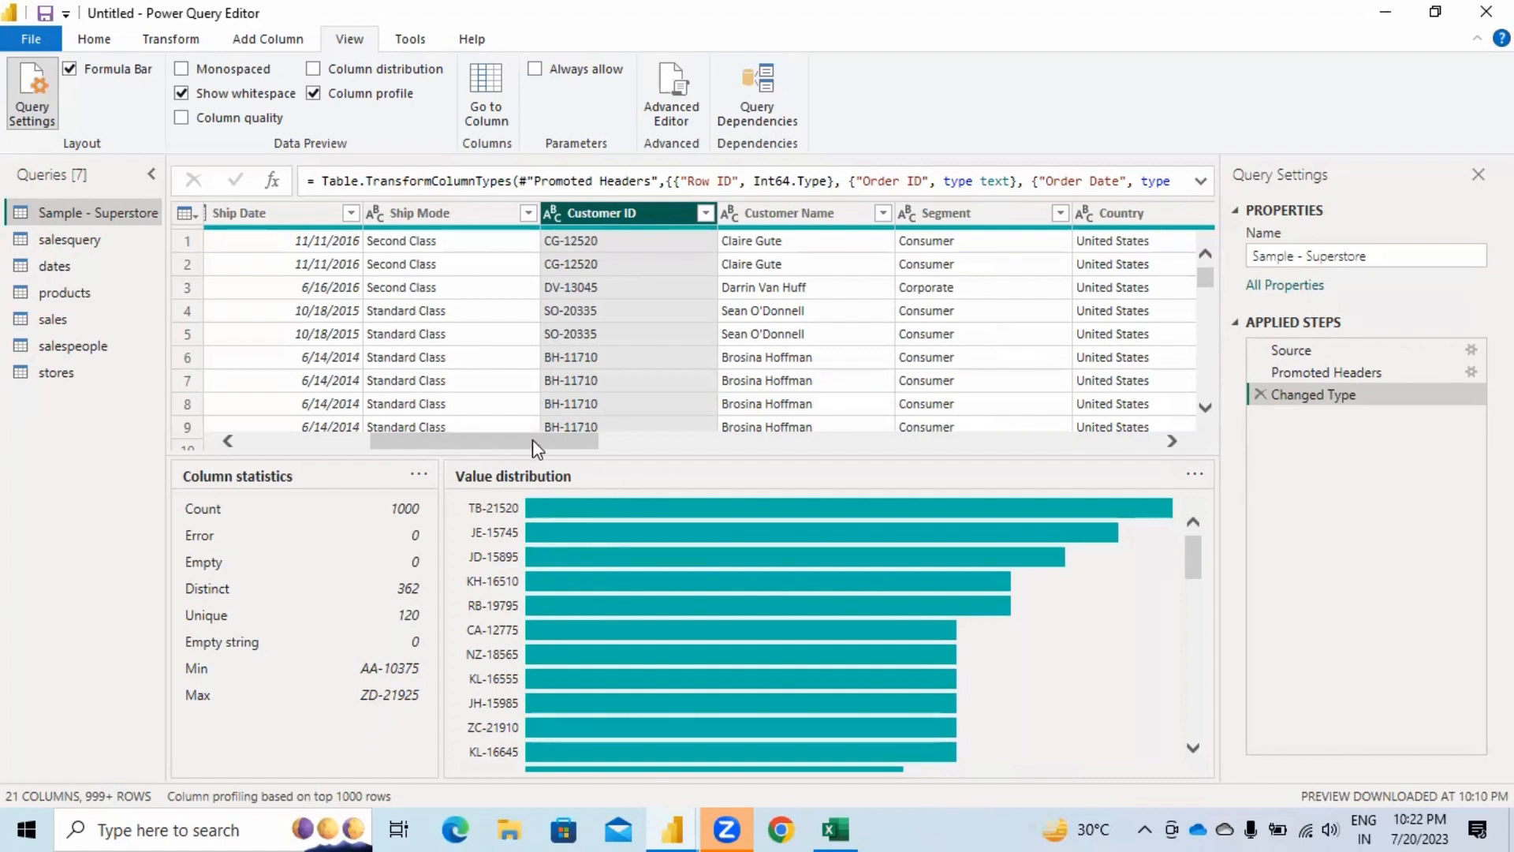
pyautogui.moveTo(532, 438); pyautogui.dragTo(643, 440)
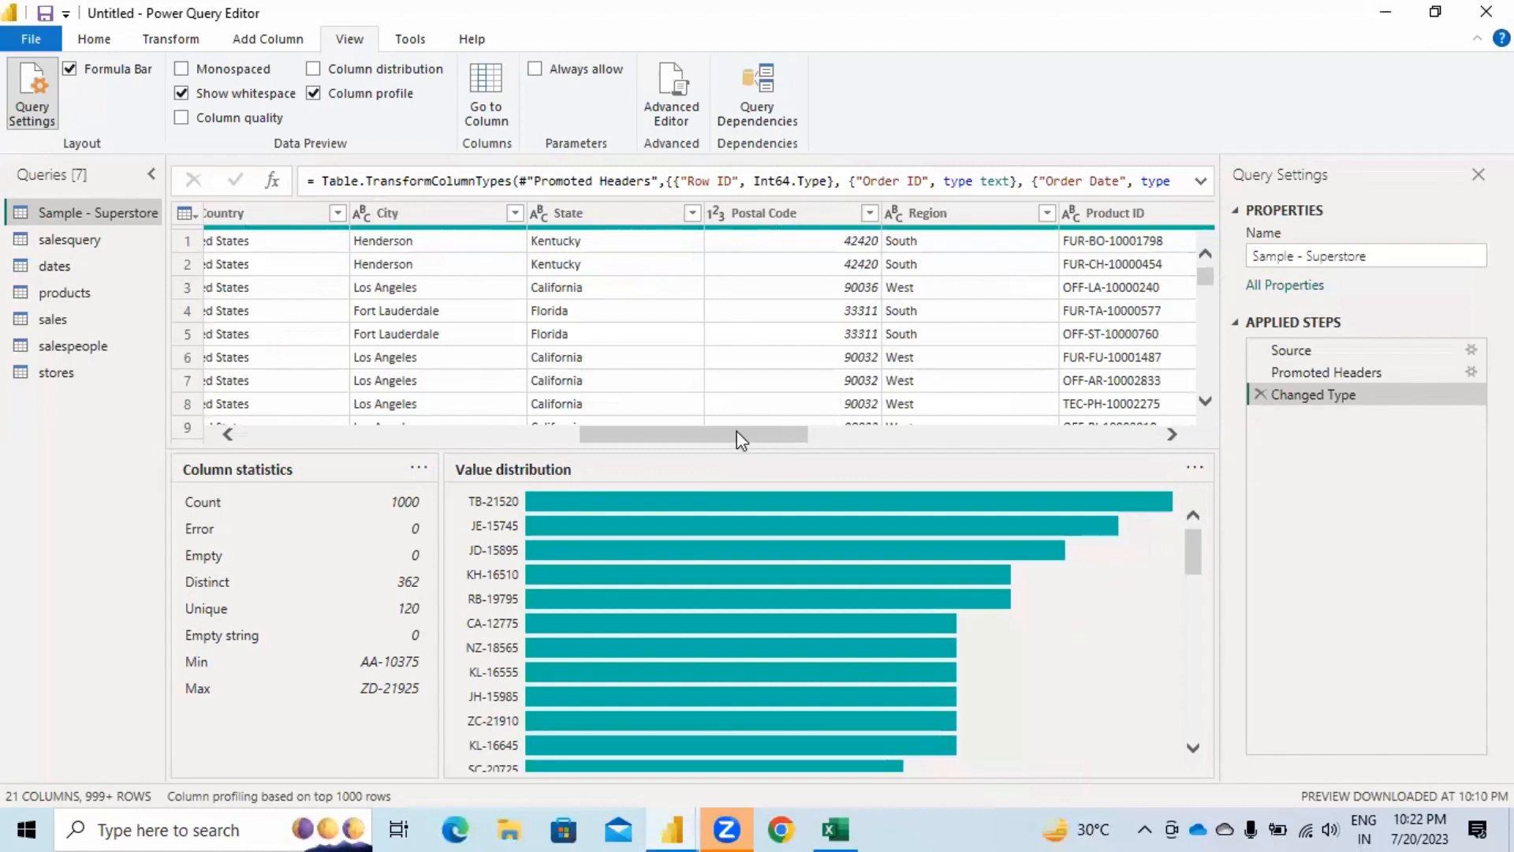
pyautogui.moveTo(741, 437); pyautogui.dragTo(1033, 428)
pyautogui.click(816, 207)
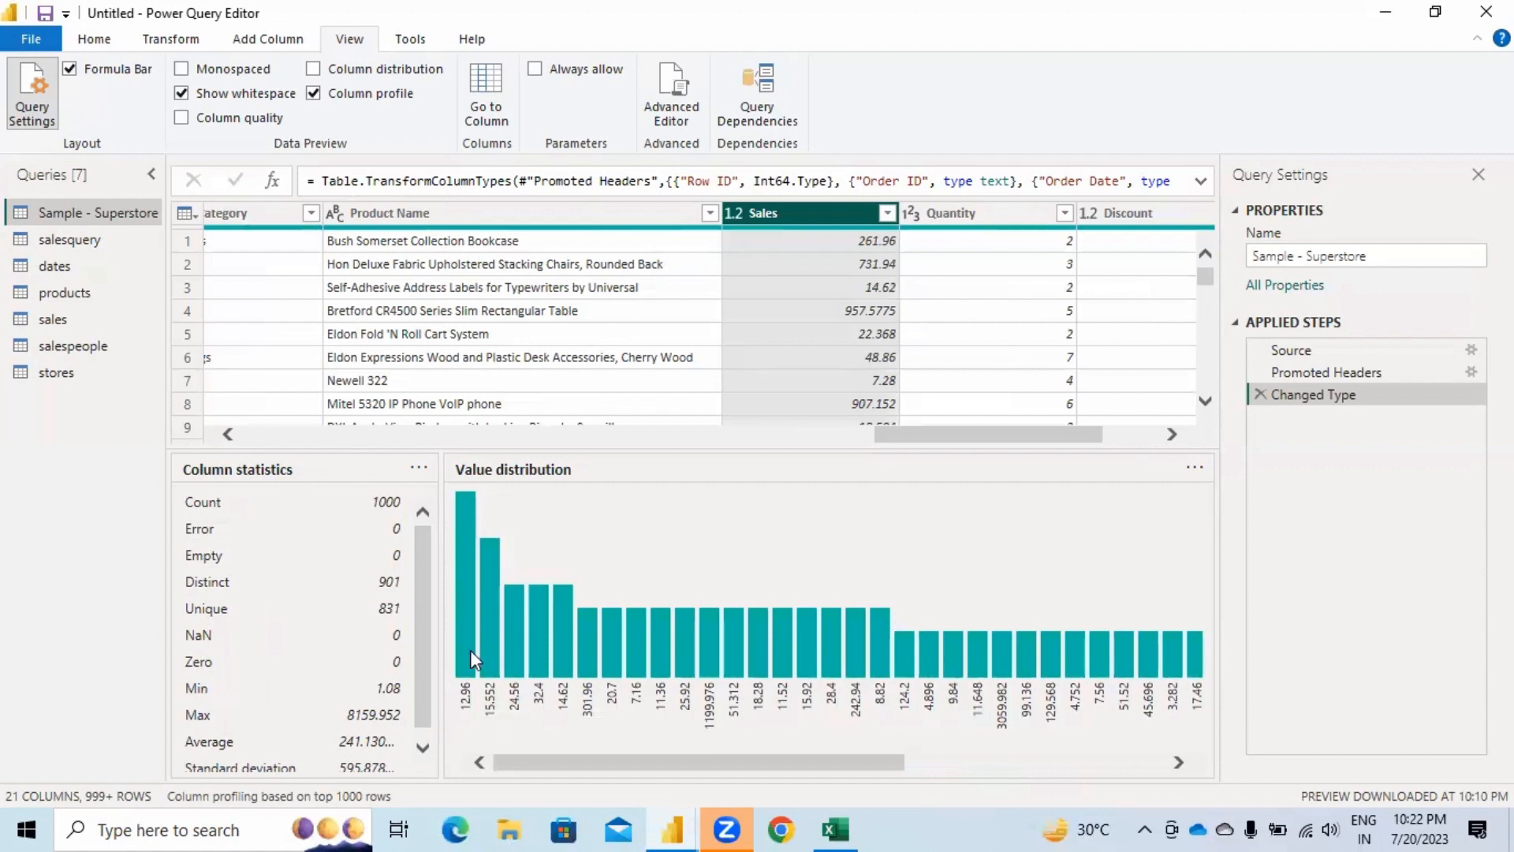
pyautogui.moveTo(423, 638); pyautogui.dragTo(432, 712)
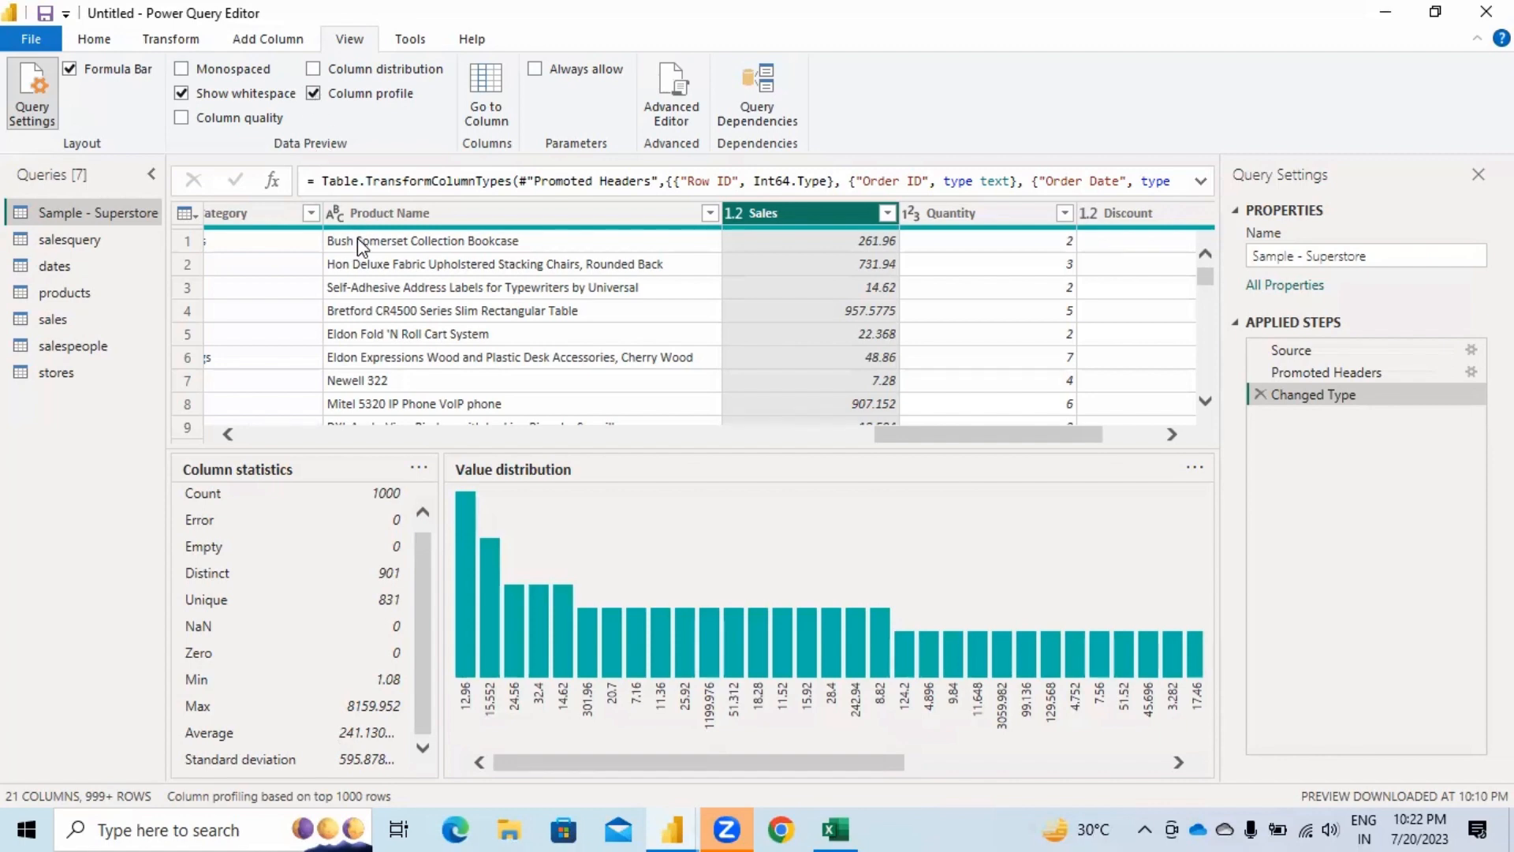
# Step: Turn off the column profile and return to the first columns of Sample - Superstore
pyautogui.click(332, 93)
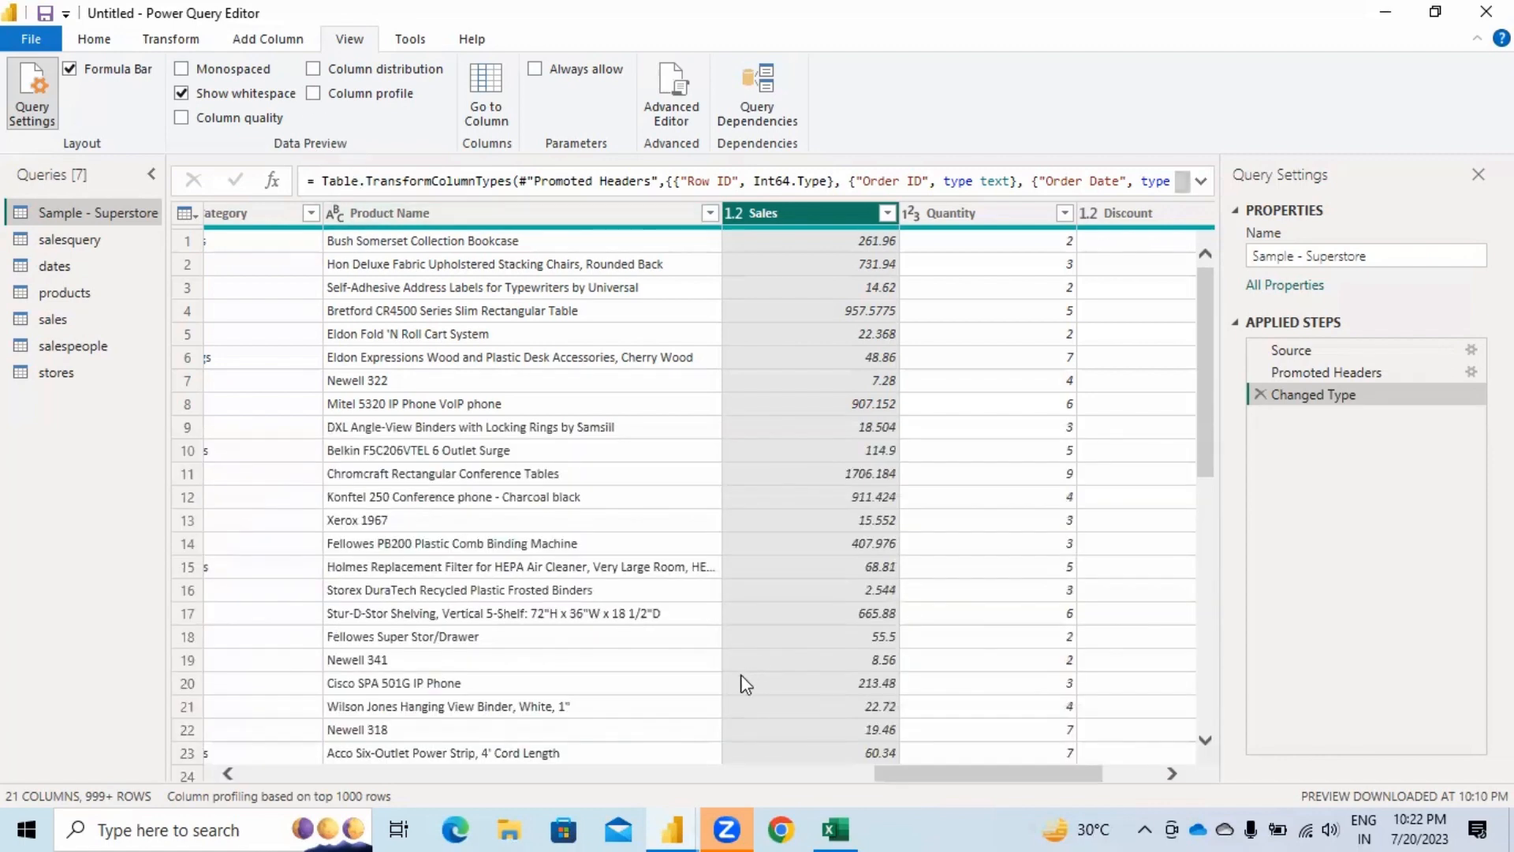
pyautogui.hscroll(-3, 918, 776)
pyautogui.moveTo(463, 757); pyautogui.dragTo(228, 779)
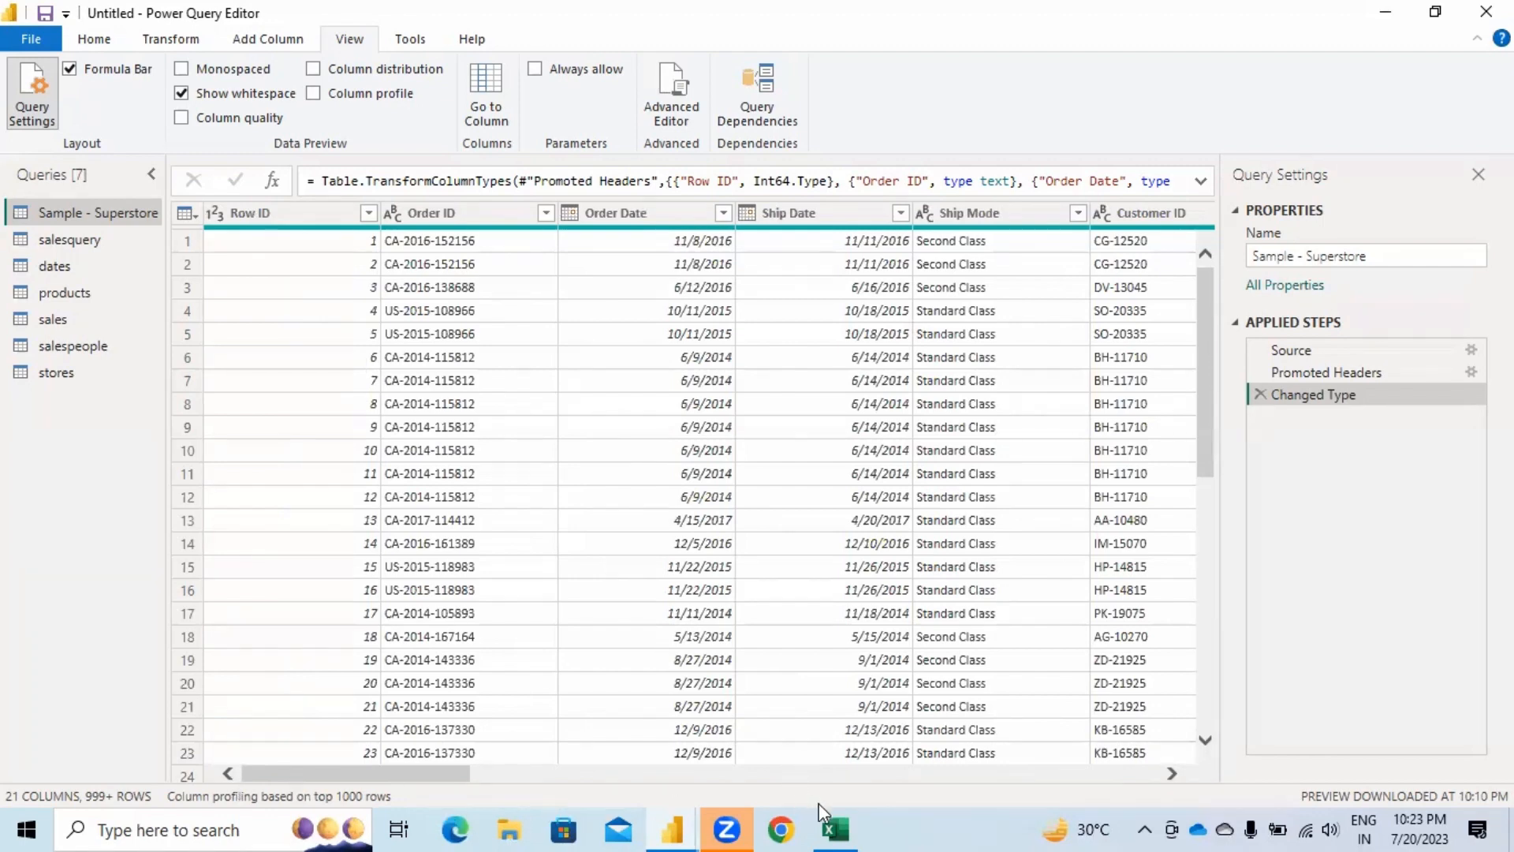
# Step: Switch to the Power BI training module workbook in Excel and fill topics 1.2.1 and 1.2.2 yellow
pyautogui.click(835, 829)
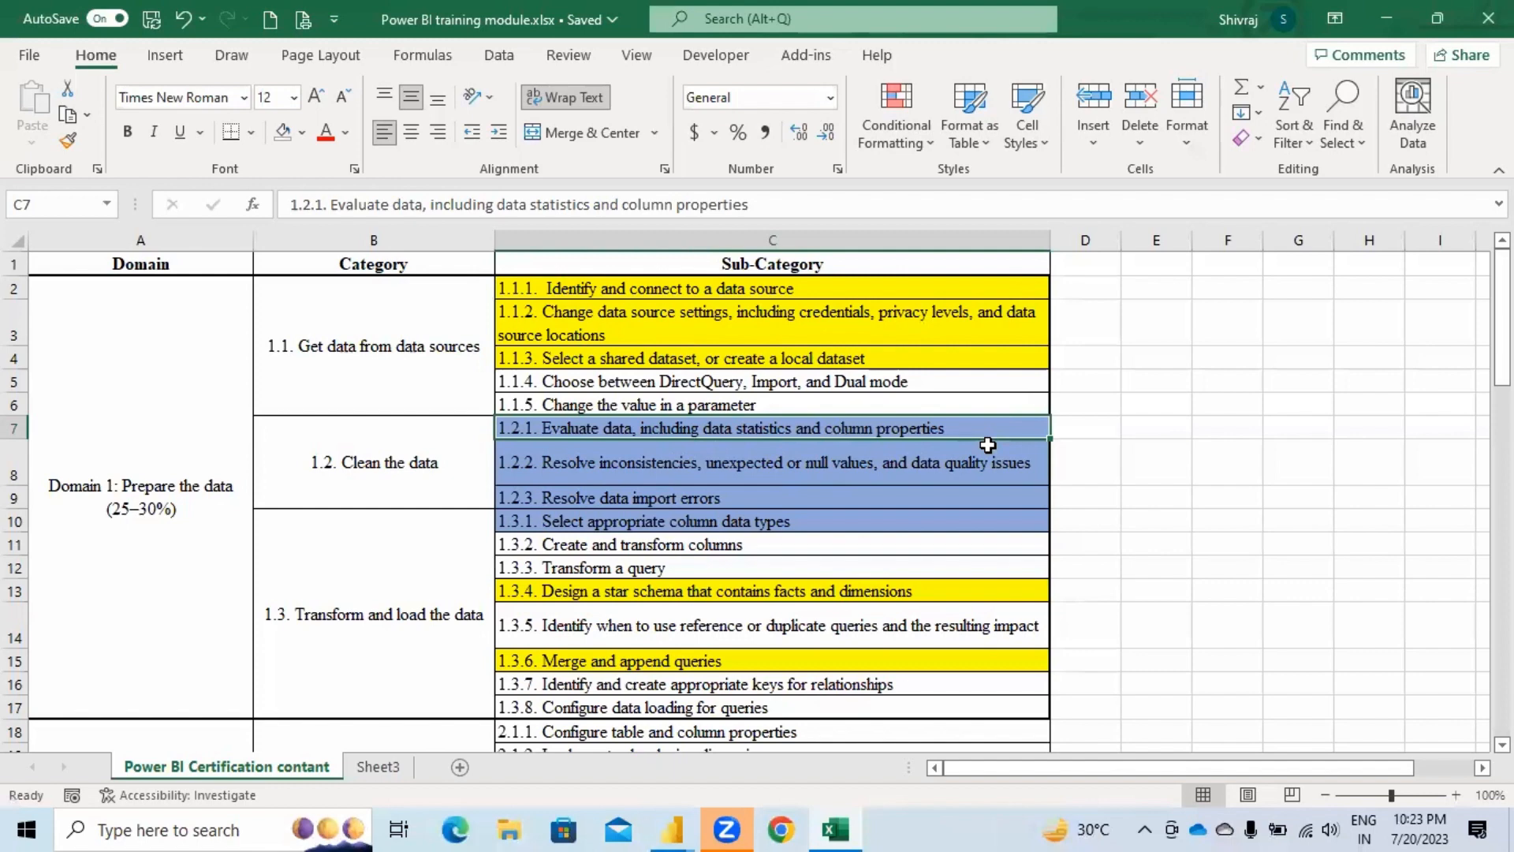
pyautogui.click(304, 141)
pyautogui.click(342, 345)
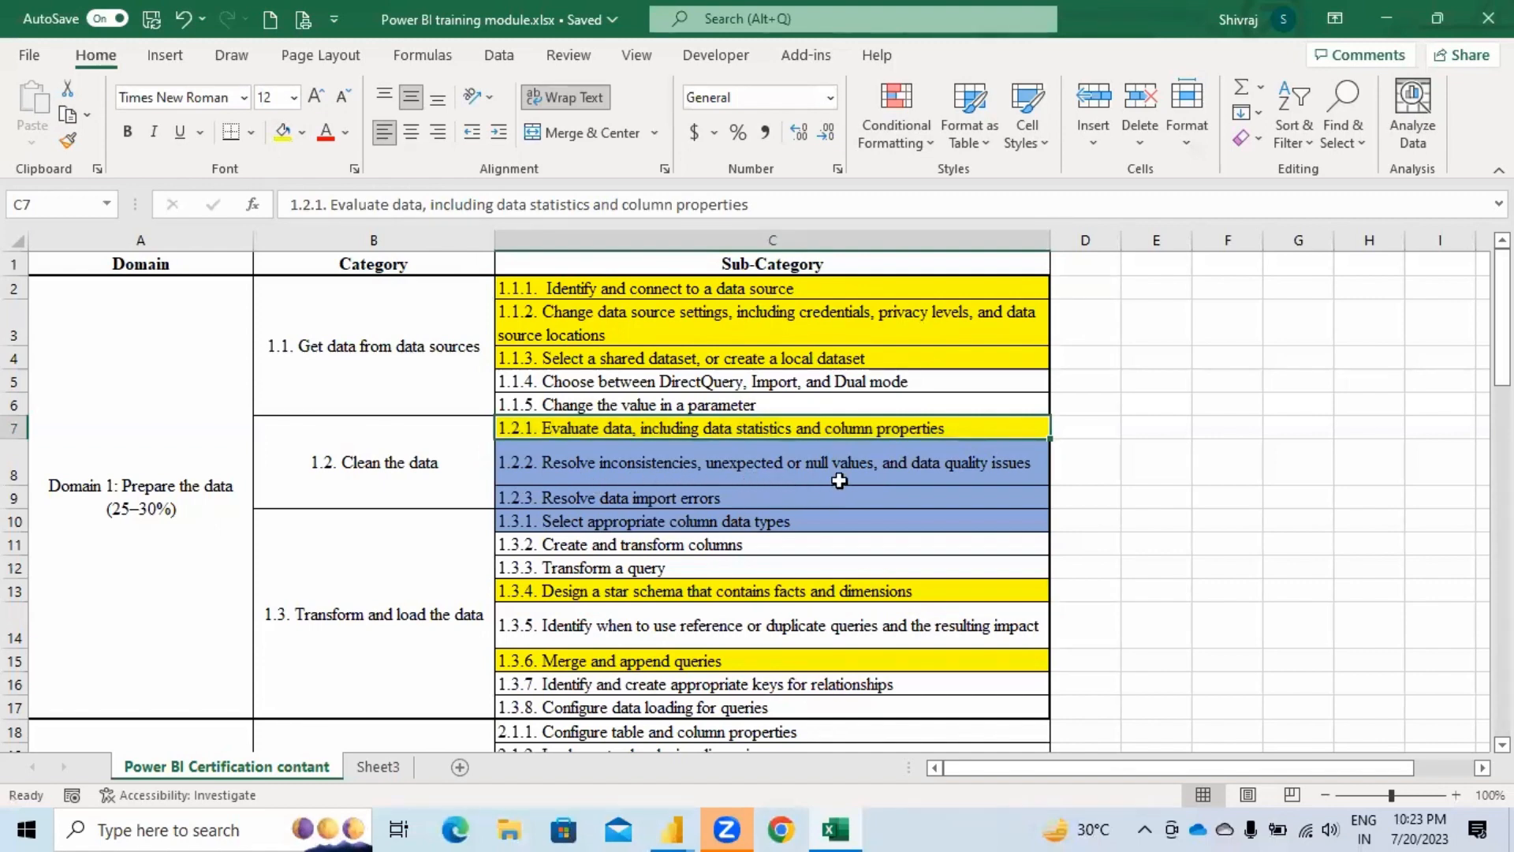
pyautogui.click(947, 479)
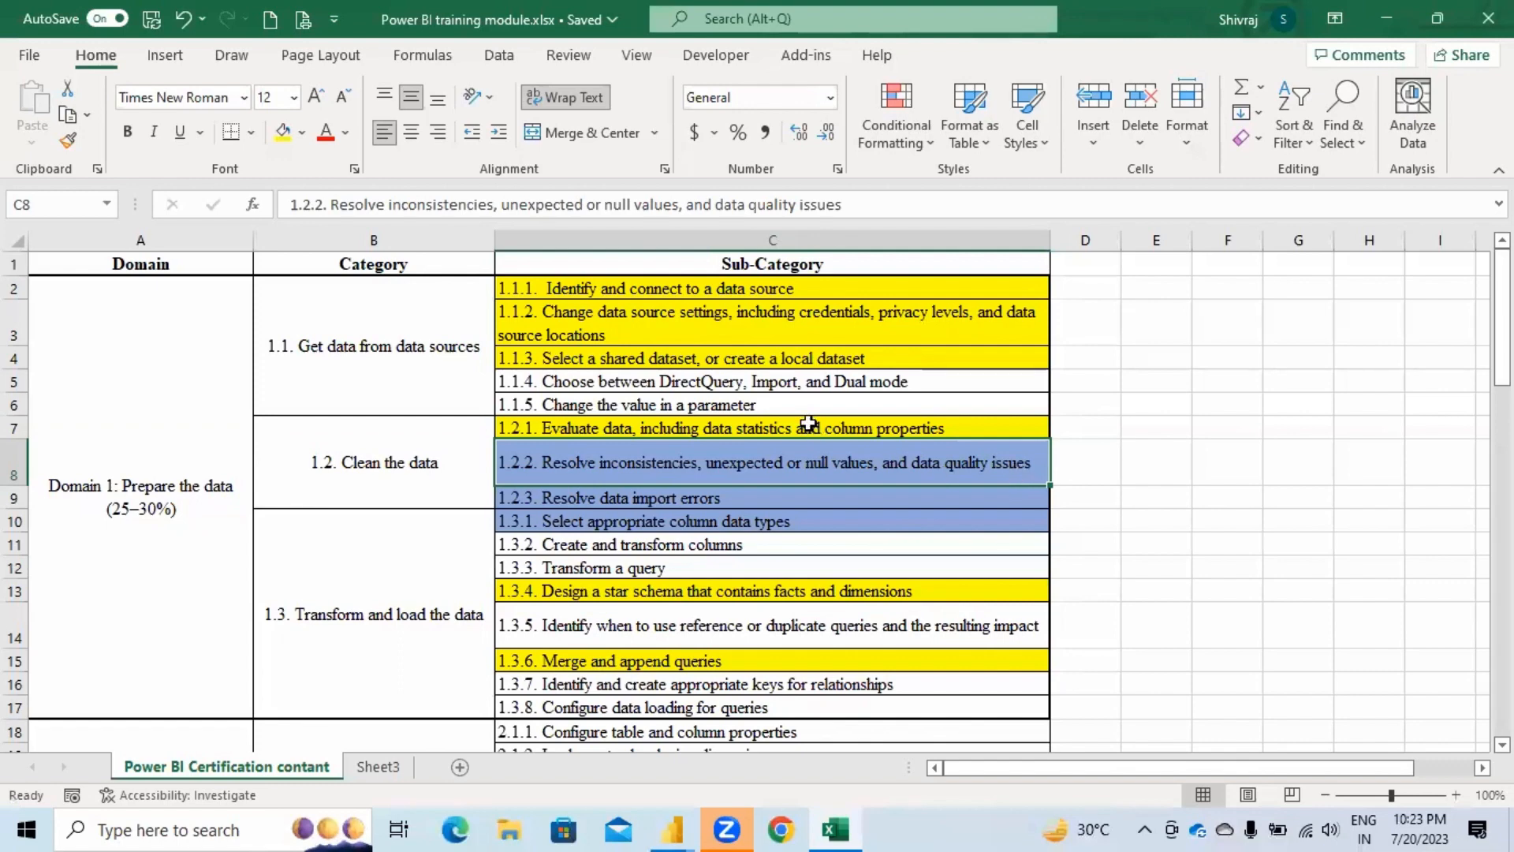
pyautogui.click(281, 134)
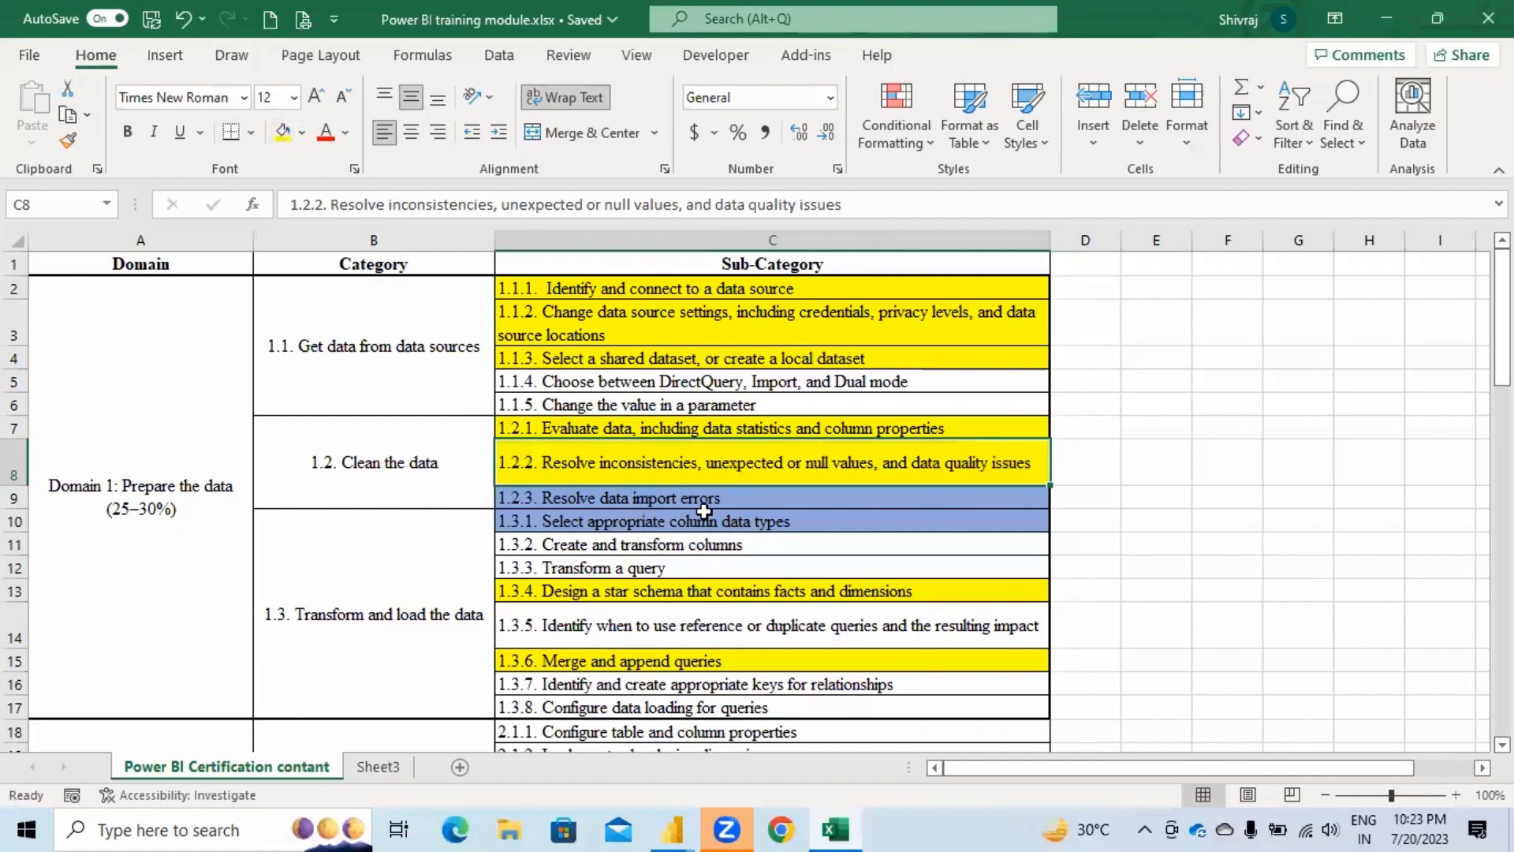
# Step: Fill the topic cell 1.2.3 Resolve data import errors with red
pyautogui.click(747, 497)
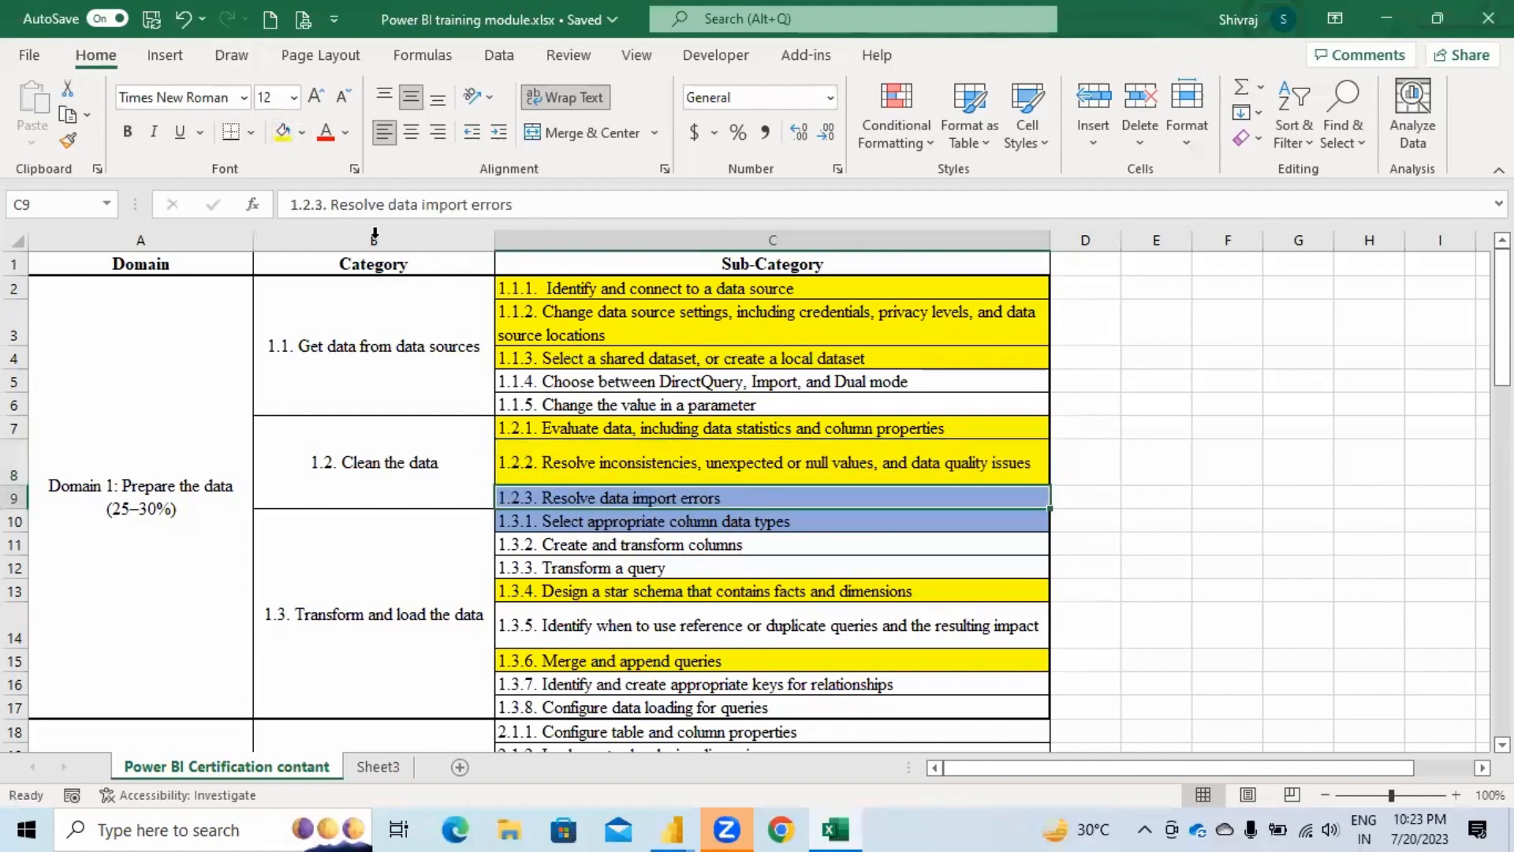
pyautogui.click(302, 132)
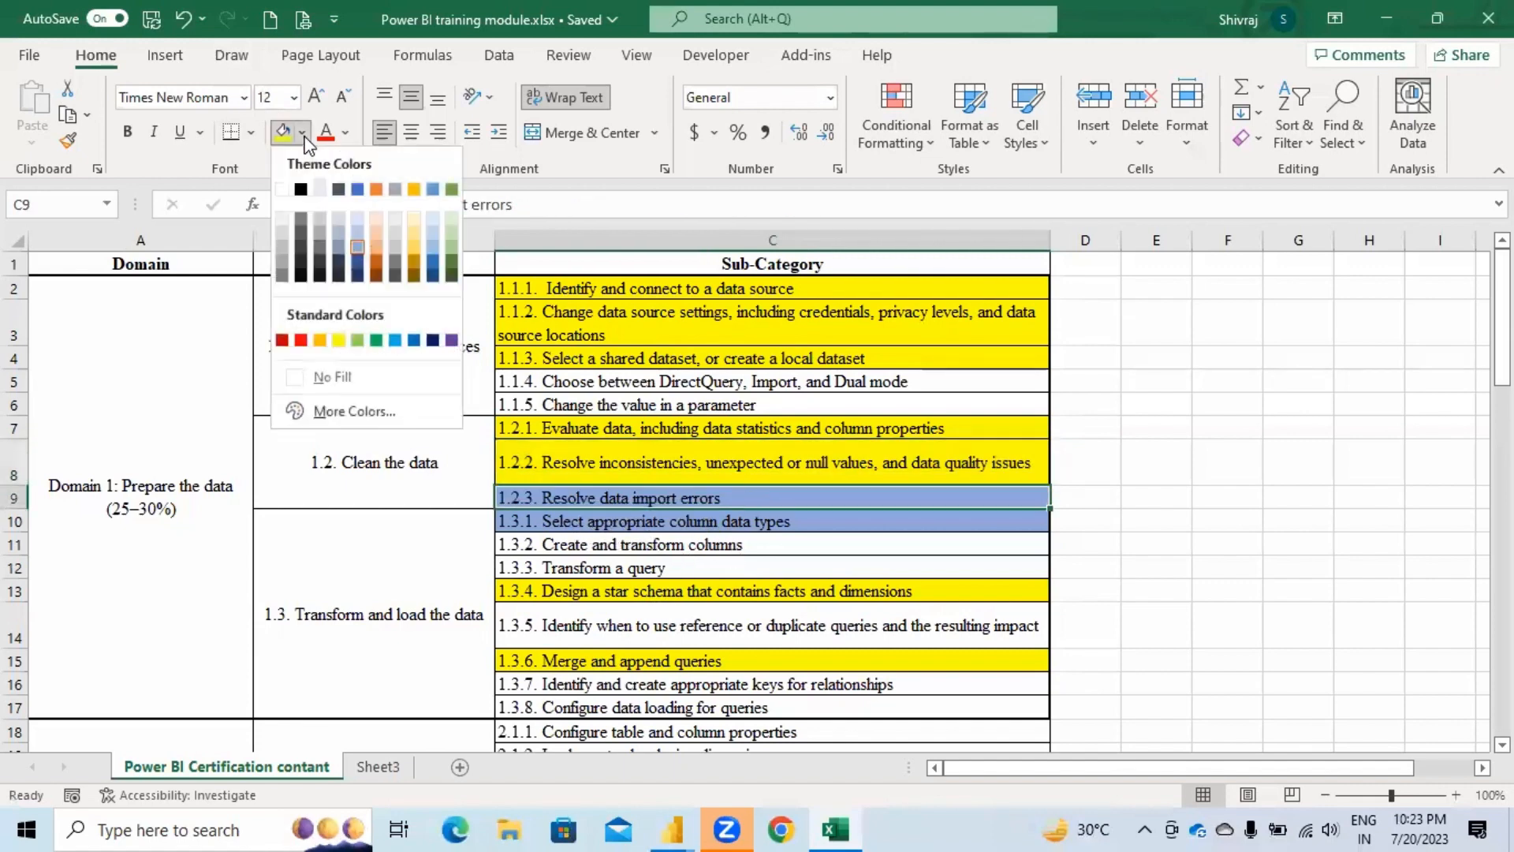
pyautogui.click(302, 340)
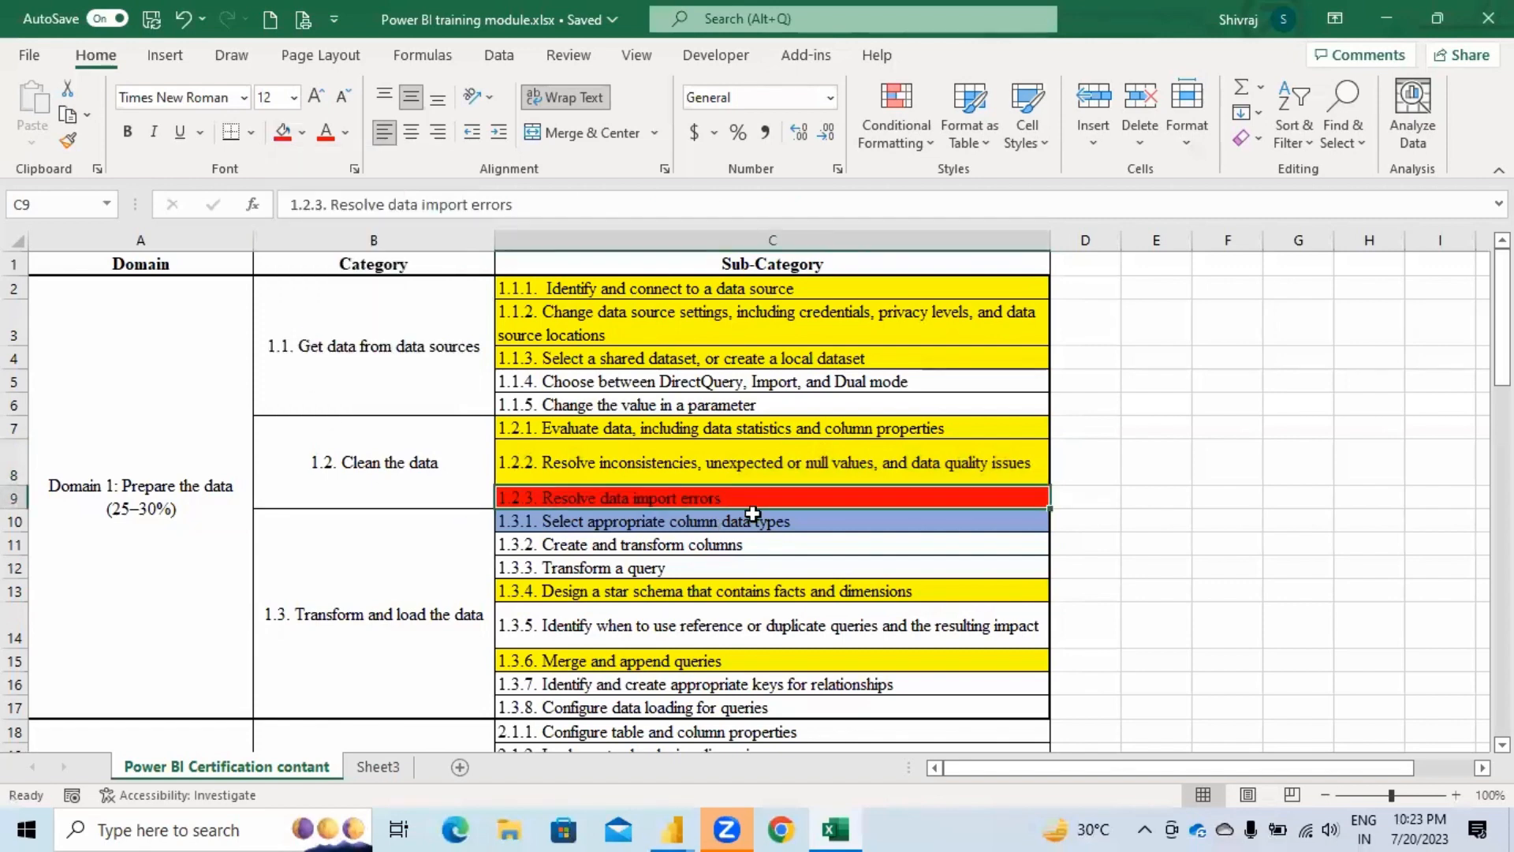
pyautogui.click(1176, 544)
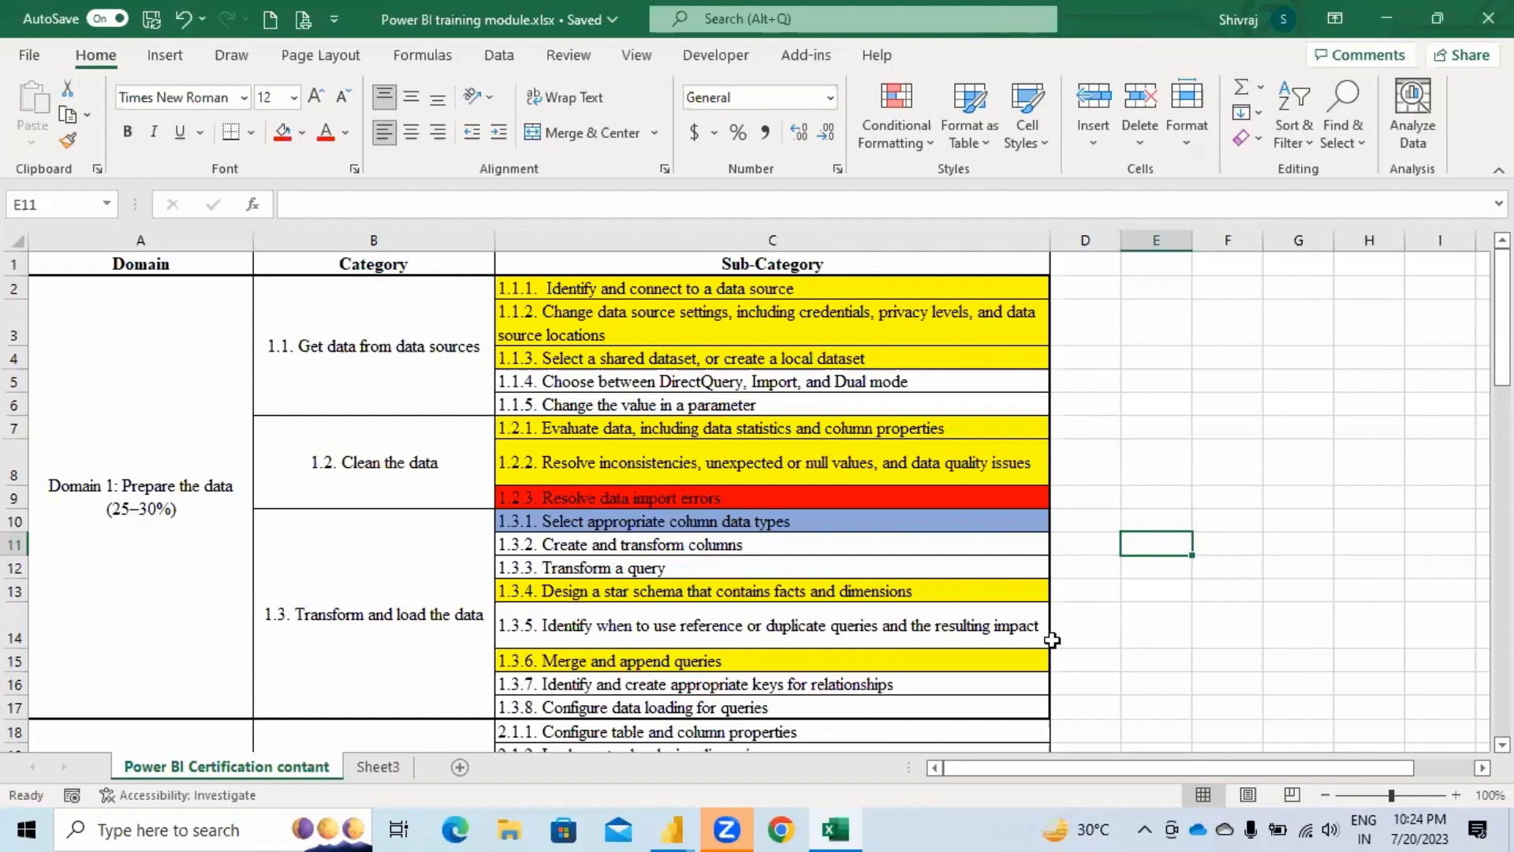
# Step: Fill the topic cells 1.1.4 and 1.1.5 under Get data from data sources with red
pyautogui.click(811, 521)
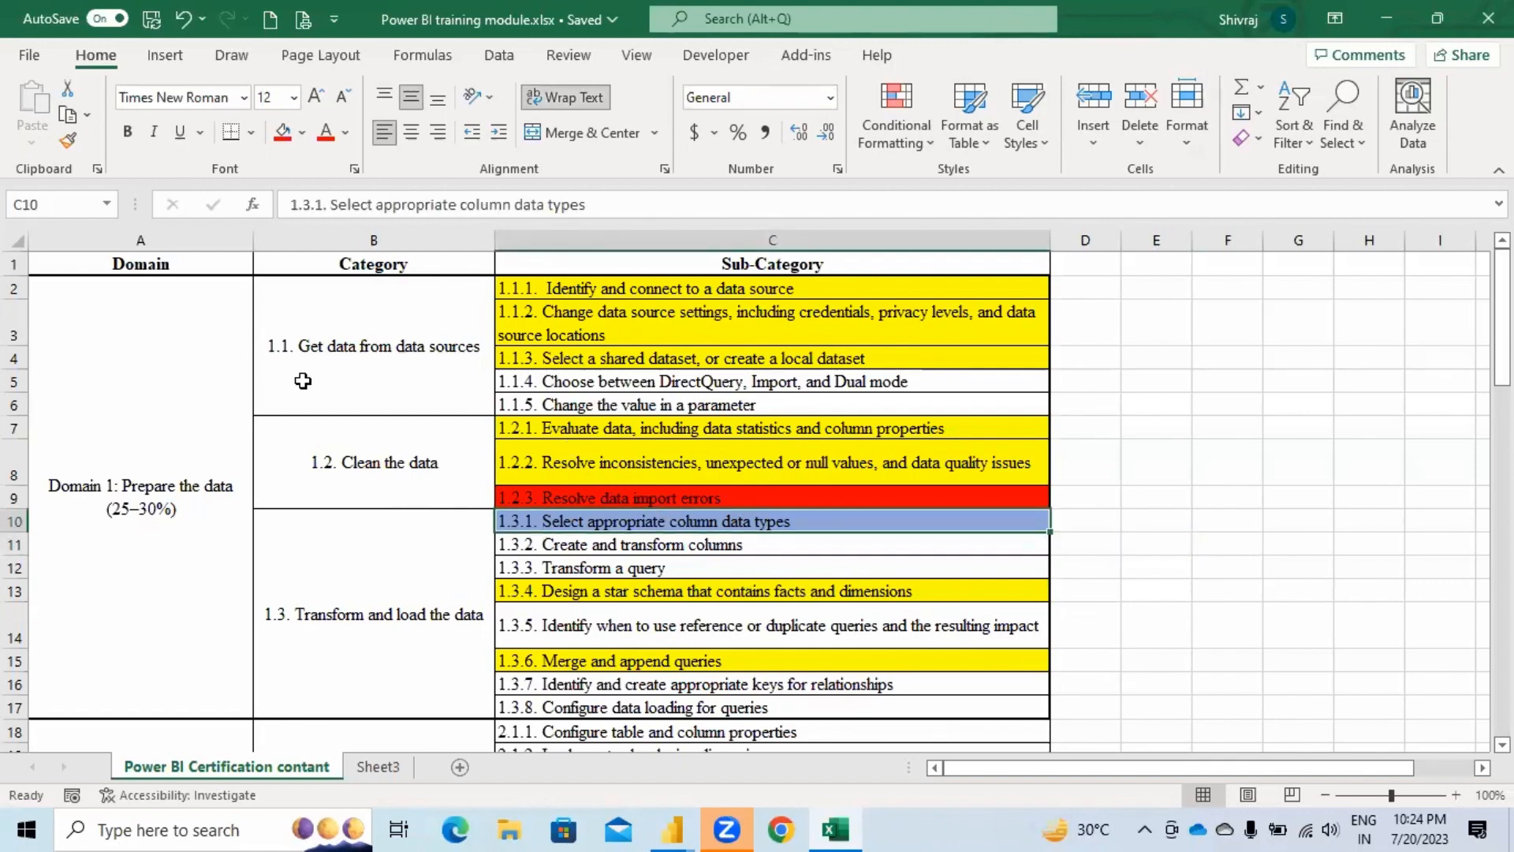
pyautogui.moveTo(724, 383); pyautogui.dragTo(717, 398)
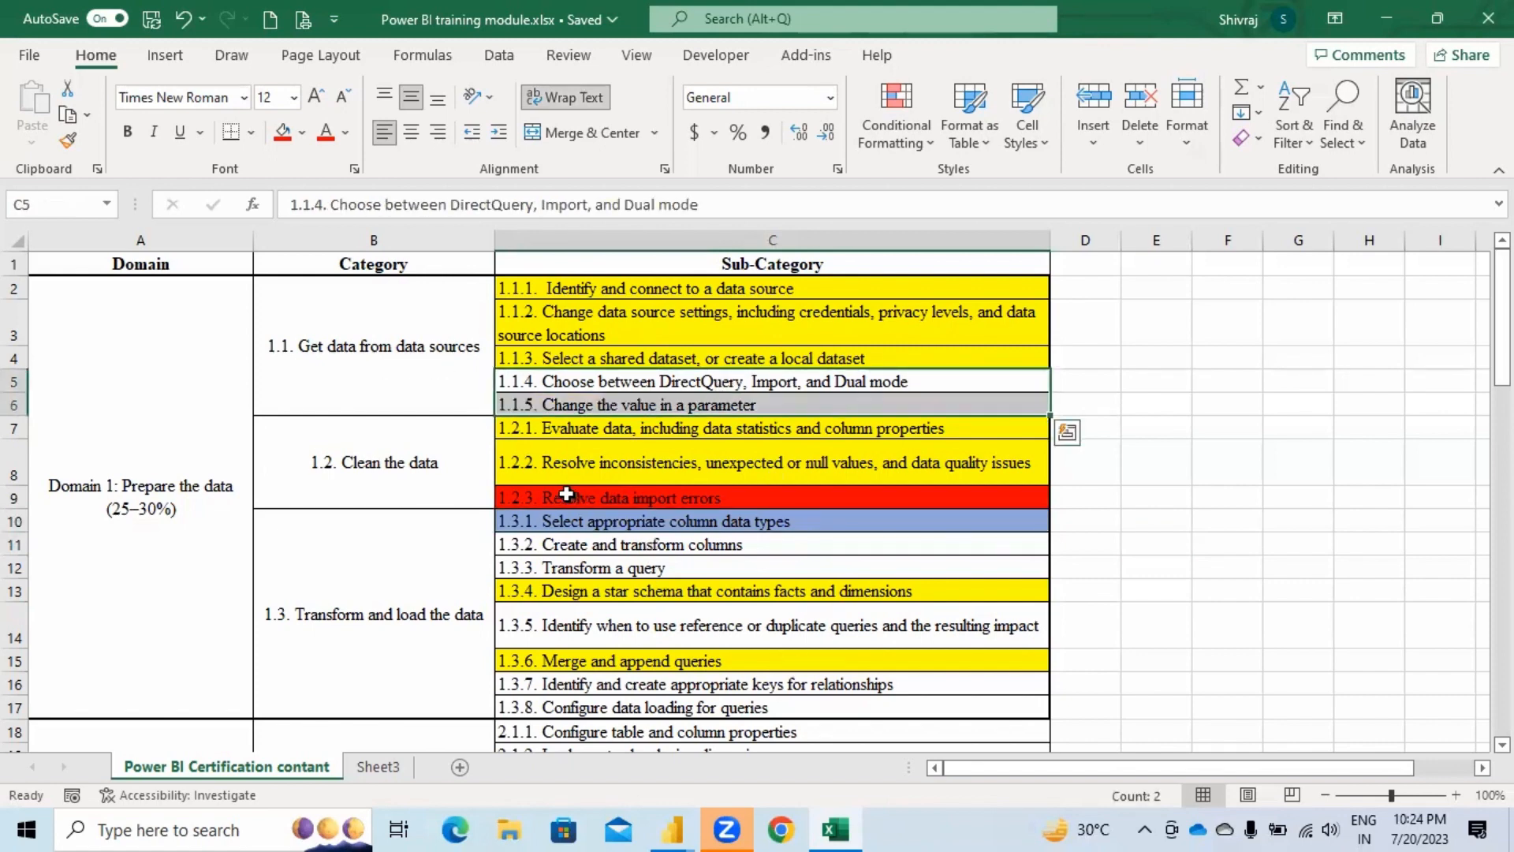
pyautogui.click(283, 131)
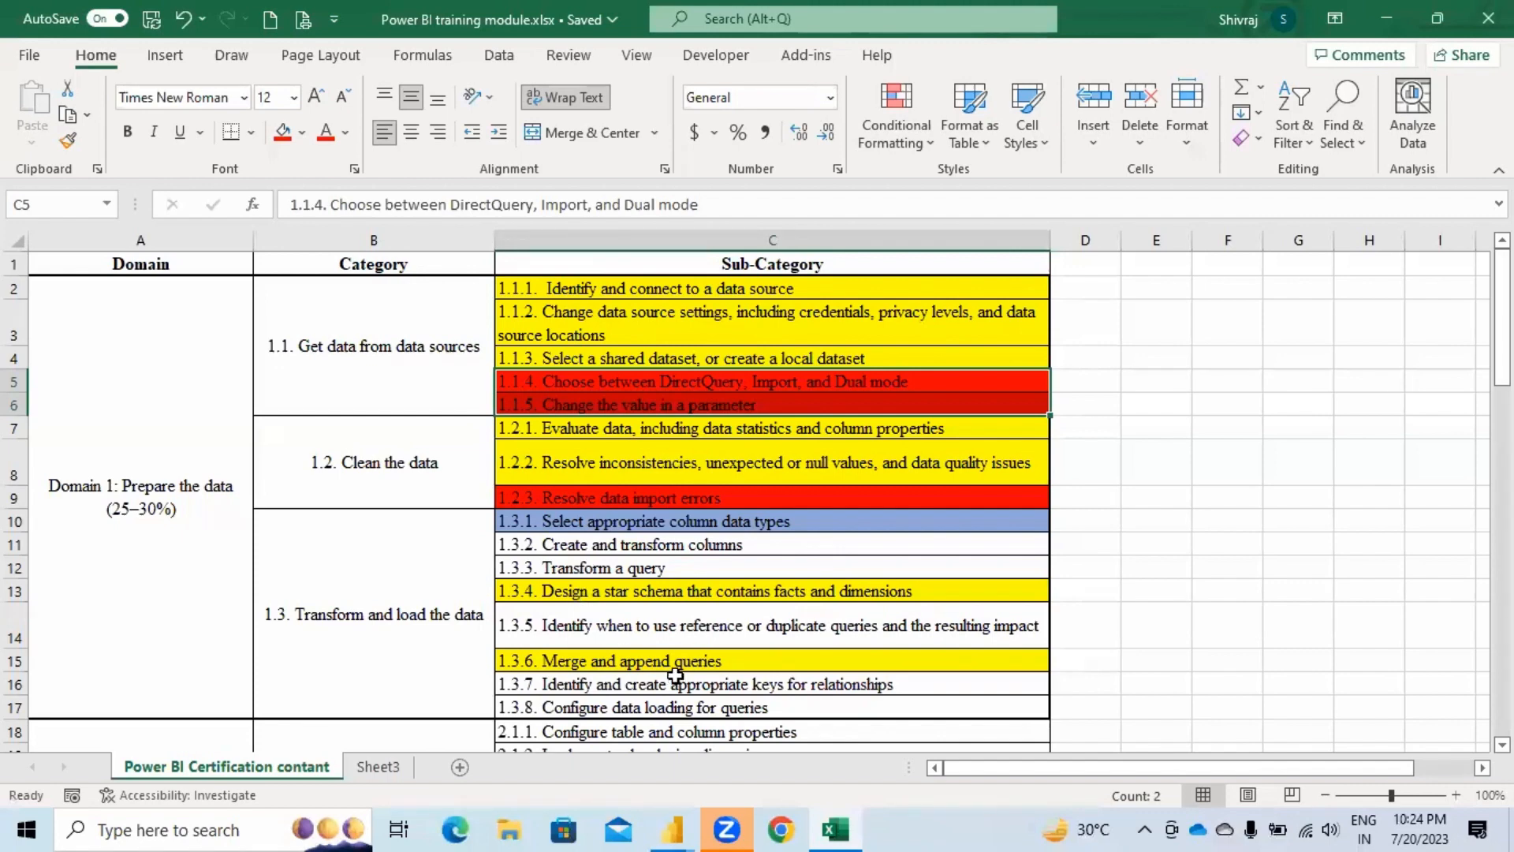
# Step: Review topic 1.3.1 and category 1.3 Transform and load the data in the workbook, and return to the Power Query Editor
pyautogui.click(830, 520)
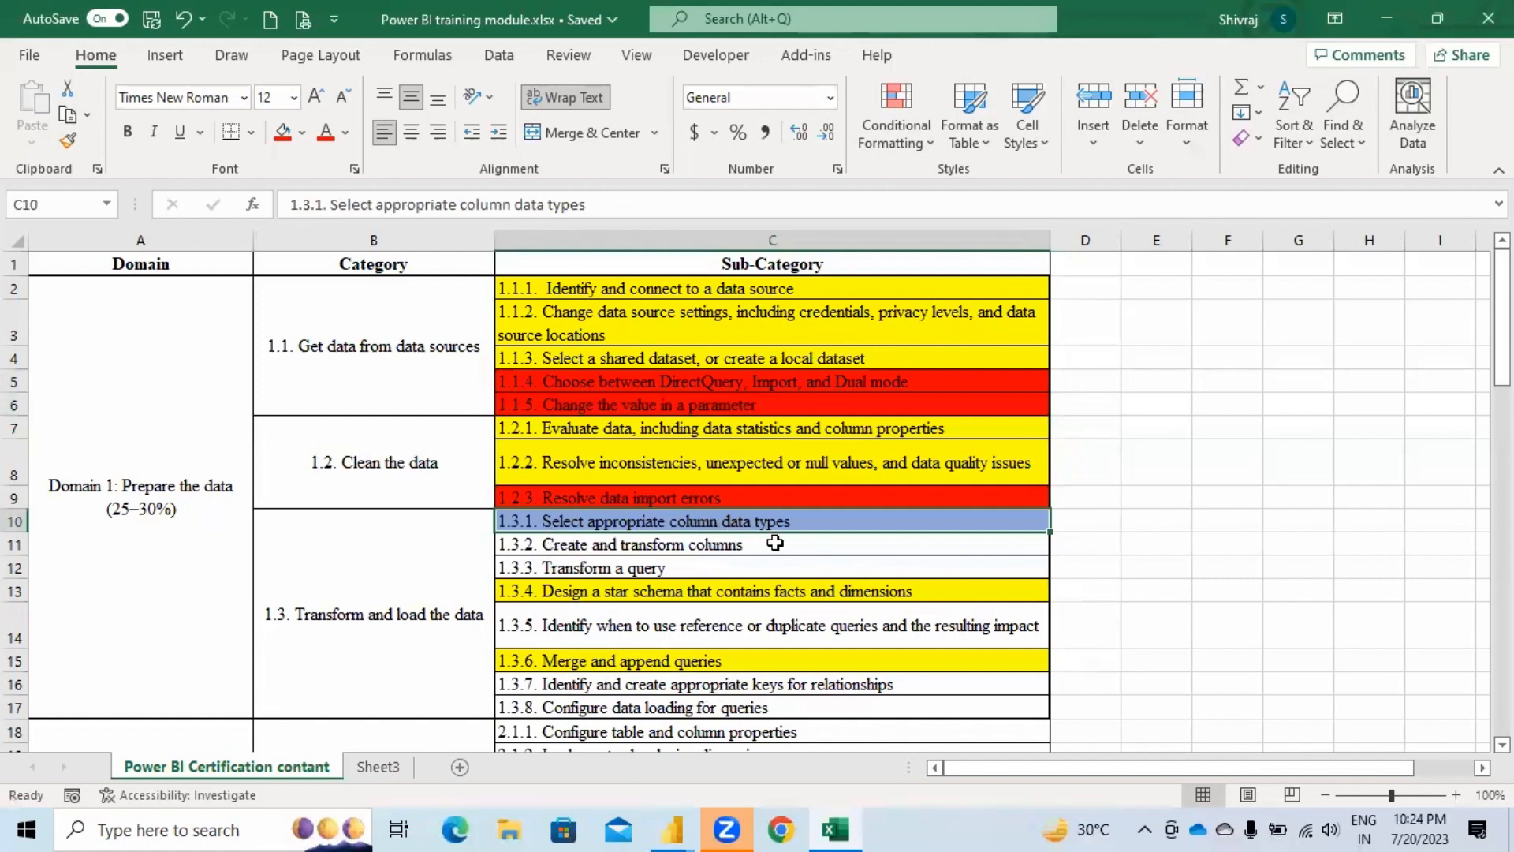
pyautogui.moveTo(679, 795)
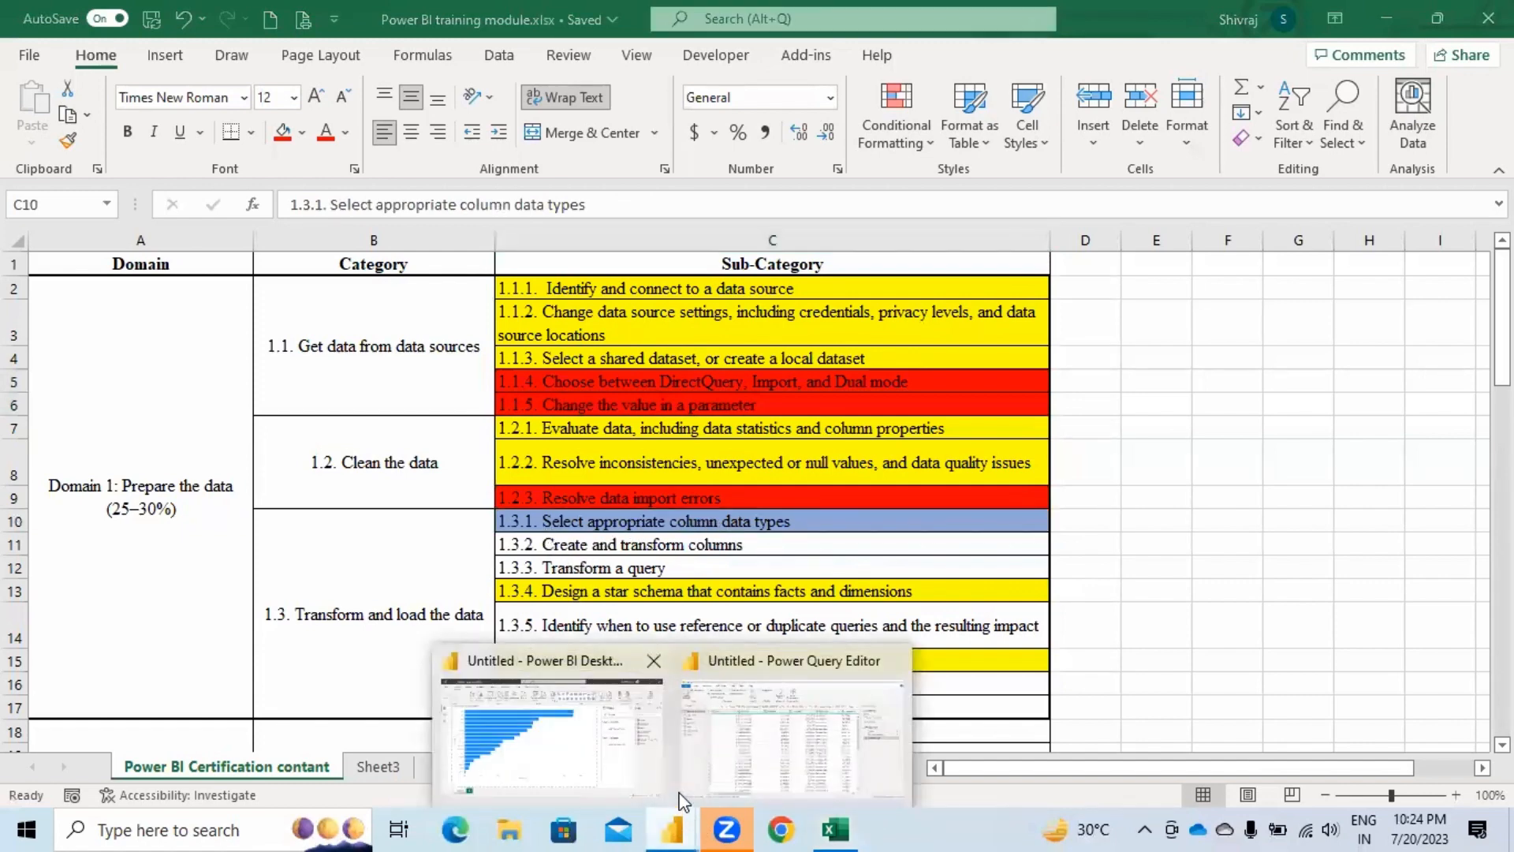
pyautogui.click(746, 751)
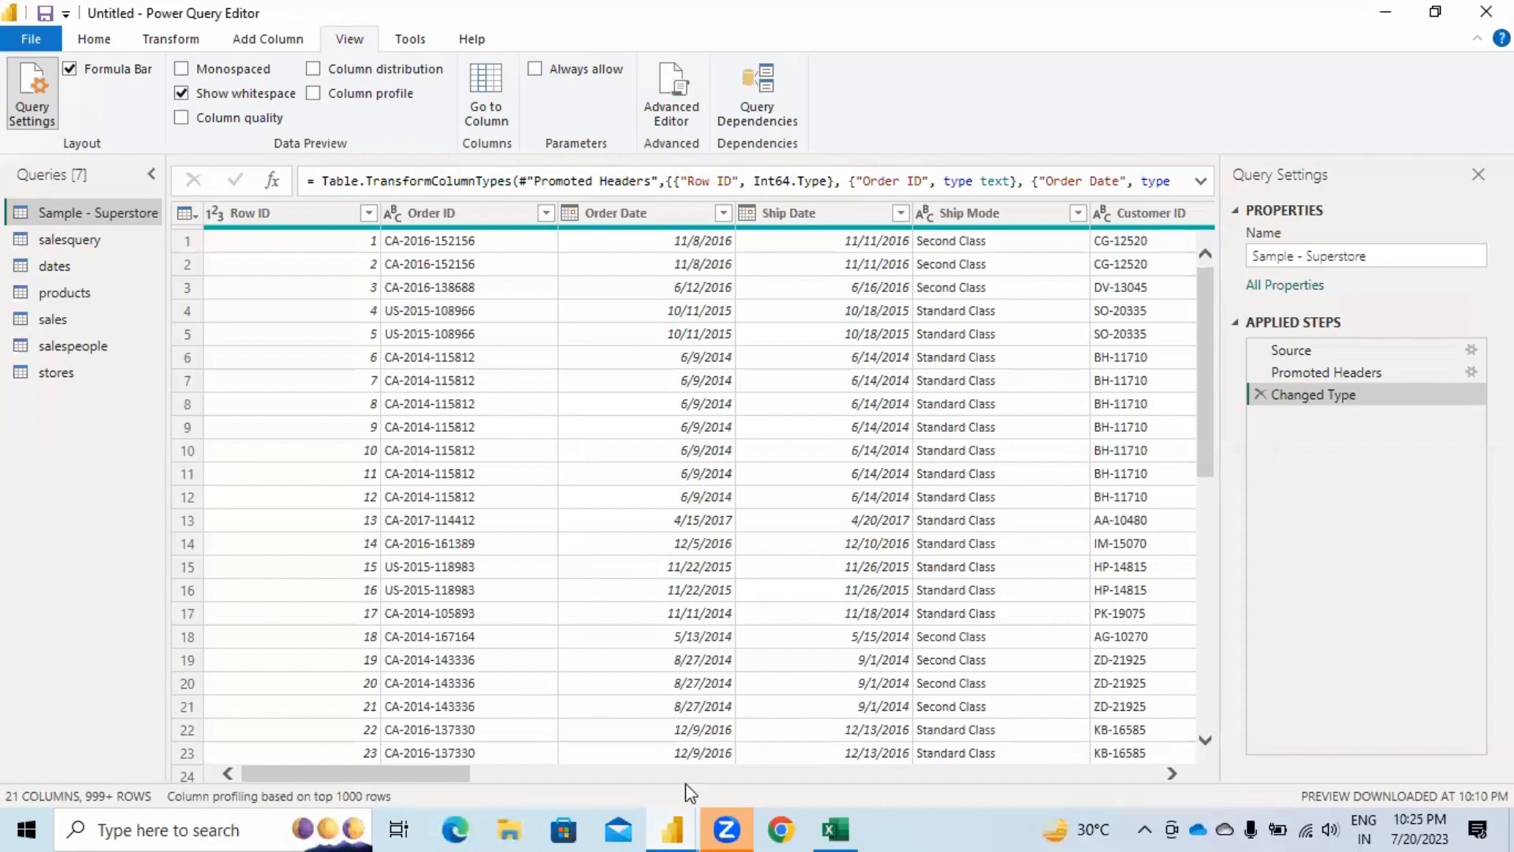
pyautogui.click(849, 816)
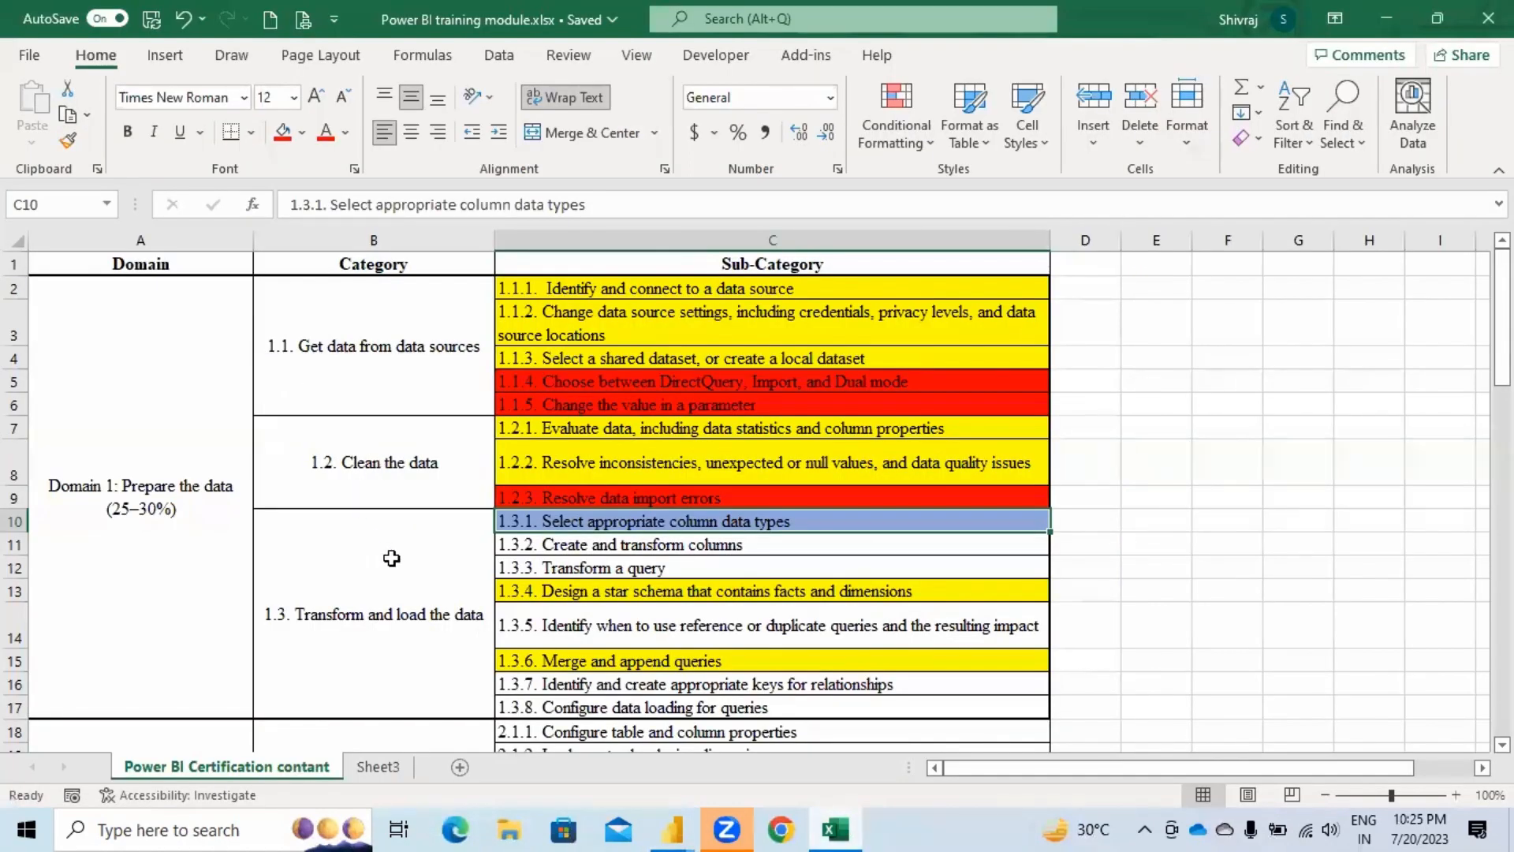
pyautogui.click(312, 546)
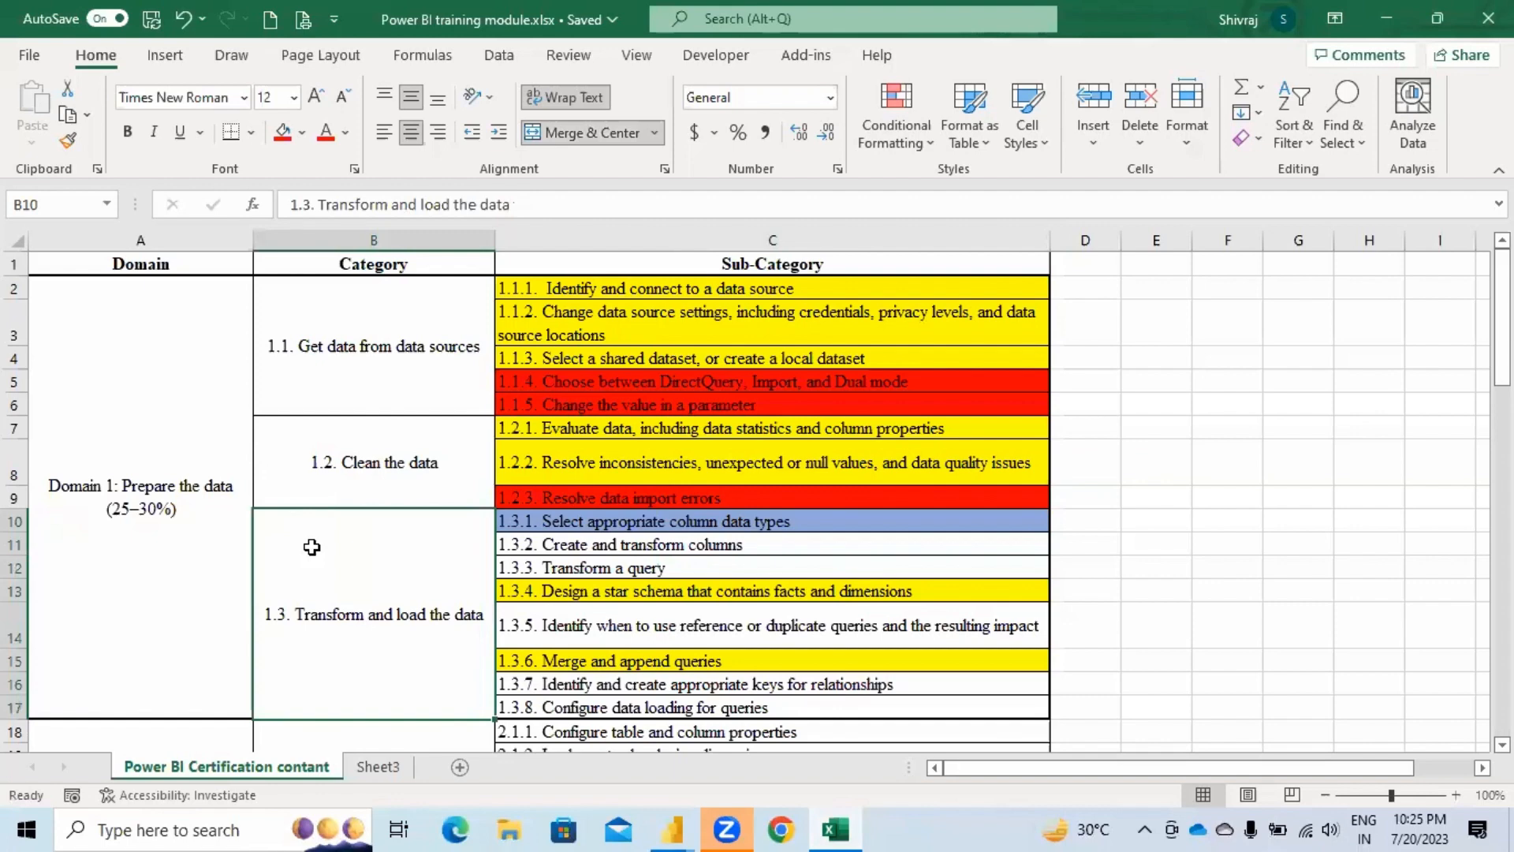
pyautogui.click(683, 825)
pyautogui.click(788, 730)
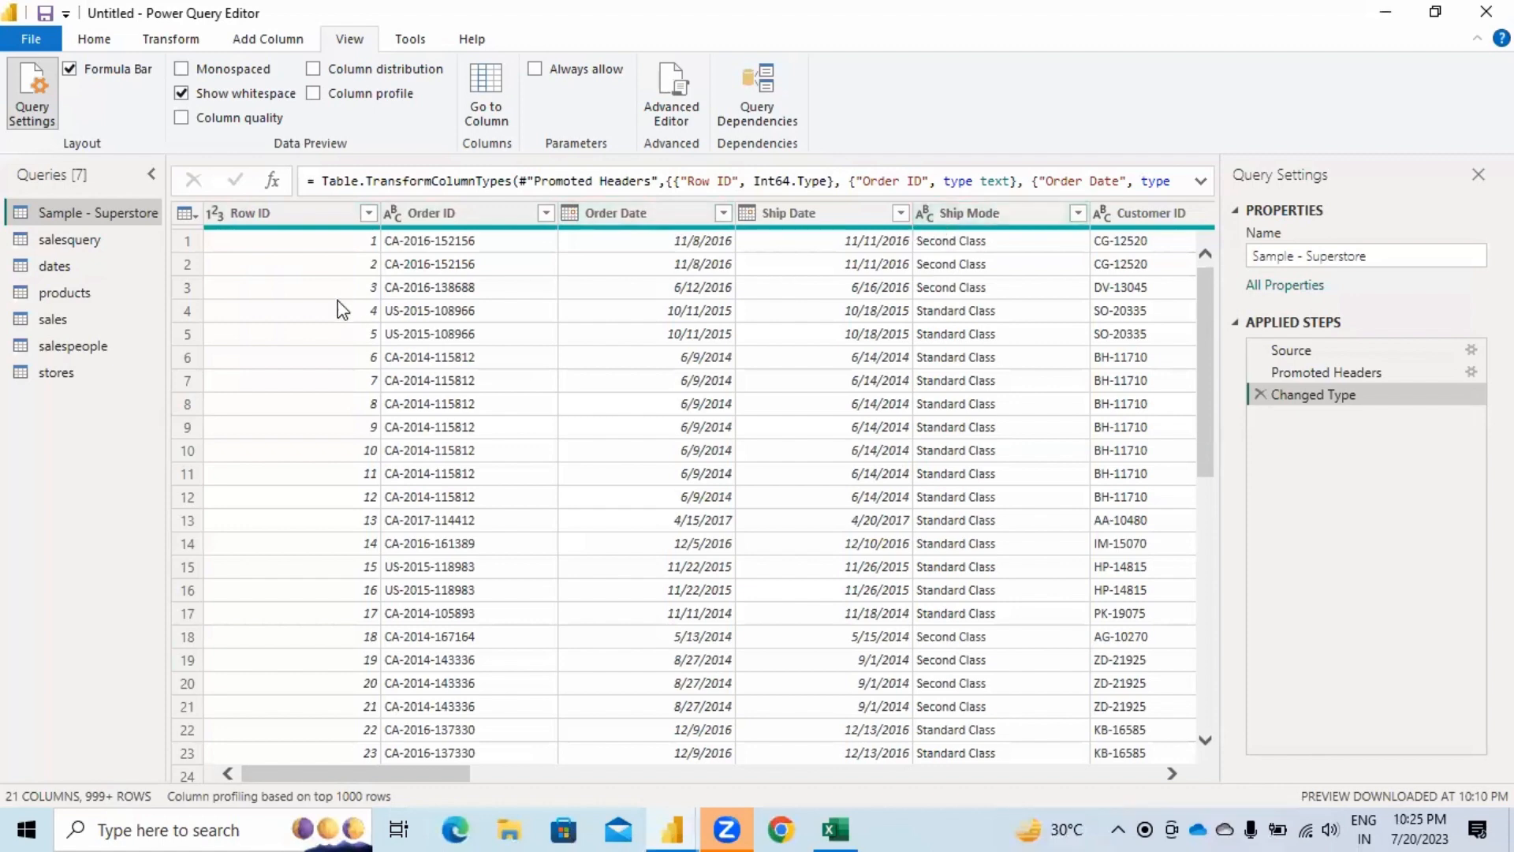
# Step: Change the Row ID column's data type to Text, replacing the current type conversion
pyautogui.click(214, 214)
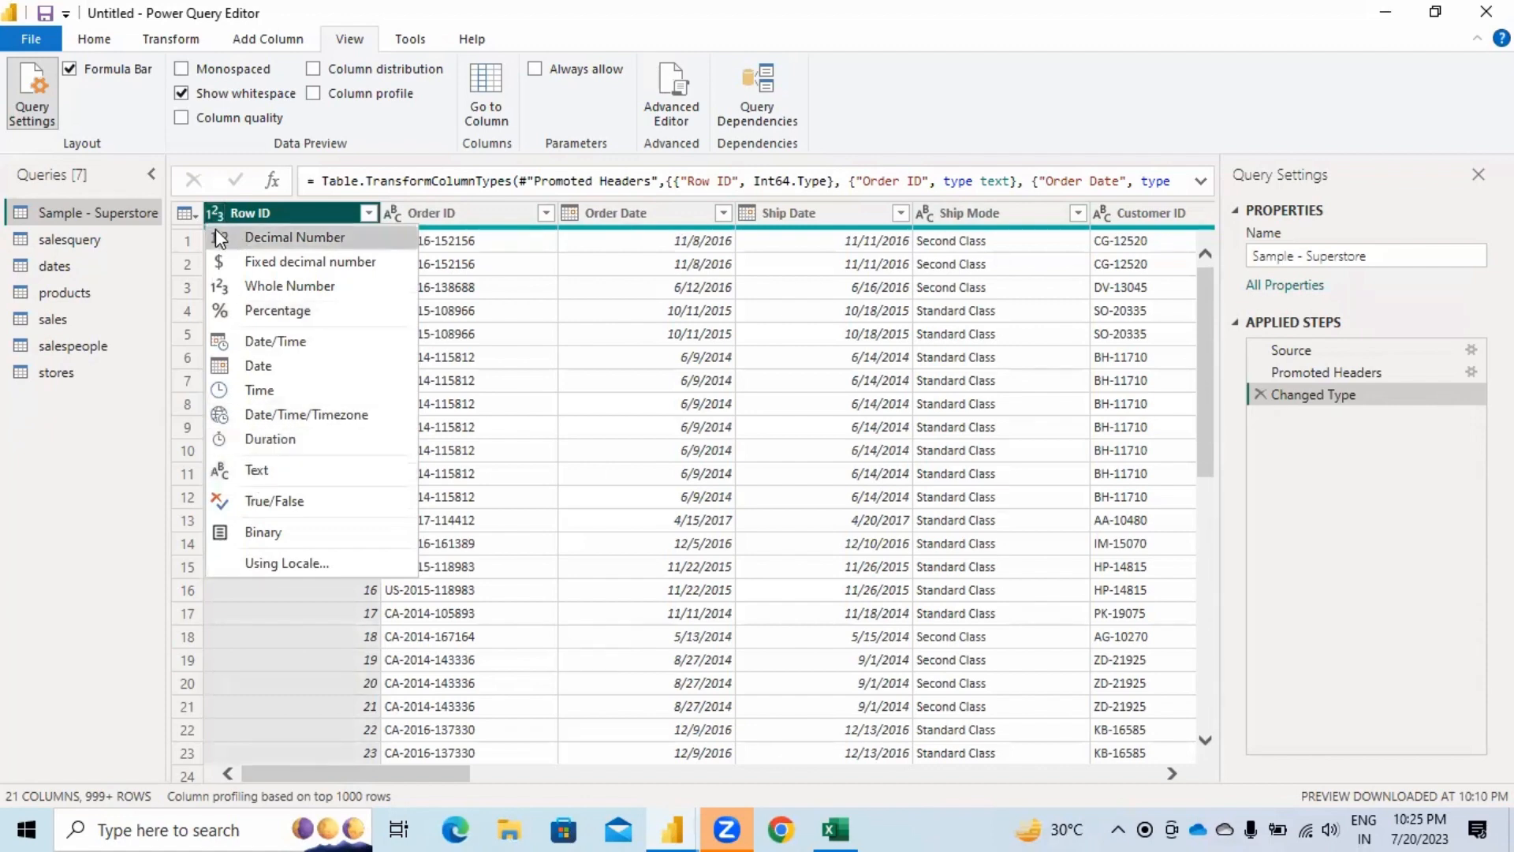
pyautogui.click(276, 467)
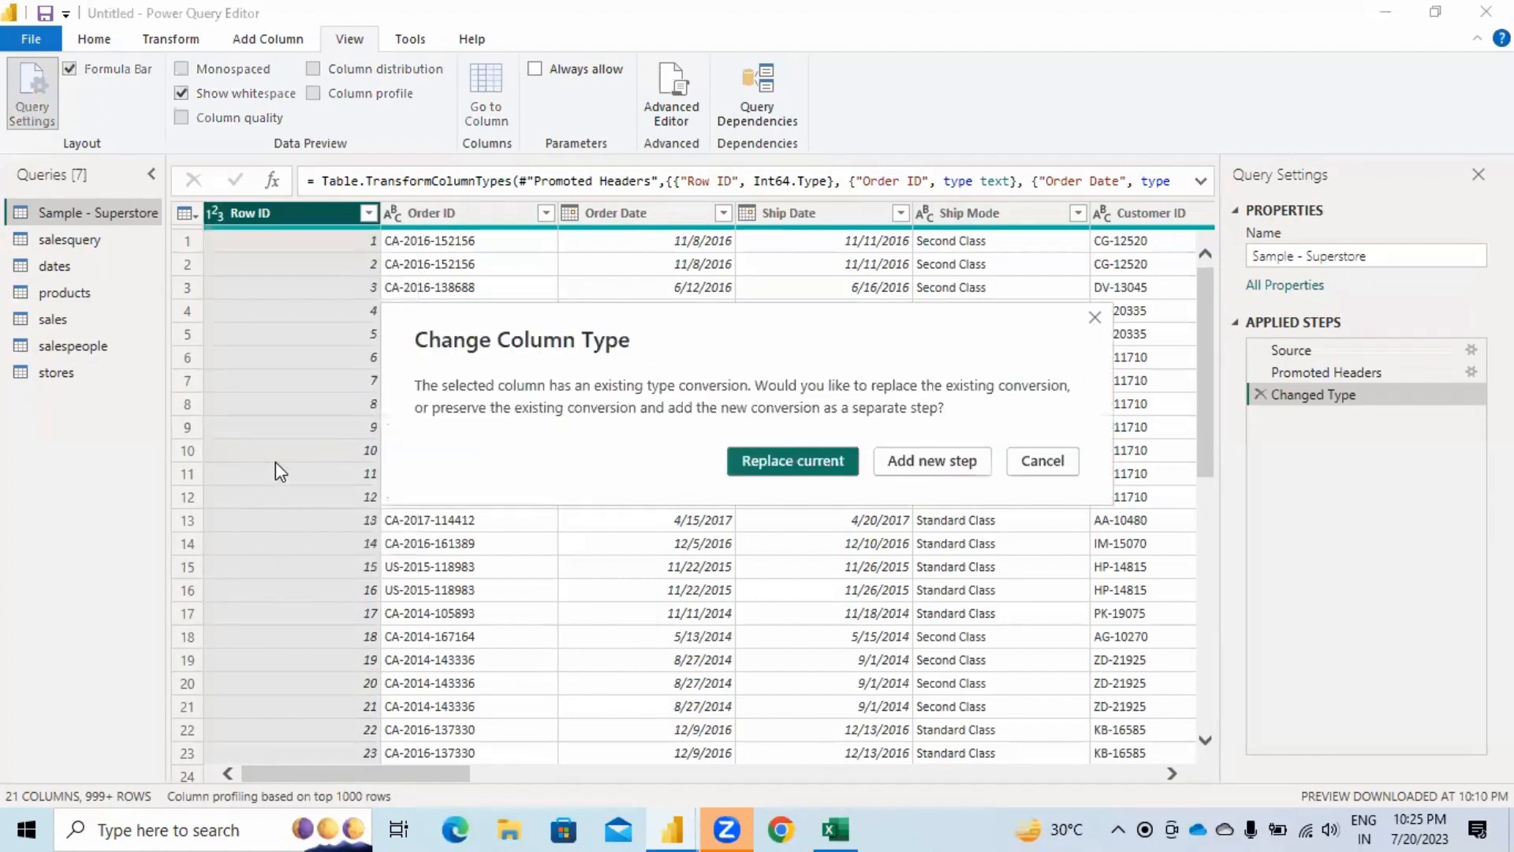
pyautogui.click(791, 461)
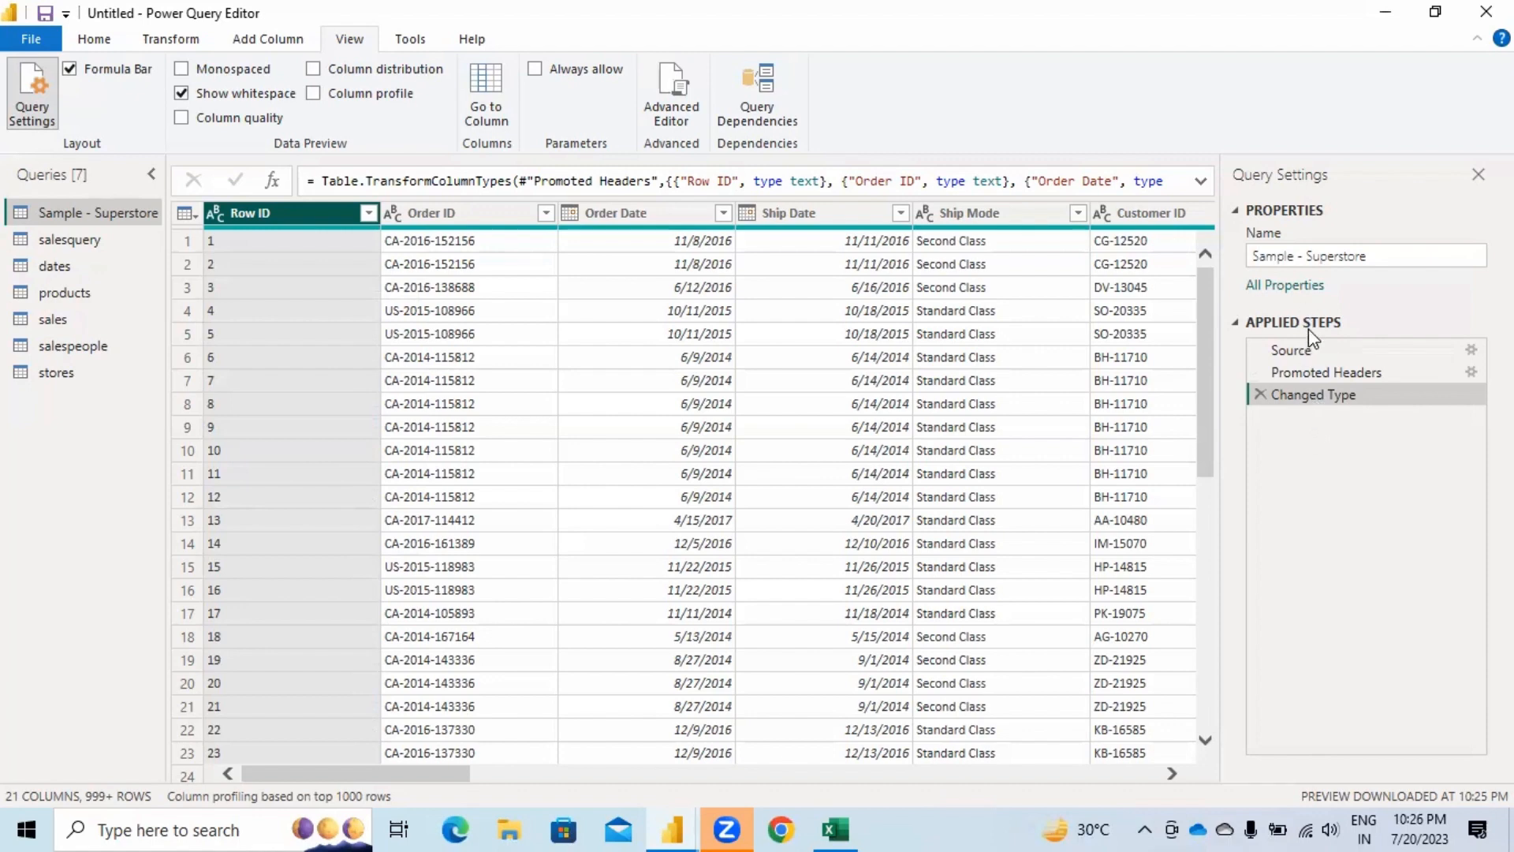
# Step: Delete the Changed Type step and set the Row ID column's data type to Whole Number
pyautogui.click(1261, 394)
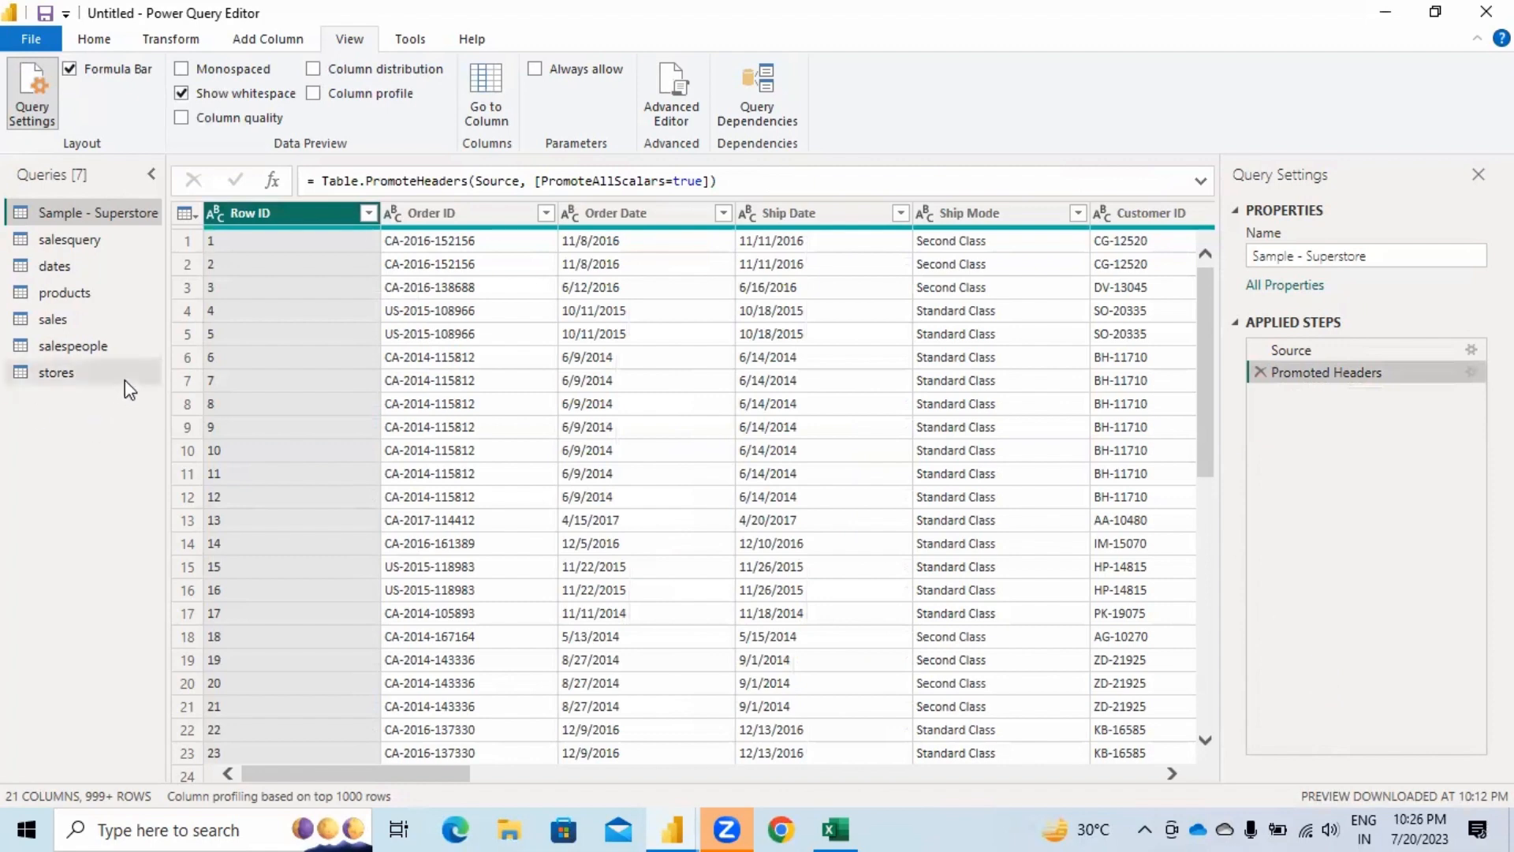
pyautogui.click(221, 215)
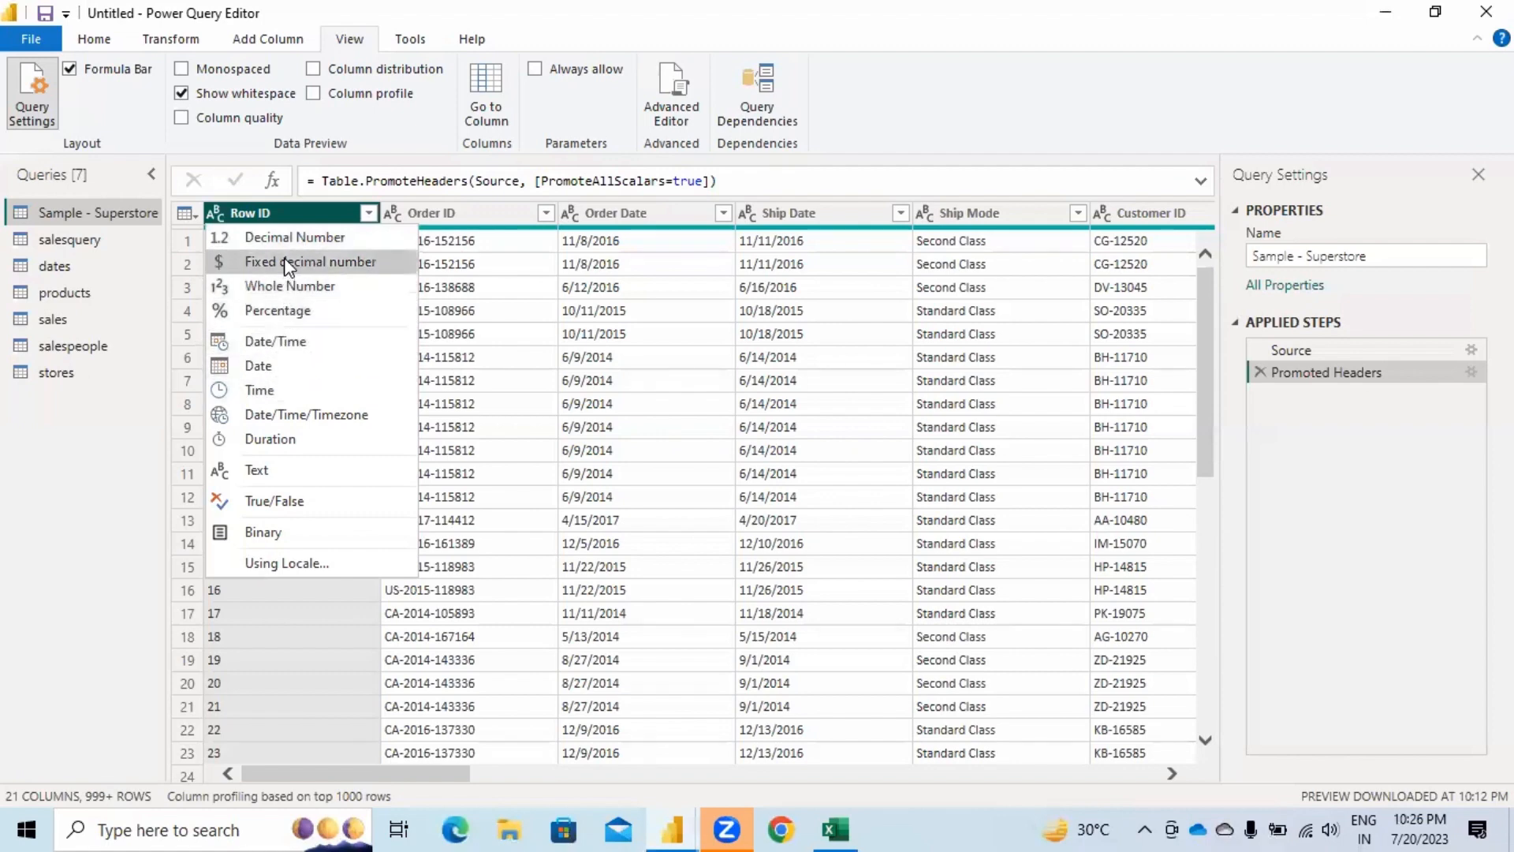
pyautogui.click(289, 288)
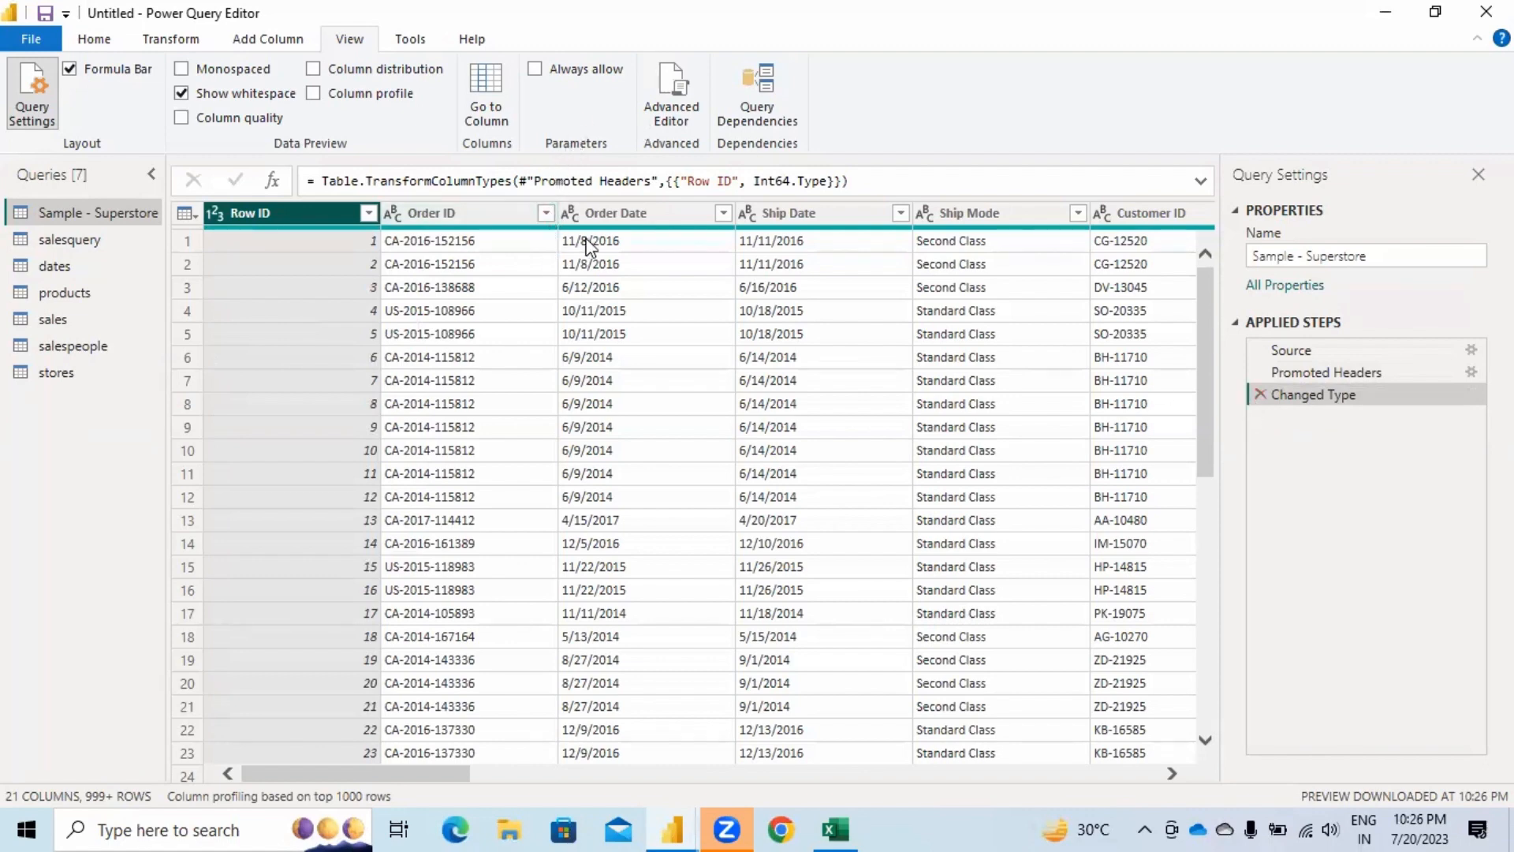
# Step: Remove the Changed Type and Promoted Headers steps from the Sample - Superstore query, leaving only Source
pyautogui.click(655, 221)
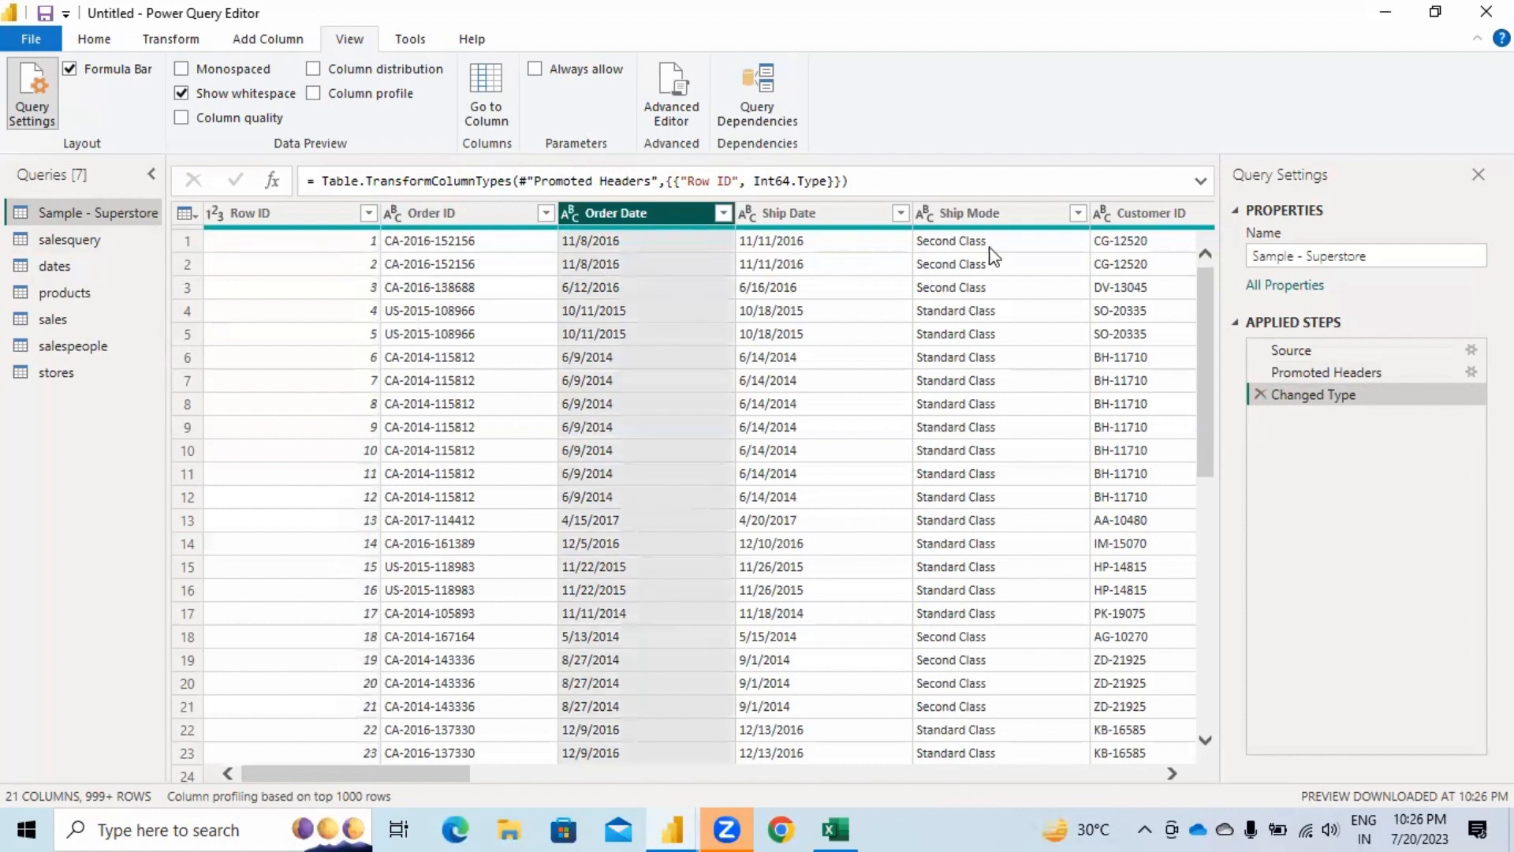
pyautogui.click(1261, 394)
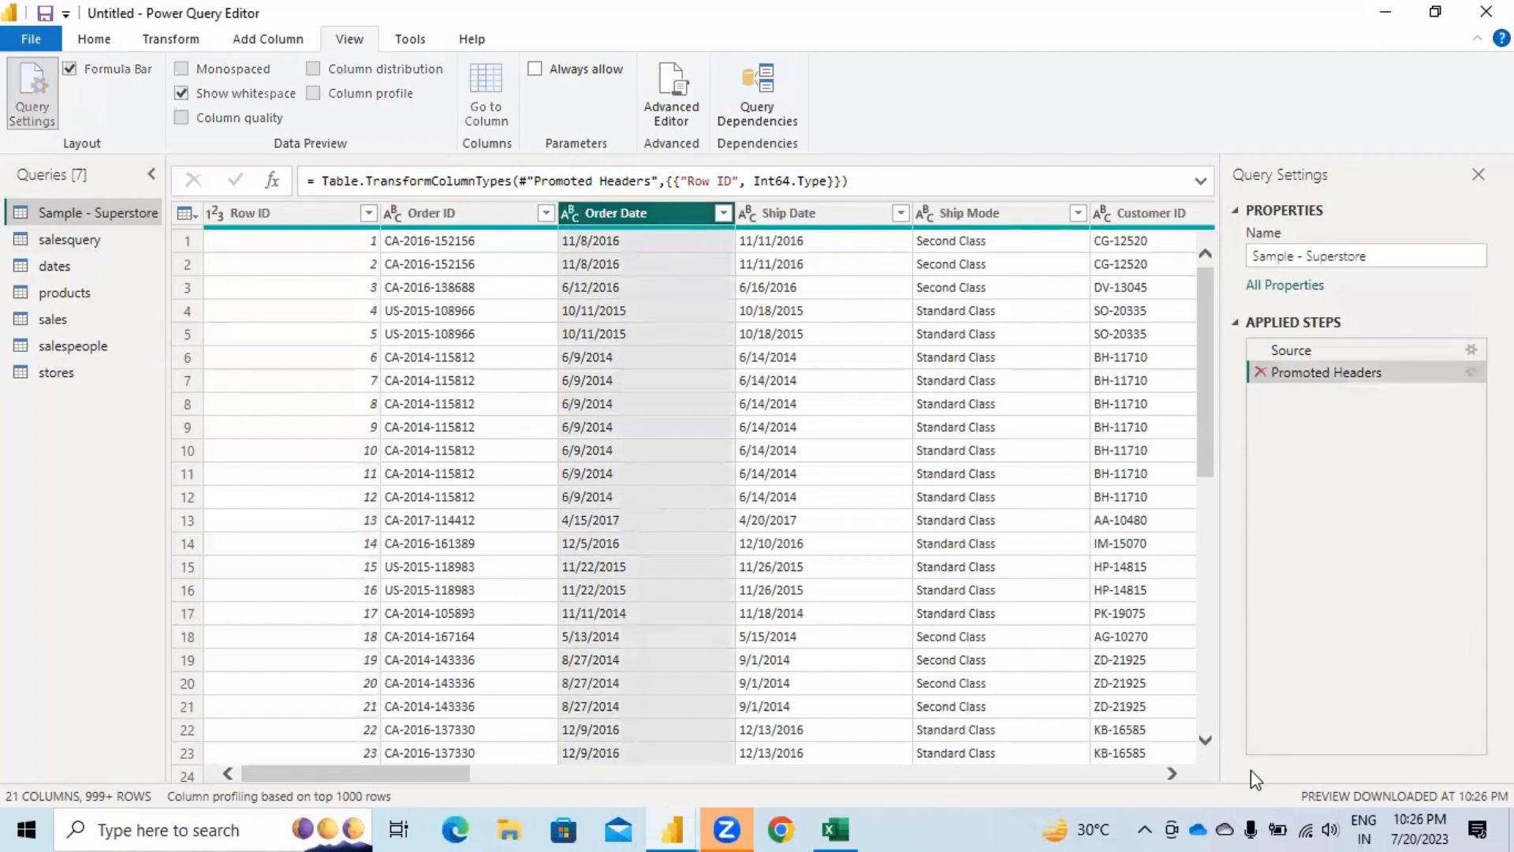
pyautogui.click(1260, 373)
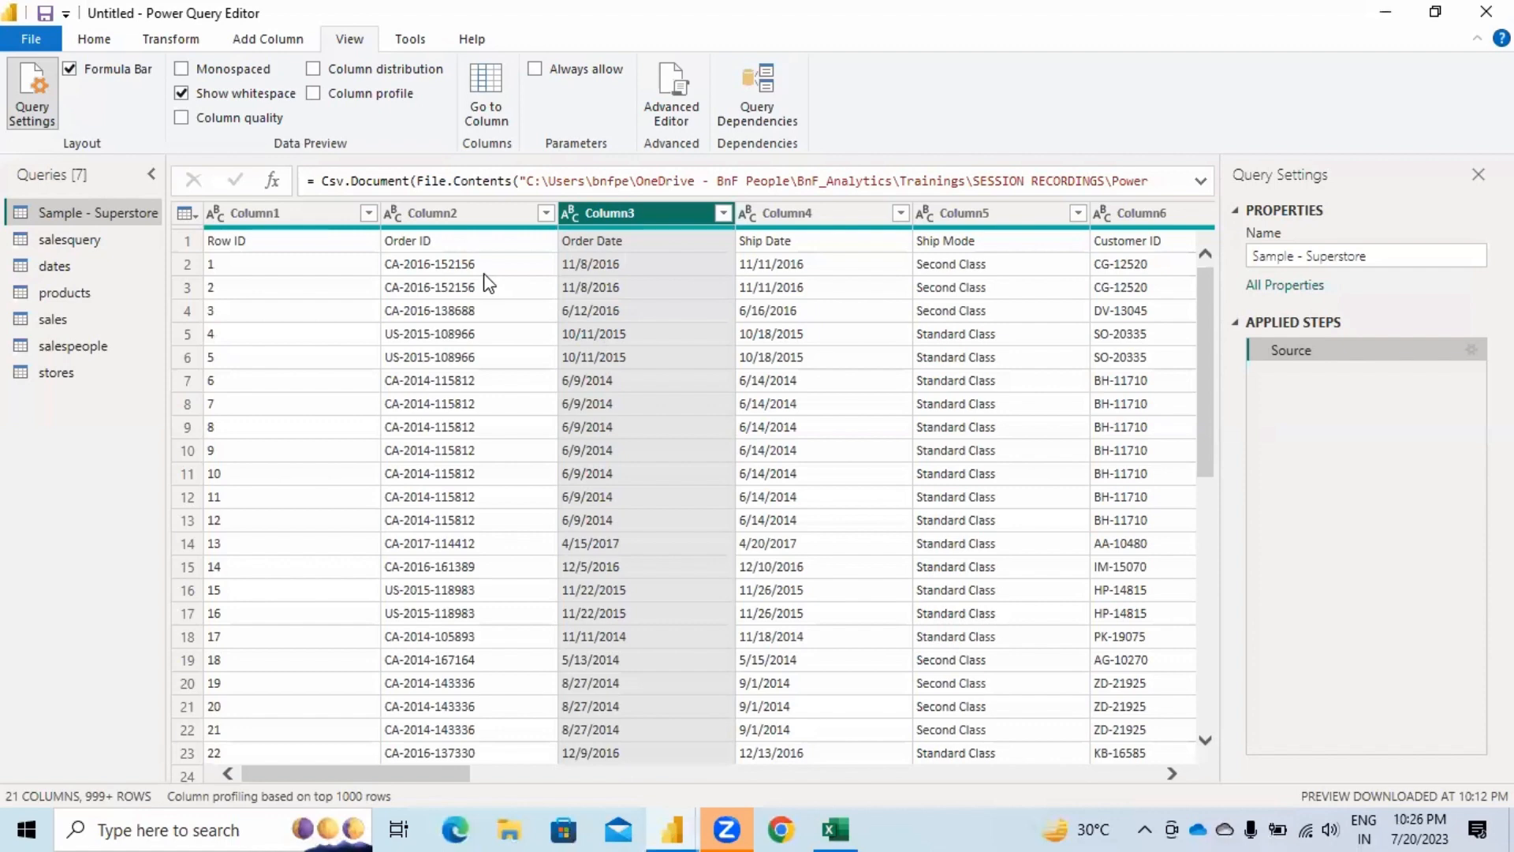
# Step: Use the first row of the Sample - Superstore query as column headers
pyautogui.click(180, 240)
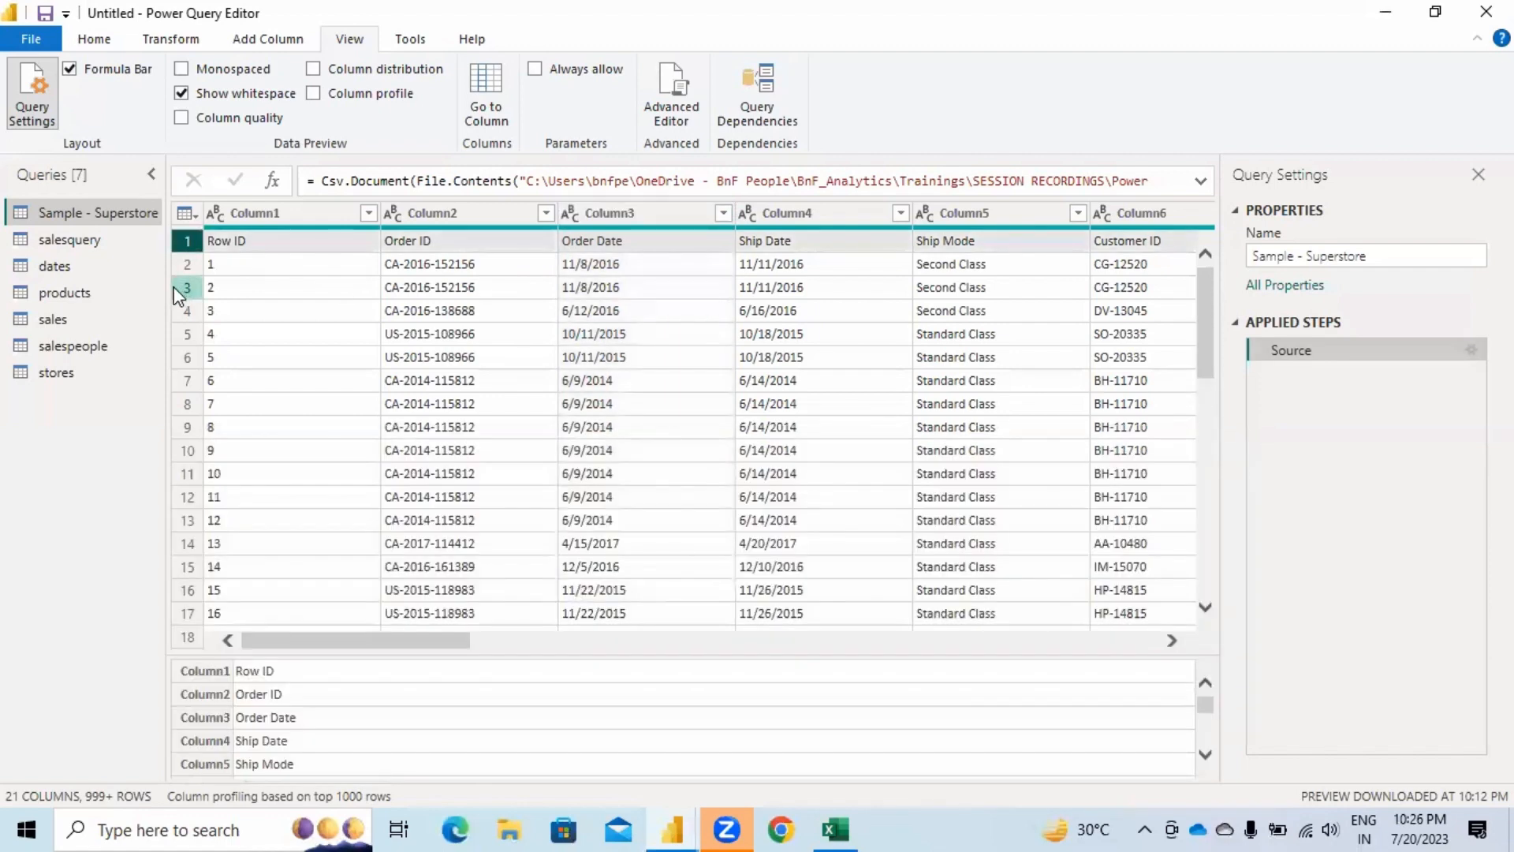
pyautogui.click(171, 38)
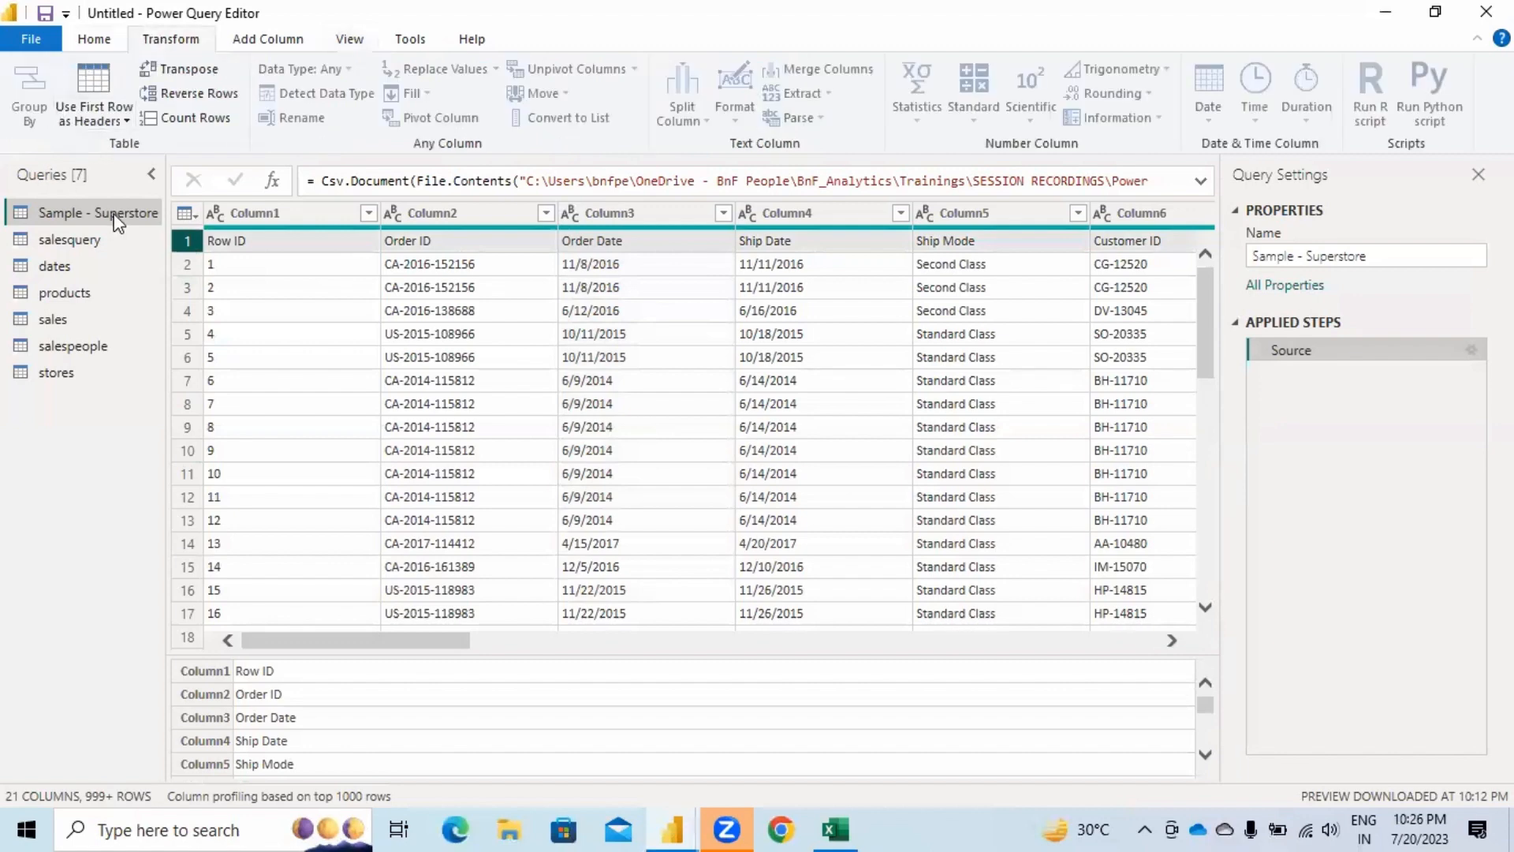
pyautogui.click(109, 89)
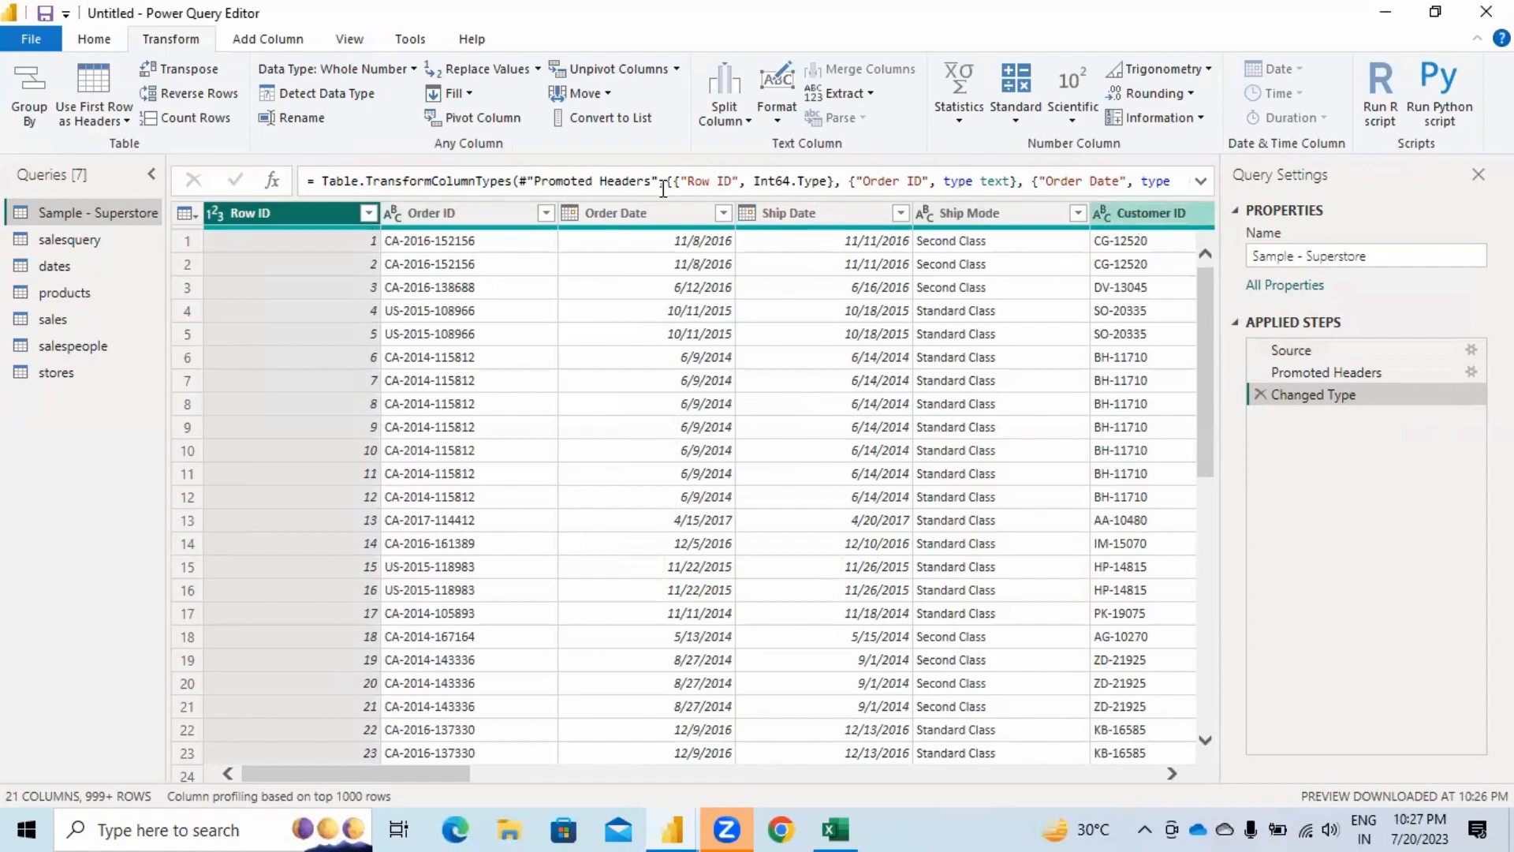
# Step: Review the data types available for the Order Date column without changing its type
pyautogui.click(575, 219)
pyautogui.click(574, 219)
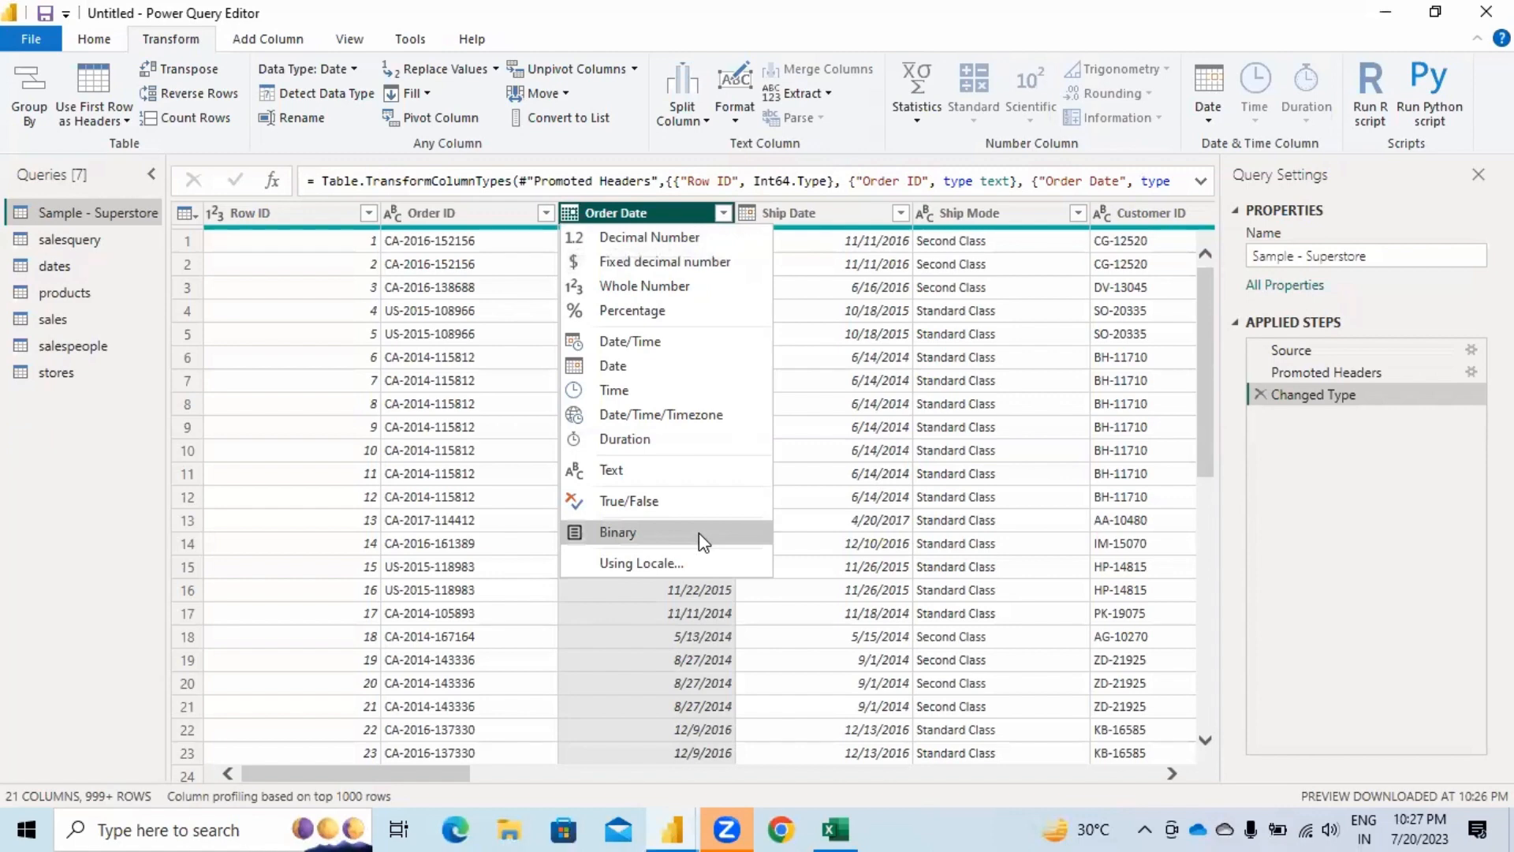
pyautogui.click(684, 640)
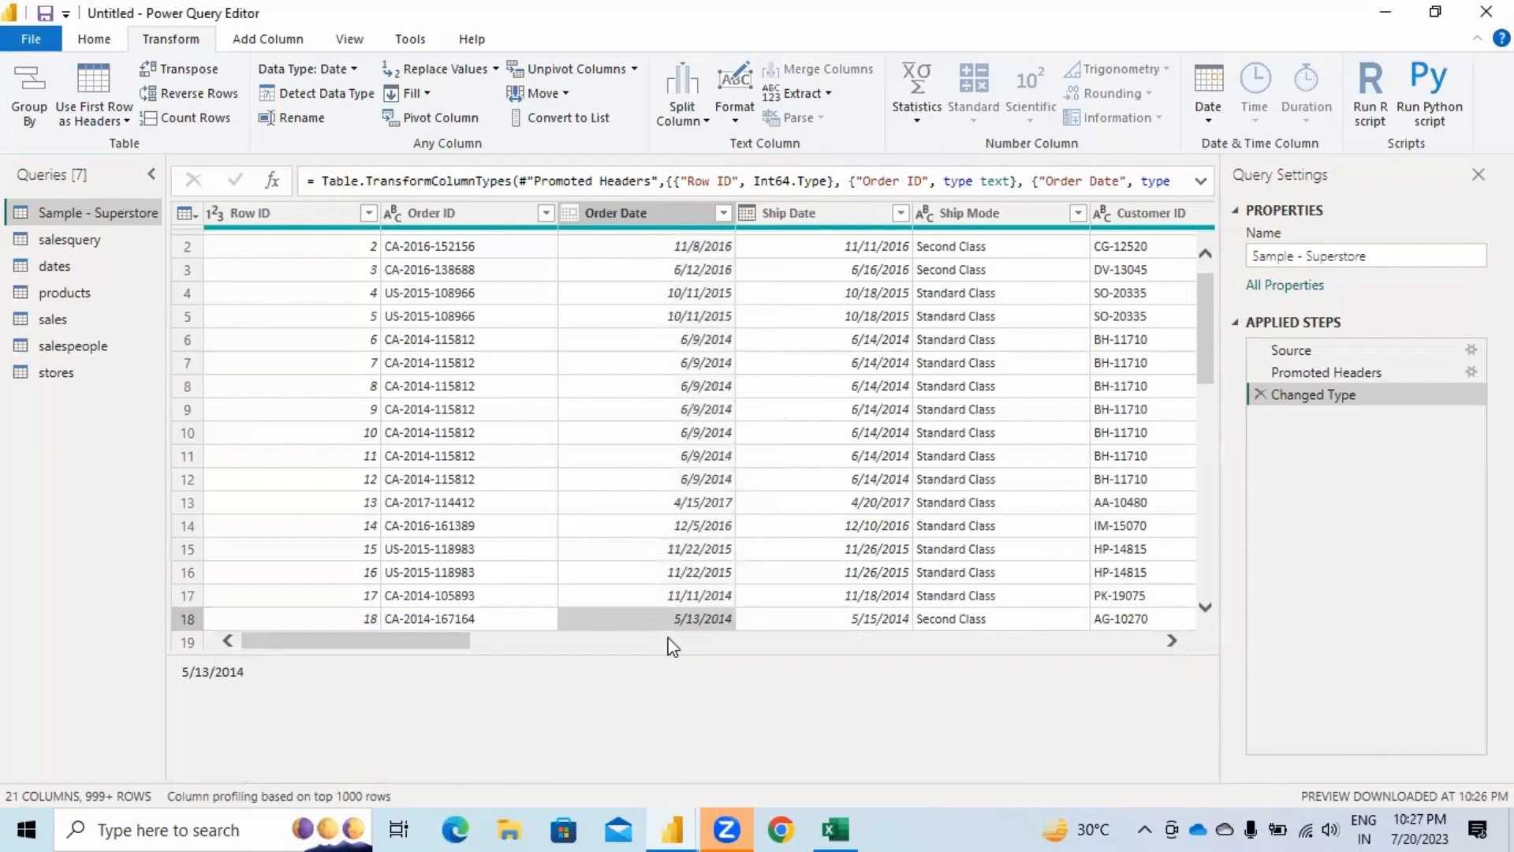
# Step: Leave the Power Query Editor, switch to the training workbook in Excel, and fill topic 1.3.1 Select appropriate column data types yellow
pyautogui.click(87, 41)
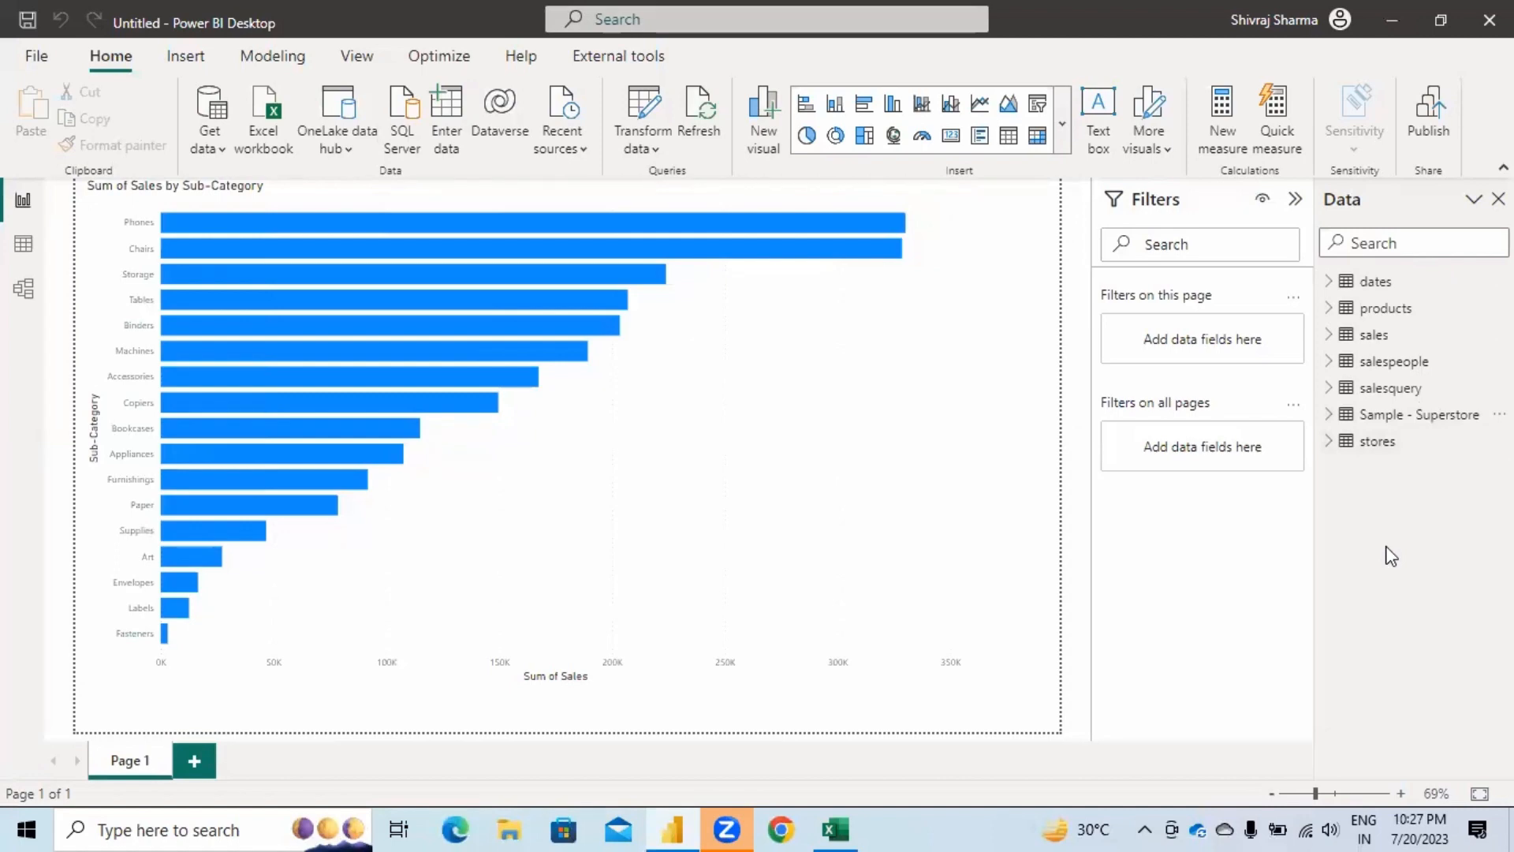
pyautogui.click(836, 830)
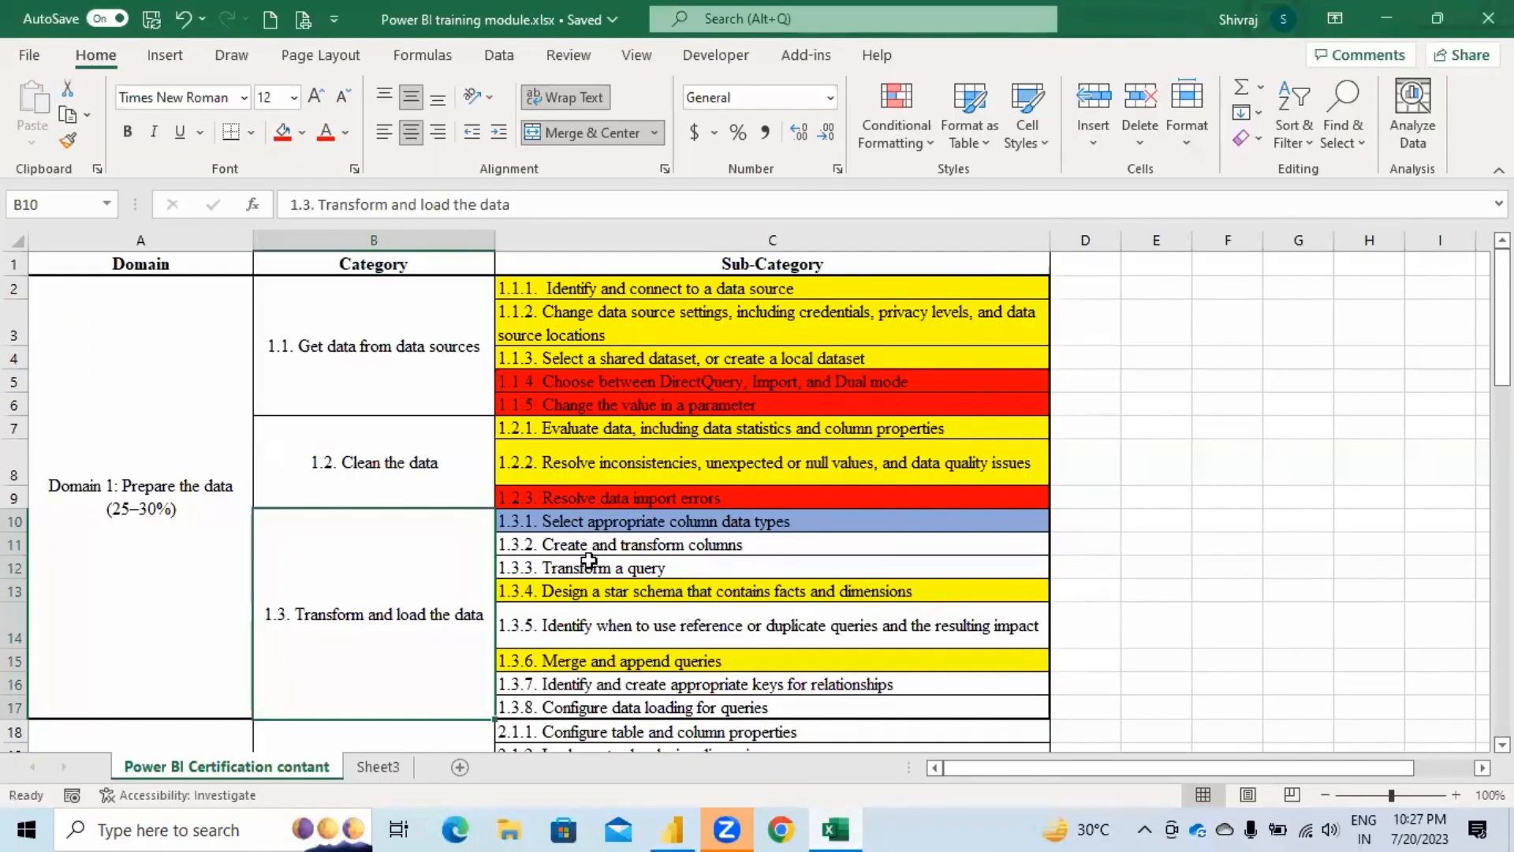
pyautogui.click(828, 525)
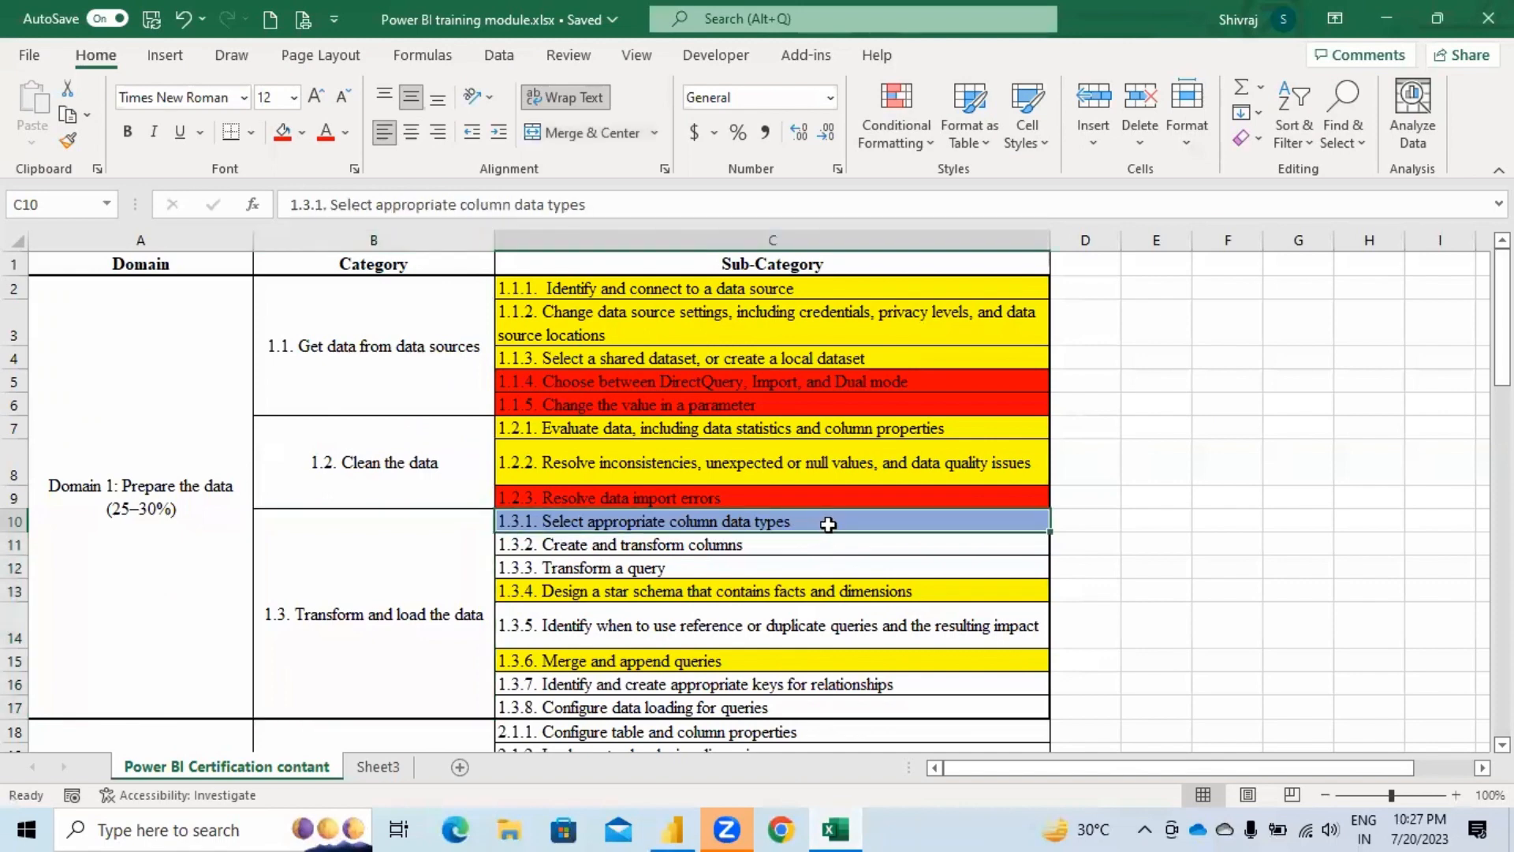
pyautogui.click(303, 136)
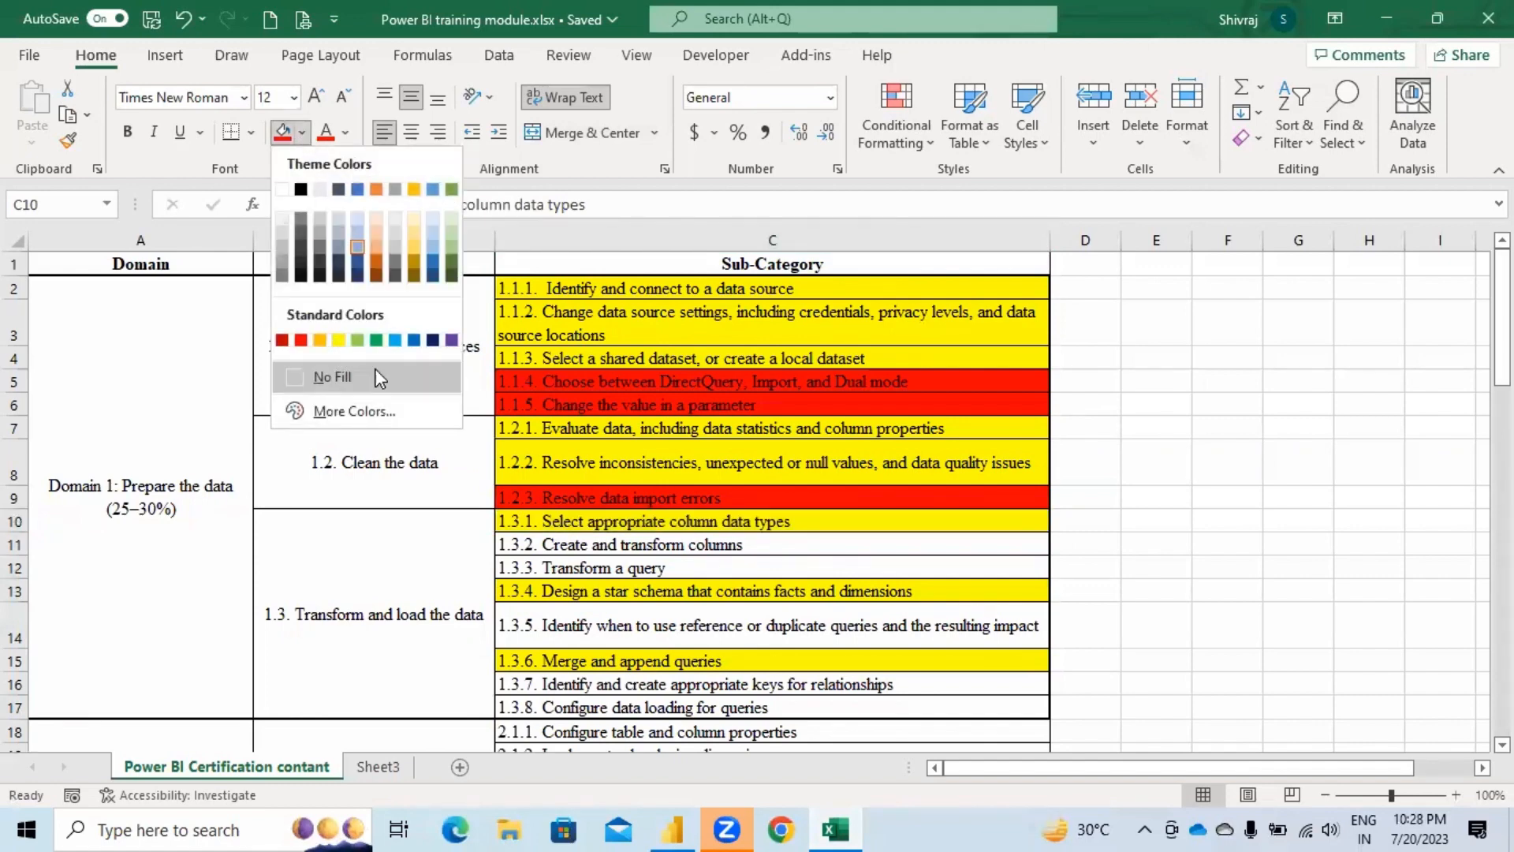
pyautogui.click(340, 340)
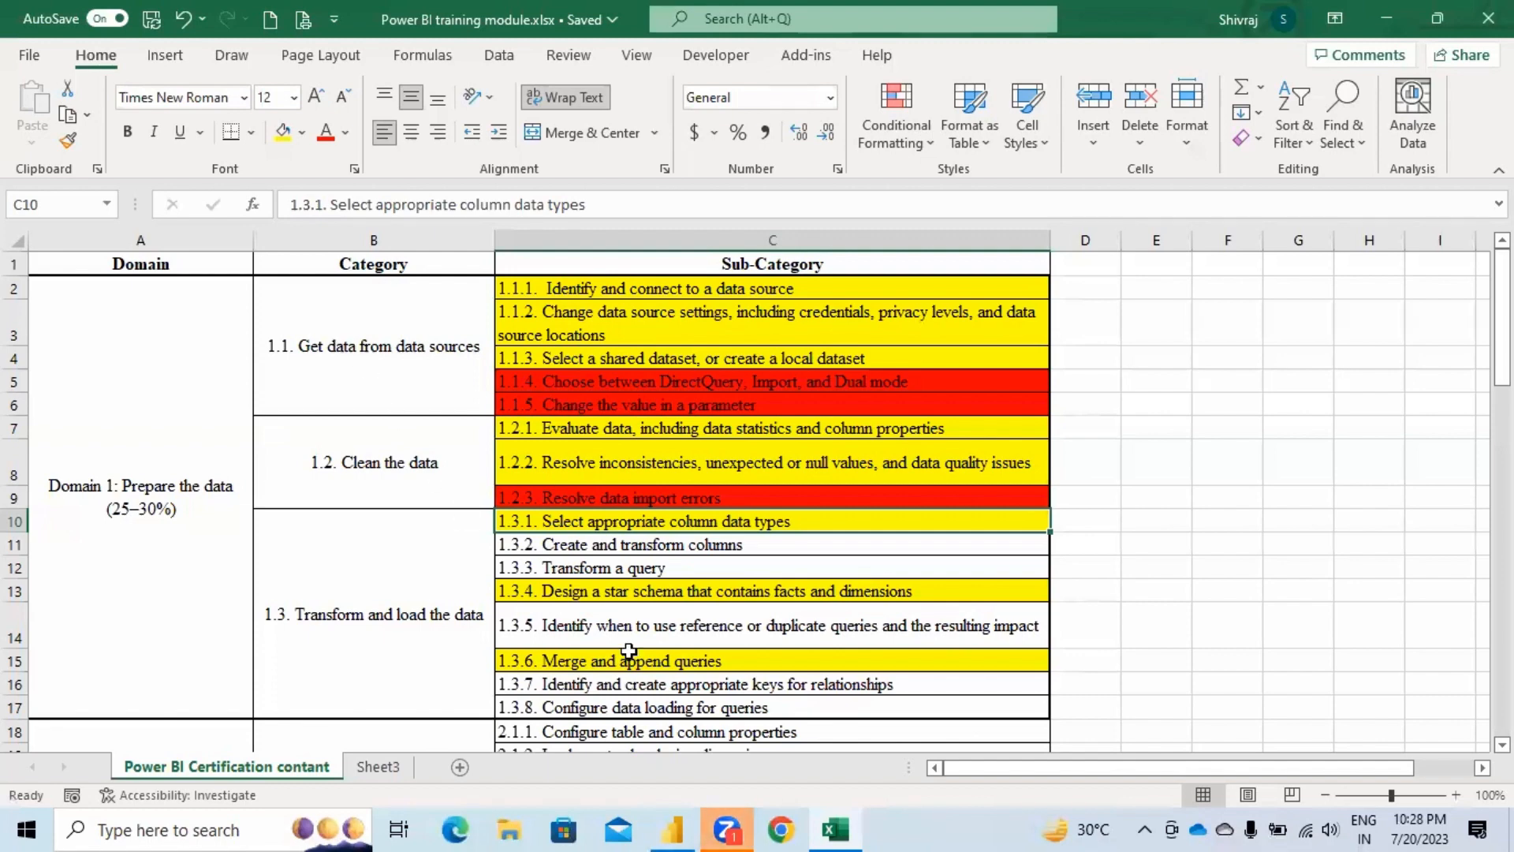
# Step: Switch to Power BI Desktop and open the dates table's query for editing in the Power Query Editor
pyautogui.moveTo(730, 829)
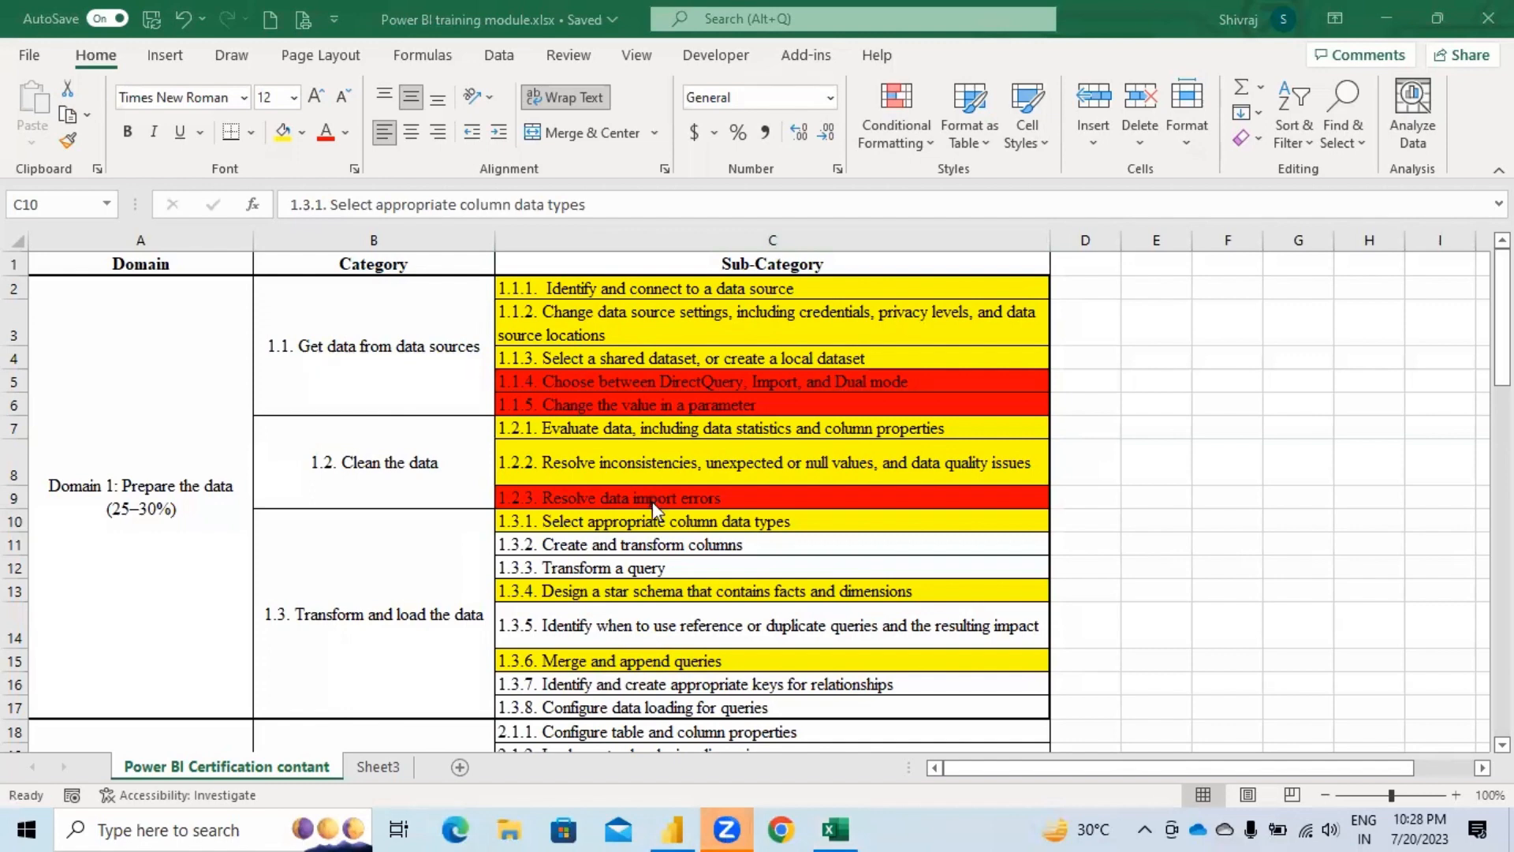
pyautogui.click(683, 827)
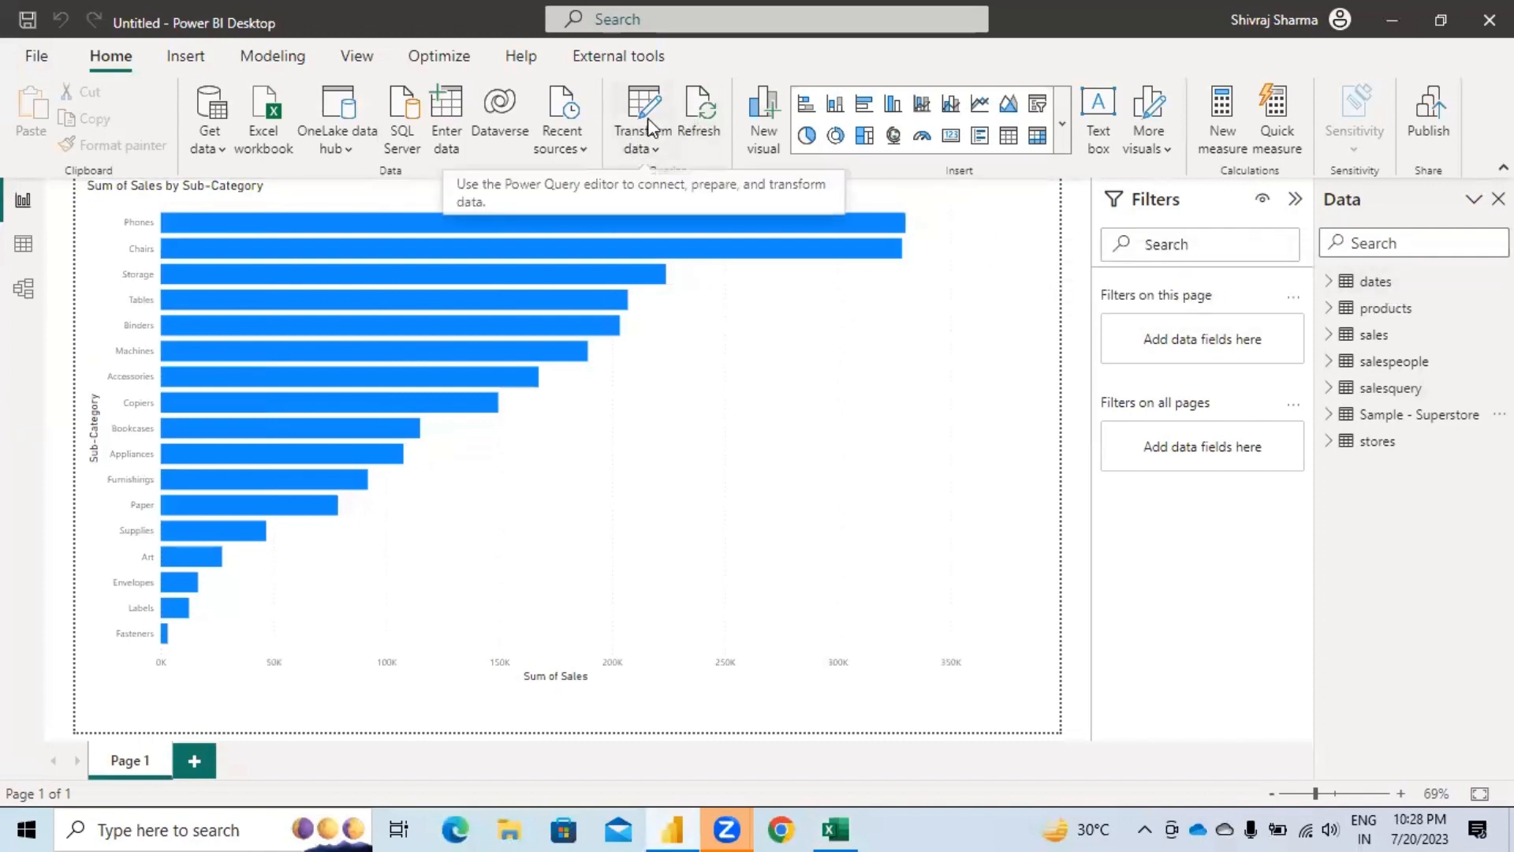
pyautogui.rightClick(1365, 288)
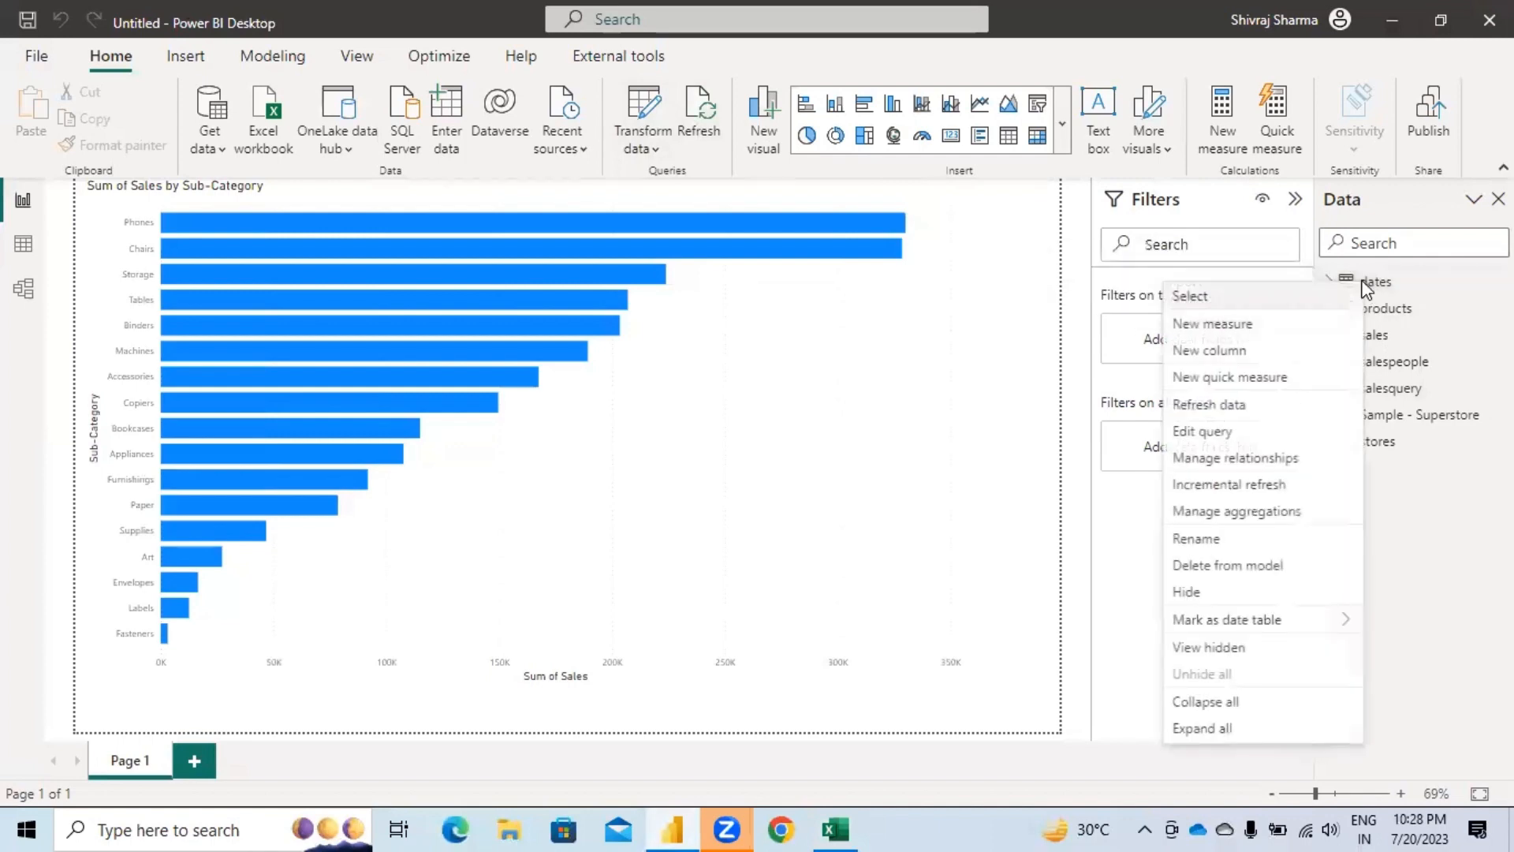
pyautogui.click(1243, 436)
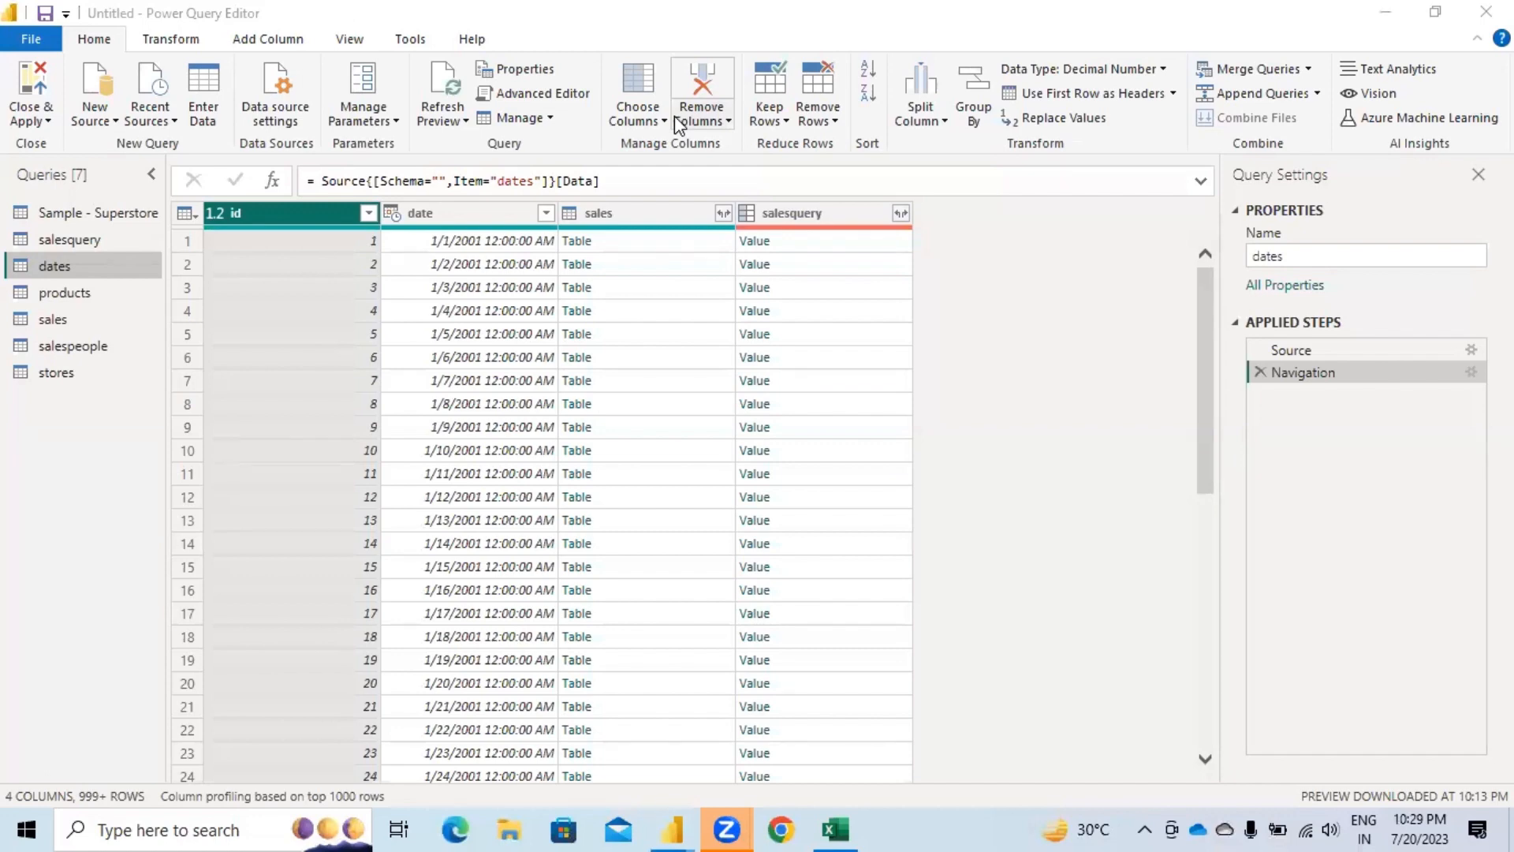
pyautogui.click(719, 313)
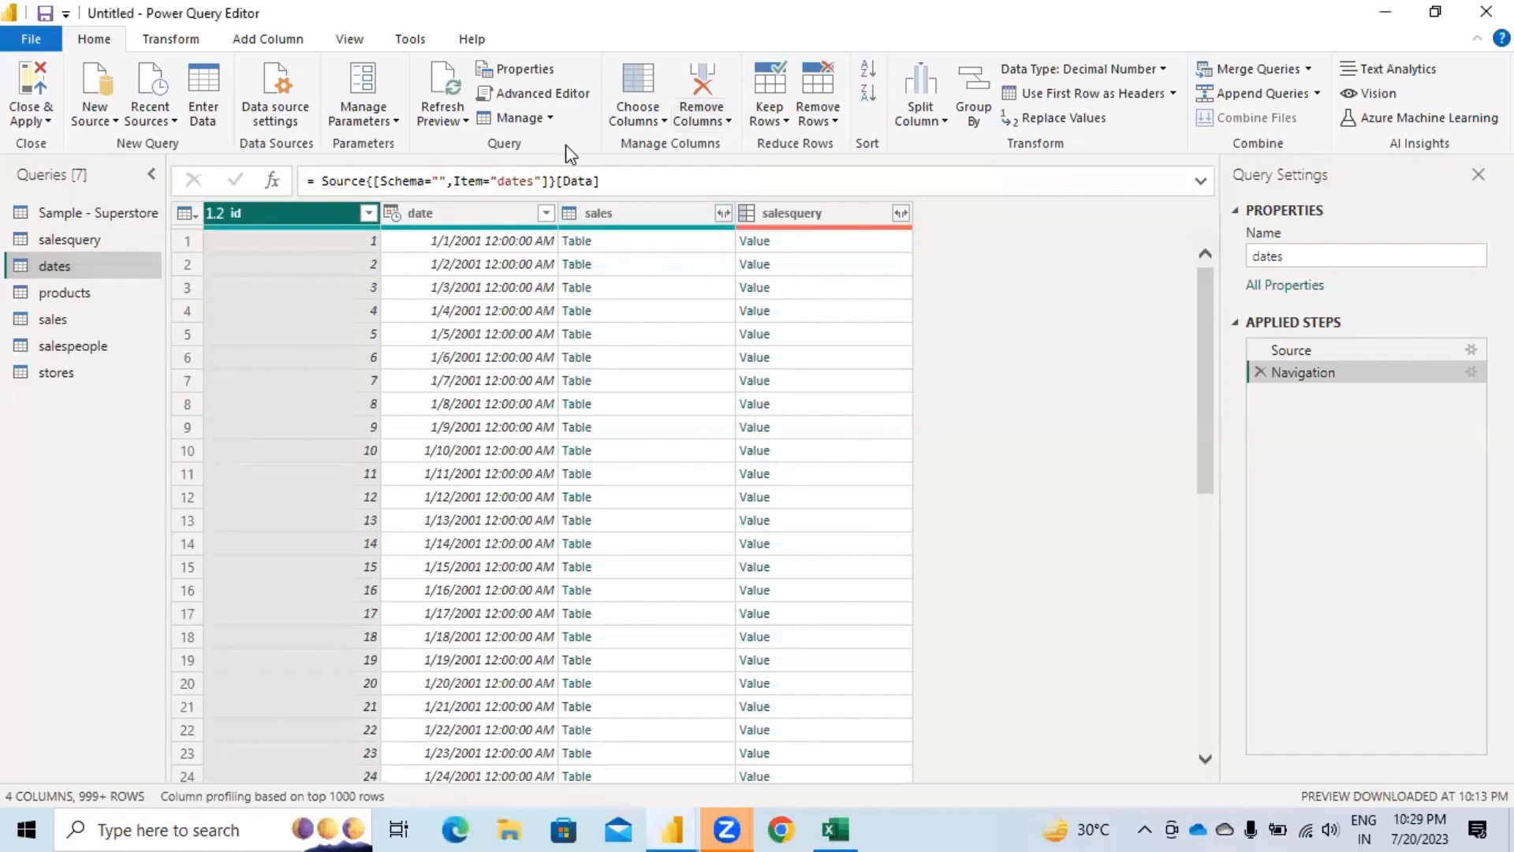
# Step: Return to the Excel training workbook and reapply the yellow fill to topic 1.3.1
pyautogui.click(836, 828)
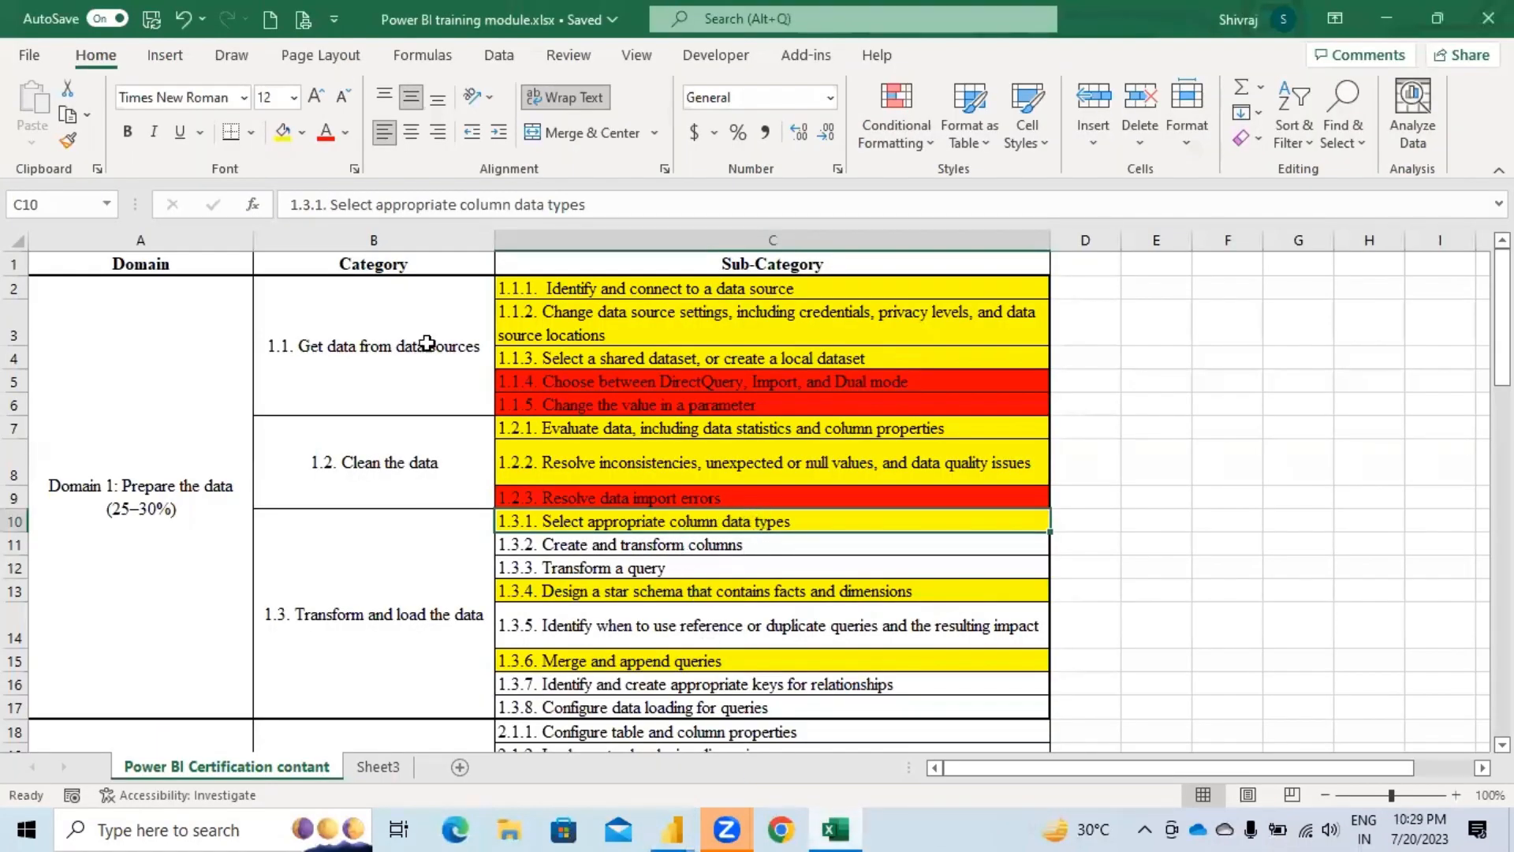
pyautogui.click(302, 133)
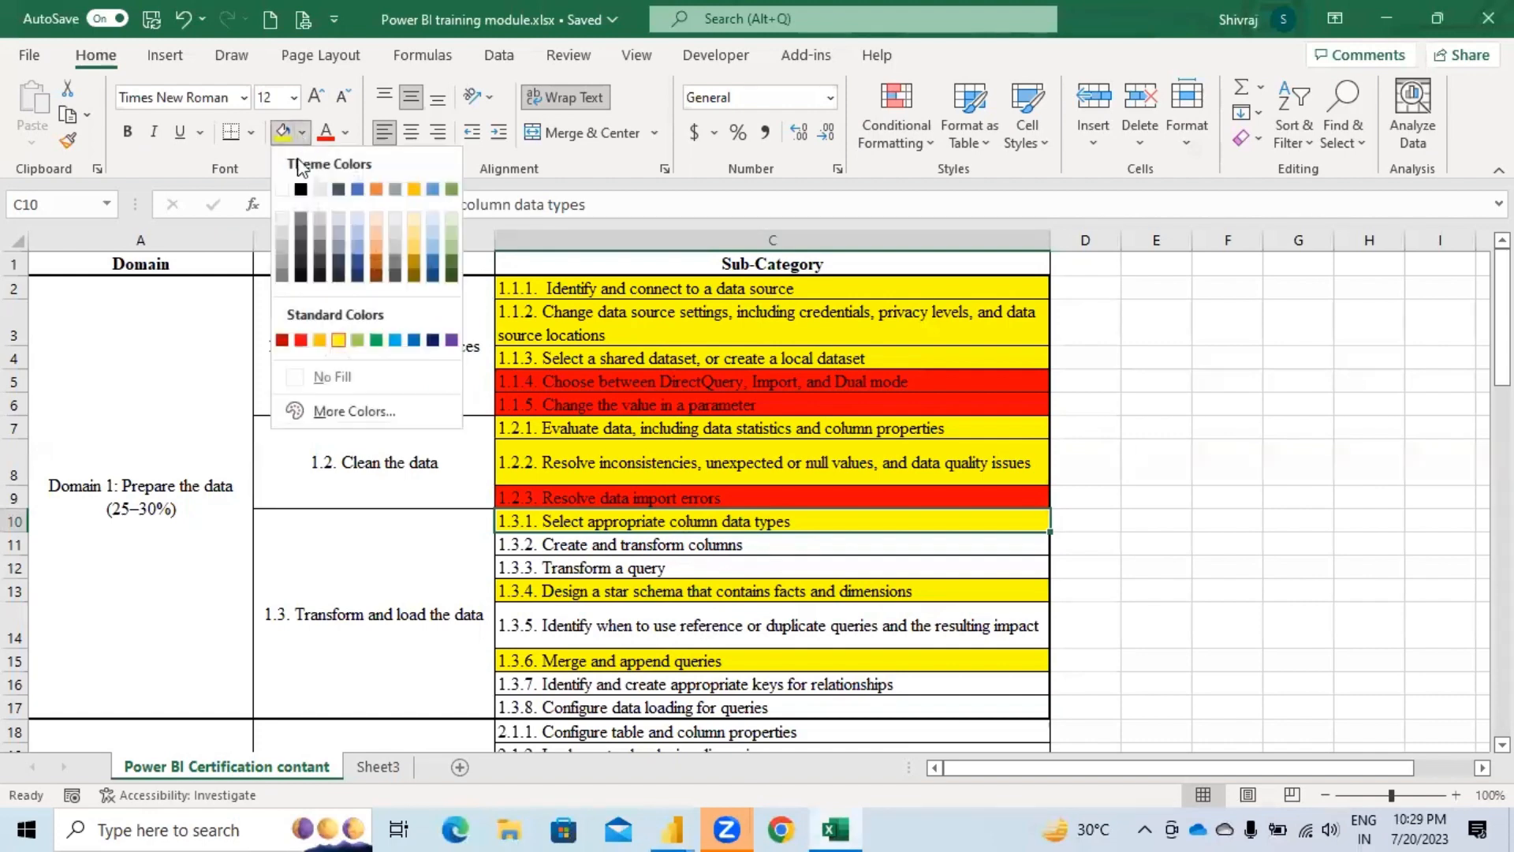
pyautogui.click(337, 341)
pyautogui.click(339, 344)
pyautogui.doubleClick(1104, 568)
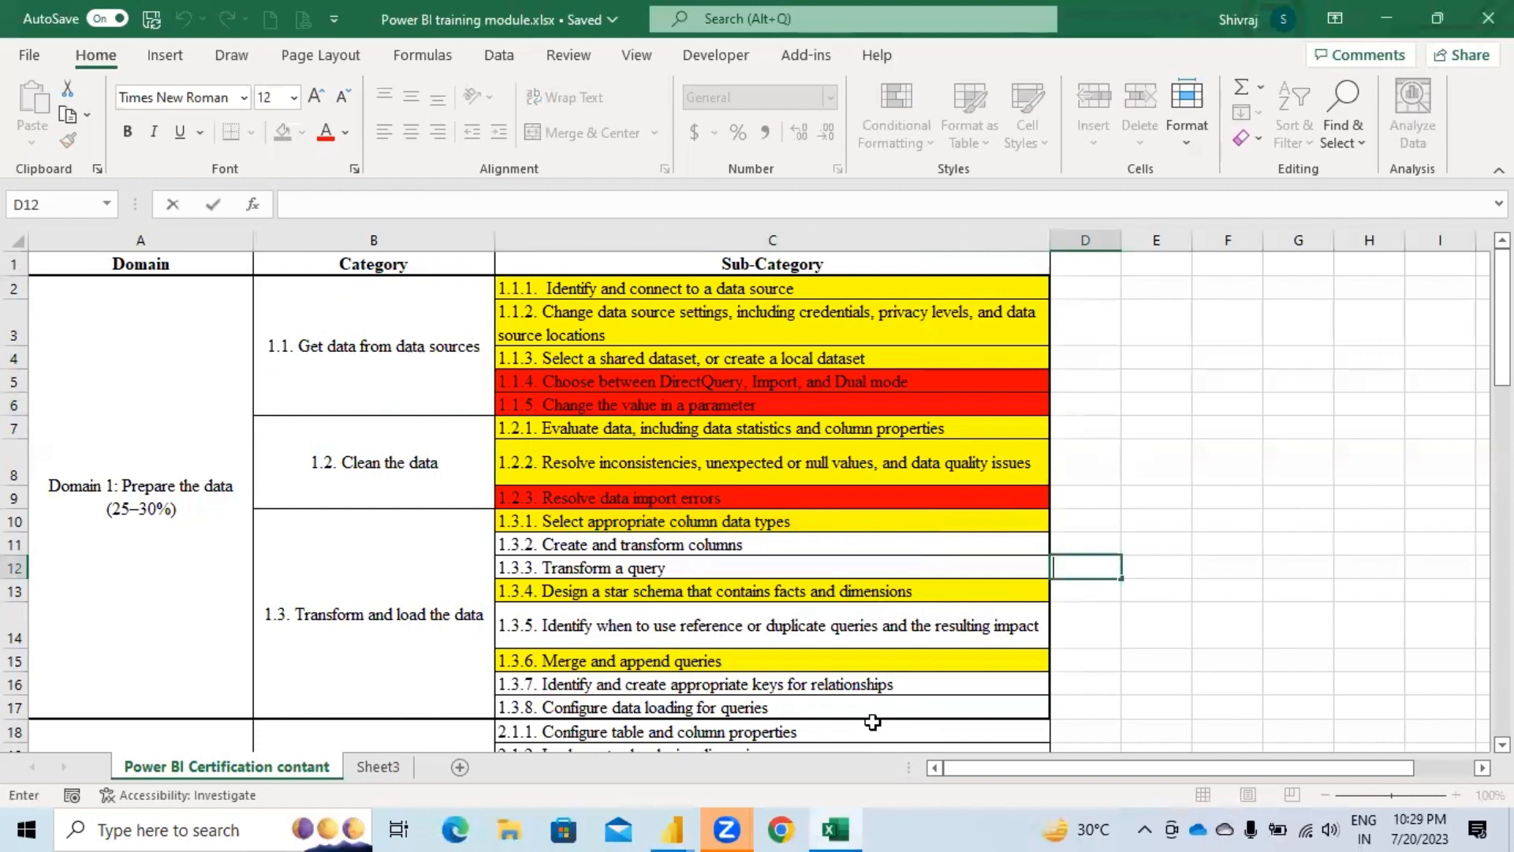
# Step: Review topics 1.3.2 Create and transform columns and 1.3.3 Transform a query in the workbook, and return to the Power Query Editor
pyautogui.scroll(-2, 851, 651)
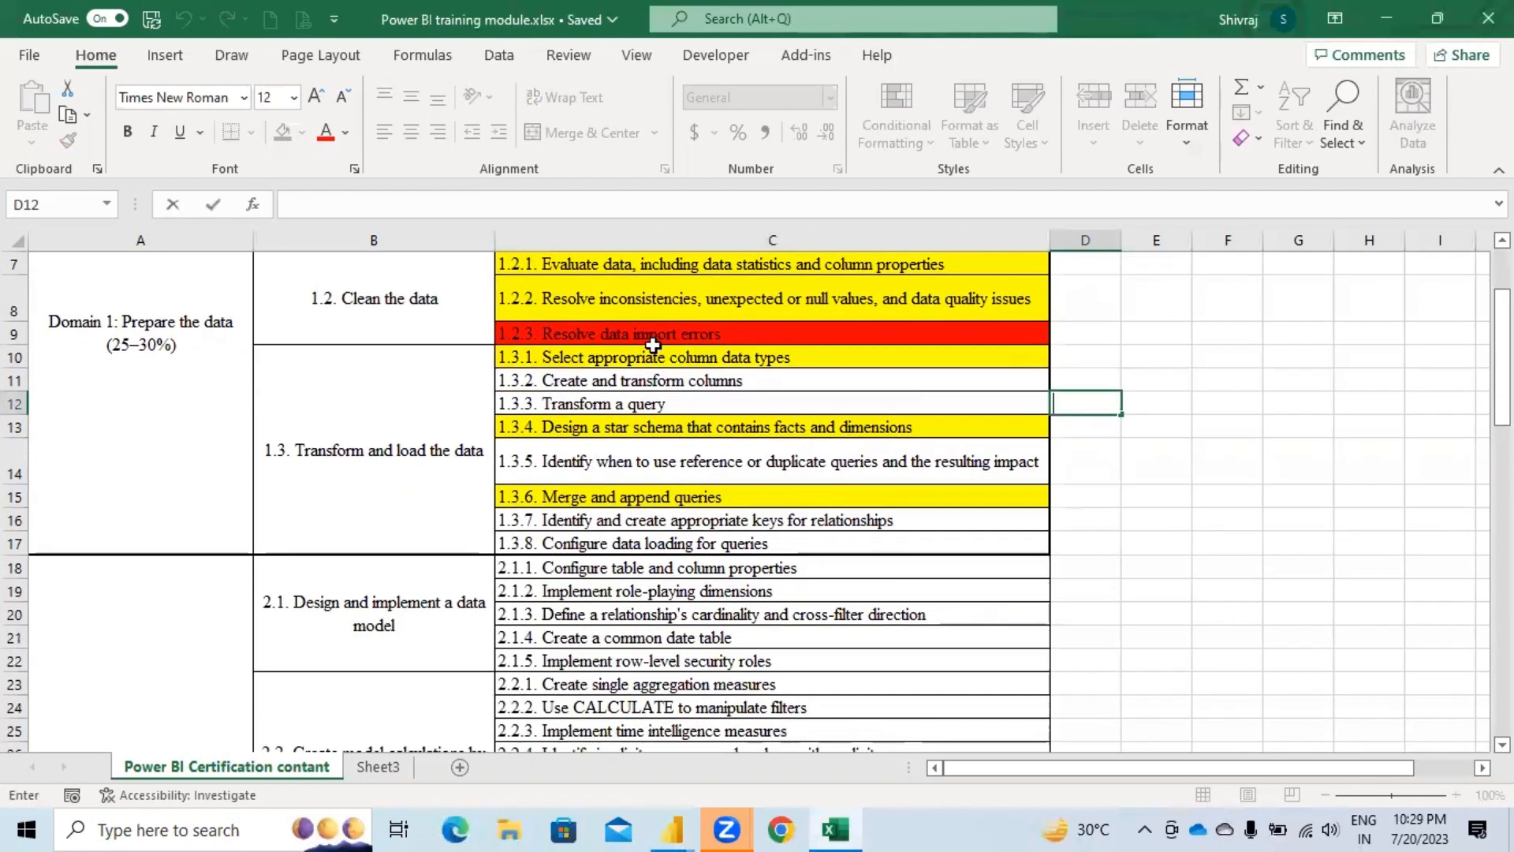
pyautogui.click(766, 381)
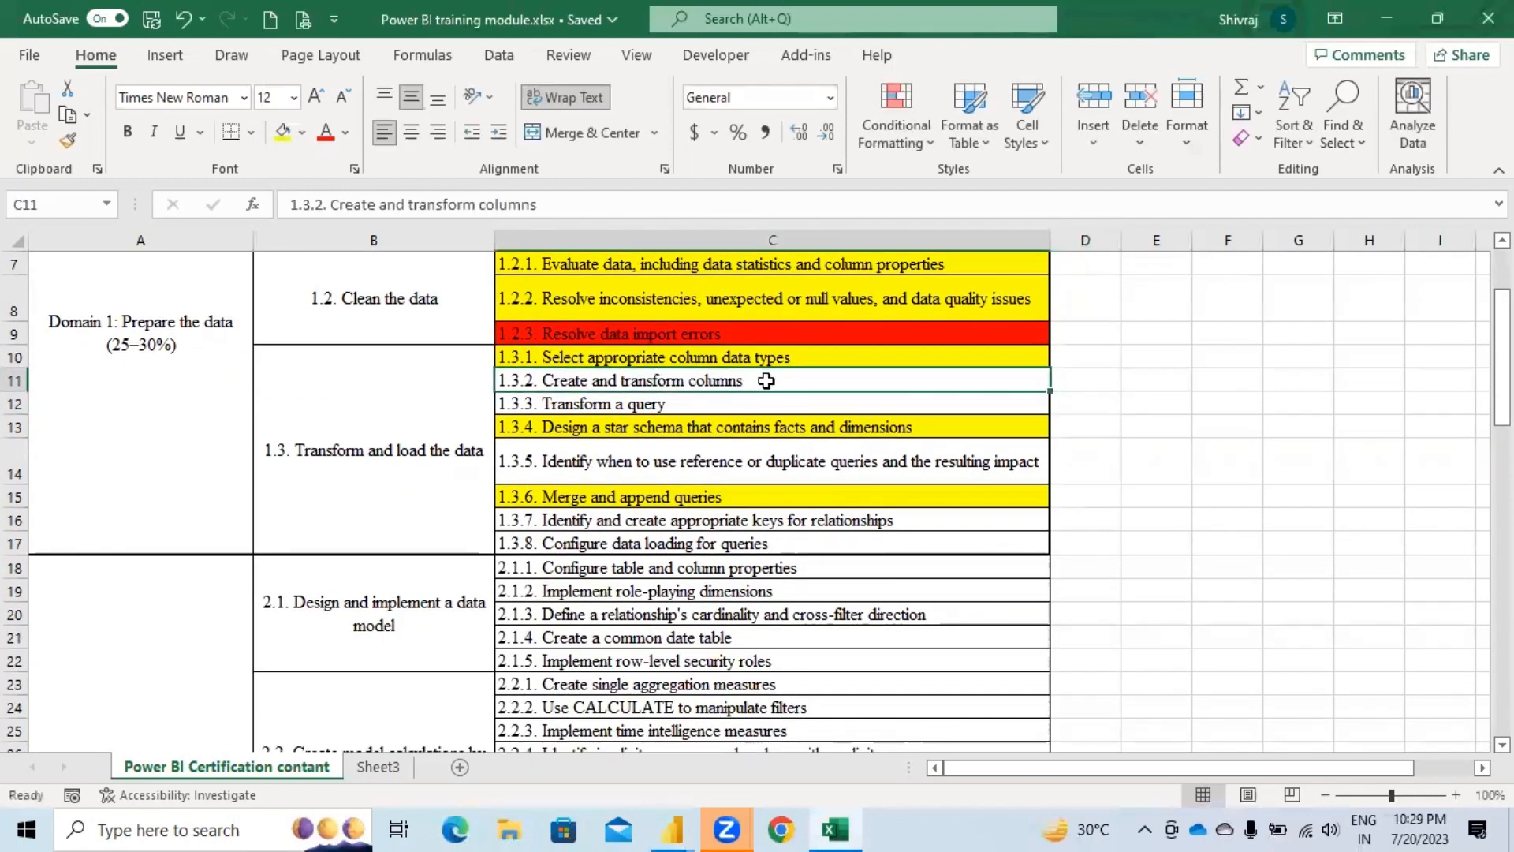
pyautogui.doubleClick(696, 407)
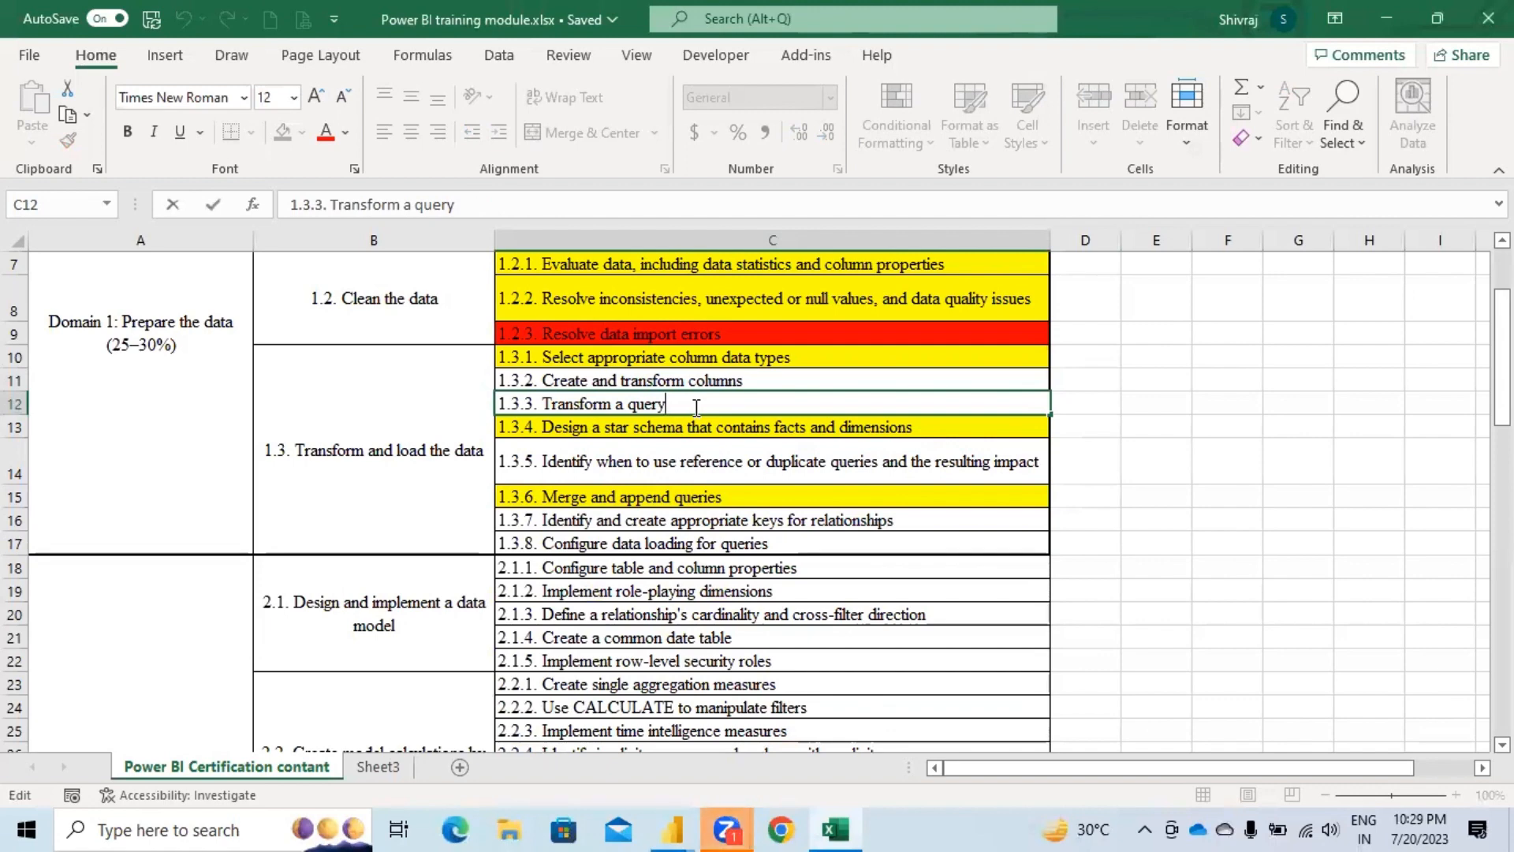
pyautogui.press('Return')
pyautogui.press('Return')
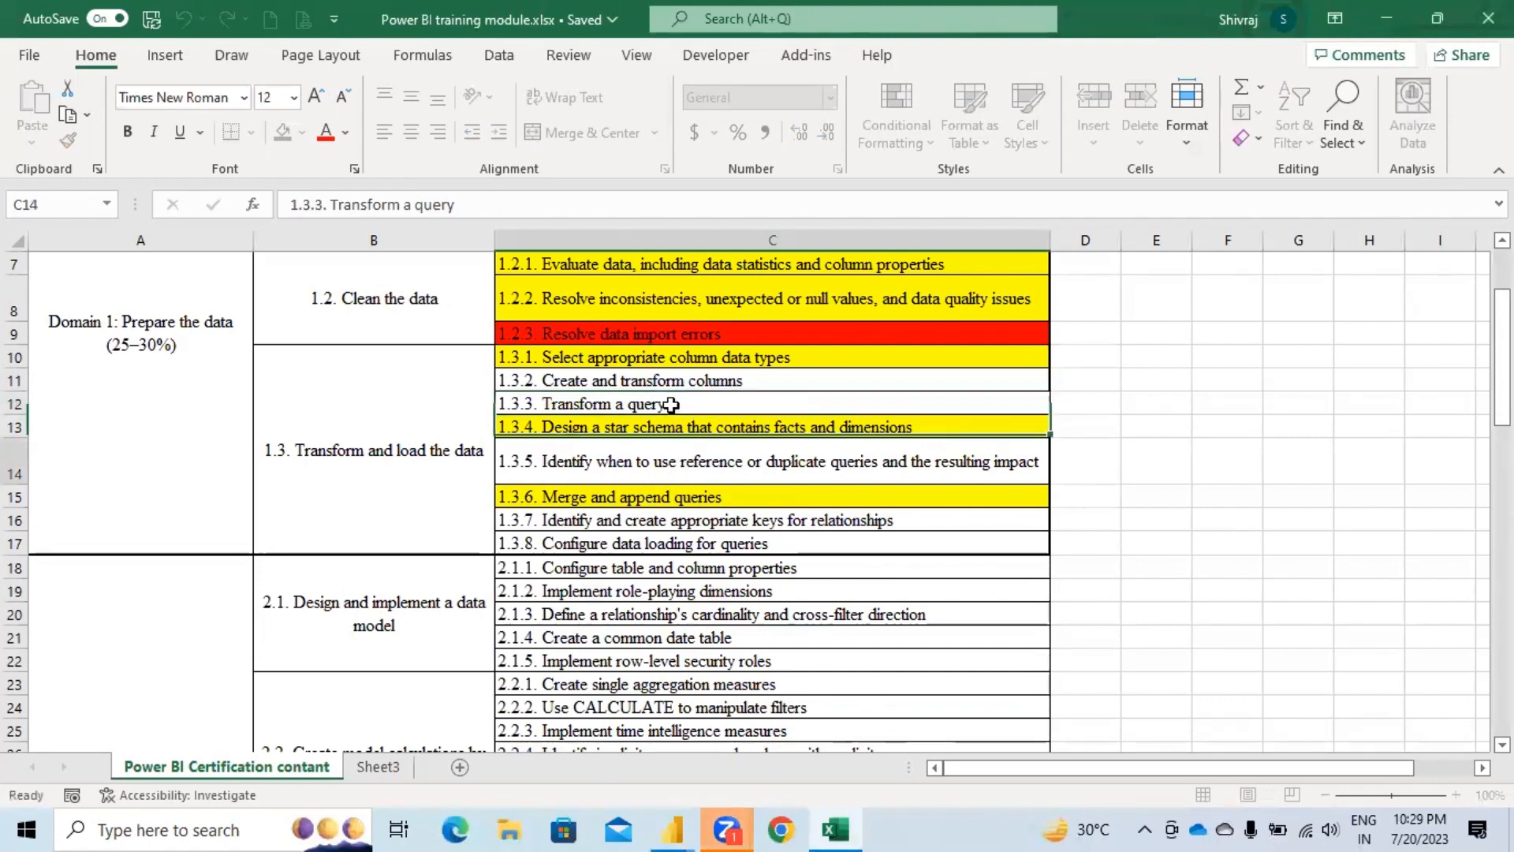
pyautogui.click(704, 403)
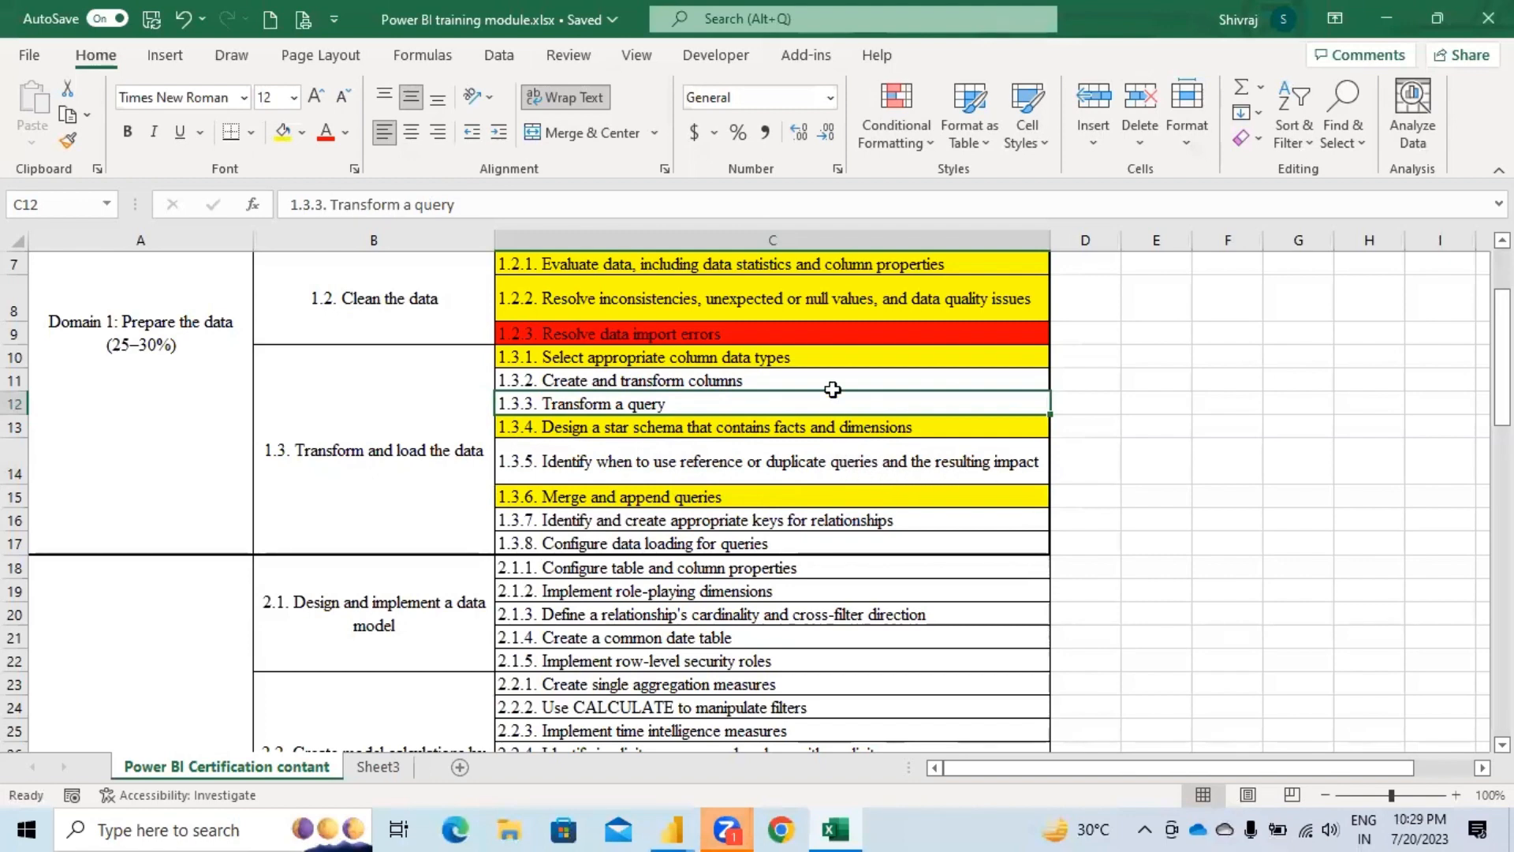
pyautogui.click(835, 192)
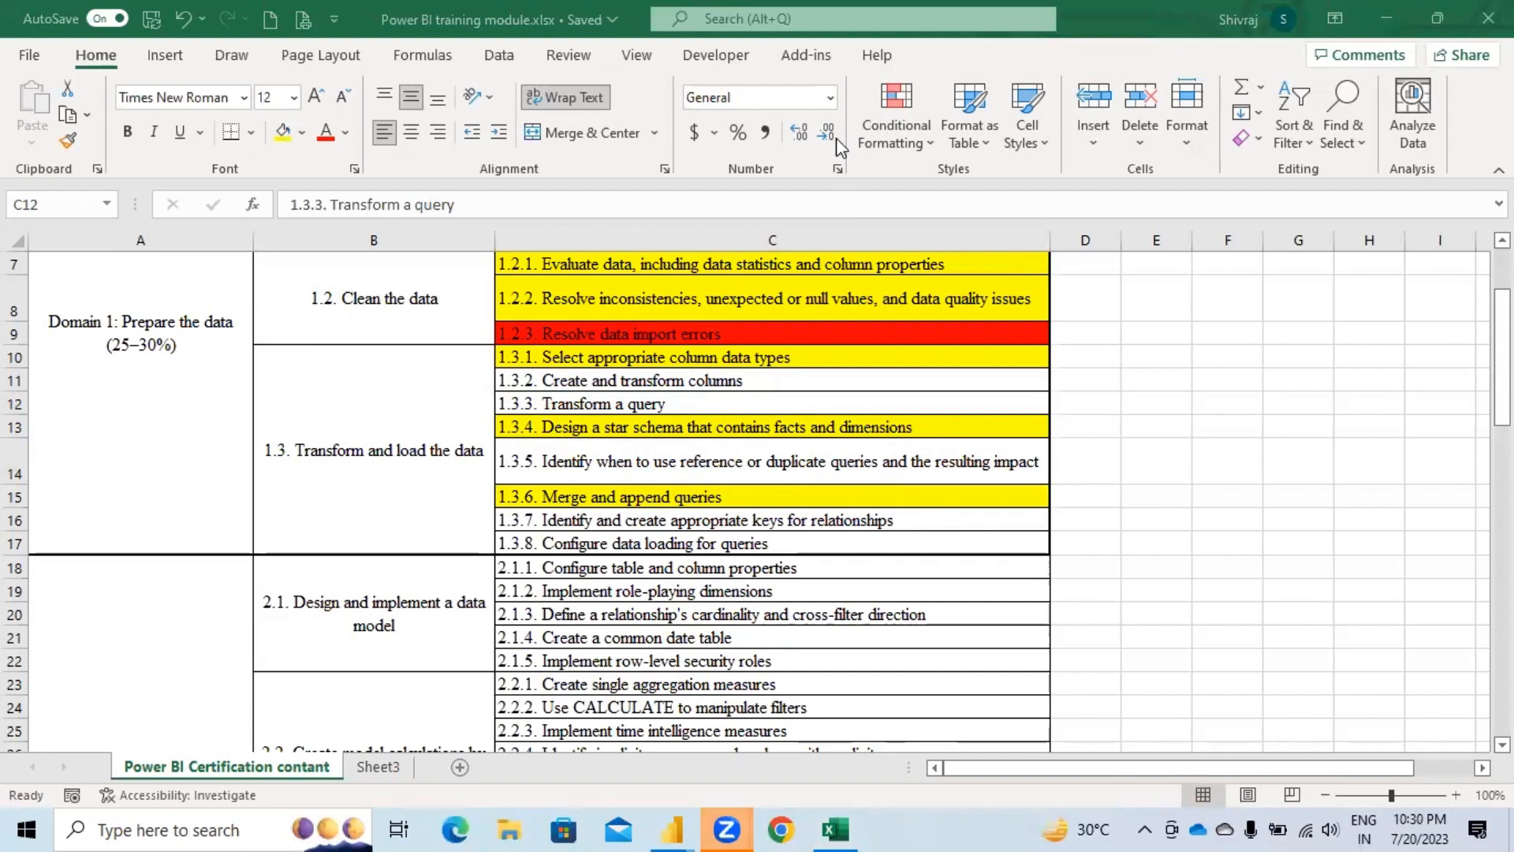
pyautogui.moveTo(672, 828)
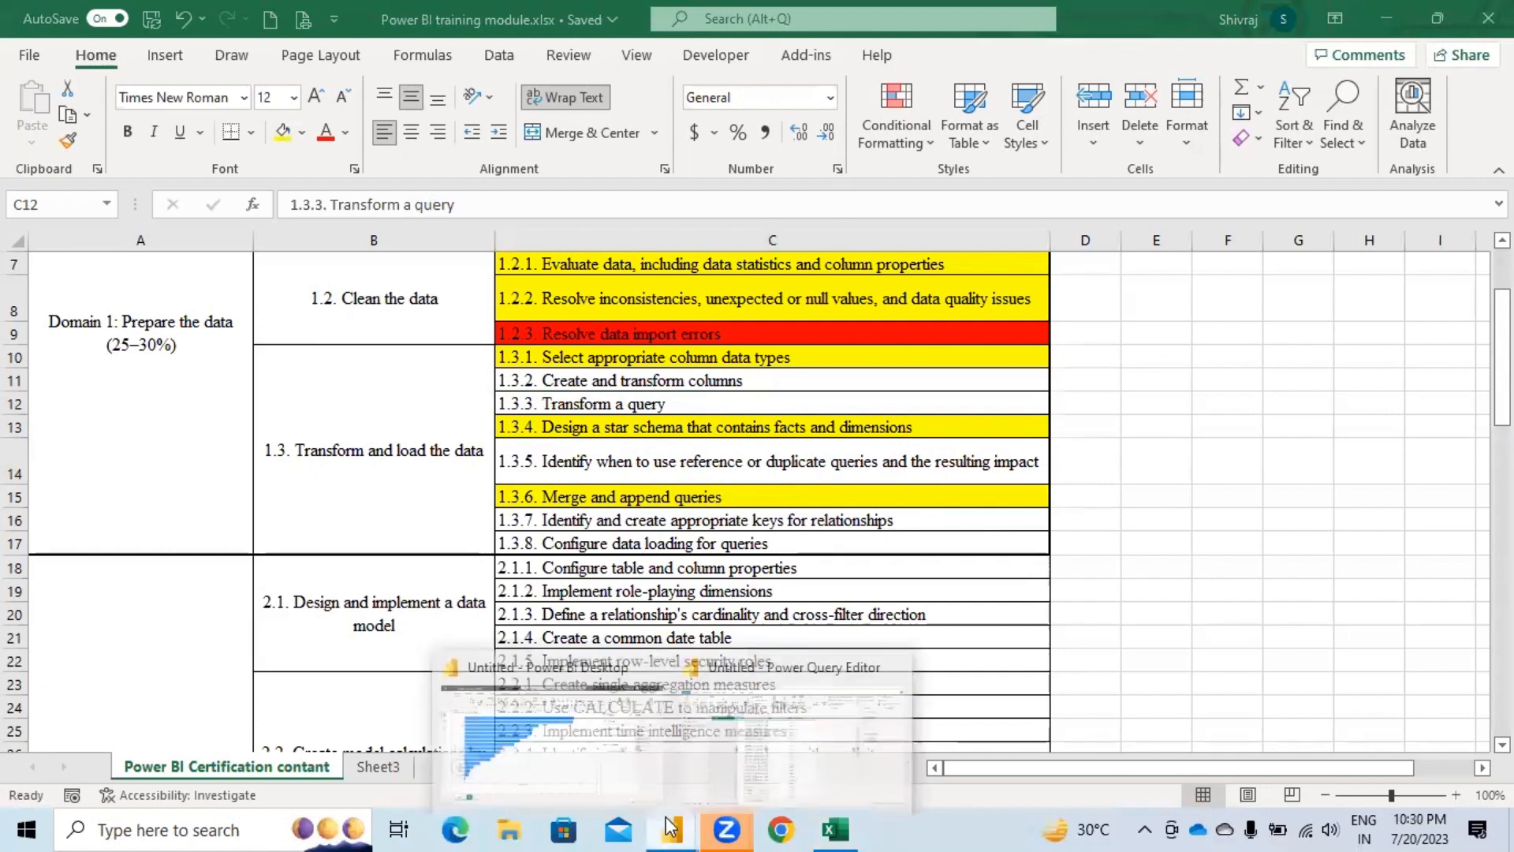
pyautogui.click(768, 759)
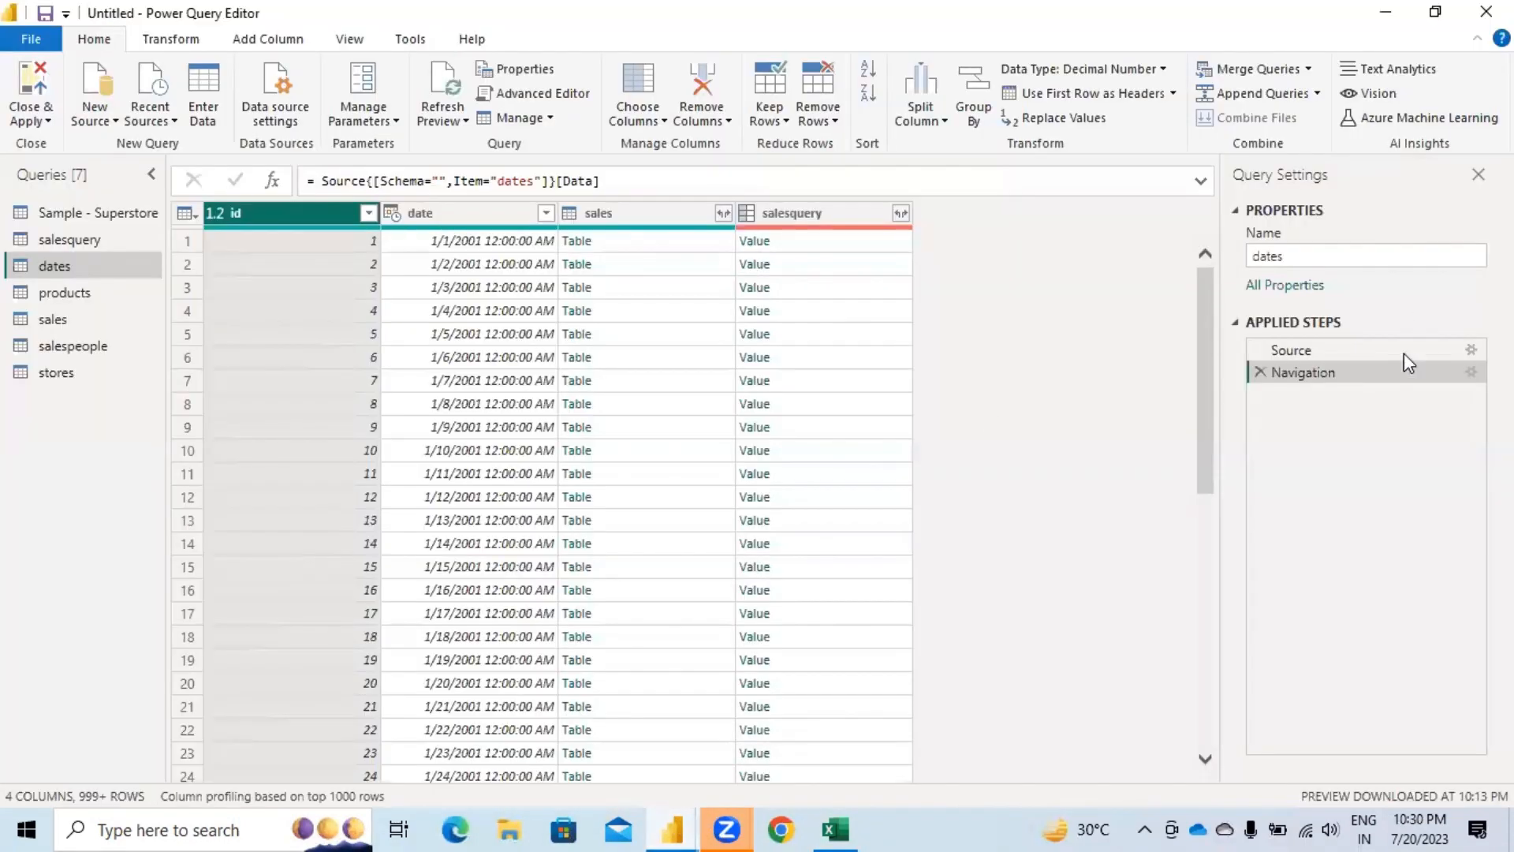
# Step: Delete the Promoted Headers and Changed Type steps from the Sample - Superstore query, and promote the first row to headers again
pyautogui.click(73, 211)
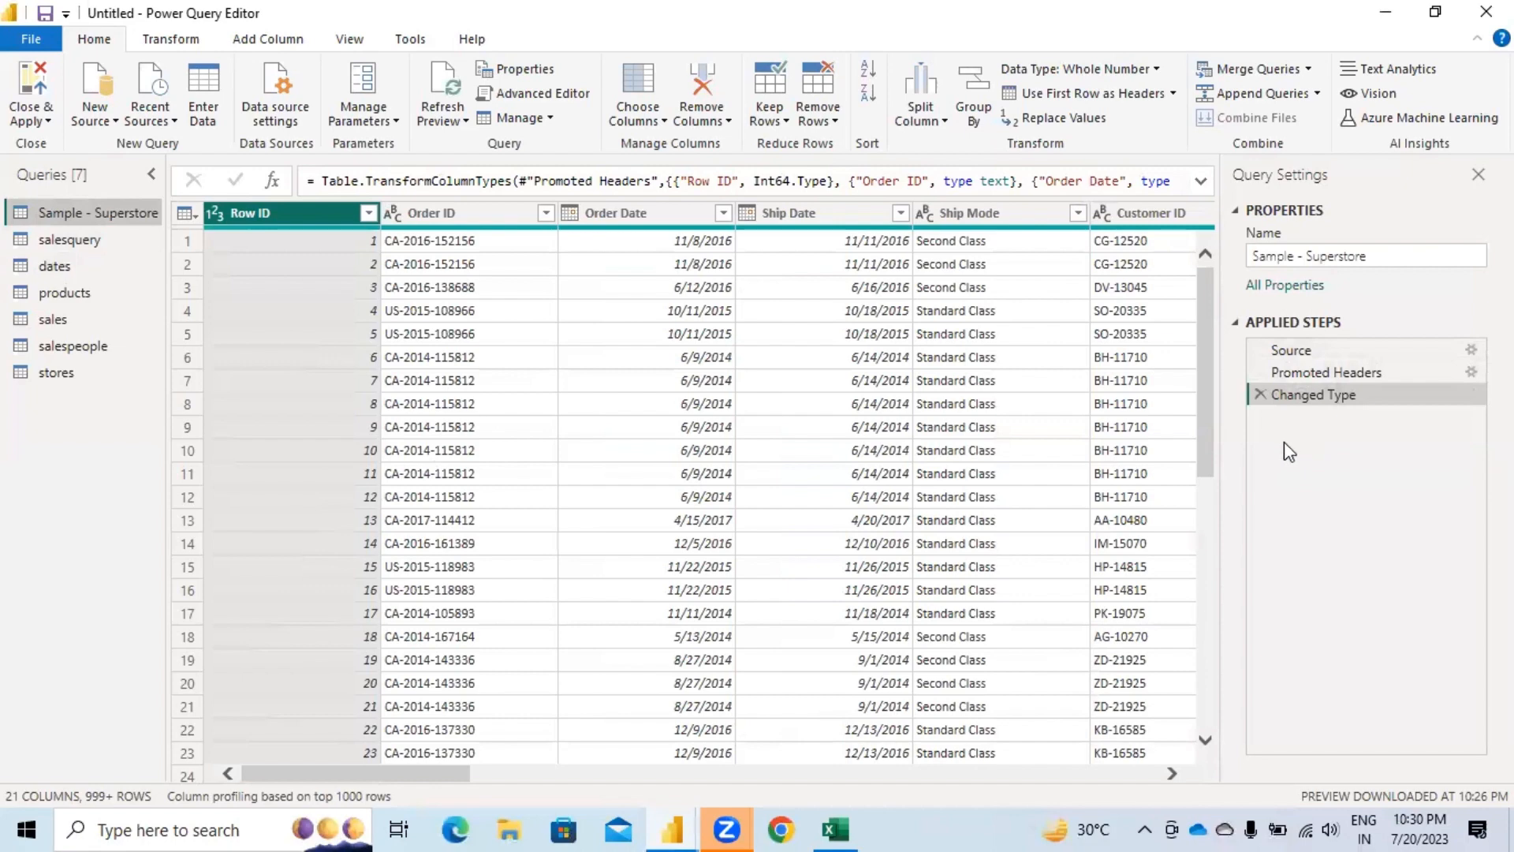
pyautogui.click(1257, 371)
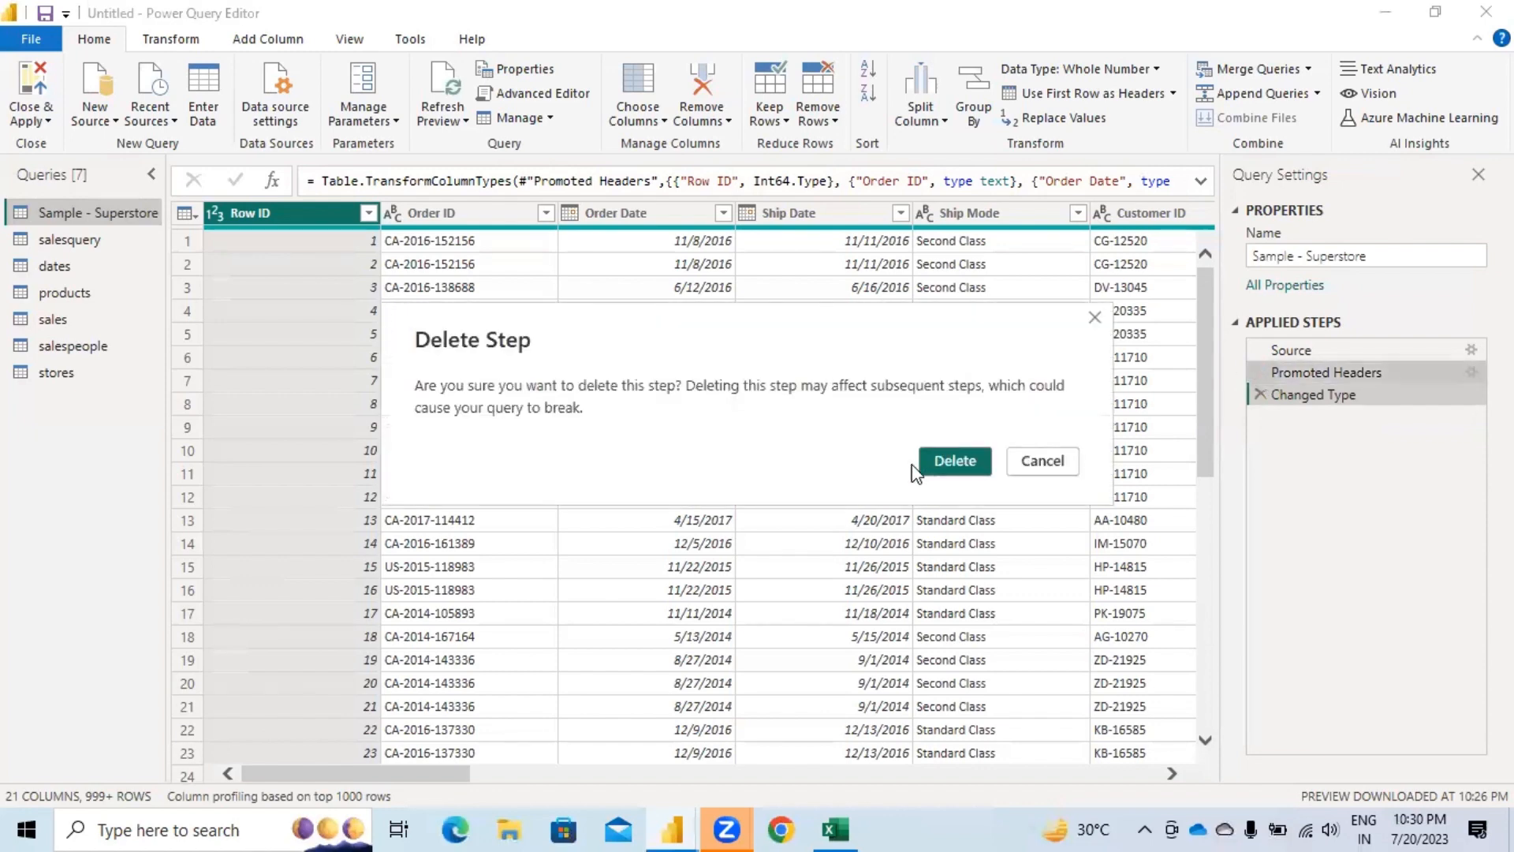
pyautogui.click(955, 460)
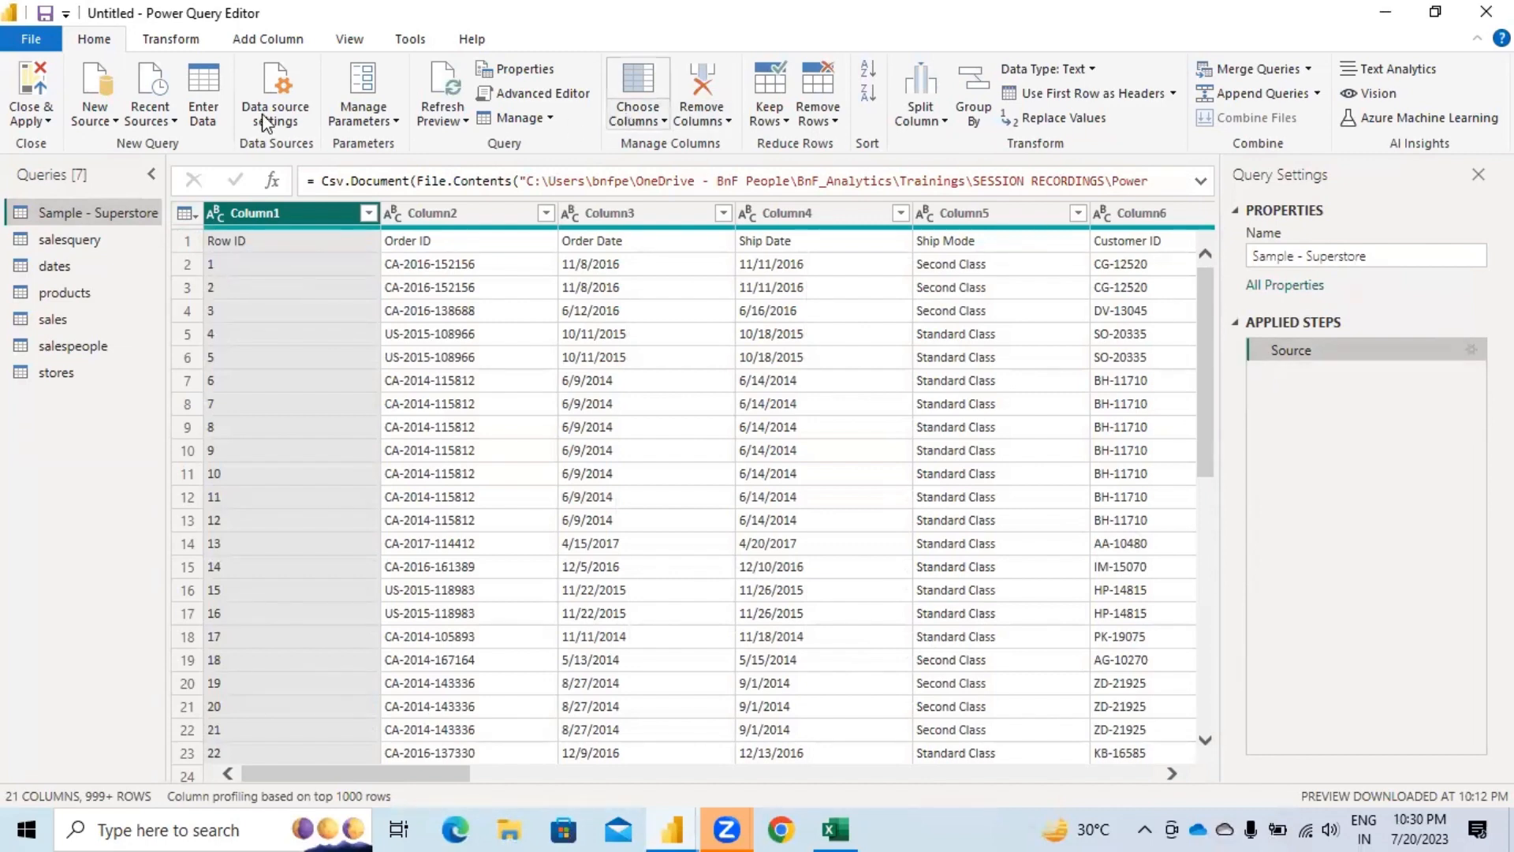
pyautogui.click(170, 38)
pyautogui.click(122, 101)
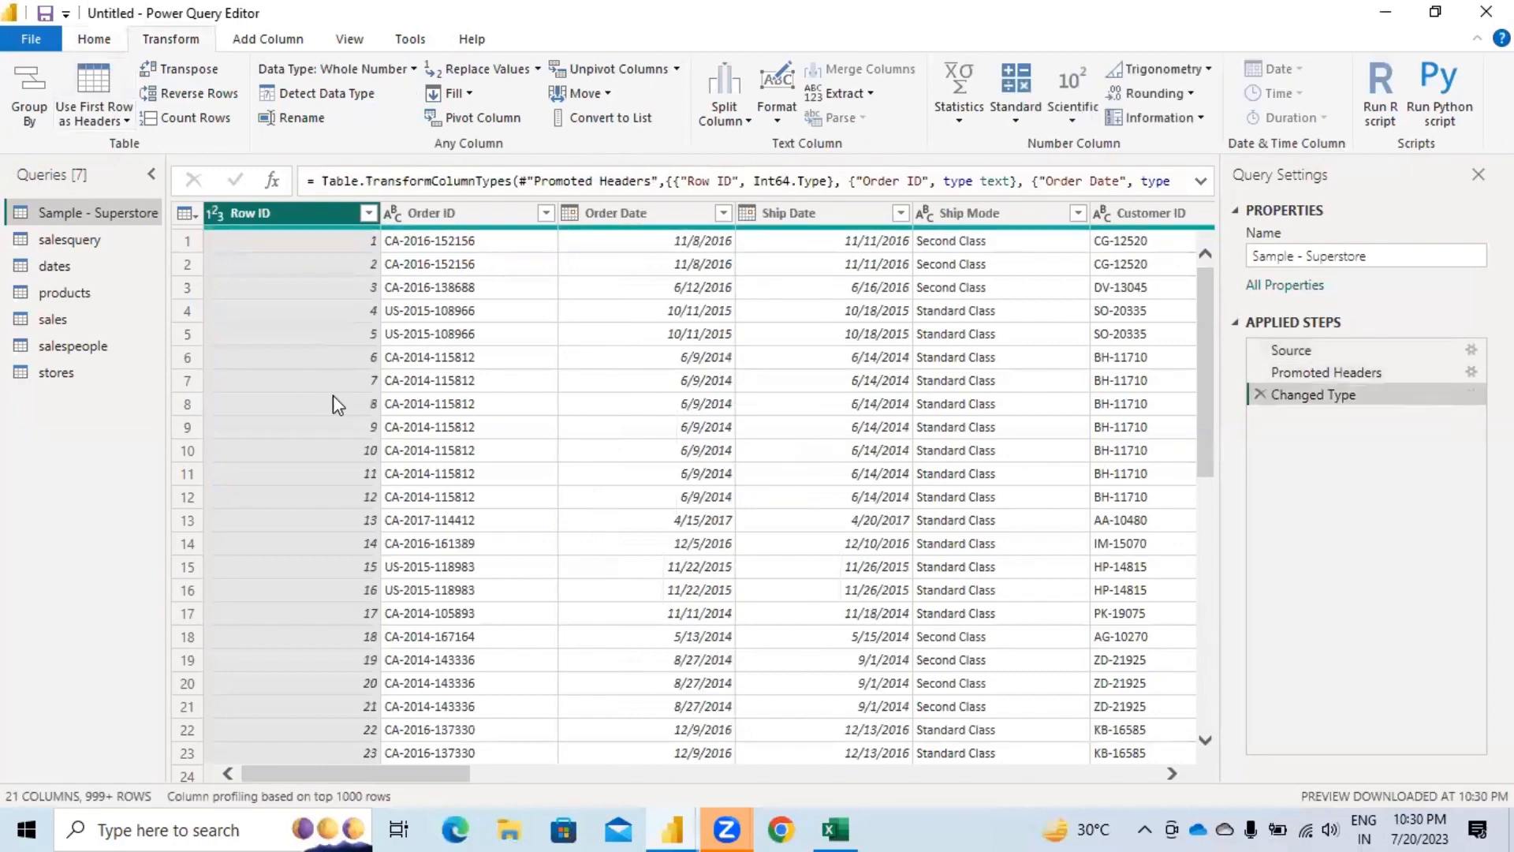
# Step: Remove the Order Date column from the Sample - Superstore query
pyautogui.click(634, 217)
pyautogui.rightClick(633, 217)
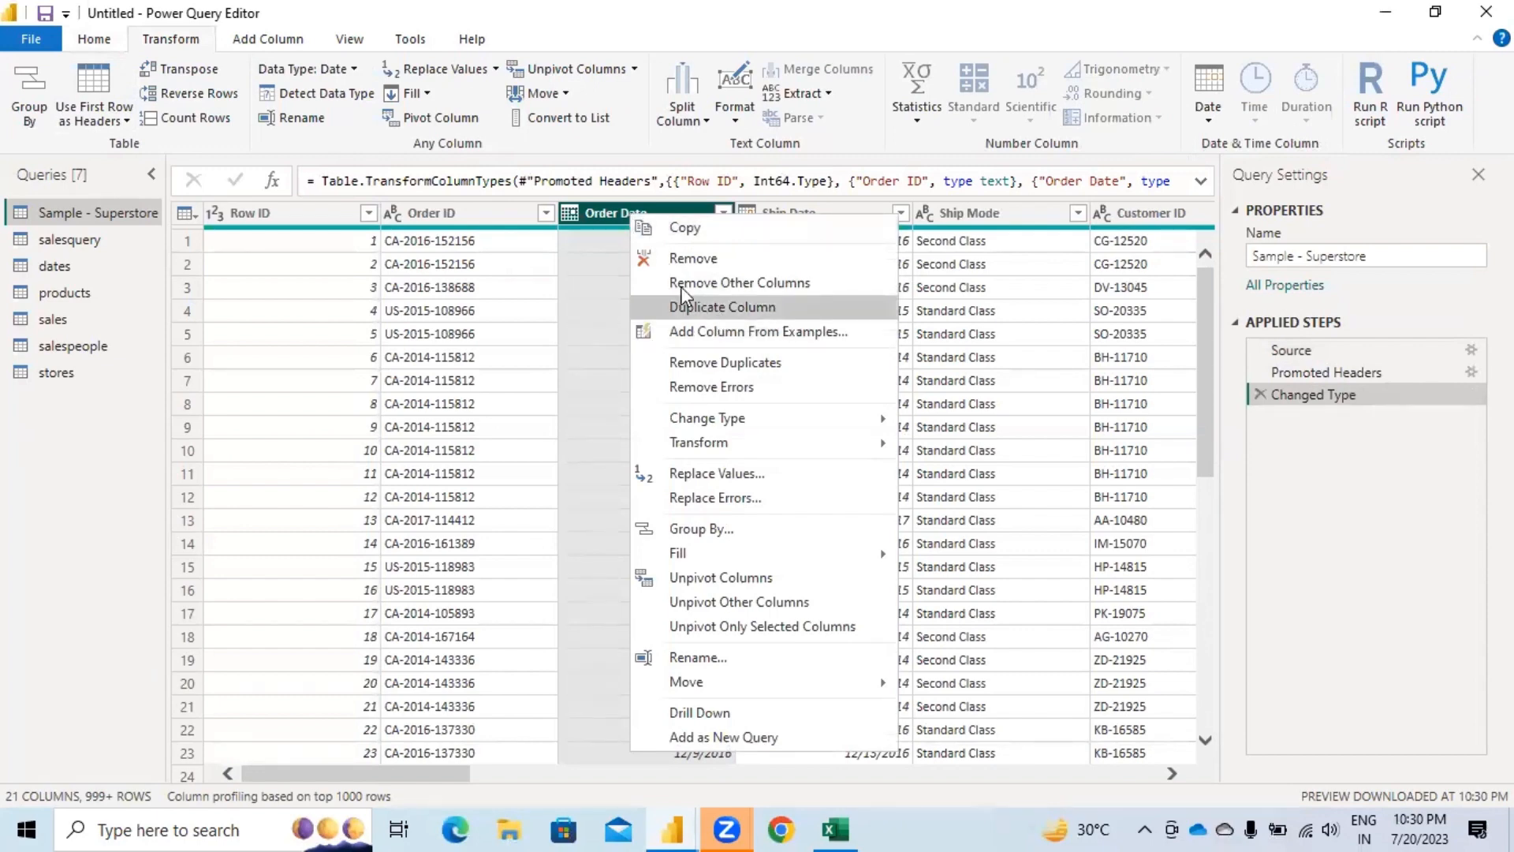
pyautogui.click(674, 260)
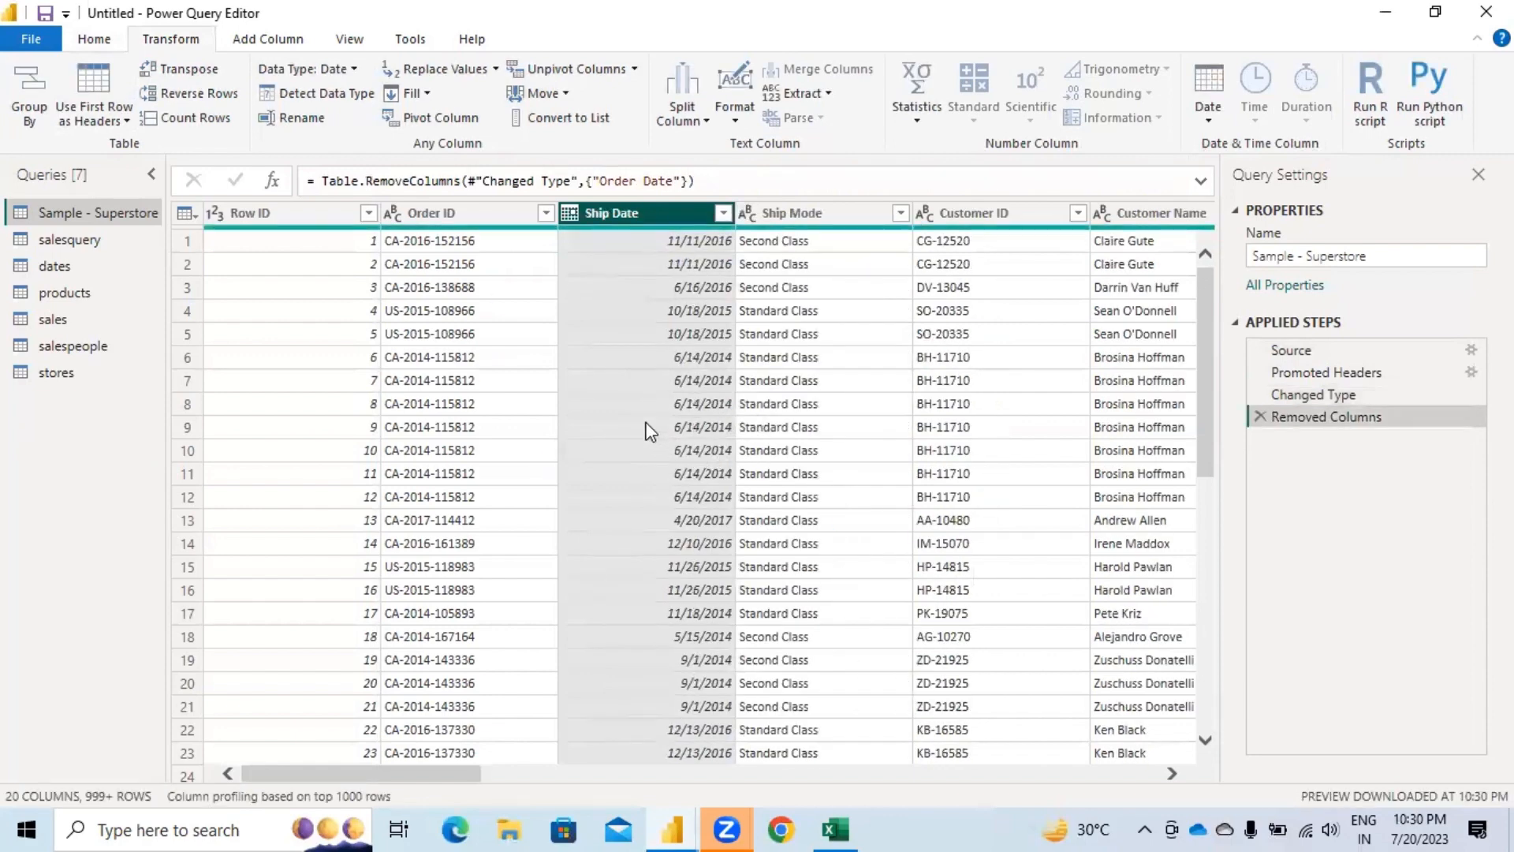
# Step: Change the data type of the Row ID column to Text
pyautogui.click(218, 216)
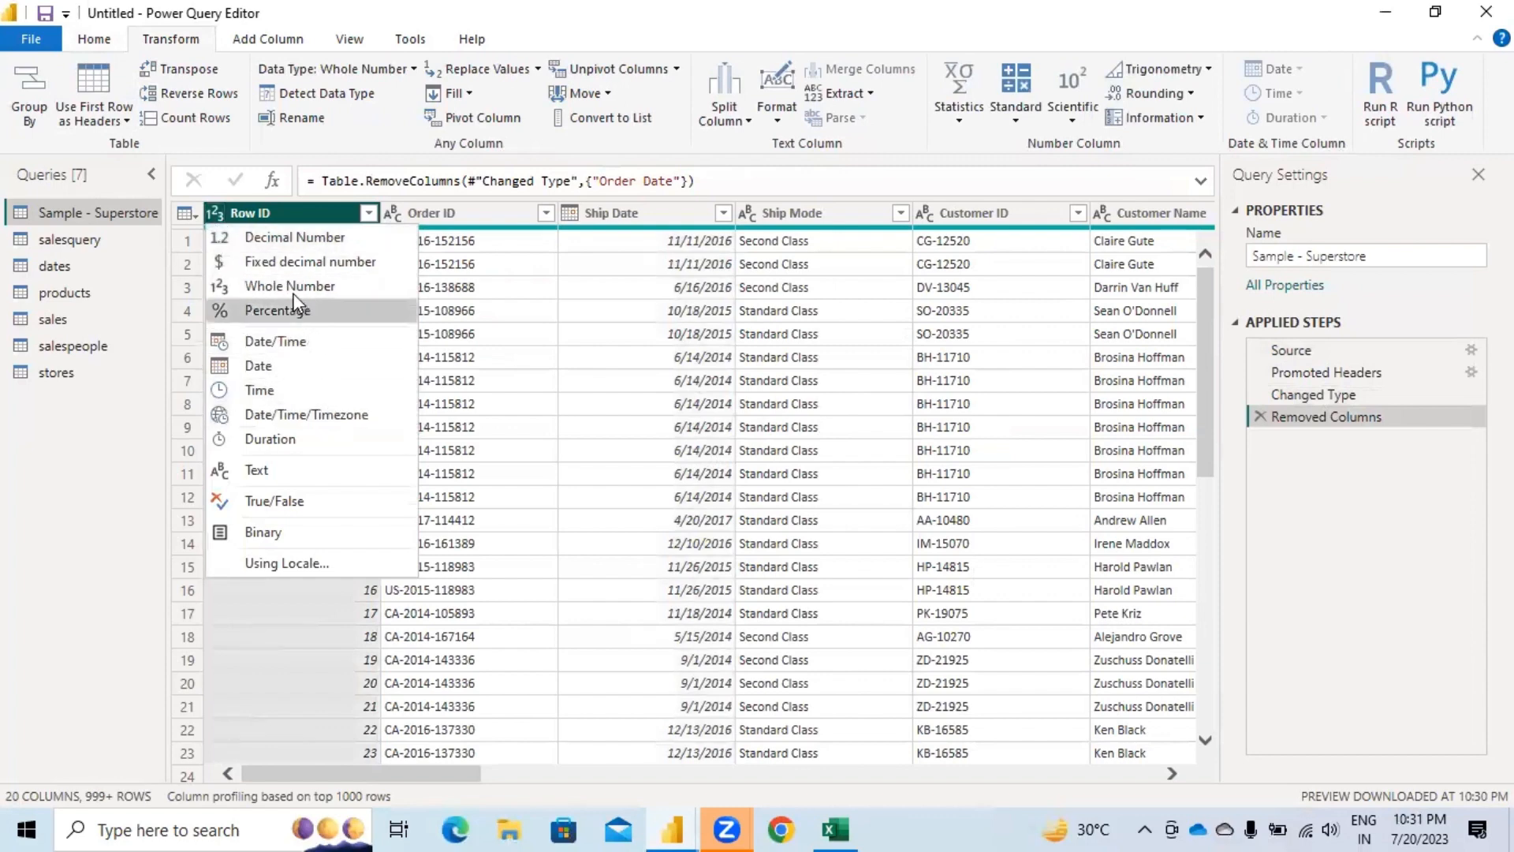
pyautogui.click(276, 471)
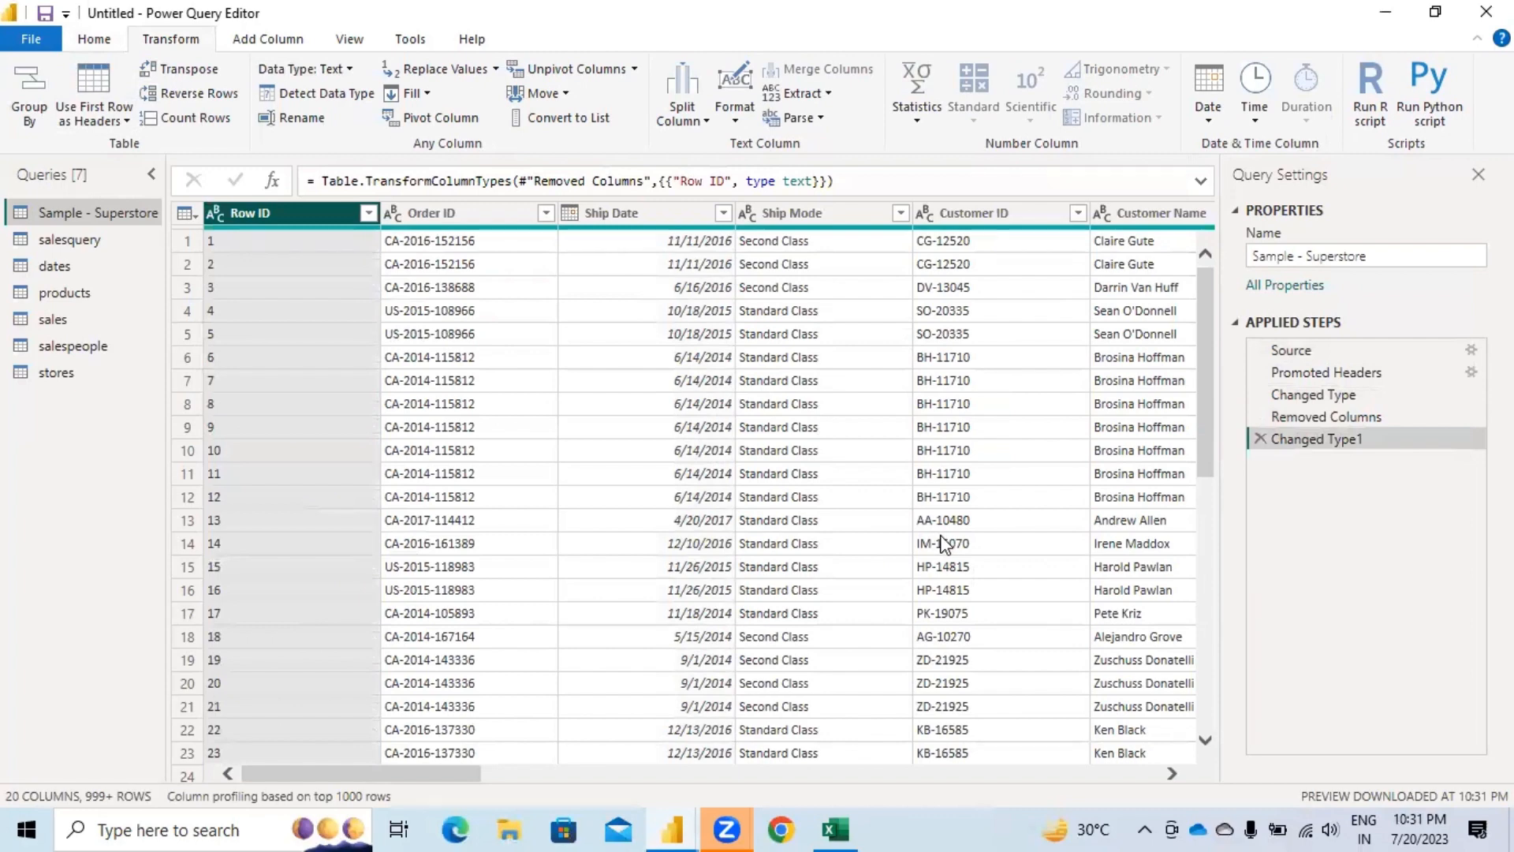
# Step: Delete the Removed Columns step from the query's applied steps to restore the Order Date column
pyautogui.click(1304, 422)
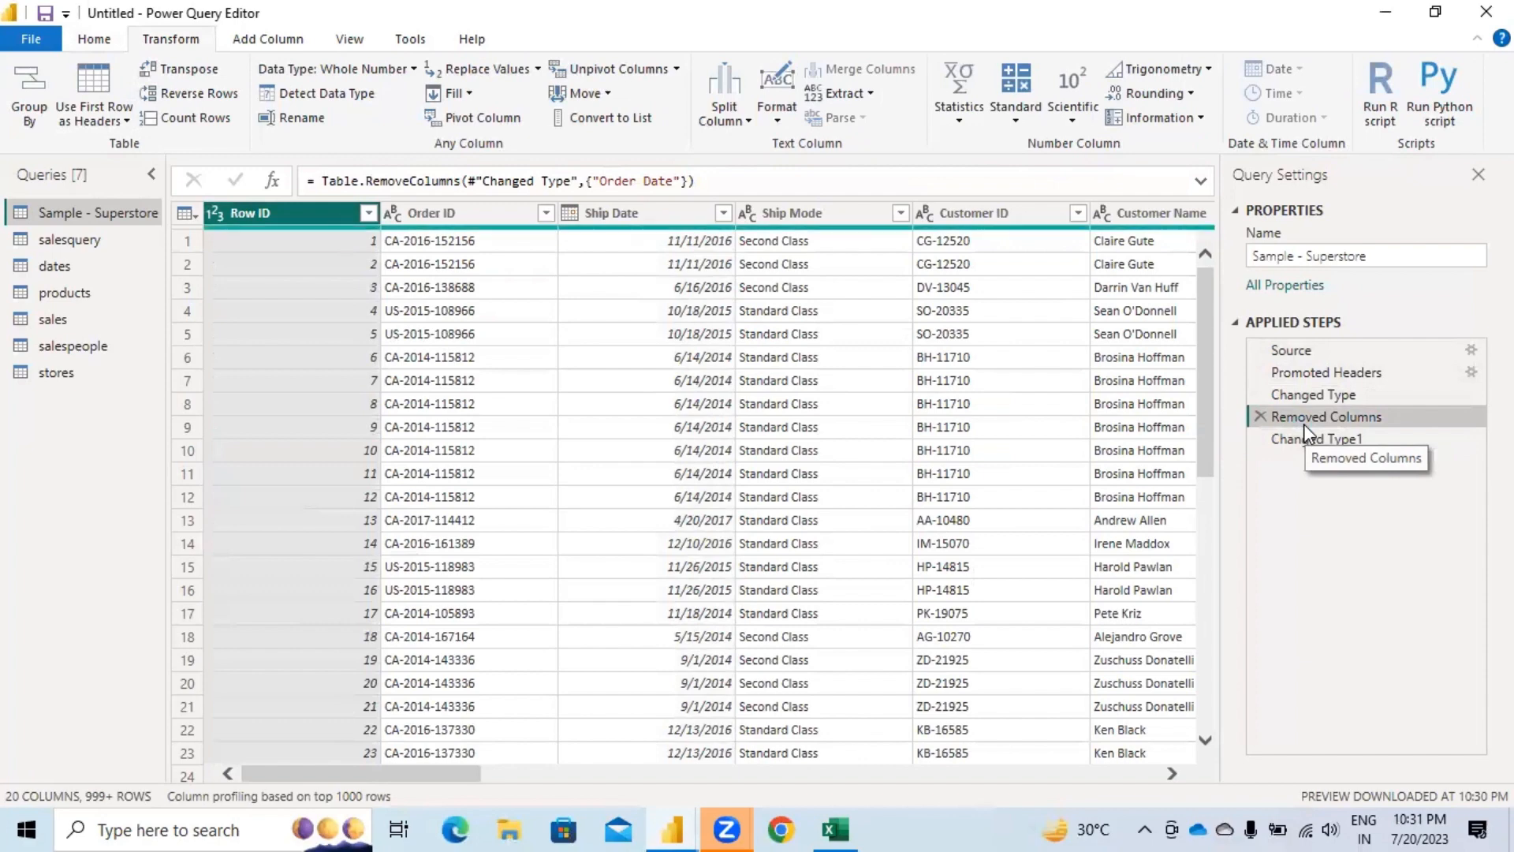
pyautogui.click(1260, 416)
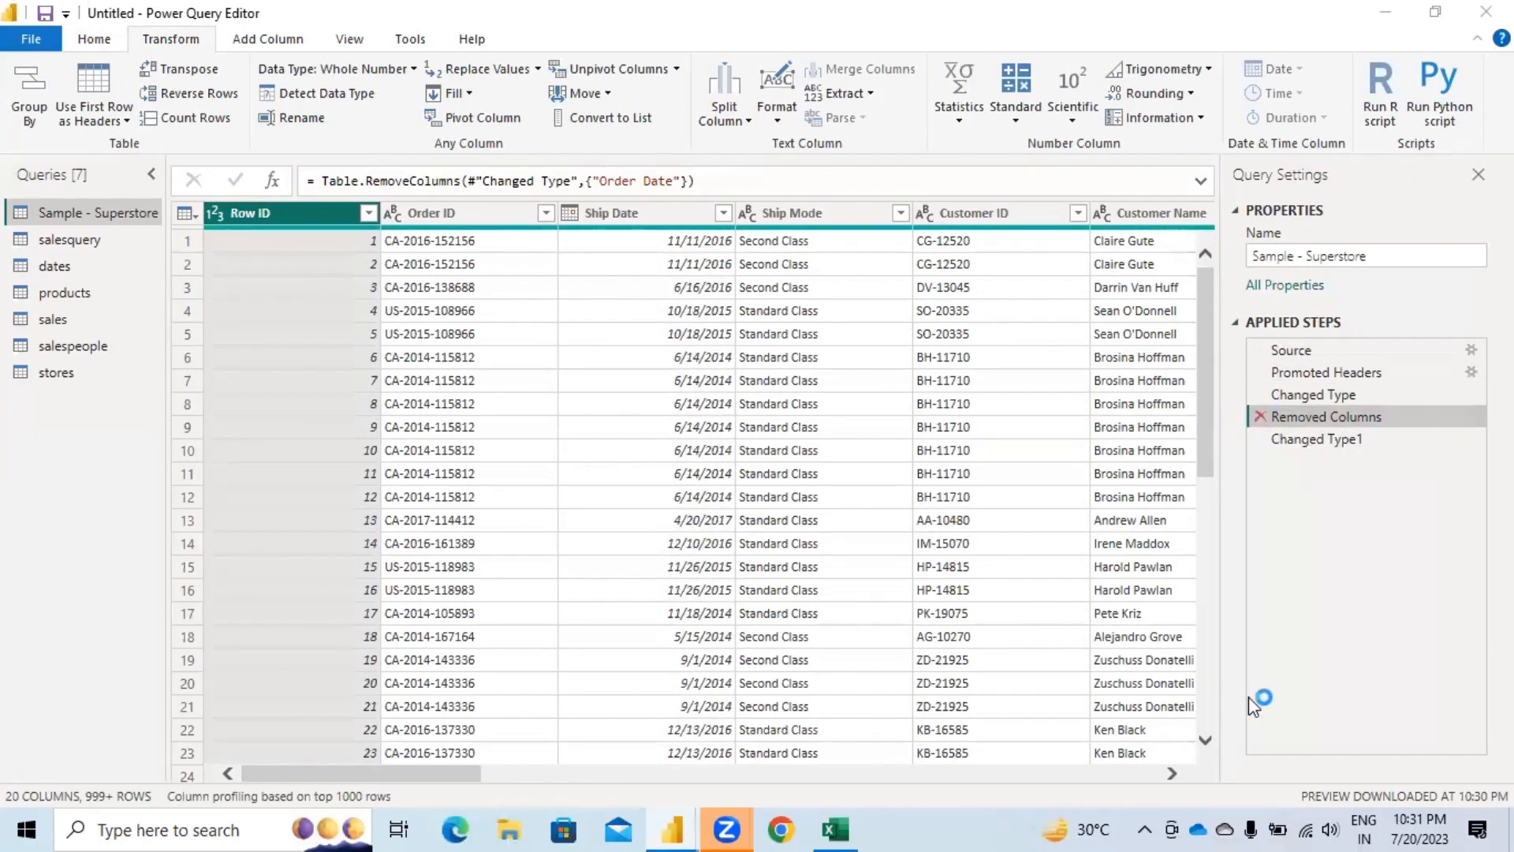
pyautogui.click(967, 458)
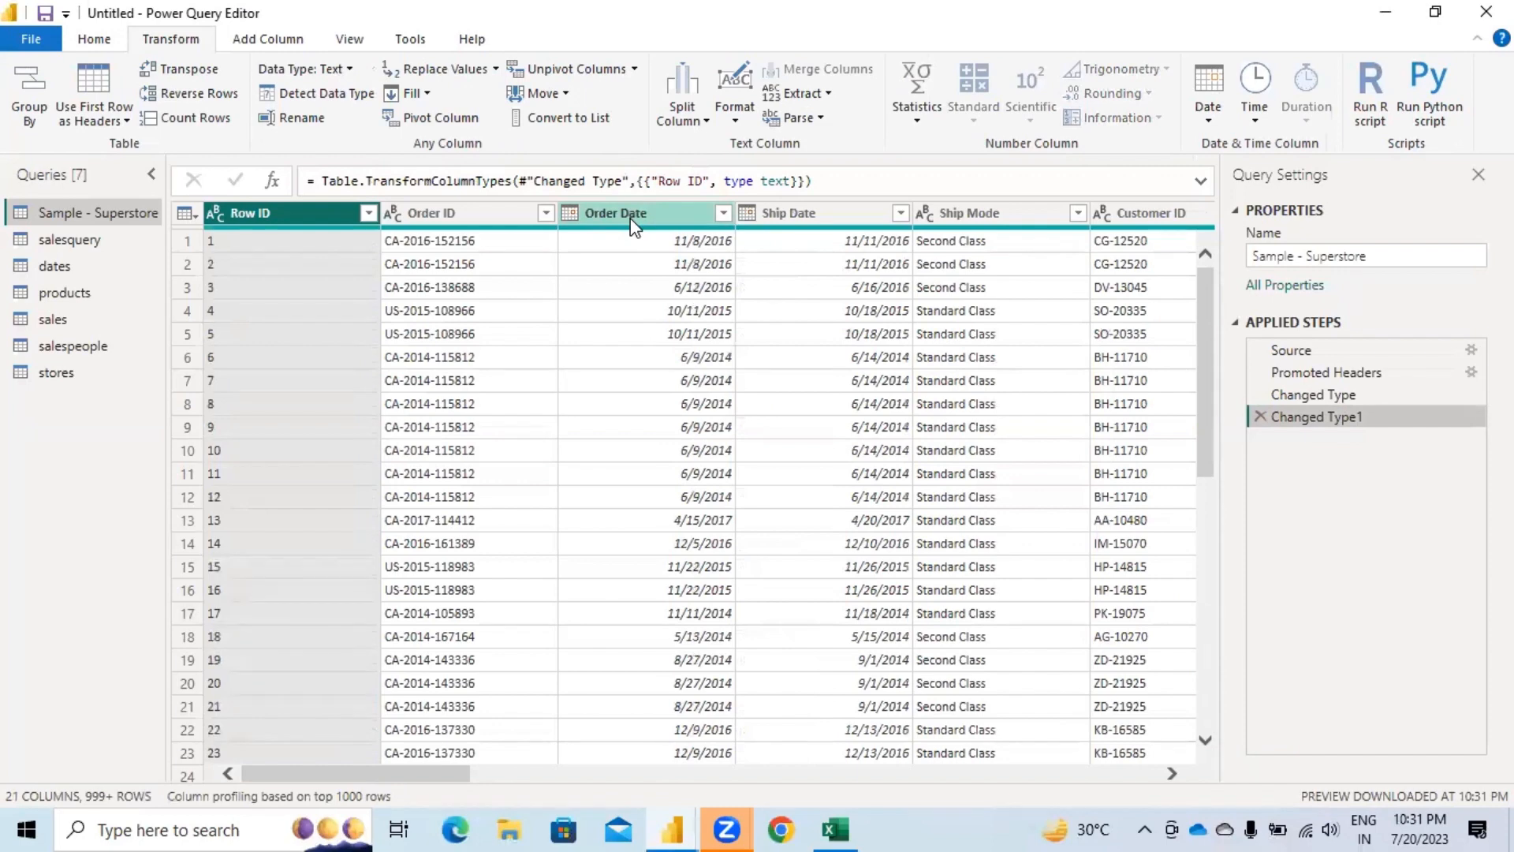
# Step: Examine the query's applied steps from Source to Changed Type1, including the CSV source settings, without changing them
pyautogui.click(1296, 347)
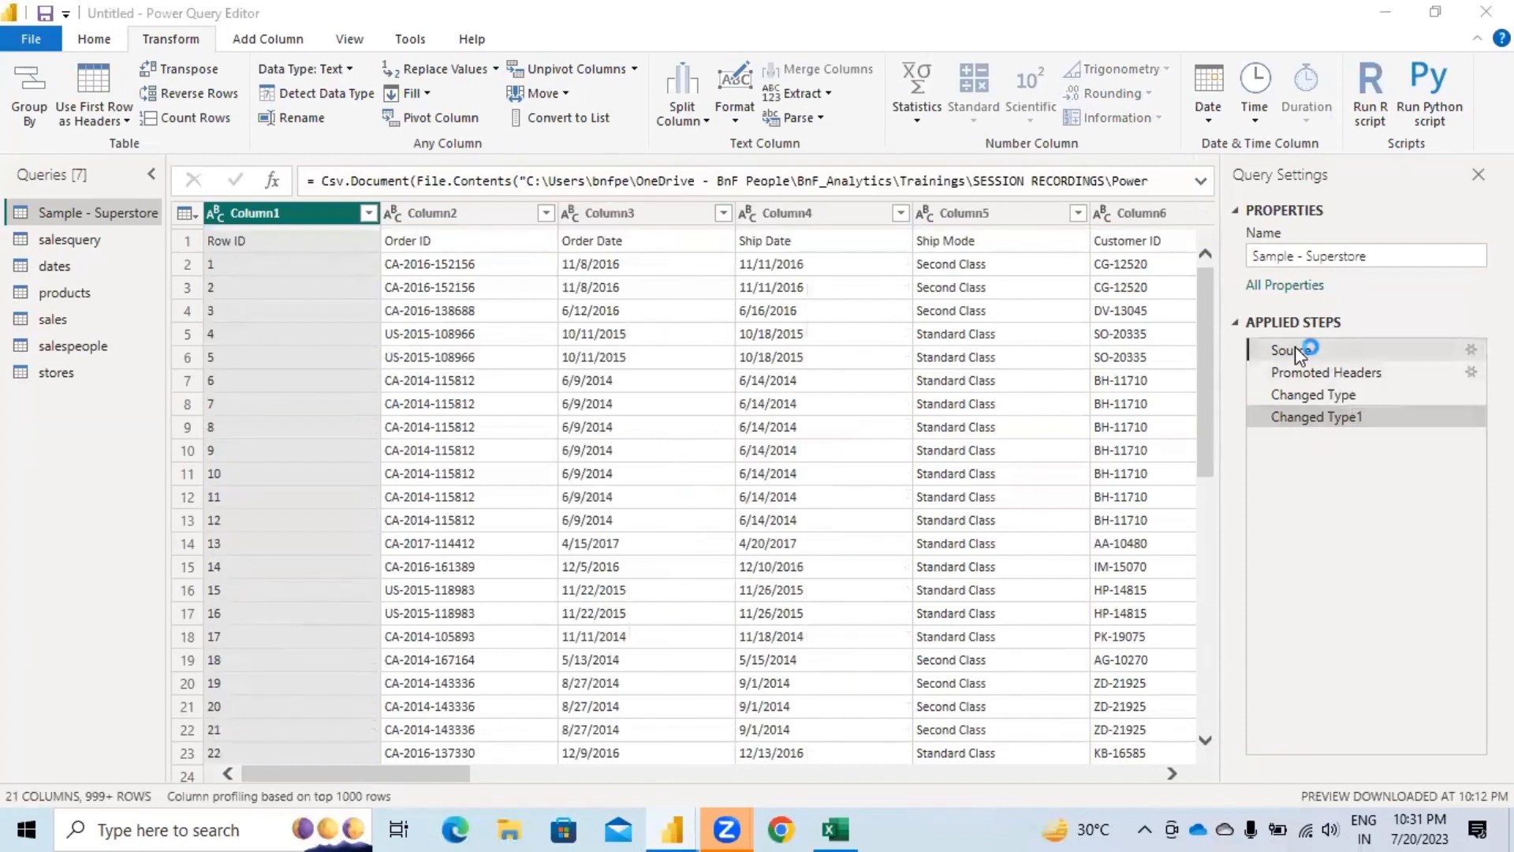
pyautogui.doubleClick(1295, 347)
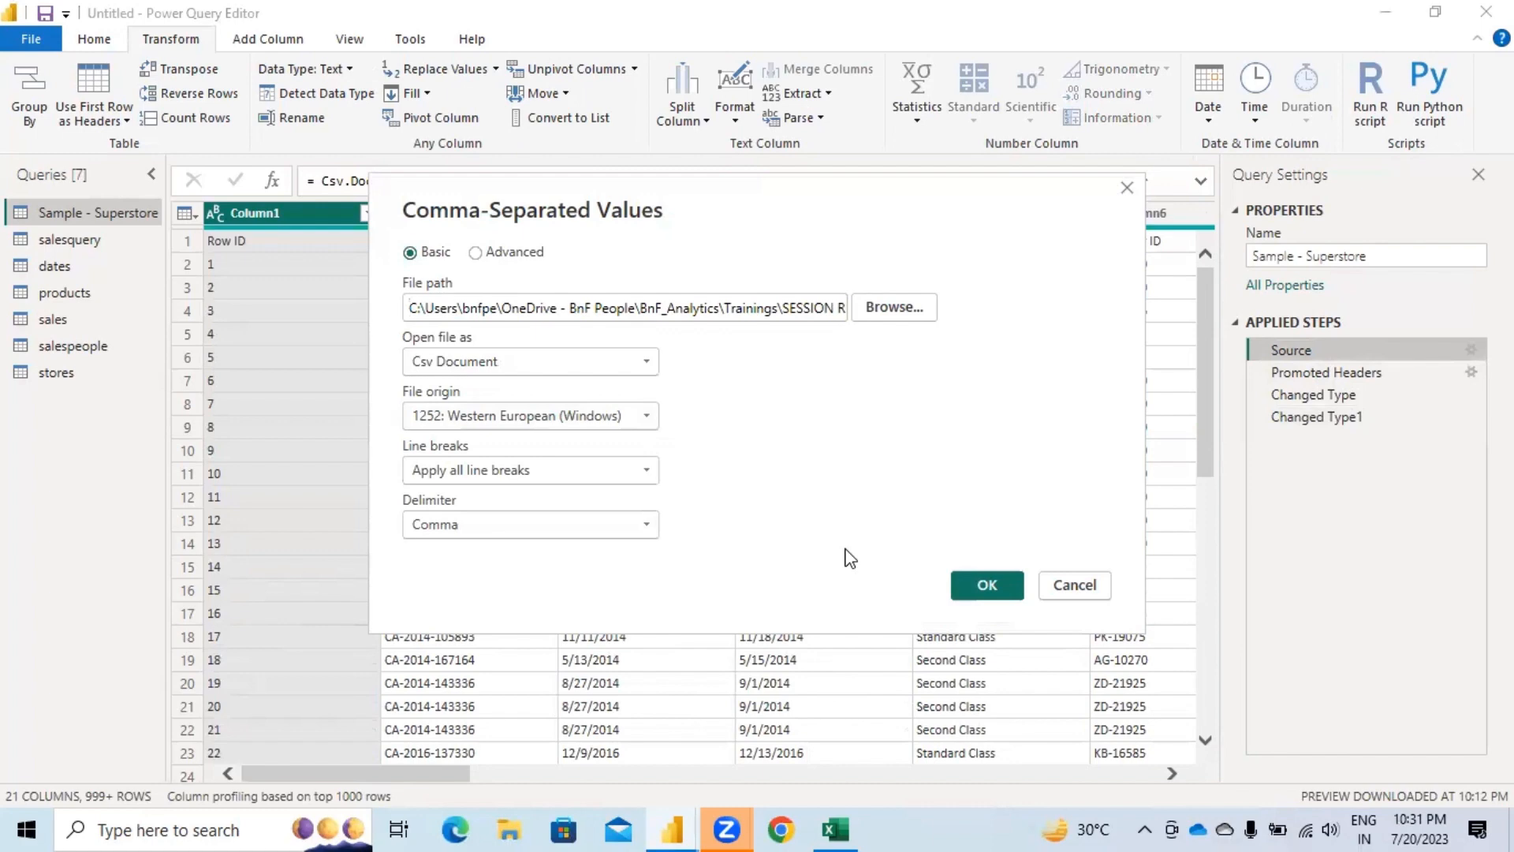
pyautogui.click(1073, 586)
pyautogui.click(1350, 380)
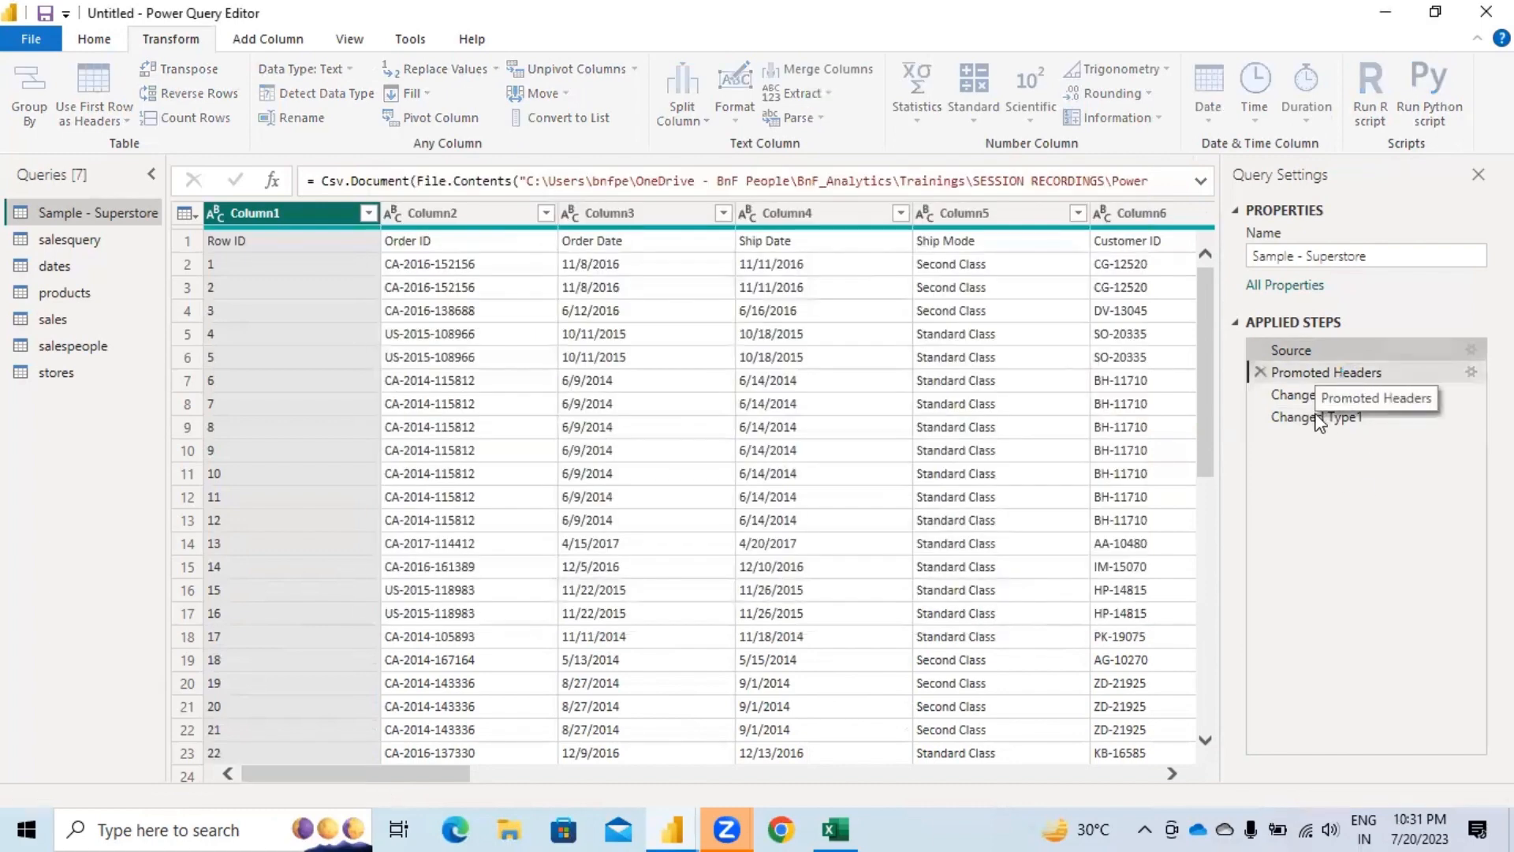
pyautogui.click(1295, 395)
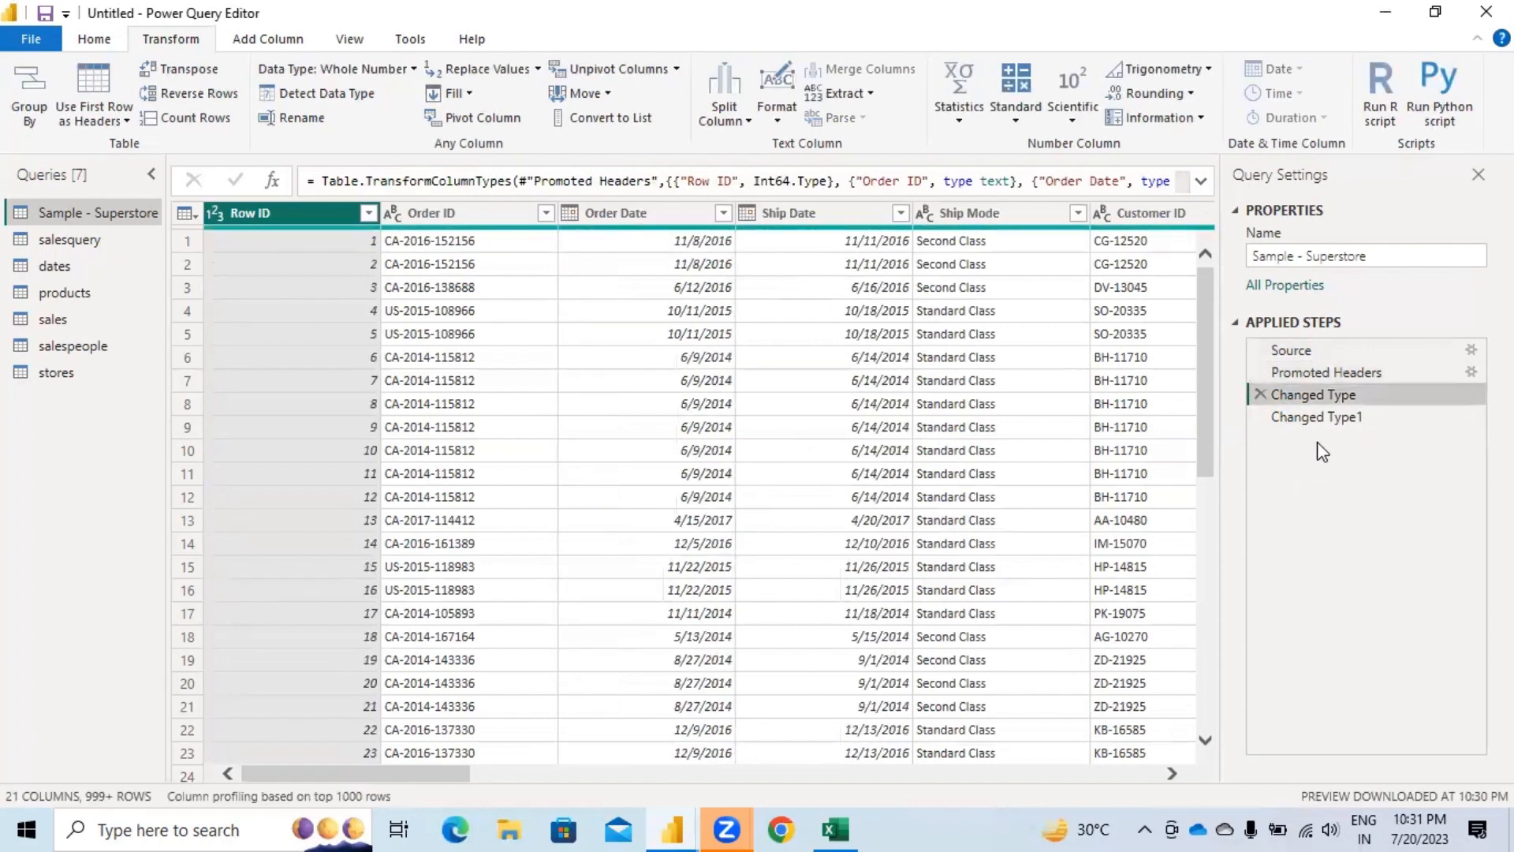
pyautogui.click(1318, 416)
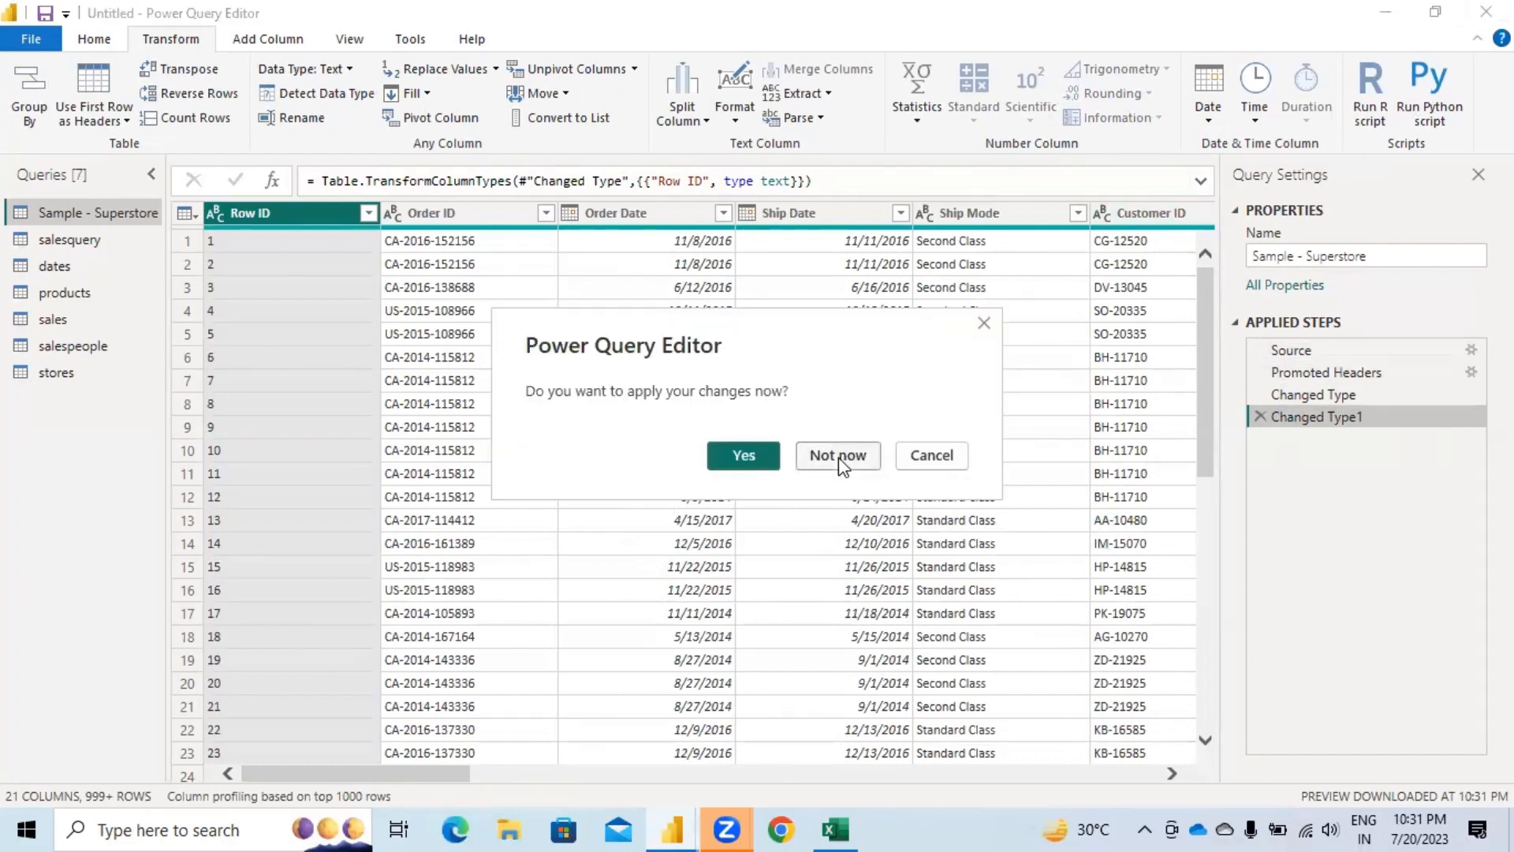
# Step: Leave the Power Query Editor without applying the changes, switch to the Excel training workbook, and go over topics 1.3.2, 1.3.3 and 1.3.5
pyautogui.click(837, 455)
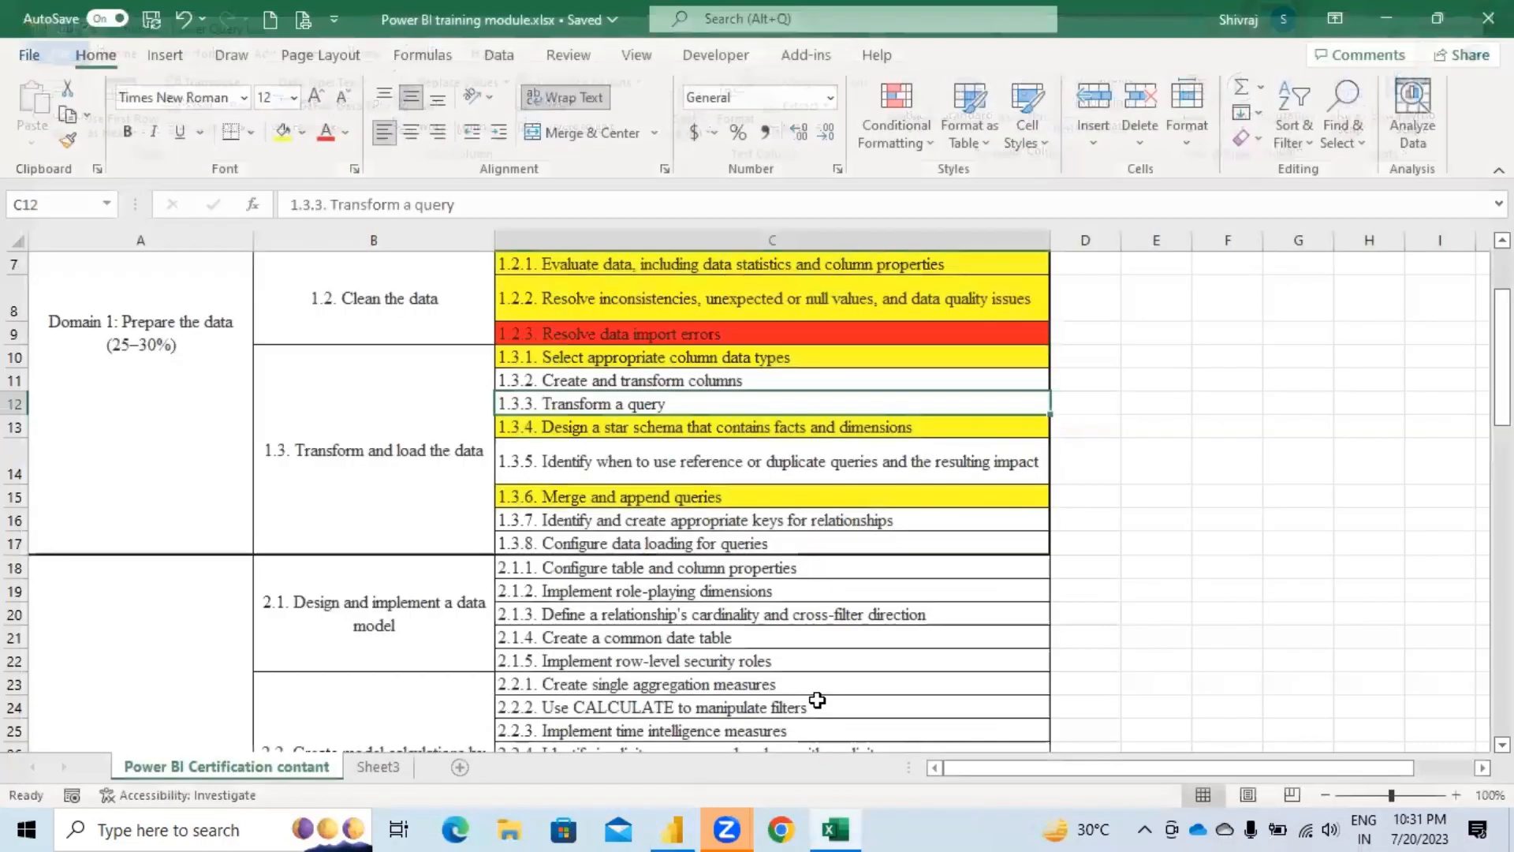
pyautogui.click(846, 819)
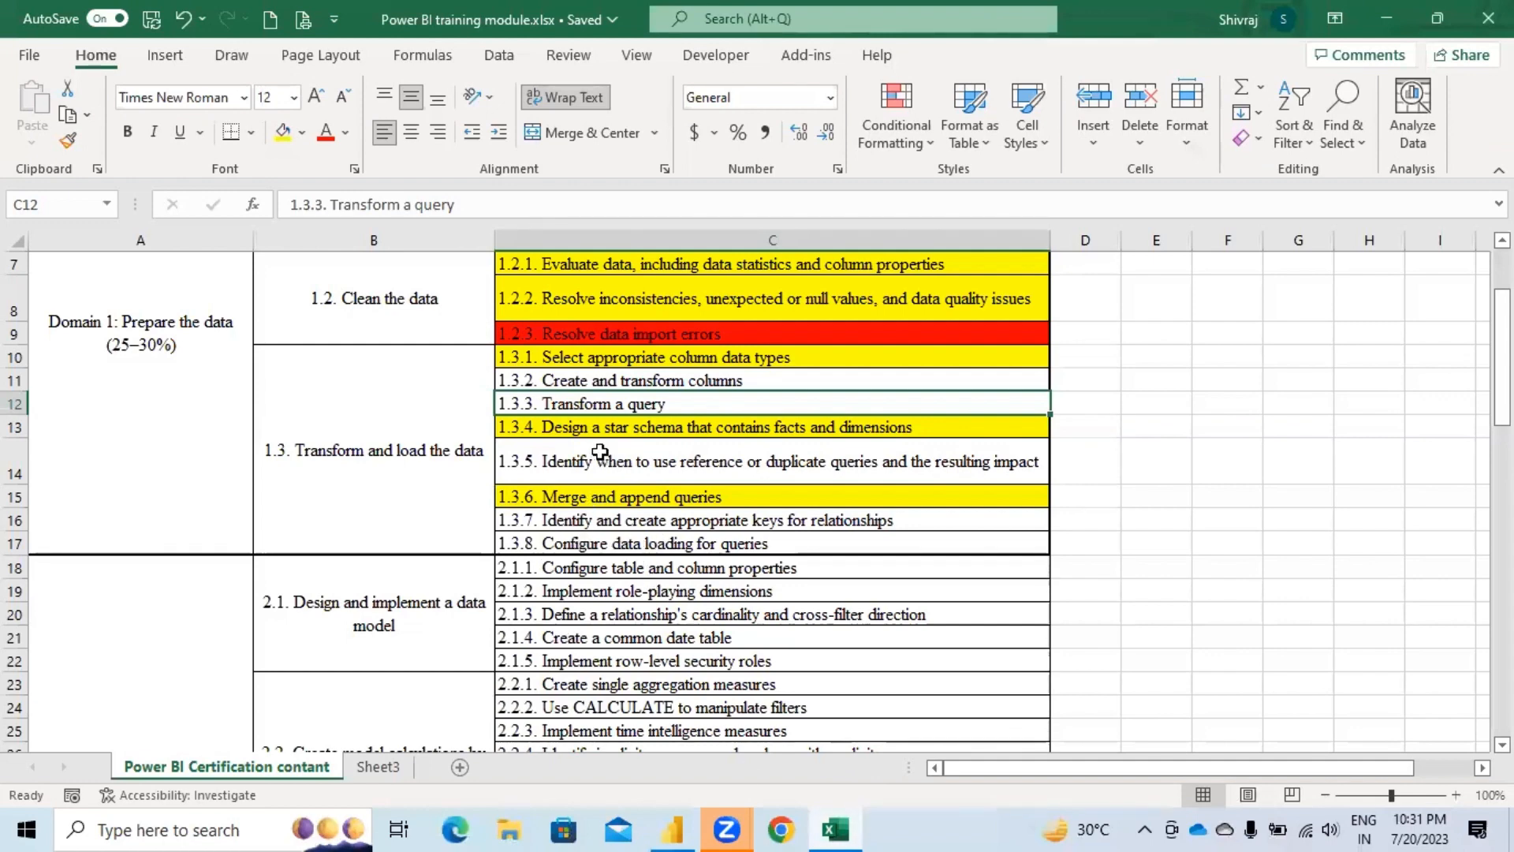
pyautogui.click(767, 384)
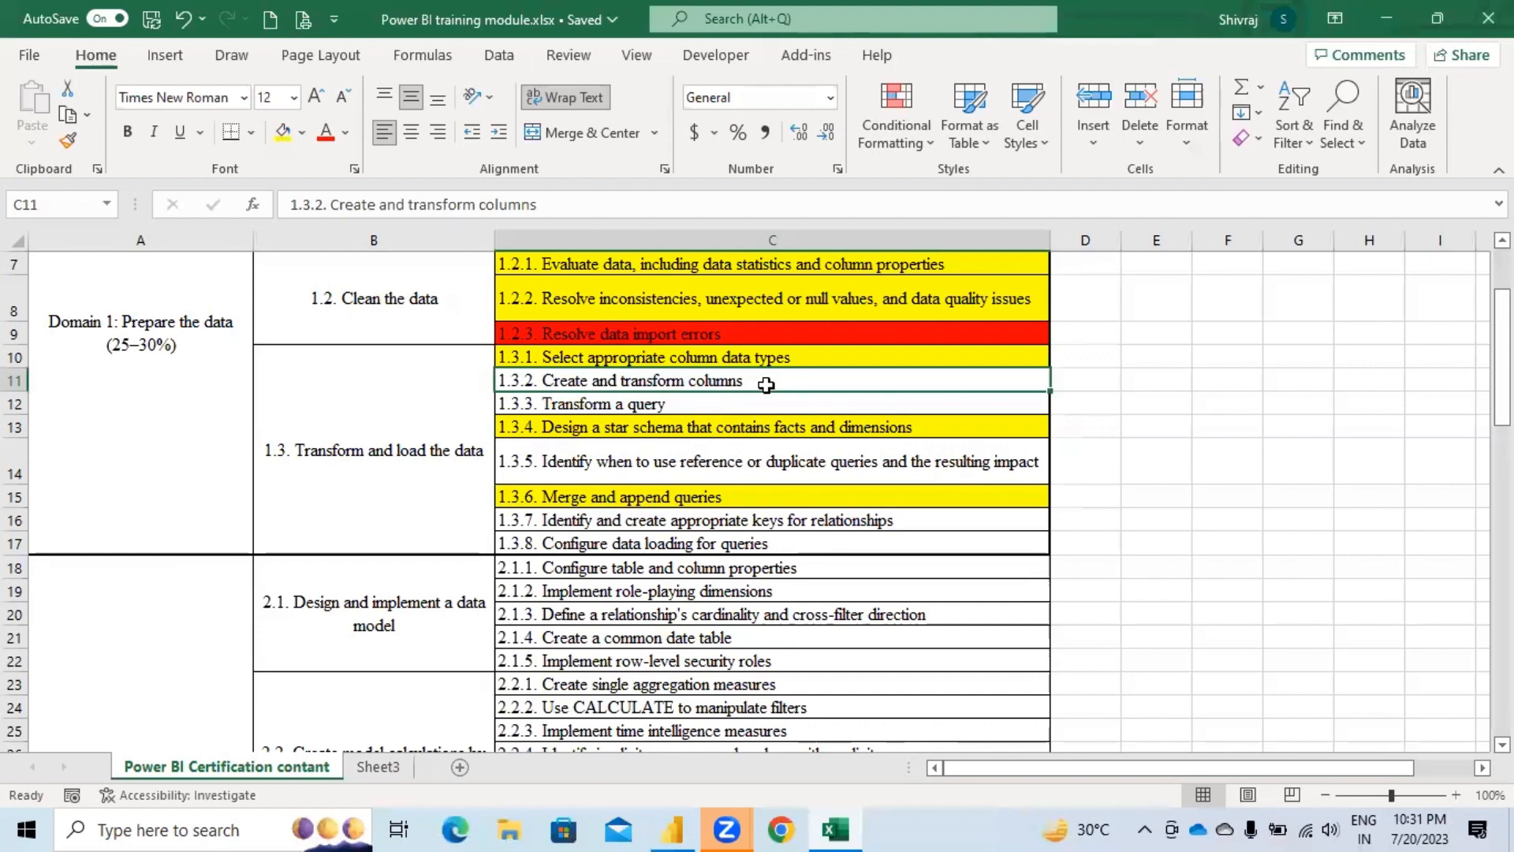
pyautogui.click(682, 406)
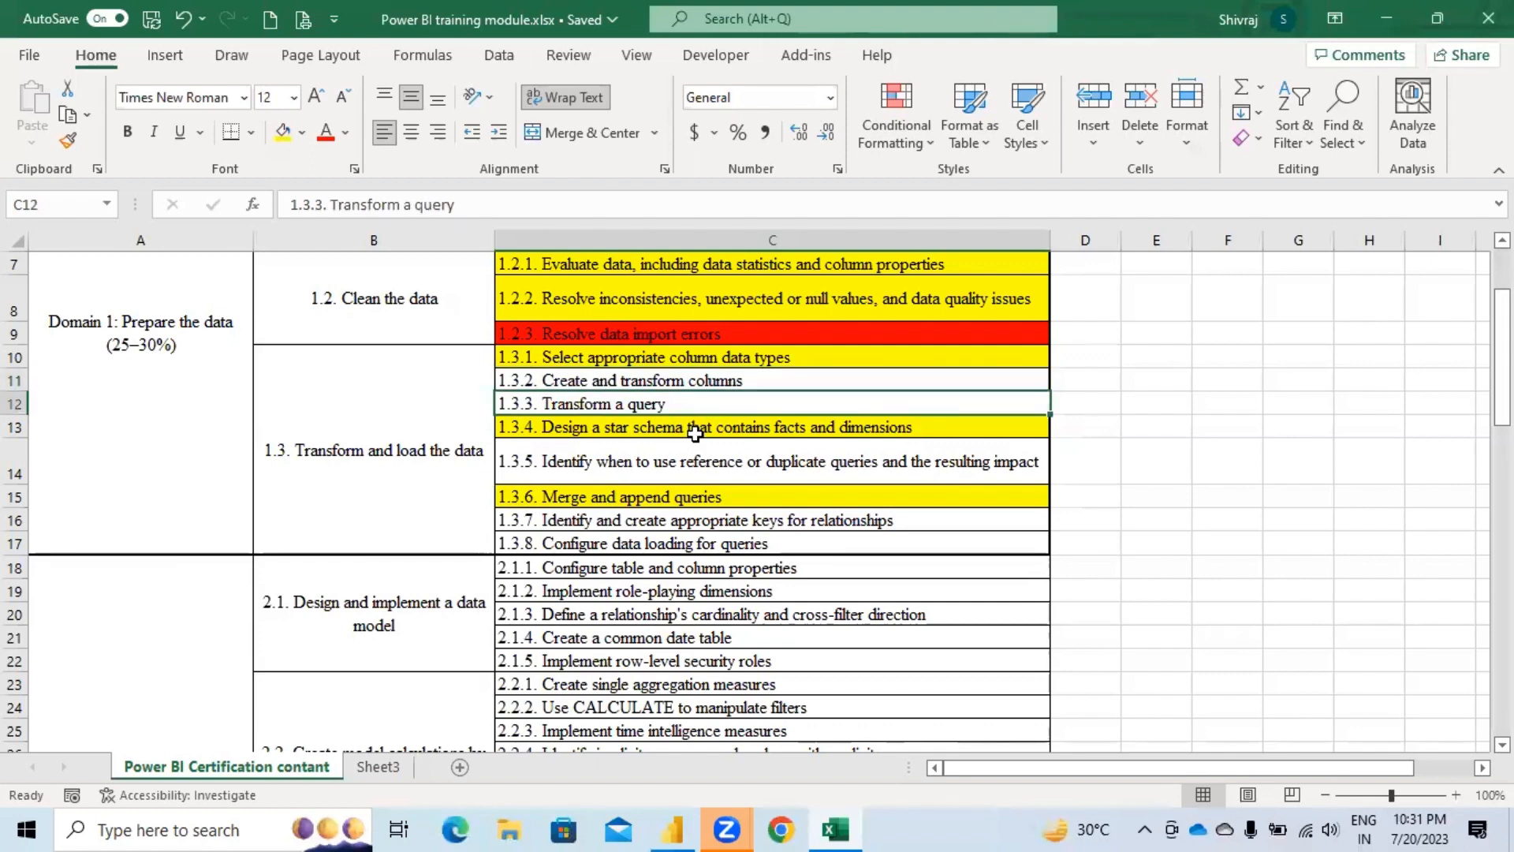
pyautogui.click(594, 470)
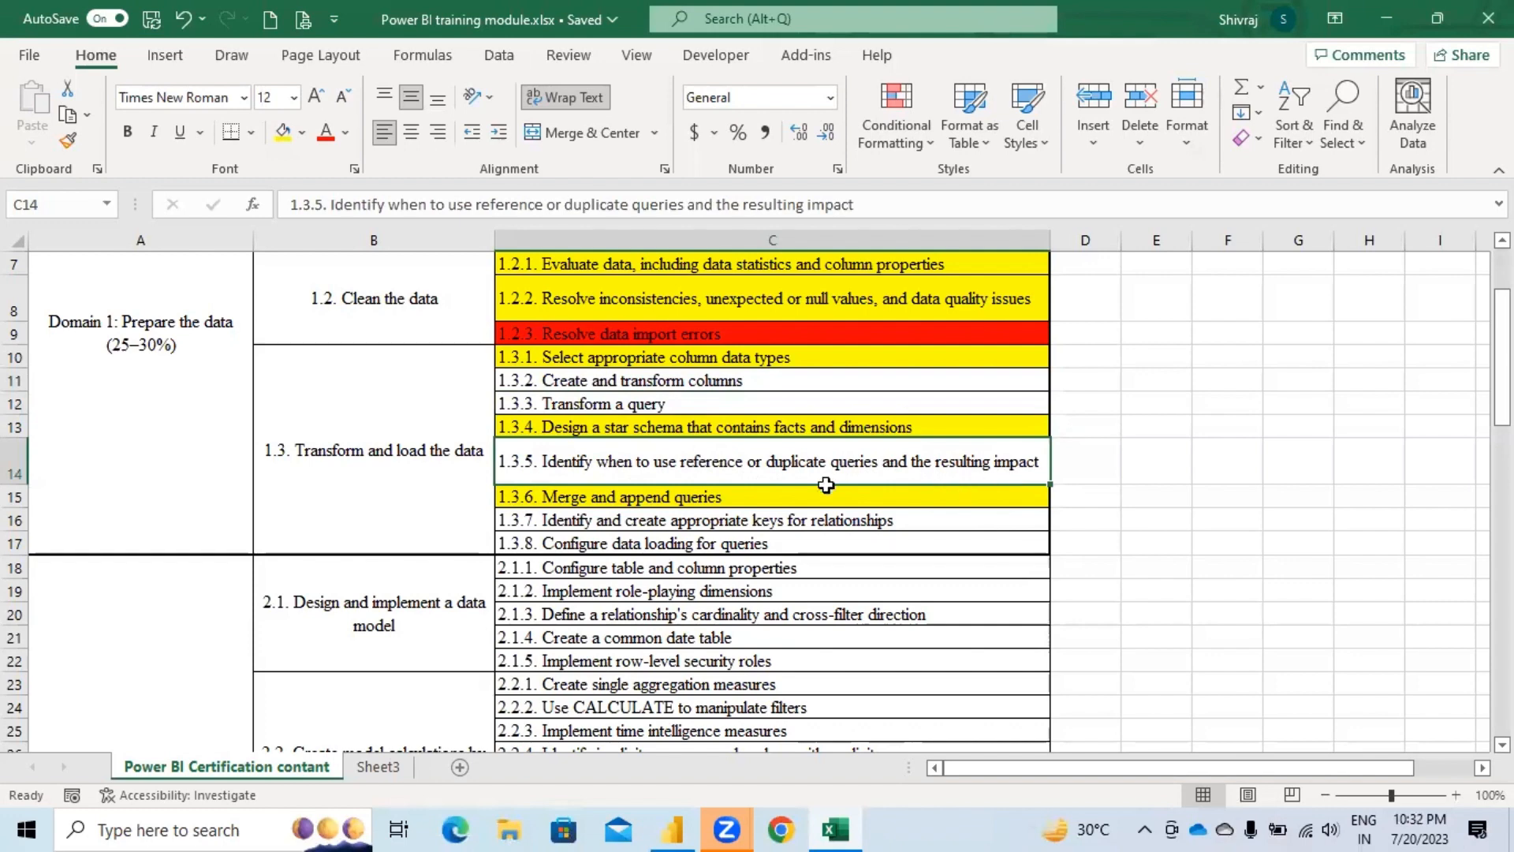
# Step: Review the Domain 1 categories and highlight all of its sub-category topics from 1.1.1 to 1.3.8
pyautogui.scroll(2, 804, 513)
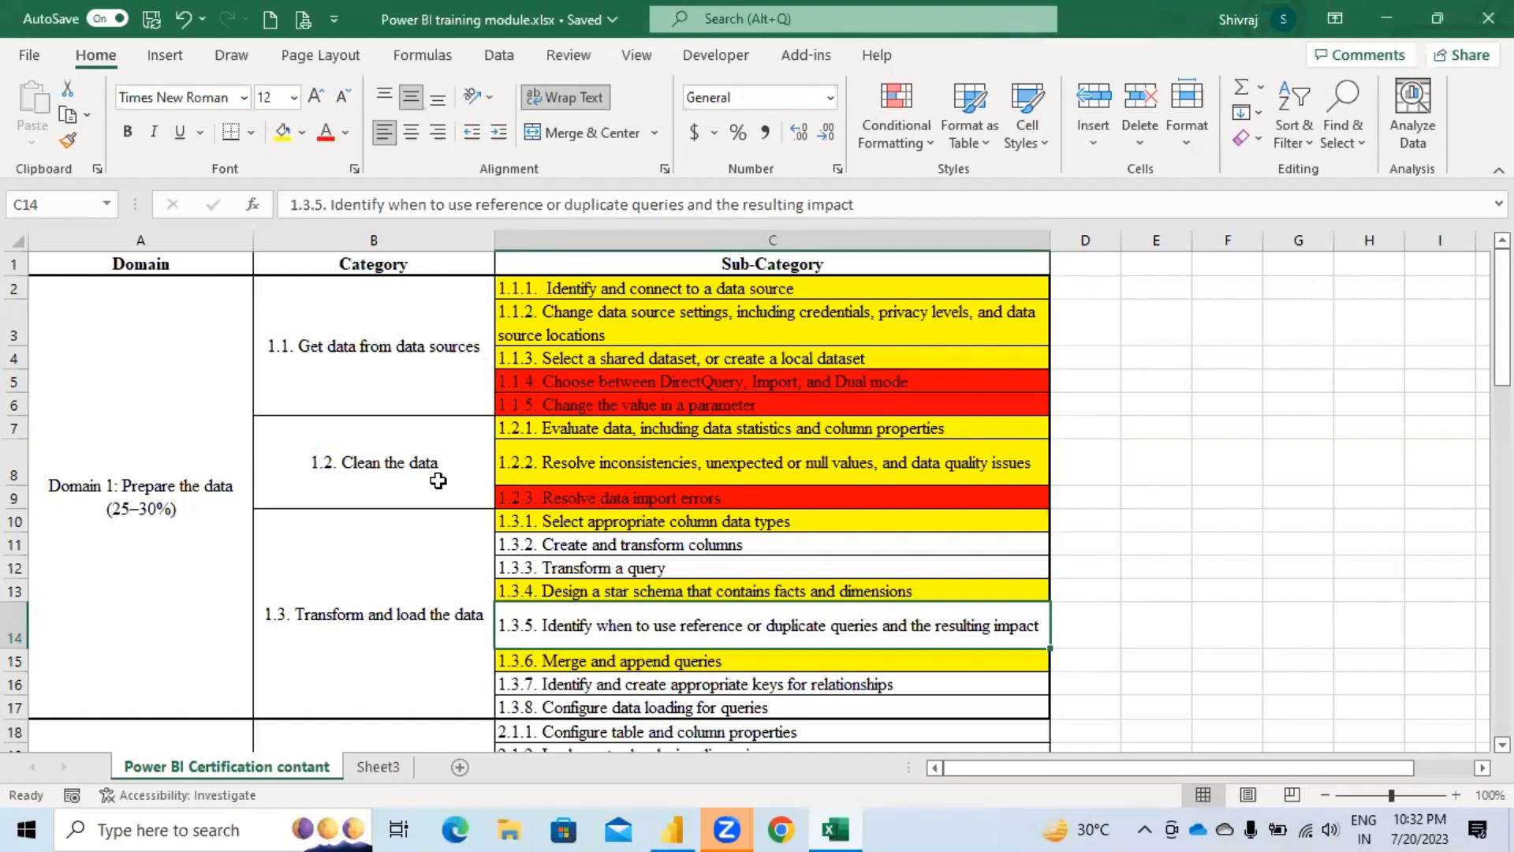
pyautogui.scroll(-3, 438, 481)
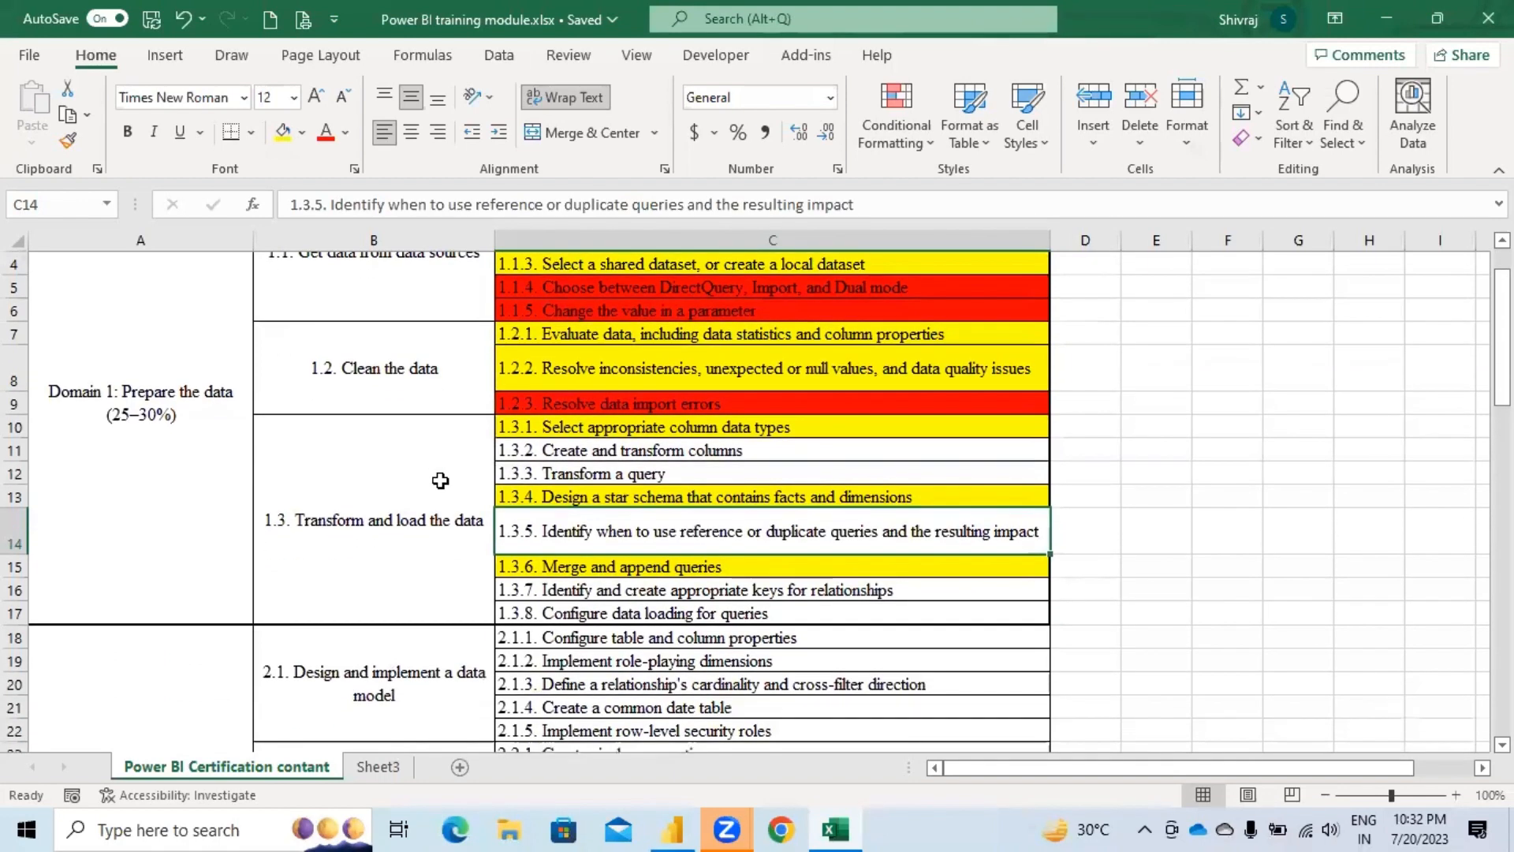
pyautogui.scroll(2, 440, 480)
pyautogui.scroll(1, 440, 481)
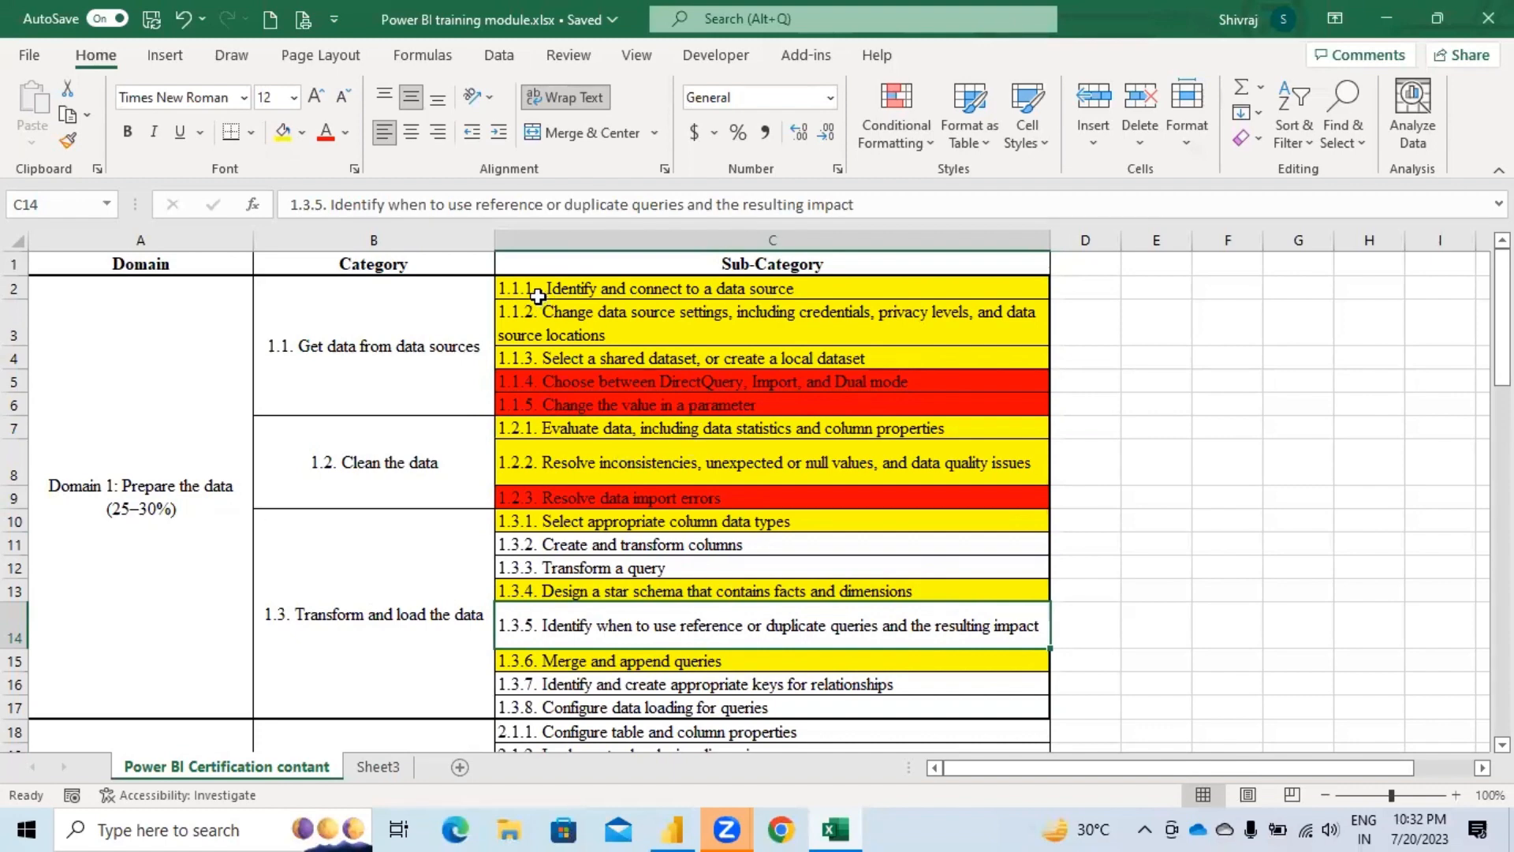
pyautogui.click(453, 647)
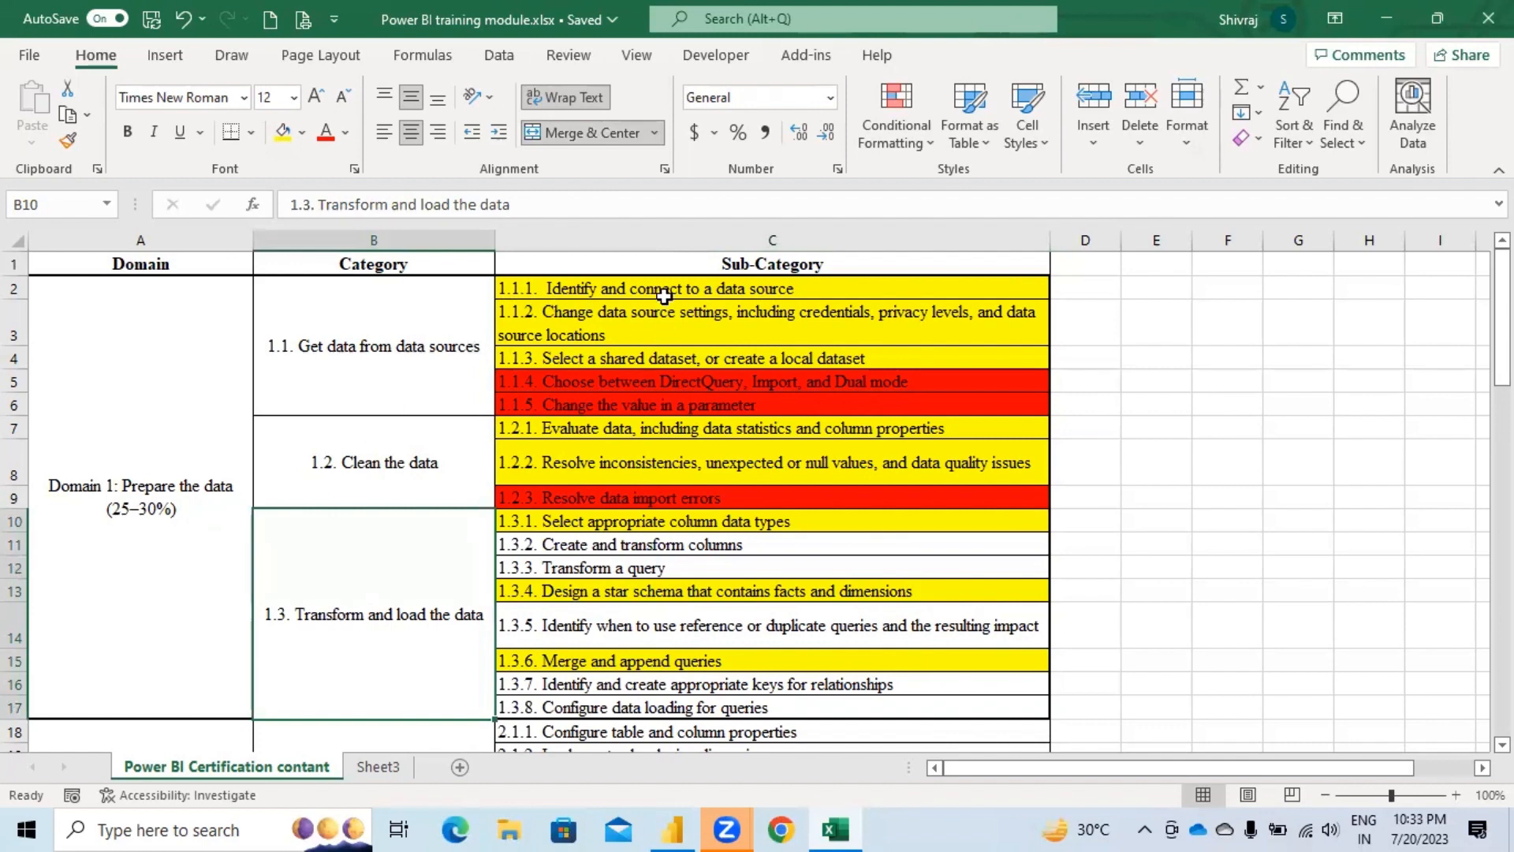
pyautogui.moveTo(662, 290); pyautogui.dragTo(691, 713)
# Step: Look through the topics of Domains 2 to 4, return to the start of the list, and clear the topic selection
pyautogui.scroll(-4, 691, 714)
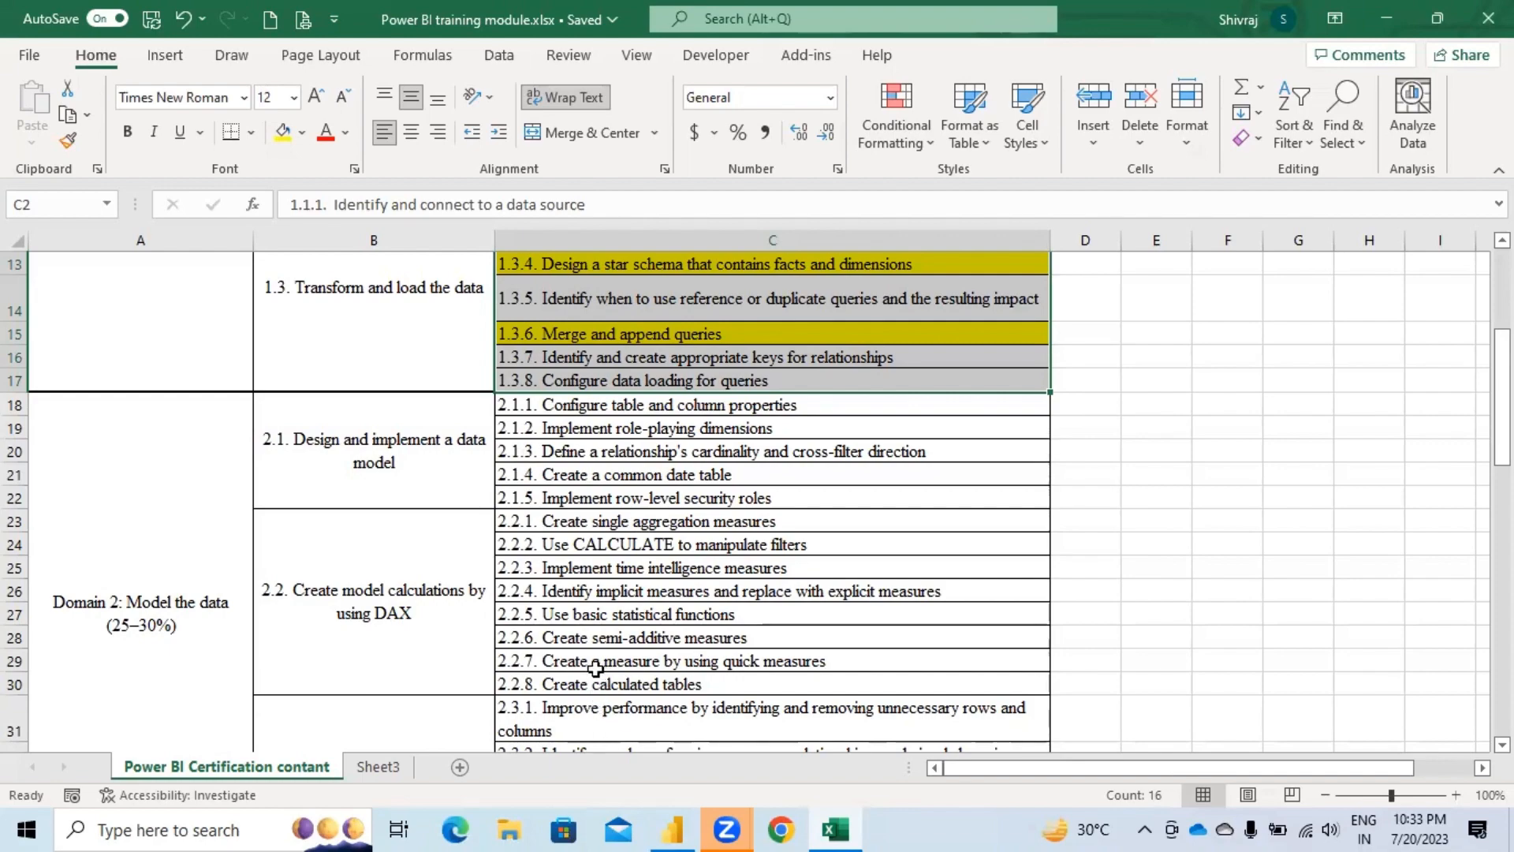
pyautogui.scroll(-3, 570, 675)
pyautogui.scroll(-5, 569, 673)
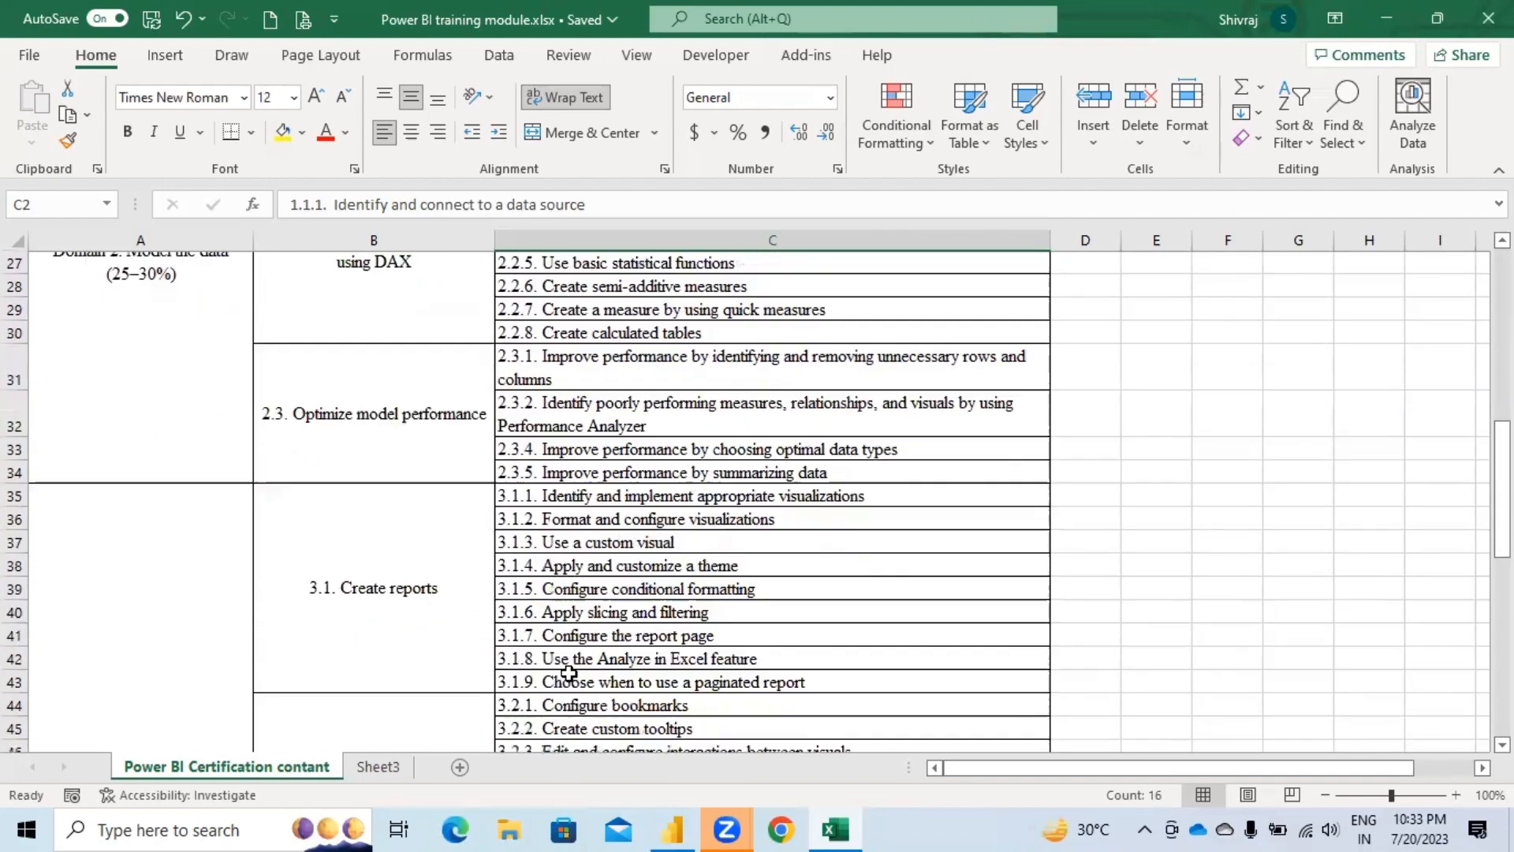
pyautogui.scroll(-6, 569, 675)
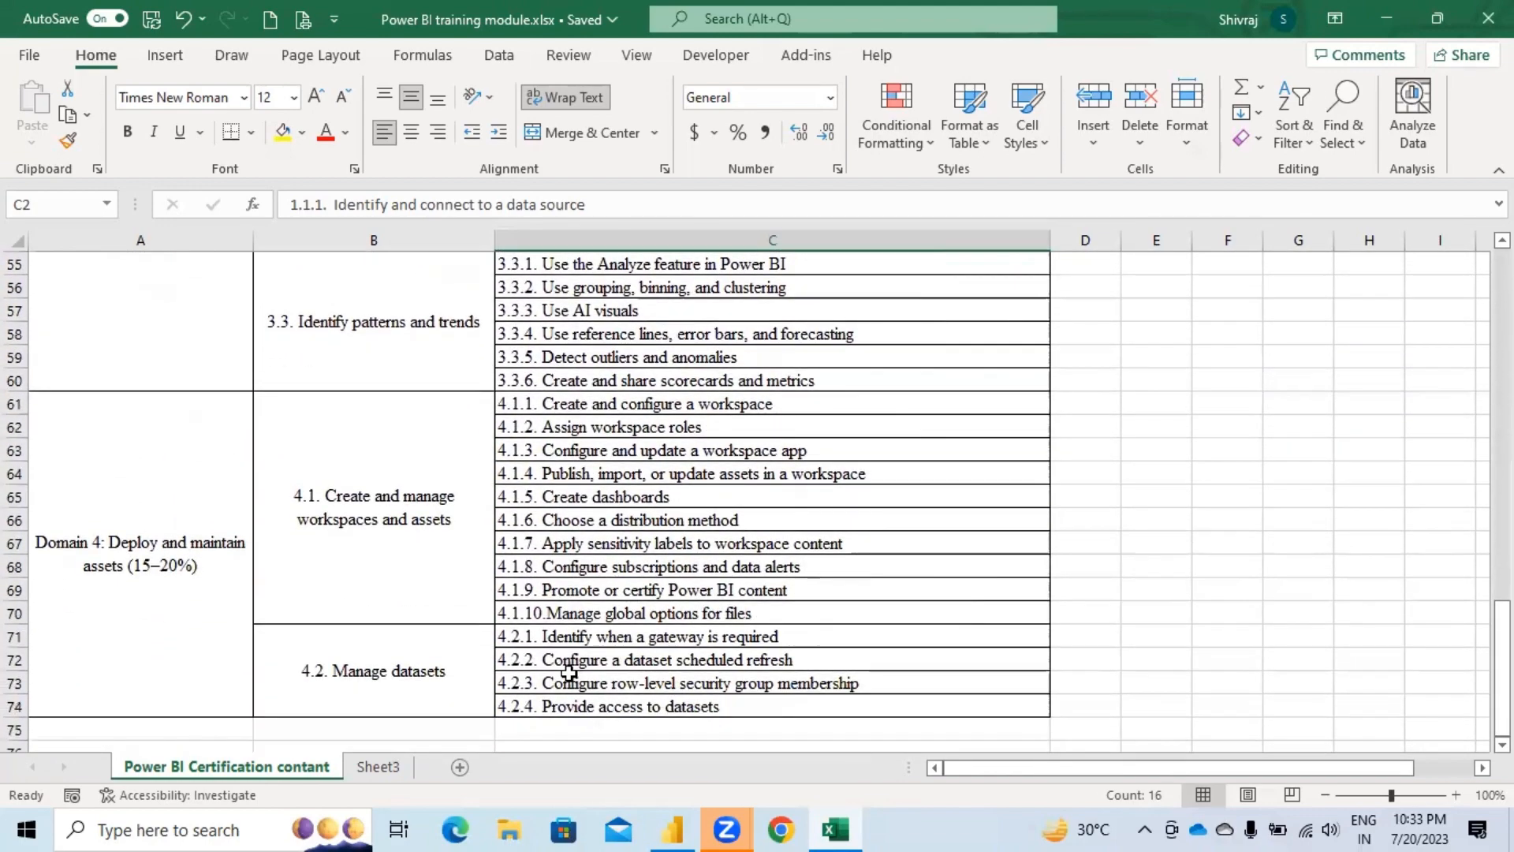
pyautogui.scroll(9, 570, 673)
pyautogui.scroll(6, 570, 673)
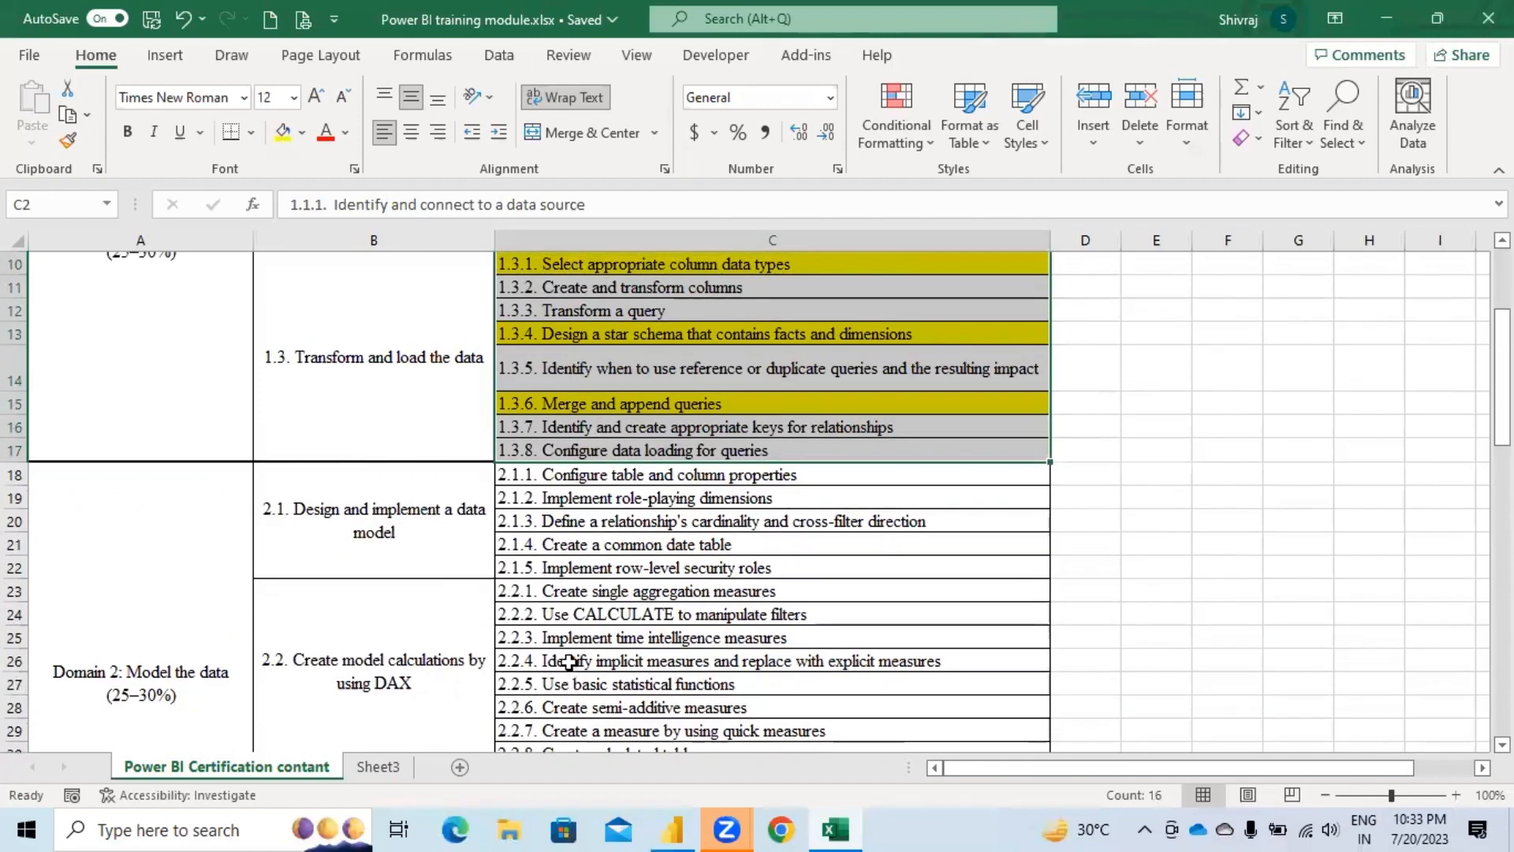
pyautogui.scroll(1, 569, 662)
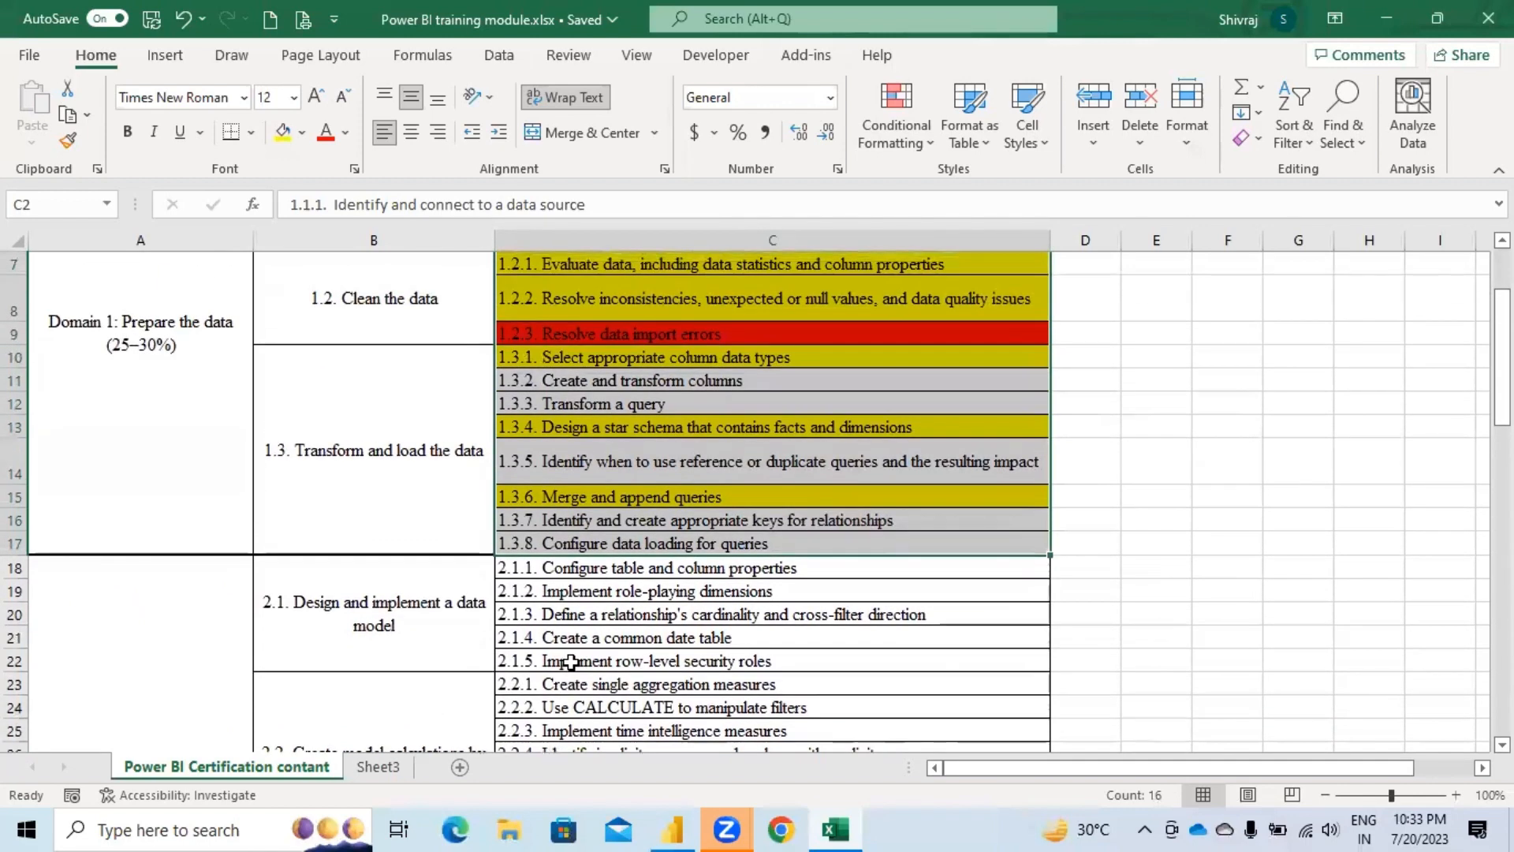
pyautogui.scroll(2, 569, 662)
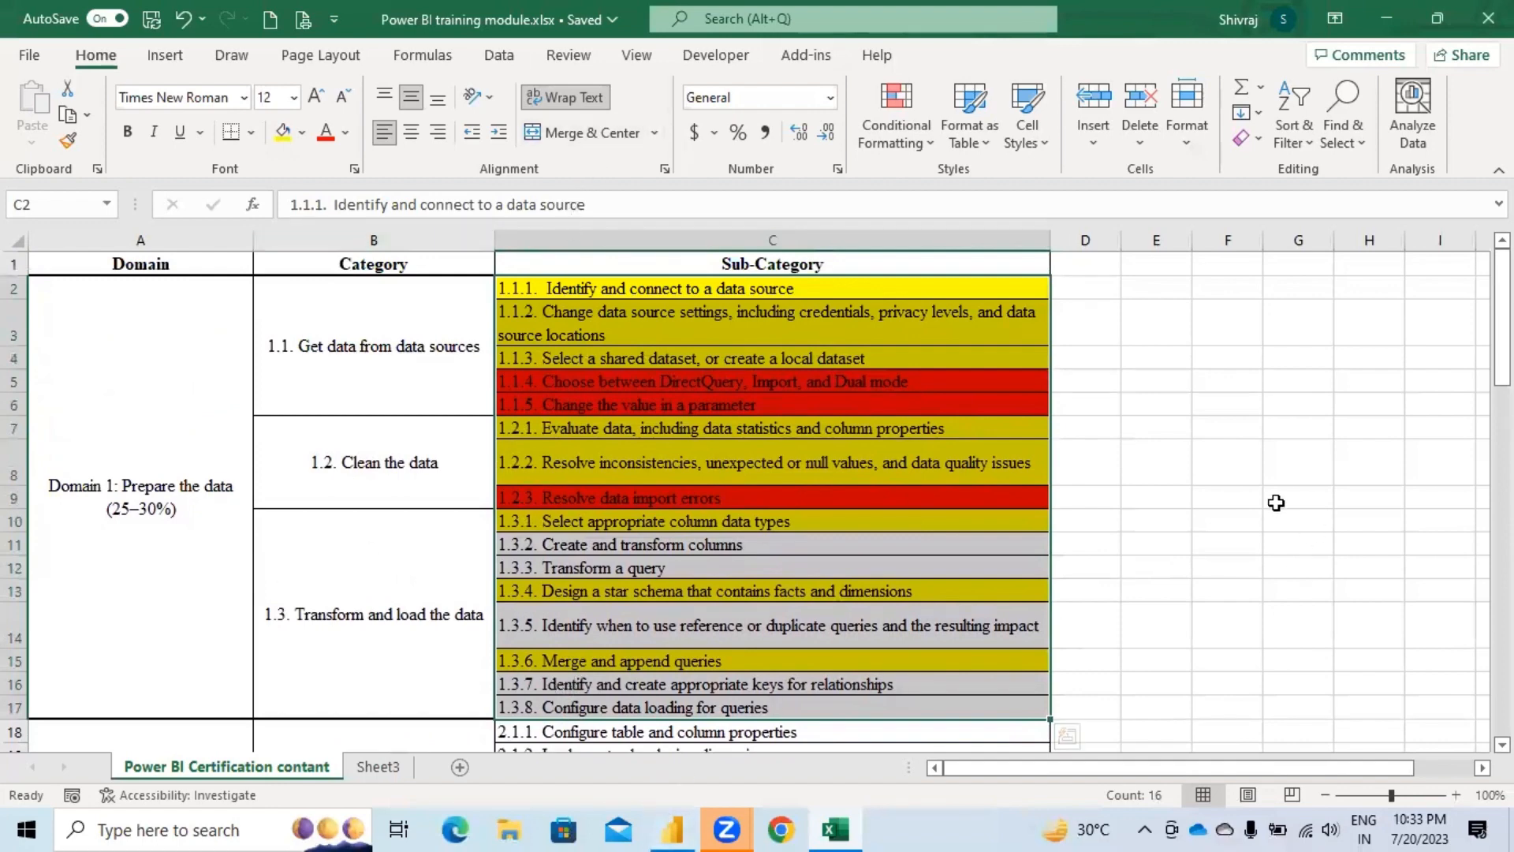
pyautogui.click(1170, 480)
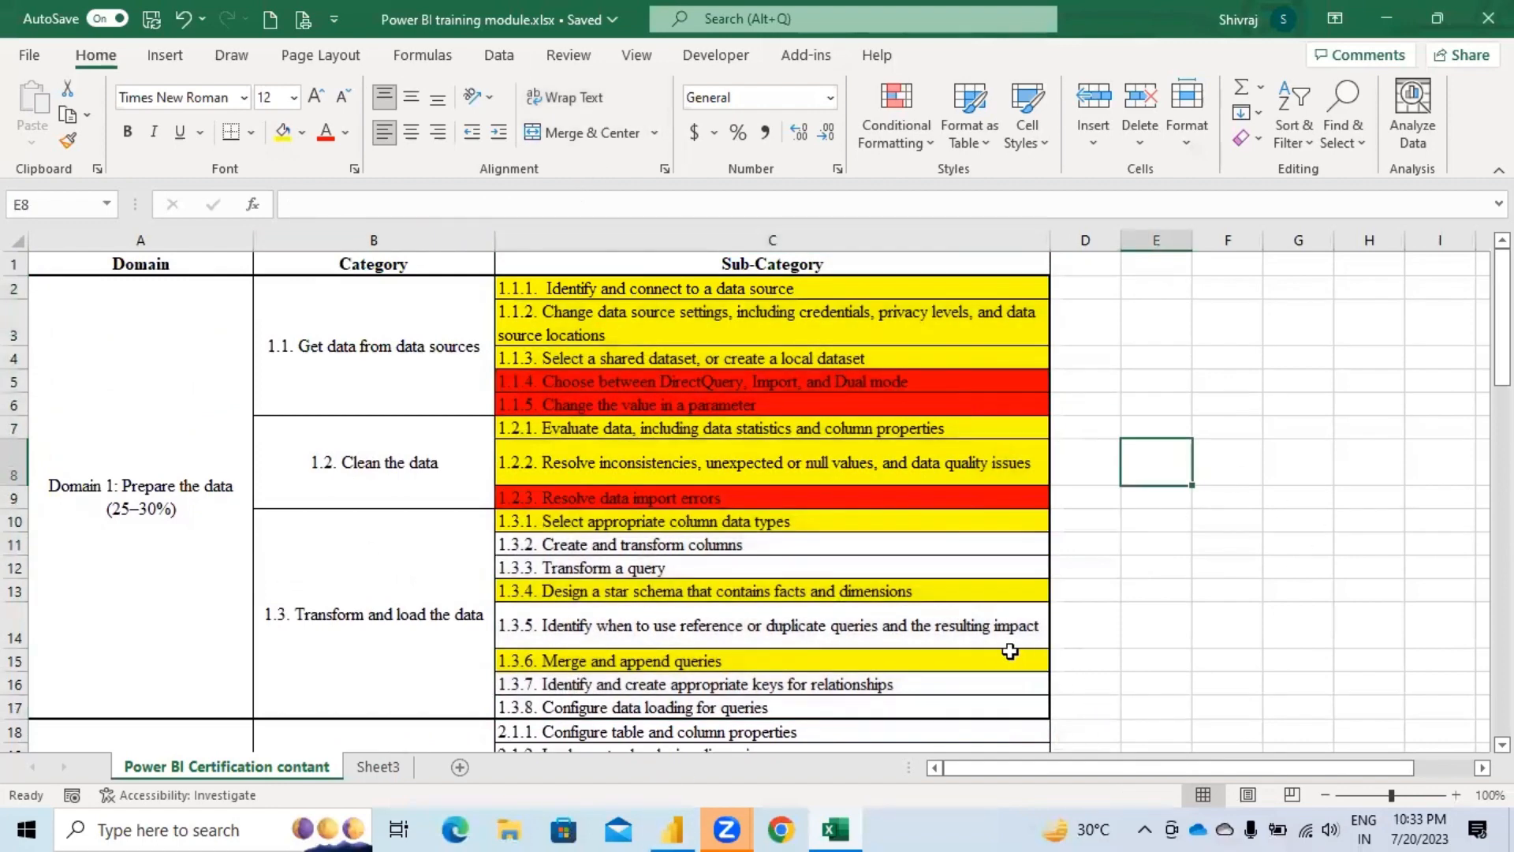